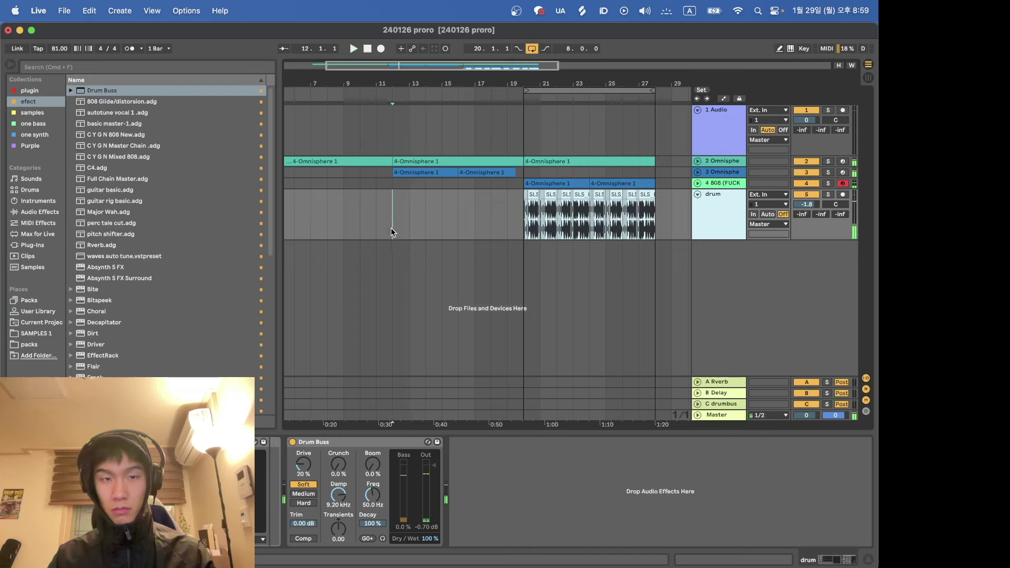
# Step: Start playback and set the loop to the second visible Omnisphere clip, starting at bar 12
pyautogui.press('space')
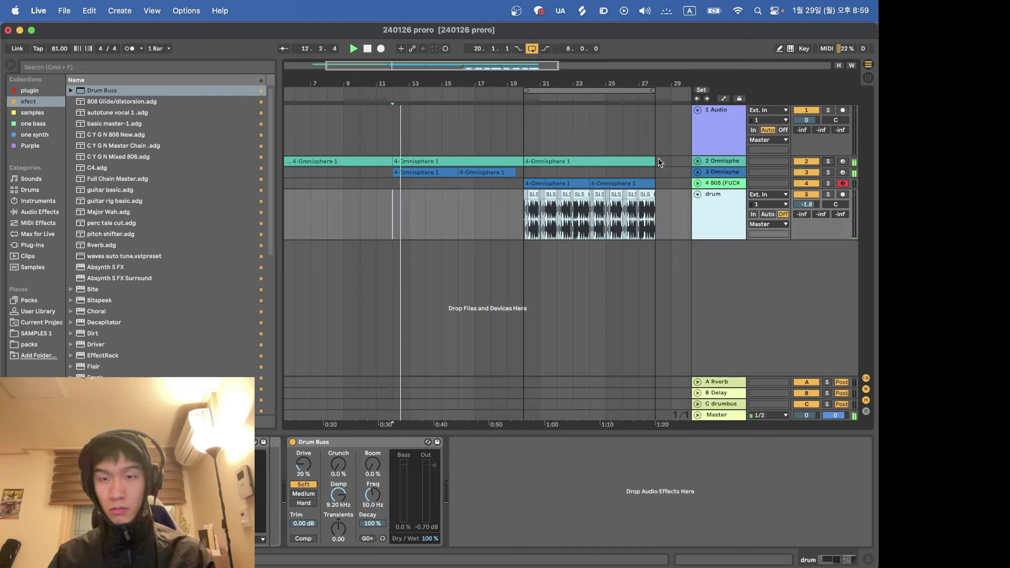
pyautogui.click(458, 161)
pyautogui.press('super+l')
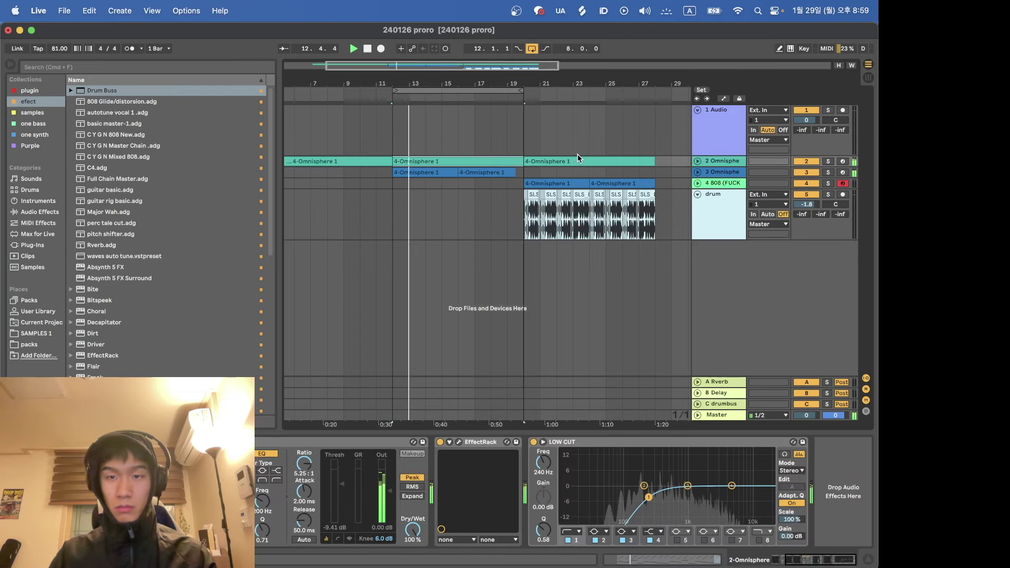
# Step: Add a new MIDI track beneath the empty 1 Audio track and delete the audio track
pyautogui.click(718, 146)
pyautogui.press('super+shift+t')
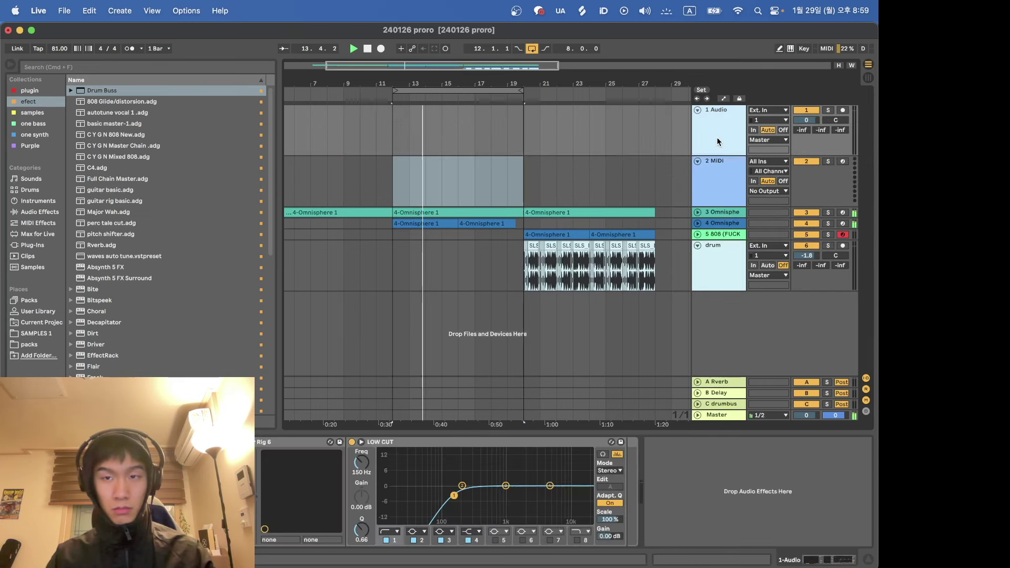
pyautogui.press('Delete')
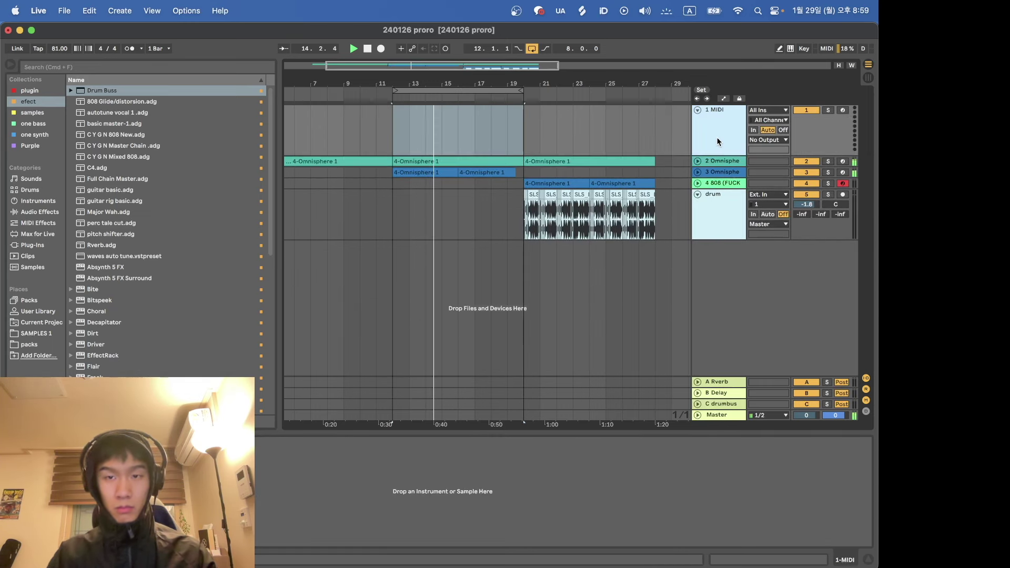
# Step: Load the Diva synth from the plugin collection onto the new MIDI track and look through its preset browser
pyautogui.click(29, 91)
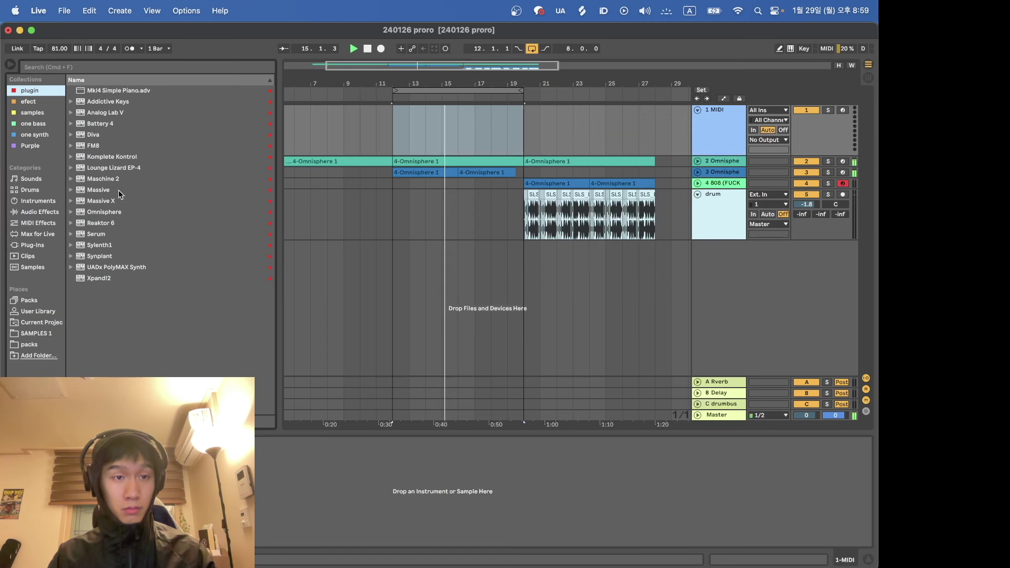
pyautogui.click(106, 135)
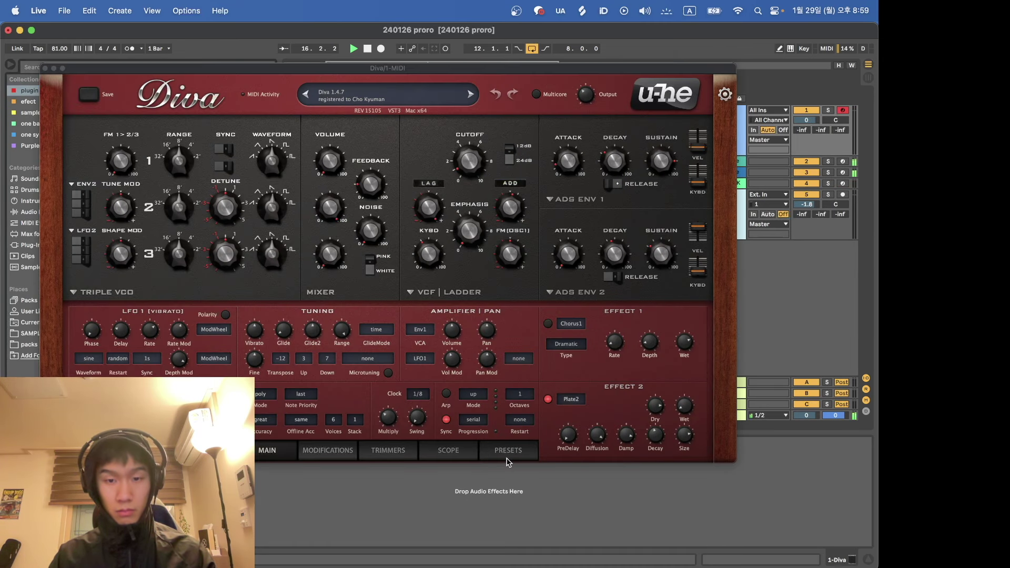
pyautogui.click(508, 452)
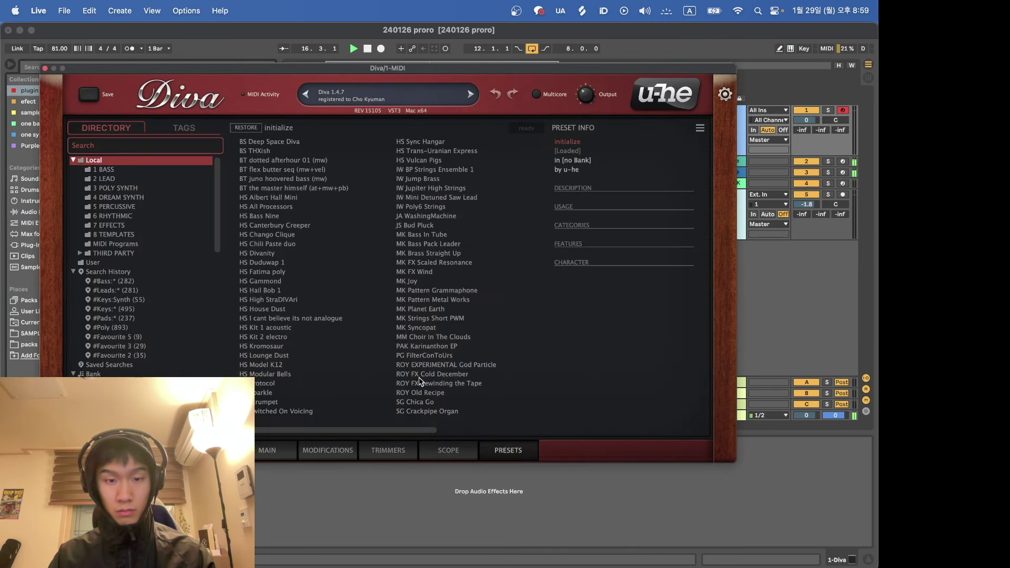
pyautogui.click(187, 129)
pyautogui.click(44, 69)
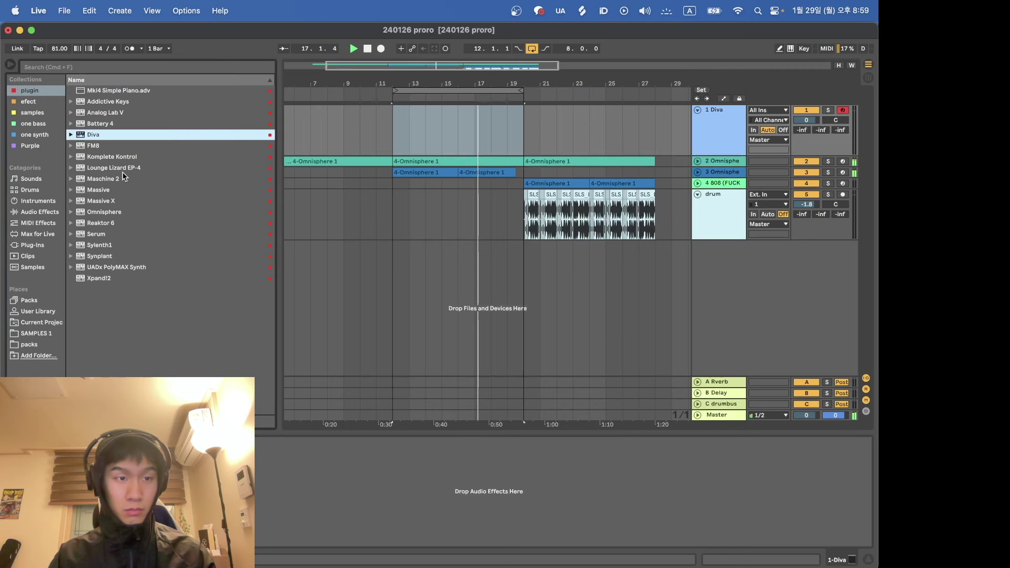
# Step: Load Omnisphere onto the MIDI track and filter its full patch browser to the Retro Land category
pyautogui.click(107, 213)
pyautogui.doubleClick(107, 213)
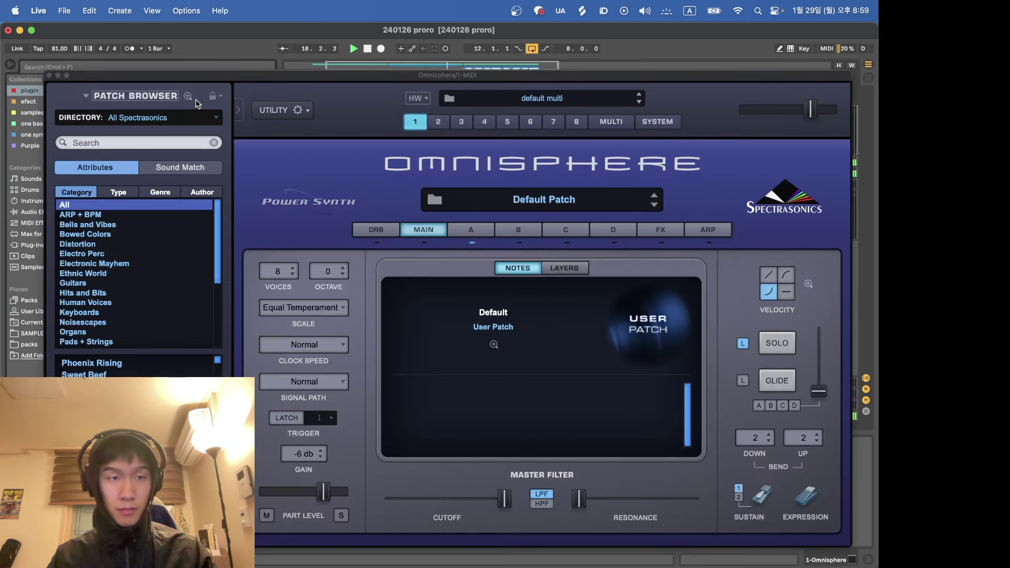
pyautogui.click(187, 95)
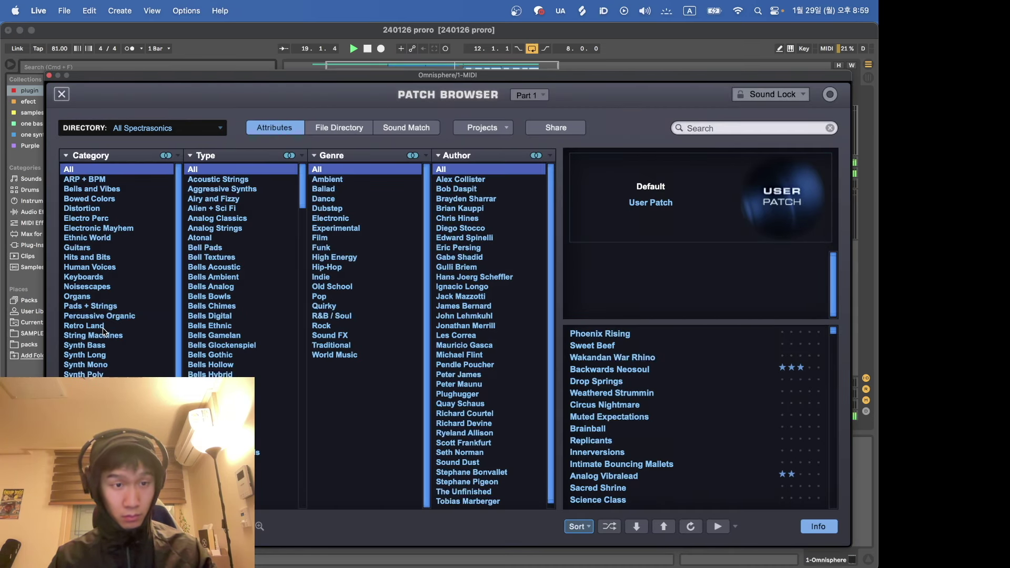
pyautogui.click(85, 326)
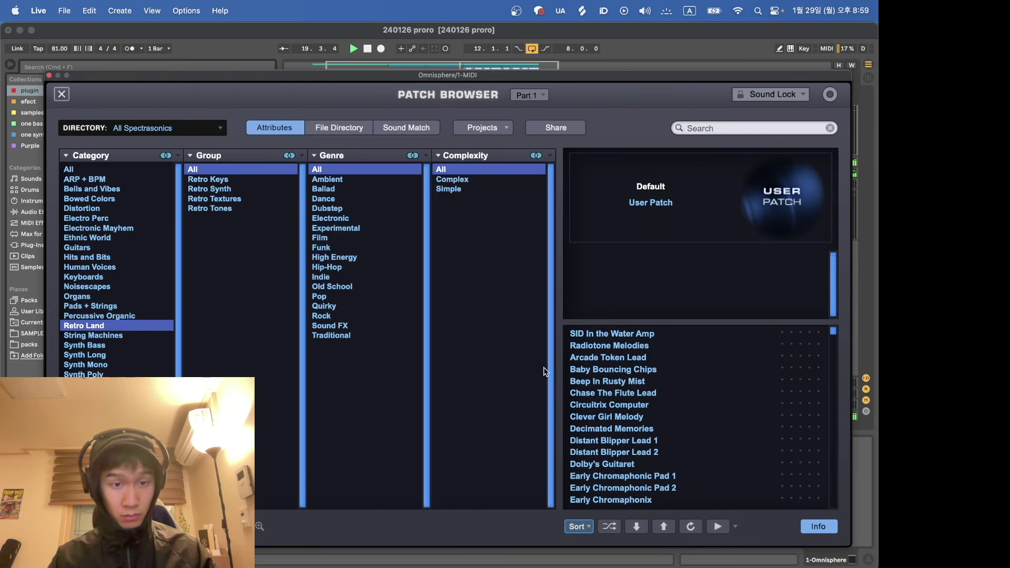
# Step: Audition the Circuitrix Computer patch and set the new Omnisphere track's volume to -4.2
pyautogui.click(641, 405)
pyautogui.scroll(-5, 641, 402)
pyautogui.moveTo(678, 79); pyautogui.dragTo(631, 161)
pyautogui.click(829, 120)
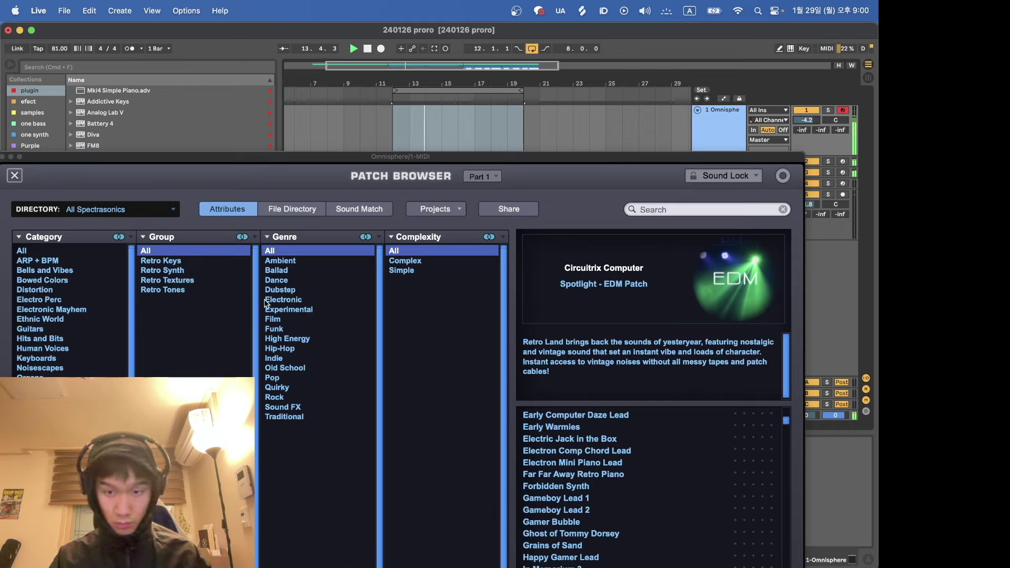
# Step: Audition the Far Far Away Retro Piano and Gameboy Lead 1 patches
pyautogui.click(575, 474)
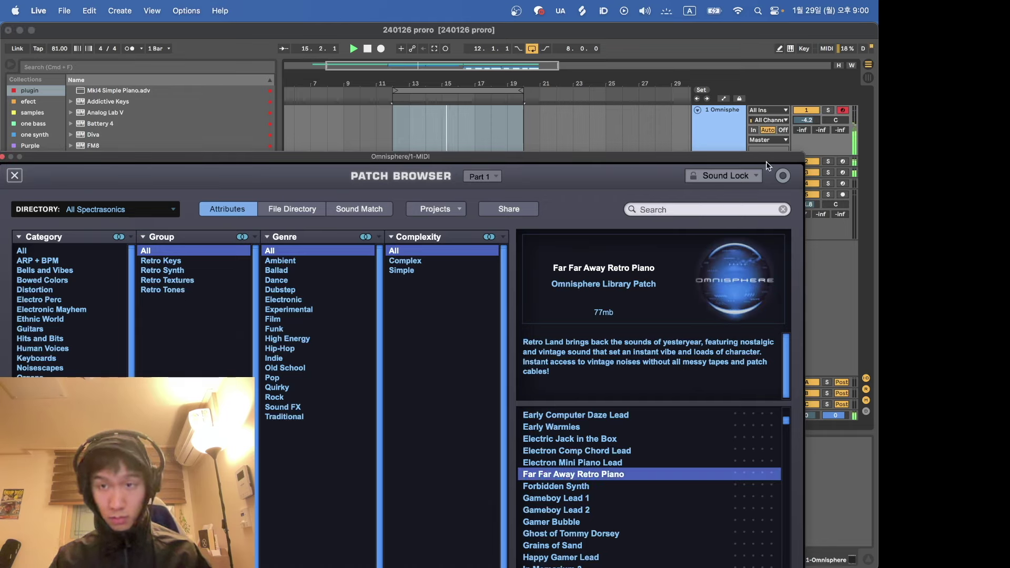
pyautogui.click(815, 123)
pyautogui.click(678, 162)
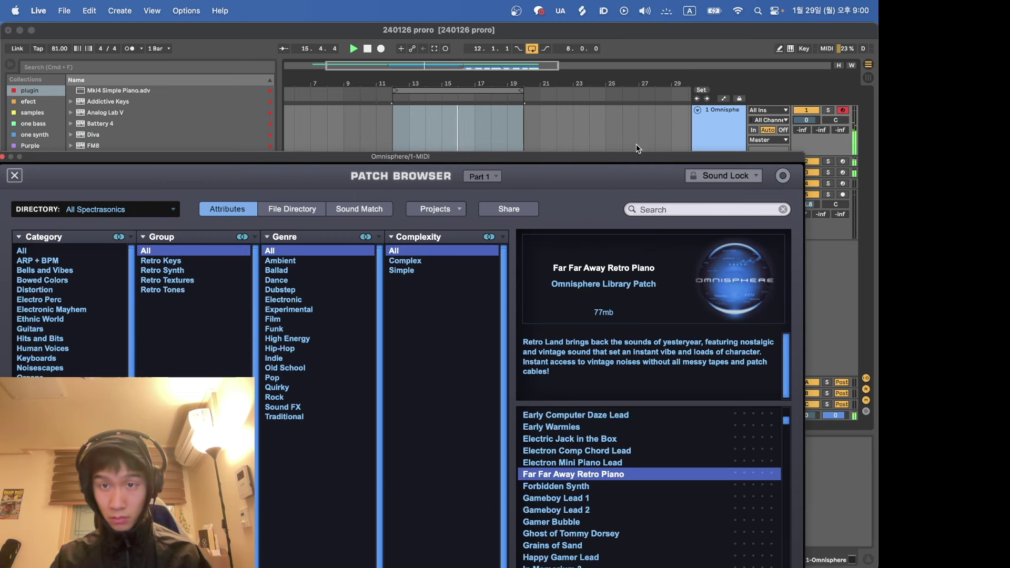
pyautogui.moveTo(627, 160); pyautogui.dragTo(672, 57)
pyautogui.click(662, 396)
pyautogui.scroll(-3, 662, 396)
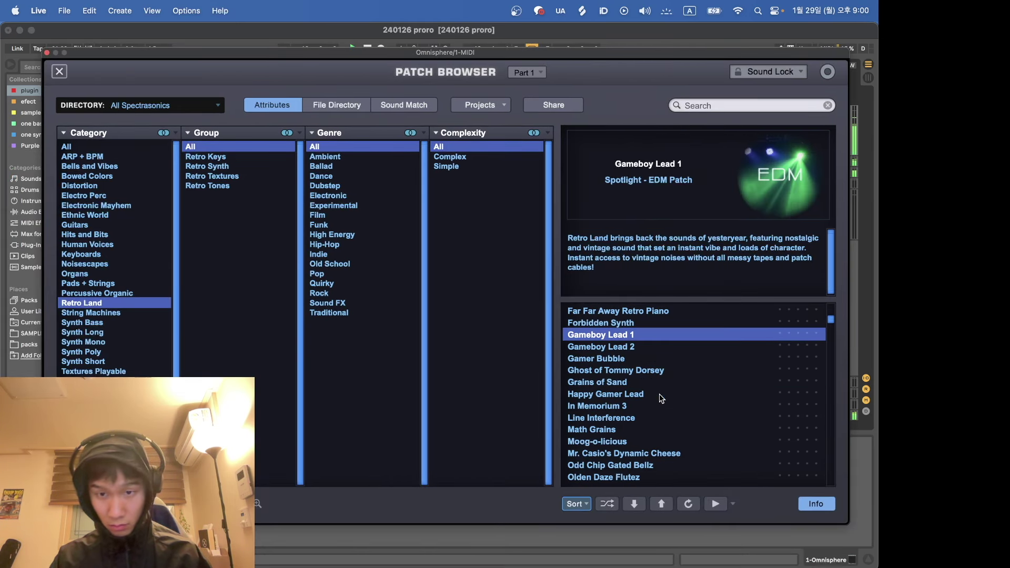
# Step: Audition further Retro Land patches, including Quadruple Rainbows and SID Smash Hit 2
pyautogui.click(661, 396)
pyautogui.scroll(-5, 662, 398)
pyautogui.click(662, 397)
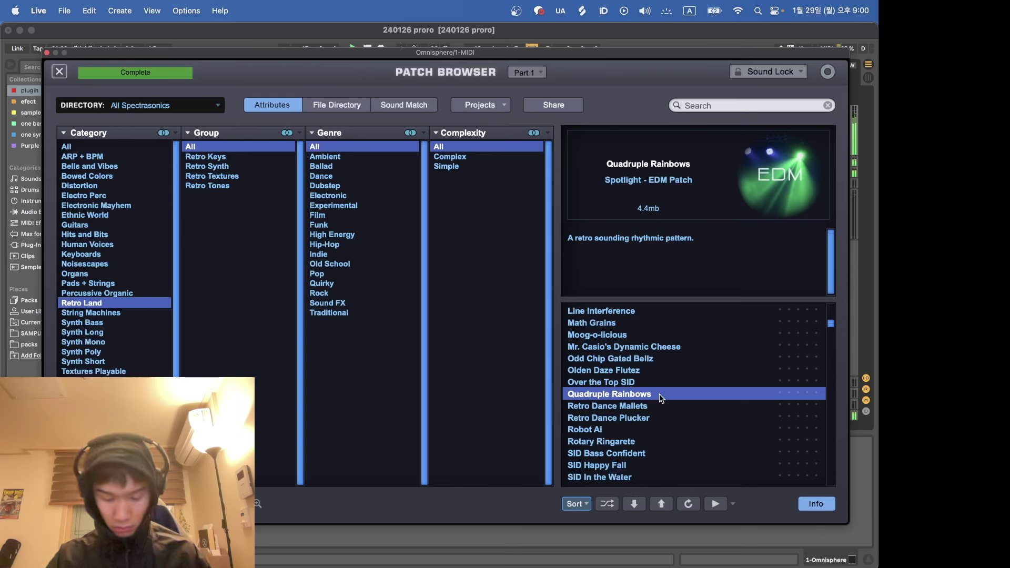
pyautogui.scroll(-2, 661, 399)
pyautogui.click(661, 396)
pyautogui.scroll(-5, 661, 399)
pyautogui.click(661, 396)
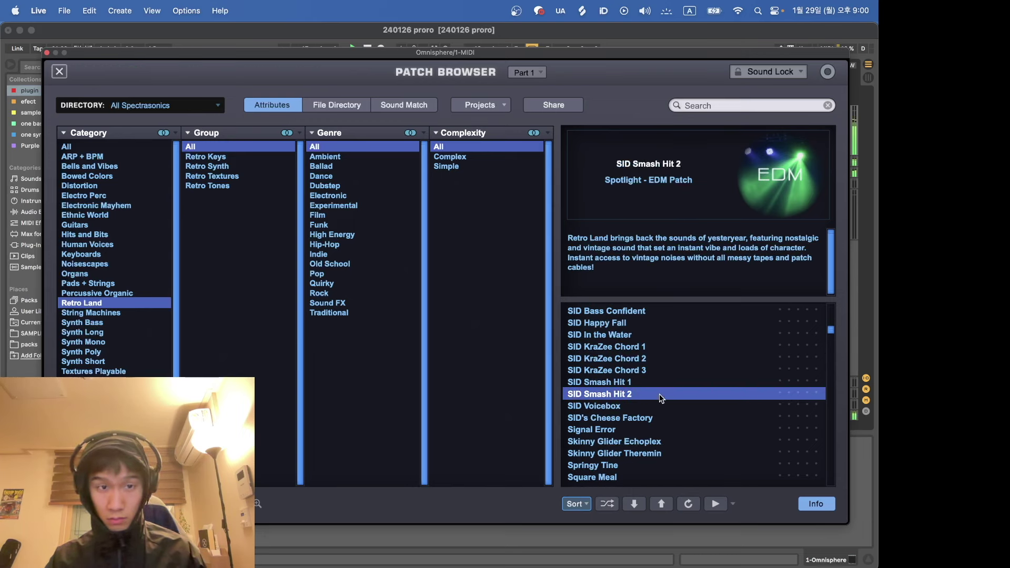
# Step: Filter the Retro Land patches by Simple complexity, audition Springy Tine and rate it three stars
pyautogui.scroll(-7, 662, 399)
pyautogui.click(472, 169)
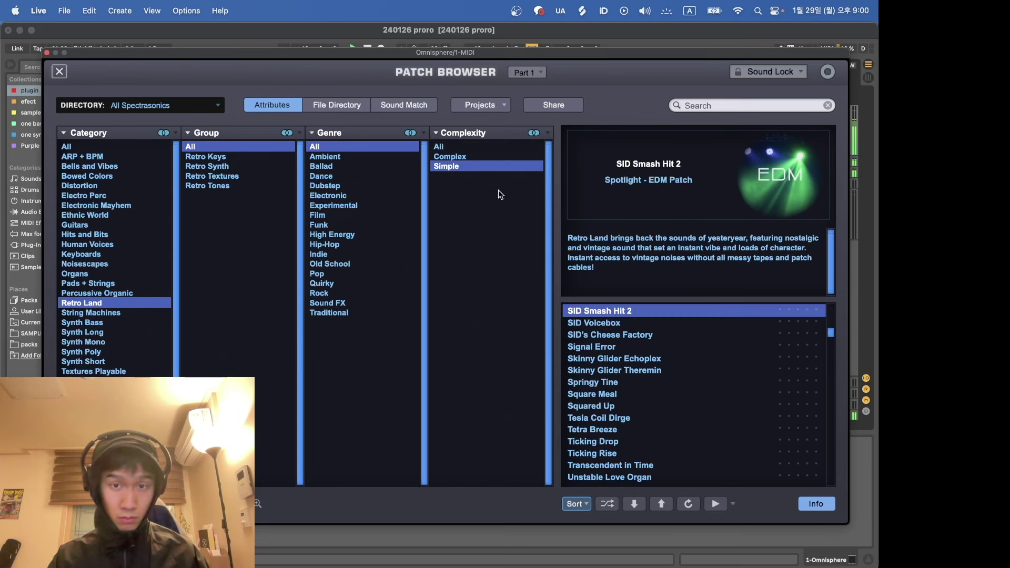
pyautogui.click(659, 382)
pyautogui.scroll(-4, 661, 383)
pyautogui.scroll(15, 657, 373)
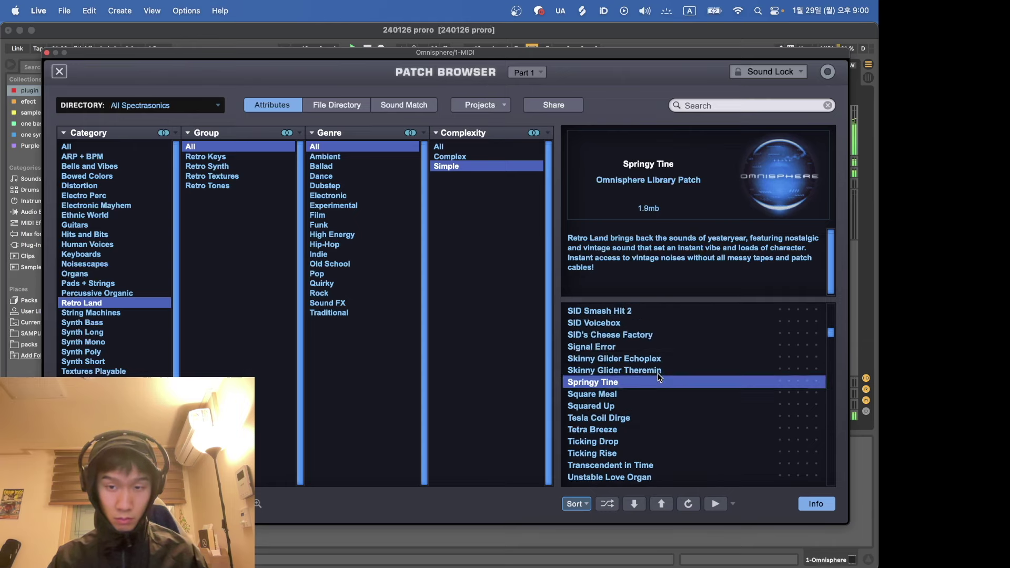
pyautogui.scroll(-5, 789, 447)
pyautogui.scroll(-3, 789, 446)
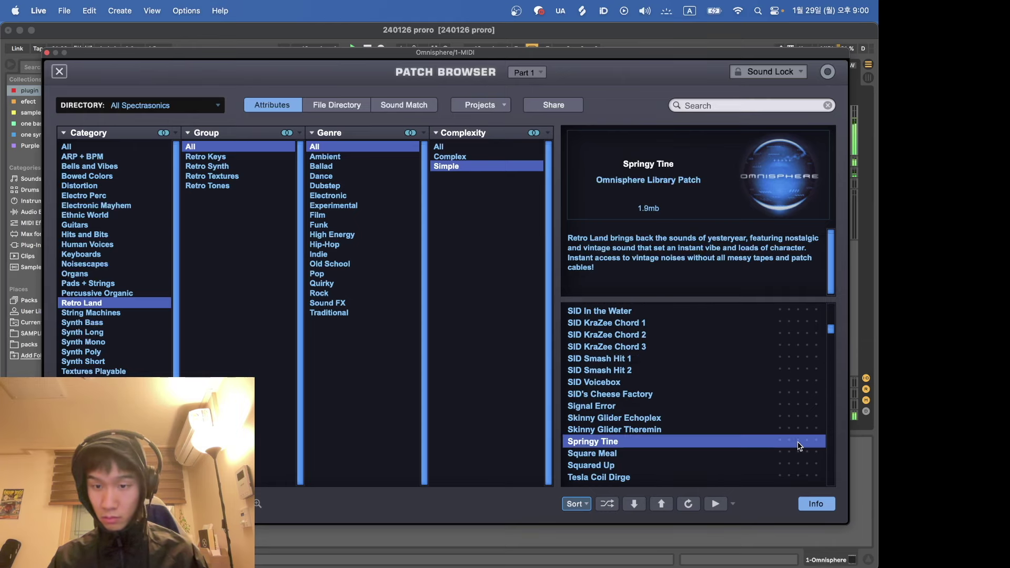
pyautogui.click(799, 440)
# Step: Audition more Retro Land patches, including SID Voicebox and Bum Like You Bing
pyautogui.click(671, 380)
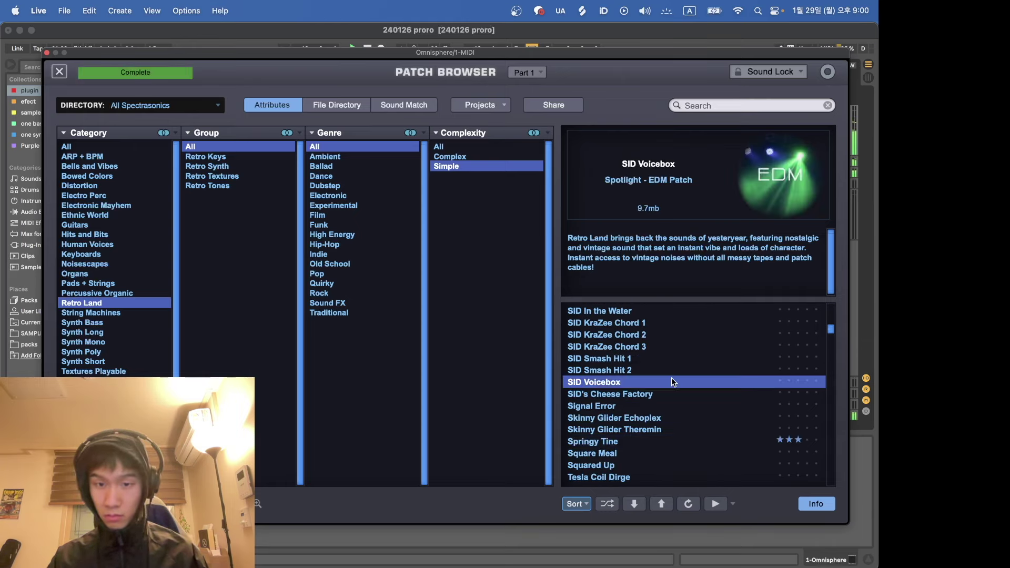
pyautogui.click(719, 346)
pyautogui.scroll(-10, 719, 346)
pyautogui.click(718, 346)
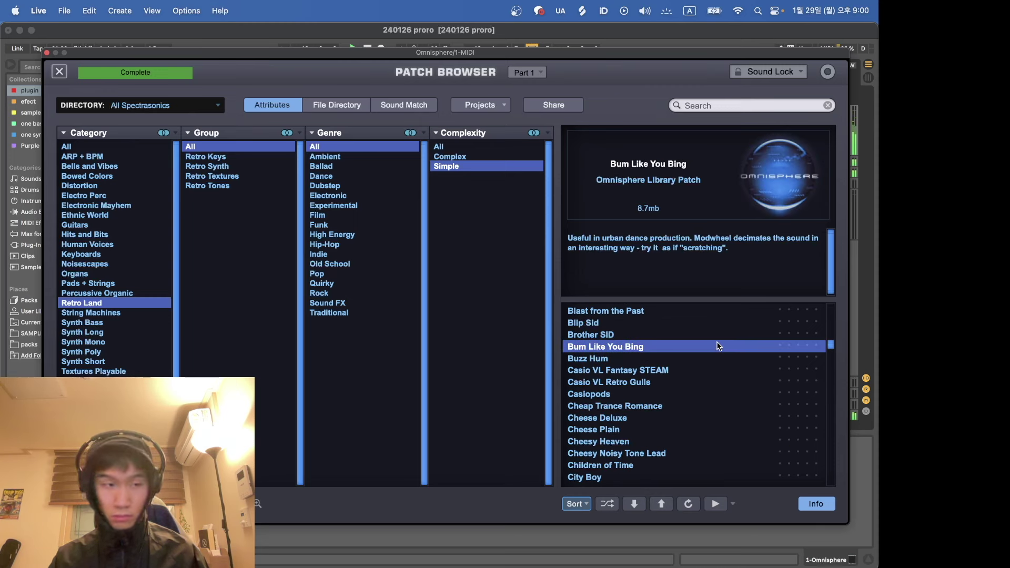
# Step: Switch the patch category to String Machines and audition patches such as Paraphonic 505 CelloTuba
pyautogui.click(111, 314)
pyautogui.click(620, 394)
pyautogui.scroll(-2, 620, 396)
pyautogui.scroll(-2, 620, 396)
pyautogui.click(620, 394)
pyautogui.scroll(-2, 620, 396)
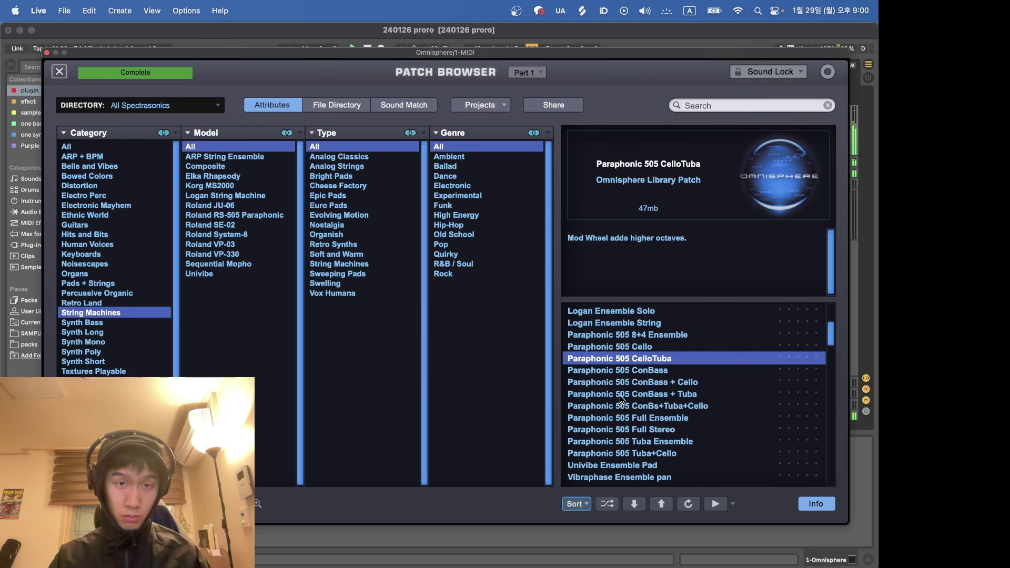
# Step: Filter the String Machines patches to the Analog Strings type and audition Vibraphase Ensemble Stereo and SYST8 - Vintage
pyautogui.click(371, 165)
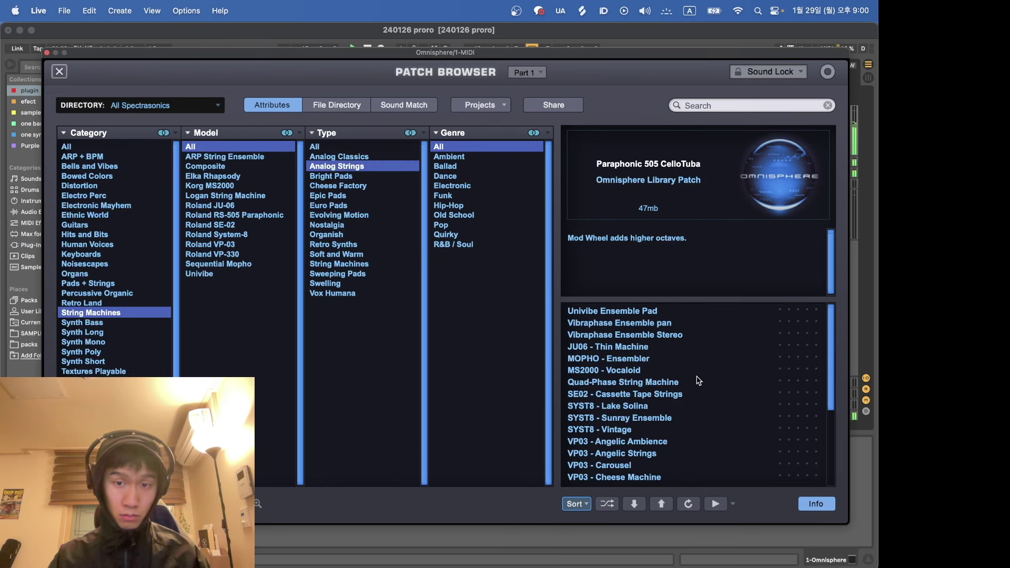
pyautogui.click(687, 396)
pyautogui.click(654, 334)
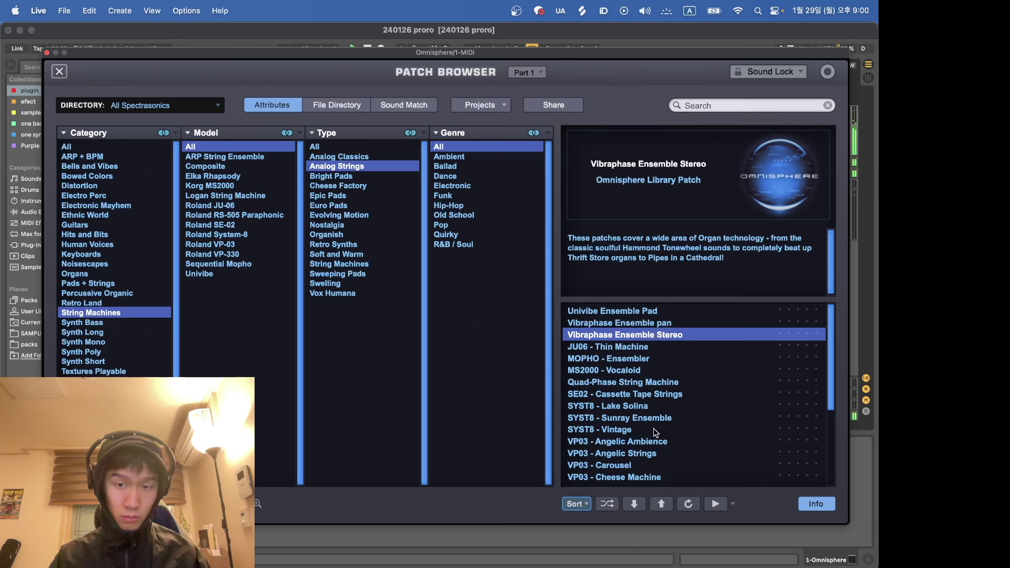
pyautogui.click(632, 430)
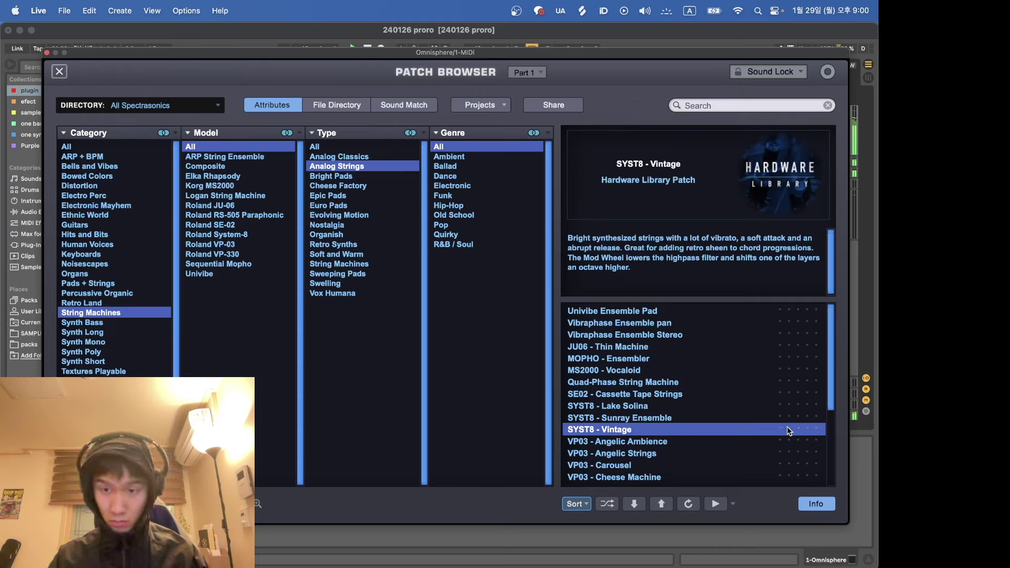
# Step: Rate the VP03 - Faux Omni patch four stars and audition VP03 - Cheese Machine
pyautogui.scroll(-3, 696, 414)
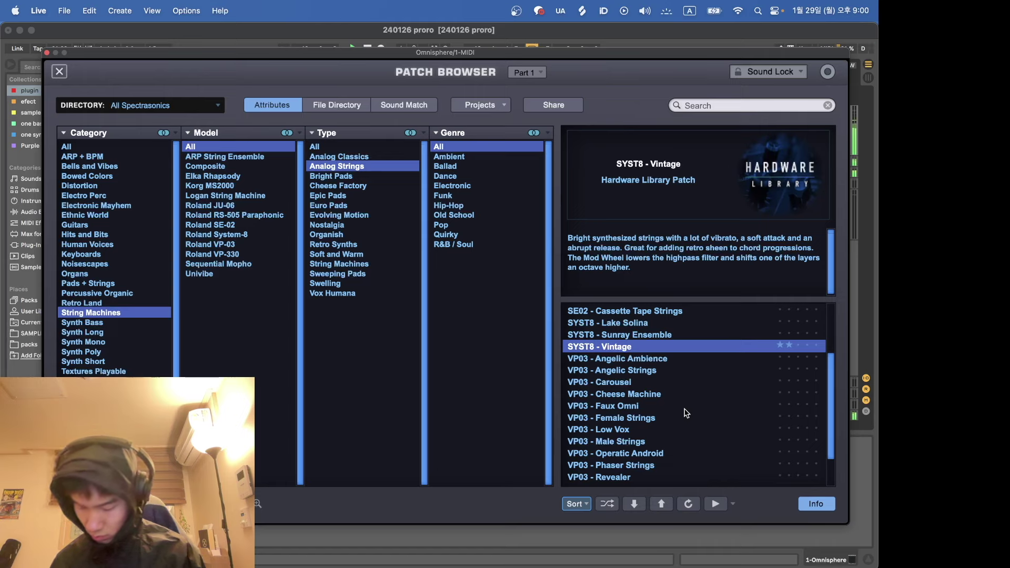
pyautogui.click(680, 408)
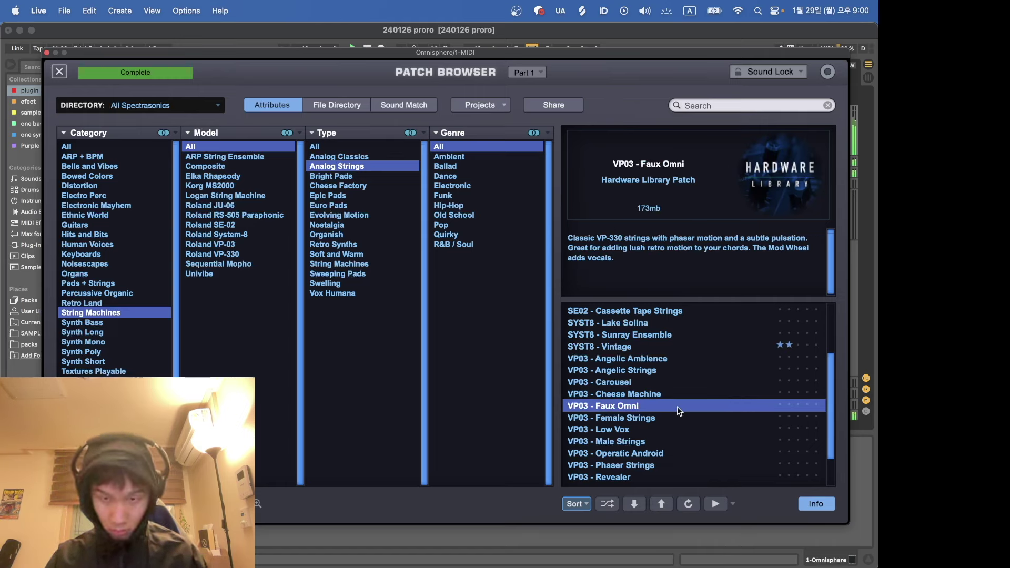
pyautogui.click(804, 405)
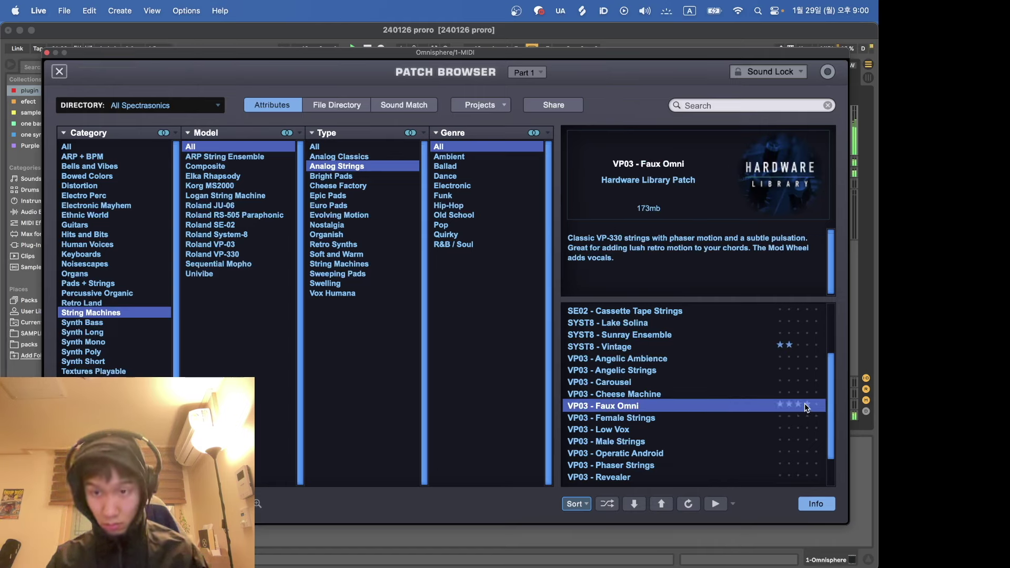
pyautogui.click(638, 395)
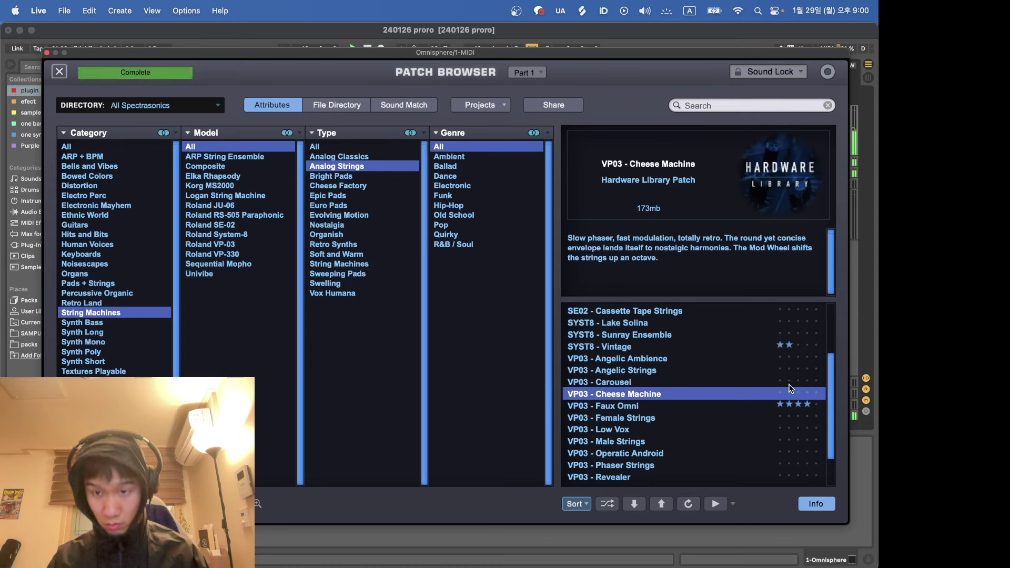
# Step: Audition the VP03 - Female Strings and VP03 - Low Vox patches
pyautogui.click(667, 421)
pyautogui.scroll(-2, 669, 422)
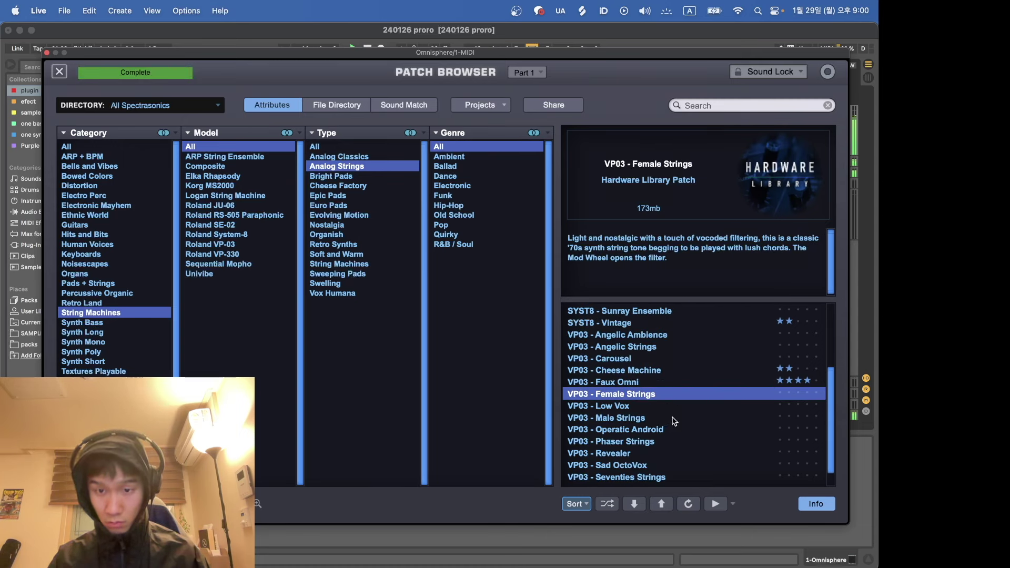
pyautogui.click(673, 410)
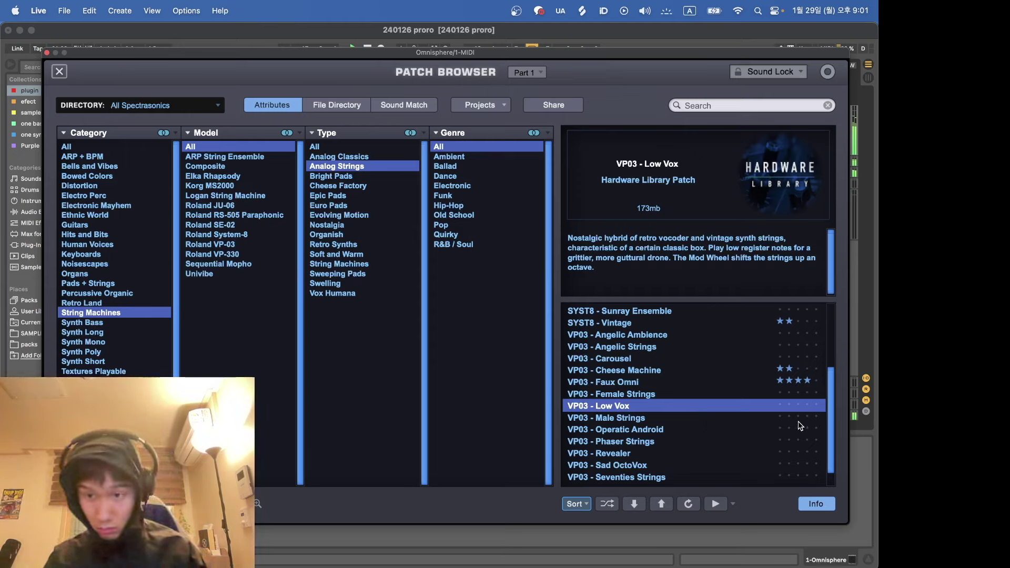
# Step: Audition the VP03 - Male Strings, VP03 - Operatic Android and VP03 - Revealer patches
pyautogui.click(715, 419)
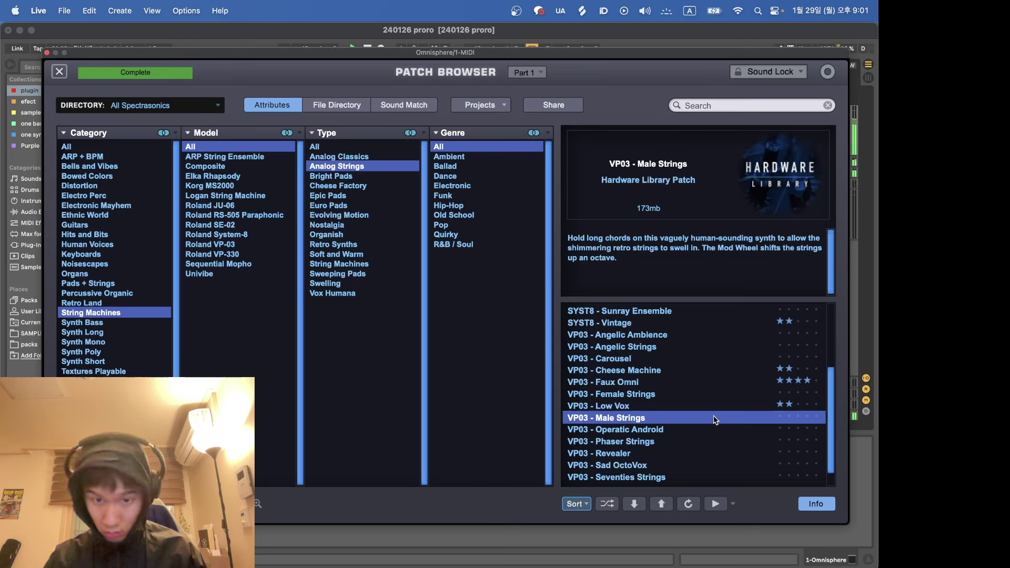
pyautogui.click(710, 437)
pyautogui.click(705, 431)
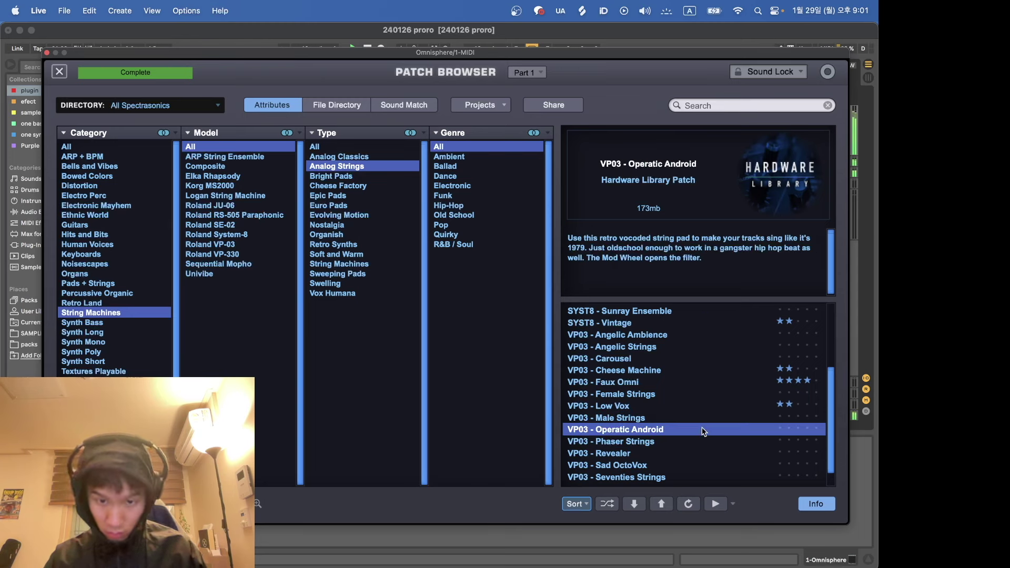
pyautogui.click(690, 452)
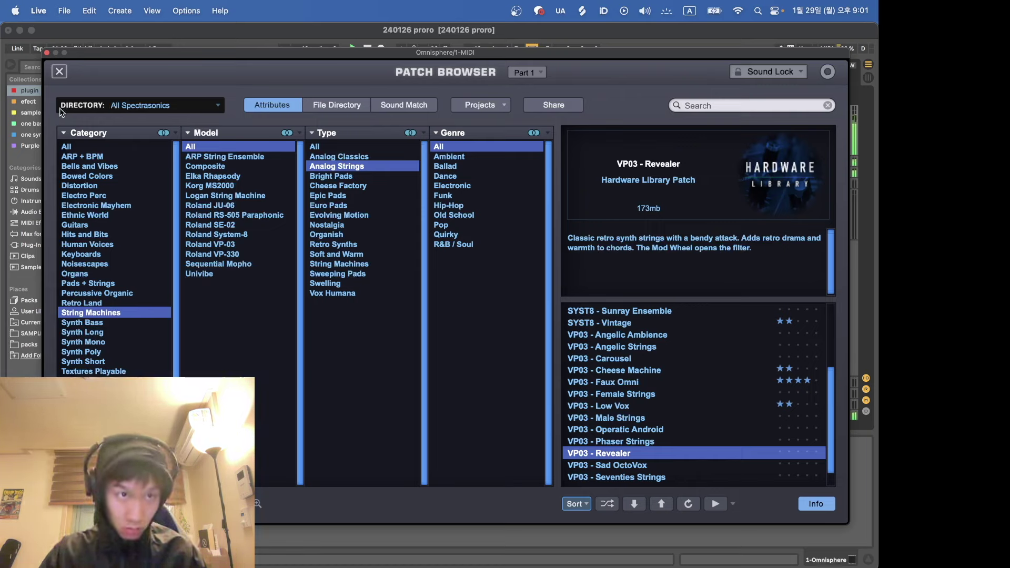
# Step: Copy the second track's clip at bar 12 onto the 1 Omnisphere track and open its notes for editing
pyautogui.click(46, 53)
pyautogui.moveTo(417, 162); pyautogui.dragTo(410, 110)
pyautogui.doubleClick(410, 109)
pyautogui.press('space')
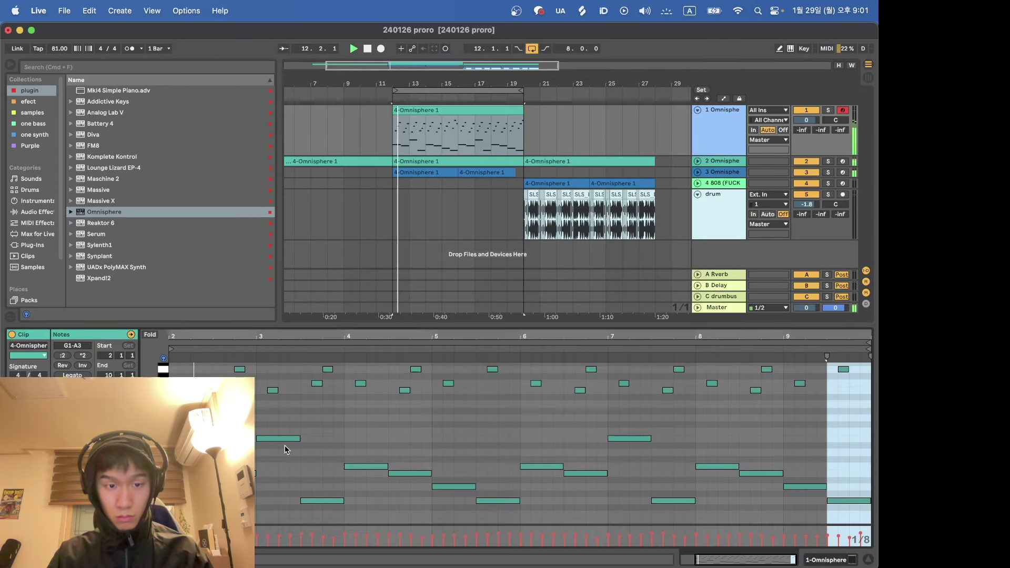
# Step: Delete the short upper melody notes from the copied clip, keeping only the long low notes
pyautogui.scroll(-2, 179, 415)
pyautogui.moveTo(179, 434); pyautogui.dragTo(878, 353)
pyautogui.press('BackSpace')
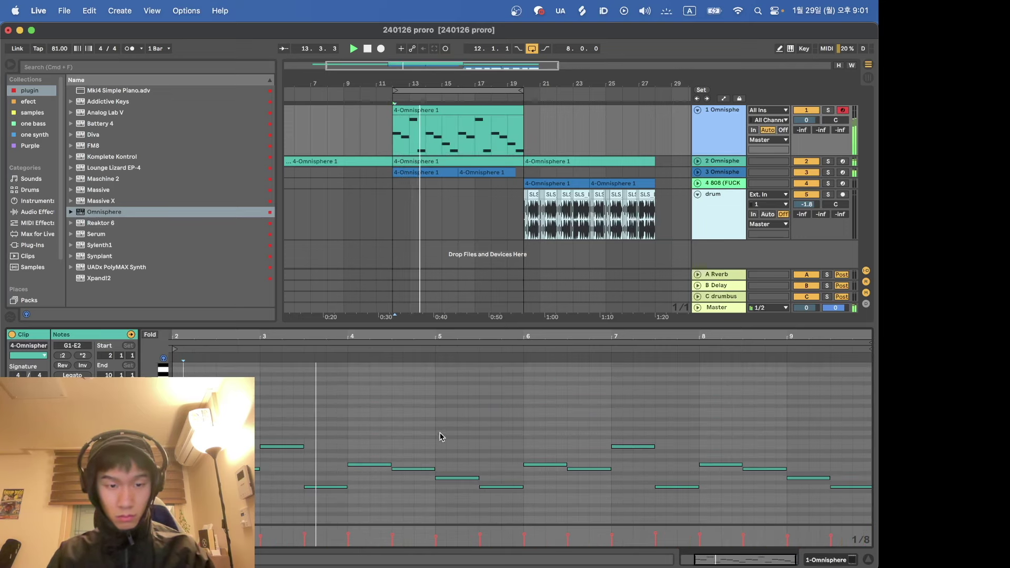
# Step: Transpose all remaining notes in the clip up two octaves and back down one, for a net shift of one octave up
pyautogui.press('super+a')
pyautogui.hotkey('shift', 'Up')
pyautogui.hotkey('shift', 'Up')
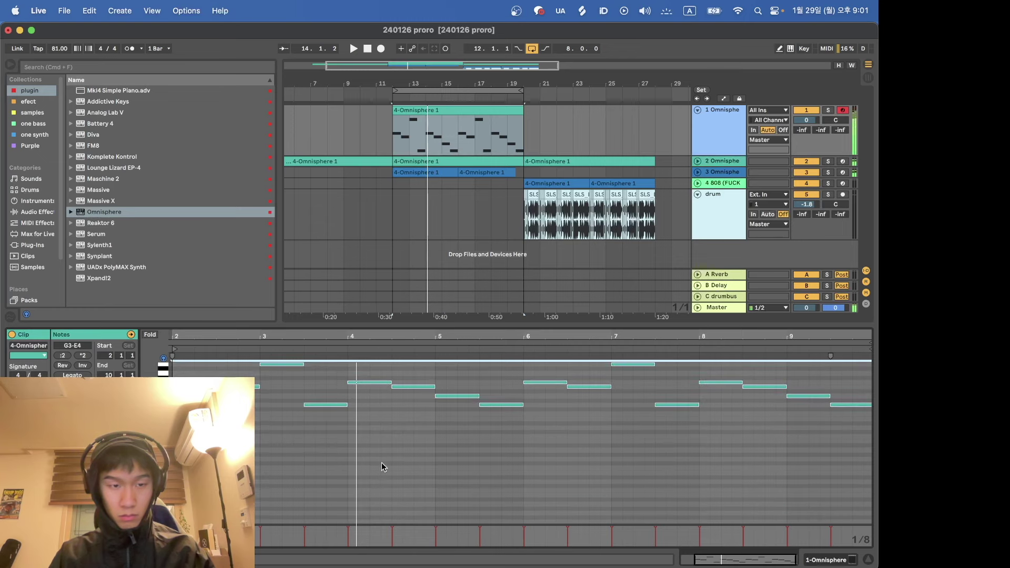
pyautogui.scroll(2, 311, 420)
pyautogui.hscroll(-2, 311, 420)
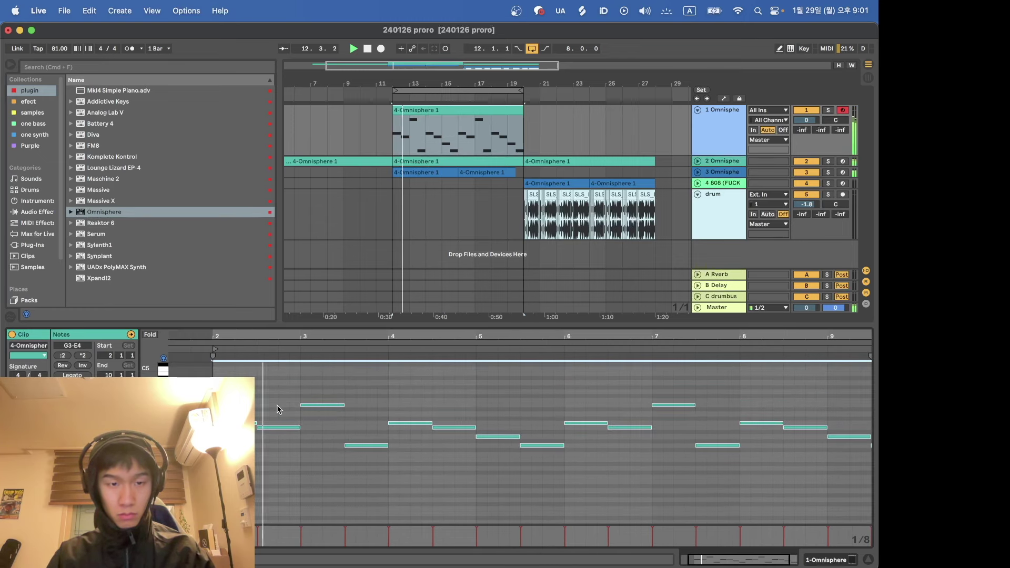
pyautogui.hotkey('shift', 'Down')
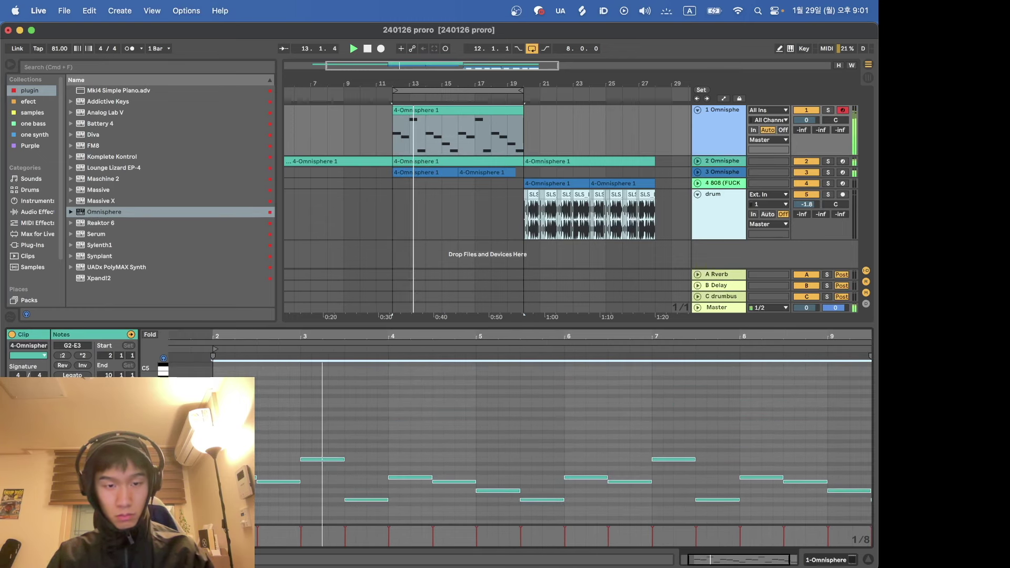
# Step: Stack copied notes above the clip's first note, C3, to build a chord topped by B3, and play it back
pyautogui.click(235, 478)
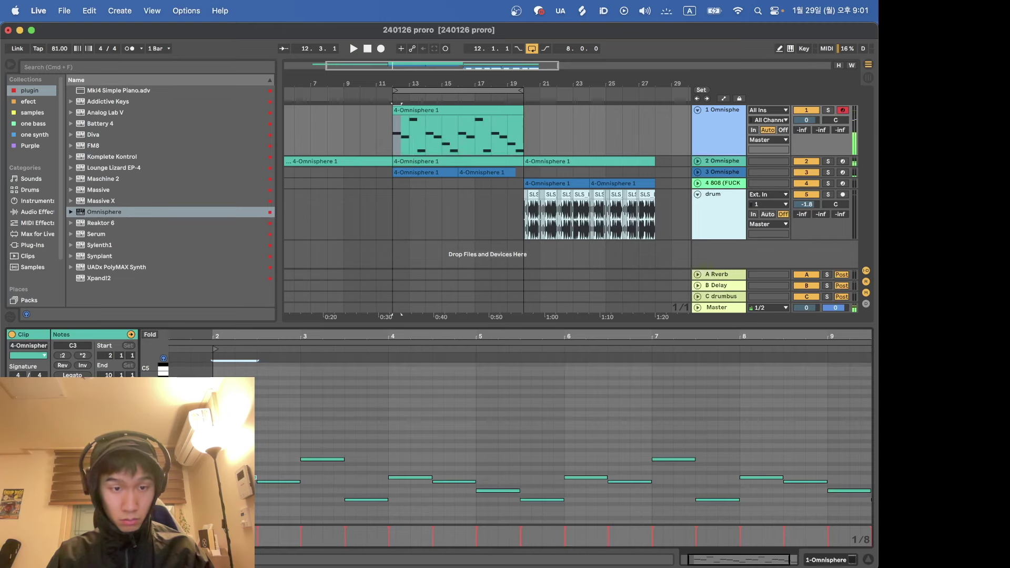
pyautogui.keyDown('alt'); pyautogui.moveTo(235, 459); pyautogui.dragTo(234, 432); pyautogui.keyUp('alt')
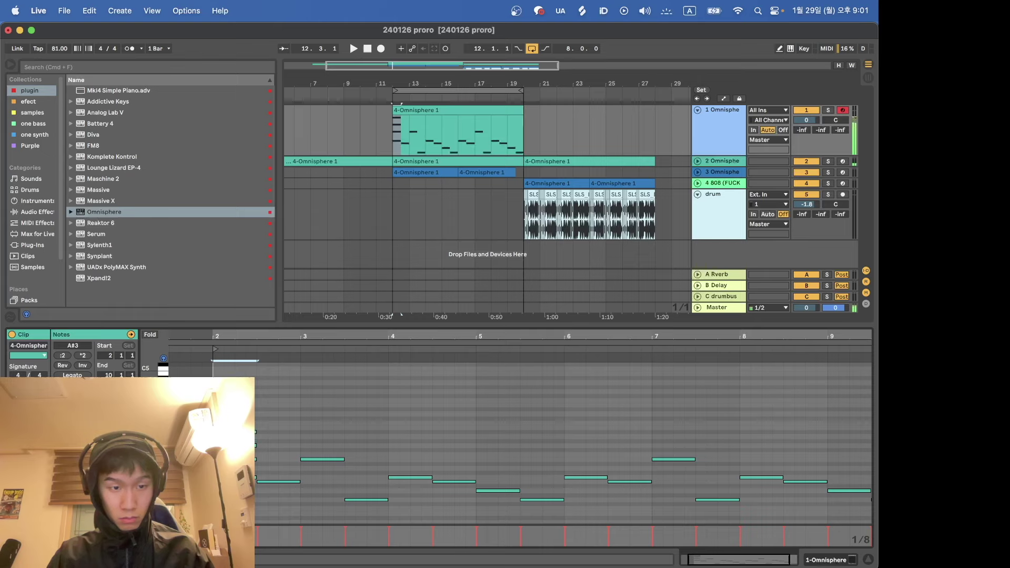
pyautogui.doubleClick(231, 428)
pyautogui.press('space')
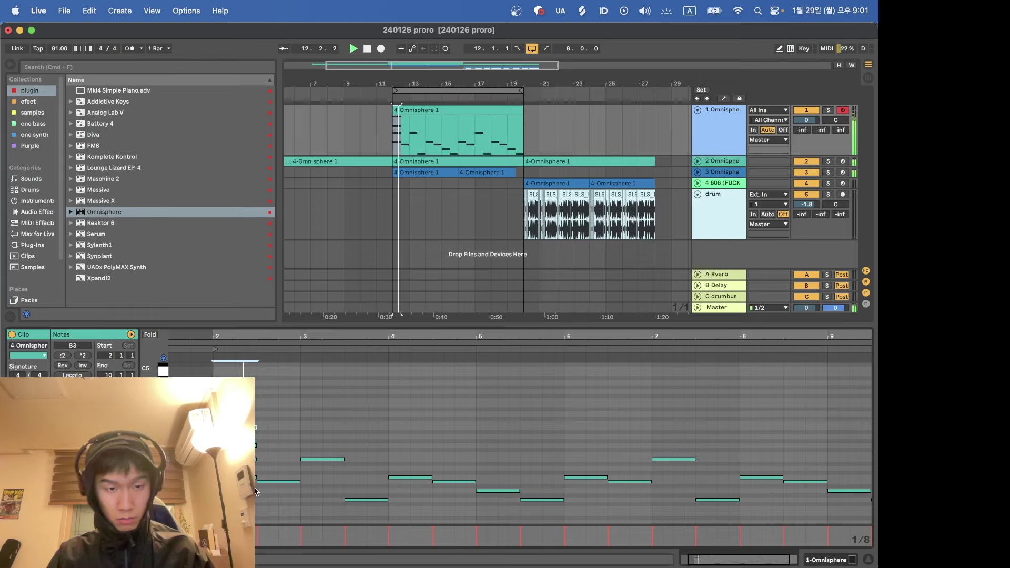
# Step: Stack notes above the clip's second note, starting with D3, to build its chord and play it back
pyautogui.doubleClick(268, 469)
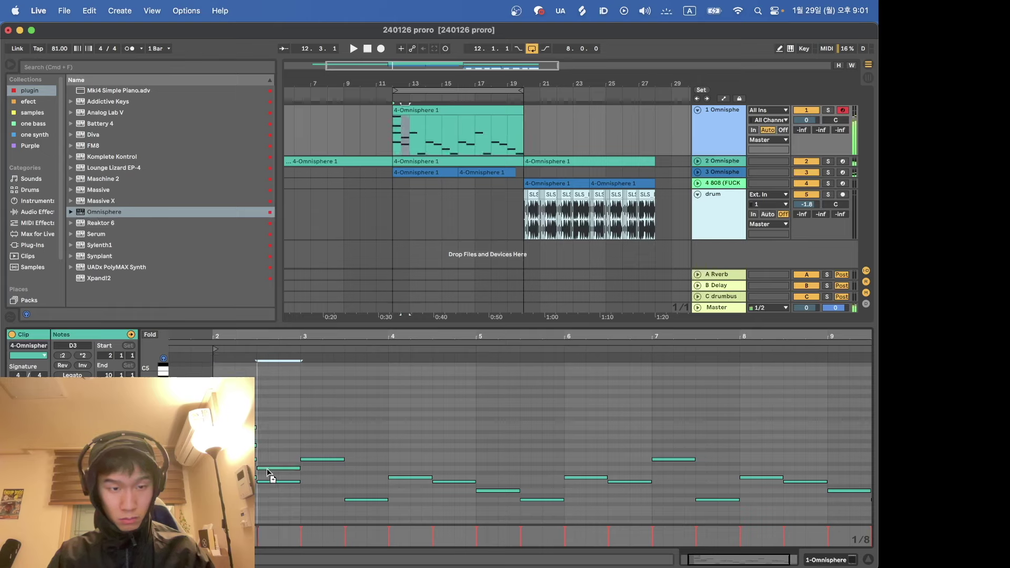
pyautogui.moveTo(267, 468); pyautogui.dragTo(270, 439)
pyautogui.press('space')
# Step: Reopen the track's Omnisphere patch browser and audition VP03 - Female Strings, VP03 - Seventies Strings and VP03 - Phaser Strings
pyautogui.hotkey('shift', 'Tab')
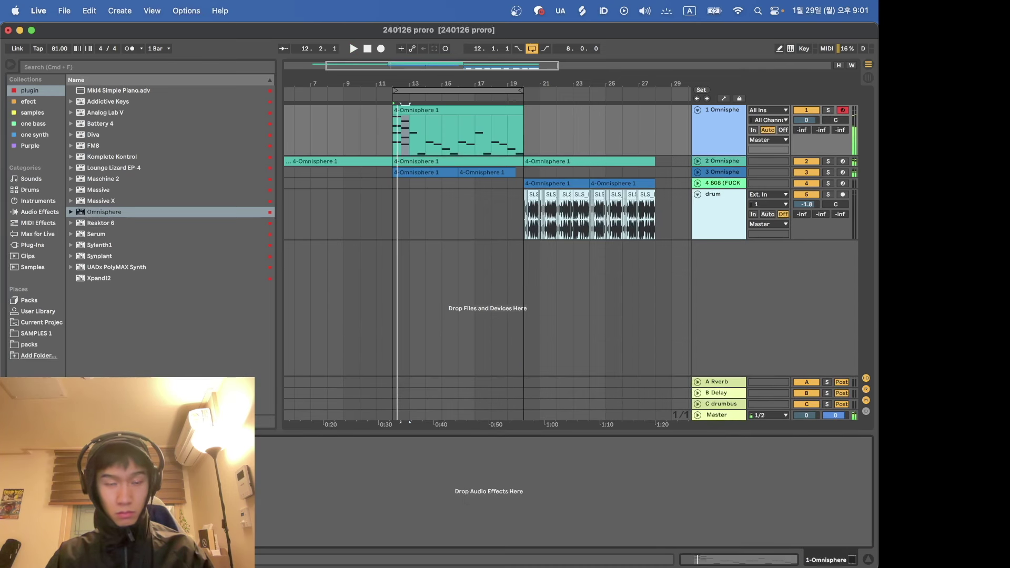
pyautogui.press('super+alt+p')
pyautogui.click(648, 390)
pyautogui.scroll(-2, 649, 387)
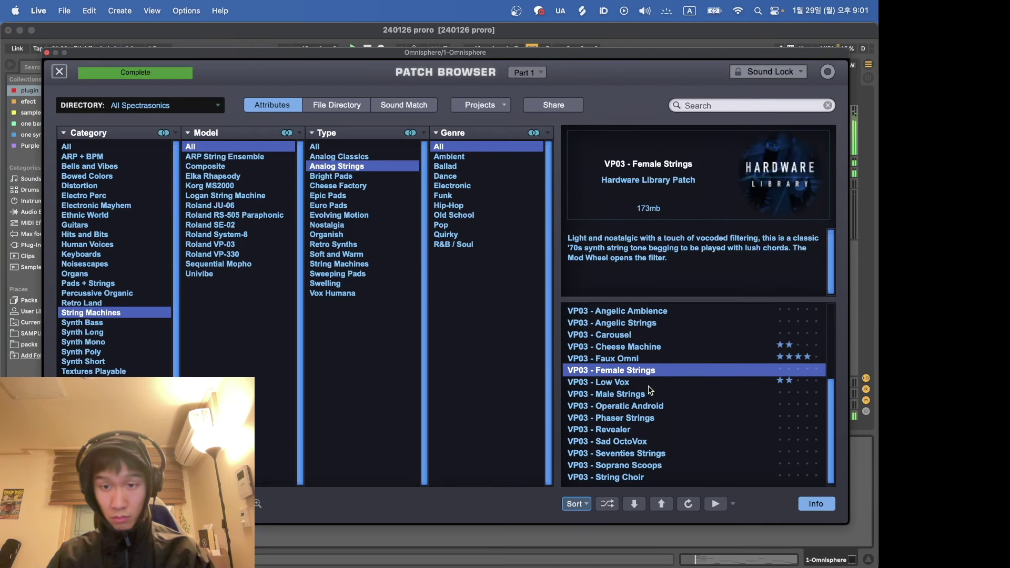
pyautogui.click(646, 420)
pyautogui.click(635, 453)
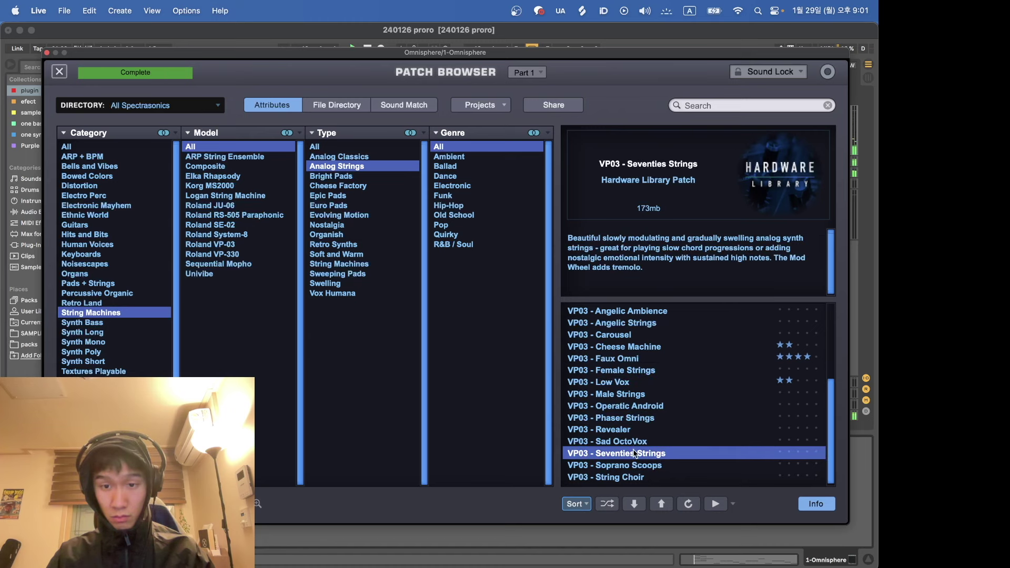
pyautogui.click(635, 421)
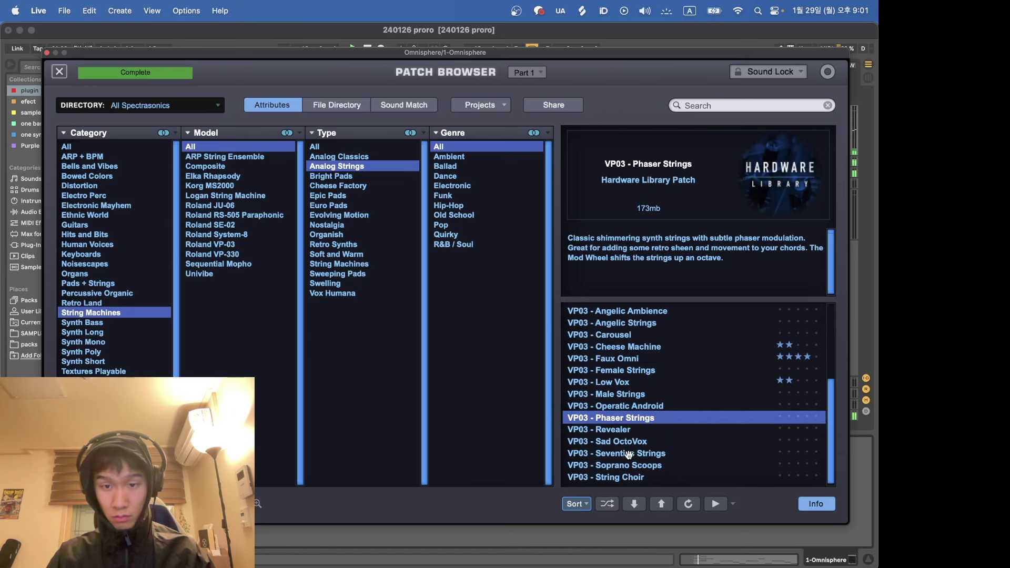
# Step: Audition the Quad-Phase String Machine and Vibraphase Ensemble pan patches
pyautogui.scroll(5, 630, 456)
pyautogui.click(632, 382)
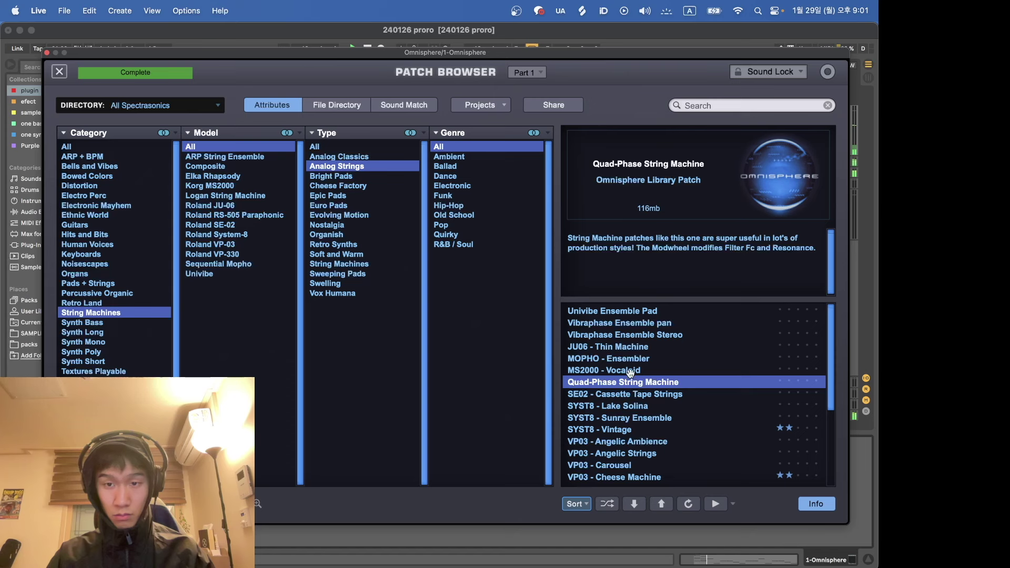
pyautogui.click(626, 324)
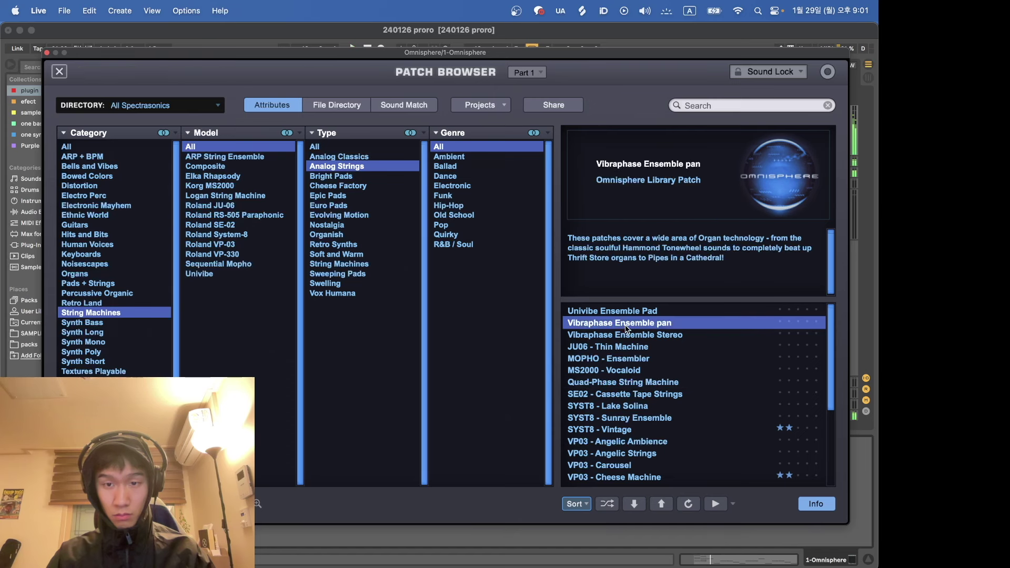
# Step: Switch to the Synth Poly category and audition its patches, including Anthem of Happiness and Electron Organ
pyautogui.click(93, 341)
pyautogui.click(93, 351)
pyautogui.click(625, 358)
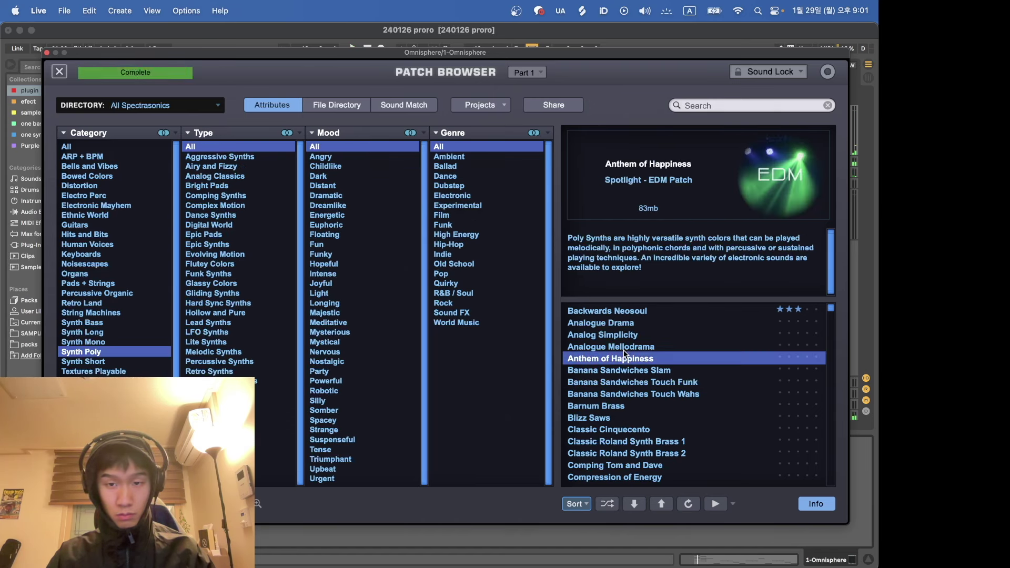
pyautogui.scroll(-2, 625, 357)
pyautogui.click(625, 357)
pyautogui.scroll(-5, 625, 355)
pyautogui.click(626, 357)
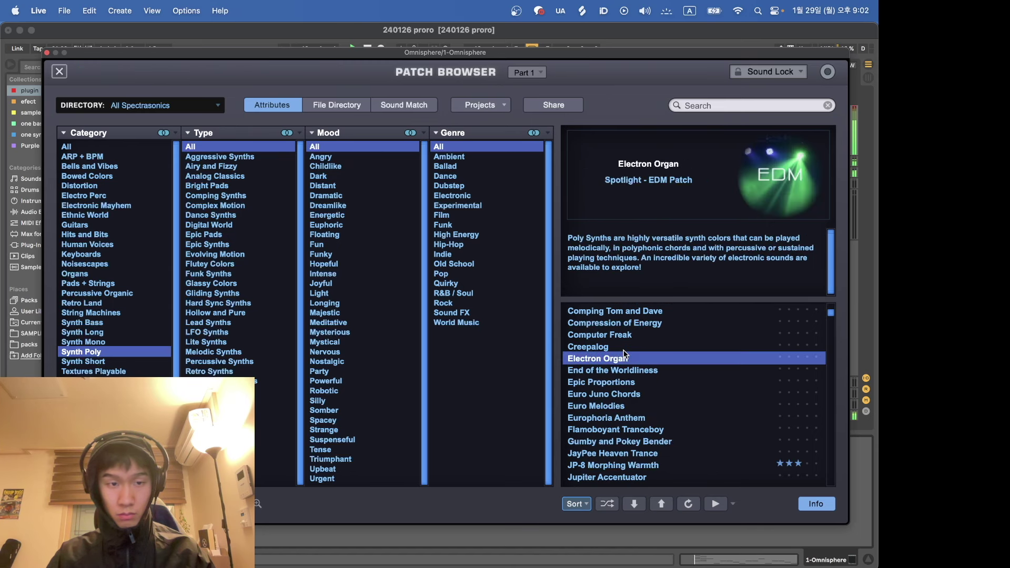
# Step: Audition more Synth Poly patches, ending on Comping Tom and Dave
pyautogui.click(576, 504)
pyautogui.click(641, 384)
pyautogui.click(640, 325)
pyautogui.scroll(2, 641, 329)
pyautogui.click(636, 342)
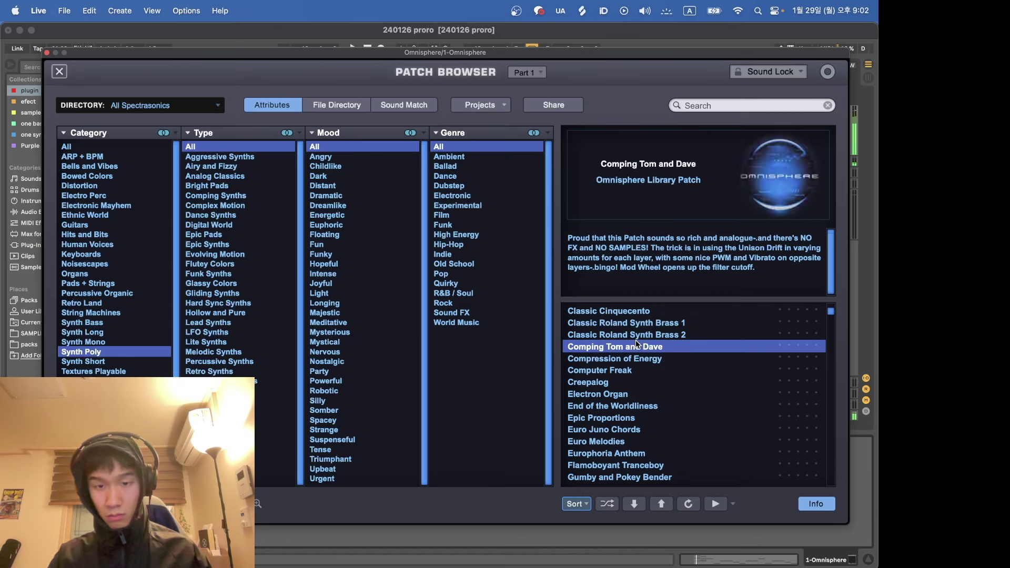
# Step: Audition the preceding Synth Poly patches back to Banana Sandwiches Touch Funk and rate that patch three stars
pyautogui.press('Up')
pyautogui.press('Up')
pyautogui.press('Up')
pyautogui.press('Up')
pyautogui.press('Up')
pyautogui.press('Up')
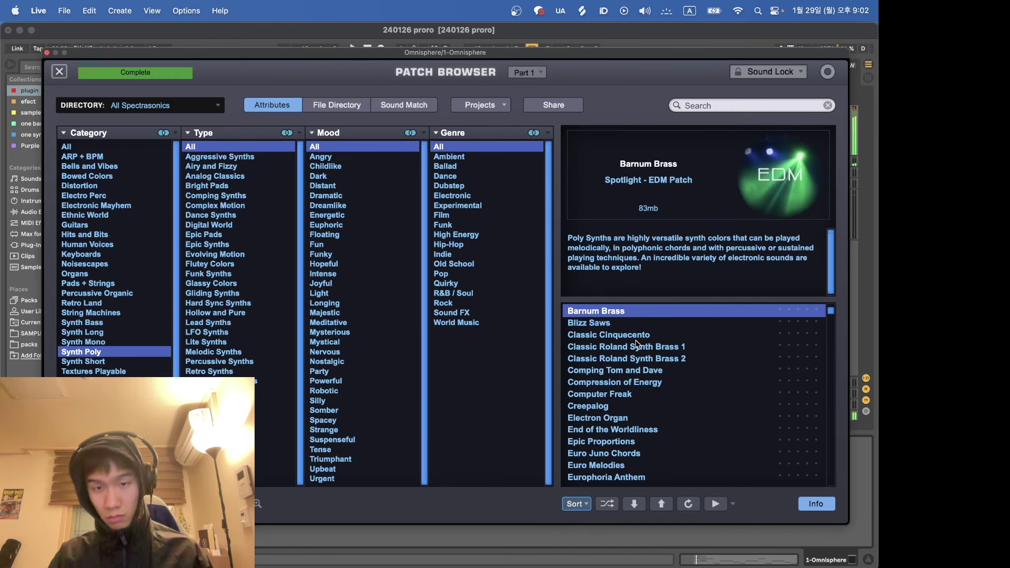
pyautogui.click(799, 309)
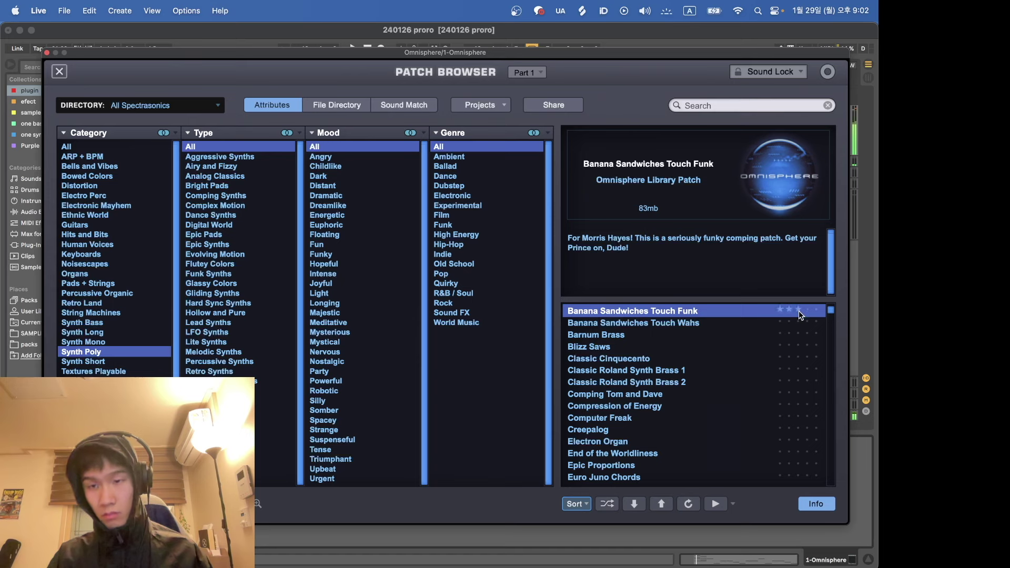
# Step: Rate Banana Sandwiches Touch Wahs two stars and audition further Synth Poly patches, including Power Pop Poly Comp
pyautogui.click(735, 322)
pyautogui.scroll(-6, 662, 411)
pyautogui.click(662, 408)
pyautogui.click(651, 441)
pyautogui.click(650, 441)
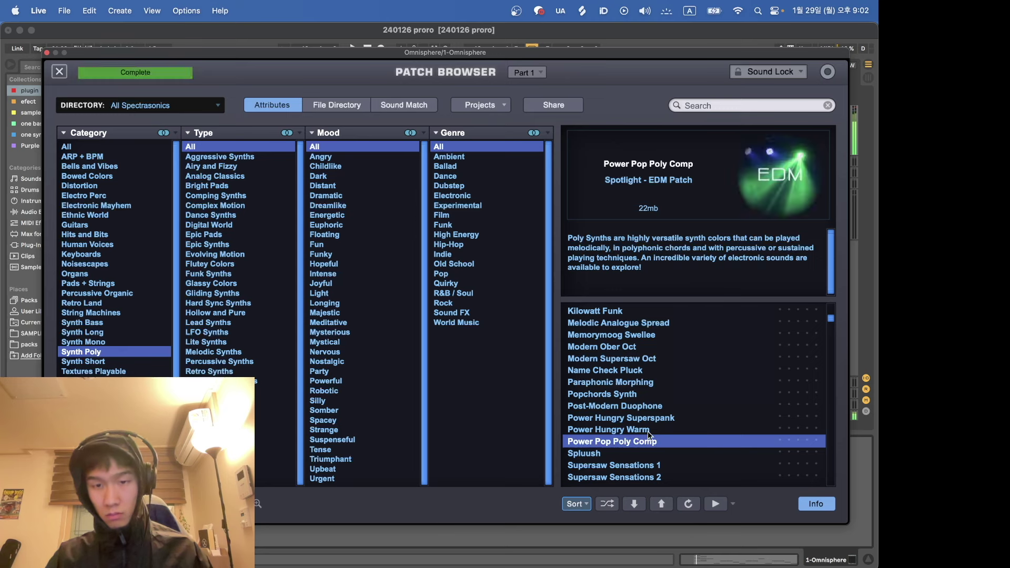
# Step: Audition the Post-Modern Duophone, The Eye of God and Additive Changling 1 patches
pyautogui.click(641, 408)
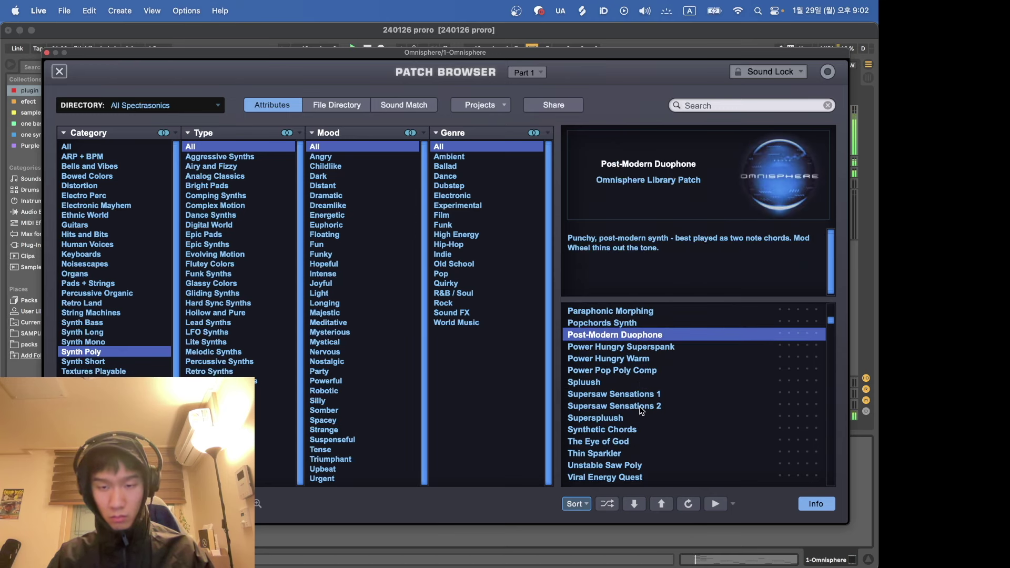
pyautogui.click(642, 409)
pyautogui.click(642, 408)
pyautogui.click(642, 408)
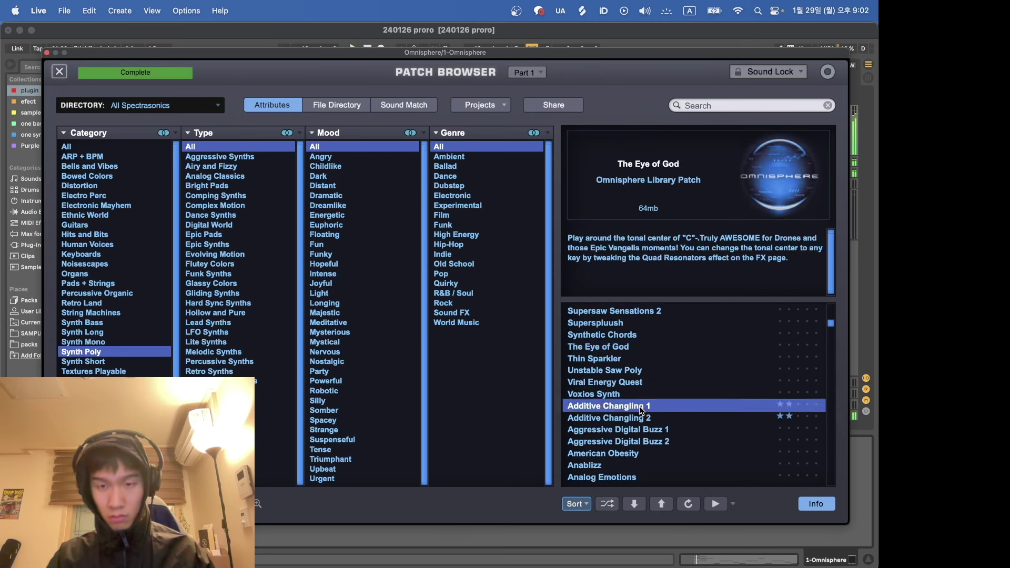
# Step: Sort the Synth Poly patches by rating and audition KPRO - Farfisa Poly and Backwards Neosoul
pyautogui.click(582, 504)
pyautogui.click(582, 516)
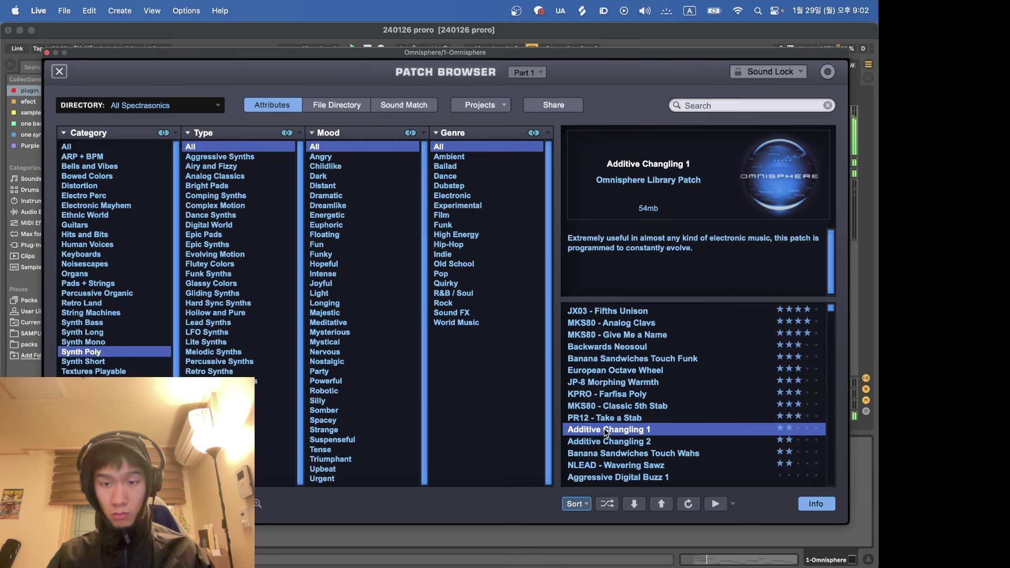
pyautogui.click(617, 394)
pyautogui.click(609, 349)
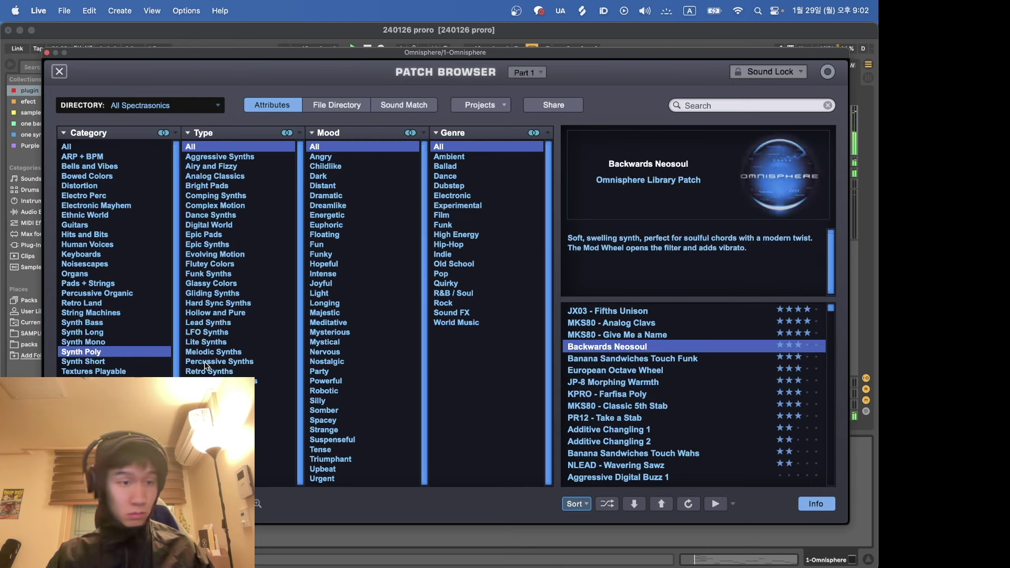
# Step: Switch to the Synth Short category and audition its patches, including Analog Pizz, Analog Authority and Anticpation of Energy Pluck 2
pyautogui.click(113, 362)
pyautogui.click(641, 348)
pyautogui.scroll(-3, 641, 352)
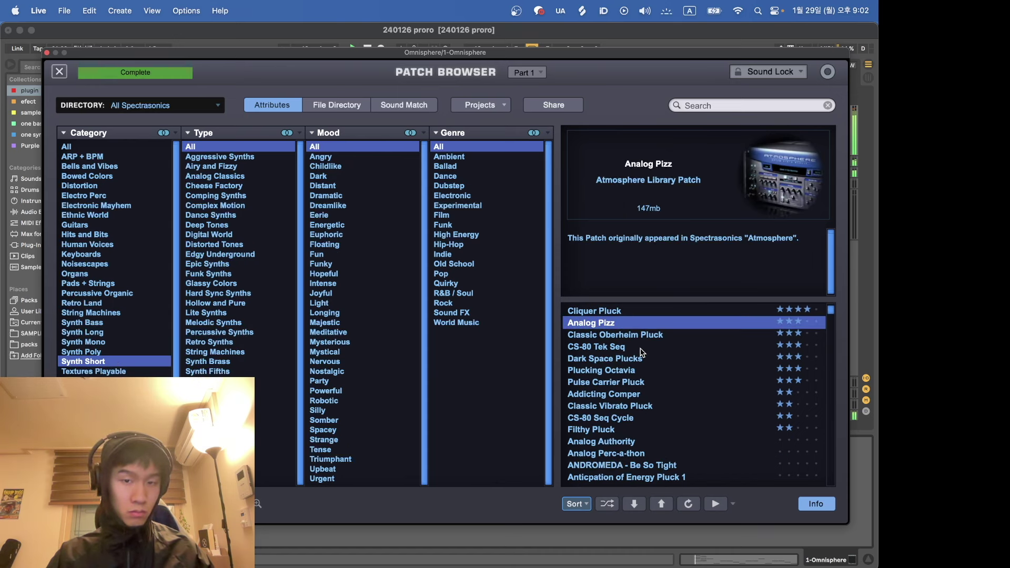
pyautogui.click(630, 395)
pyautogui.click(621, 427)
pyautogui.scroll(-5, 621, 428)
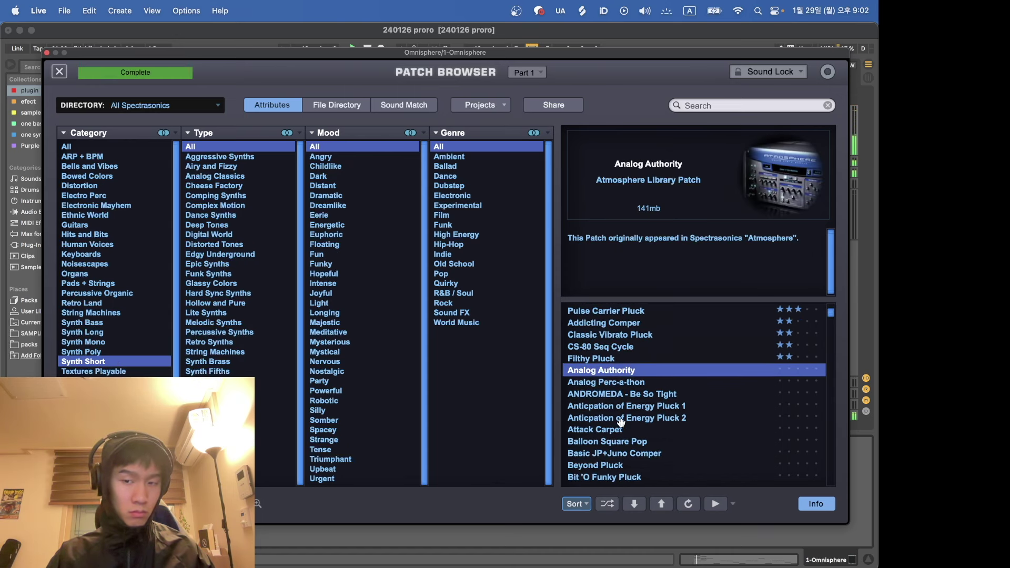
pyautogui.click(611, 357)
pyautogui.click(614, 419)
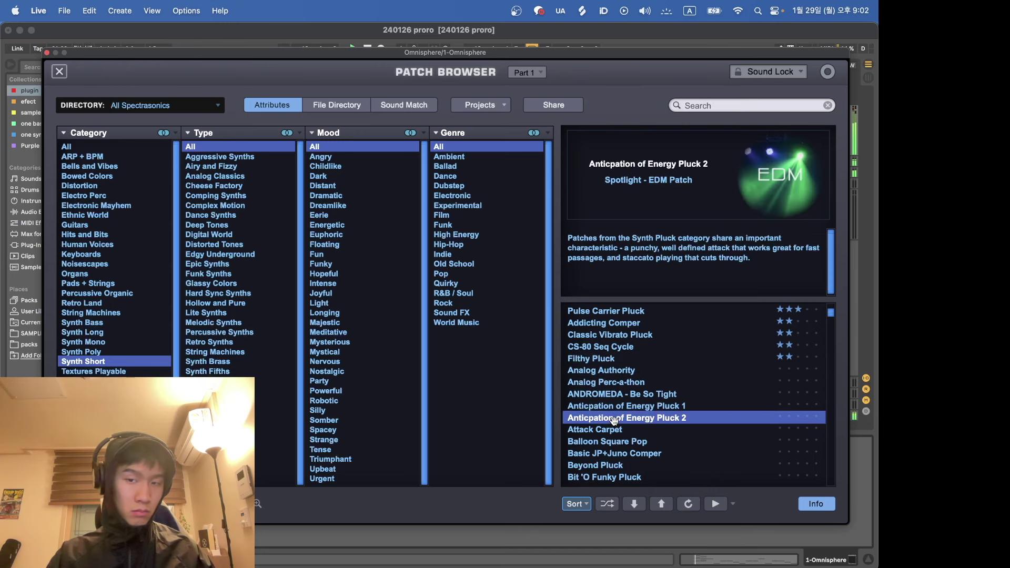
# Step: Audition further Synth Short patches, including Blippin' Underground, Clangorous Percussive Sine and Cybernetic Sequencing 2
pyautogui.scroll(-4, 614, 419)
pyautogui.click(613, 419)
pyautogui.scroll(-4, 613, 420)
pyautogui.click(614, 419)
pyautogui.scroll(-3, 614, 420)
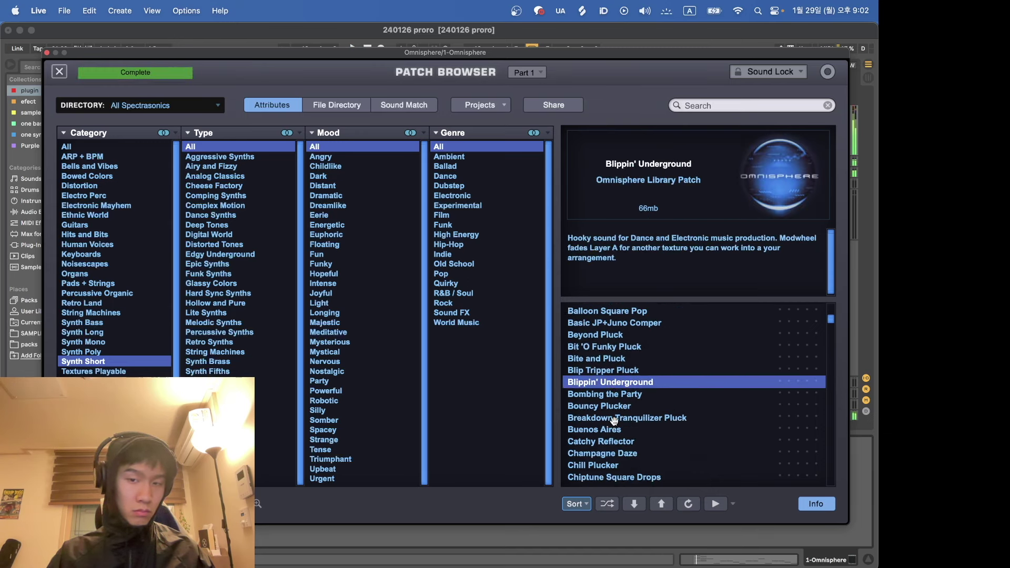
pyautogui.click(614, 418)
pyautogui.scroll(-7, 614, 419)
pyautogui.click(613, 418)
pyautogui.scroll(-6, 613, 419)
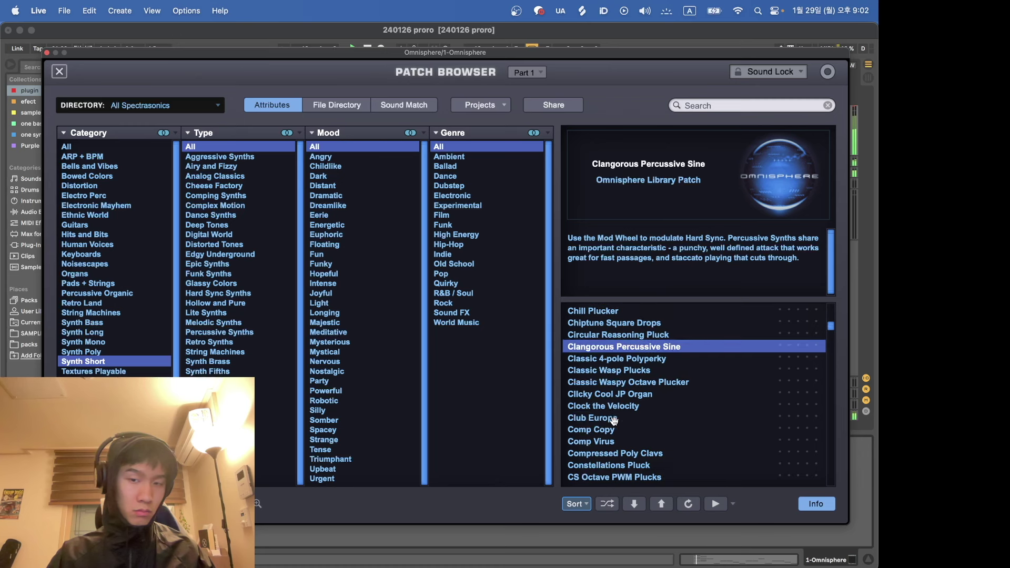
pyautogui.click(614, 418)
pyautogui.scroll(-8, 614, 419)
pyautogui.click(614, 418)
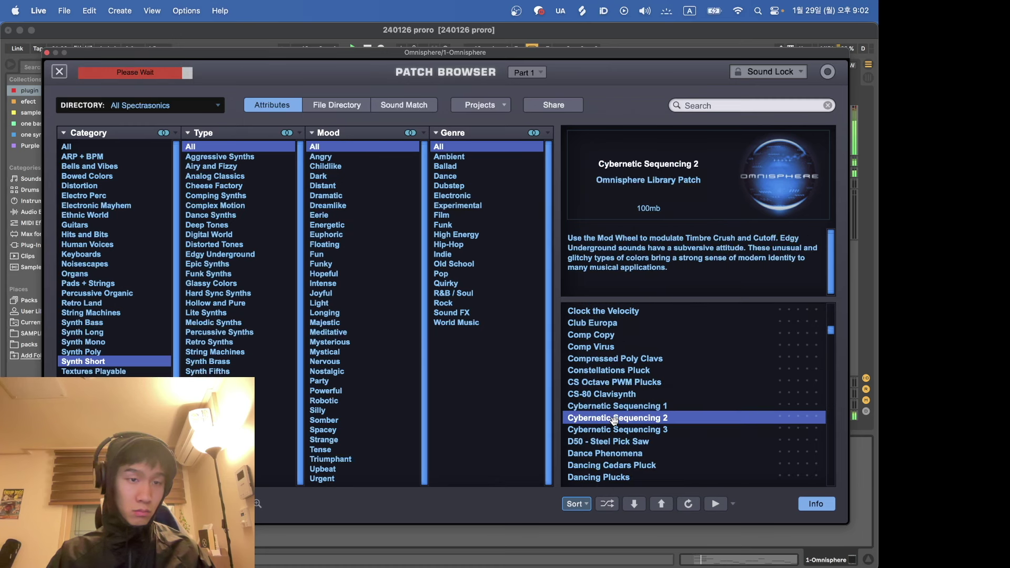
# Step: Switch to the Hits and Bits category and audition its patches, including Air Blast, Art of Industry Hit and Big Boomer Sad Metals
pyautogui.click(113, 235)
pyautogui.click(671, 319)
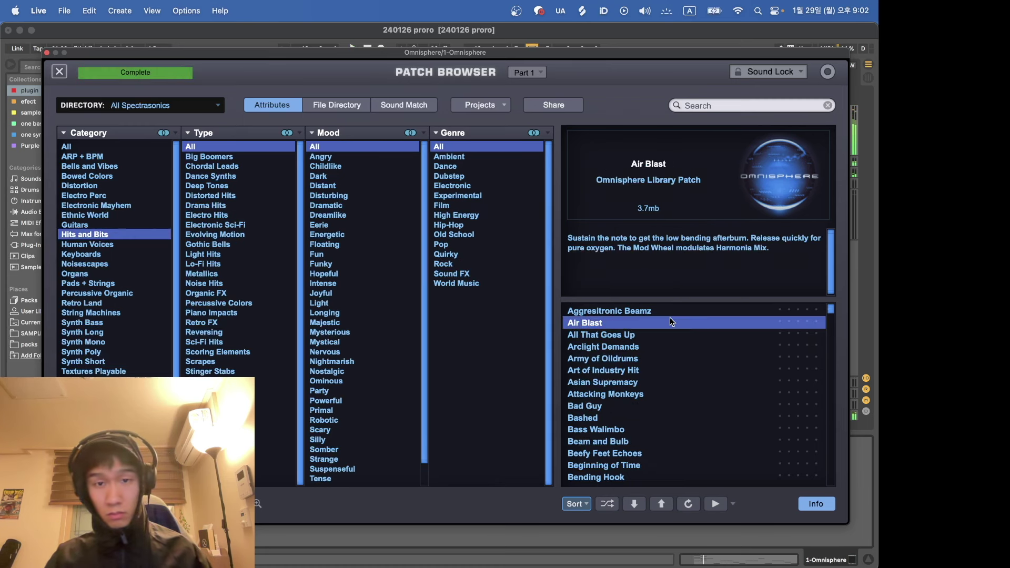
pyautogui.click(659, 374)
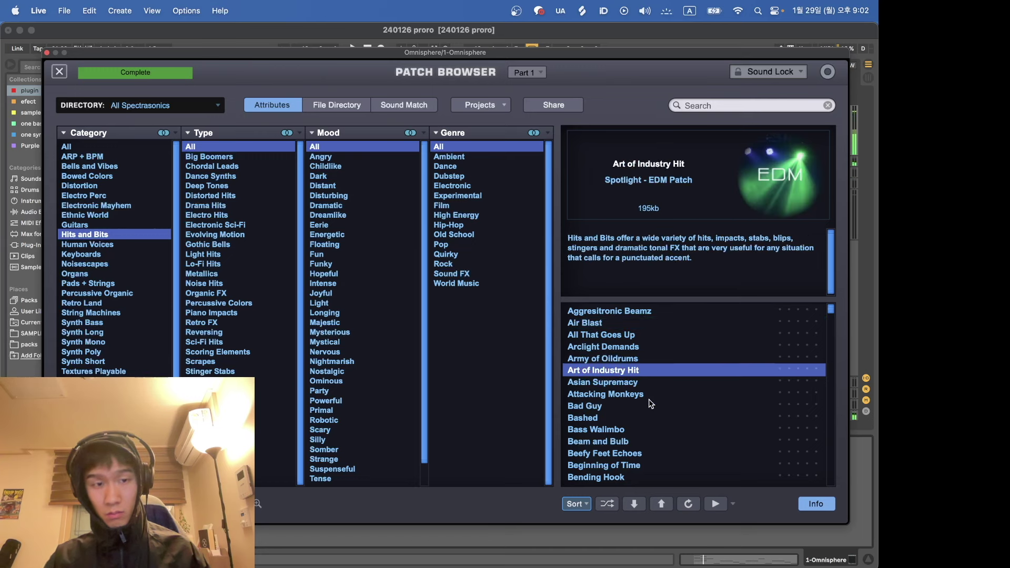
pyautogui.click(649, 401)
pyautogui.scroll(-8, 649, 401)
pyautogui.click(650, 402)
pyautogui.scroll(-10, 649, 401)
pyautogui.click(649, 401)
pyautogui.scroll(-3, 649, 402)
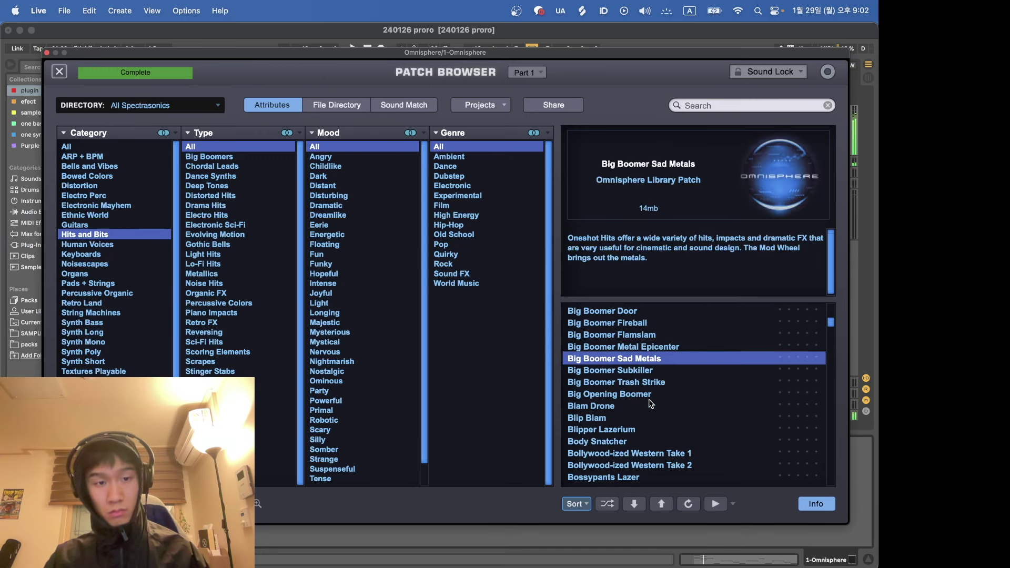
# Step: Audition further Hits and Bits patches down the list, as far as Crank Shaft Hit
pyautogui.scroll(-1, 651, 404)
pyautogui.click(651, 406)
pyautogui.scroll(-10, 650, 404)
pyautogui.click(650, 406)
pyautogui.scroll(-5, 651, 404)
pyautogui.click(651, 406)
pyautogui.scroll(-8, 650, 404)
pyautogui.click(651, 406)
pyautogui.scroll(-6, 650, 404)
pyautogui.click(650, 406)
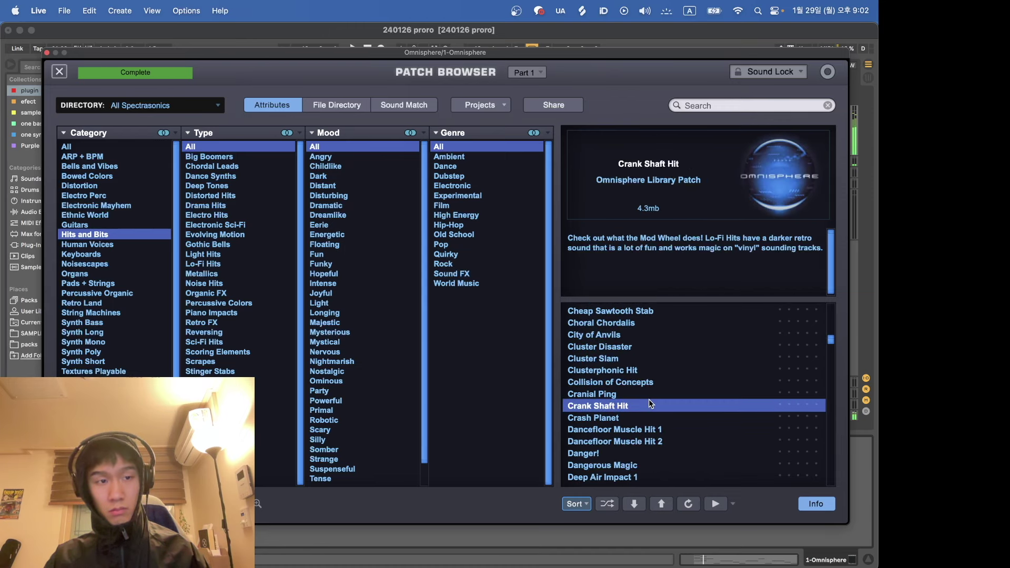
# Step: Audition Crash Planet in Hits and Bits and Sodastream Bells in the Bells and Vibes category
pyautogui.click(647, 418)
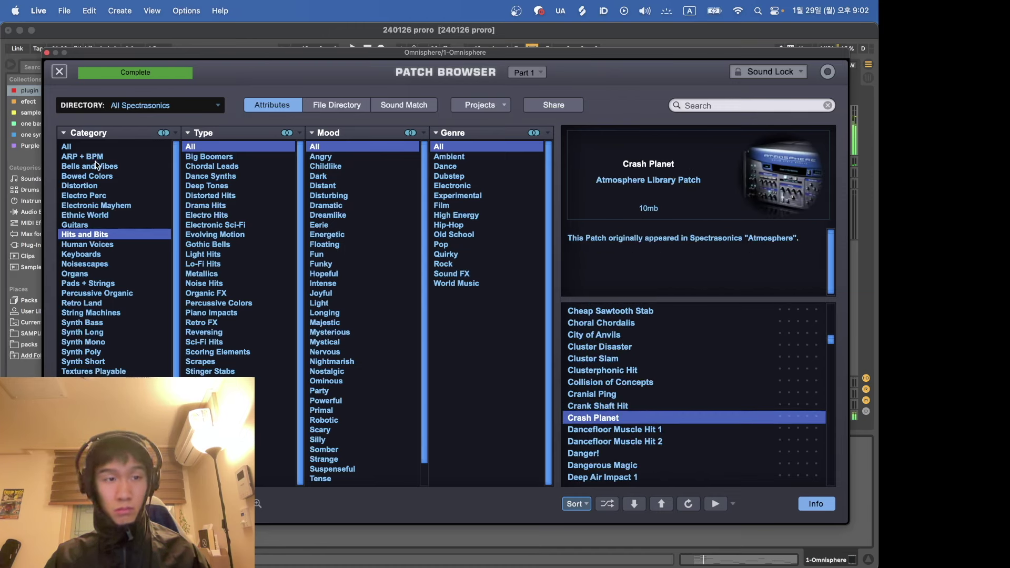
pyautogui.click(97, 167)
pyautogui.click(661, 406)
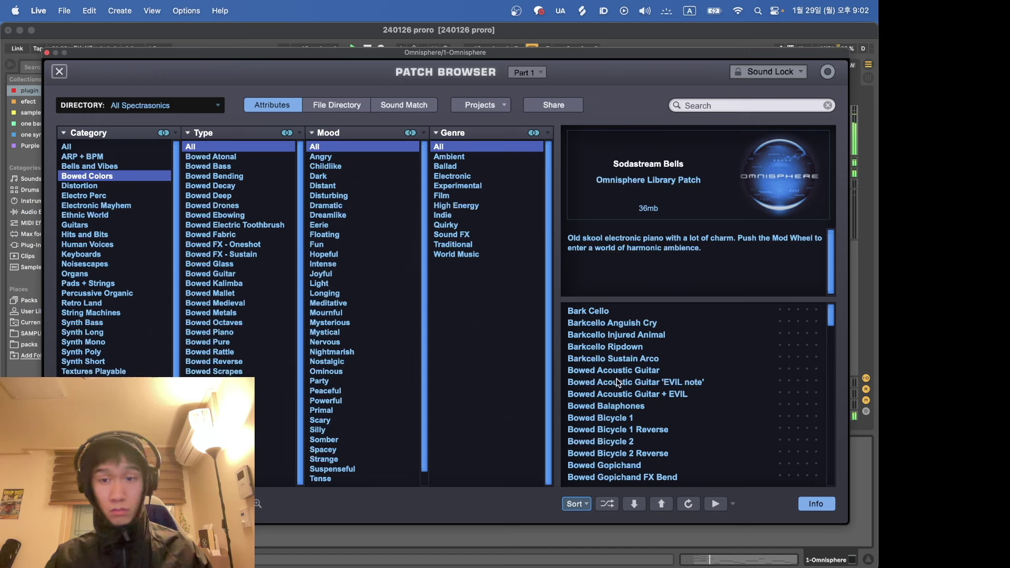
# Step: Audition patches in the Bowed Colors category, including Bowed Bicycle 1 Reverse and Bowed Uileen Lightbulbs
pyautogui.click(620, 382)
pyautogui.press('Down')
pyautogui.press('Down')
pyautogui.press('Down')
pyautogui.press('Down')
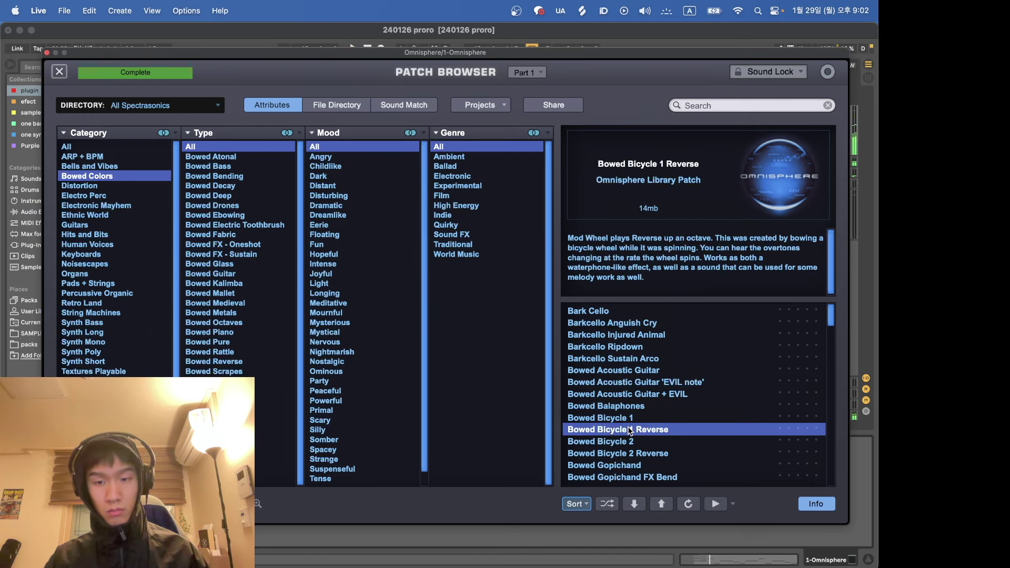
pyautogui.press('Down')
pyautogui.press('Down')
pyautogui.press('Down')
pyautogui.press('Down')
pyautogui.press('Down')
pyautogui.press('Down')
pyautogui.click(630, 430)
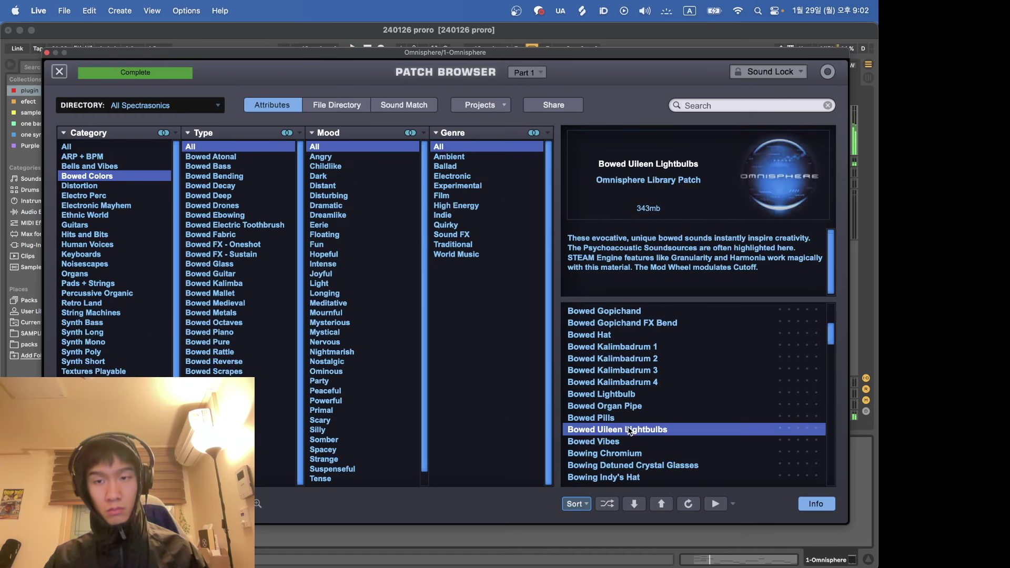
# Step: Audition further Bowed Colors patches, including Brittle Bones, Communing with Whales 1 and Dark Ages Arco Pipes
pyautogui.scroll(-3, 630, 429)
pyautogui.click(630, 430)
pyautogui.scroll(-6, 630, 430)
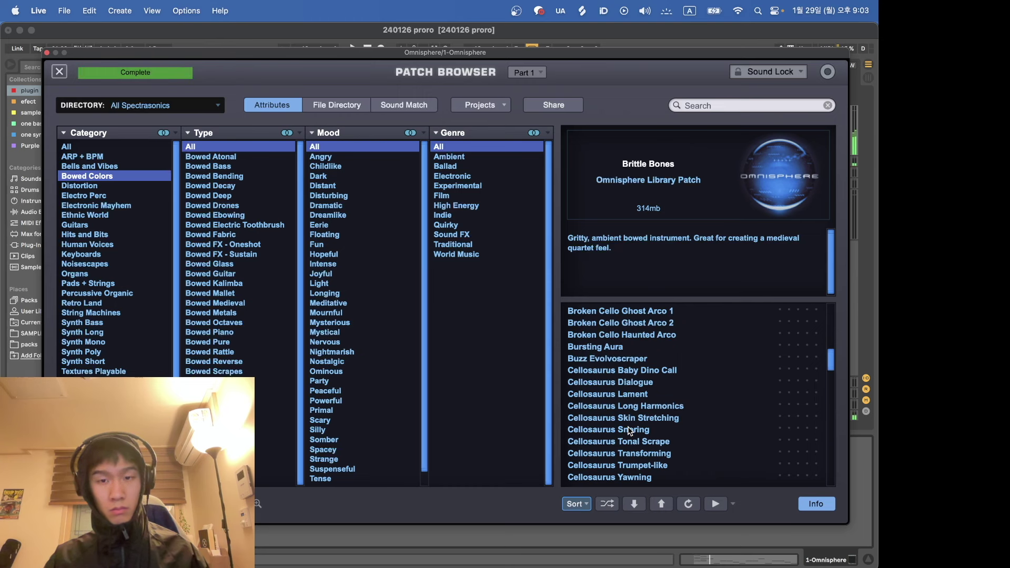
pyautogui.click(630, 429)
pyautogui.scroll(-3, 630, 430)
pyautogui.click(630, 430)
pyautogui.scroll(-3, 630, 429)
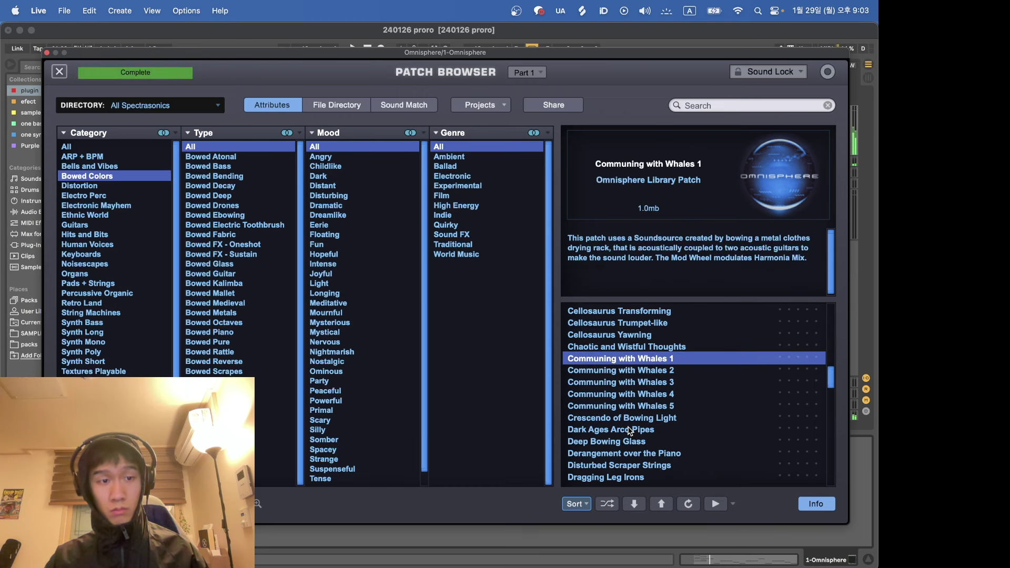
pyautogui.click(630, 430)
# Step: Audition Across the Sky in the category below Textures Playable, and Adagio Fairissimo and Lava Glass Pad in Textures Playable
pyautogui.click(126, 375)
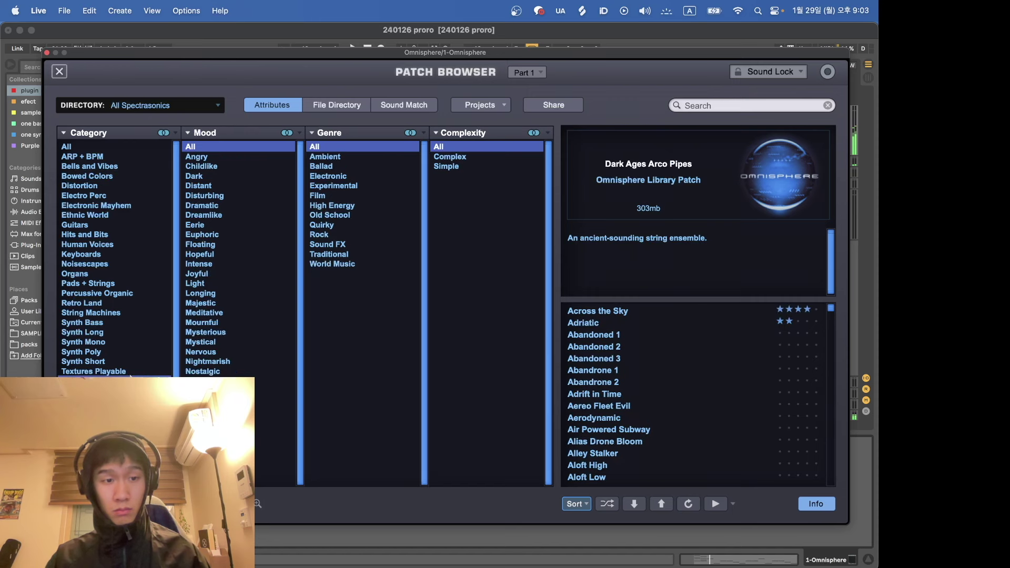
pyautogui.click(630, 346)
pyautogui.click(611, 311)
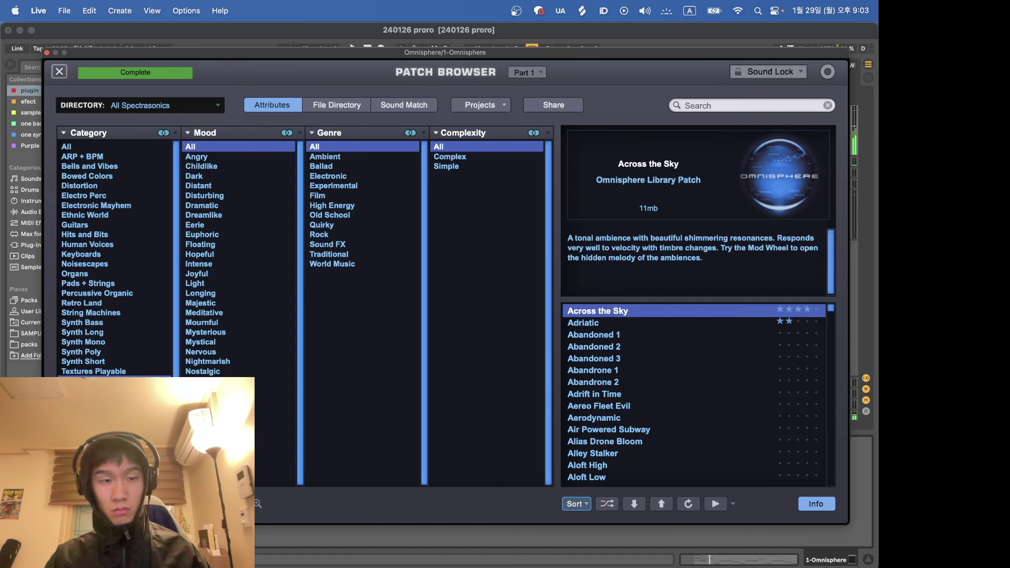
pyautogui.click(121, 373)
pyautogui.click(705, 345)
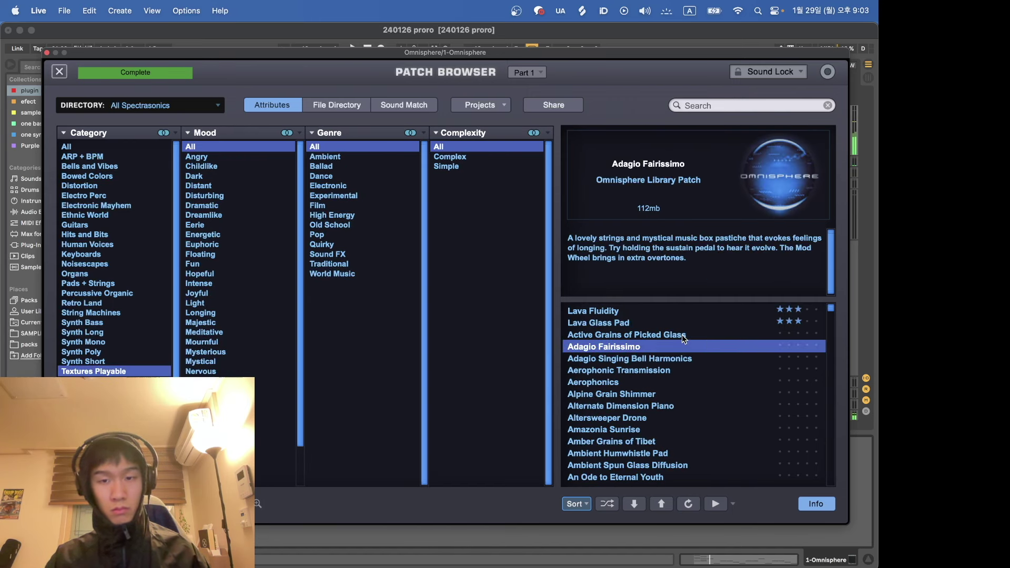
pyautogui.click(675, 323)
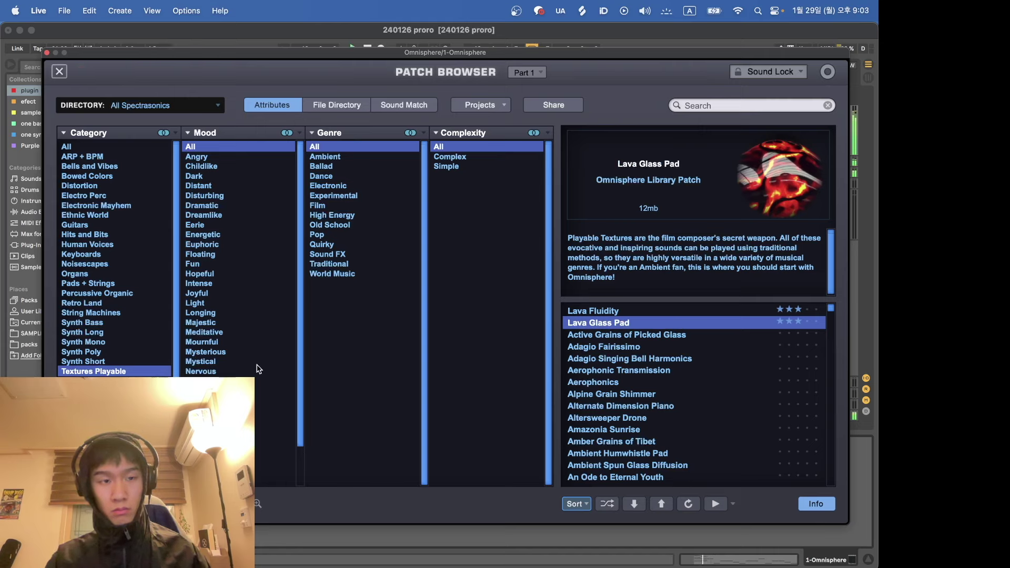
# Step: Switch to the Percussive Organic category and audition its patches, including Balaphonia and D50 - STEAM Hybrid
pyautogui.click(122, 303)
pyautogui.click(124, 299)
pyautogui.click(620, 346)
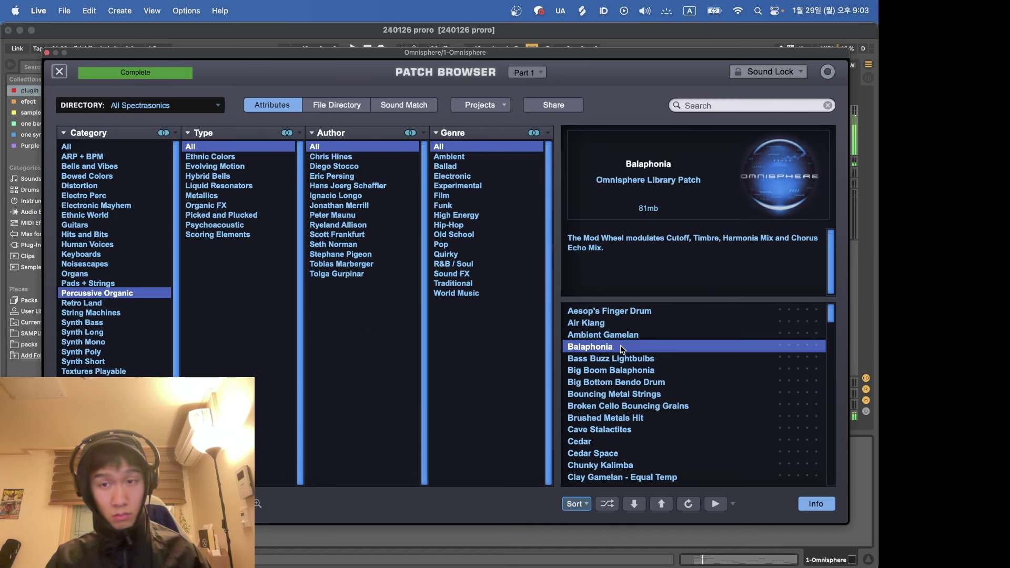
pyautogui.click(625, 418)
pyautogui.scroll(-4, 625, 417)
pyautogui.click(625, 418)
pyautogui.scroll(-4, 625, 418)
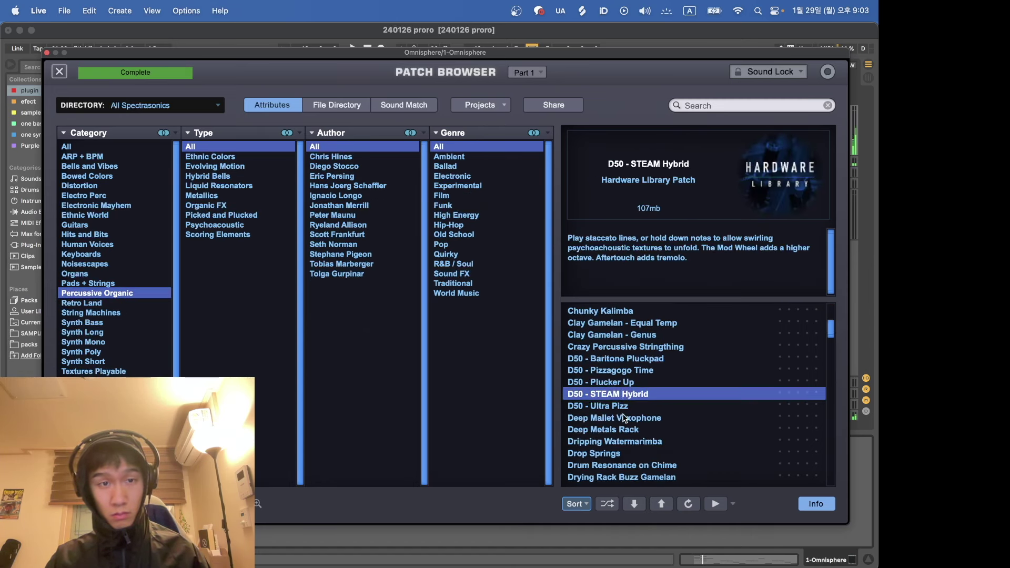
# Step: Audition further Percussive Organic patches, including Dynamic Bender Boy, Gamaunu 2 and Little Bottle Hit Harmonics
pyautogui.click(625, 418)
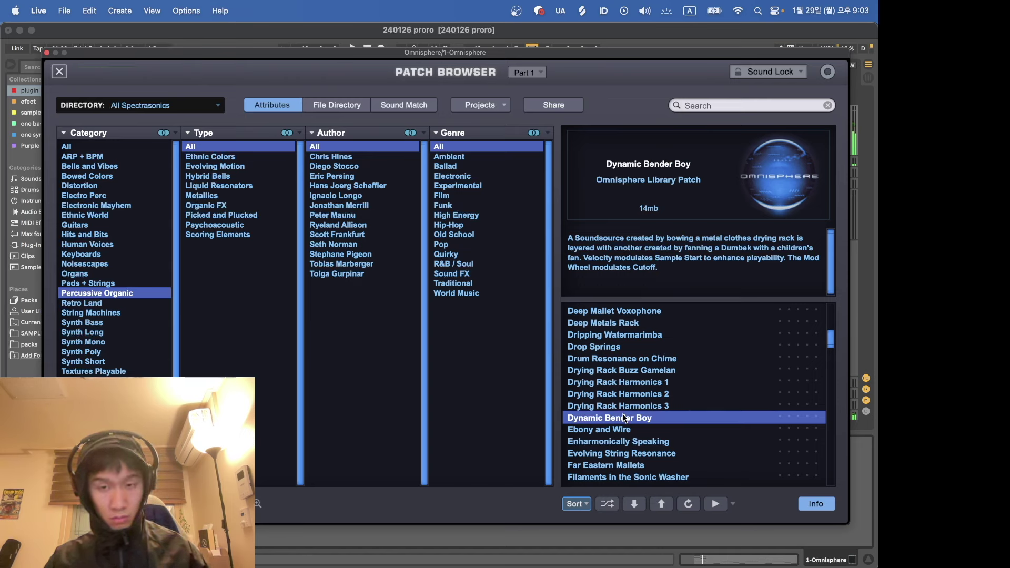
pyautogui.scroll(-4, 624, 418)
pyautogui.click(625, 418)
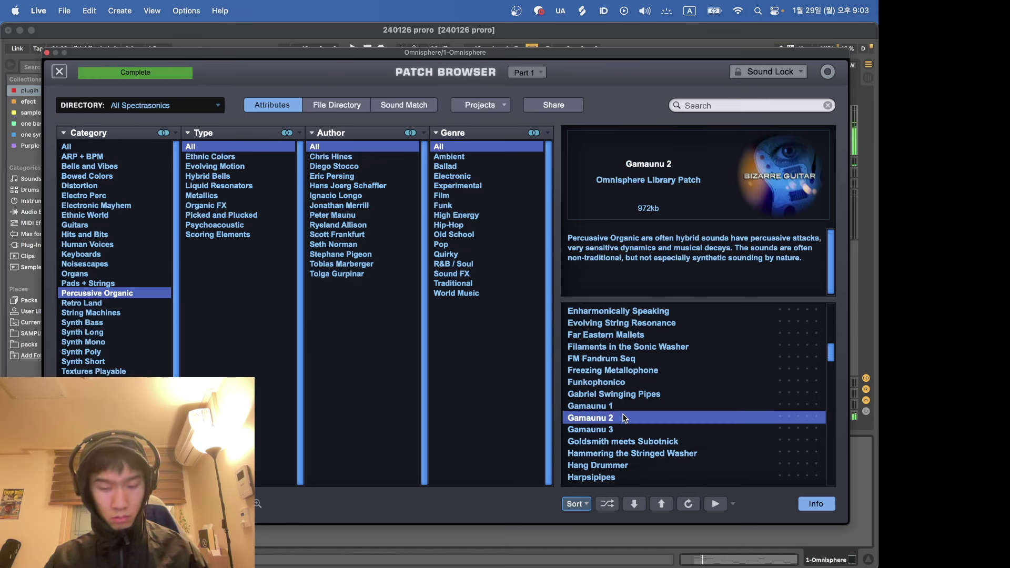
pyautogui.scroll(-6, 625, 418)
pyautogui.click(624, 418)
# Step: Switch to the Organs category, audition Go To This Church and Lil' Combo Organ 1, and load NWAVE - Drawbar Pad
pyautogui.click(113, 275)
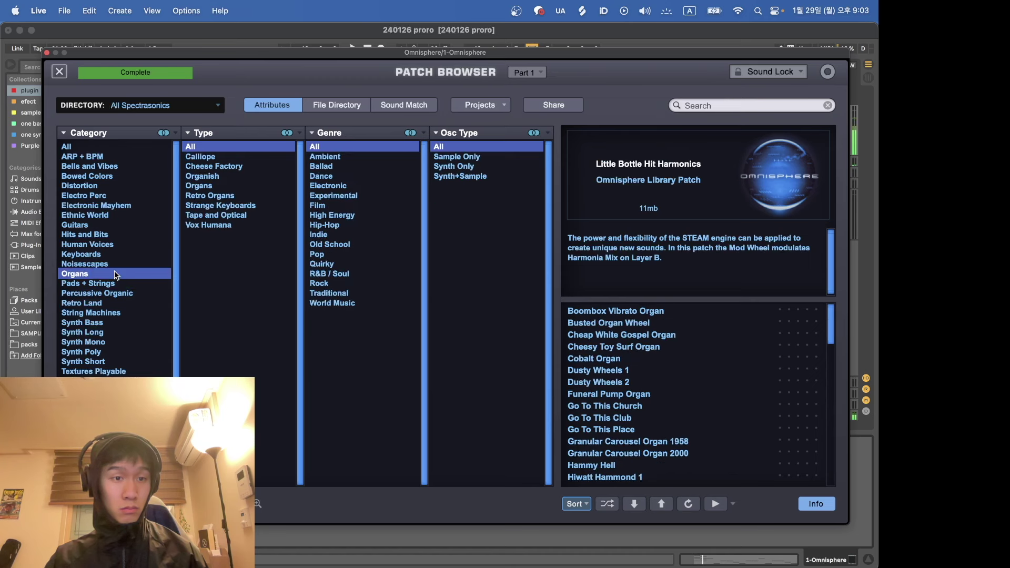
pyautogui.click(713, 404)
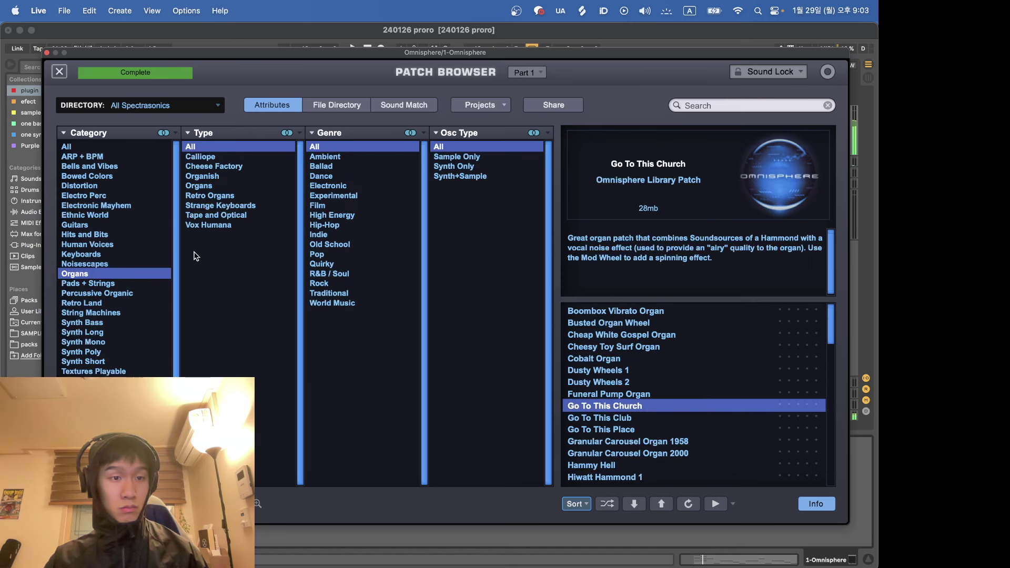
pyautogui.scroll(-5, 693, 436)
pyautogui.click(692, 432)
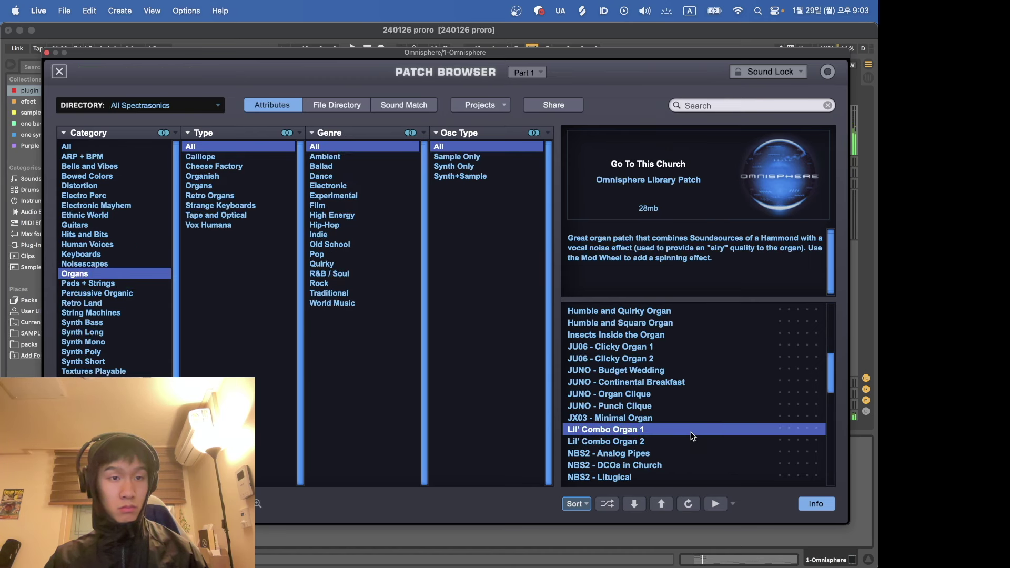
pyautogui.scroll(-3, 692, 435)
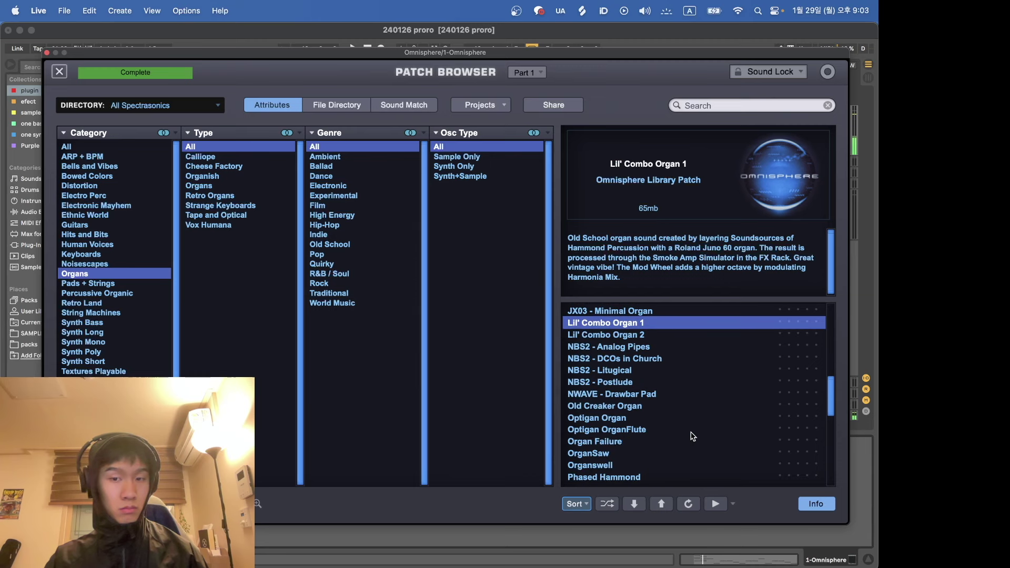
pyautogui.click(692, 433)
pyautogui.click(648, 395)
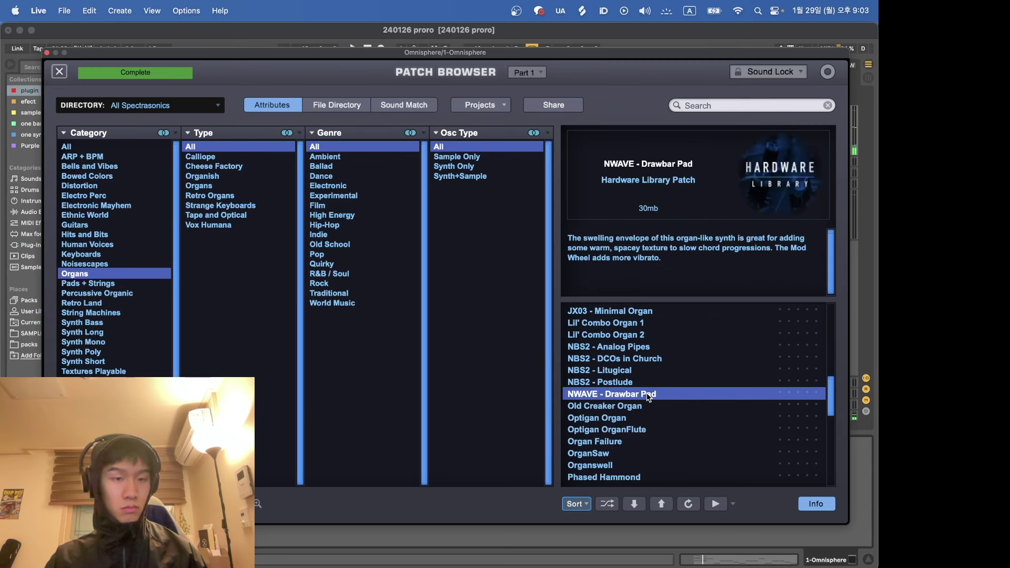
pyautogui.scroll(-2, 649, 398)
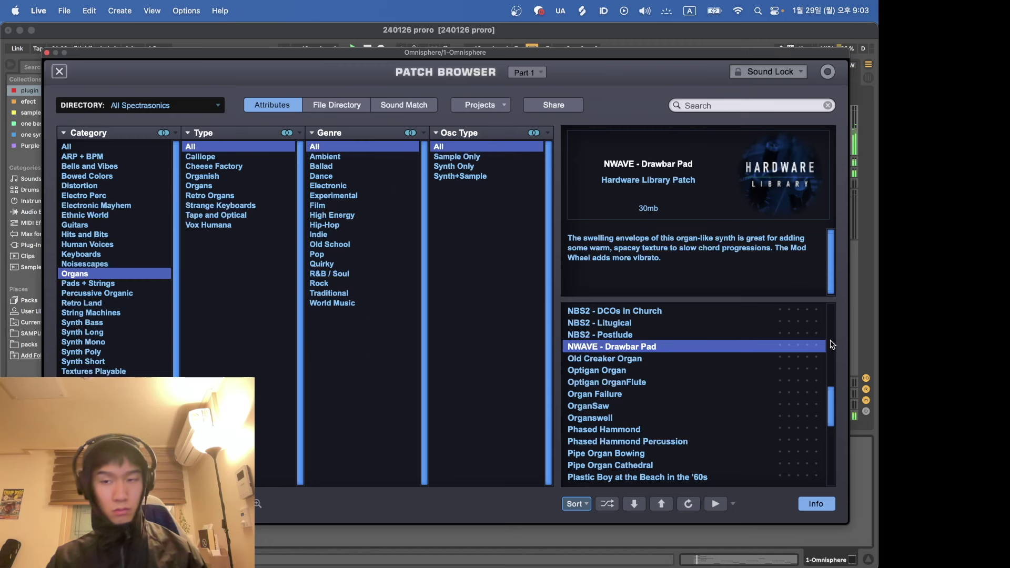
# Step: Close the plug-in window, open the chord clip on track 1 for note editing, and solo tracks 1 and 2
pyautogui.click(46, 52)
pyautogui.doubleClick(449, 111)
pyautogui.click(829, 109)
pyautogui.press('cmd+a')
pyautogui.scroll(-3, 414, 459)
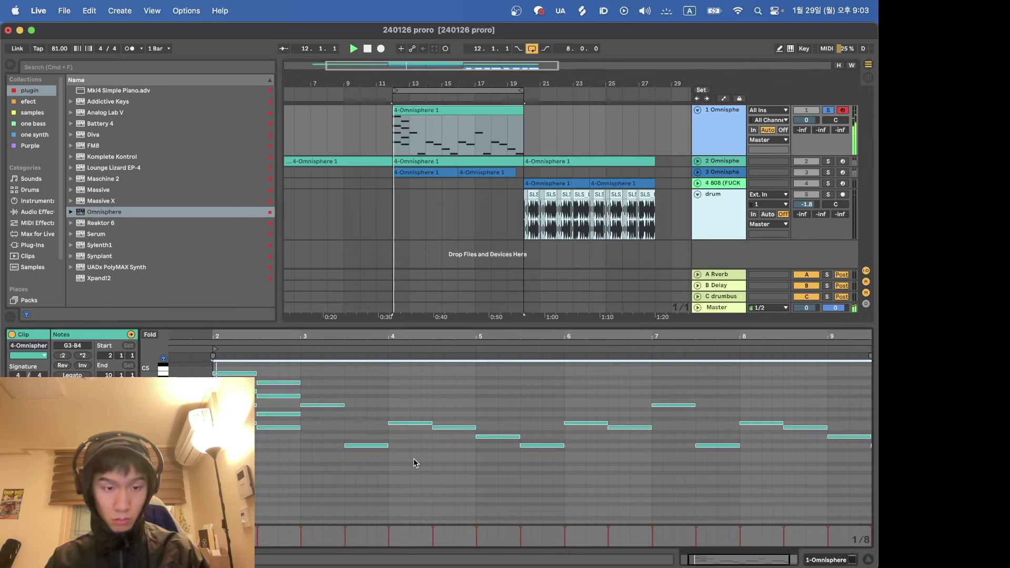
pyautogui.scroll(2, 413, 459)
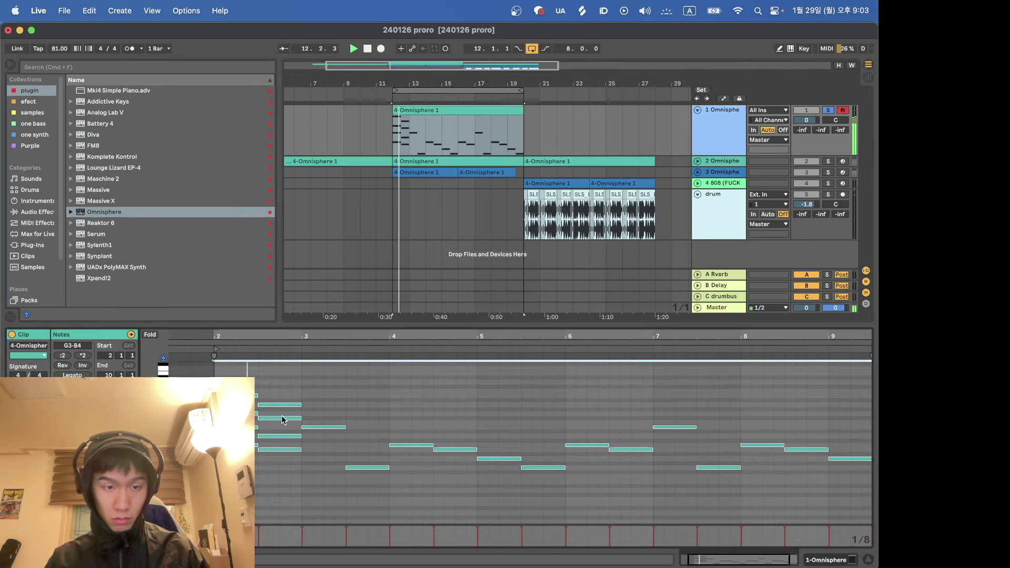
pyautogui.click(829, 162)
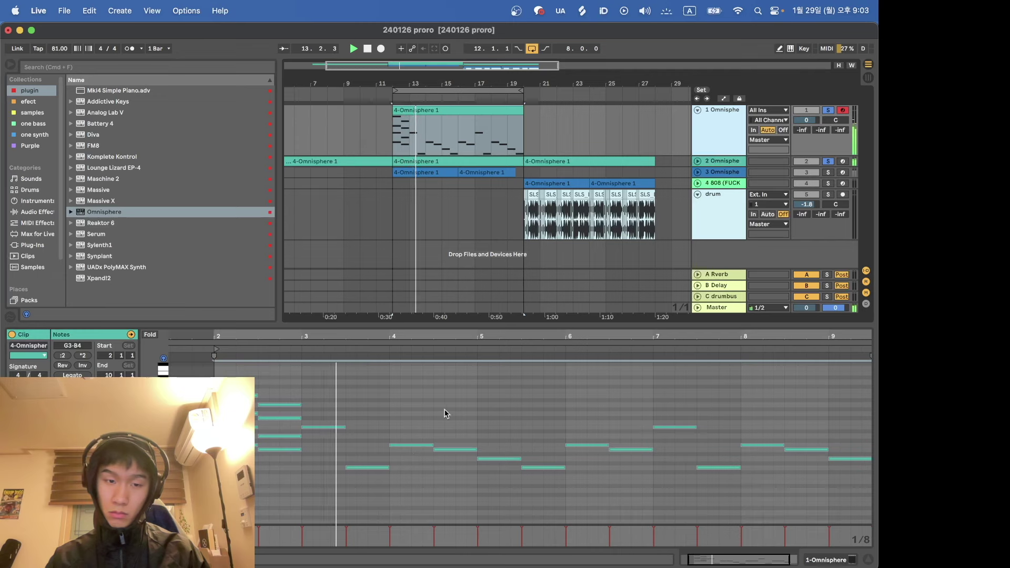
# Step: Build a B3, D4, E4 and G4 chord at bar 3 from copies of its E4 note and play it back
pyautogui.click(322, 428)
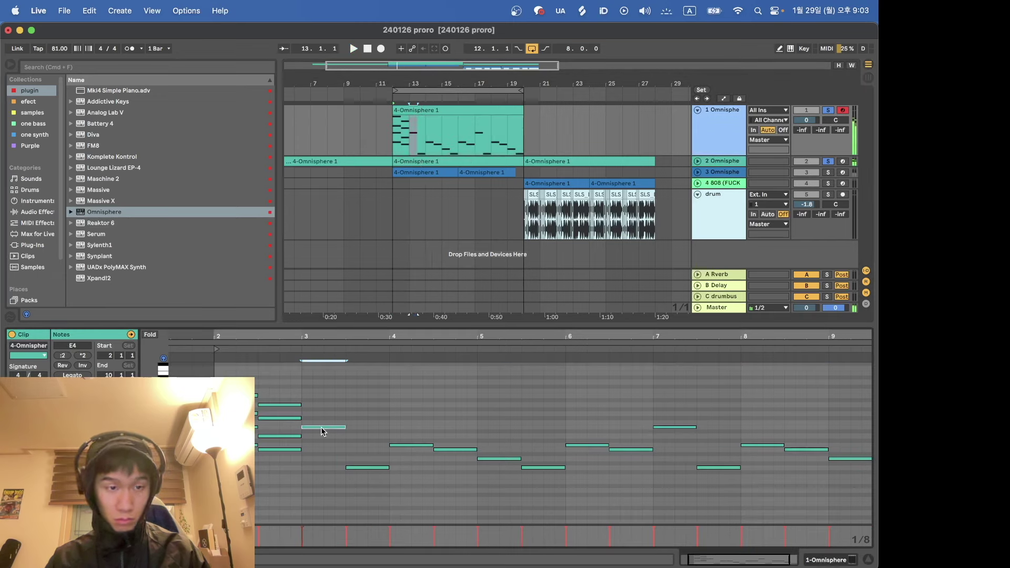
pyautogui.moveTo(321, 435); pyautogui.dragTo(318, 423)
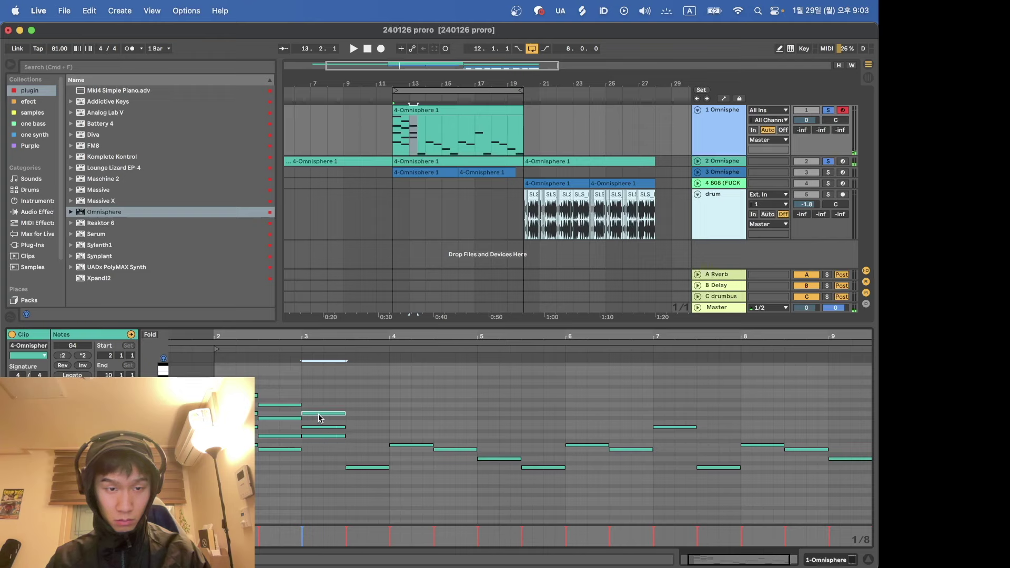
pyautogui.moveTo(314, 436); pyautogui.dragTo(316, 451)
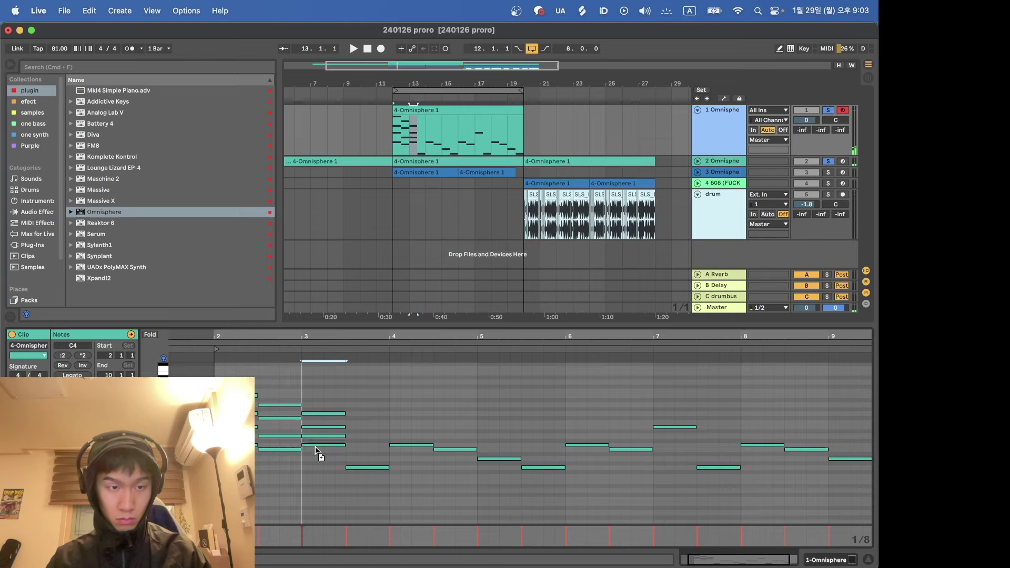
pyautogui.press('space')
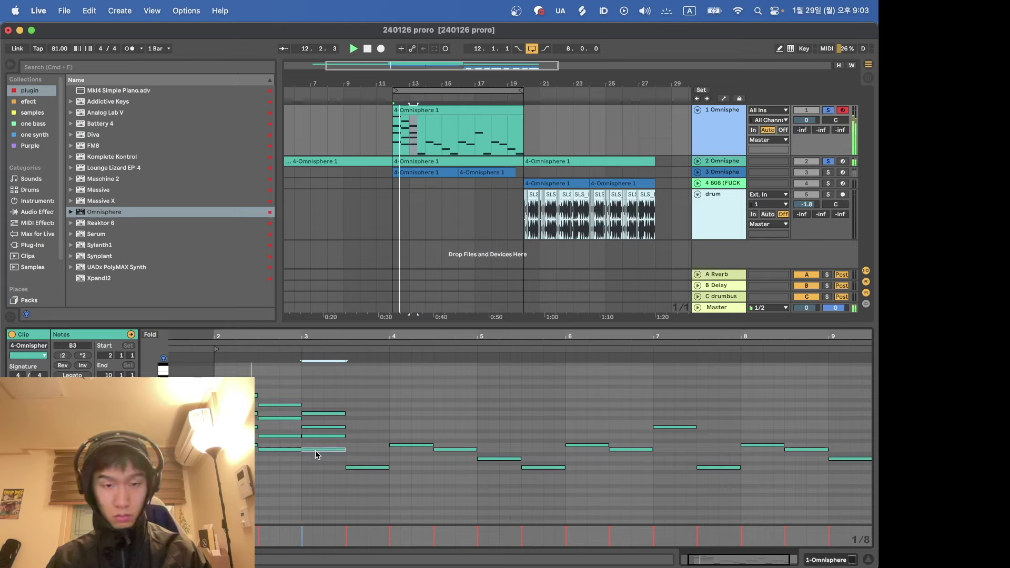
# Step: Build a B3, D4, F#4 and A4 chord in the second half of bar 3, raising the original G3 to A4
pyautogui.click(367, 468)
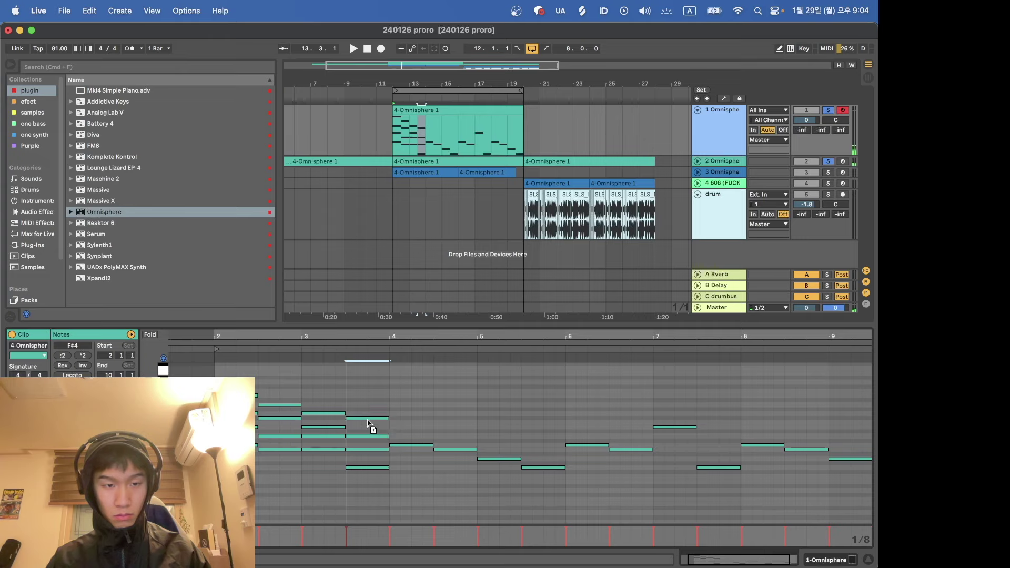
pyautogui.click(364, 468)
pyautogui.hotkey('shift', 'Up')
pyautogui.press('Up')
pyautogui.press('Up')
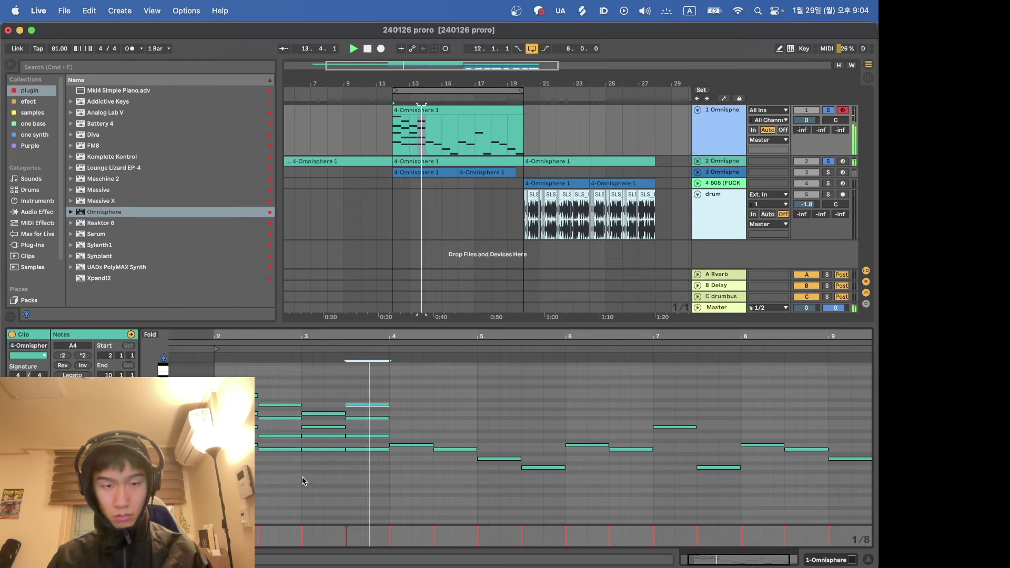
# Step: Copy the finished chords from bar 2 onward and paste them from bar 4
pyautogui.moveTo(302, 477); pyautogui.dragTo(226, 390)
pyautogui.press('space')
pyautogui.click(393, 390)
pyautogui.press('super+v')
pyautogui.press('super+v')
# Step: Copy the chord from the second half of bar 3 to that of bar 5, and replace bar 5's first chord with a B4-topped one
pyautogui.moveTo(349, 379); pyautogui.dragTo(359, 464)
pyautogui.press('super+c')
pyautogui.click(524, 398)
pyautogui.press('super+v')
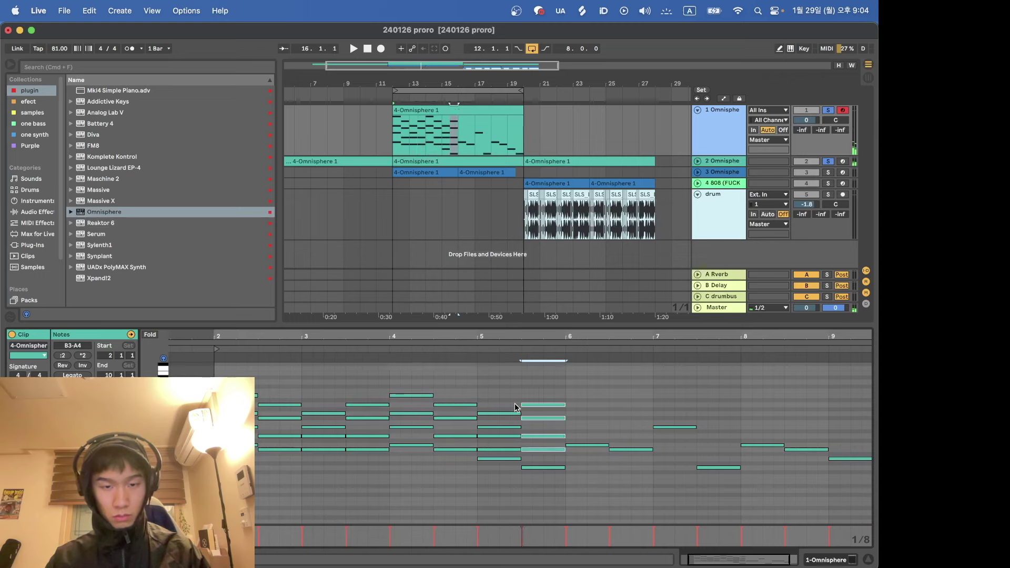
pyautogui.moveTo(505, 409); pyautogui.dragTo(504, 432)
pyautogui.press('Delete')
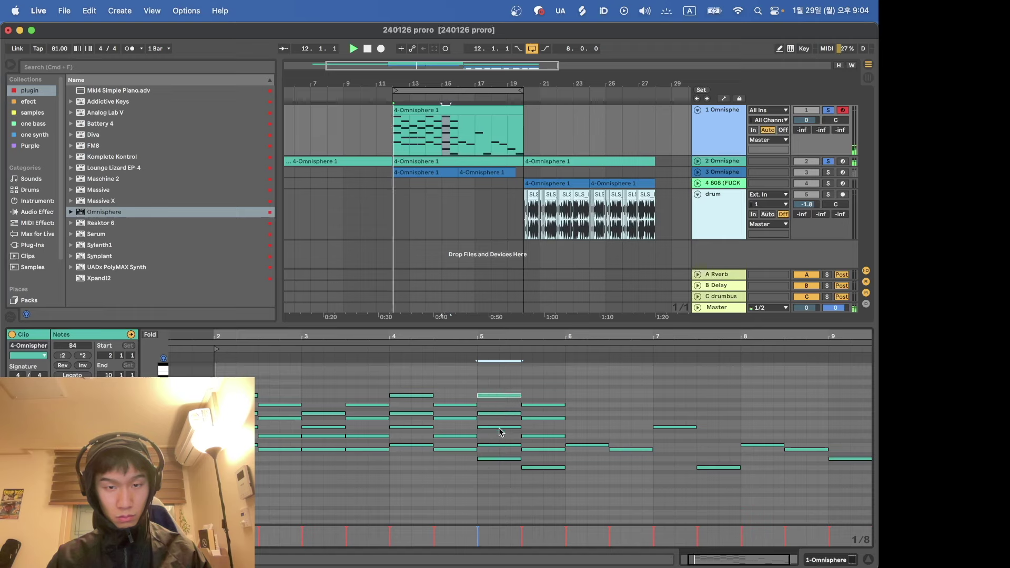
# Step: Delete the leftover single notes from bar 6 onward and deactivate the low A3 and G3 notes in bar 5
pyautogui.click(498, 459)
pyautogui.moveTo(585, 506); pyautogui.dragTo(857, 413)
pyautogui.press('BackSpace')
pyautogui.moveTo(585, 457); pyautogui.dragTo(515, 502)
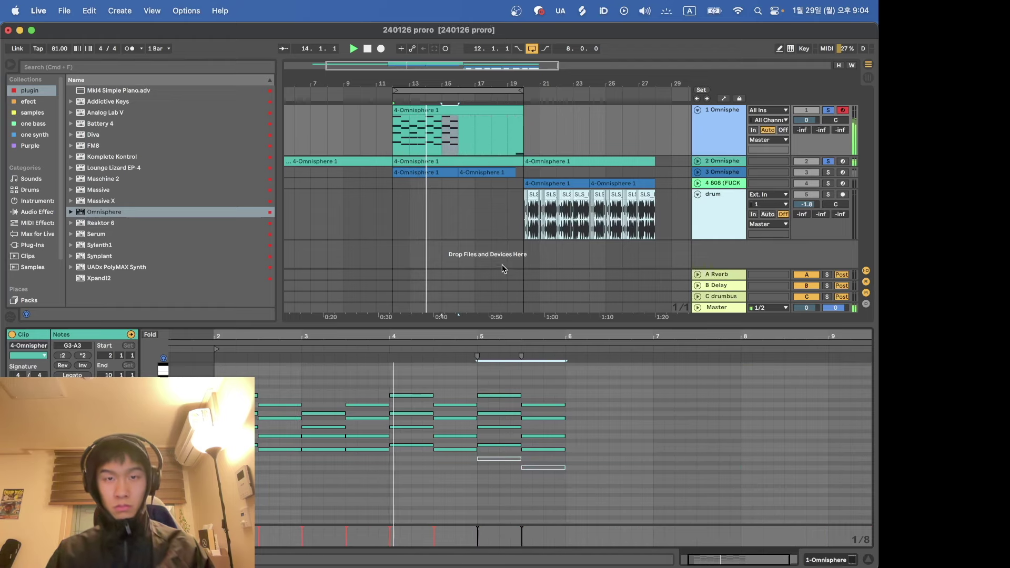
# Step: Trim the chord clip to four bars and set the volume of track 1 to -18.0
pyautogui.moveTo(523, 110); pyautogui.dragTo(458, 111)
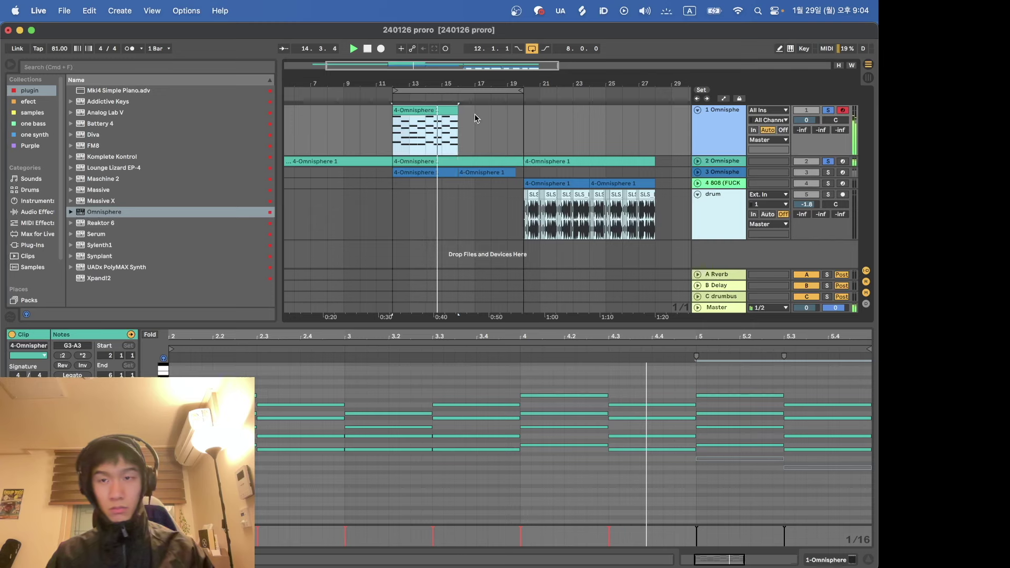
pyautogui.moveTo(806, 120); pyautogui.dragTo(806, 138)
# Step: Duplicate the four-bar chord clip to fill the loop and turn off the solos on tracks 1 and 2
pyautogui.click(445, 111)
pyautogui.press('super+d')
pyautogui.hotkey('shift', 'Tab')
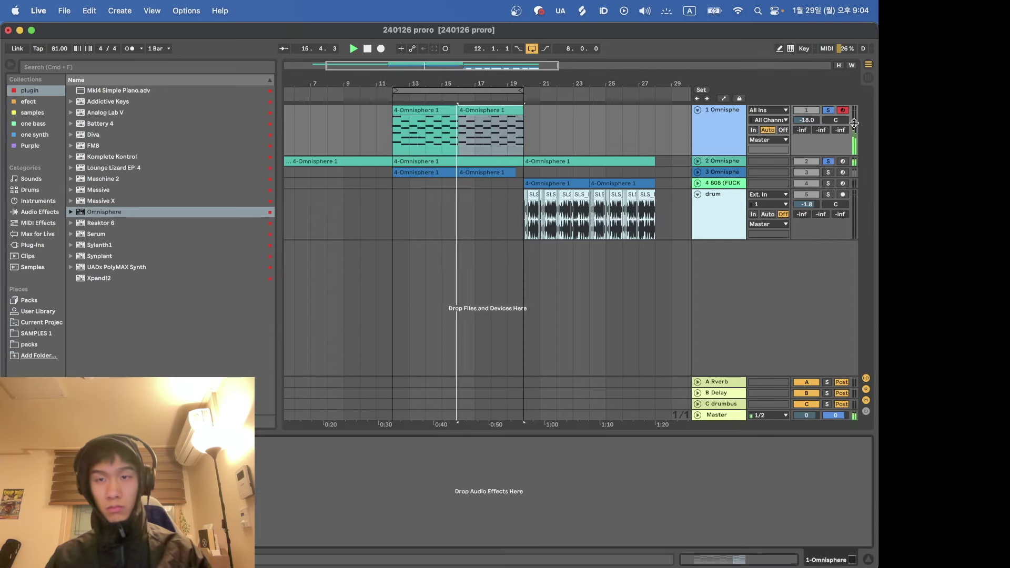
pyautogui.click(828, 113)
pyautogui.click(460, 134)
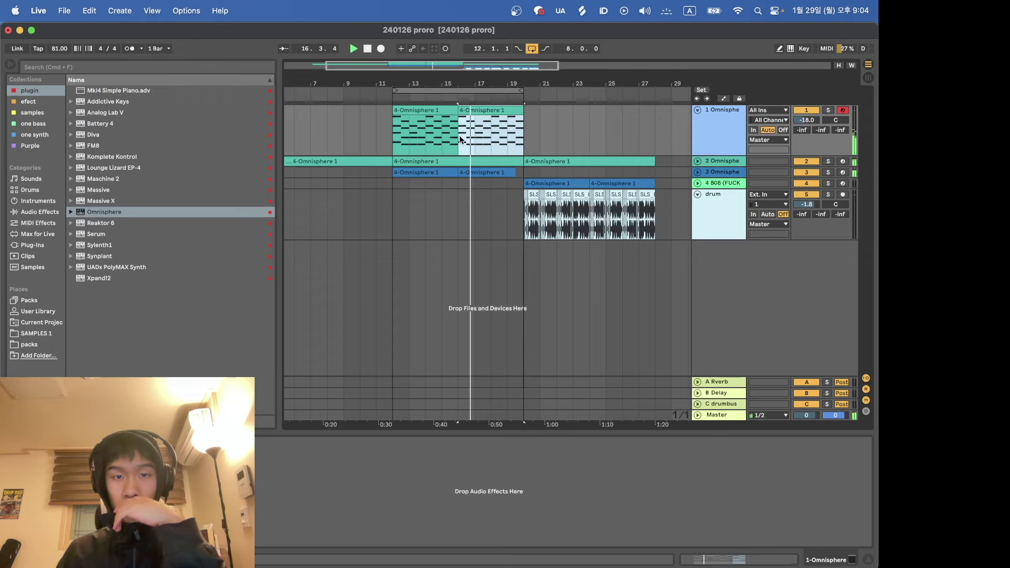
# Step: Loop the eight-bar clip starting at bar 4 on track 2, and add an Omnisphere MIDI track below track 1
pyautogui.hscroll(-3, 416, 221)
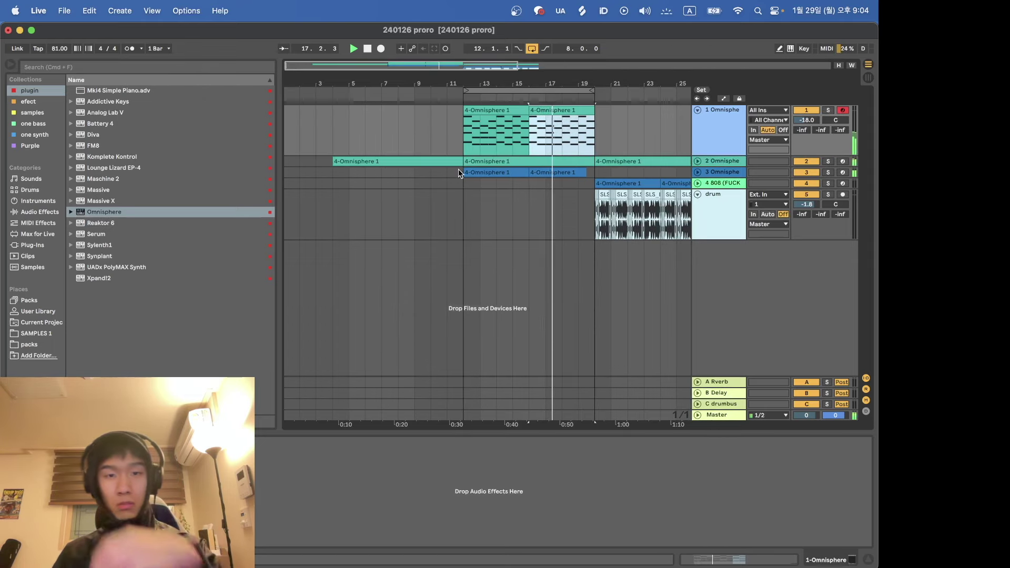
pyautogui.click(439, 160)
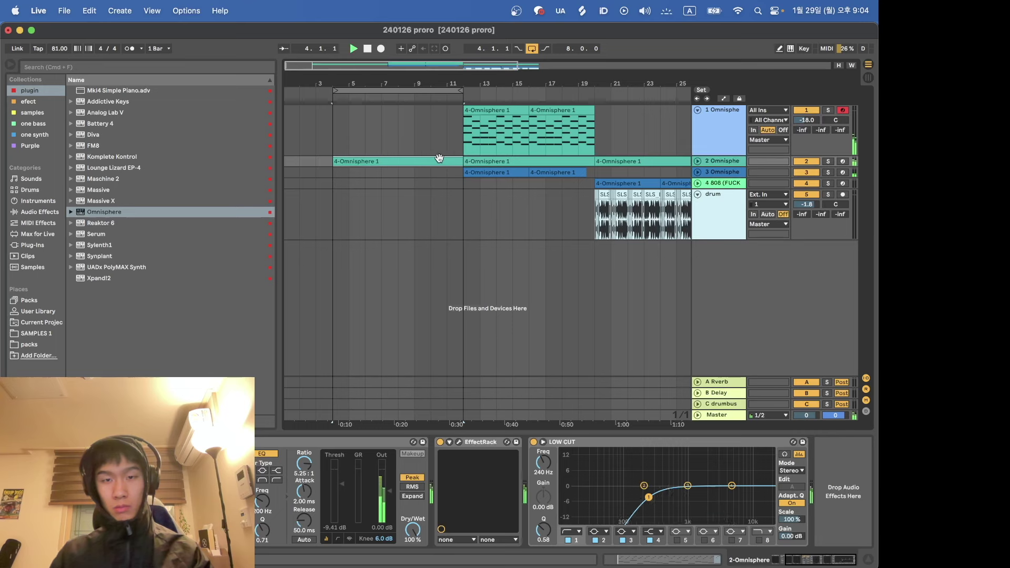
pyautogui.click(725, 143)
pyautogui.press('super+shift+t')
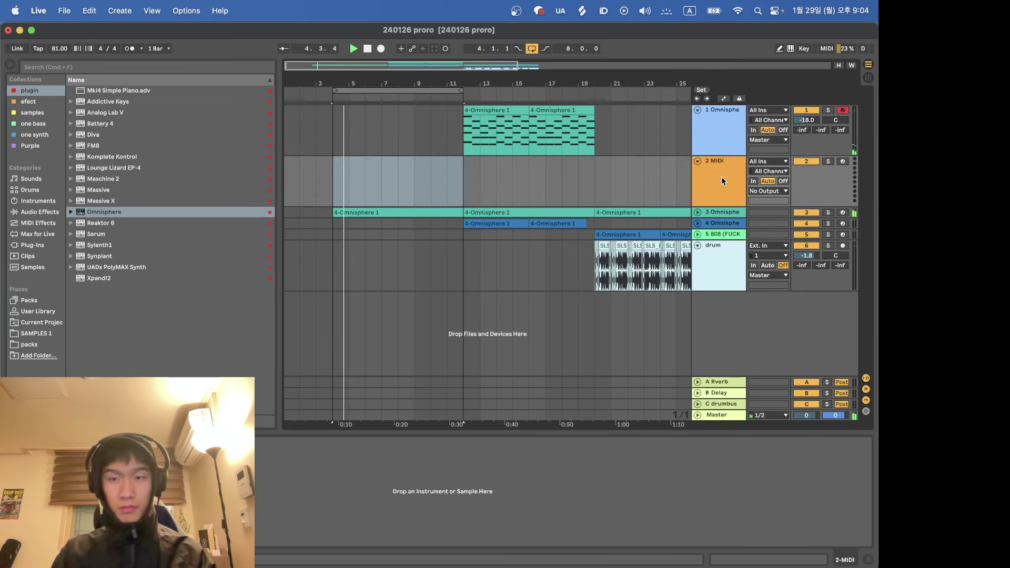
pyautogui.click(94, 212)
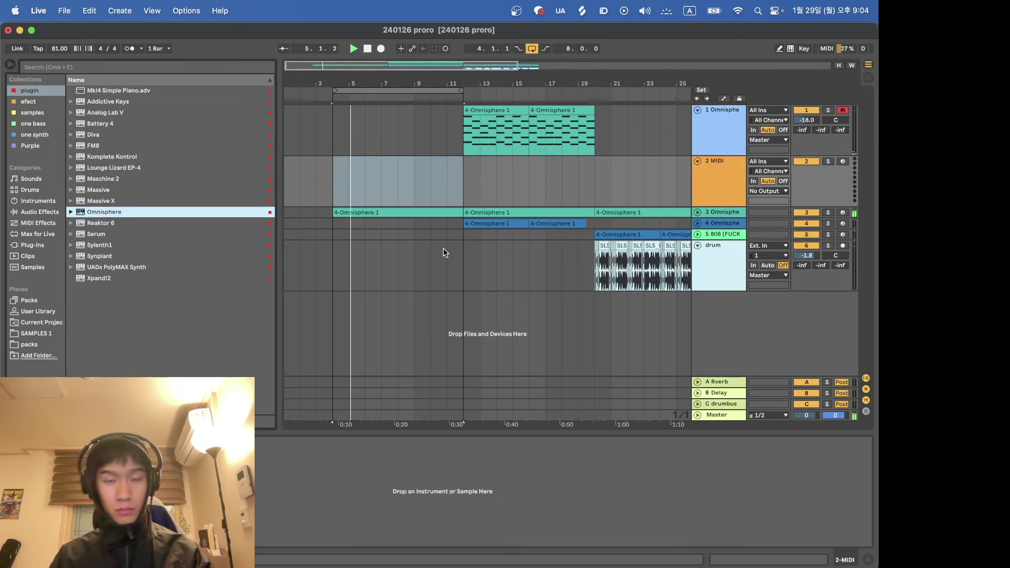
pyautogui.press('Return')
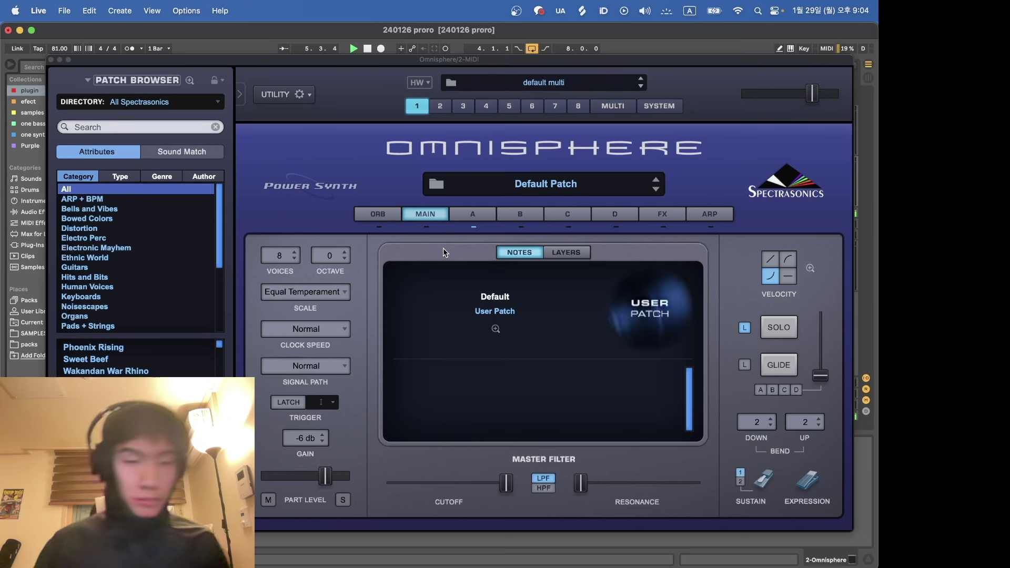
# Step: Expand the Omnisphere patch browser, sort the patches by Ratings and return to the start of the list
pyautogui.click(182, 80)
pyautogui.click(614, 512)
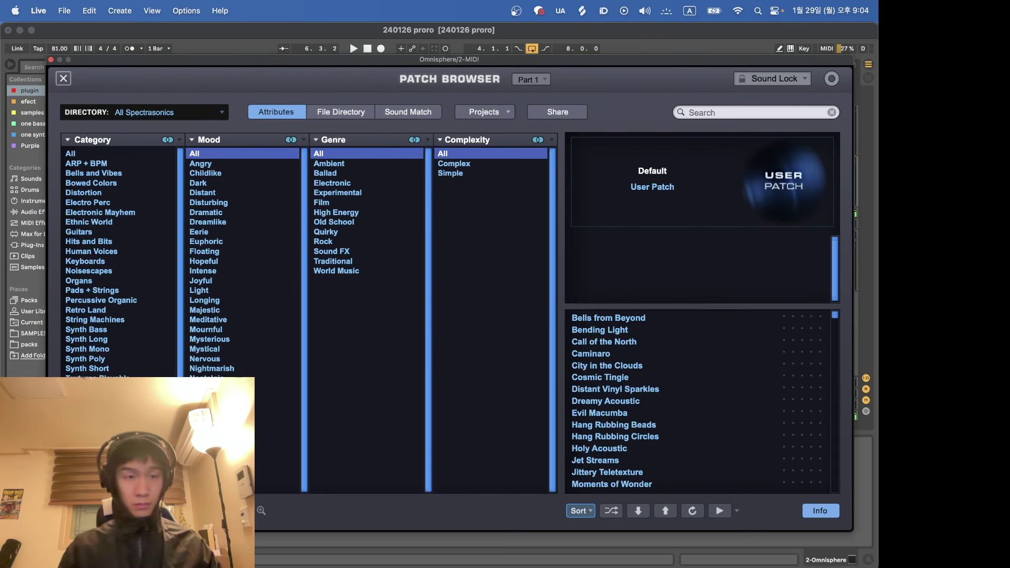
pyautogui.click(583, 516)
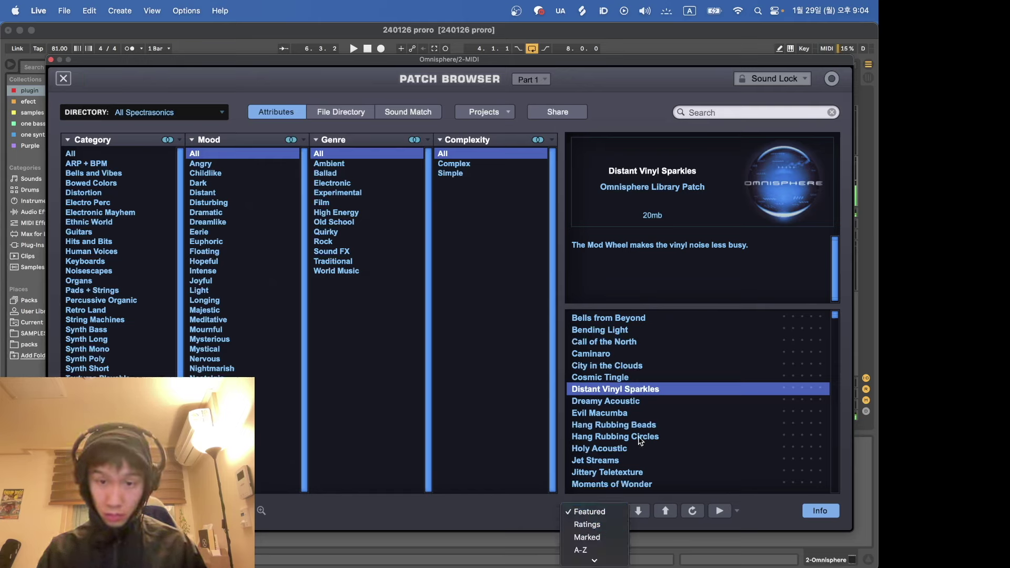
pyautogui.click(587, 525)
pyautogui.click(636, 329)
pyautogui.scroll(10, 635, 323)
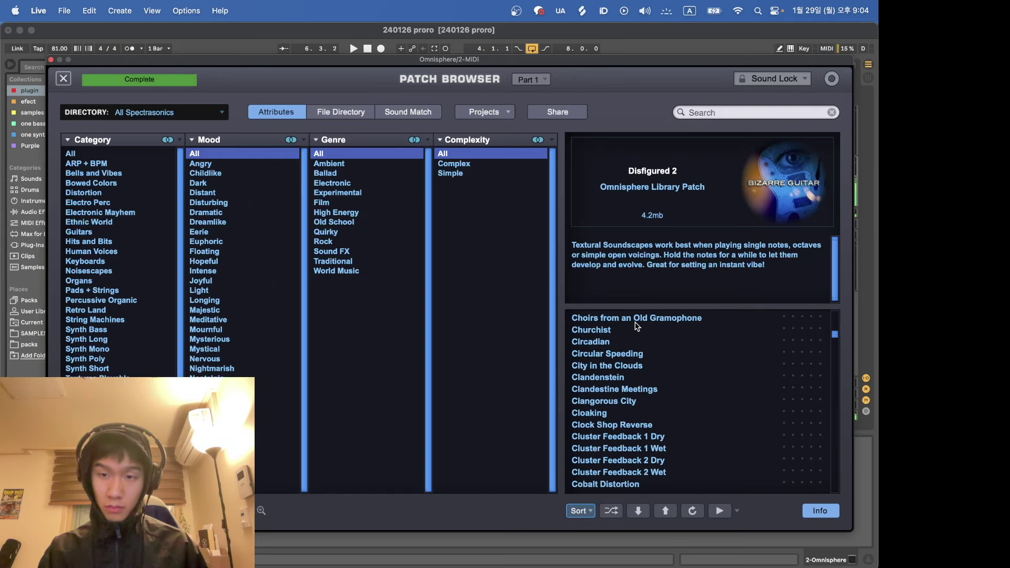
pyautogui.click(635, 325)
pyautogui.scroll(10, 636, 325)
pyautogui.scroll(5, 635, 325)
pyautogui.click(636, 329)
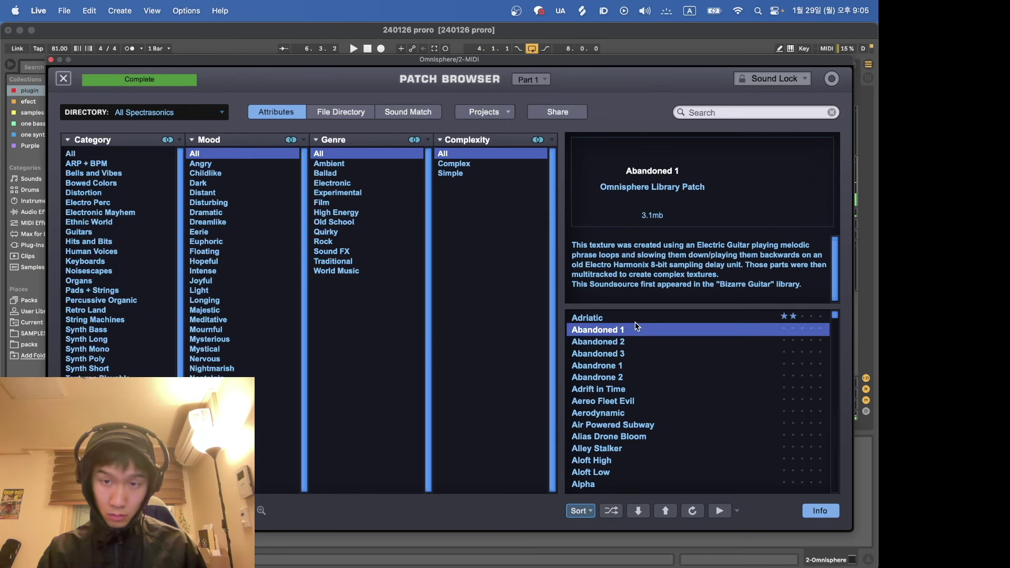
pyautogui.scroll(2, 636, 327)
pyautogui.click(637, 329)
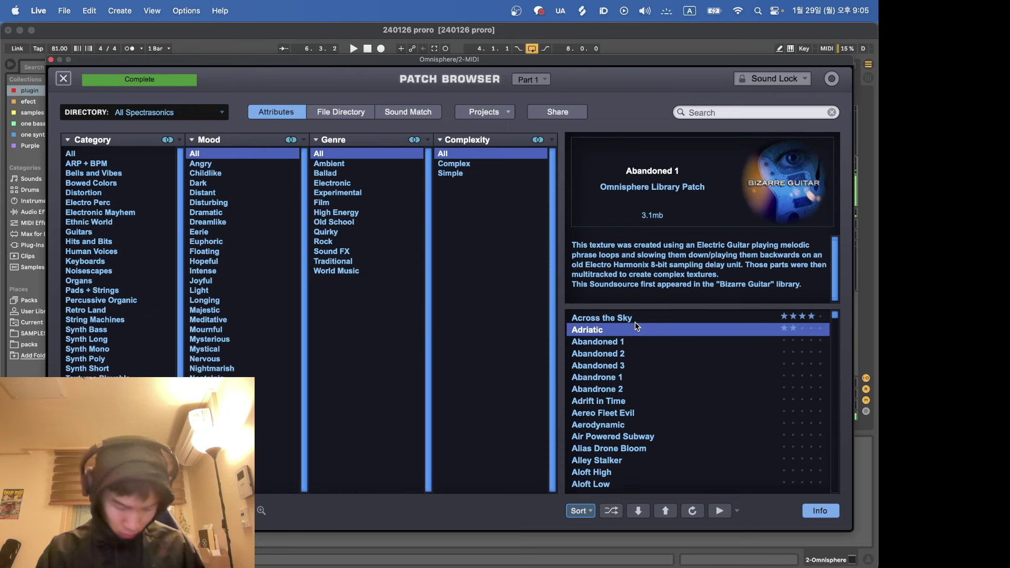
# Step: Audition the texture patches from Abandoned 3 onward, load Ancient Extinction and close the Omnisphere window
pyautogui.click(636, 365)
pyautogui.press('Down')
pyautogui.press('Down')
pyautogui.press('Down')
pyautogui.press('Down')
pyautogui.press('Down')
pyautogui.press('Down')
pyautogui.press('Down')
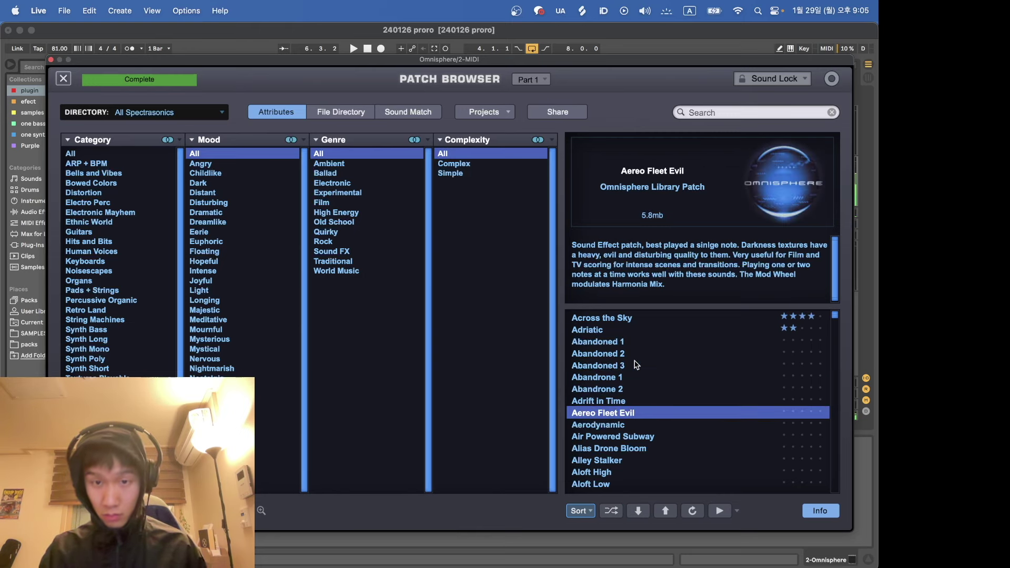
pyautogui.press('Down')
pyautogui.press('Down')
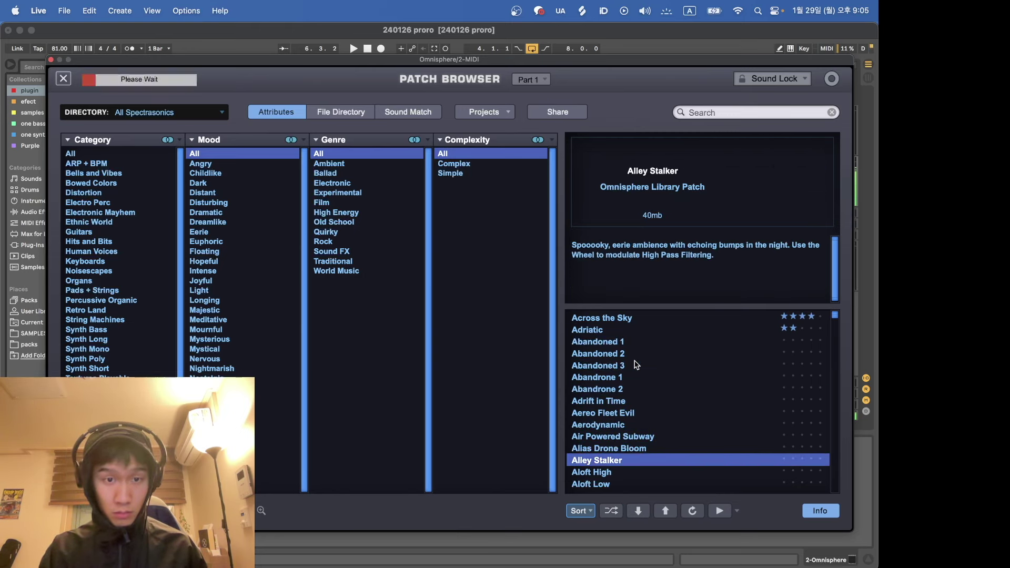
pyautogui.press('Down')
pyautogui.press('Down')
pyautogui.press('Down')
pyautogui.press('Down')
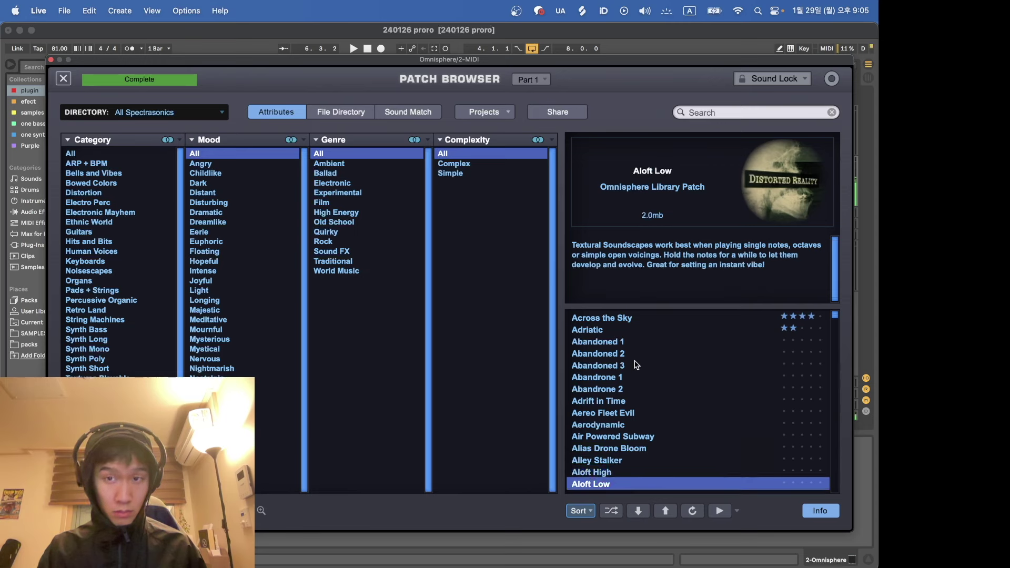
pyautogui.press('Down')
pyautogui.press('Down')
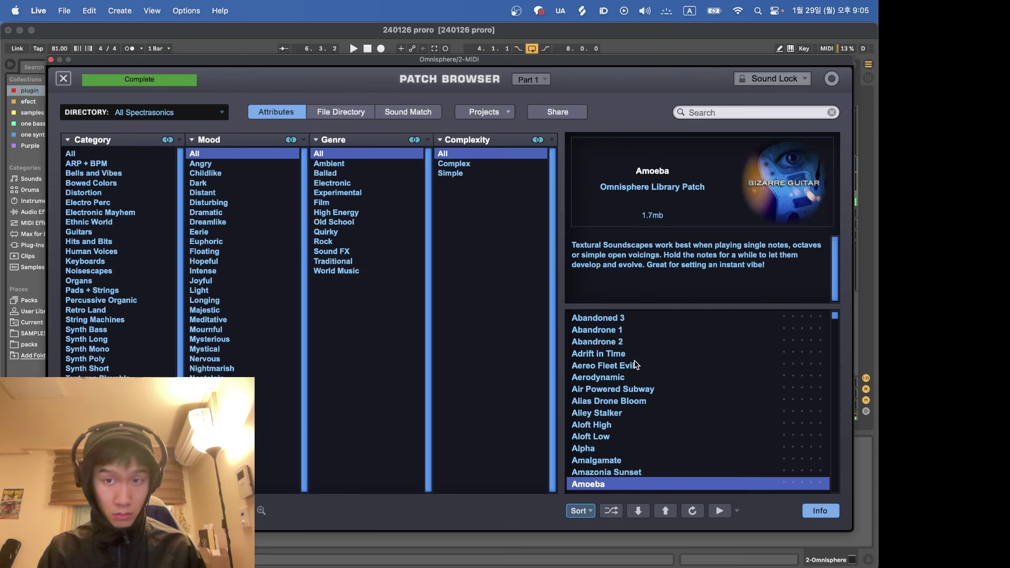
pyautogui.press('Down')
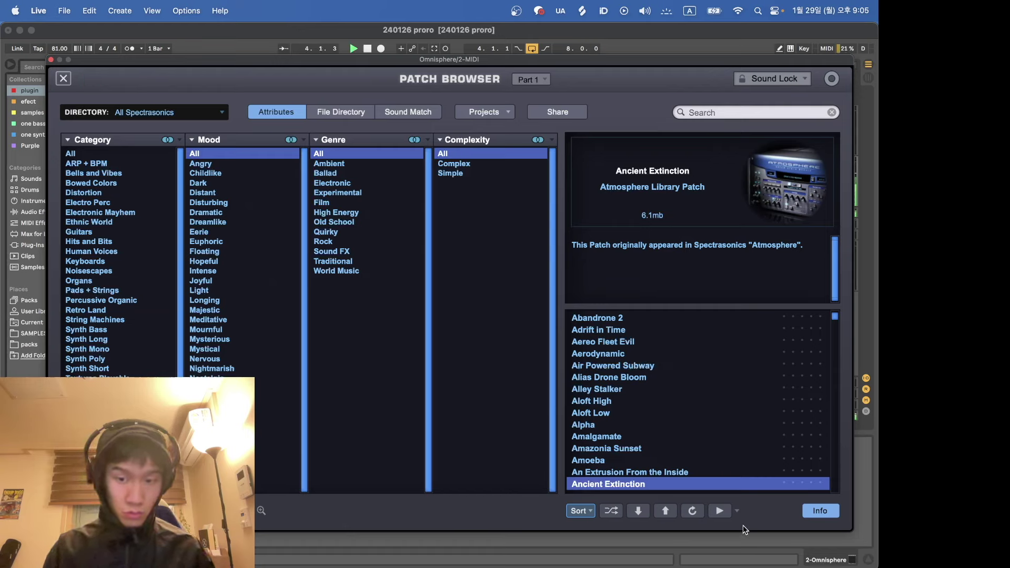
pyautogui.click(51, 60)
# Step: Add the LOW CUT preset of EQ Eight to the new Omnisphere track
pyautogui.click(37, 212)
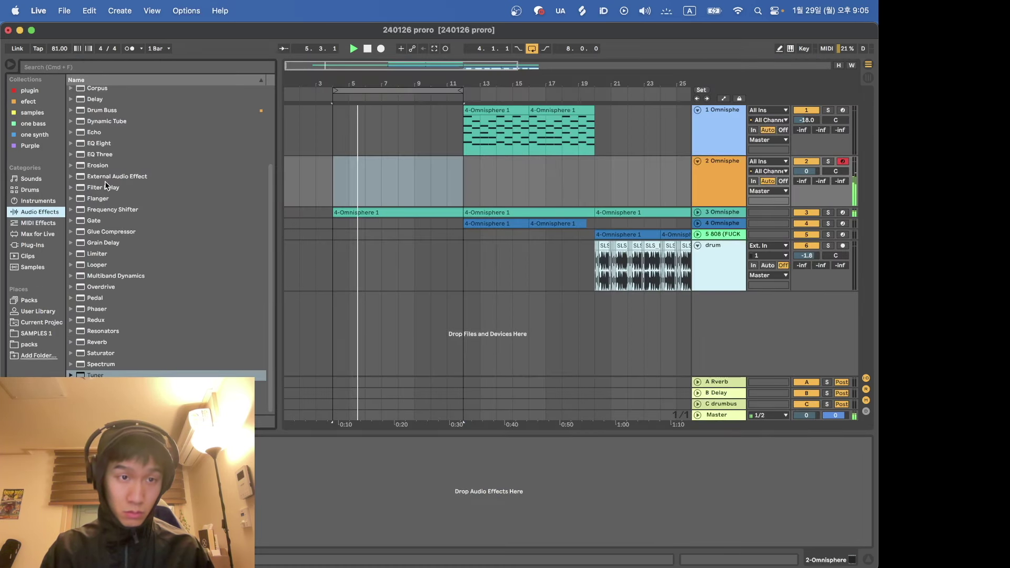
pyautogui.click(70, 143)
pyautogui.doubleClick(113, 209)
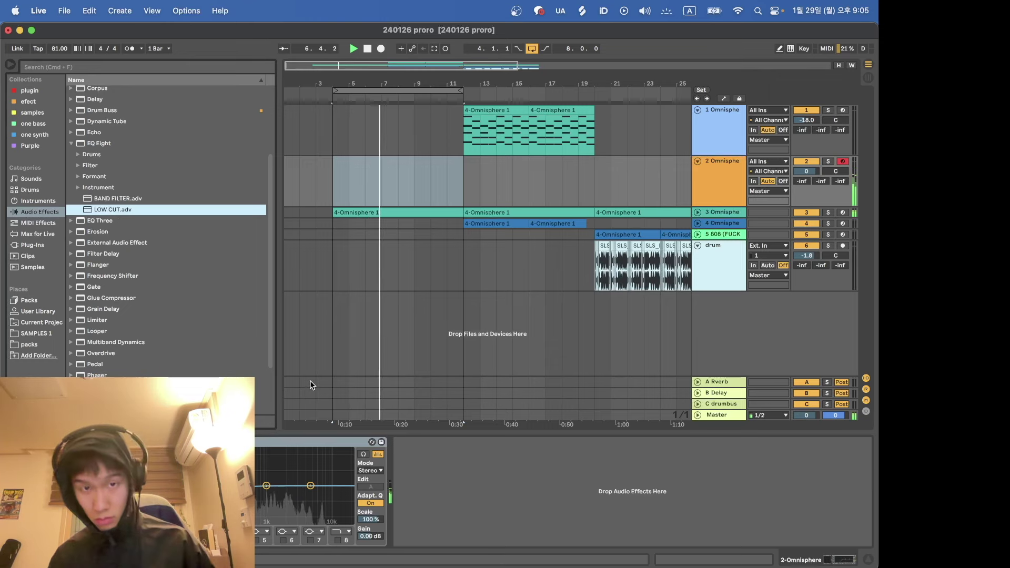
# Step: Record a sustained E5 note from bar 4 on track 2, fit it to four bars and duplicate the clip to fill the loop
pyautogui.click(382, 49)
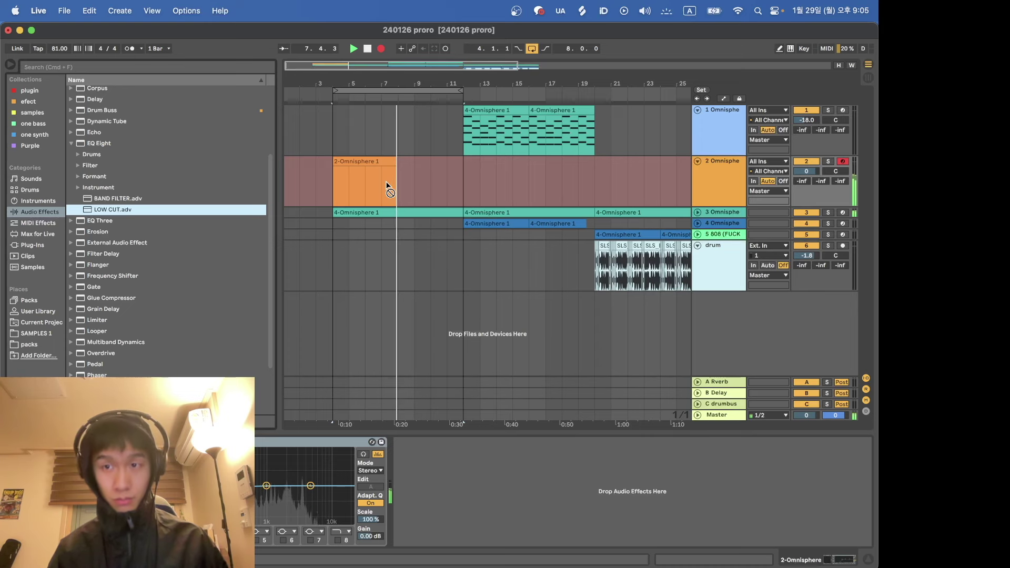
pyautogui.press('space')
pyautogui.doubleClick(392, 161)
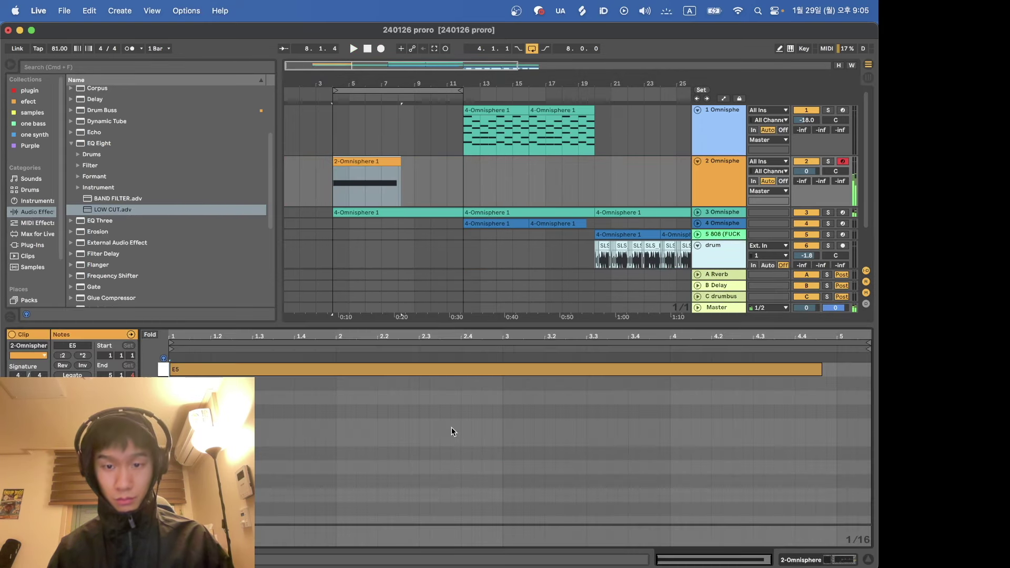
pyautogui.moveTo(819, 370); pyautogui.dragTo(836, 370)
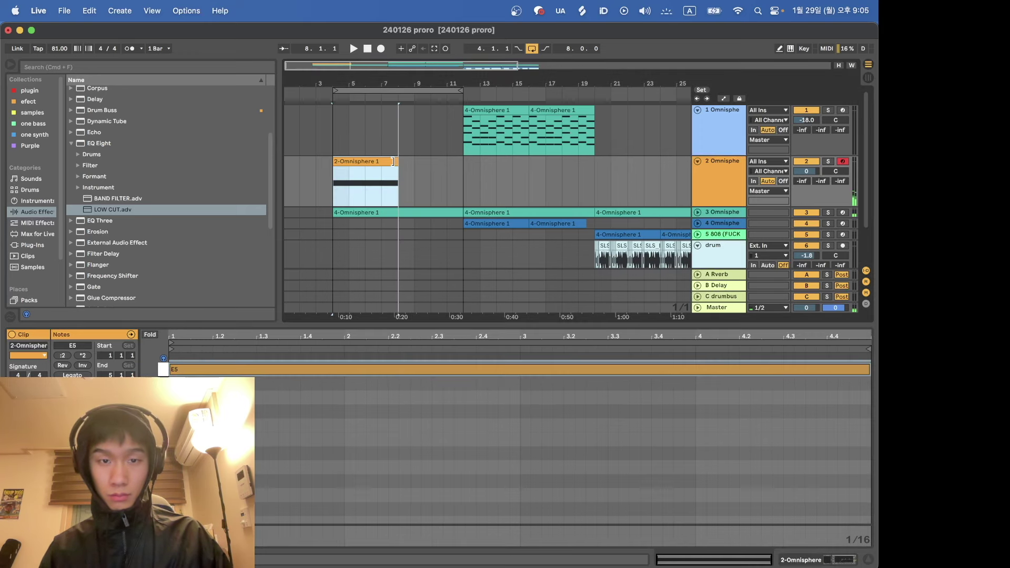
pyautogui.press('super+d')
pyautogui.click(388, 161)
pyautogui.rightClick(387, 162)
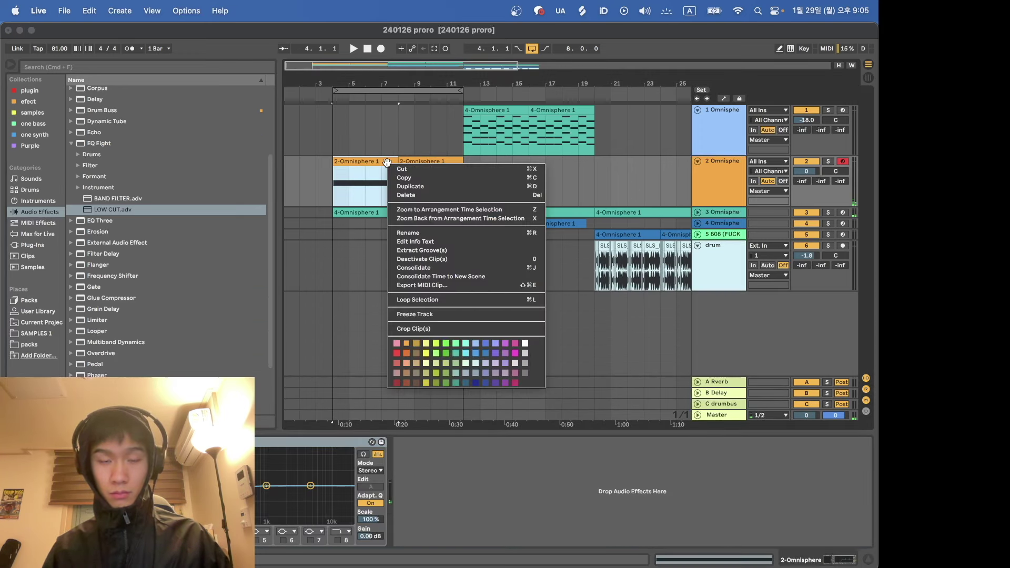
pyautogui.click(580, 189)
pyautogui.rightClick(725, 185)
pyautogui.press('Escape')
# Step: Start loop playback and bring up ShaperBox 3 in the efect collection
pyautogui.press('space')
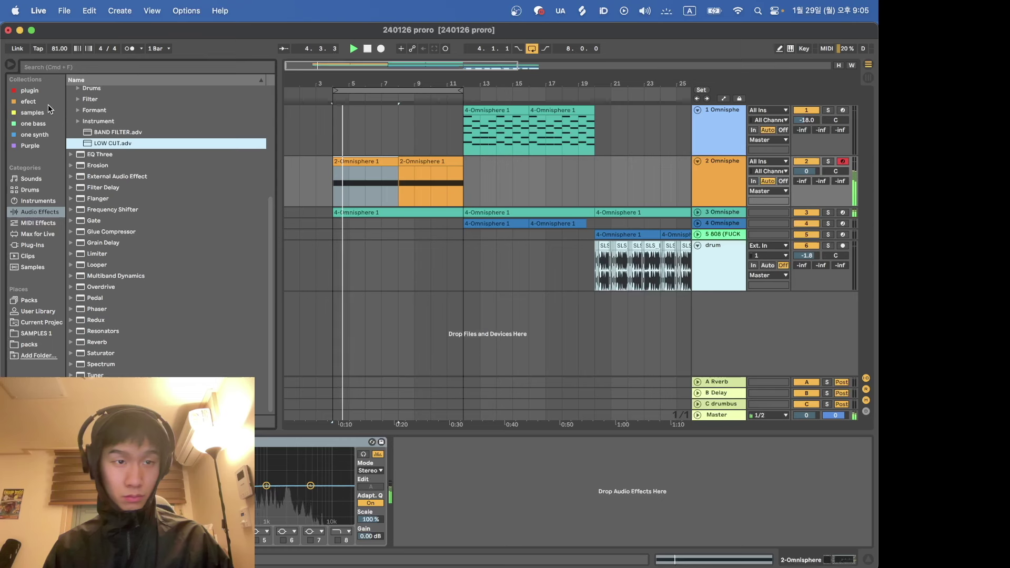
pyautogui.click(47, 103)
pyautogui.scroll(-15, 151, 270)
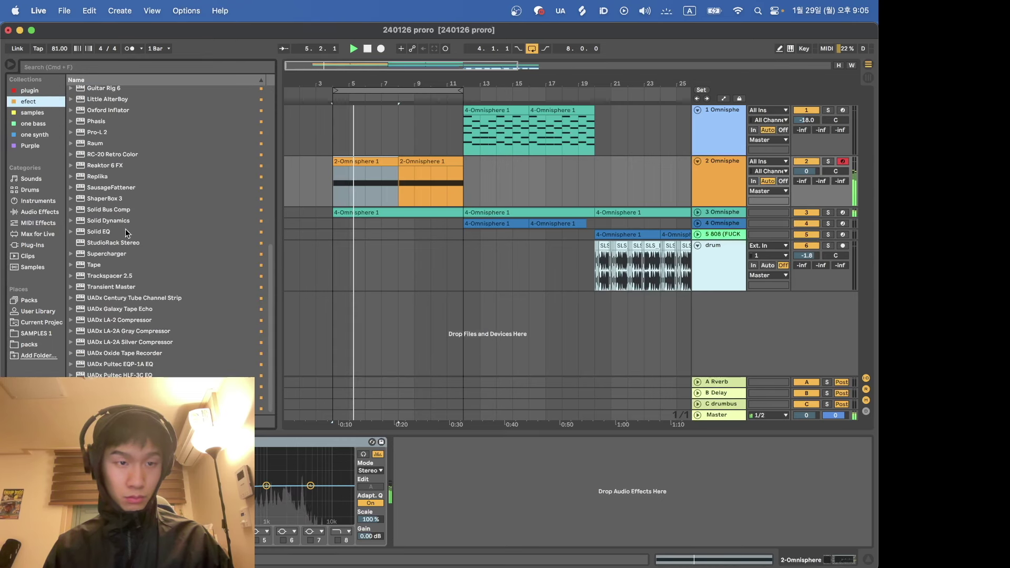
pyautogui.doubleClick(125, 199)
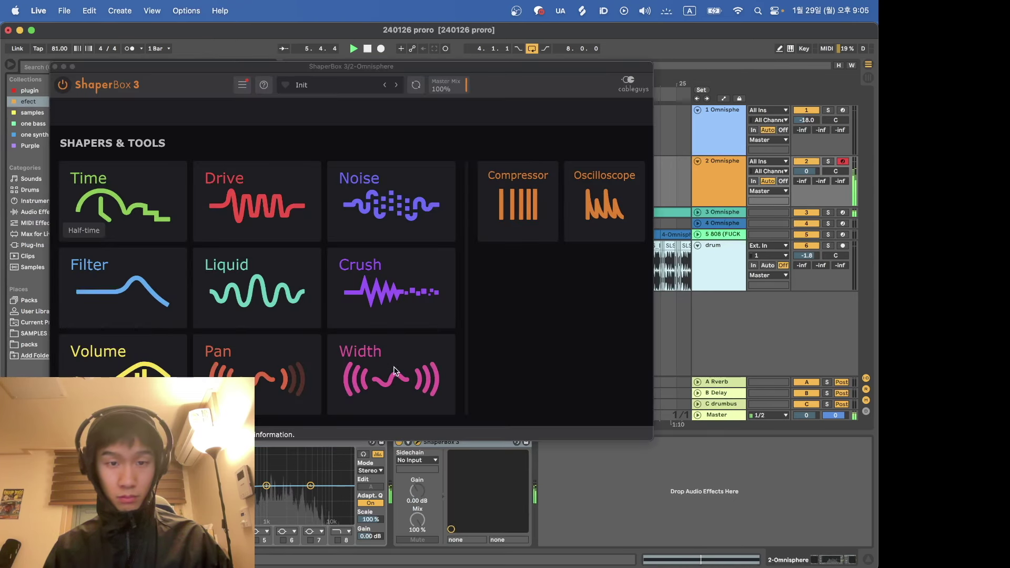
pyautogui.click(397, 367)
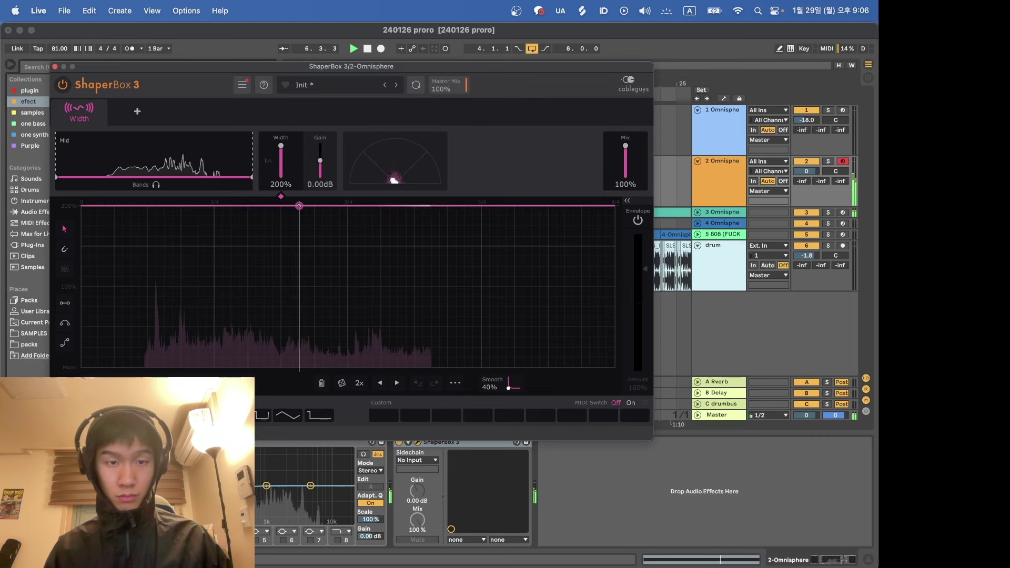
pyautogui.click(138, 111)
pyautogui.click(251, 338)
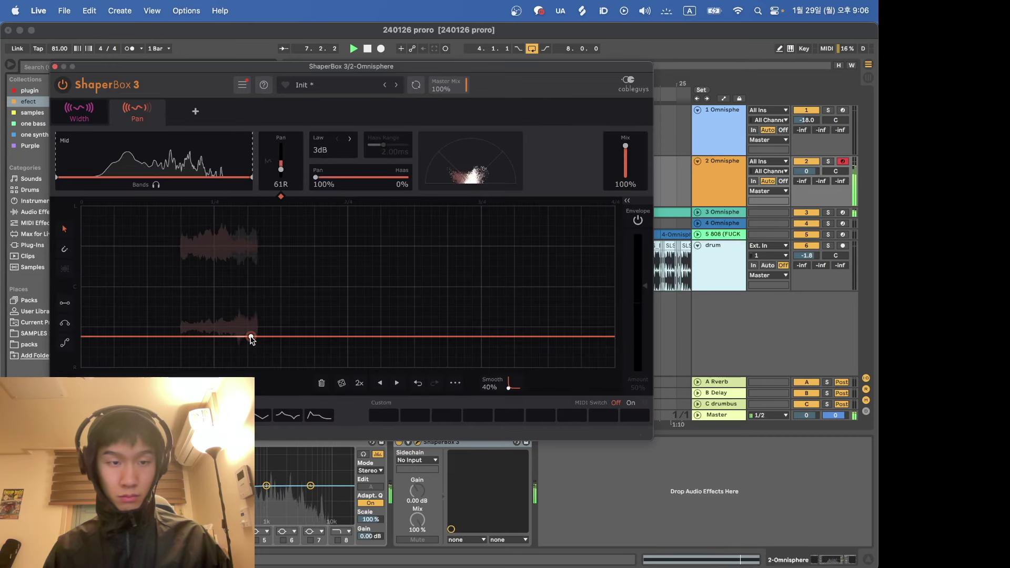
pyautogui.moveTo(219, 336); pyautogui.dragTo(219, 288)
pyautogui.press('super+z')
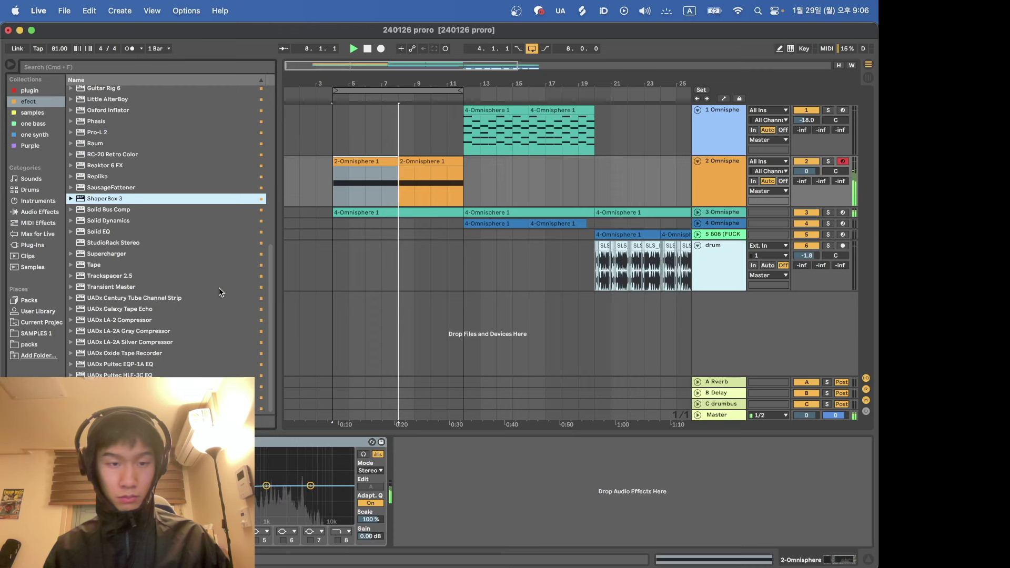
# Step: Add ShaperBox 3 to track 2 with a Width shaper set to a constant 200%
pyautogui.doubleClick(128, 198)
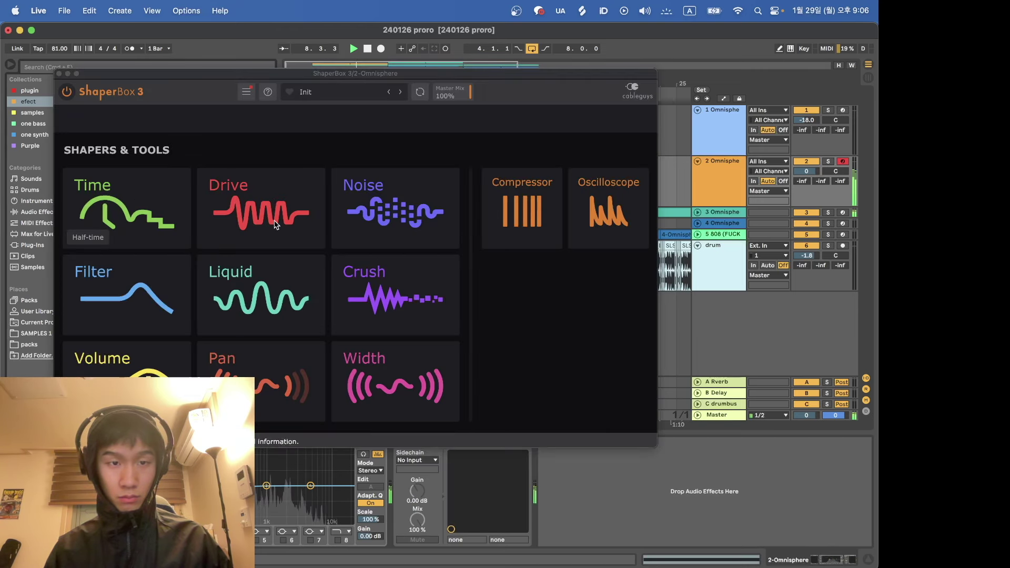
pyautogui.click(352, 403)
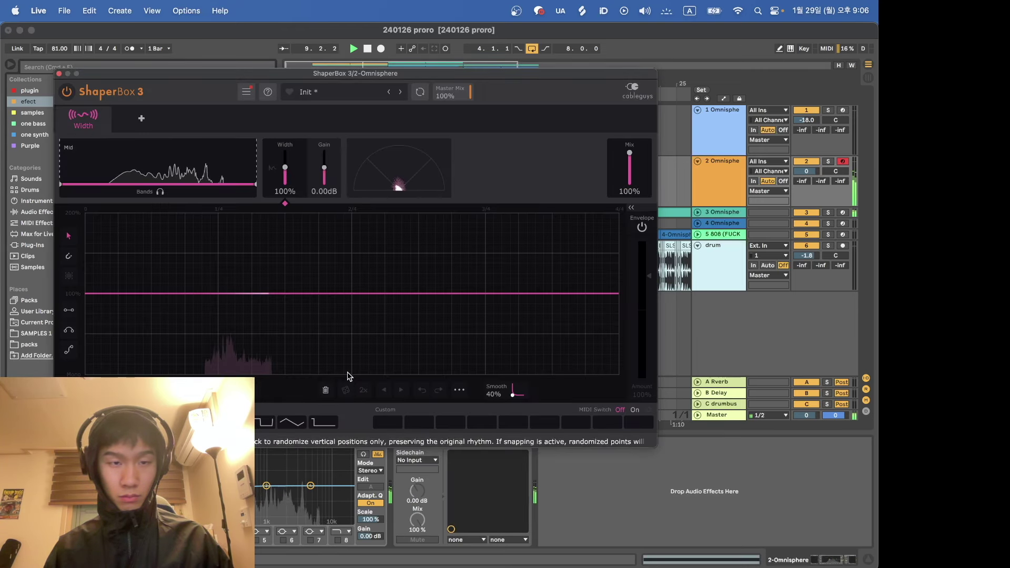
pyautogui.moveTo(236, 300); pyautogui.dragTo(237, 213)
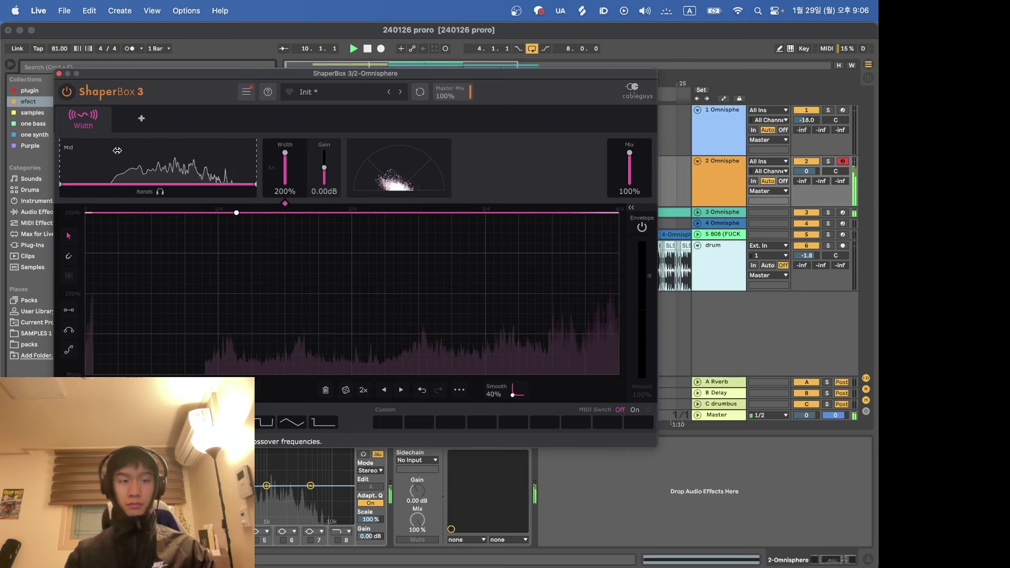
# Step: Add a Pan shaper with a sine-shaped curve, lower its mix and close the ShaperBox 3 window
pyautogui.click(141, 119)
pyautogui.click(239, 365)
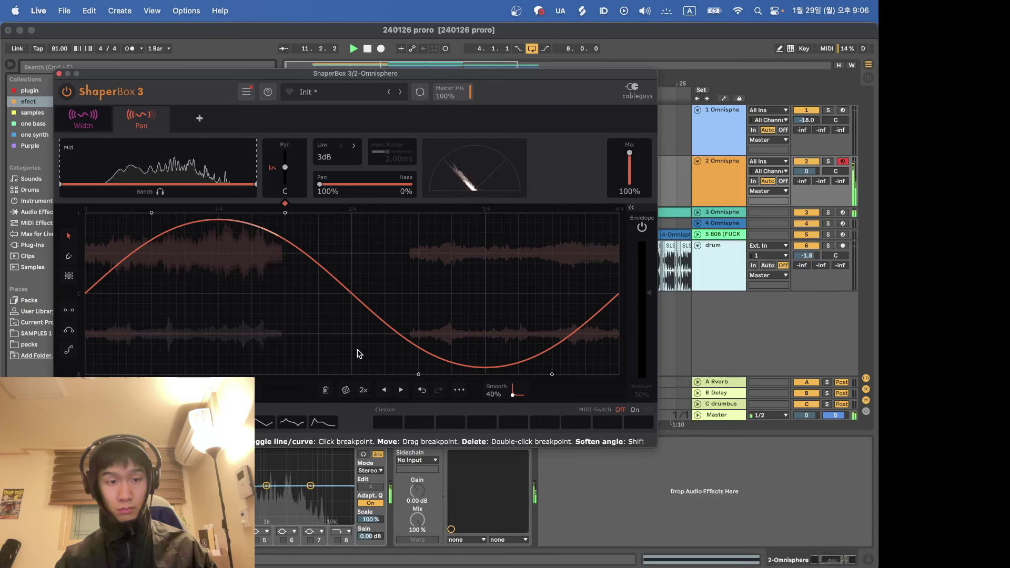
pyautogui.moveTo(630, 153); pyautogui.dragTo(629, 175)
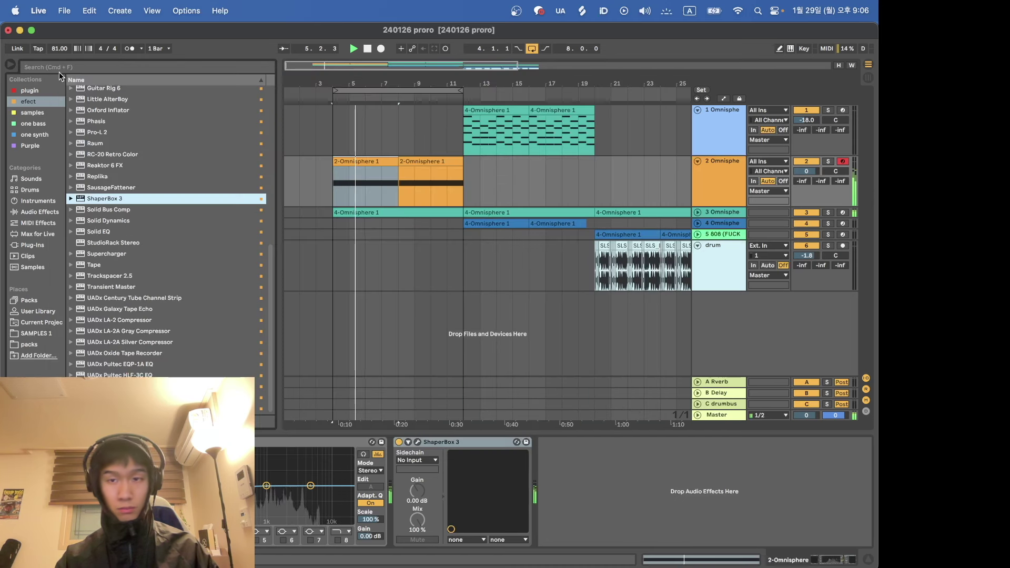
pyautogui.click(59, 74)
# Step: Set the volume of track 2 to -30.0 and rename the track tex
pyautogui.moveTo(813, 171); pyautogui.dragTo(815, 175)
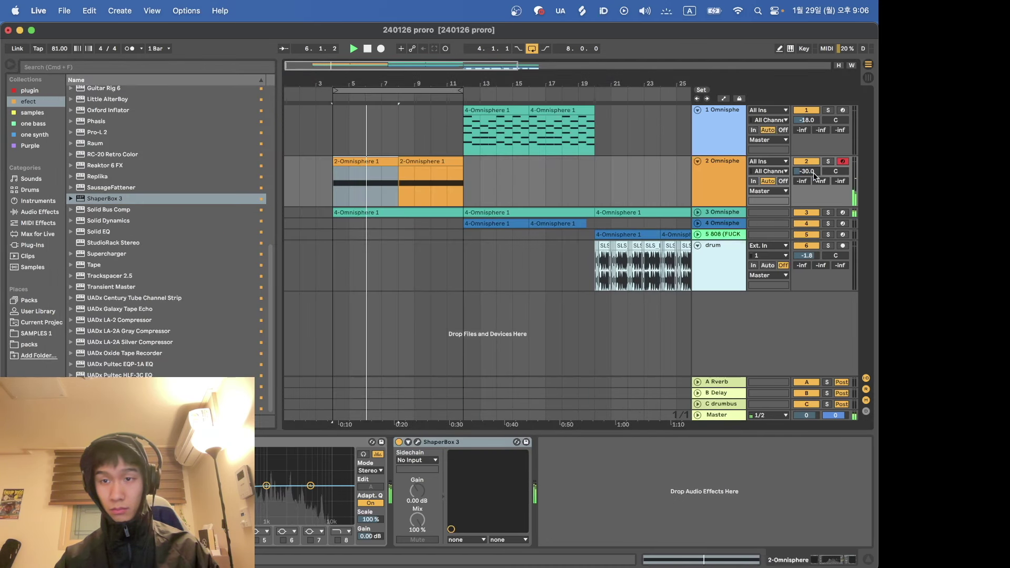
pyautogui.click(710, 172)
pyautogui.press('cmd+r')
pyautogui.write('tex')
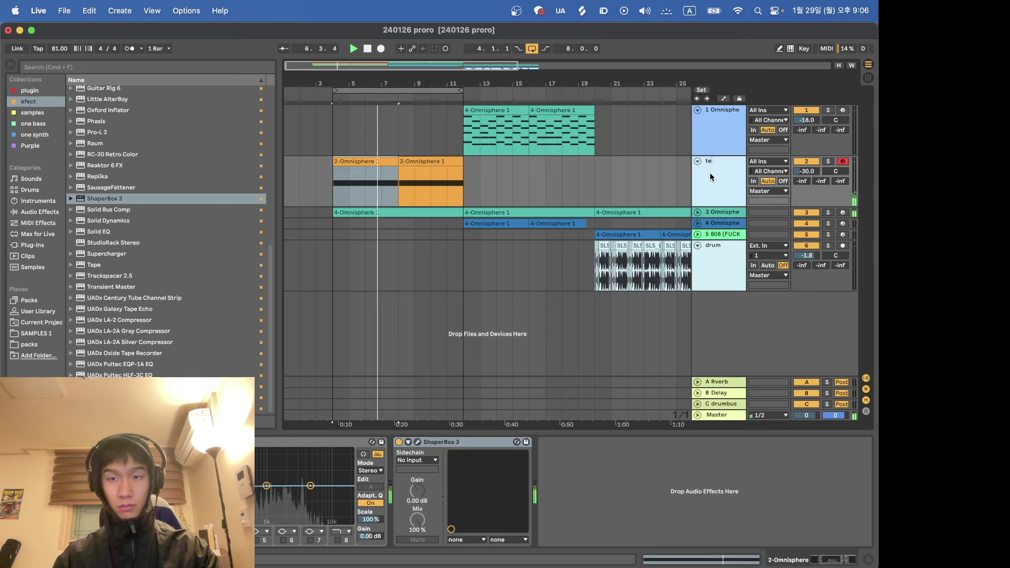
# Step: Freeze the tex track, turn off the arrangement loop and resume playback
pyautogui.rightClick(709, 173)
pyautogui.click(741, 242)
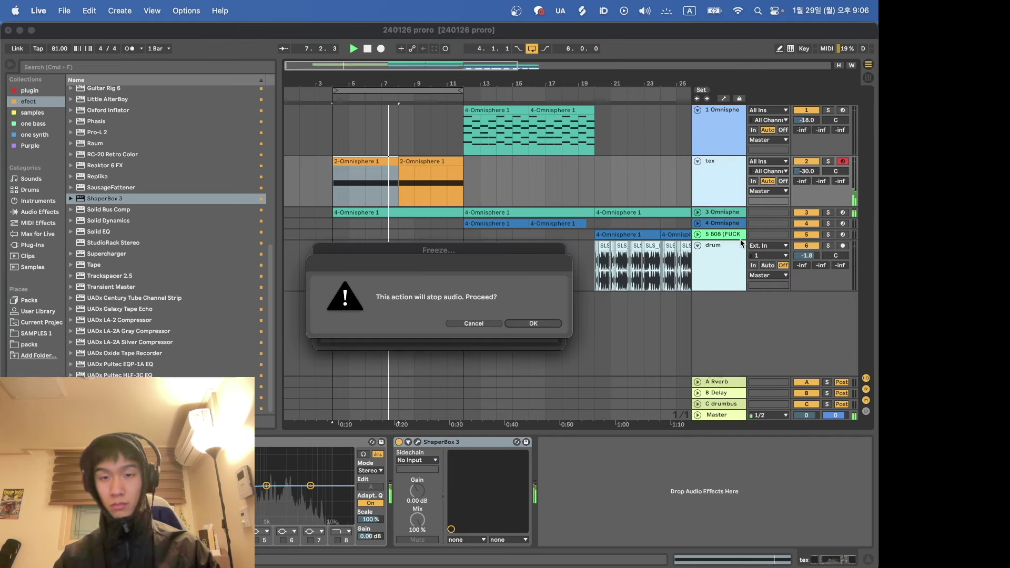
pyautogui.press('Return')
pyautogui.click(532, 48)
pyautogui.click(412, 288)
pyautogui.press('space')
# Step: Duplicate the last tex clip twice so the texture runs up to bar 20, and fold the track
pyautogui.moveTo(578, 191); pyautogui.dragTo(465, 185)
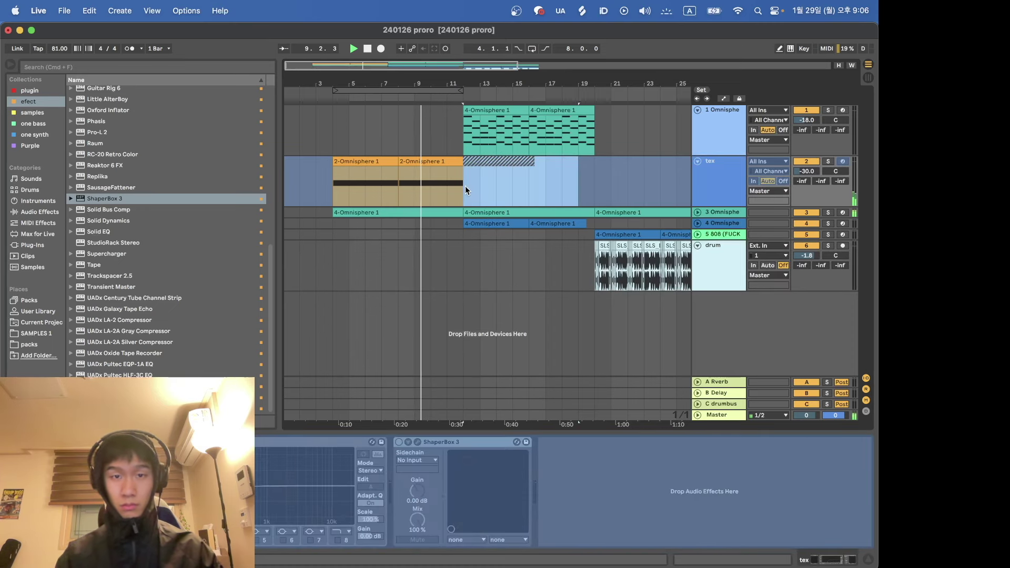
pyautogui.click(451, 165)
pyautogui.press('cmd+d')
pyautogui.press('super+d')
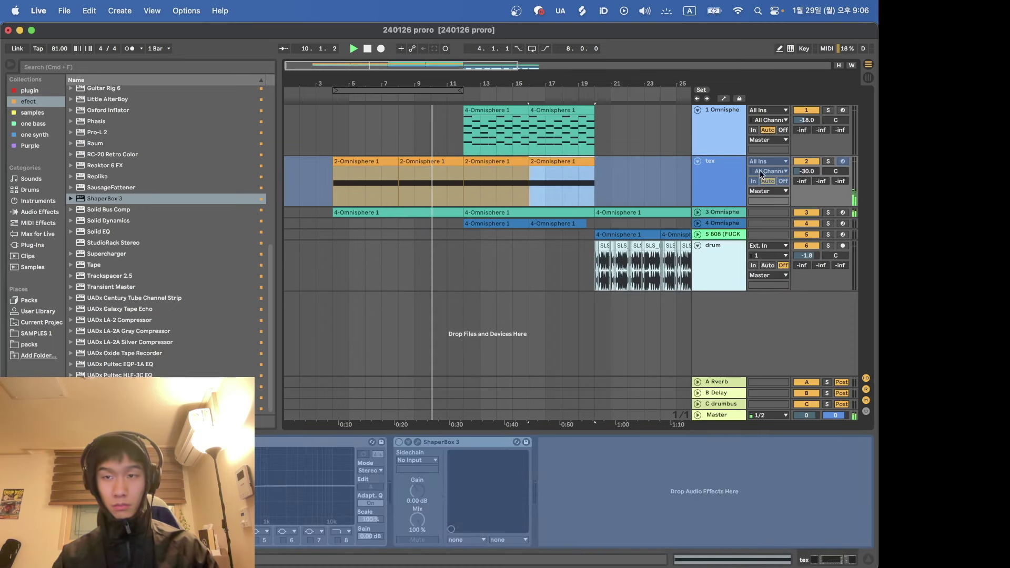
pyautogui.click(698, 161)
pyautogui.click(463, 215)
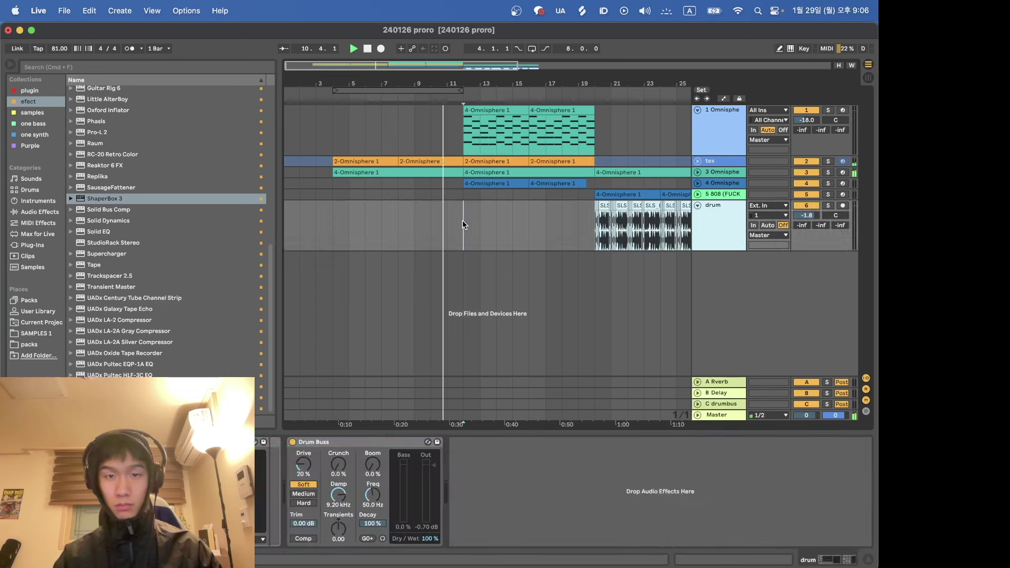
# Step: Restart playback from bar 4 to hear the intro
pyautogui.click(335, 222)
pyautogui.press('space')
pyautogui.press('space')
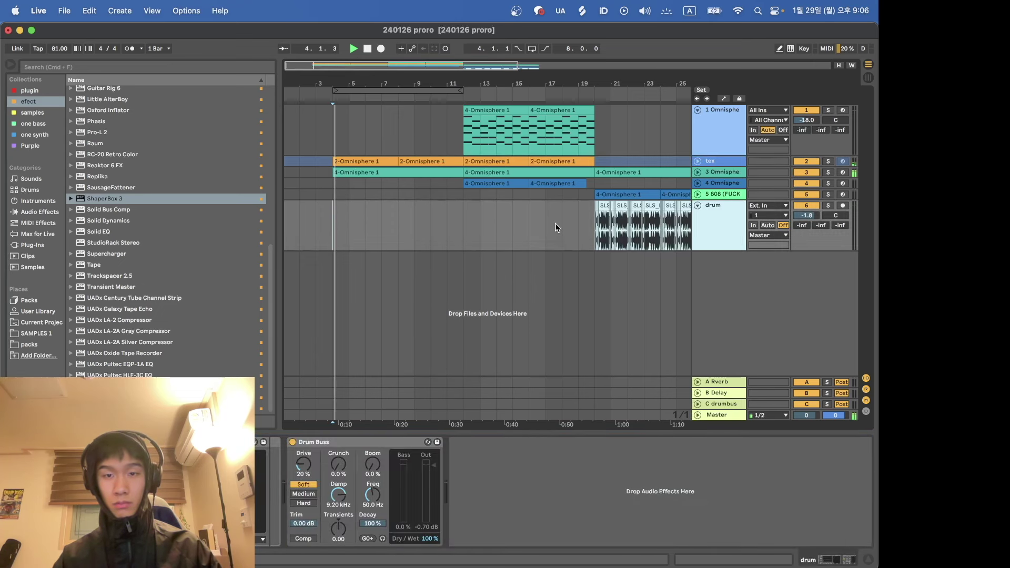
# Step: Copy the eight-bar drum section that starts at bar 20 and paste it at bar 8 on the drum track
pyautogui.scroll(-3, 554, 223)
pyautogui.scroll(4, 461, 270)
pyautogui.scroll(4, 461, 270)
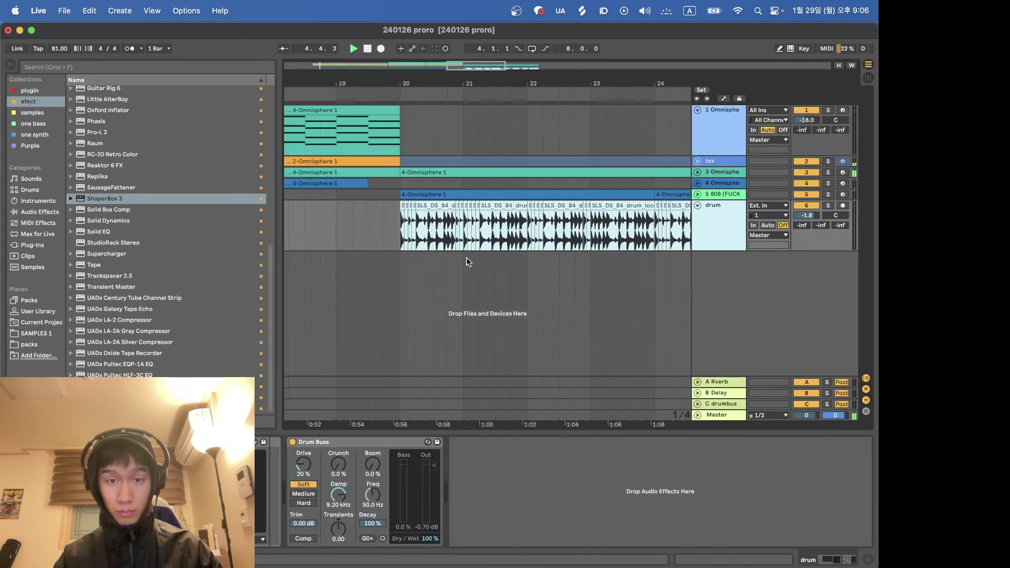
pyautogui.scroll(-5, 400, 235)
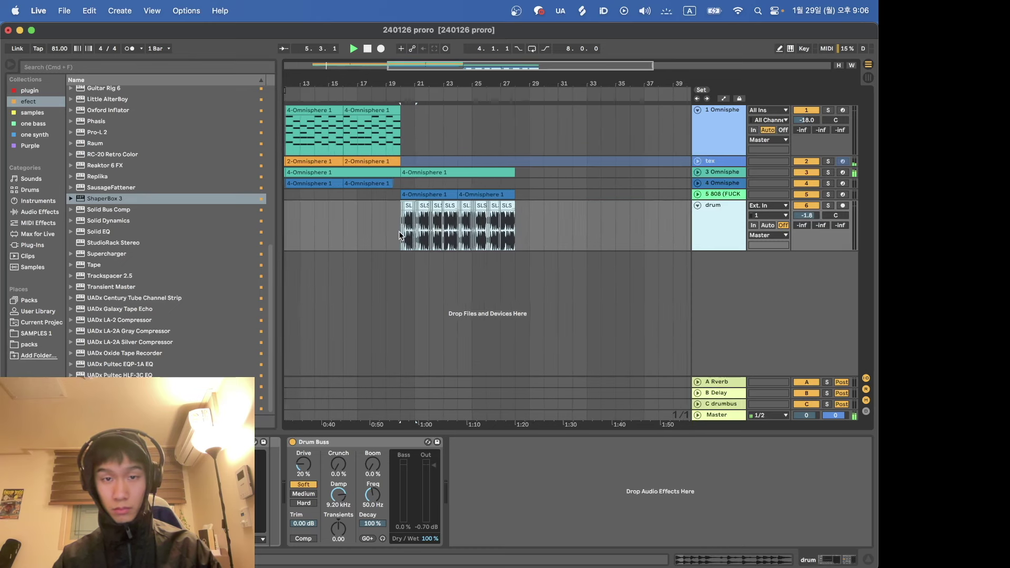
pyautogui.hscroll(-5, 510, 229)
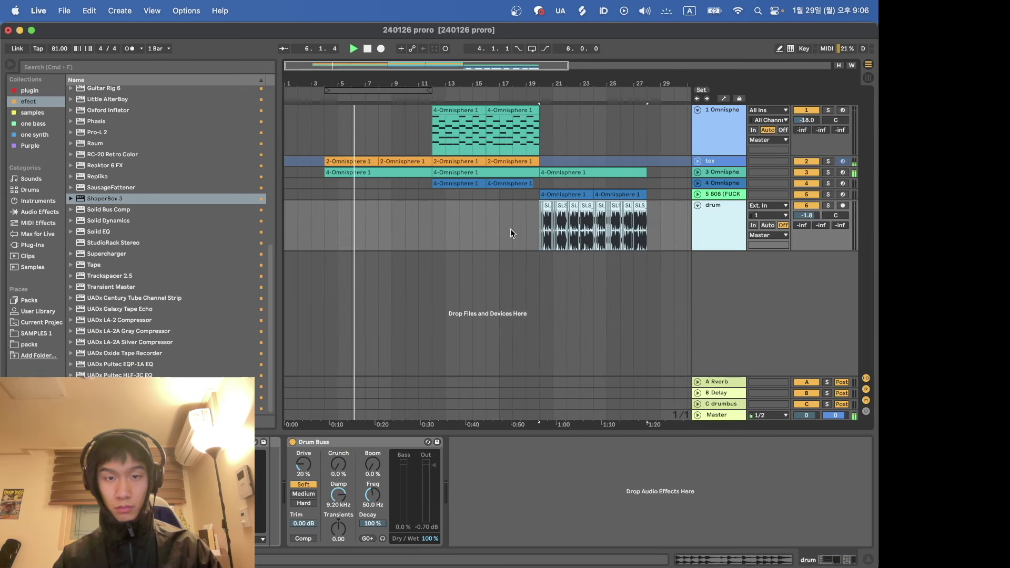
pyautogui.click(378, 225)
pyautogui.press('super+v')
# Step: Delete the tex and track 3 material between bars 8 and 12, leaving the drums alone there
pyautogui.scroll(3, 378, 226)
pyautogui.scroll(1, 378, 225)
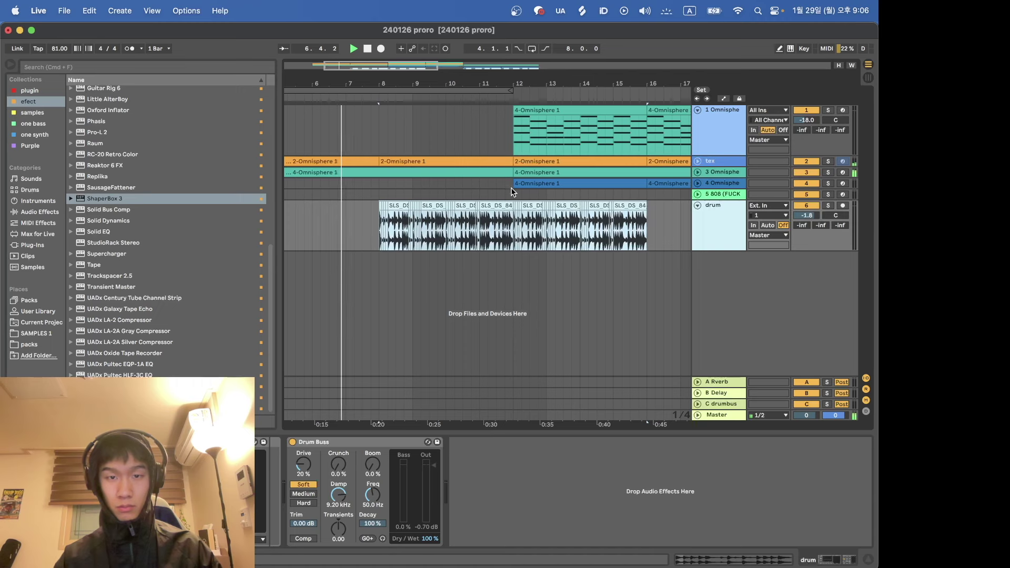
pyautogui.moveTo(511, 187); pyautogui.dragTo(375, 134)
pyautogui.press('Delete')
pyautogui.click(343, 215)
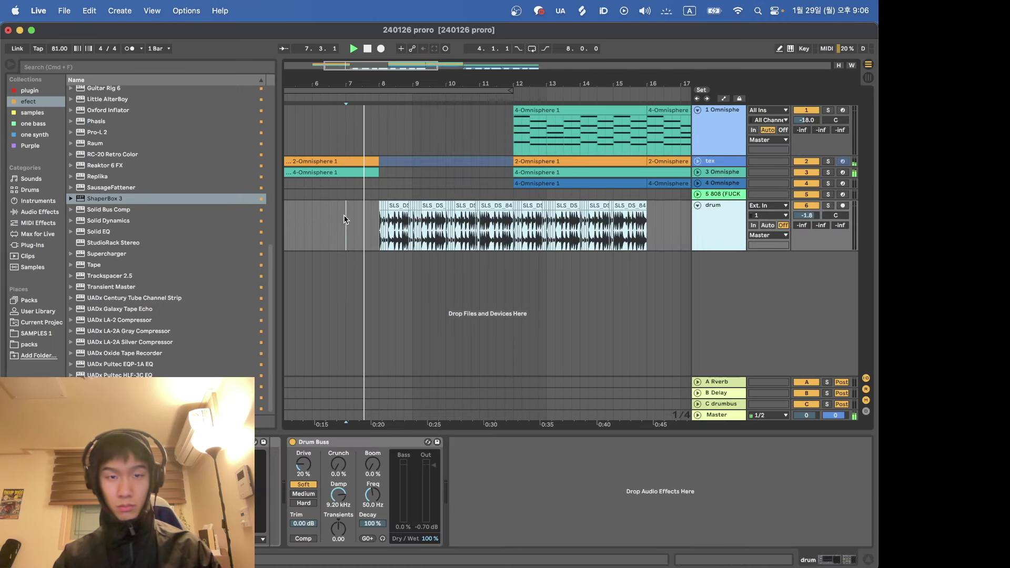
# Step: Delete the pasted drum clips from bar 12 onward and place the playback start just before bar 8
pyautogui.scroll(-4, 381, 273)
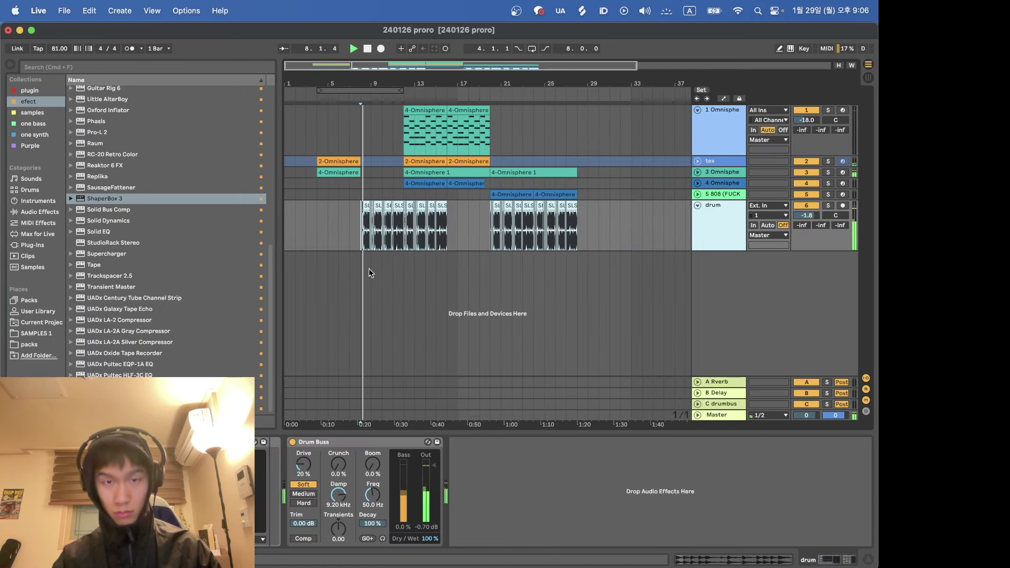
pyautogui.scroll(3, 355, 258)
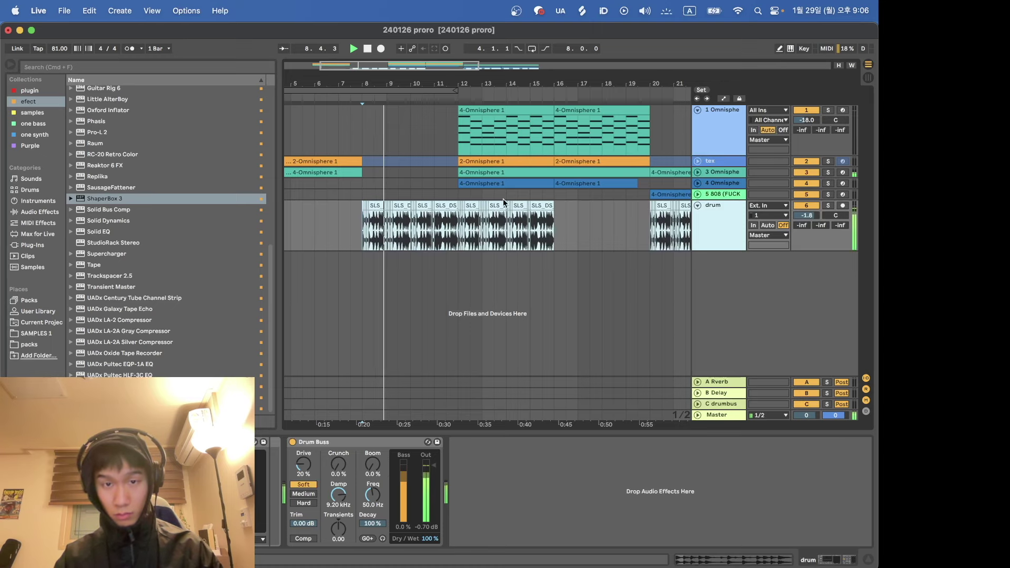
pyautogui.moveTo(578, 235); pyautogui.dragTo(458, 230)
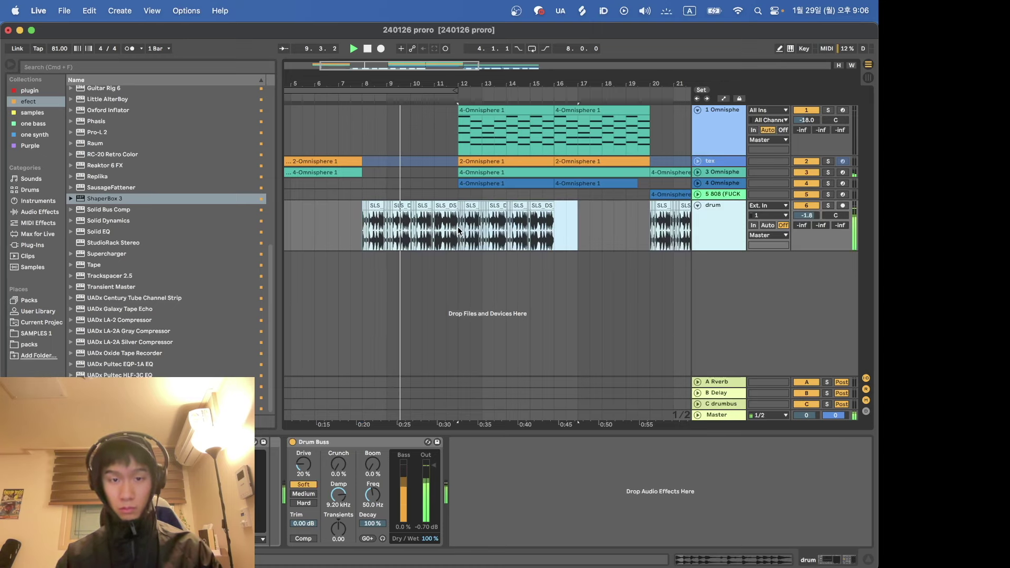
pyautogui.press('Delete')
pyautogui.scroll(-1, 457, 230)
pyautogui.click(458, 230)
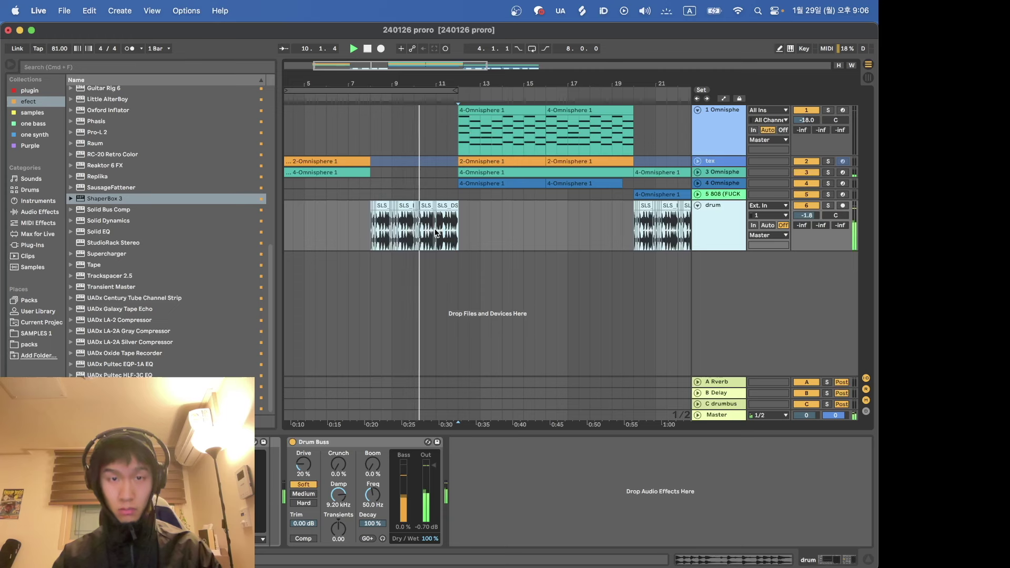
pyautogui.click(357, 238)
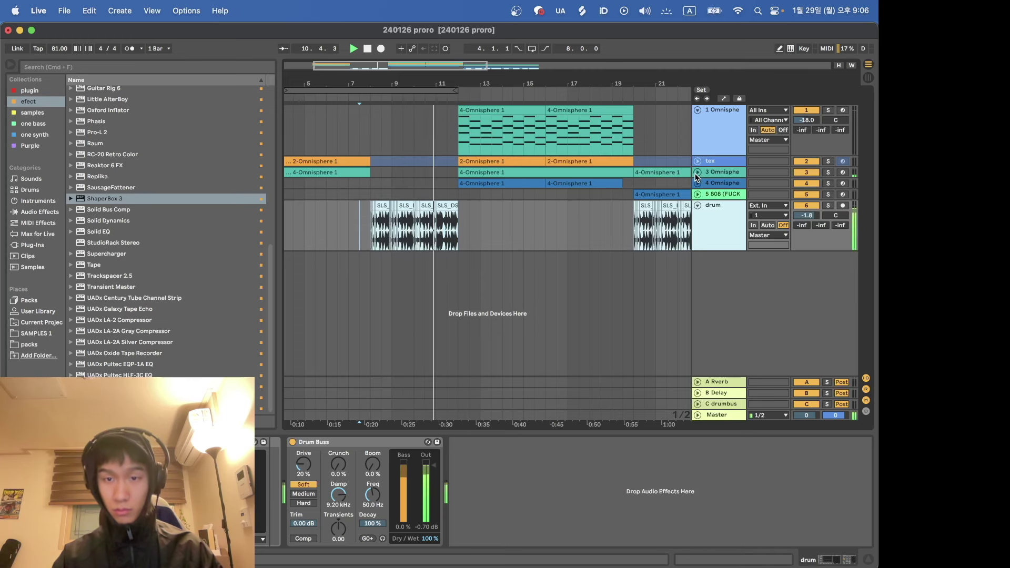
# Step: Unfold track 3, freeze it and resume playback
pyautogui.click(722, 174)
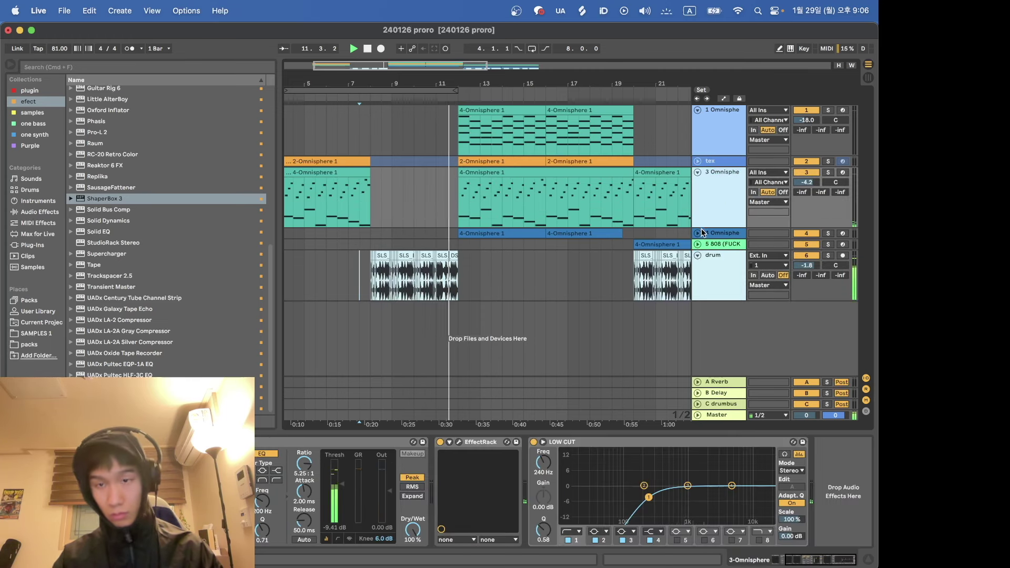
pyautogui.rightClick(732, 192)
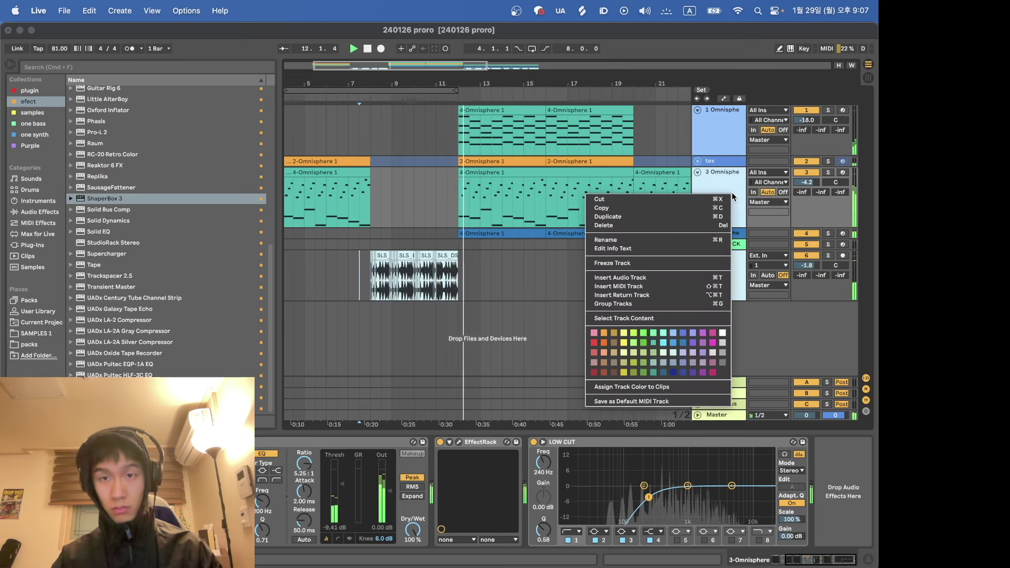
pyautogui.click(665, 263)
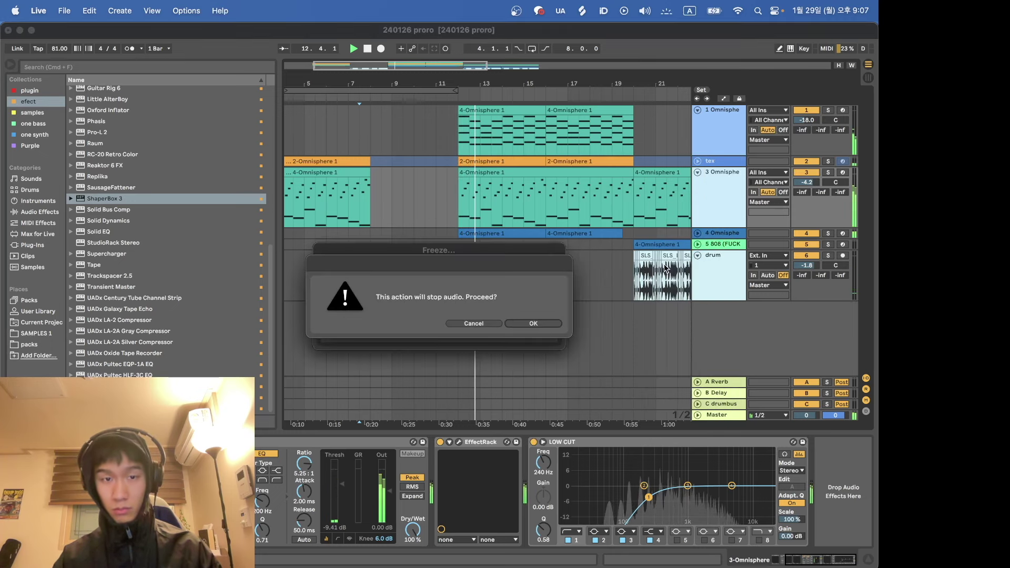
pyautogui.click(521, 322)
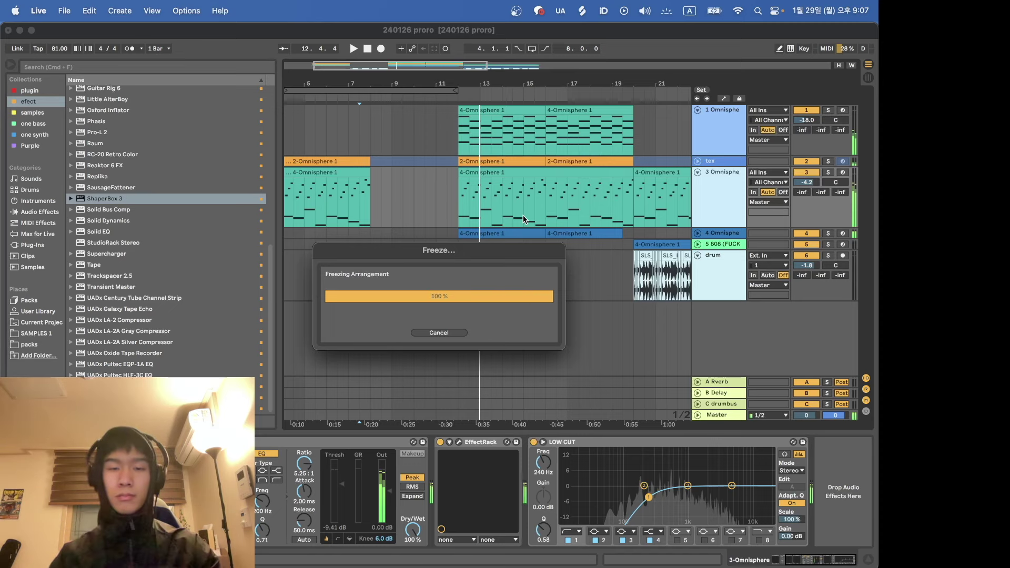
pyautogui.click(492, 204)
pyautogui.press('space')
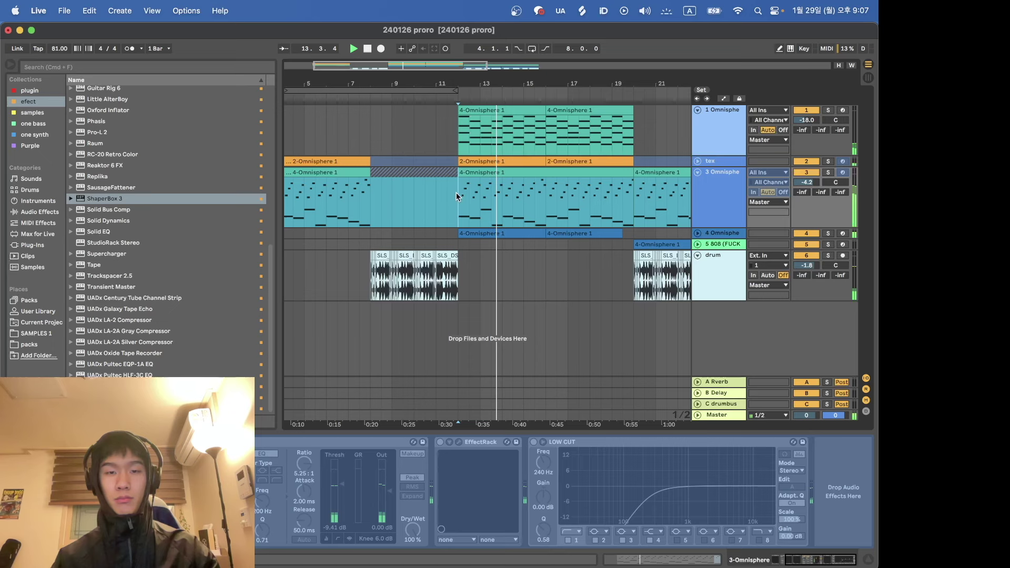
# Step: Fold track 3 and play the drum break from just before bar 8
pyautogui.moveTo(455, 192); pyautogui.dragTo(371, 193)
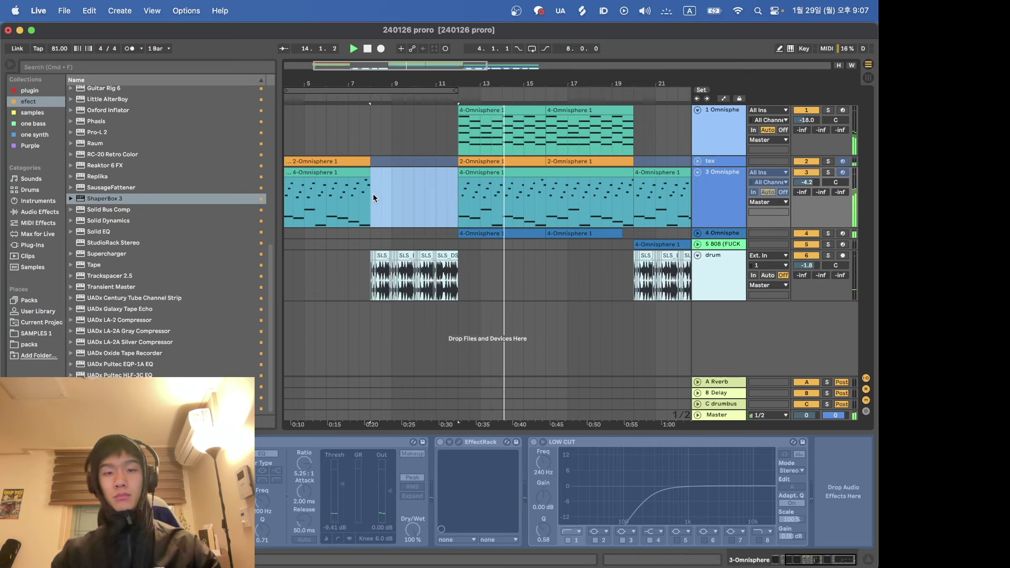
pyautogui.click(699, 173)
pyautogui.click(432, 227)
pyautogui.press('space')
pyautogui.press('space')
pyautogui.click(358, 224)
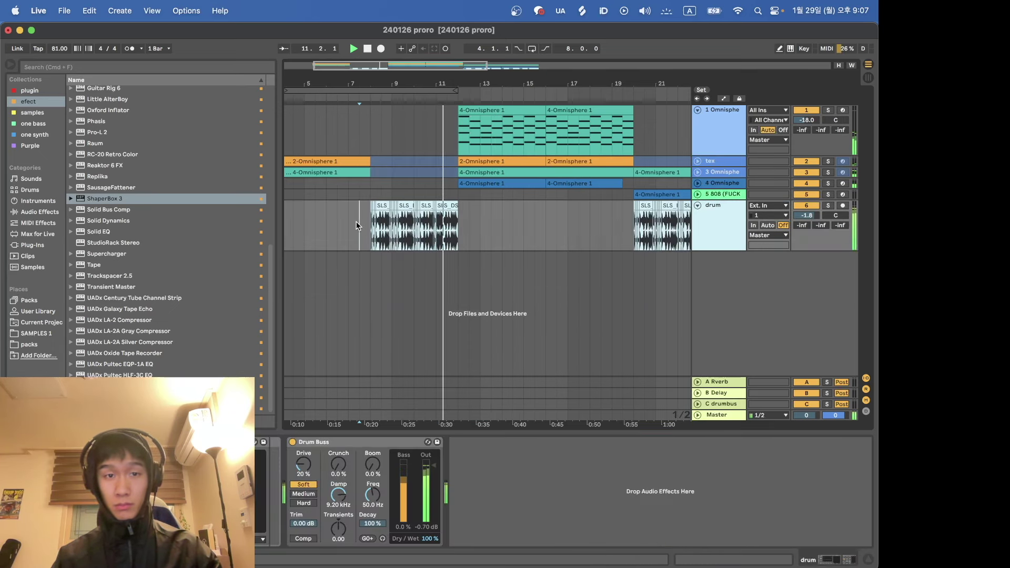
pyautogui.press('space')
pyautogui.press('space')
# Step: Shorten the drum break to bars 8 to 10 and move everything from bar 12 onward two bars earlier
pyautogui.scroll(3, 359, 225)
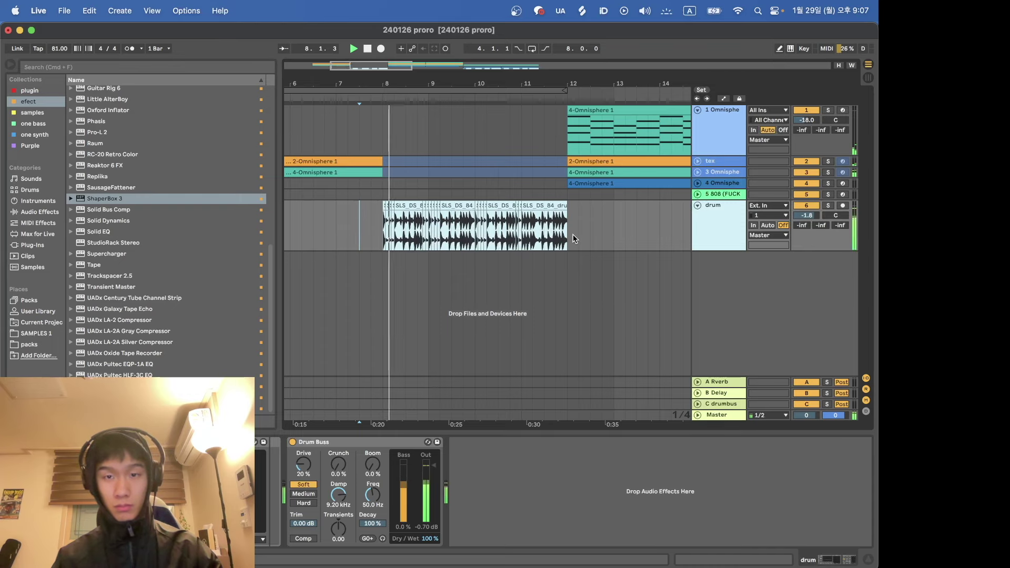
pyautogui.moveTo(579, 240); pyautogui.dragTo(318, 107)
pyautogui.press('Delete')
pyautogui.press('w')
pyautogui.scroll(4, 361, 125)
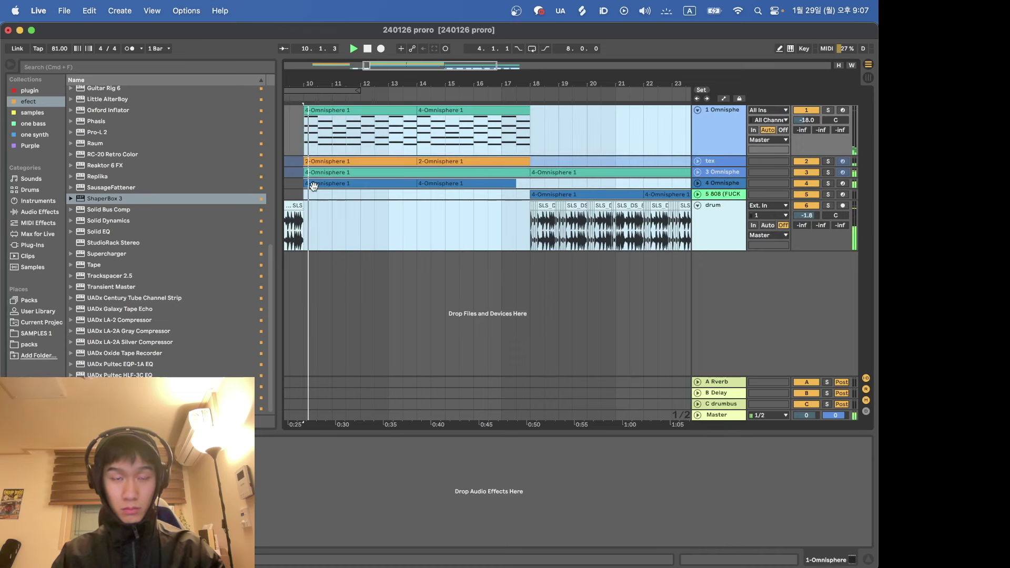
# Step: Save the Live set and fold the drum track
pyautogui.click(314, 229)
pyautogui.press('w')
pyautogui.press('super+s')
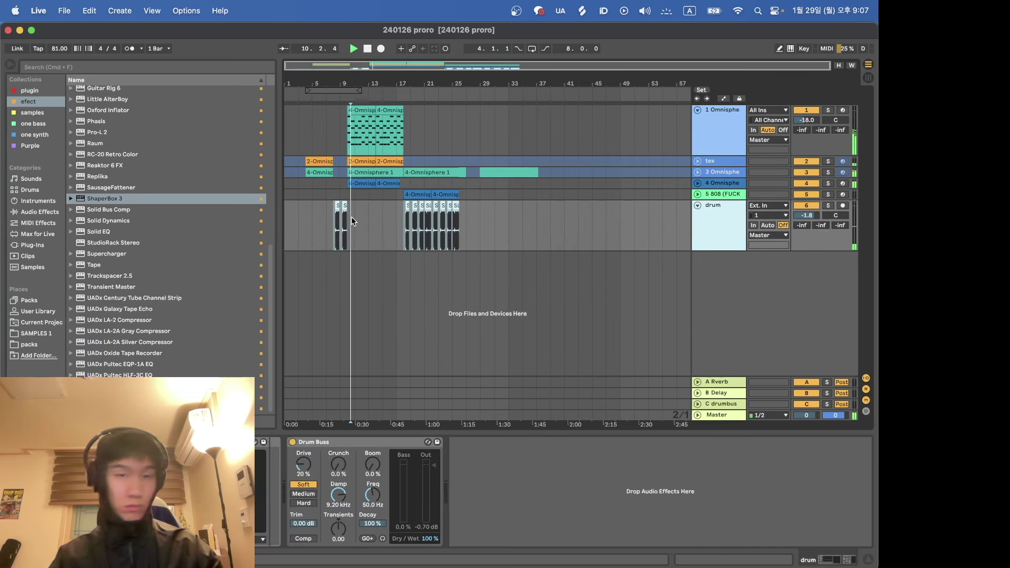
pyautogui.click(699, 205)
# Step: Delete the second half of the intro clips on tex and track 3, from bar 6 to bar 8
pyautogui.scroll(5, 346, 235)
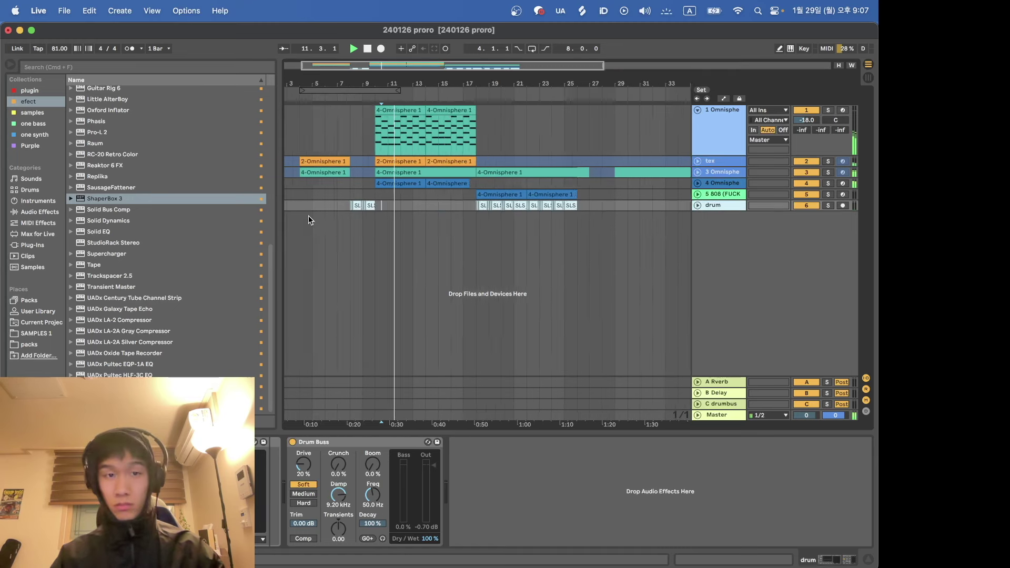
pyautogui.moveTo(371, 191); pyautogui.dragTo(324, 155)
pyautogui.press('Delete')
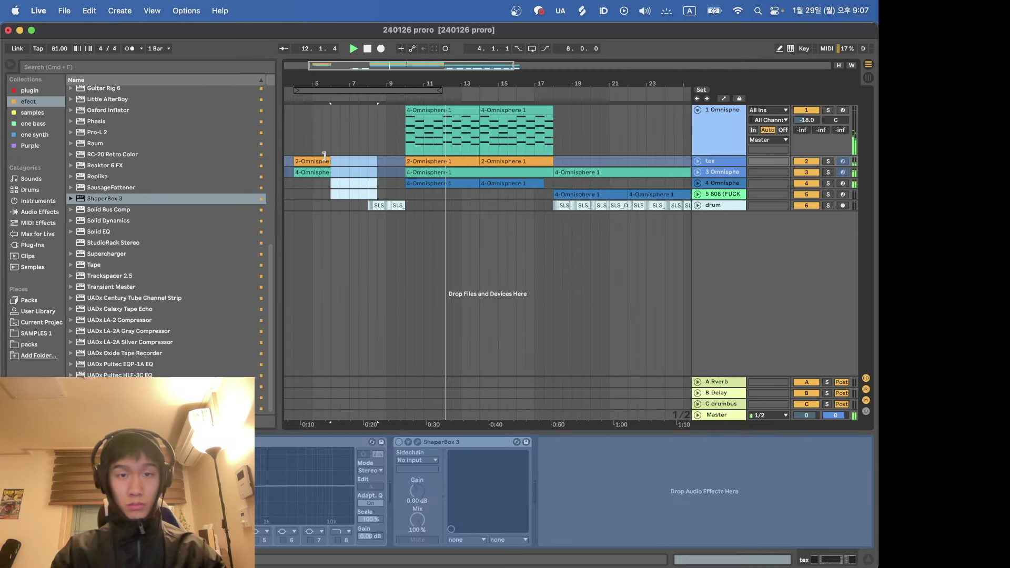
# Step: Move all material from bar 8 onward two bars earlier so the drum break starts at bar 6, and audition the transition
pyautogui.scroll(-5, 431, 210)
pyautogui.moveTo(502, 241); pyautogui.dragTo(329, 94)
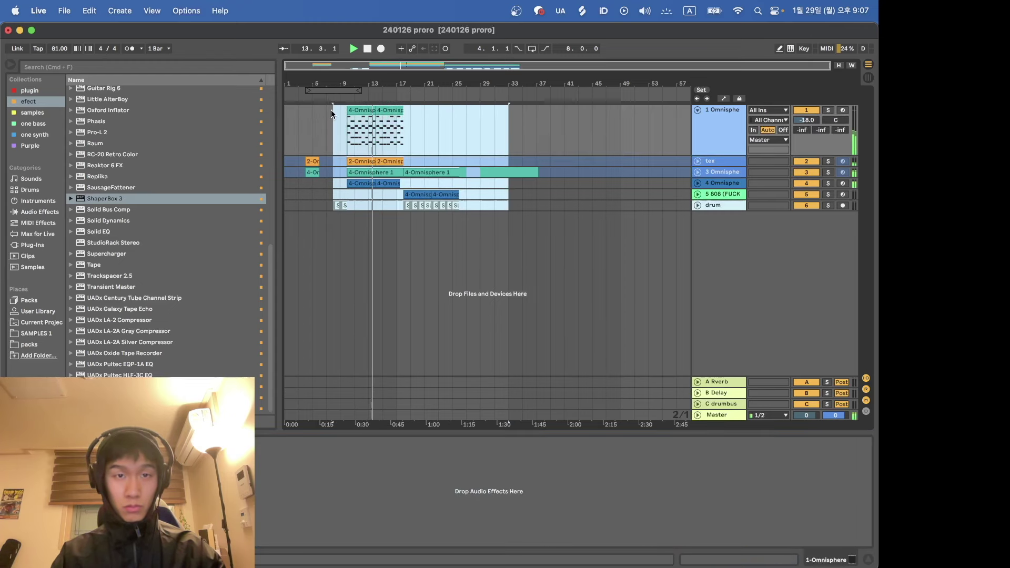
pyautogui.scroll(5, 331, 110)
pyautogui.hscroll(-3, 336, 199)
pyautogui.moveTo(470, 206)
pyautogui.mouseDown()
pyautogui.moveTo(392, 216)
pyautogui.moveTo(384, 208)
pyautogui.mouseUp()
pyautogui.click(332, 223)
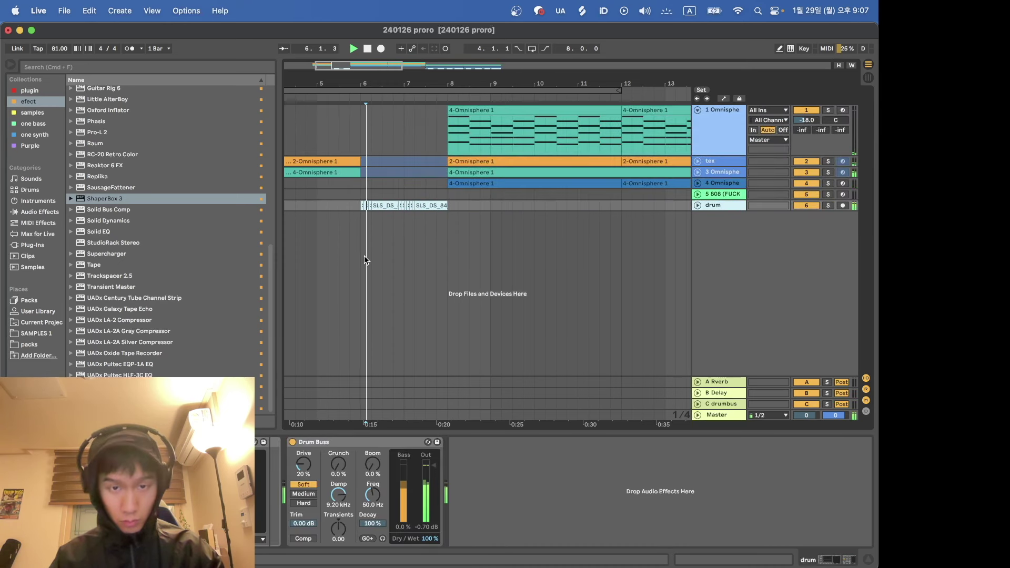
# Step: Extend the intro tex clip to bar 8 so it fills the drum break, and save the Live set
pyautogui.click(347, 167)
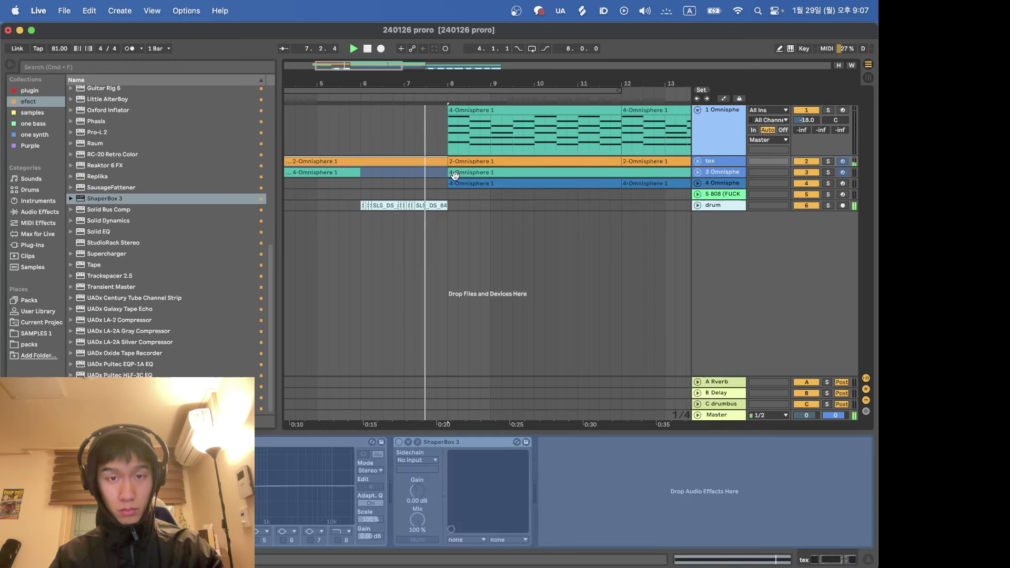
pyautogui.click(472, 235)
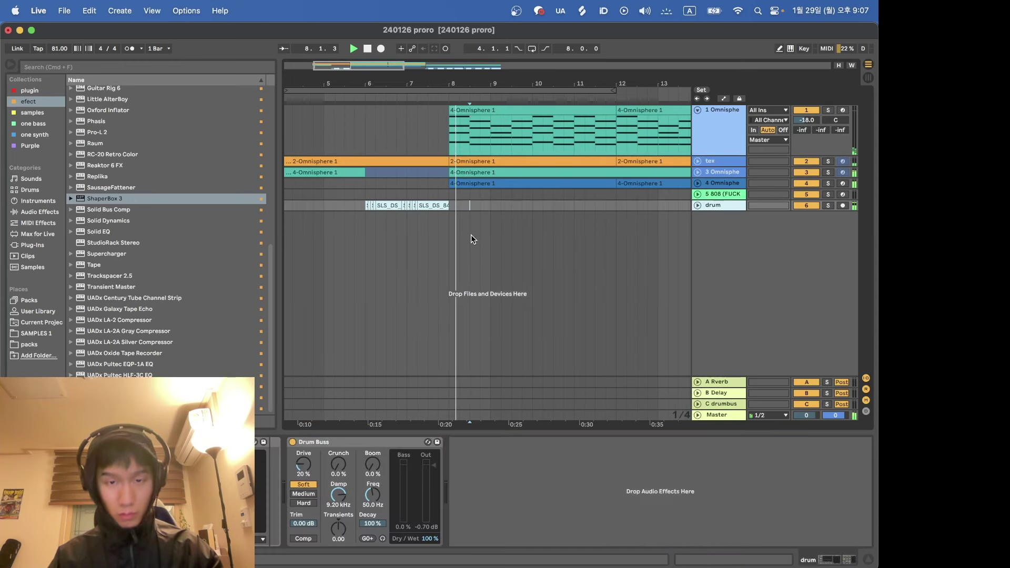
pyautogui.press('-')
pyautogui.click(544, 206)
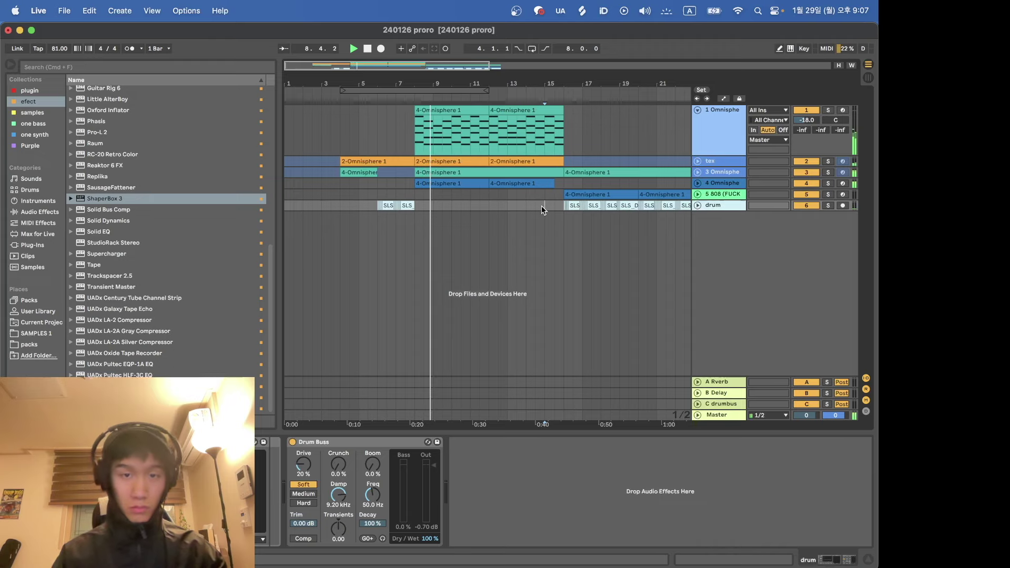
pyautogui.press('super+s')
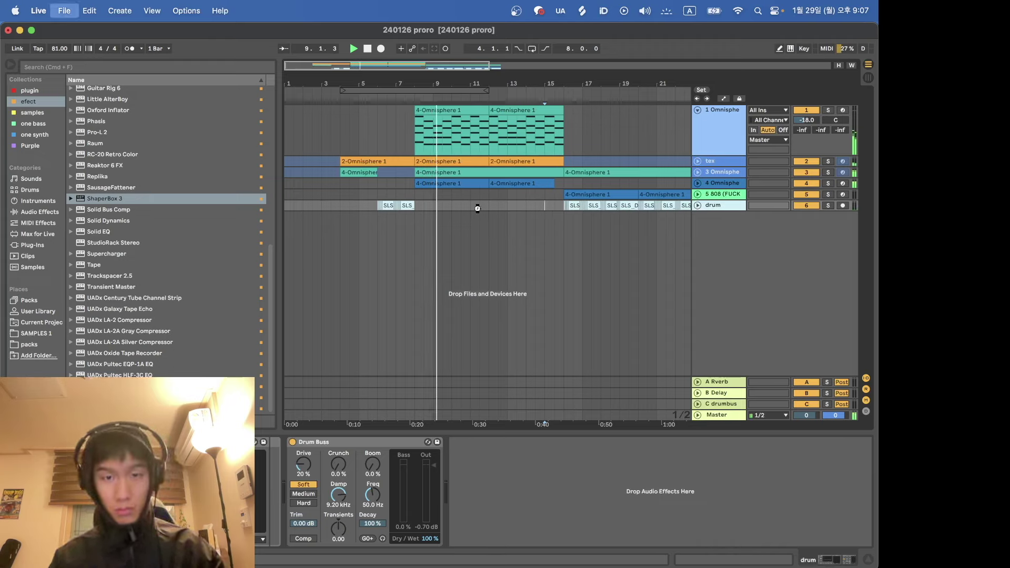
# Step: Rename track 4 as synth bass
pyautogui.click(716, 182)
pyautogui.write('sur')
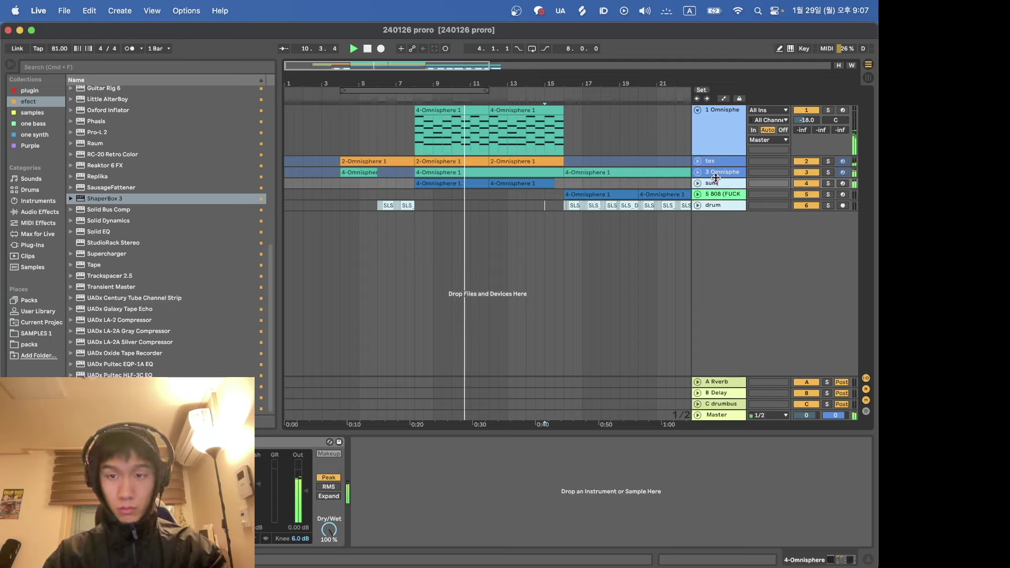
pyautogui.press('BackSpace')
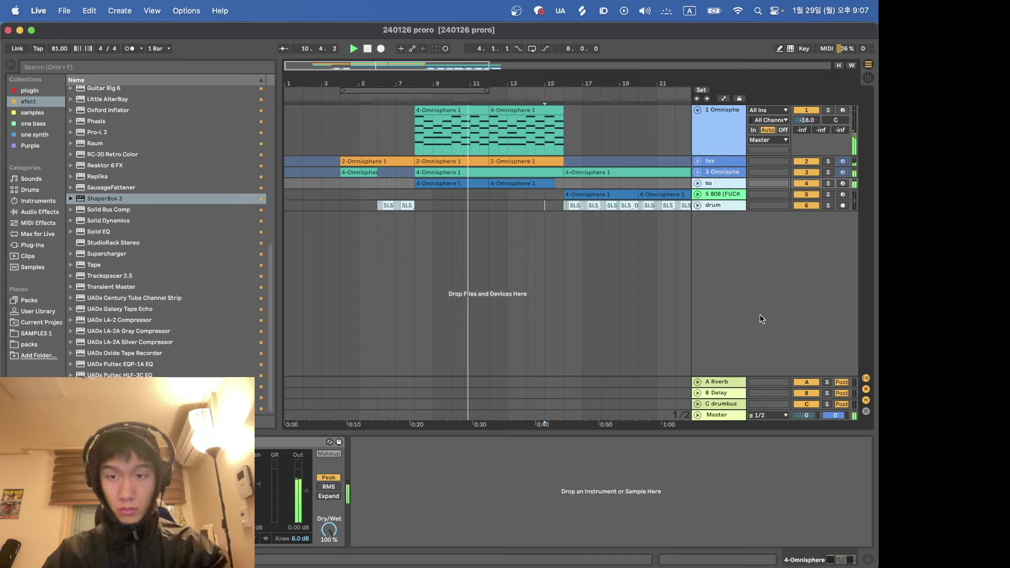
pyautogui.write('ynth bass')
pyautogui.press('Return')
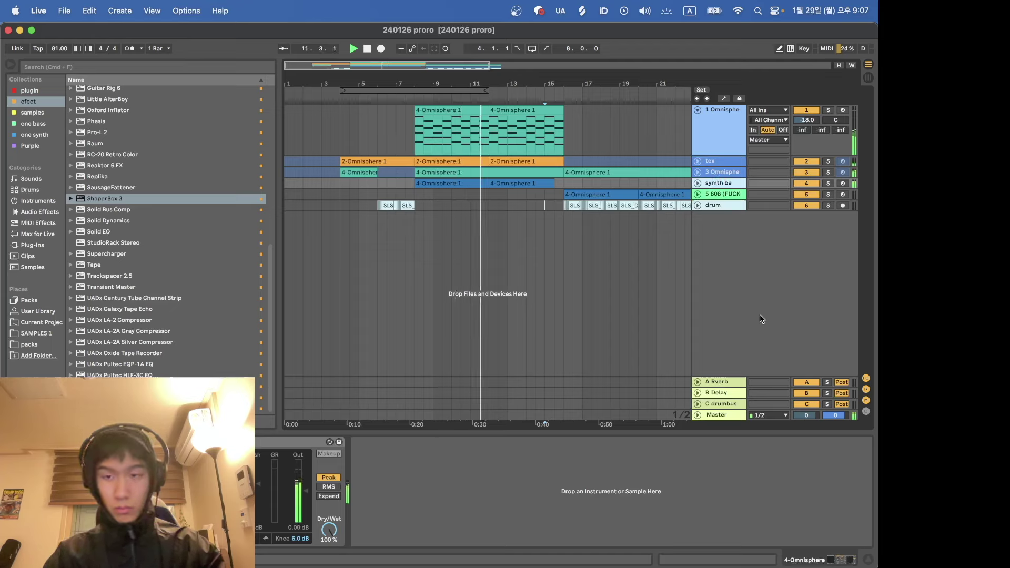
# Step: Solo the first Omnisphere track and duplicate its last MIDI clip twice so the part extends to bar 24
pyautogui.click(808, 111)
pyautogui.click(808, 111)
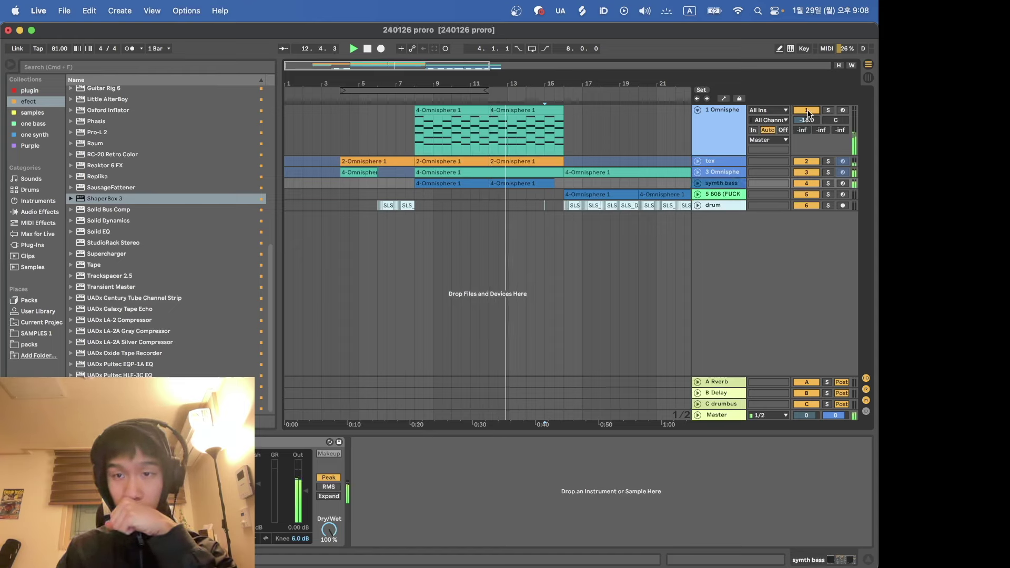
pyautogui.click(829, 110)
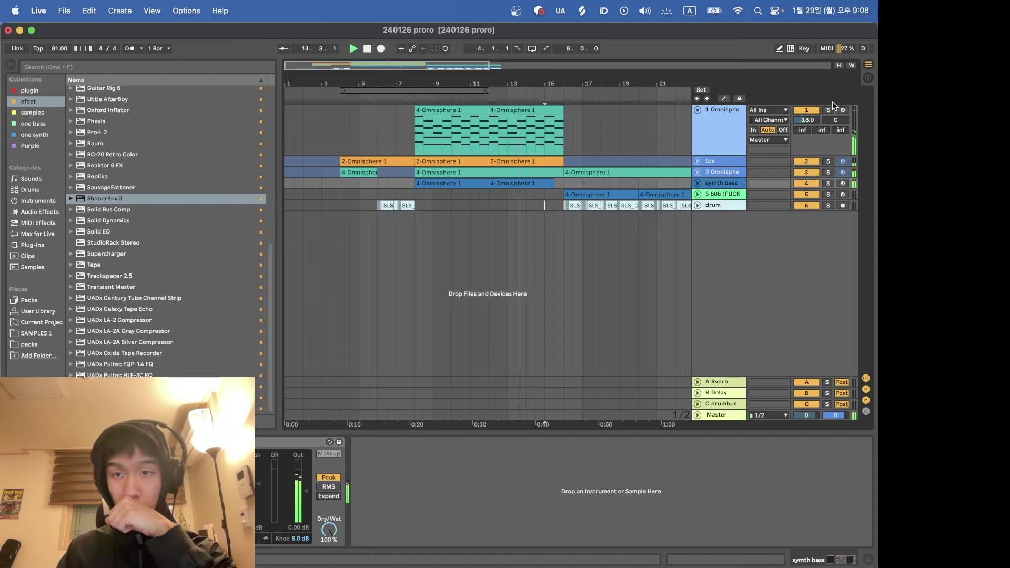
pyautogui.click(516, 112)
pyautogui.press('super+d')
pyautogui.press('super+d')
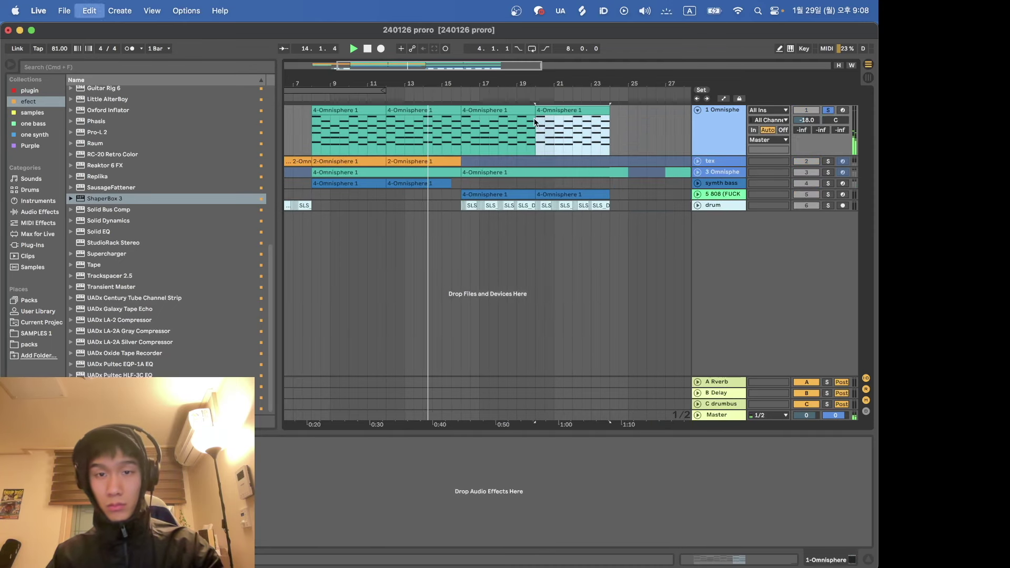
# Step: Delete the first track's clips from bar 8 to bar 16 and unsolo the track
pyautogui.click(428, 114)
pyautogui.keyDown('shift'); pyautogui.click(358, 113); pyautogui.keyUp('shift')
pyautogui.press('Delete')
pyautogui.click(828, 110)
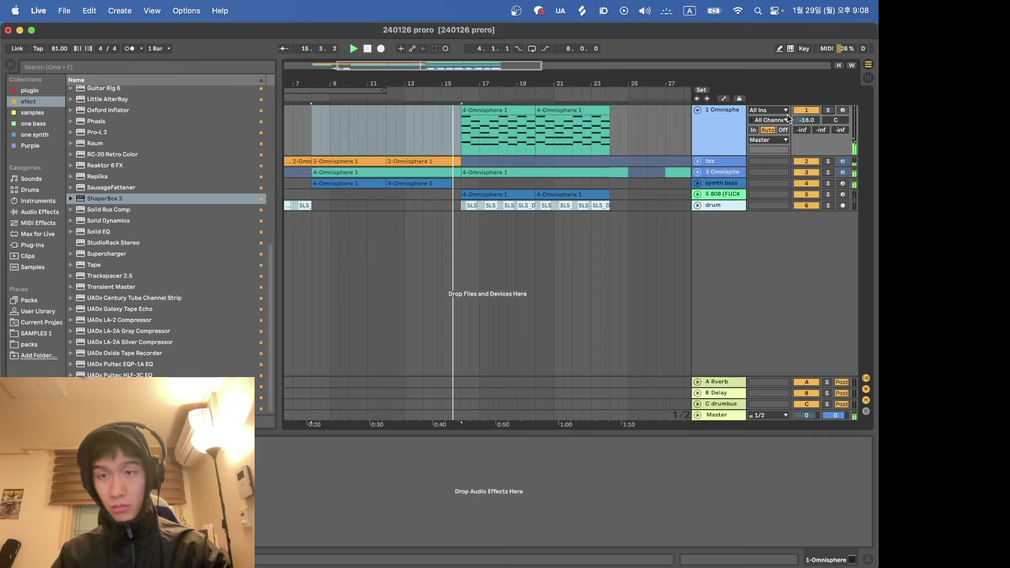
# Step: Loop the first track's two remaining clips, from bar 16 to bar 24
pyautogui.click(697, 110)
pyautogui.click(697, 110)
pyautogui.click(579, 111)
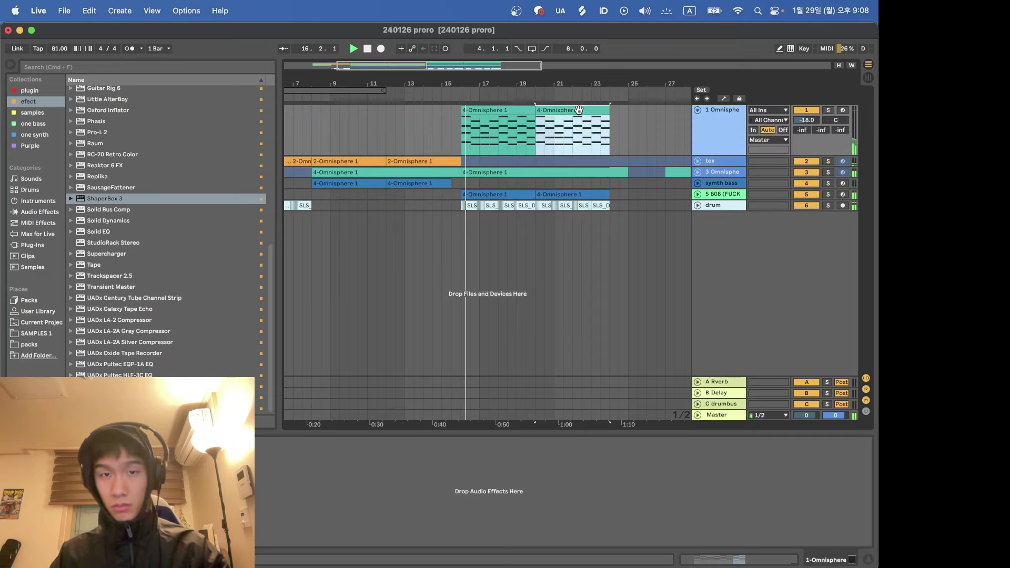
pyautogui.keyDown('shift'); pyautogui.click(513, 113); pyautogui.keyUp('shift')
pyautogui.press('super+l')
# Step: Delete the leftover material after bar 24 on the tracks from tex to 808
pyautogui.scroll(-5, 669, 195)
pyautogui.moveTo(674, 194); pyautogui.dragTo(446, 164)
pyautogui.click(446, 164)
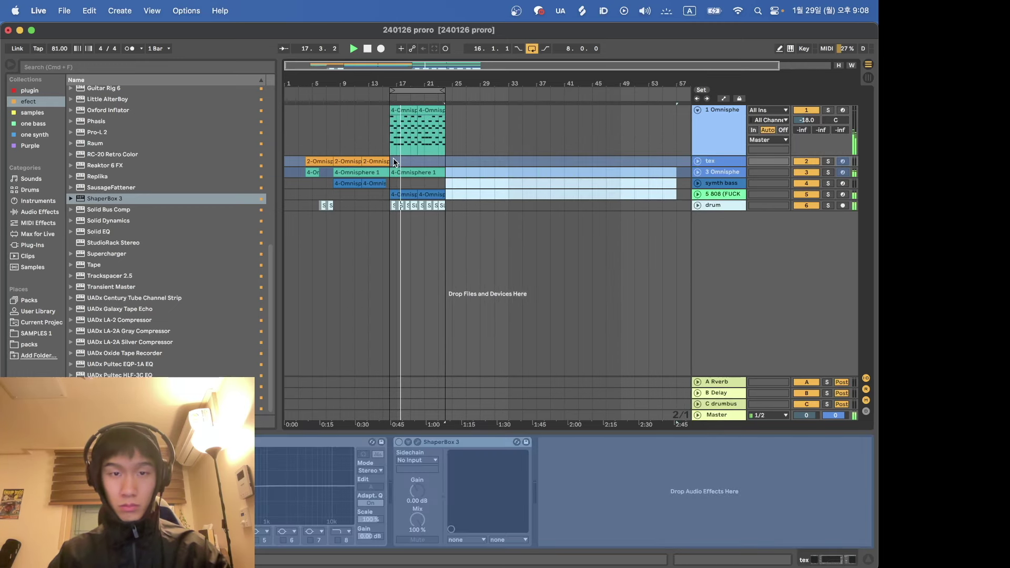
# Step: Solo the first Omnisphere track and add an Arpeggiator MIDI effect to it
pyautogui.scroll(5, 393, 159)
pyautogui.click(353, 130)
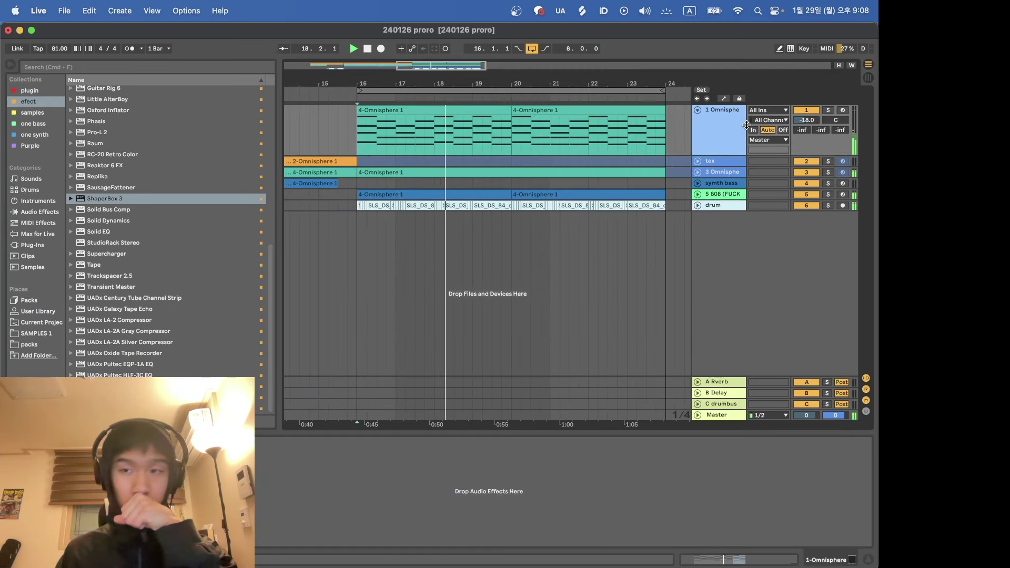
pyautogui.click(828, 110)
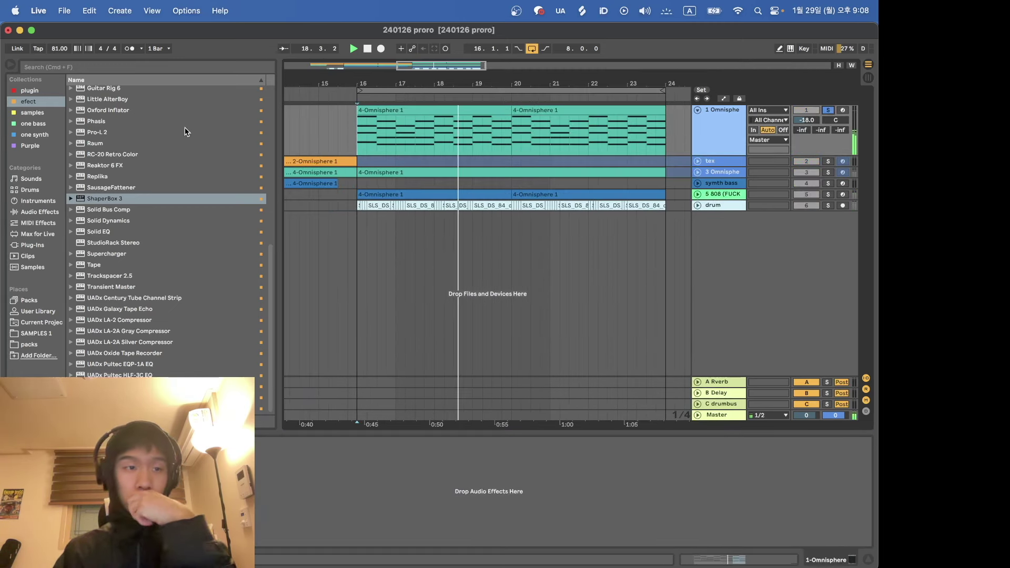
pyautogui.click(31, 223)
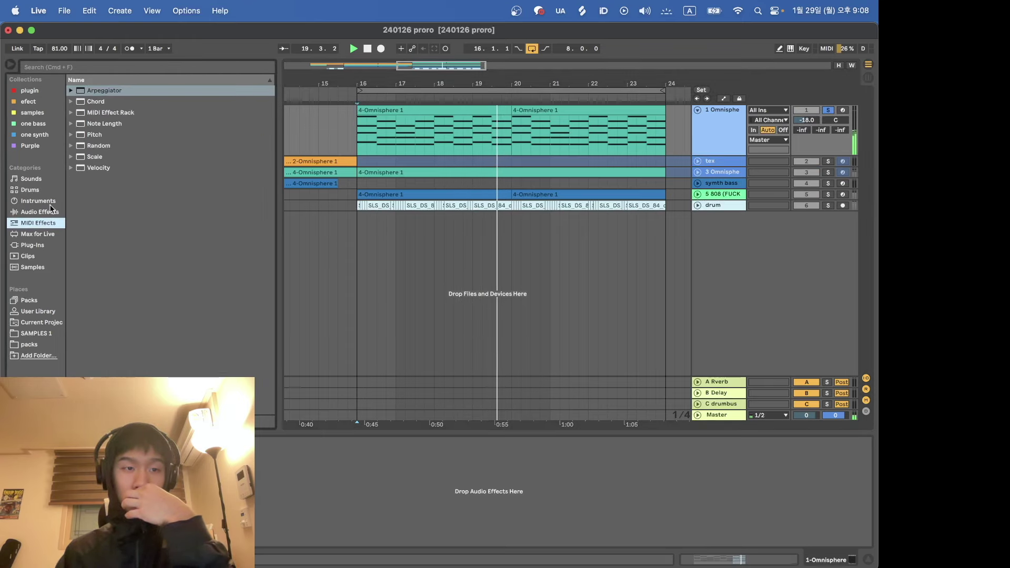
pyautogui.click(127, 89)
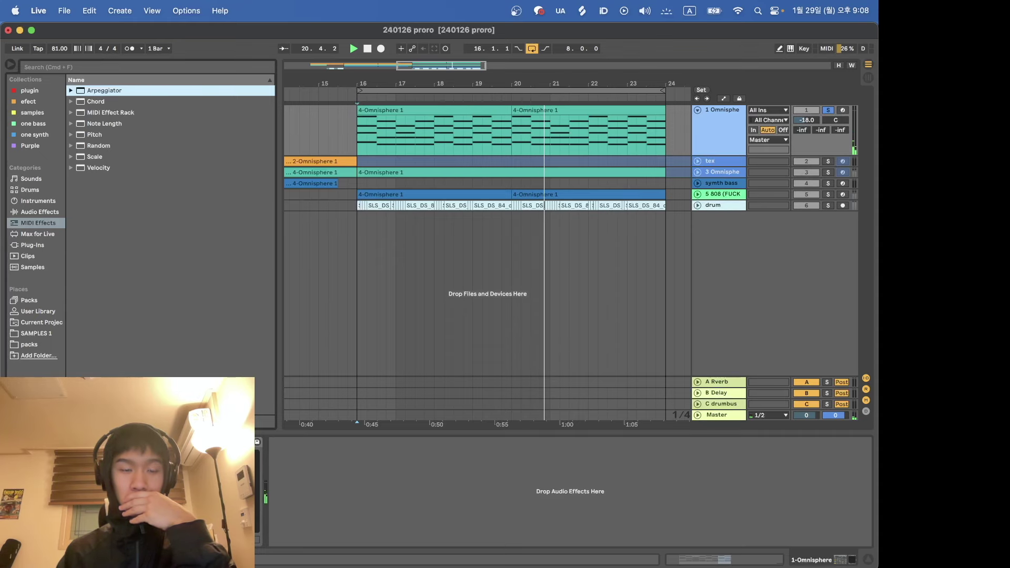
# Step: Audition RnB Triangle Lead from Synth Mono and European Octave Wheel from Synth Poly in the first track's Omnisphere, and close its window
pyautogui.press('super+alt+p')
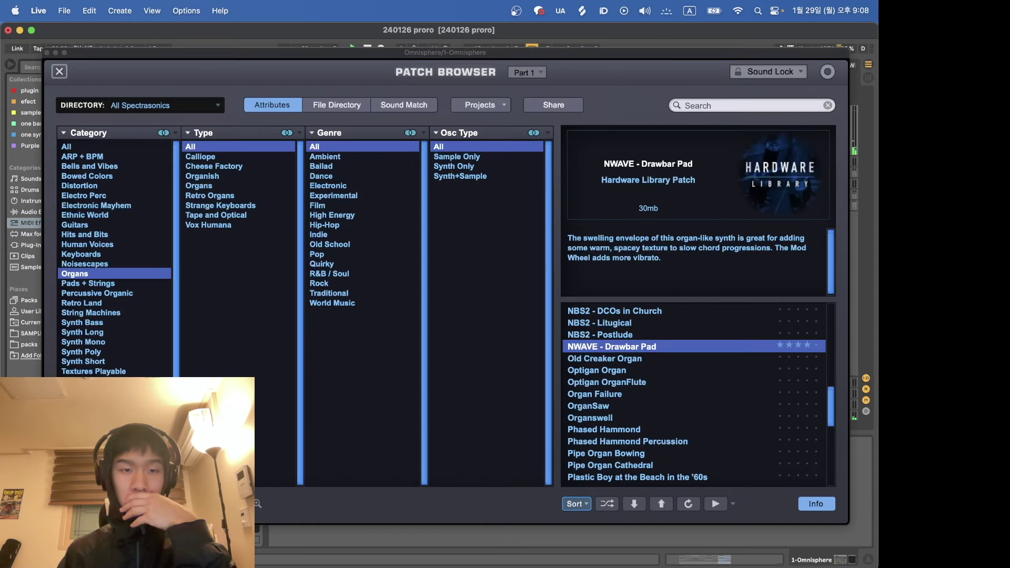
pyautogui.click(103, 332)
pyautogui.click(97, 343)
pyautogui.click(619, 359)
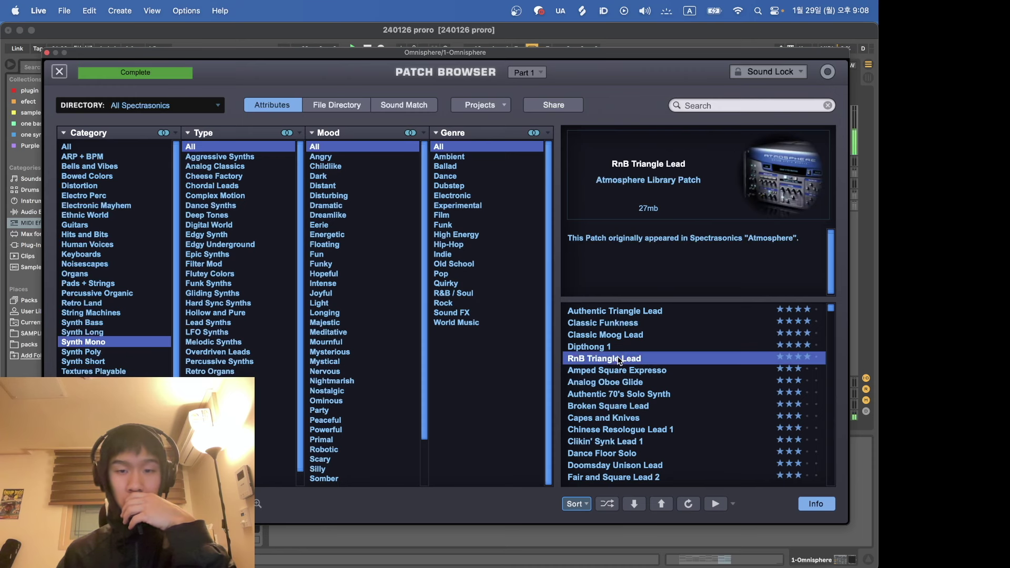
pyautogui.click(126, 332)
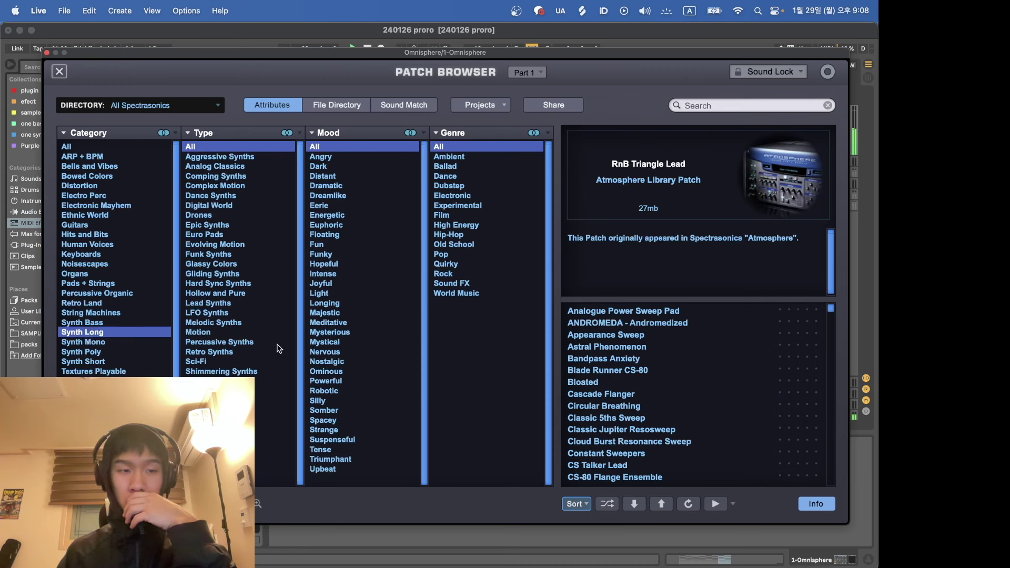
pyautogui.click(100, 352)
pyautogui.click(642, 371)
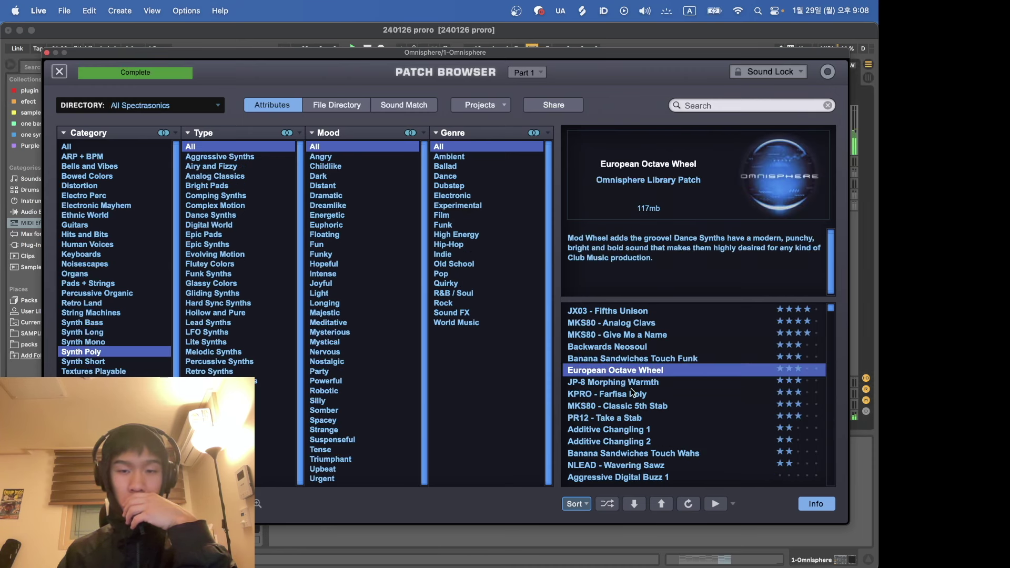
pyautogui.scroll(-1, 628, 401)
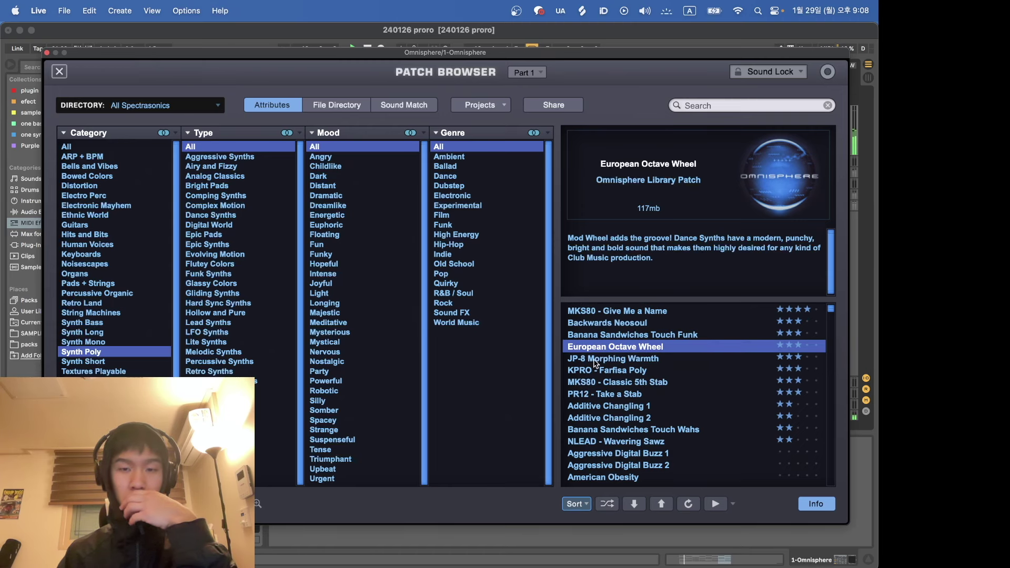
pyautogui.click(46, 53)
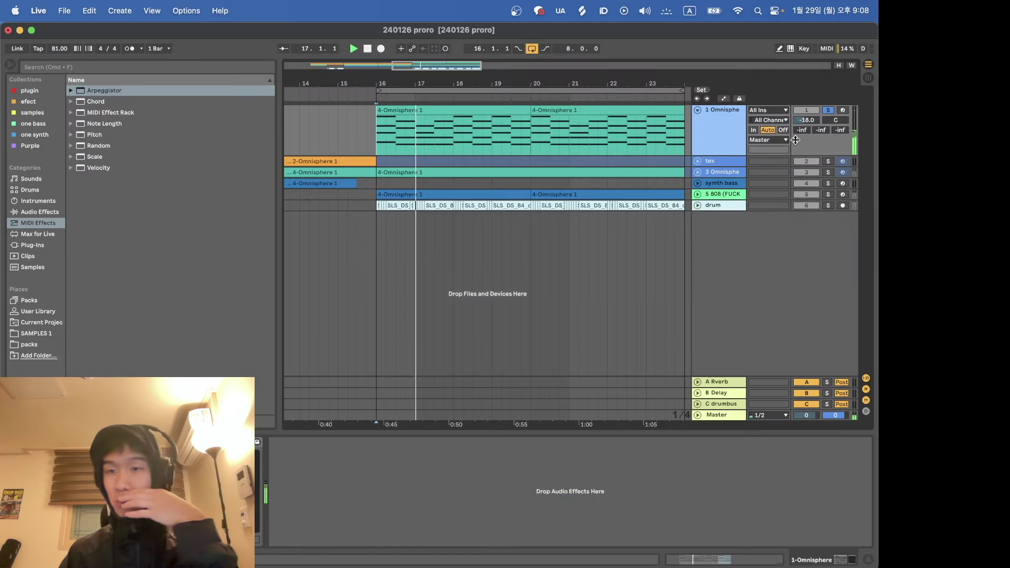
# Step: Unsolo the first track, replay the loop from bar 16, and unfold track 3
pyautogui.click(828, 110)
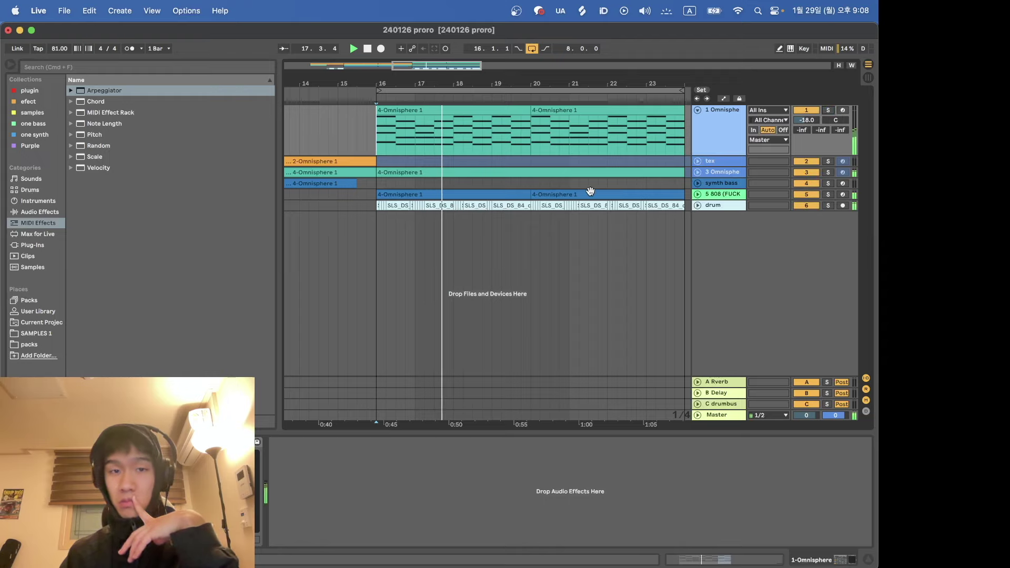
pyautogui.press('space')
pyautogui.press('space')
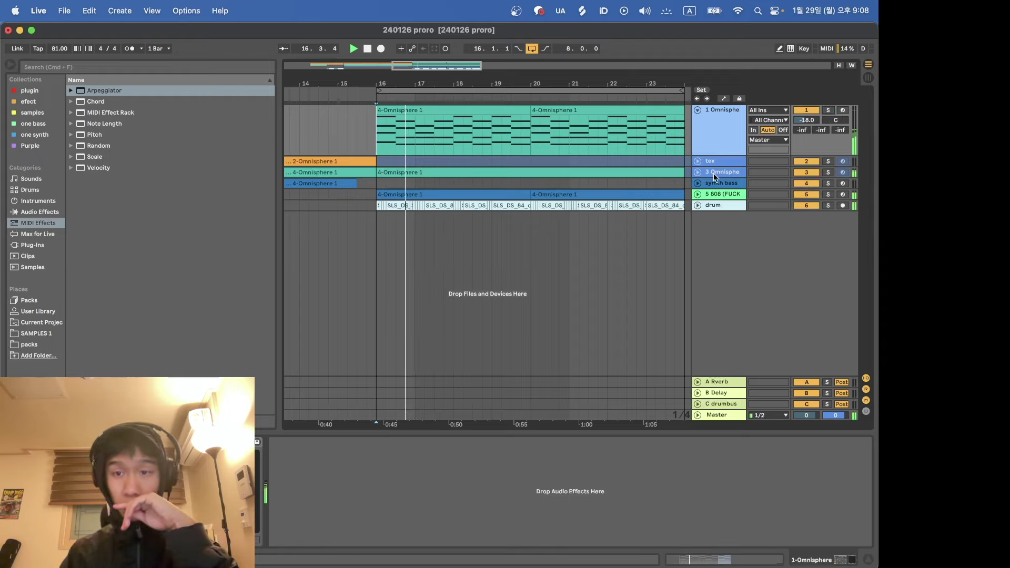
pyautogui.click(698, 173)
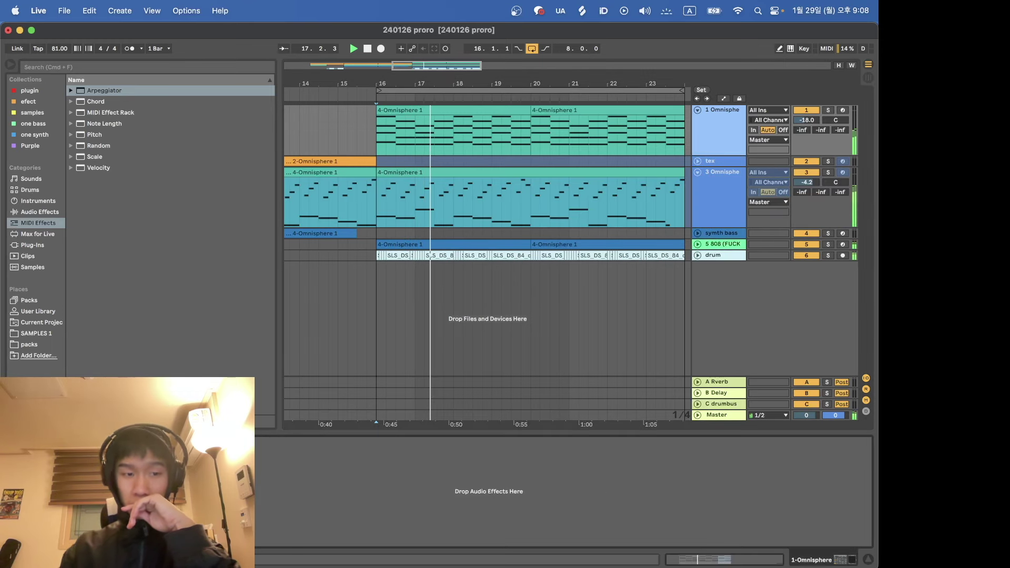
# Step: Reopen the first track's Omnisphere and audition the Infinite Celeste patch from the Keyboards category
pyautogui.press('super+alt+p')
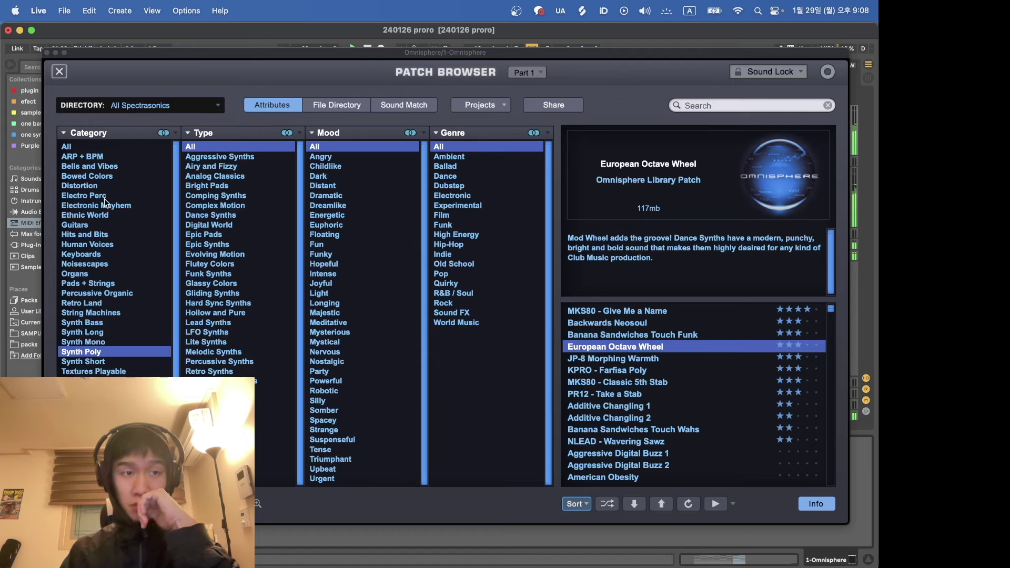
pyautogui.click(93, 256)
pyautogui.click(654, 347)
pyautogui.scroll(-1, 652, 350)
pyautogui.click(652, 348)
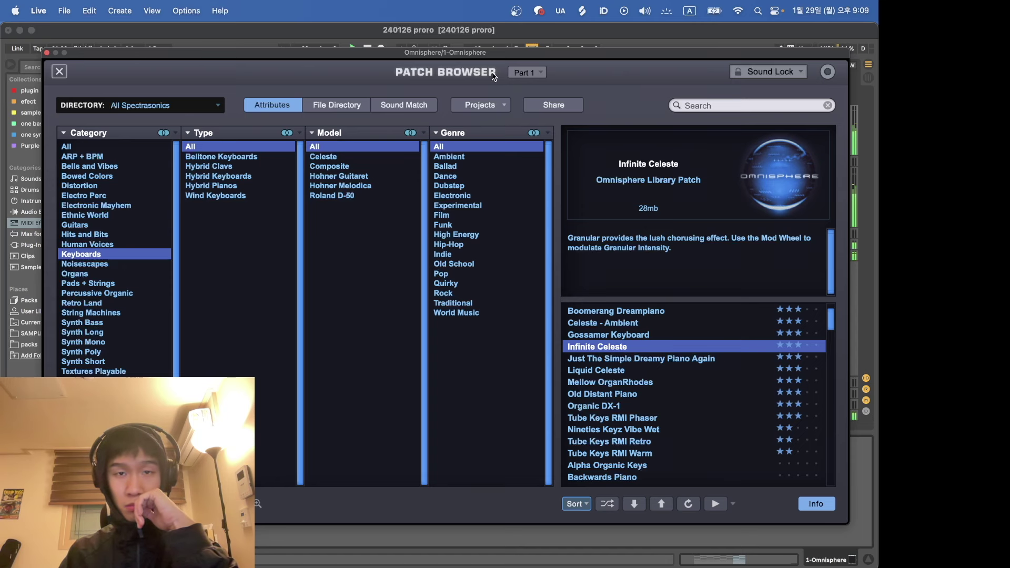
# Step: Move the Omnisphere window off the mixer controls and reset the first track's volume to 0 dB
pyautogui.moveTo(510, 53); pyautogui.dragTo(398, 52)
pyautogui.click(809, 122)
pyautogui.press('Delete')
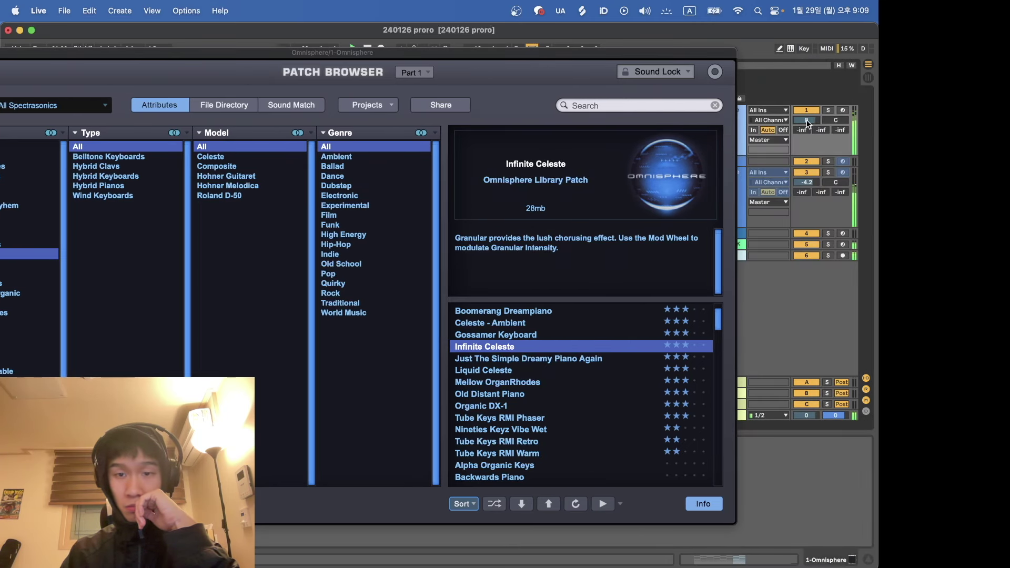
# Step: Audition the Old Distant Piano and Organic DX-1 patches, and set the first track's volume to -7.6 dB
pyautogui.click(577, 392)
pyautogui.scroll(-1, 579, 396)
pyautogui.scroll(-2, 579, 396)
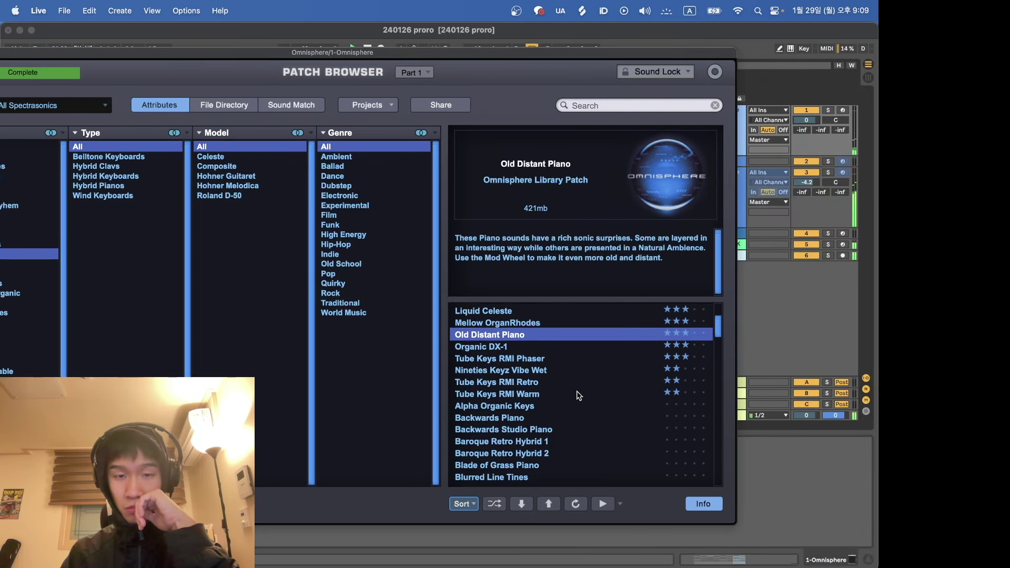
pyautogui.click(511, 349)
pyautogui.moveTo(805, 127)
pyautogui.mouseDown()
pyautogui.moveTo(805, 158)
pyautogui.moveTo(804, 137)
pyautogui.mouseUp()
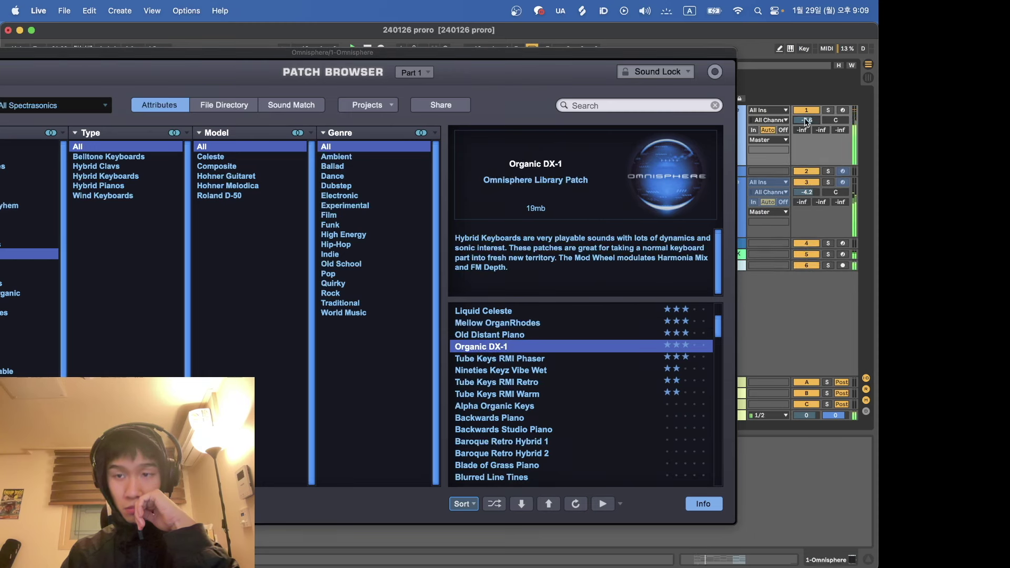
# Step: Audition the Backwards Studio Piano and Blurred Line Tines keyboard patches
pyautogui.scroll(-2, 496, 408)
pyautogui.click(496, 408)
pyautogui.scroll(-2, 496, 408)
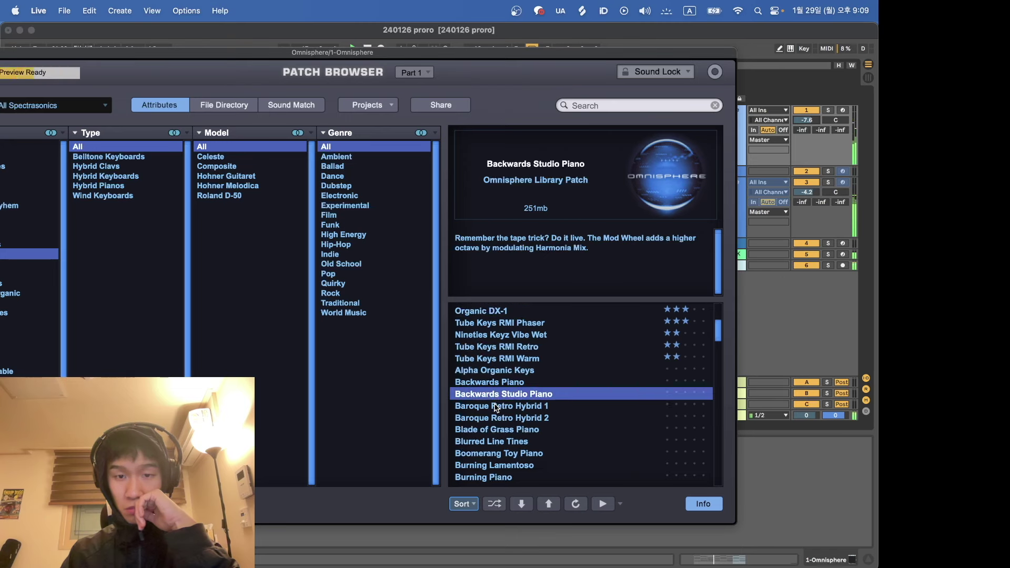
pyautogui.scroll(-2, 496, 408)
pyautogui.click(496, 407)
pyautogui.scroll(-7, 496, 408)
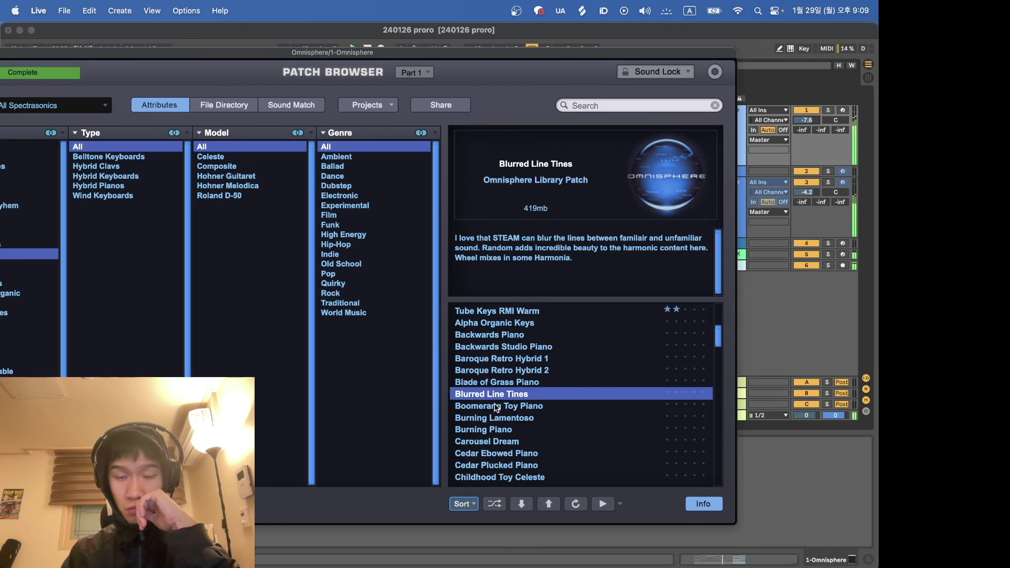
# Step: Audition the Childhood Toy Celeste and Dream of the Mystic Rhodes patches
pyautogui.click(496, 408)
pyautogui.scroll(-5, 495, 407)
pyautogui.click(496, 408)
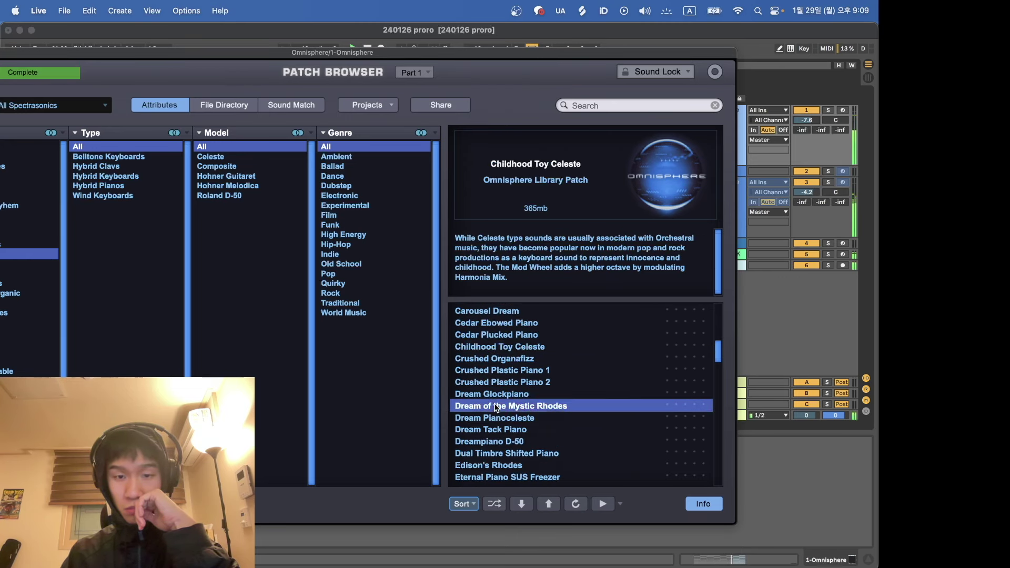
pyautogui.scroll(-2, 496, 408)
# Step: Audition Dreampiano D-50 and Eternal Piano SUS Freezer, and rate Eternal Piano SUS Freezer three stars
pyautogui.click(503, 414)
pyautogui.scroll(-3, 504, 414)
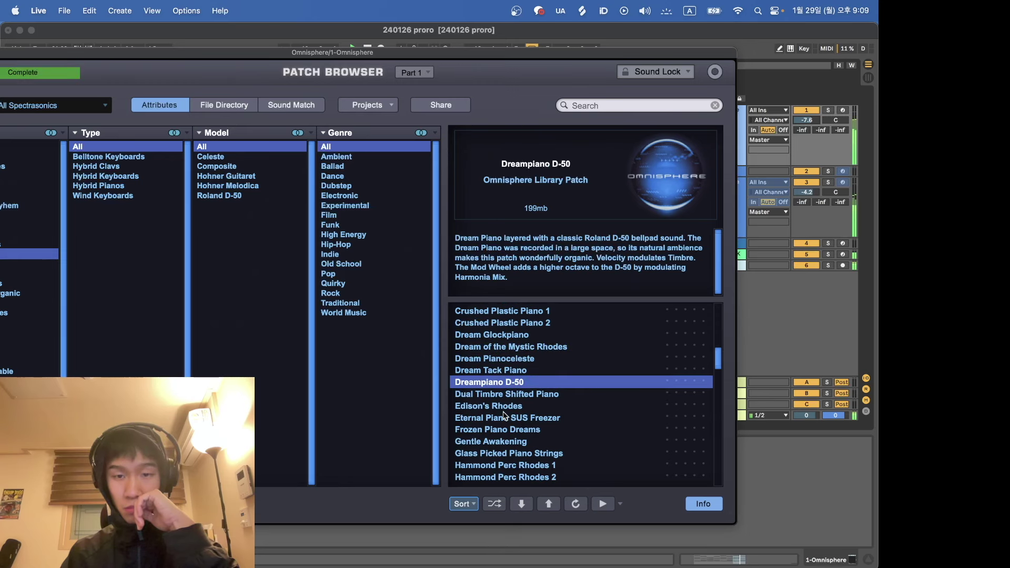
pyautogui.click(503, 413)
pyautogui.scroll(-5, 503, 413)
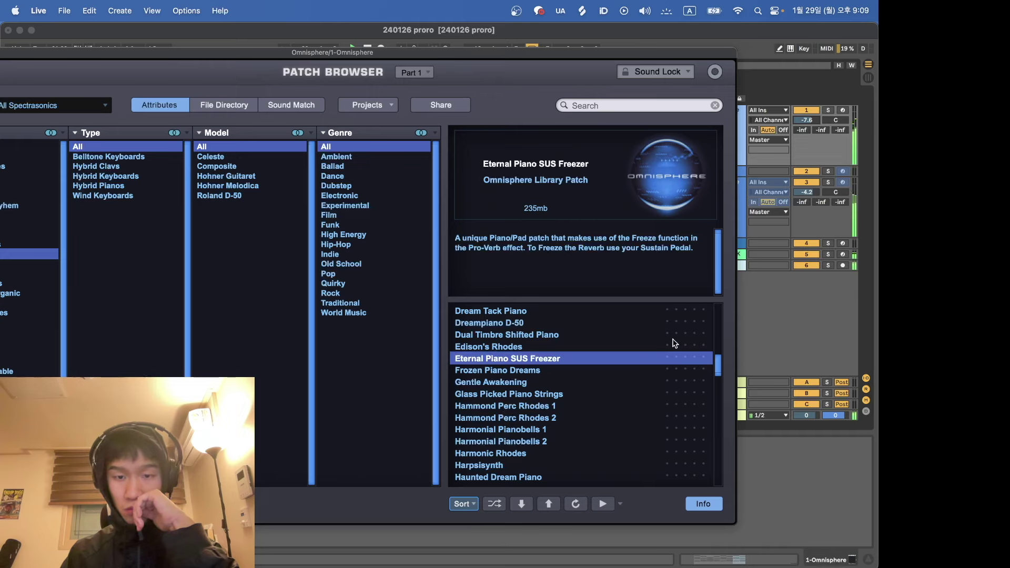
# Step: Audition the Gentle Awakening, Harmonial Pianobells 1 and Harmonic Rhodes keyboard patches
pyautogui.click(566, 383)
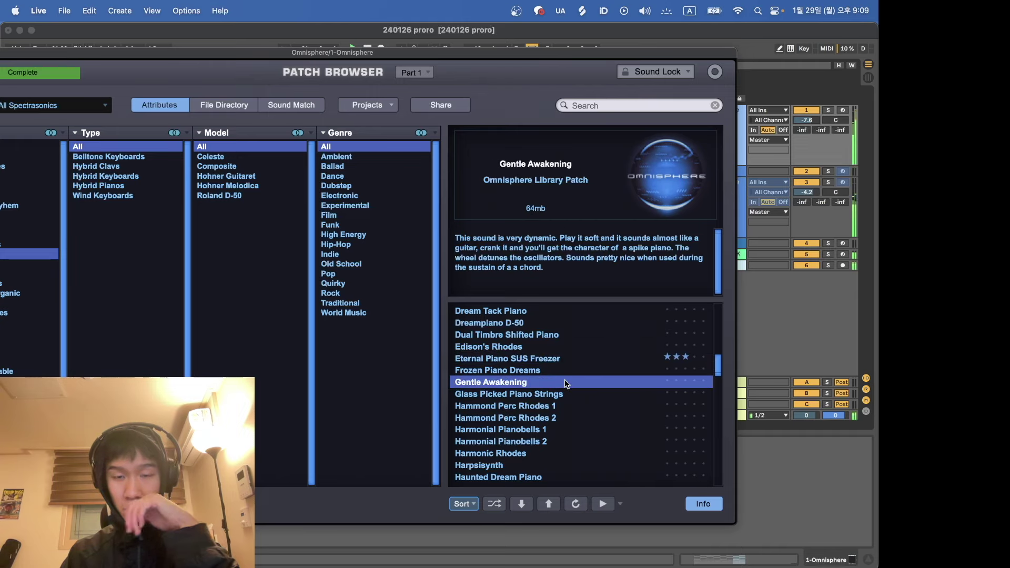
pyautogui.scroll(-4, 565, 383)
pyautogui.click(564, 382)
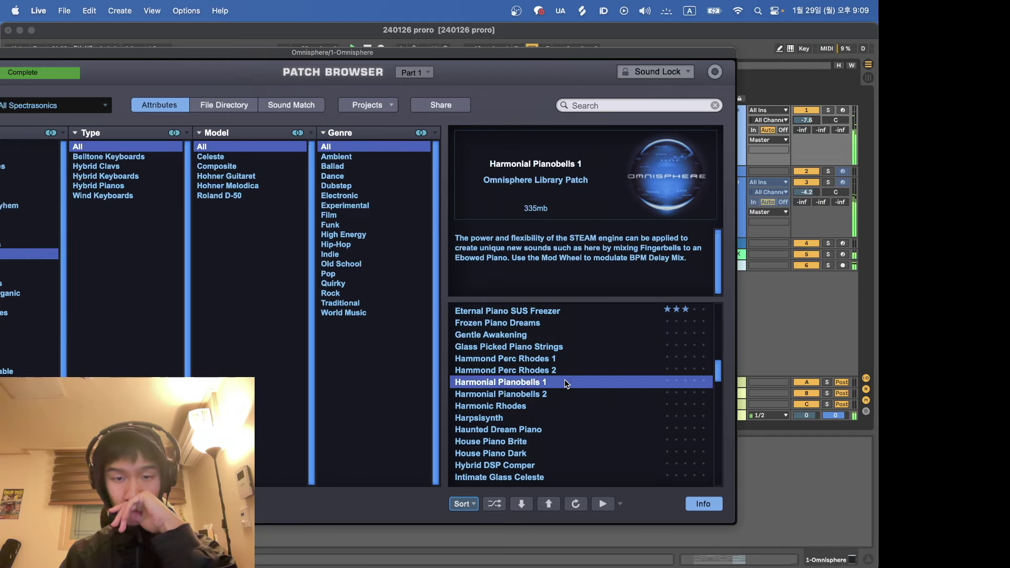
pyautogui.click(565, 370)
pyautogui.scroll(-3, 567, 370)
pyautogui.click(566, 370)
pyautogui.scroll(-2, 567, 370)
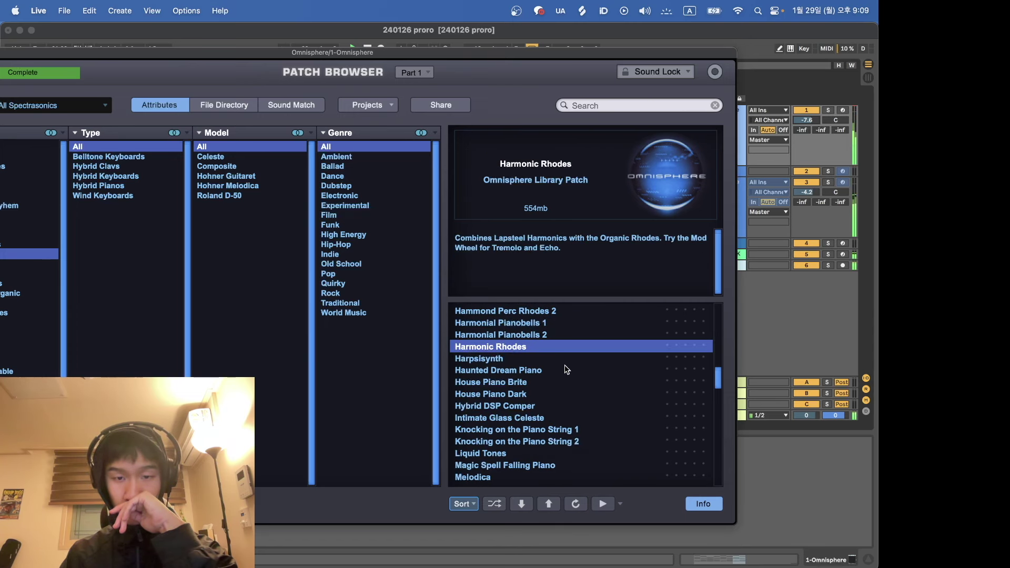
# Step: Close the Omnisphere window, deactivate the first Omnisphere track, and collapse the first and third tracks
pyautogui.moveTo(421, 53); pyautogui.dragTo(515, 52)
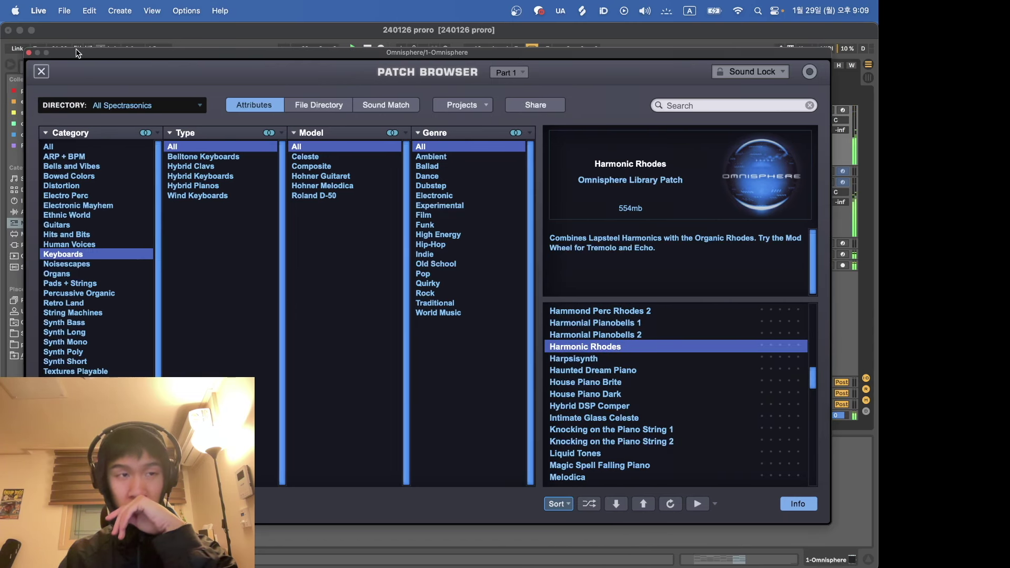
pyautogui.click(29, 53)
pyautogui.click(803, 110)
pyautogui.click(697, 182)
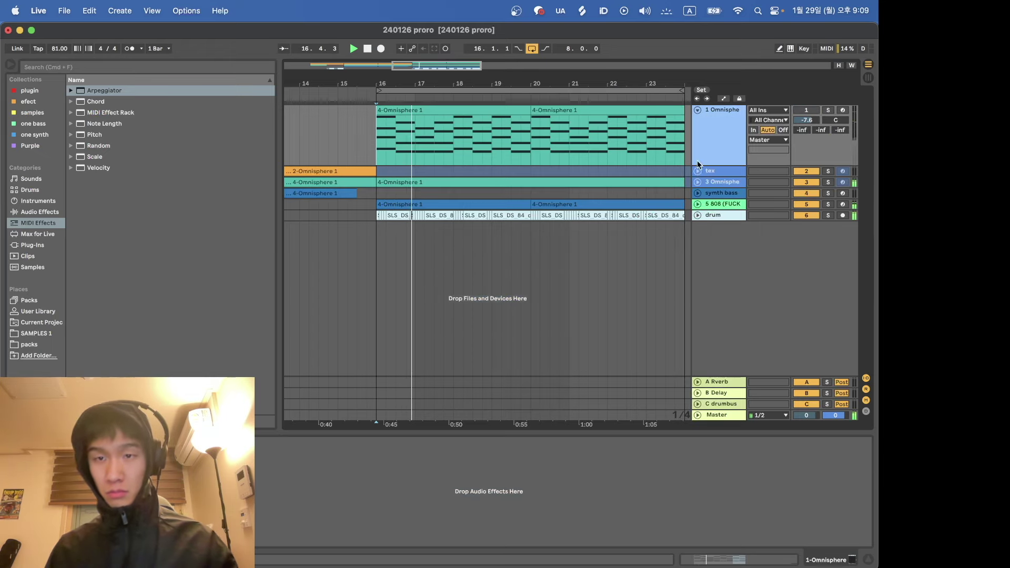
pyautogui.click(697, 110)
# Step: Save the project, and stop playback with the insert point at bar 16
pyautogui.click(415, 245)
pyautogui.press('super+s')
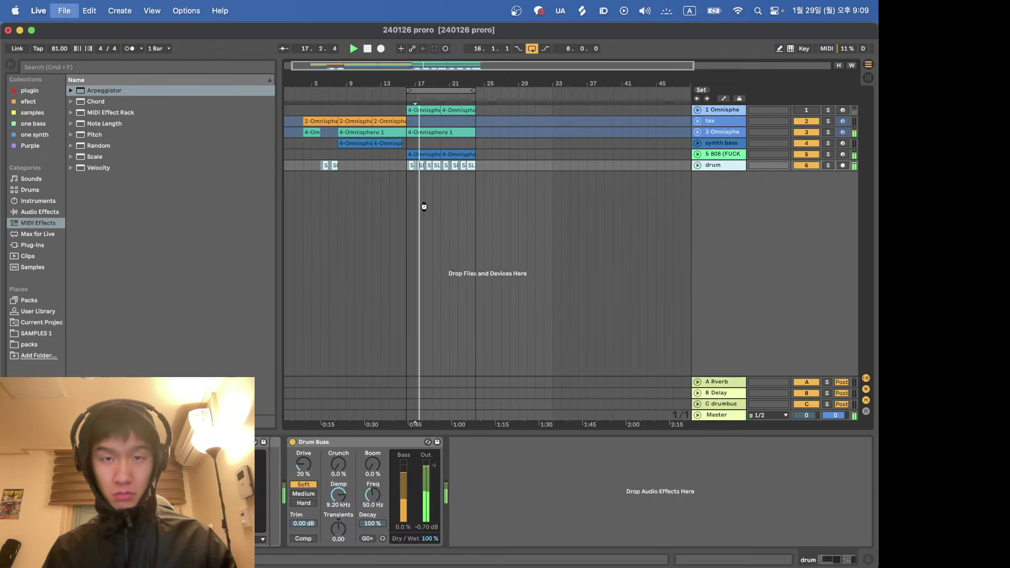
pyautogui.click(407, 196)
pyautogui.press('space')
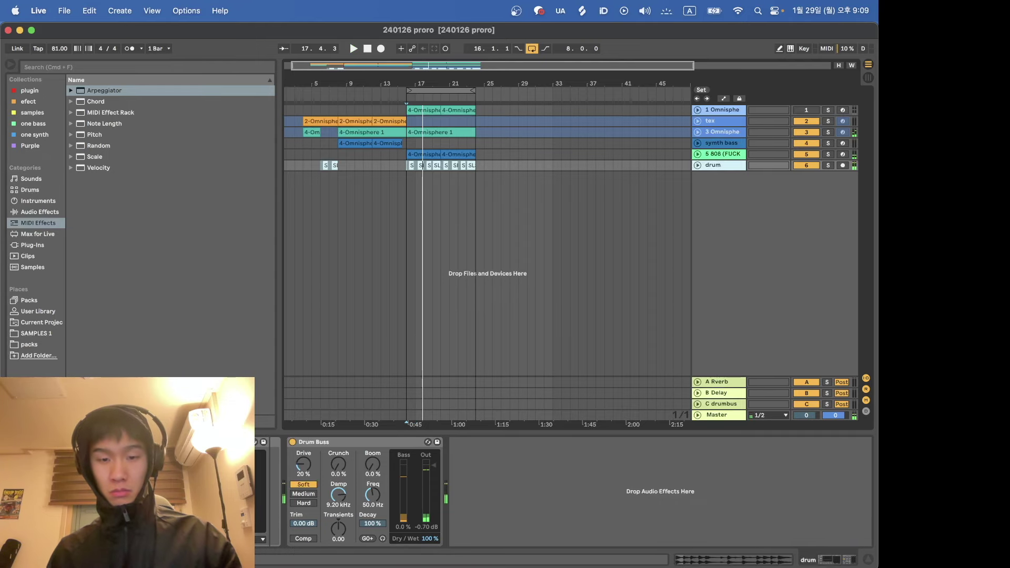
# Step: Switch to Splice and search the samples for "vox"
pyautogui.click(441, 551)
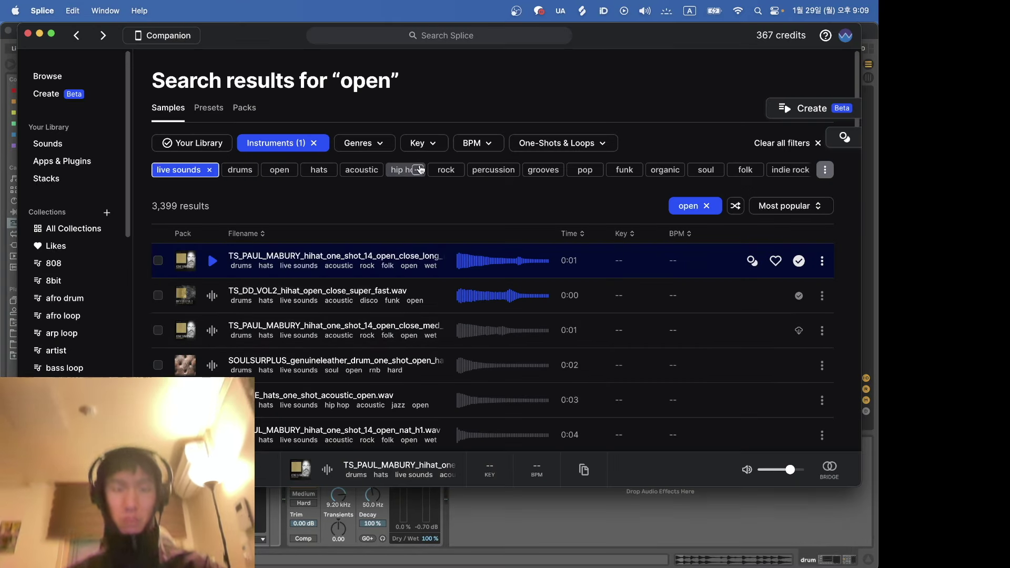
pyautogui.click(447, 37)
pyautogui.write('vox')
pyautogui.press('Return')
pyautogui.moveTo(235, 36); pyautogui.dragTo(236, 74)
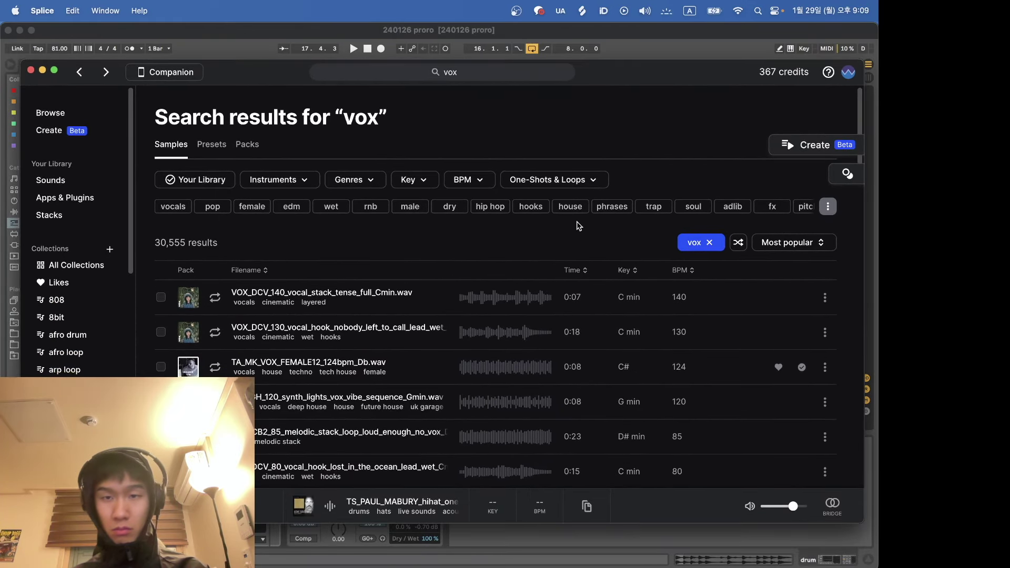
# Step: Filter the vox samples to a tempo range of 80 to 90 BPM
pyautogui.click(553, 180)
pyautogui.click(463, 180)
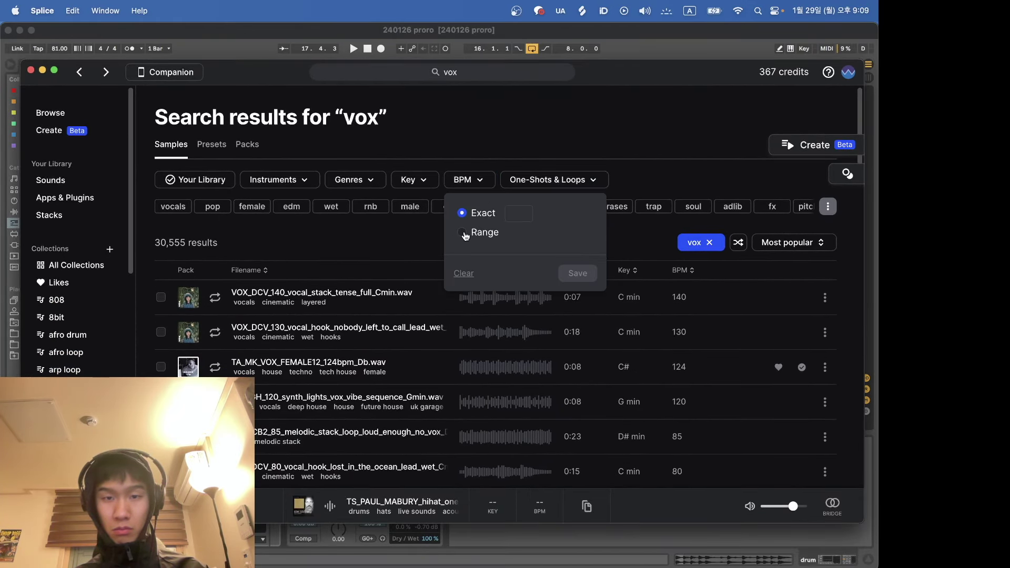
pyautogui.write('90')
pyautogui.press('Return')
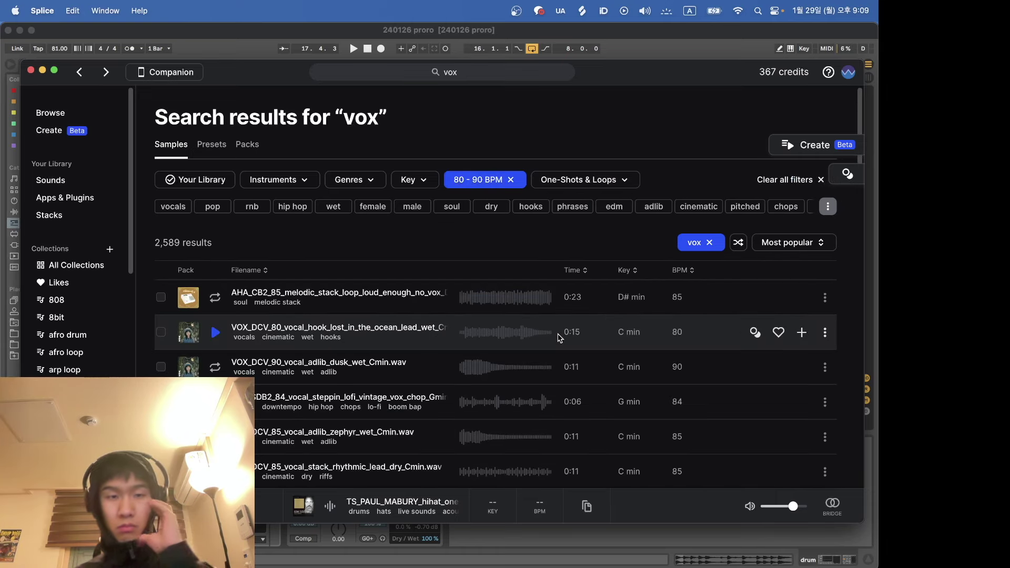
# Step: Sort the vox samples randomly and preview the first few, including cvc_vox_90_answer_Gm and VOX_AVP_89_vocal_phrase_wet_tanto_amor_F#
pyautogui.press('Down')
pyautogui.click(792, 243)
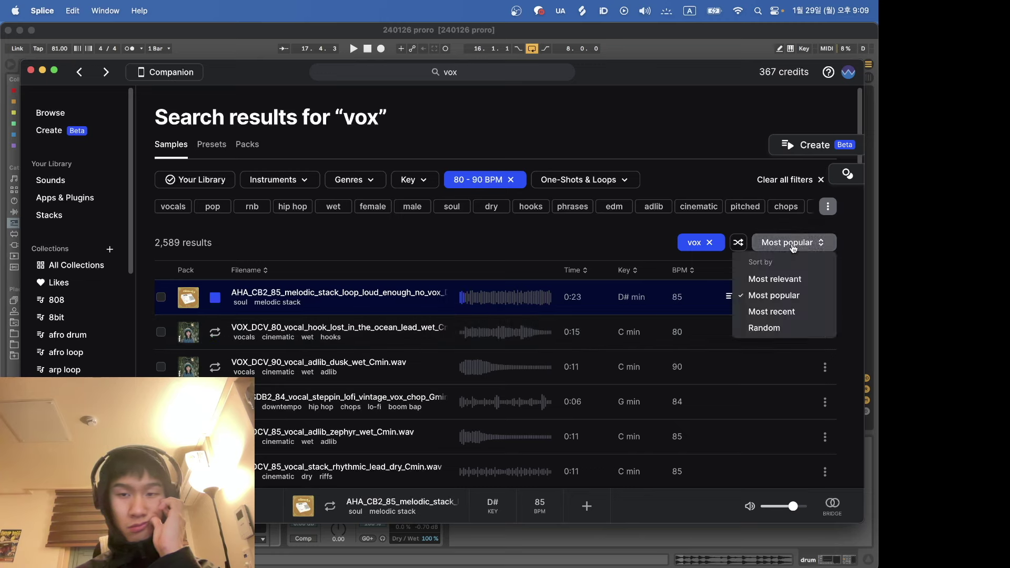
pyautogui.click(766, 329)
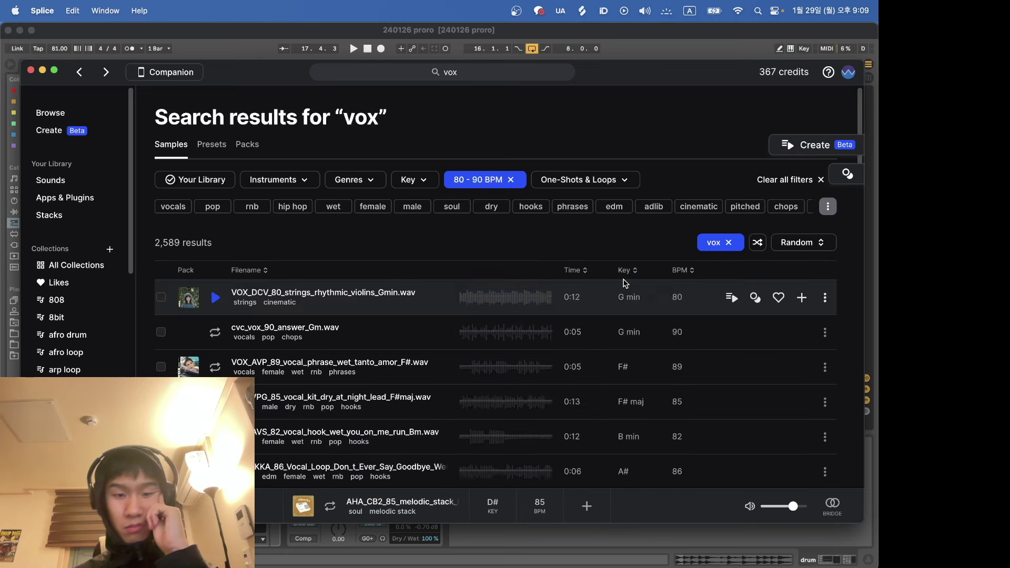
pyautogui.press('Down')
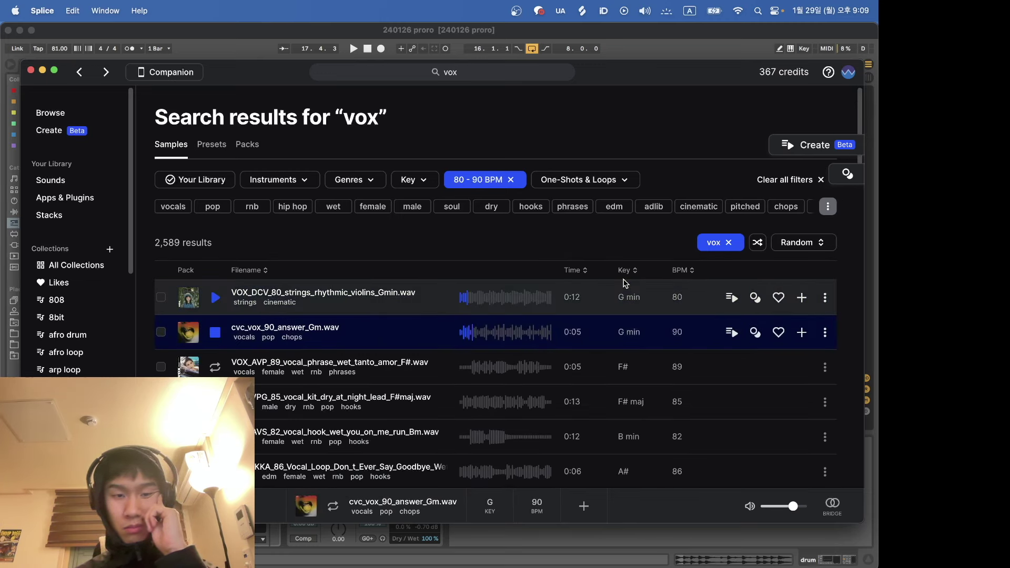
pyautogui.press('Down')
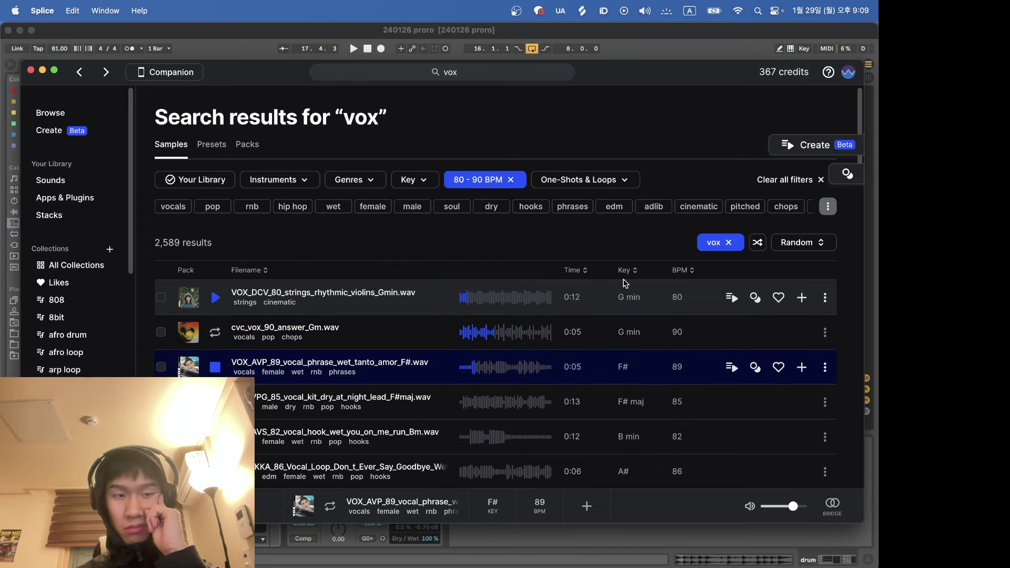
# Step: Narrow the vox samples to the vocals and soul tags, and preview the first three through intro_vox_copy_.wav
pyautogui.click(173, 206)
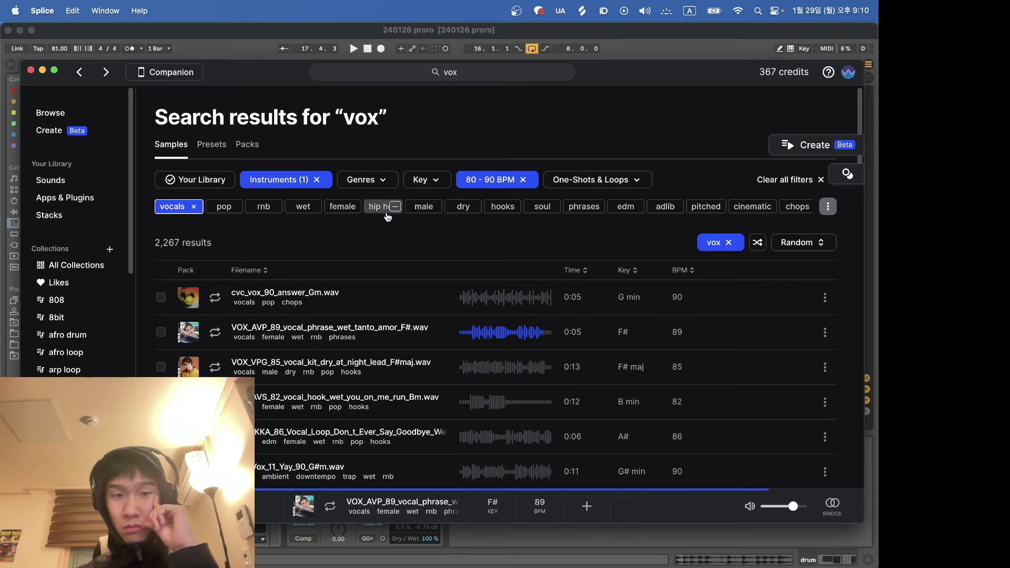
pyautogui.click(540, 206)
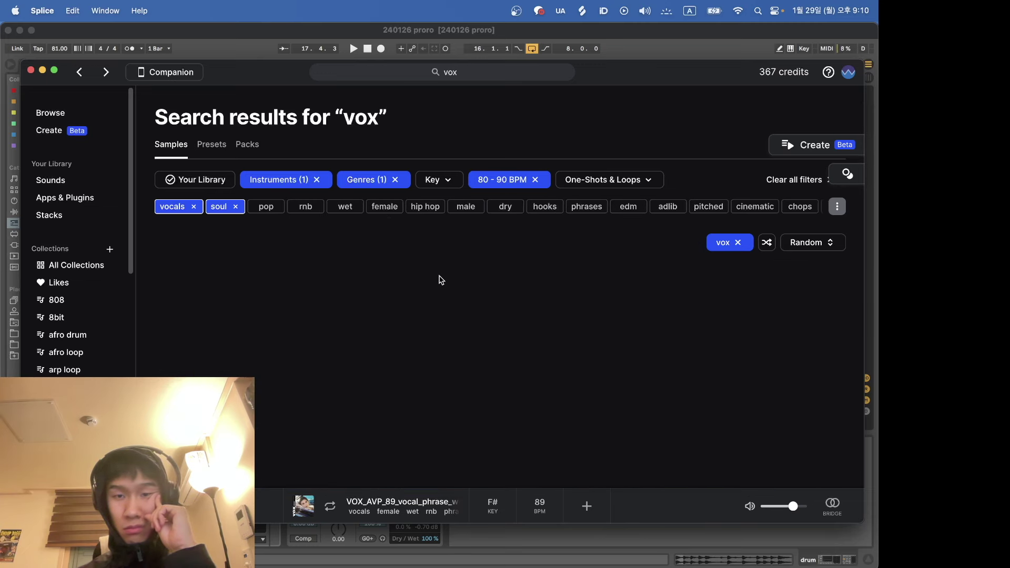
pyautogui.press('Down')
pyautogui.press('Down')
pyautogui.press('Down')
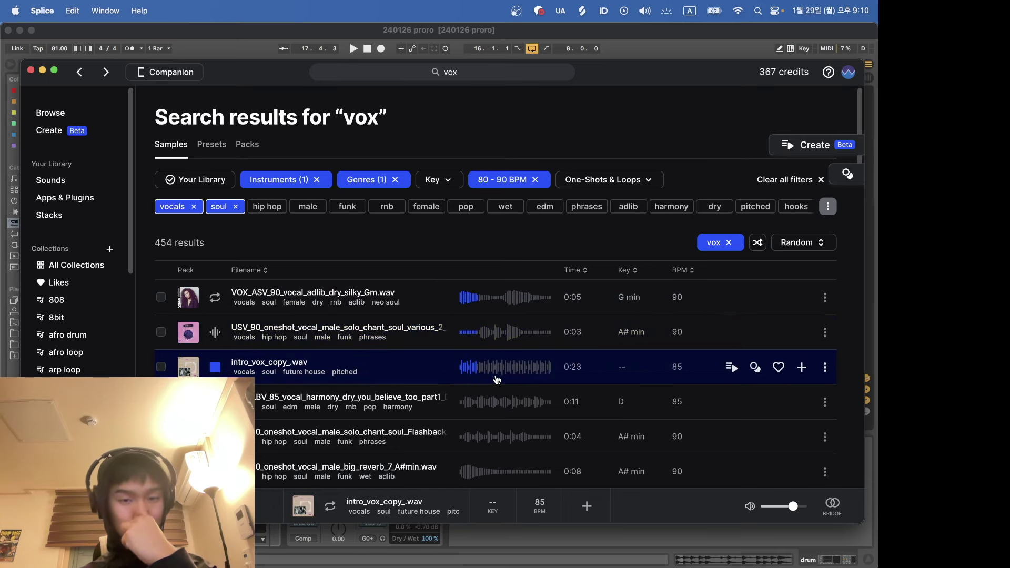
# Step: Start the song from bar 16 in Live, and preview Splice's you_believe_too harmony and the Flashback, big_reverb_7 and BornLove vocals against it
pyautogui.click(487, 541)
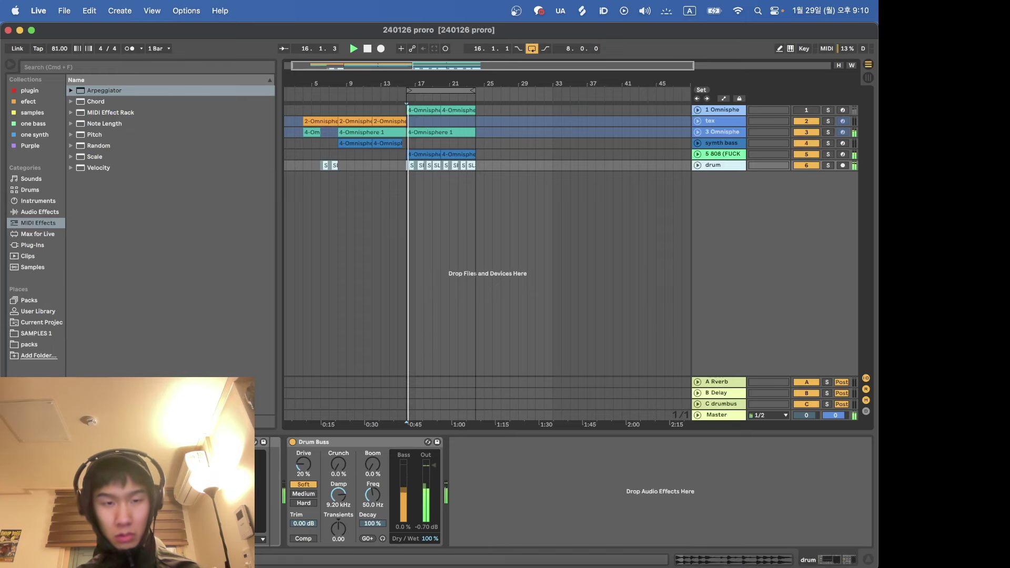
pyautogui.click(445, 552)
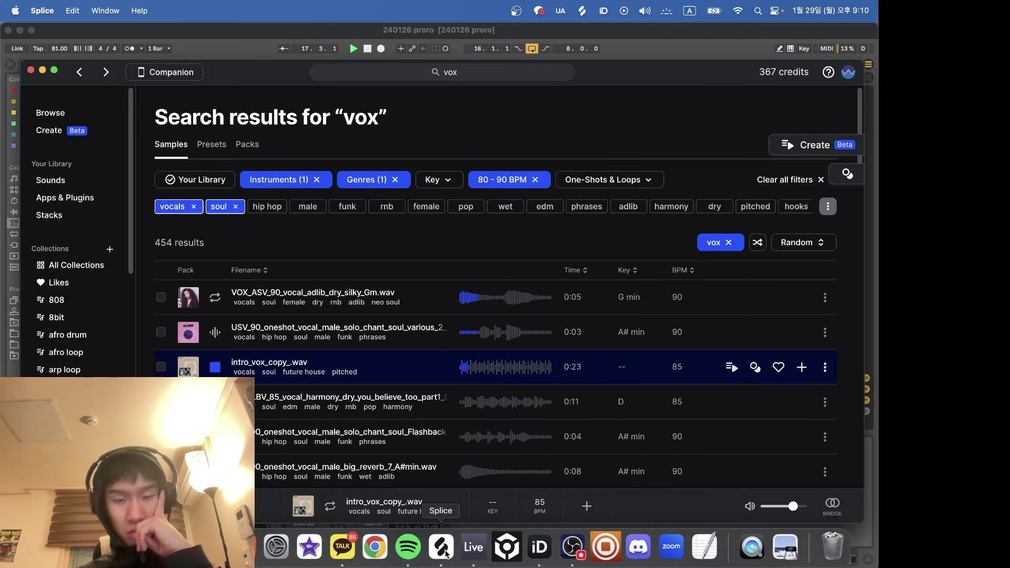
pyautogui.press('Down')
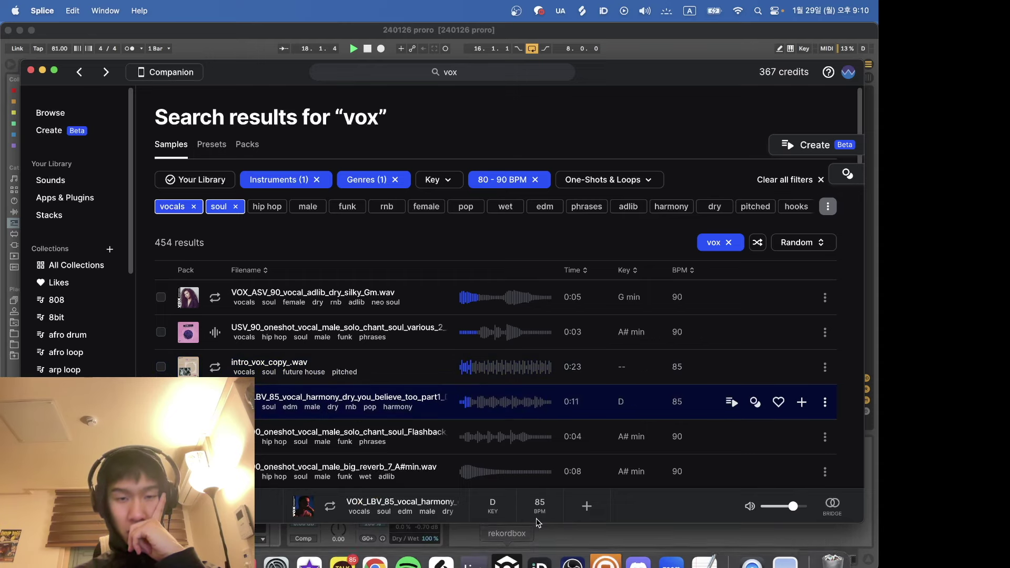
pyautogui.scroll(-1, 559, 403)
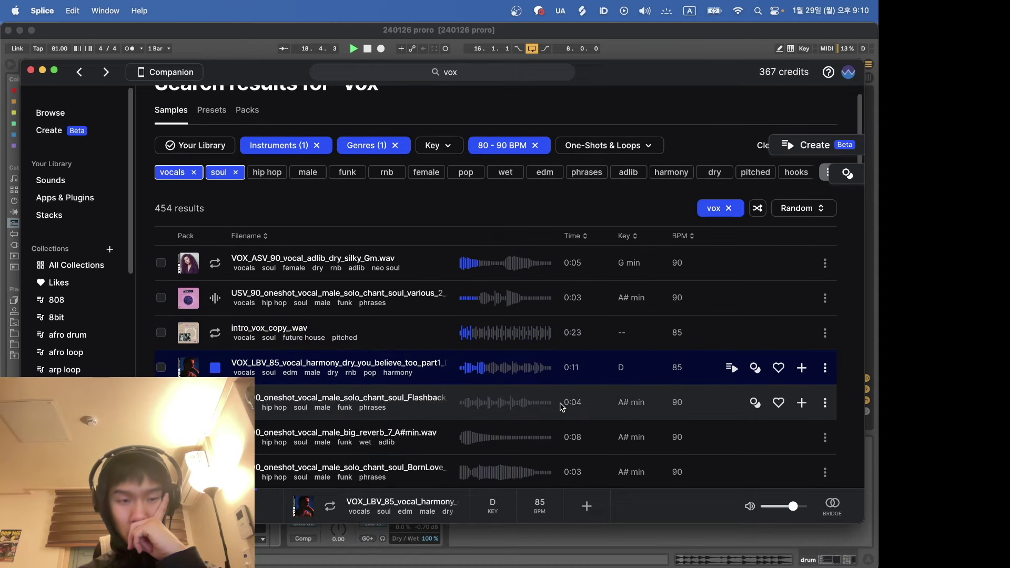
pyautogui.press('Down')
pyautogui.scroll(-1, 560, 403)
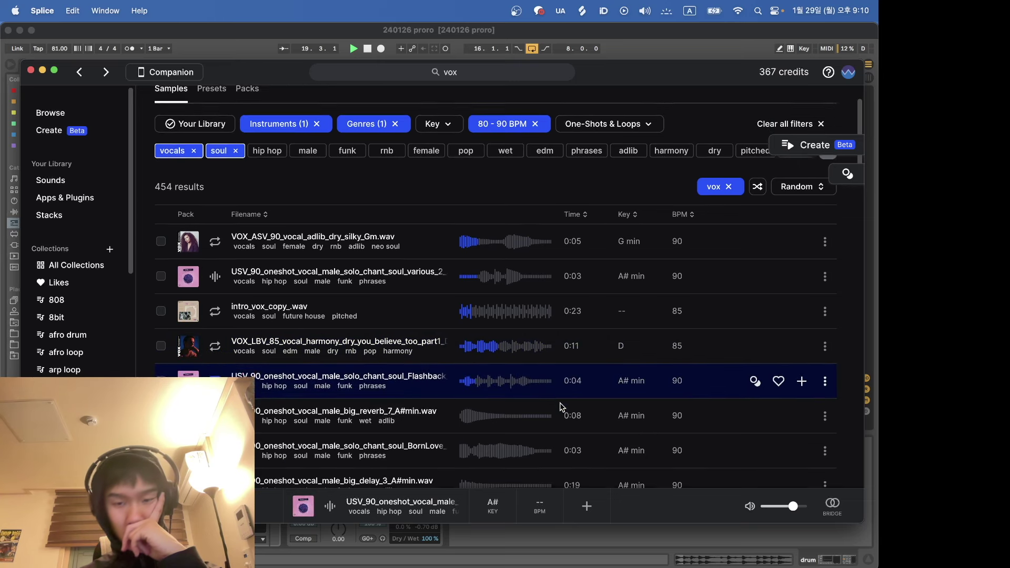
pyautogui.press('Down')
pyautogui.press('Down')
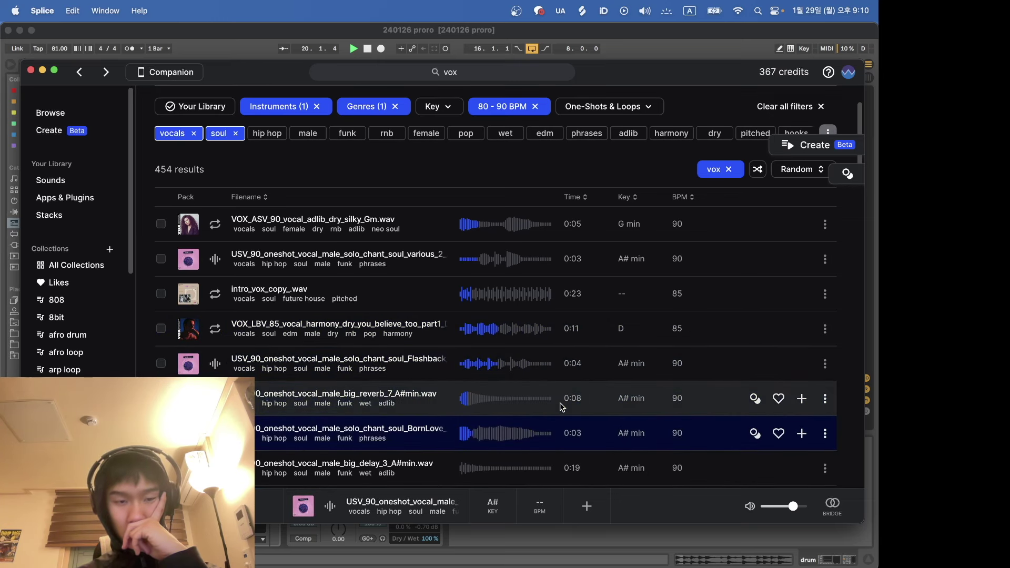
# Step: Preview the big_delay_3, solo_chant_soul_4 and VOX_RSV_80_vocal_stax_ooo_gets_higher_Fm vocal samples against the playing song
pyautogui.scroll(-2, 561, 407)
pyautogui.press('Down')
pyautogui.press('Down')
pyautogui.scroll(-1, 561, 407)
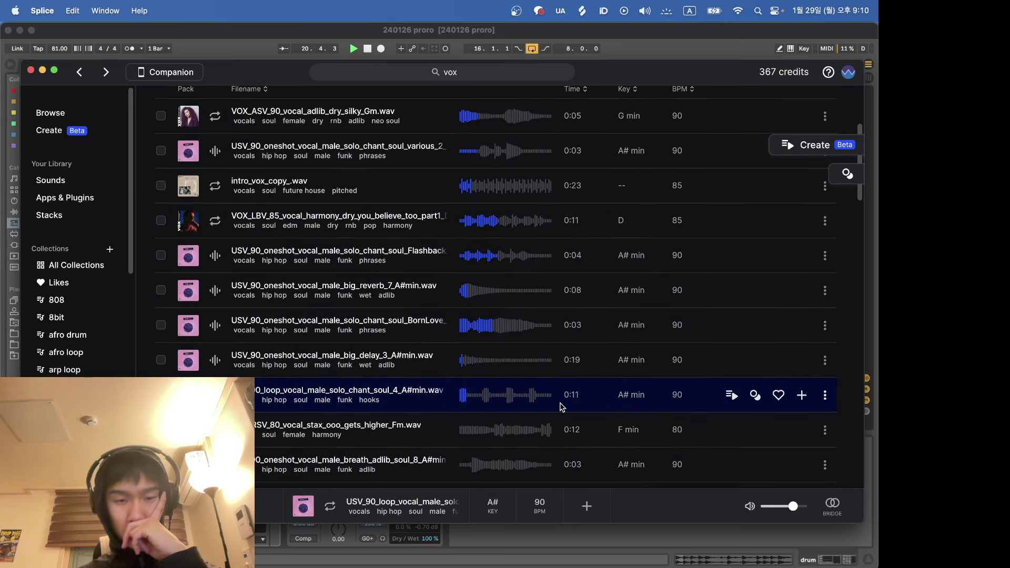
pyautogui.press('Down')
pyautogui.scroll(-1, 561, 407)
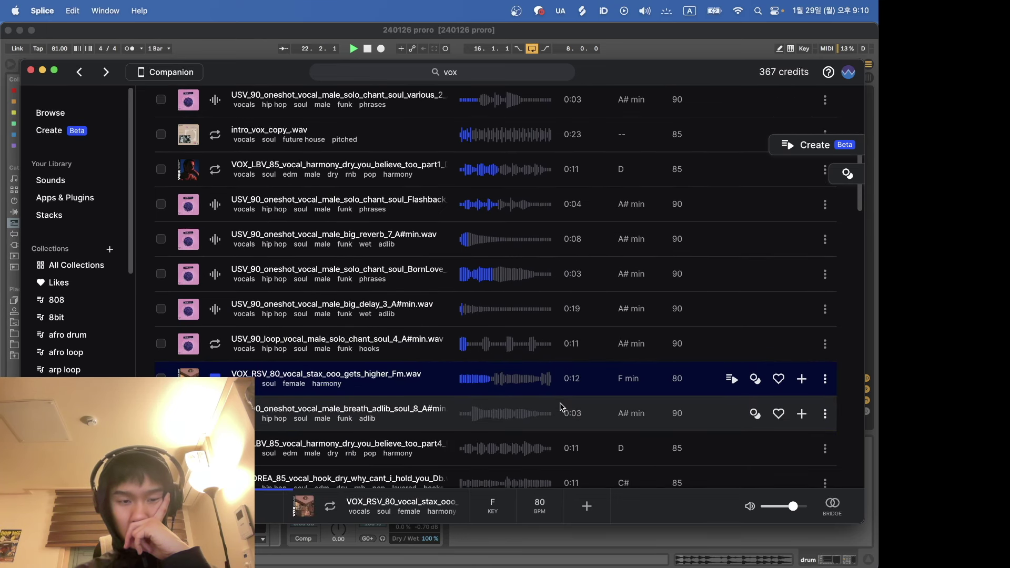
# Step: Add VOX_RSV_80_vocal_stax_ooo_gets_higher_Fm.wav to the Splice library
pyautogui.click(814, 380)
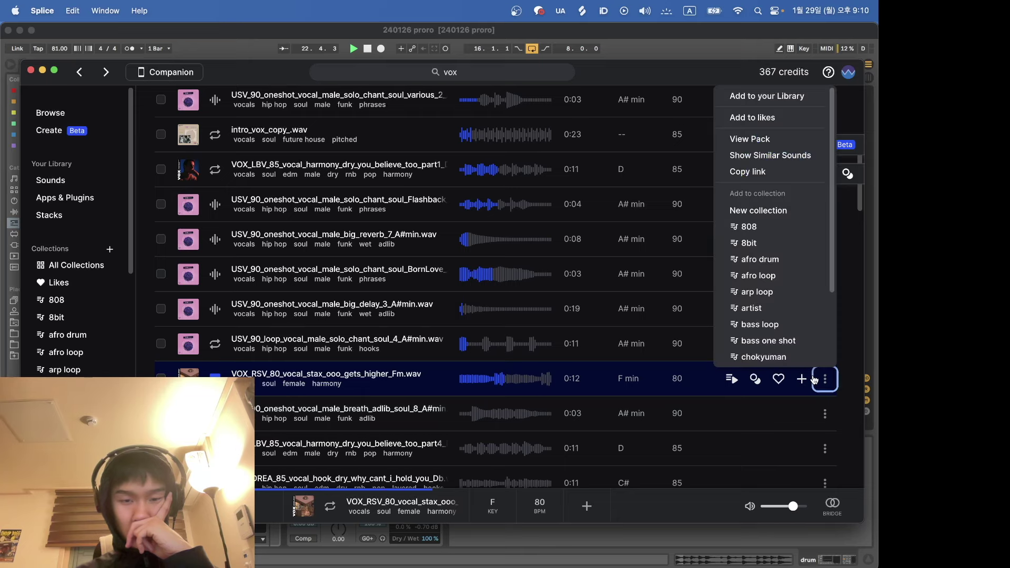
pyautogui.click(801, 380)
pyautogui.click(802, 379)
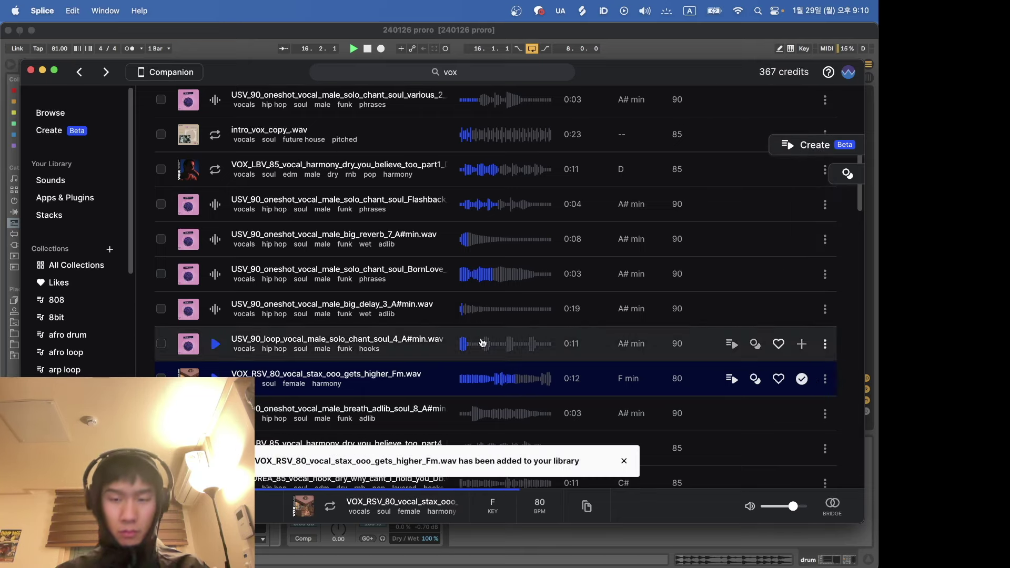
# Step: Return to Live, place the stax_ooo_gets_higher vocal on a new audio track at bar 16, and open its clip view
pyautogui.press('super+Tab')
pyautogui.moveTo(404, 251); pyautogui.dragTo(404, 251)
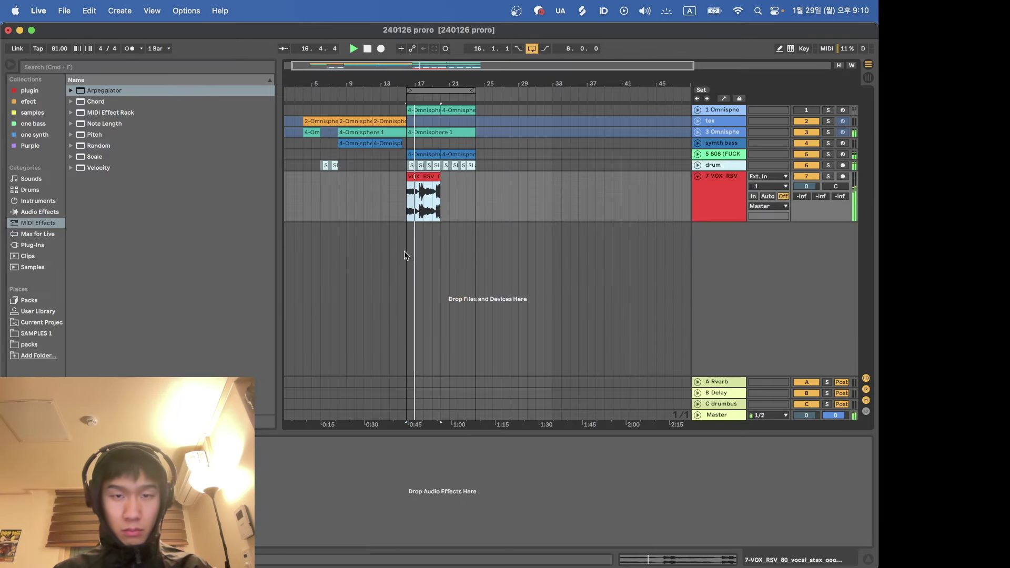
pyautogui.scroll(5, 424, 182)
pyautogui.doubleClick(424, 176)
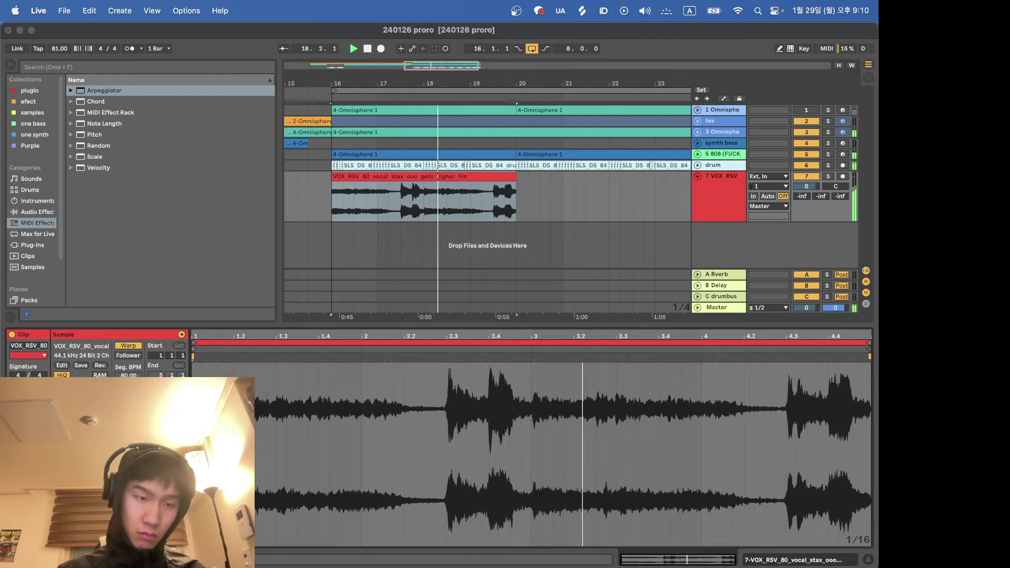
# Step: Replay the vocal clip from bar 16, listen to its track soloed, and lift the solo
pyautogui.hotkey('shift', 'Tab')
pyautogui.click(332, 207)
pyautogui.click(333, 209)
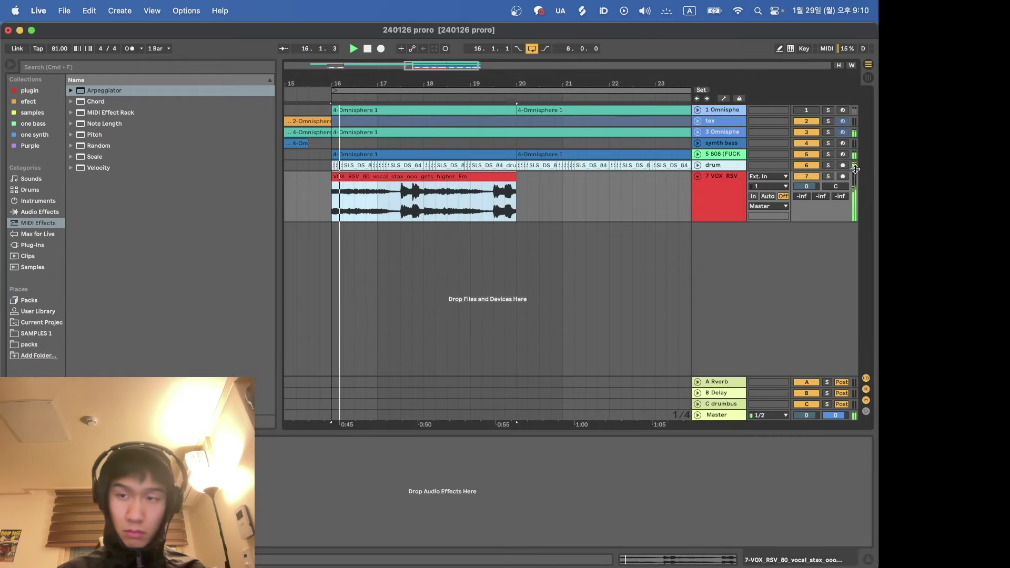
pyautogui.click(829, 176)
pyautogui.doubleClick(485, 188)
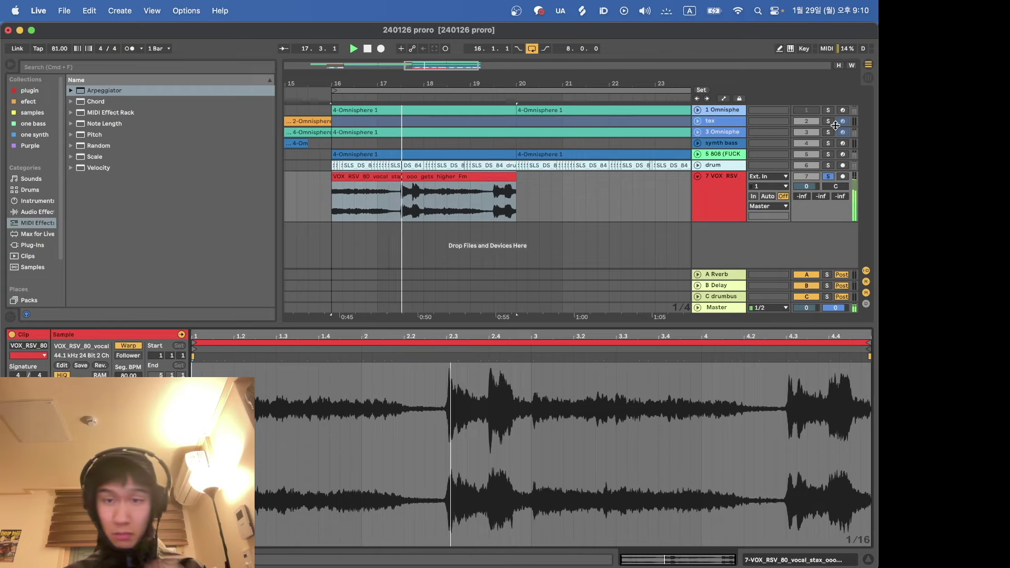
pyautogui.click(828, 176)
# Step: Replay the vocal clip within the full mix from bar 16 while viewing its waveform
pyautogui.hotkey('shift', 'Tab')
pyautogui.click(333, 205)
pyautogui.doubleClick(361, 177)
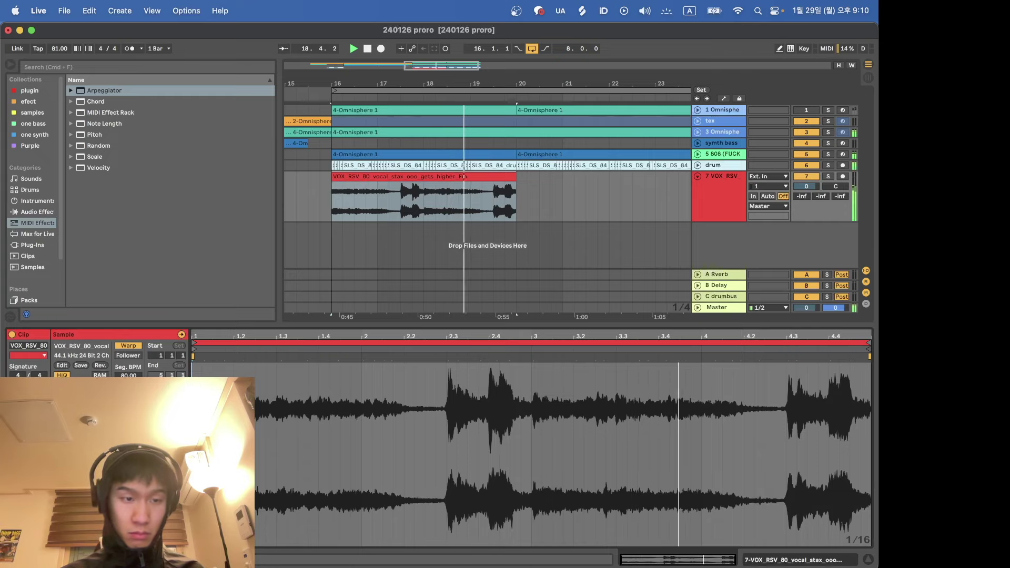
pyautogui.press('space')
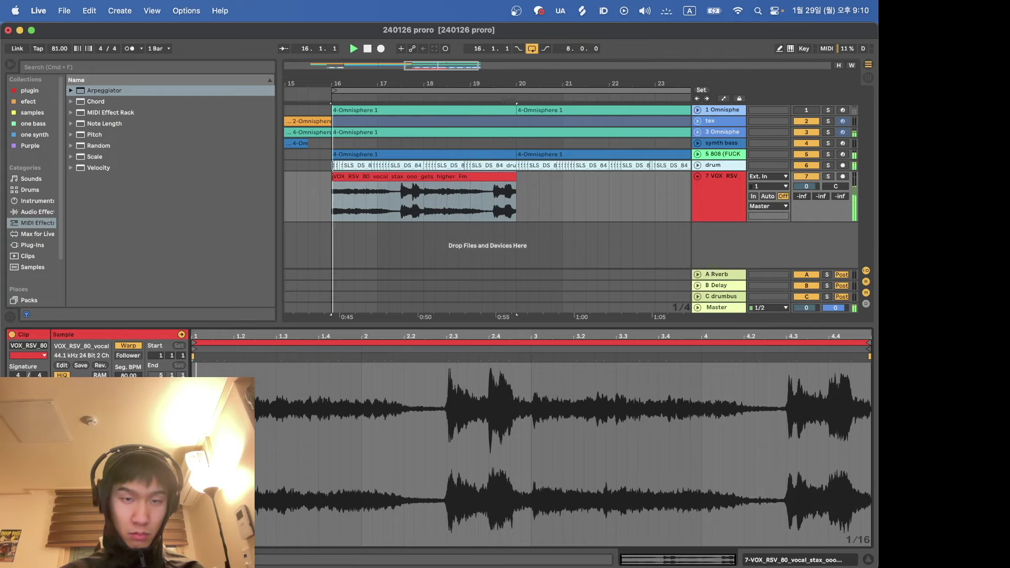
# Step: Delete the vocal clip from the new audio track and put the insert point back at bar 16
pyautogui.hotkey('shift', 'Tab')
pyautogui.scroll(-3, 492, 221)
pyautogui.moveTo(492, 220); pyautogui.dragTo(375, 204)
pyautogui.press('Delete')
pyautogui.click(409, 203)
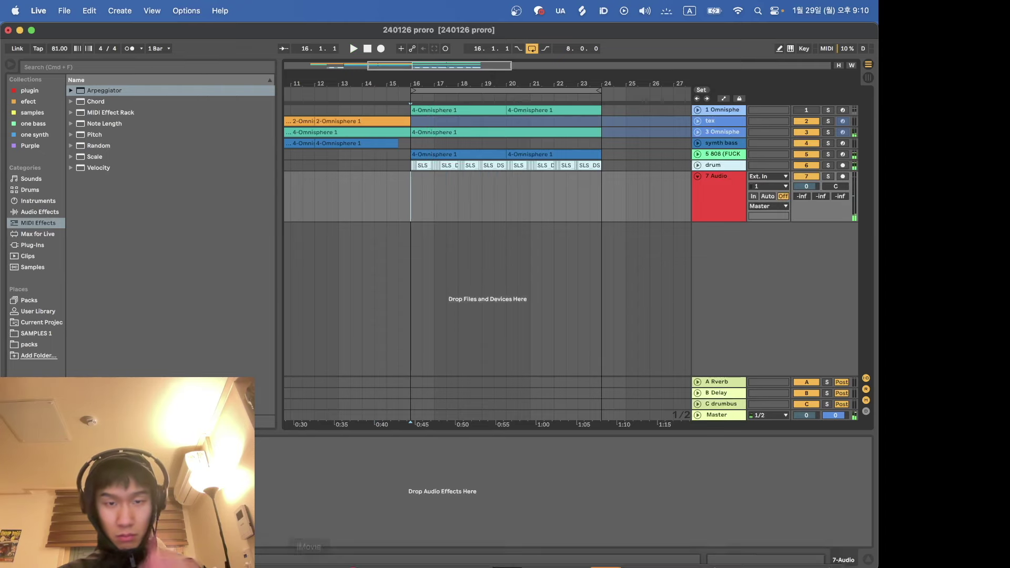
# Step: Switch to Splice and audition the following vox results down to VOX_RSV_90_vocal_adlib_sideways_mm_yeah_aoh_Dm.wav
pyautogui.click(441, 564)
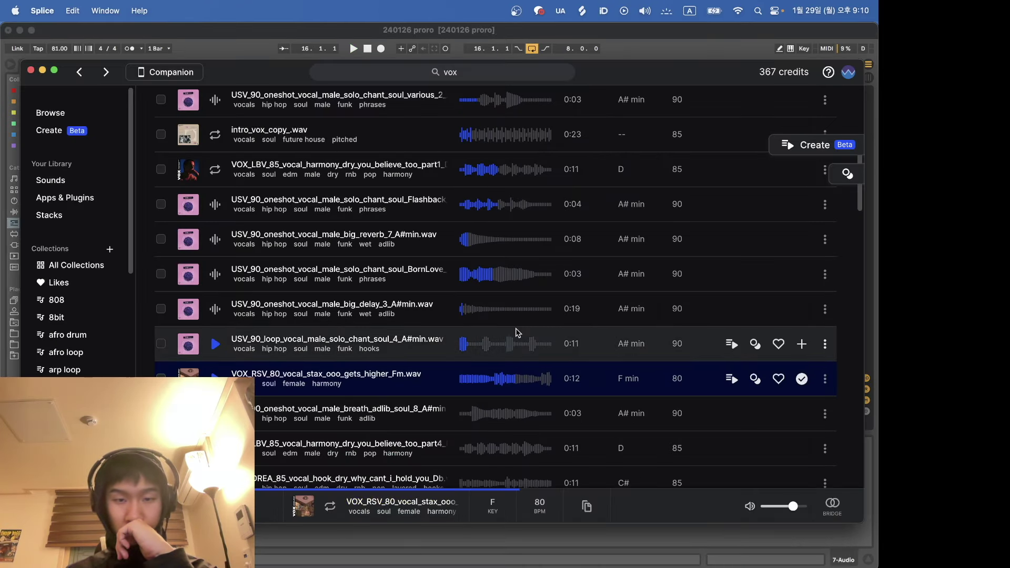
pyautogui.press('Down')
pyautogui.press('Down')
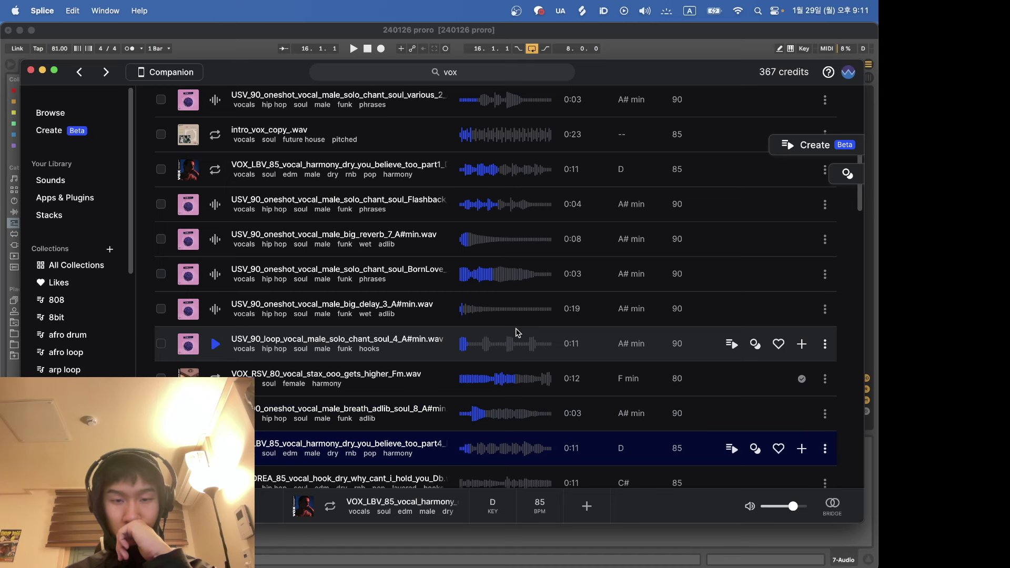
pyautogui.press('Down')
pyautogui.scroll(-5, 518, 334)
pyautogui.press('Down')
pyautogui.press('Down')
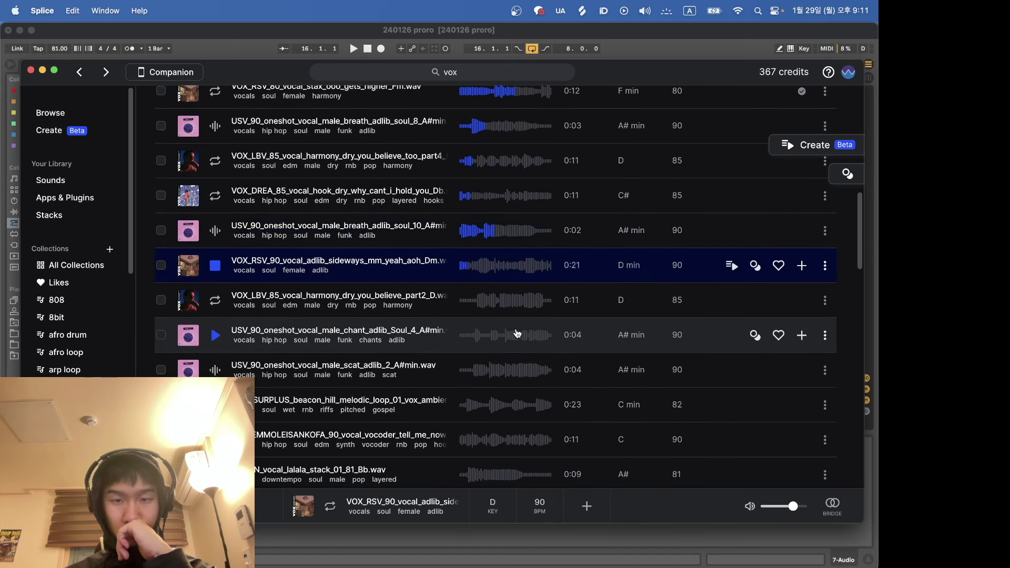
# Step: Play the Live set from bar 16 to compare it with the adlib_sideways vocal, and add that sample to the Splice library
pyautogui.click(466, 532)
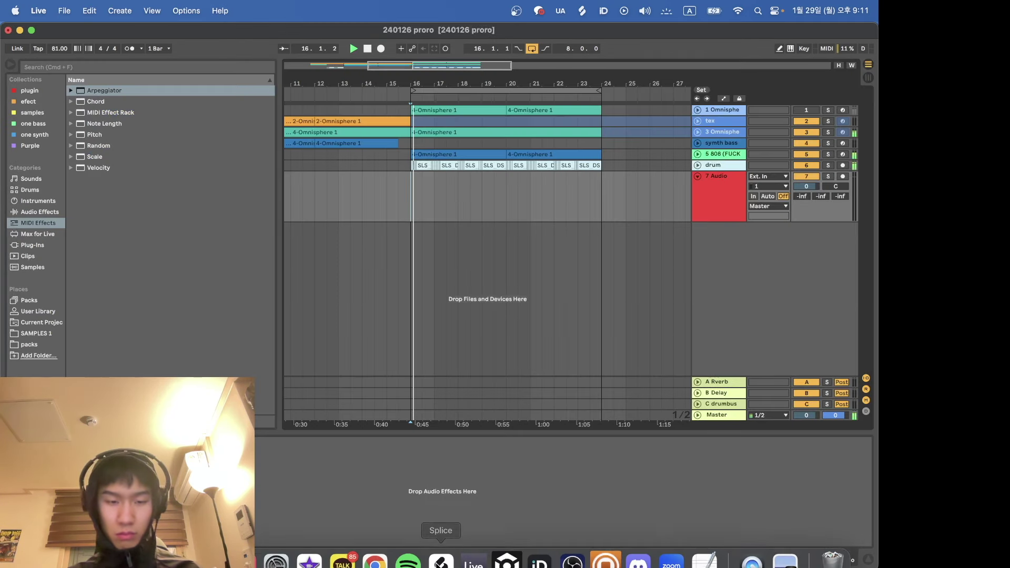
pyautogui.click(436, 550)
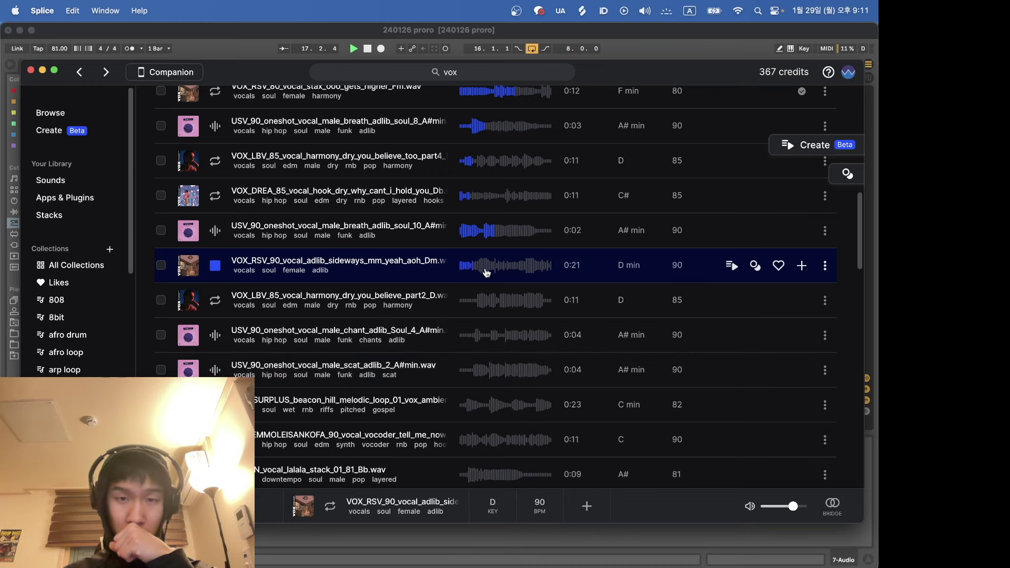
pyautogui.click(802, 265)
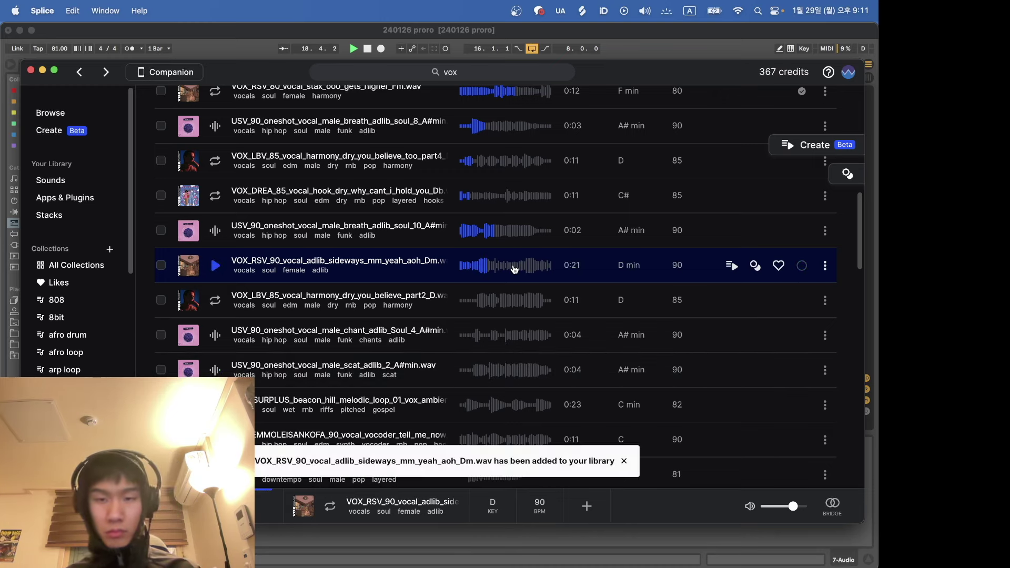
# Step: Place the adlib_sideways_mm_yeah_aoh vocal on Live's empty audio track at bar 16 and open its clip view
pyautogui.moveTo(515, 270)
pyautogui.mouseDown()
pyautogui.moveTo(451, 252)
pyautogui.moveTo(259, 293)
pyautogui.moveTo(316, 395)
pyautogui.moveTo(340, 492)
pyautogui.moveTo(337, 480)
pyautogui.mouseUp()
pyautogui.press('super+Tab')
pyautogui.click(387, 326)
pyautogui.moveTo(375, 565)
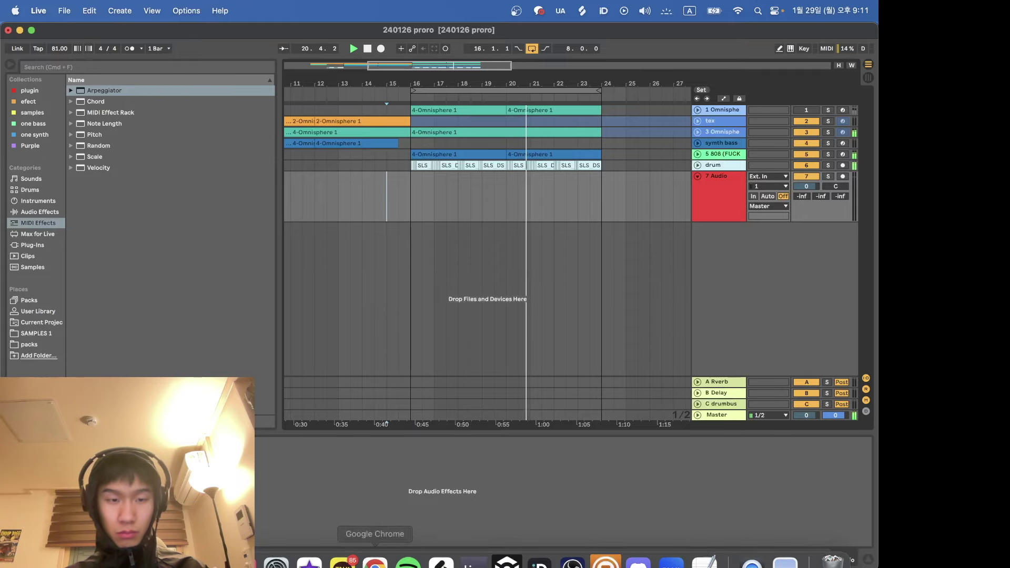
pyautogui.click(441, 562)
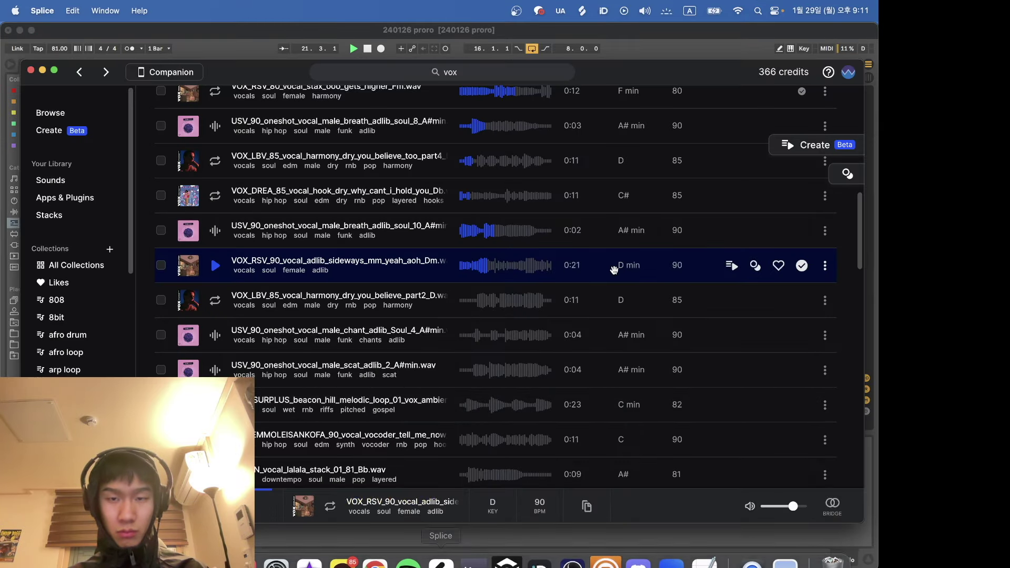
pyautogui.moveTo(503, 264); pyautogui.dragTo(409, 203)
pyautogui.press('super+Tab')
pyautogui.scroll(5, 409, 203)
pyautogui.doubleClick(440, 176)
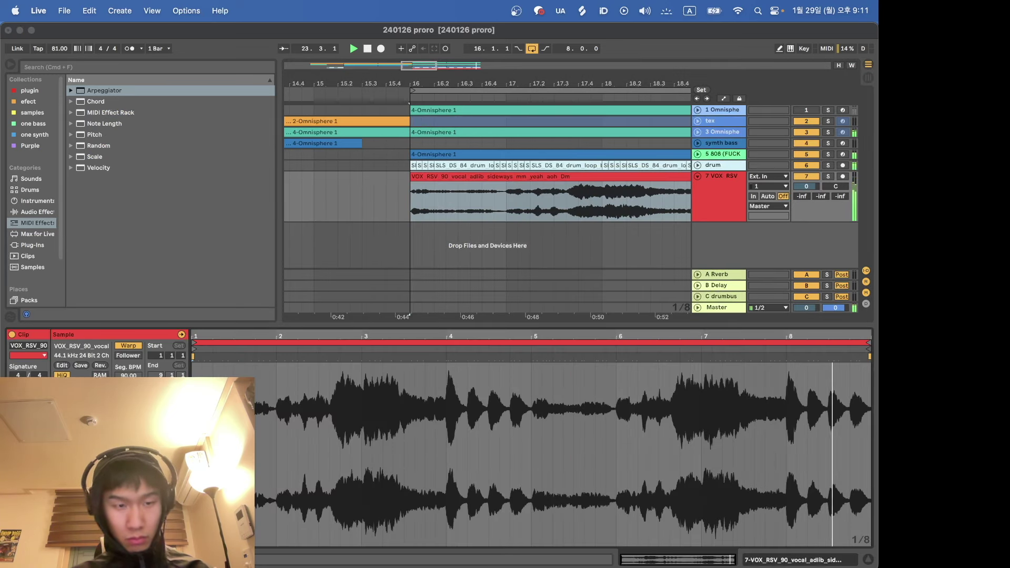
# Step: Close the clip view and listen to the vocal clip in the full mix from bar 16
pyautogui.hotkey('shift', 'Tab')
pyautogui.press('space')
pyautogui.press('space')
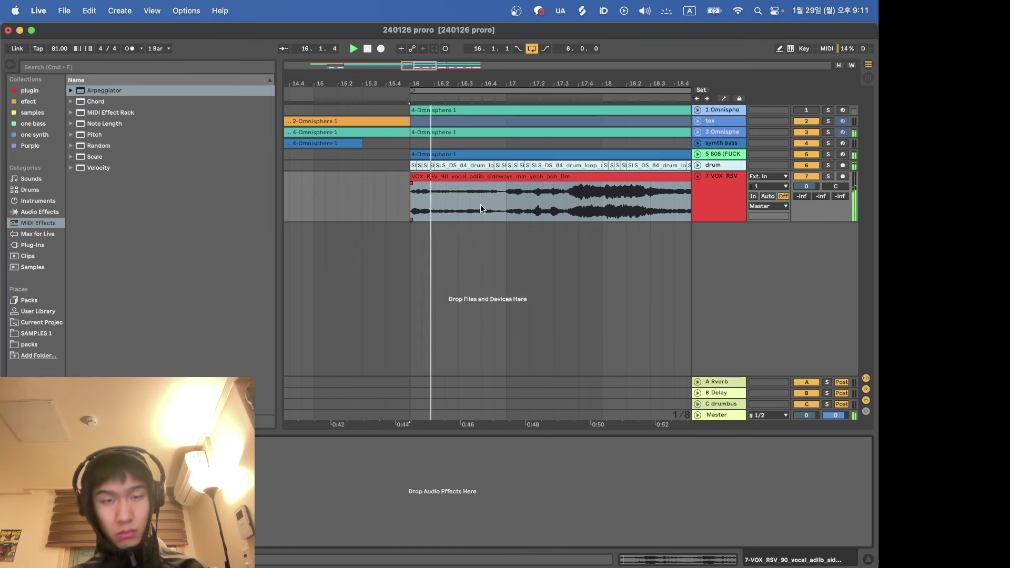
pyautogui.click(505, 203)
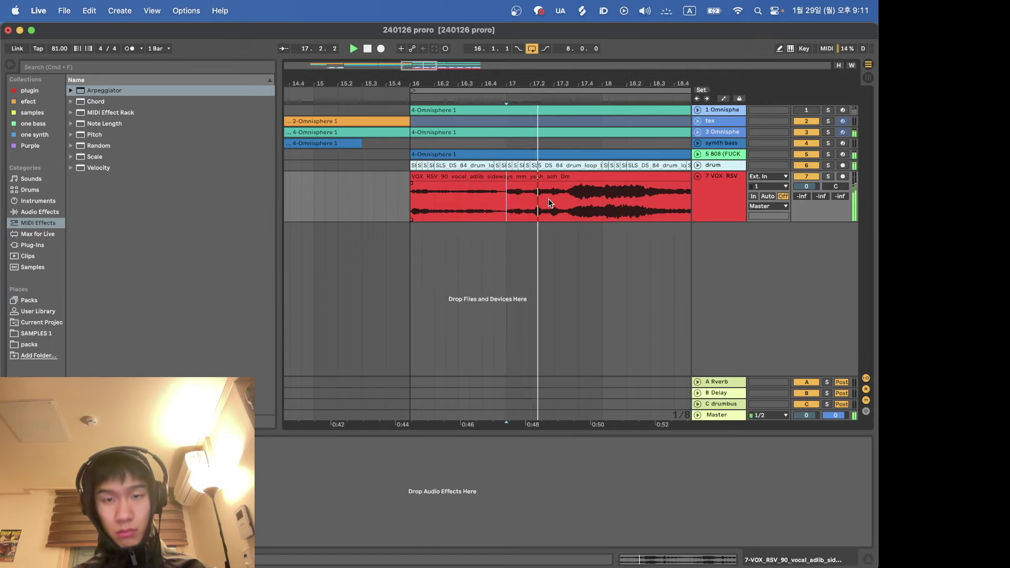
pyautogui.scroll(-3, 550, 203)
pyautogui.scroll(-2, 549, 198)
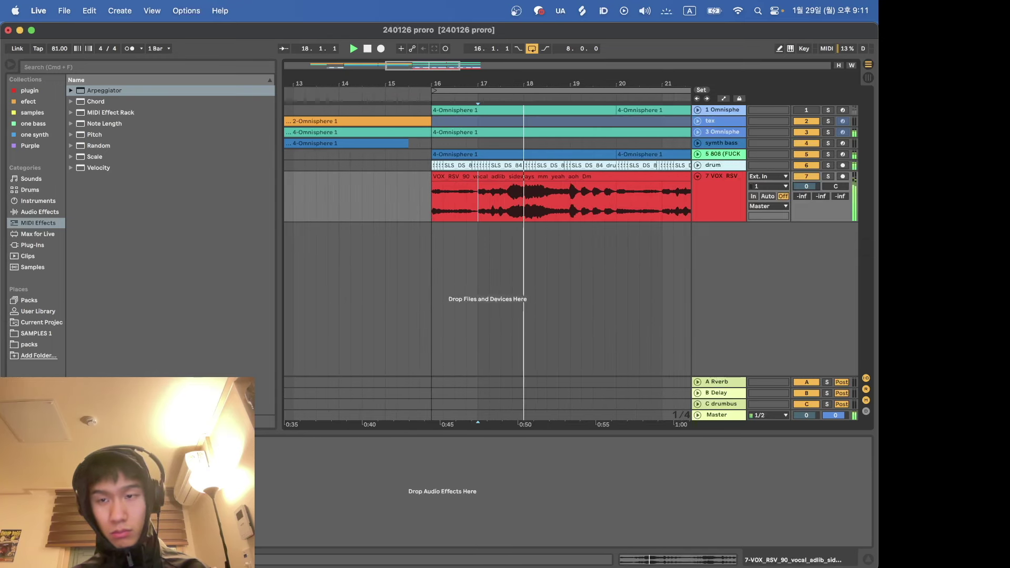
# Step: Delete the adlib_sideways vocal clip from the audio track
pyautogui.click(579, 178)
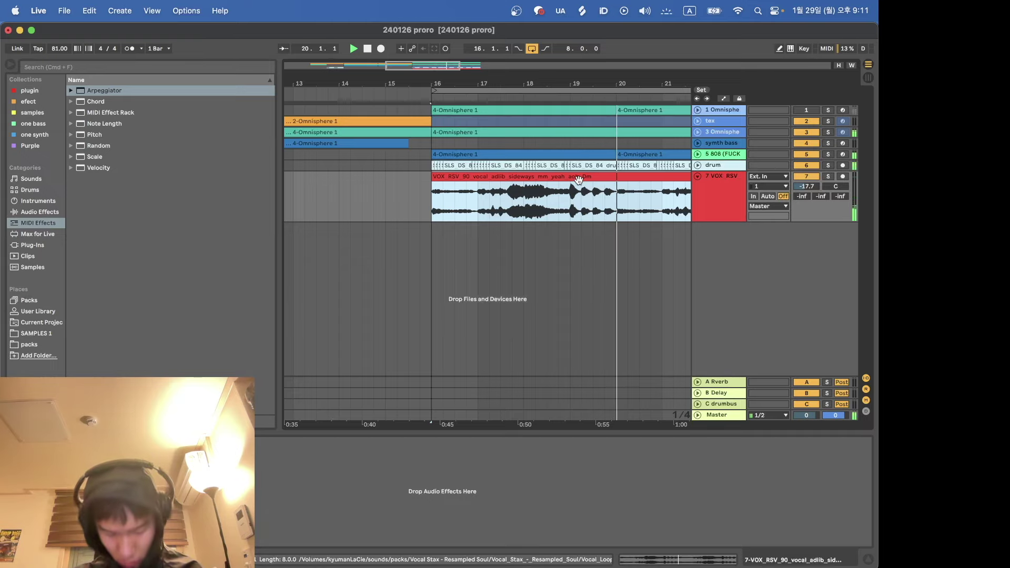
pyautogui.press('Delete')
# Step: Return to Splice and audition the next vocal results as far as USV_90_oneshot_vocal_male_chant_adlib_Soul_4
pyautogui.moveTo(446, 565)
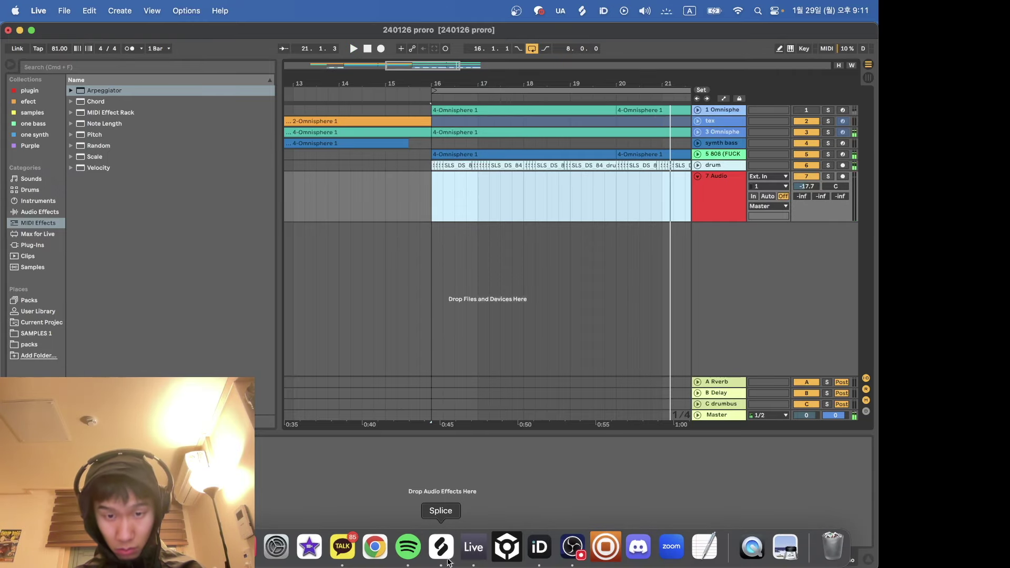
pyautogui.click(442, 547)
pyautogui.press('Down')
pyautogui.press('Down')
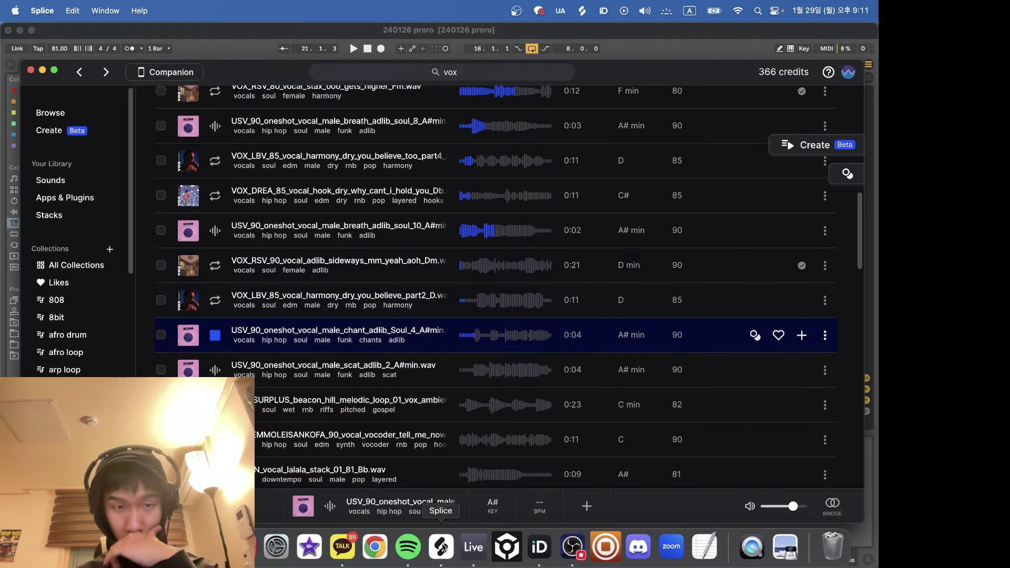
pyautogui.press('space')
# Step: Return to Live and replace the empty audio track below the drum track with a new MIDI track
pyautogui.click(591, 532)
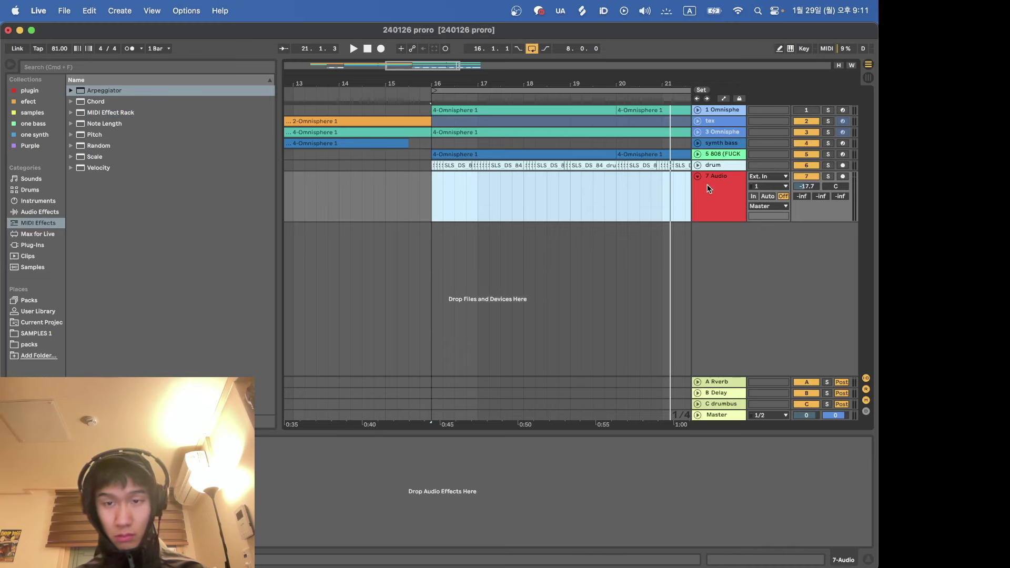
pyautogui.press('Delete')
pyautogui.press('super+shift+t')
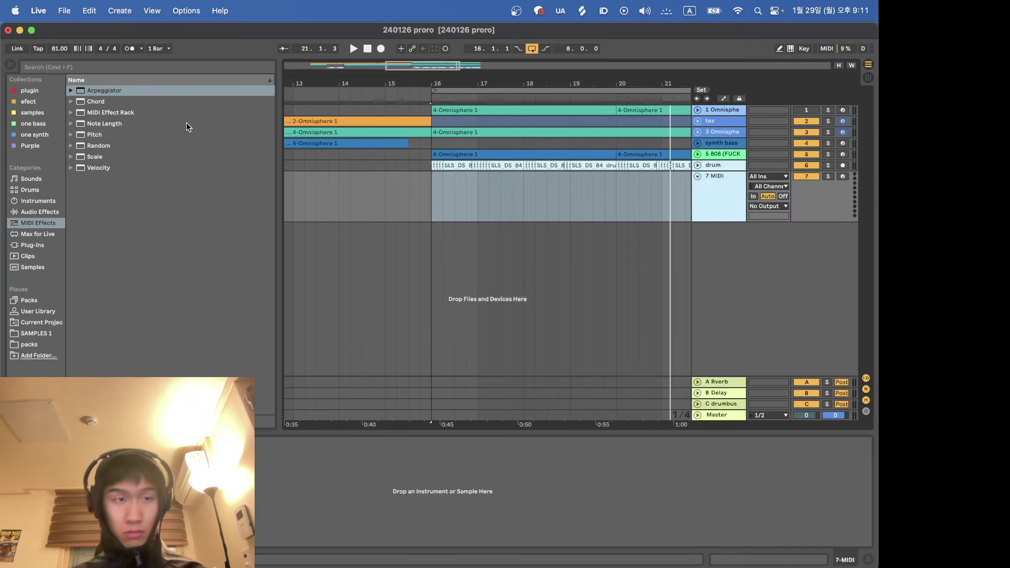
# Step: Load the Sylenth1 synth from the plugin collection onto the new MIDI track
pyautogui.click(41, 90)
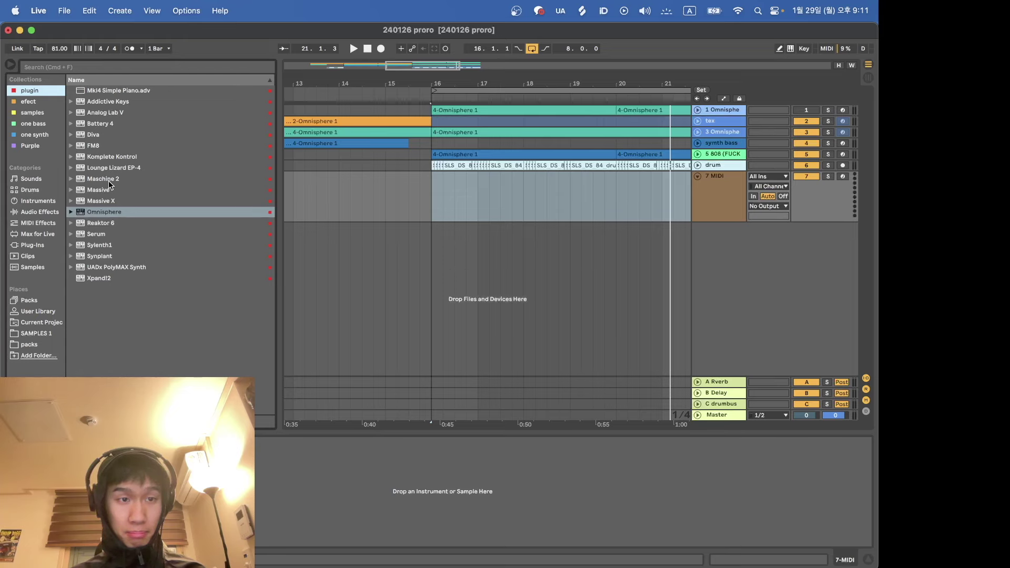
pyautogui.click(100, 245)
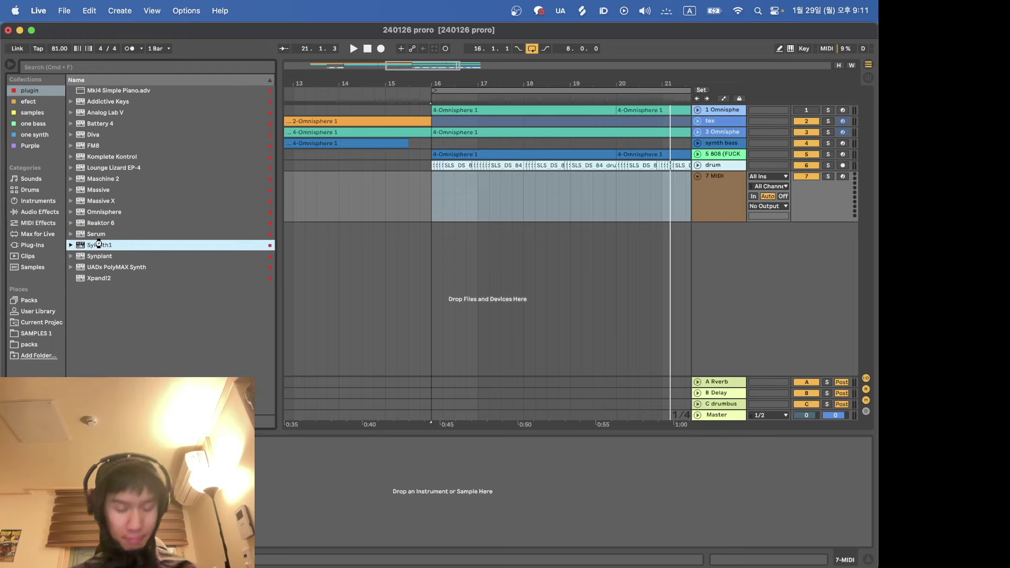
pyautogui.doubleClick(99, 245)
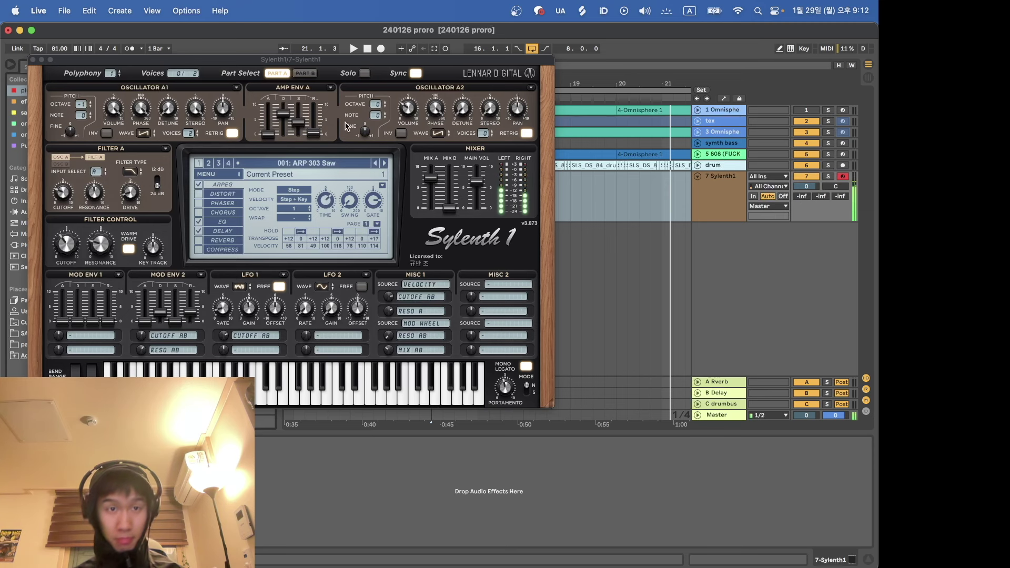
# Step: Audition the arpeggio presets from ARP Gitano to ARP MultiSaw and lower the Sylenth1 track's volume to -12.4 dB
pyautogui.click(314, 162)
pyautogui.click(299, 249)
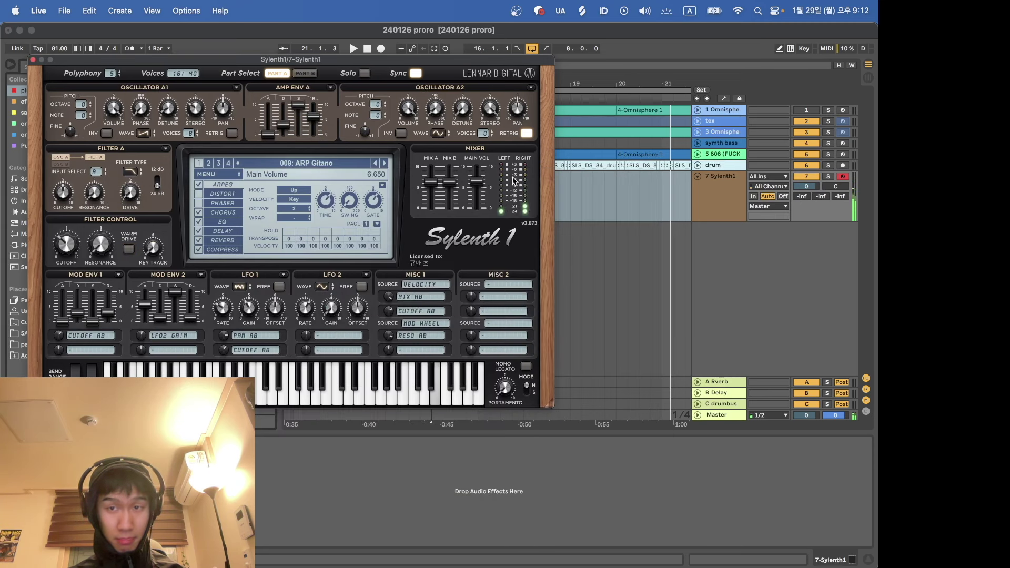
pyautogui.click(387, 163)
pyautogui.click(387, 163)
pyautogui.click(386, 164)
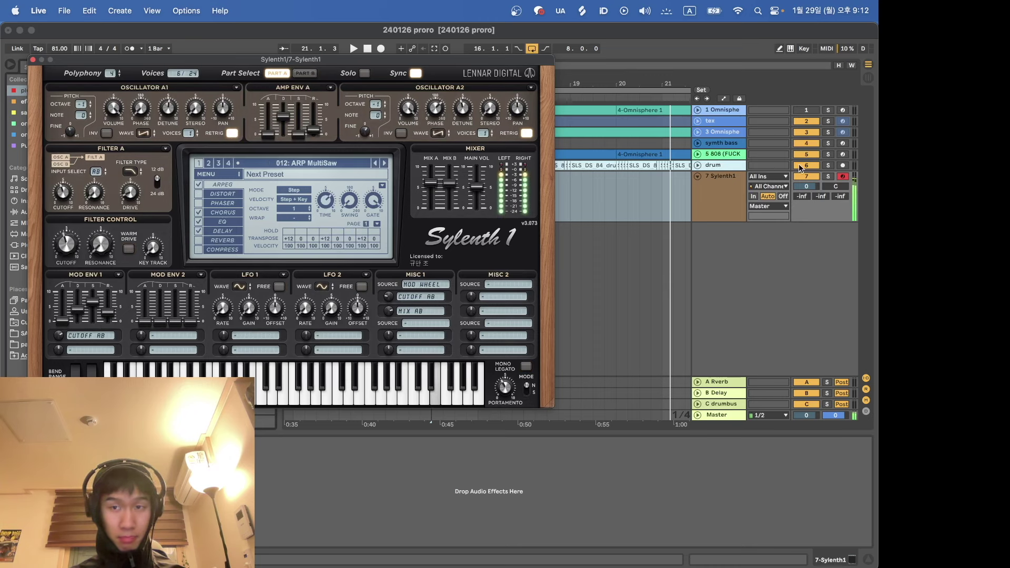
pyautogui.moveTo(804, 192); pyautogui.dragTo(804, 192)
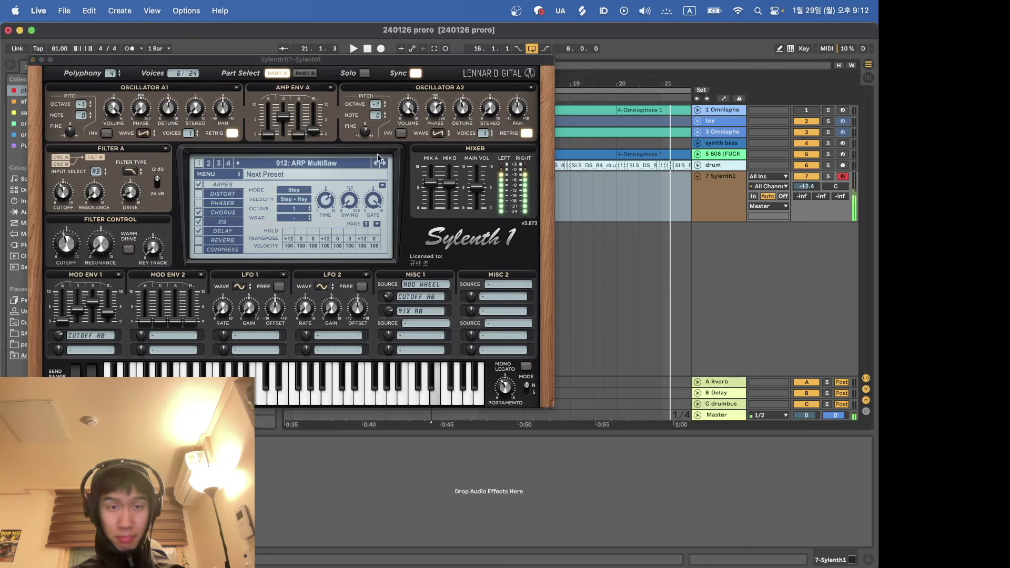
# Step: Audition the subsequent arpeggio presets up to ARP RubberDucky, trying ARP Oakish along with the arrangement
pyautogui.click(386, 165)
pyautogui.click(386, 165)
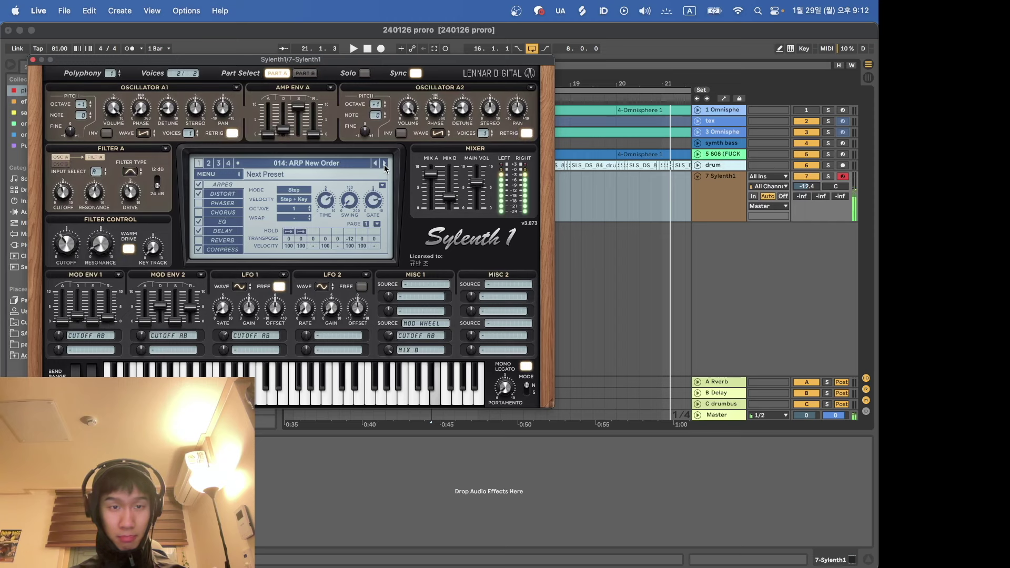
pyautogui.click(386, 165)
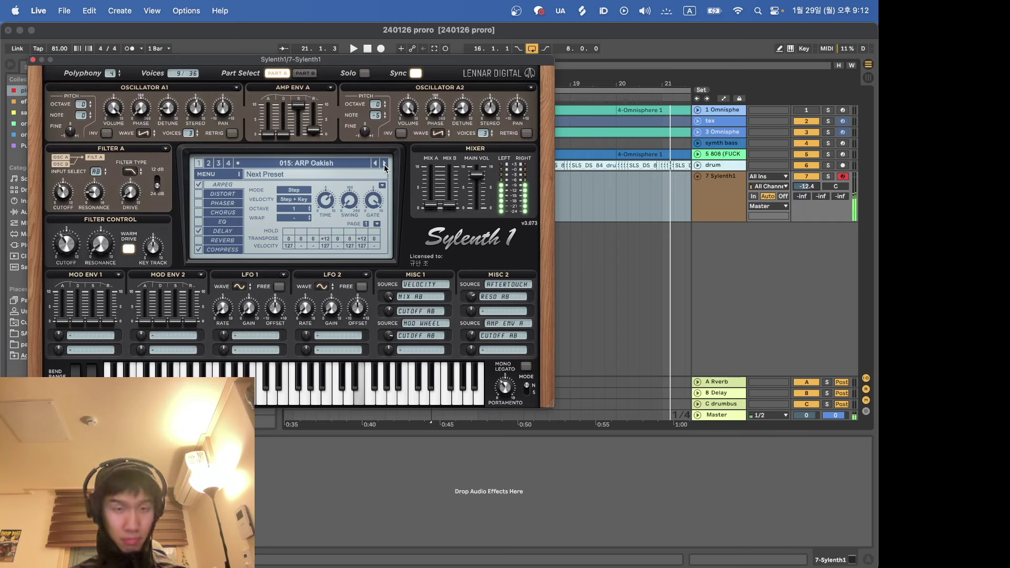
pyautogui.press('space')
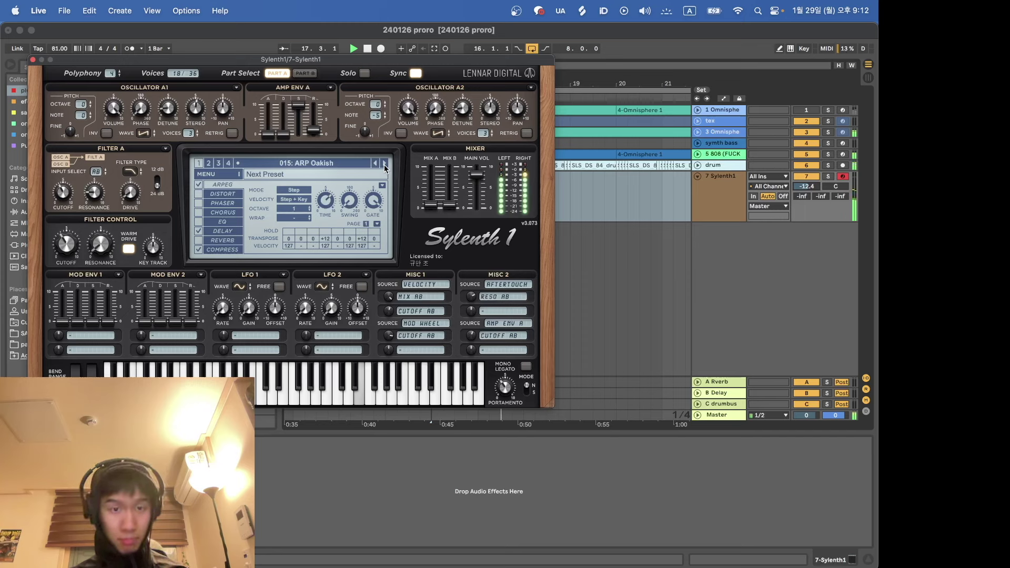
pyautogui.click(385, 164)
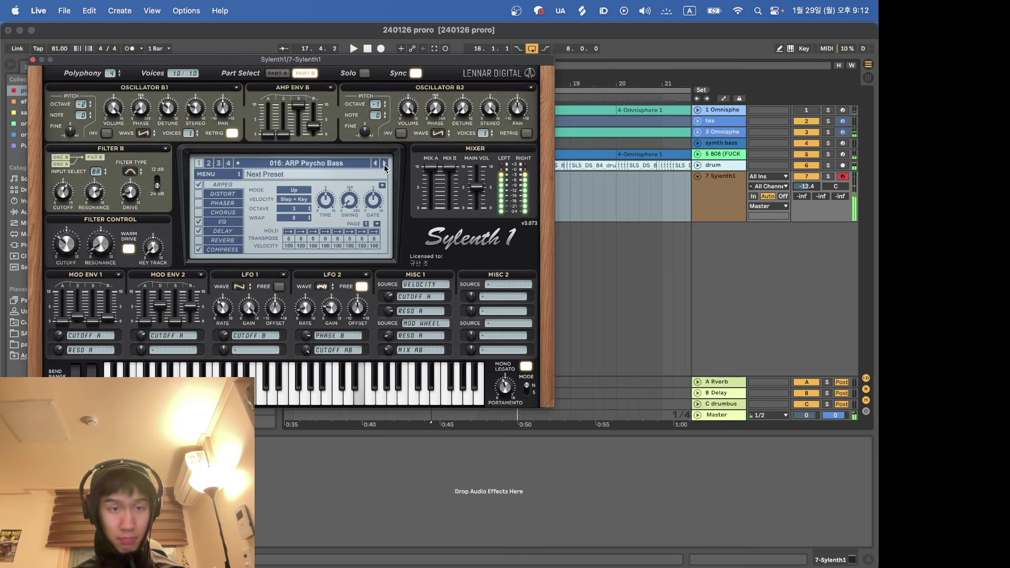
pyautogui.click(385, 164)
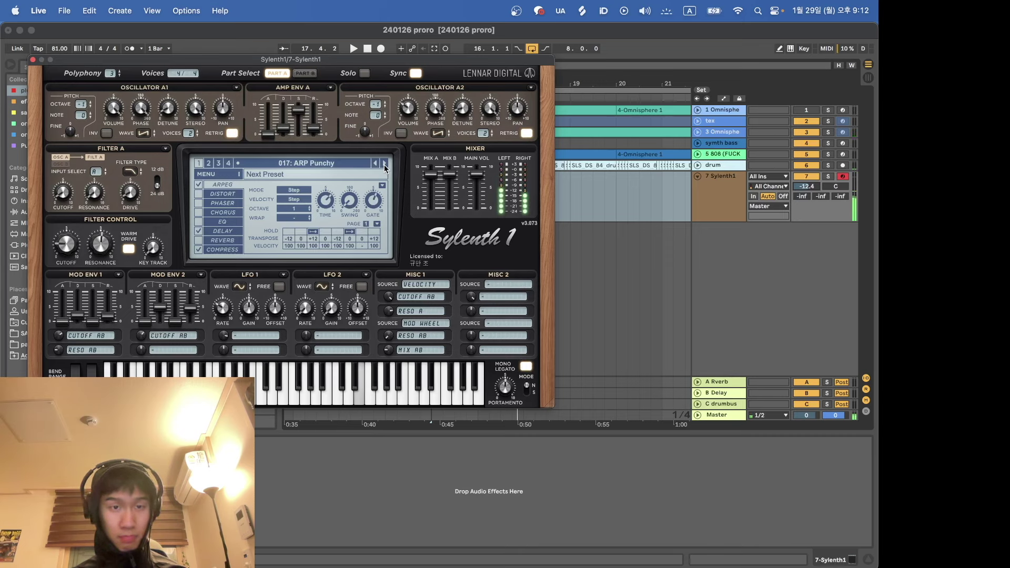
pyautogui.click(384, 163)
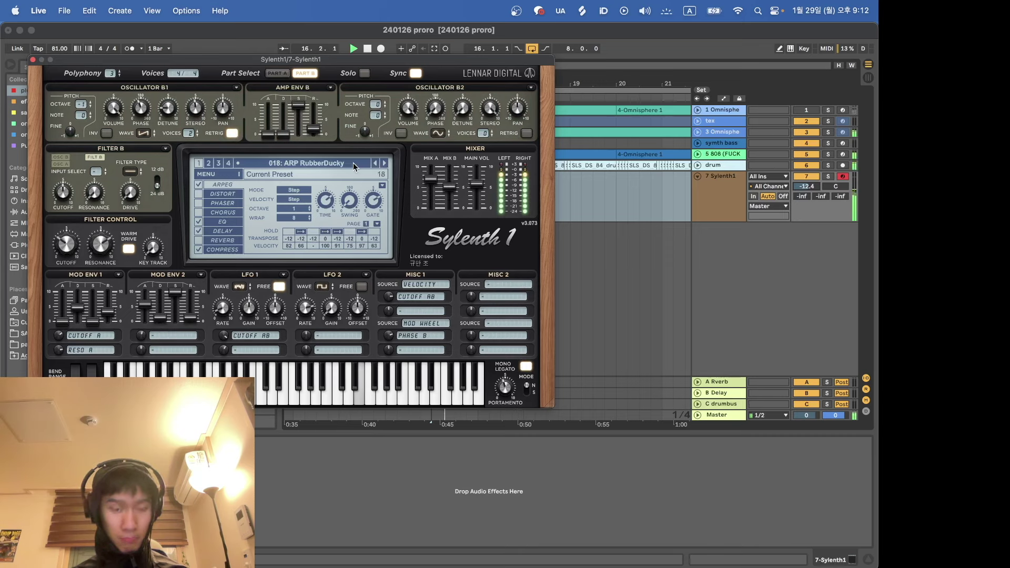
# Step: Load the LD Follow lead preset and set the Sylenth1 track's volume to -14.9 dB
pyautogui.click(292, 162)
pyautogui.click(376, 359)
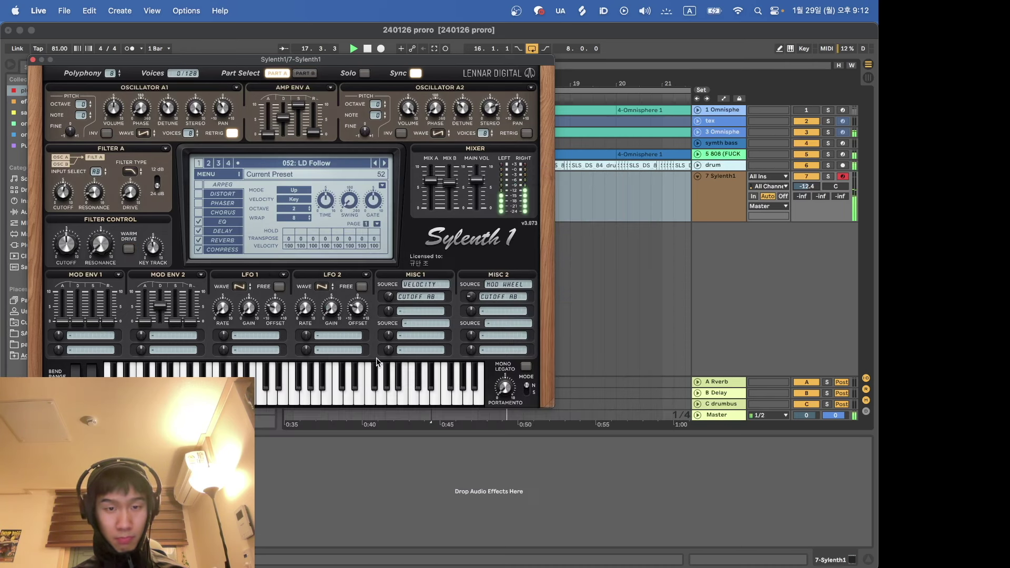
pyautogui.moveTo(807, 188); pyautogui.dragTo(807, 191)
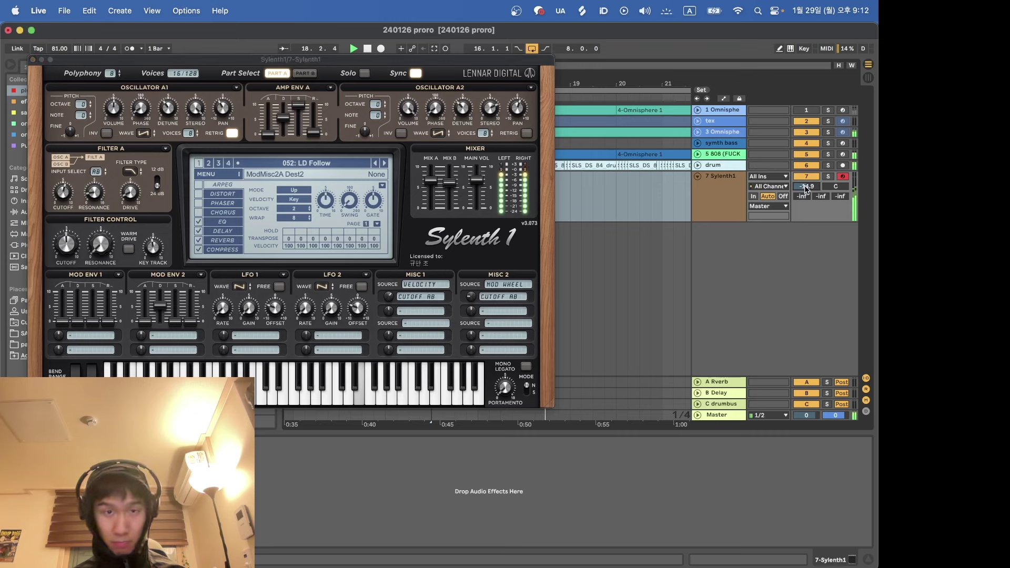
# Step: Try LD Gemini and the preset following it against the mix, and go back to LD Follow
pyautogui.click(384, 165)
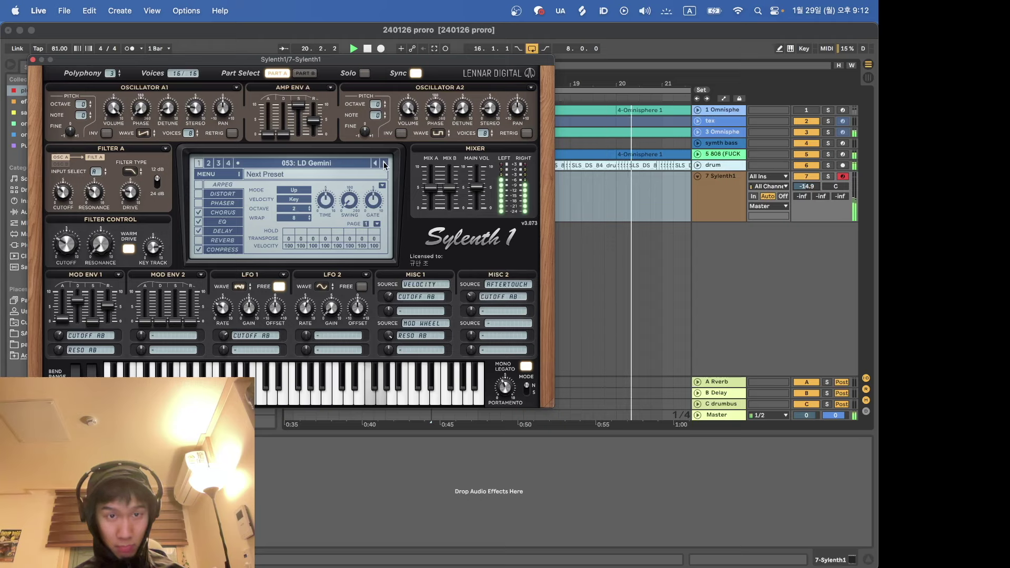
pyautogui.click(385, 164)
pyautogui.click(373, 164)
pyautogui.click(374, 164)
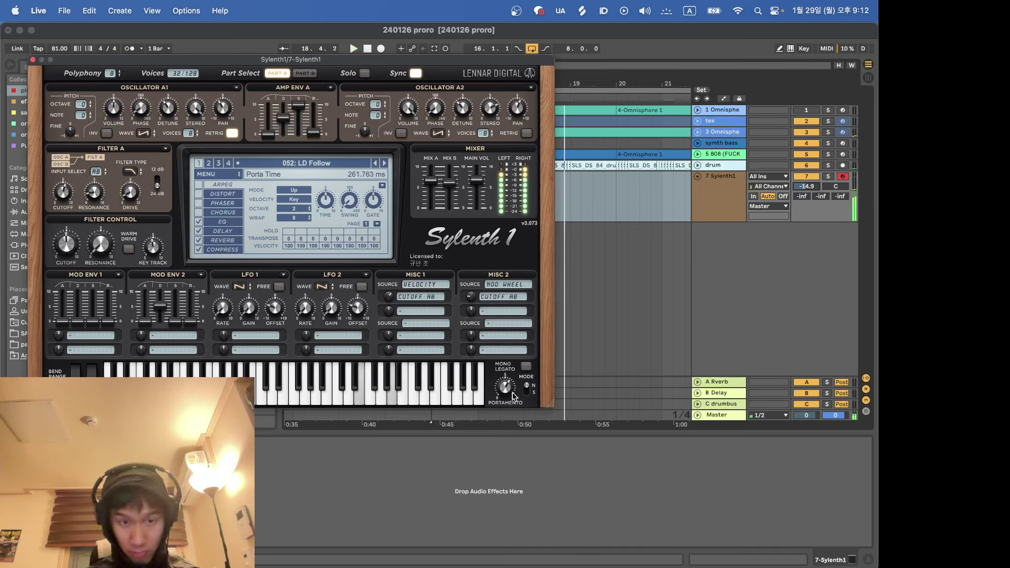
# Step: Enable mono legato with a portamento time of 15.845 ms on LD Follow and play it along with the arrangement
pyautogui.click(524, 368)
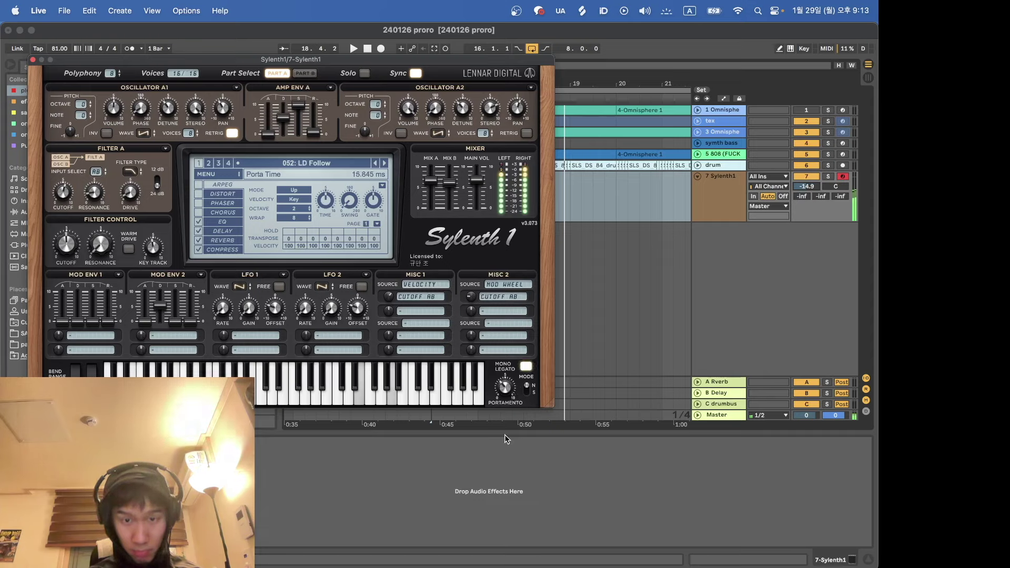
pyautogui.press('space')
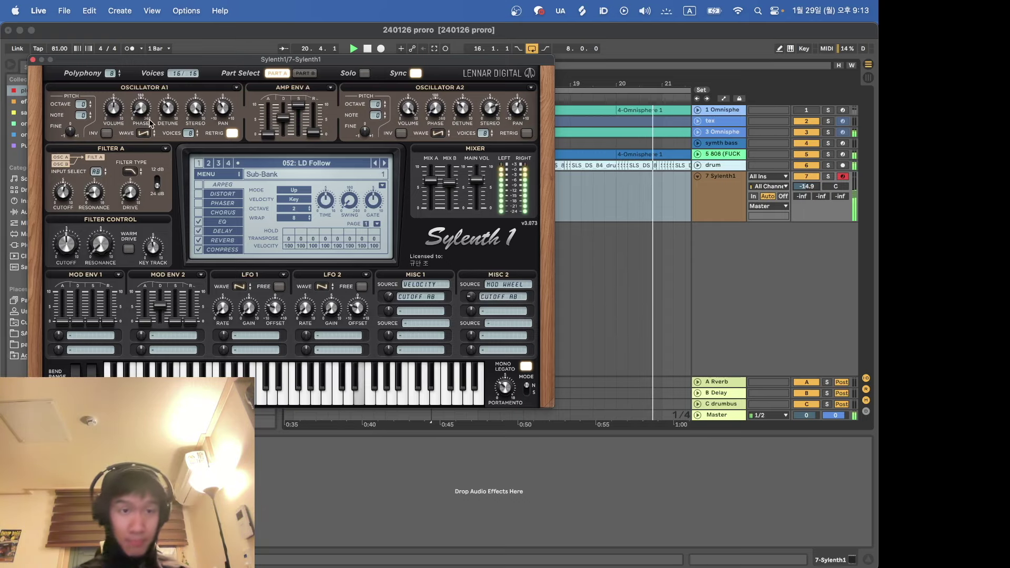
# Step: Close the Sylenth1 window, shorten the tex clip's end to bar 15.3, and play the arrangement from there
pyautogui.click(33, 59)
pyautogui.click(362, 208)
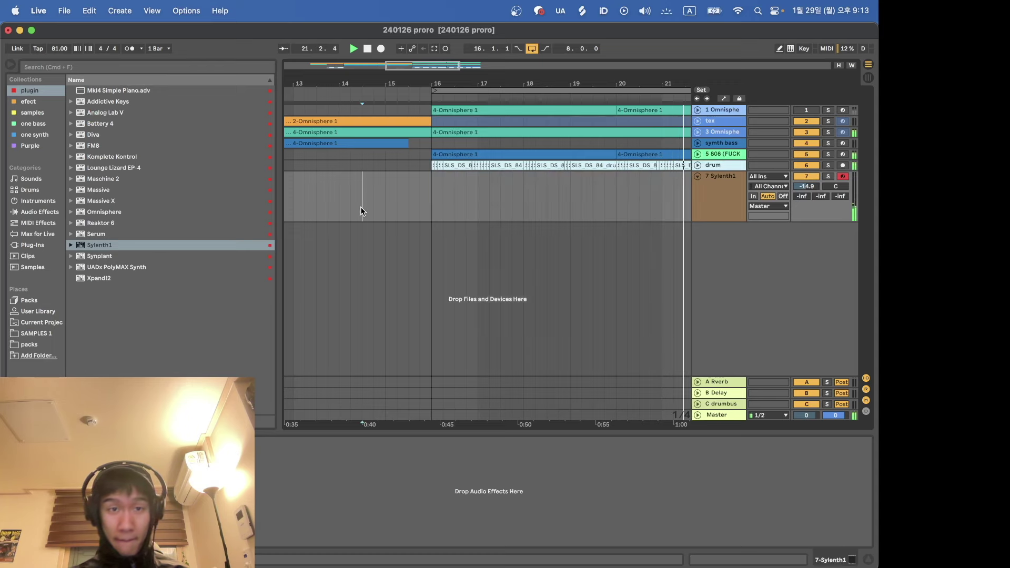
pyautogui.moveTo(432, 121); pyautogui.dragTo(409, 118)
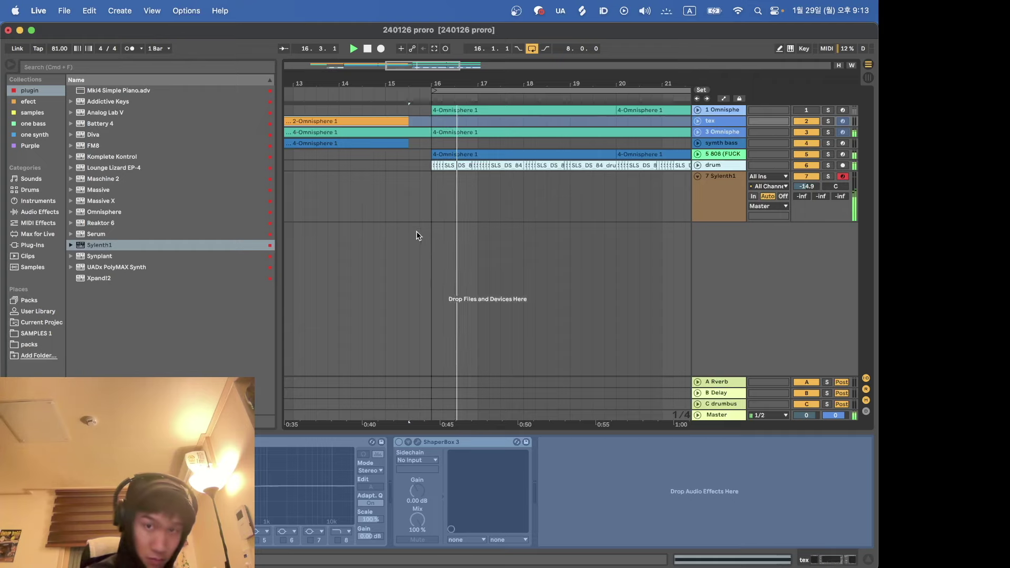
pyautogui.click(408, 212)
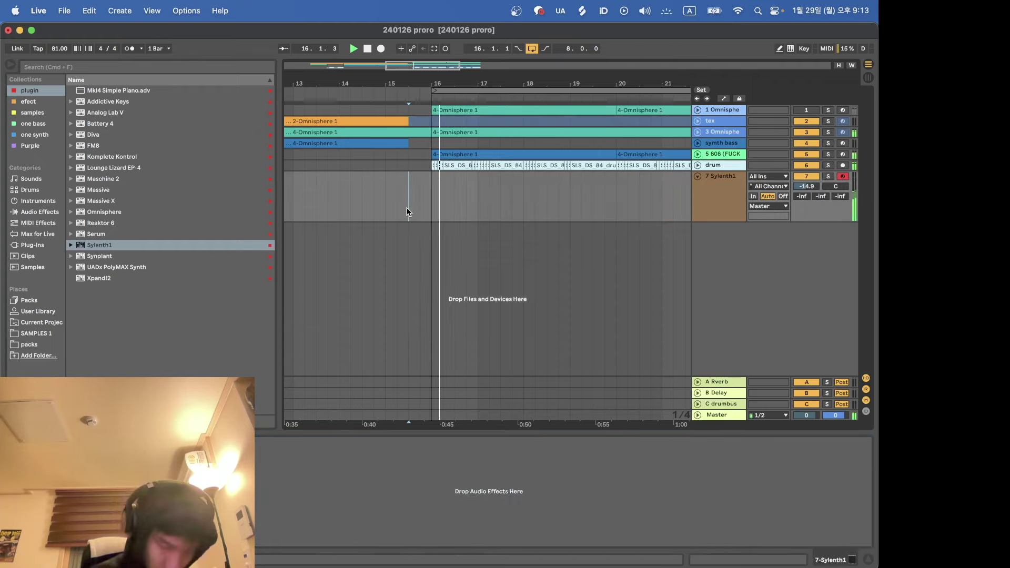
pyautogui.press('space')
pyautogui.press('space')
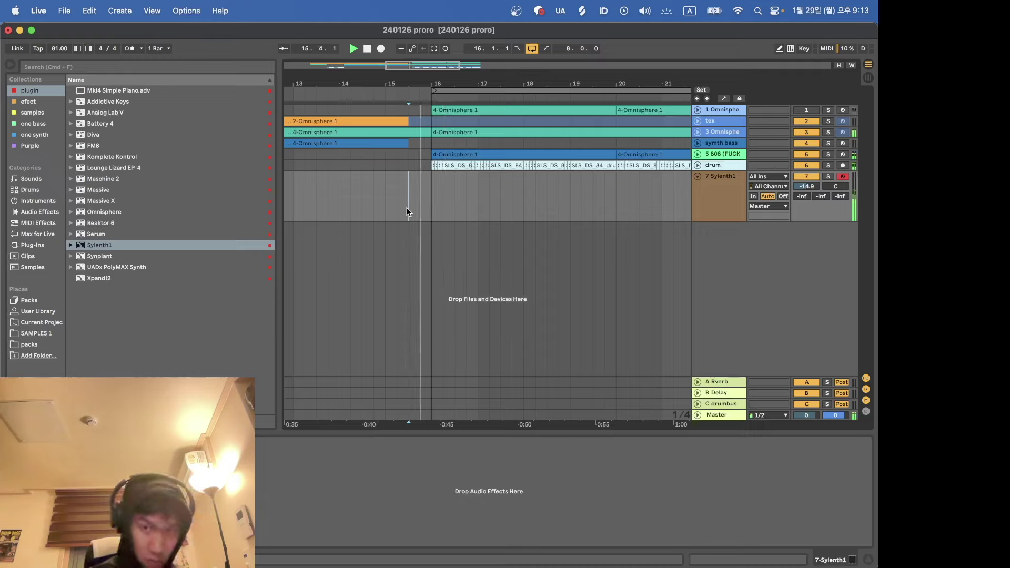
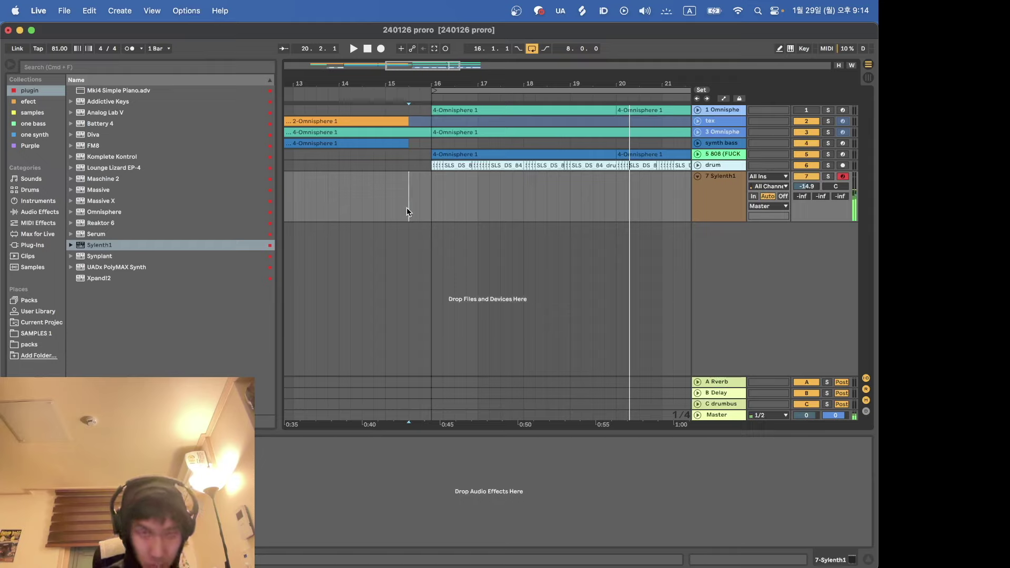
# Step: Record the lead melody on the Sylenth1 track from bar 15.3, record a further take, and undo the last overdub
pyautogui.click(380, 50)
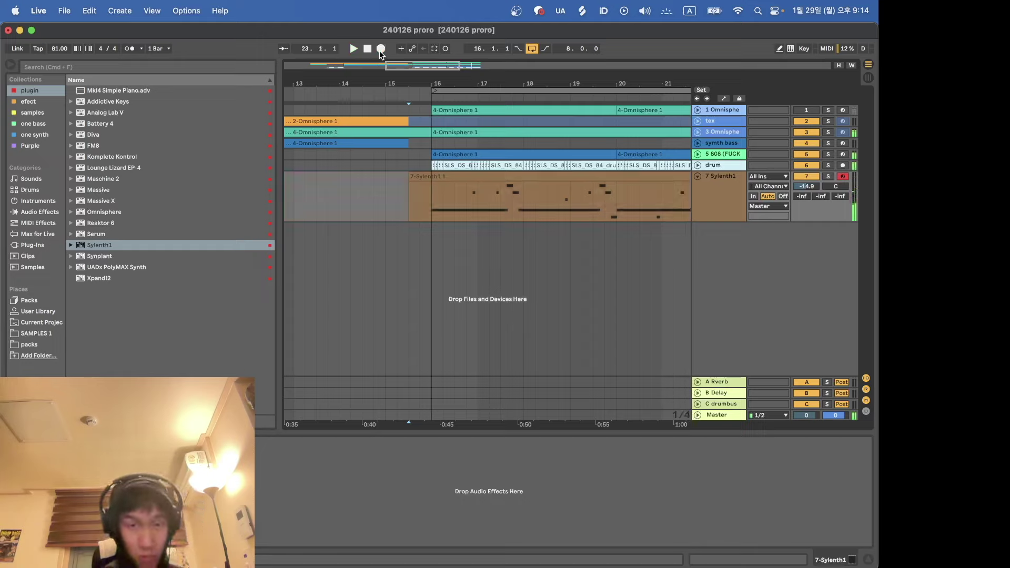
pyautogui.click(382, 48)
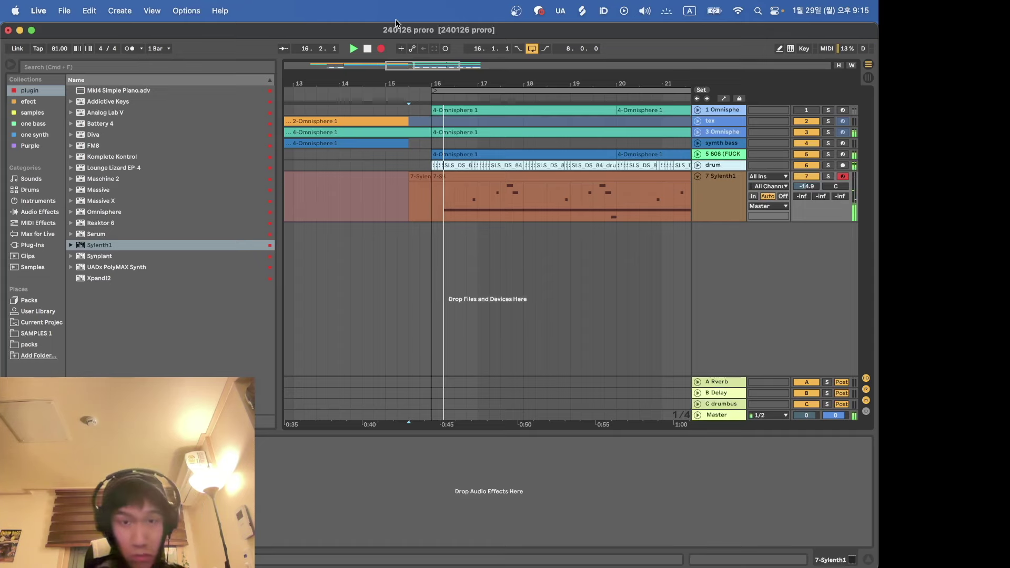
pyautogui.press('space')
pyautogui.press('super+z')
# Step: In the recorded Sylenth1 clip, move the D4 note before bar 6 to just before bar 5 and delete the G4 note there
pyautogui.doubleClick(454, 181)
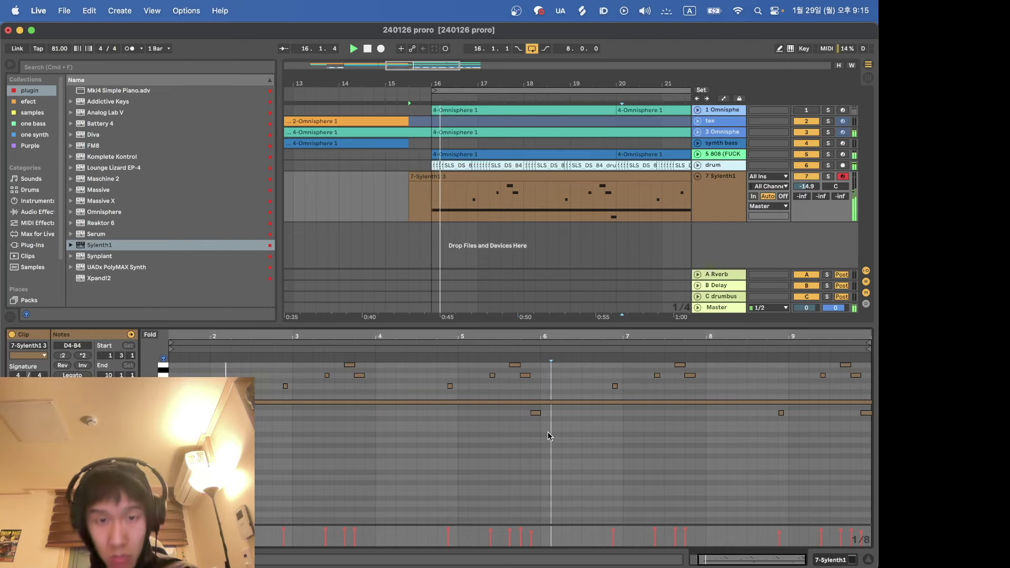
pyautogui.moveTo(547, 434); pyautogui.dragTo(537, 419)
pyautogui.scroll(3, 535, 421)
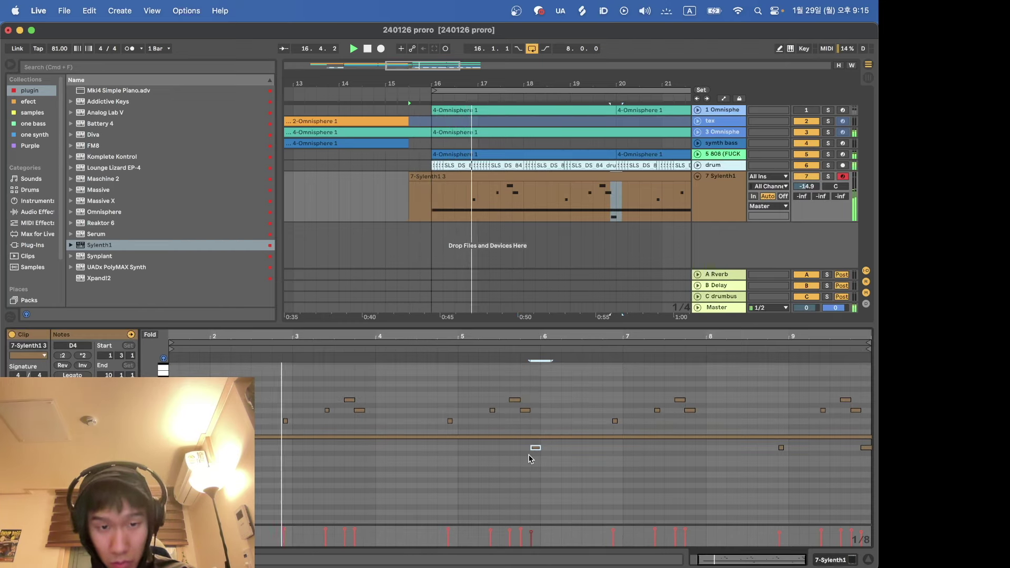
pyautogui.moveTo(535, 448); pyautogui.dragTo(453, 449)
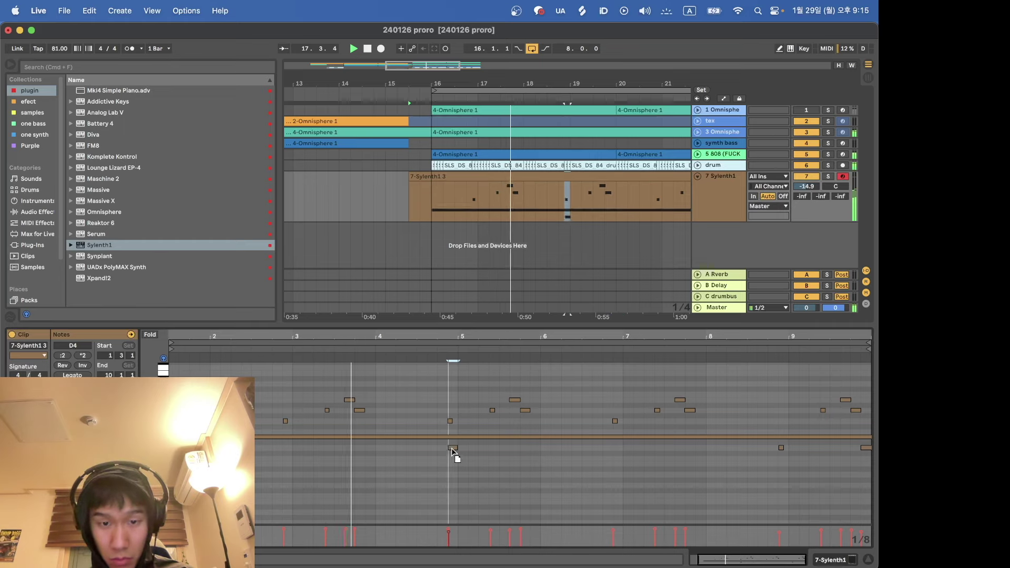
pyautogui.keyDown('shift'); pyautogui.click(451, 421); pyautogui.keyUp('shift')
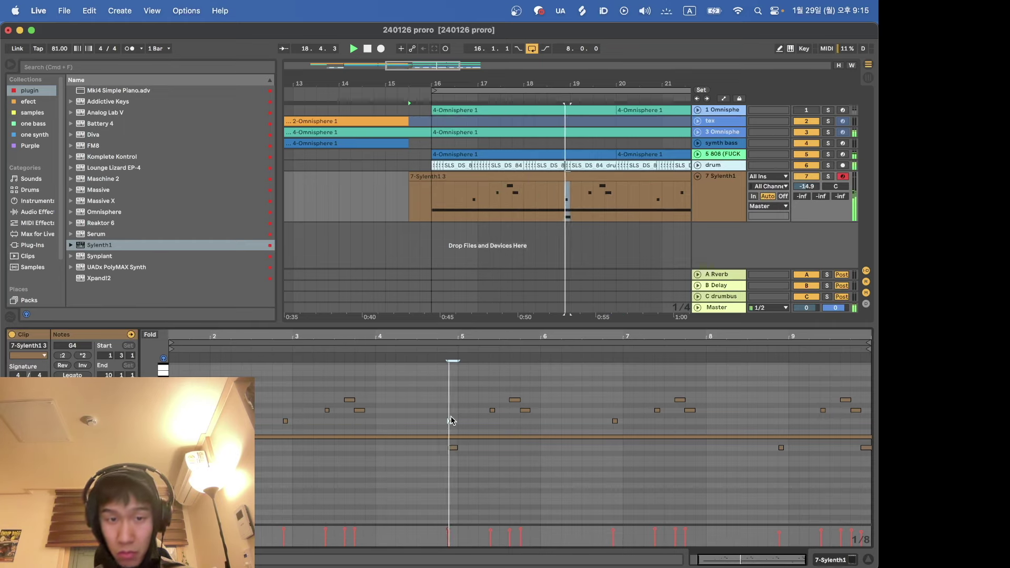
pyautogui.moveTo(311, 399); pyautogui.dragTo(282, 422)
pyautogui.press('super+c')
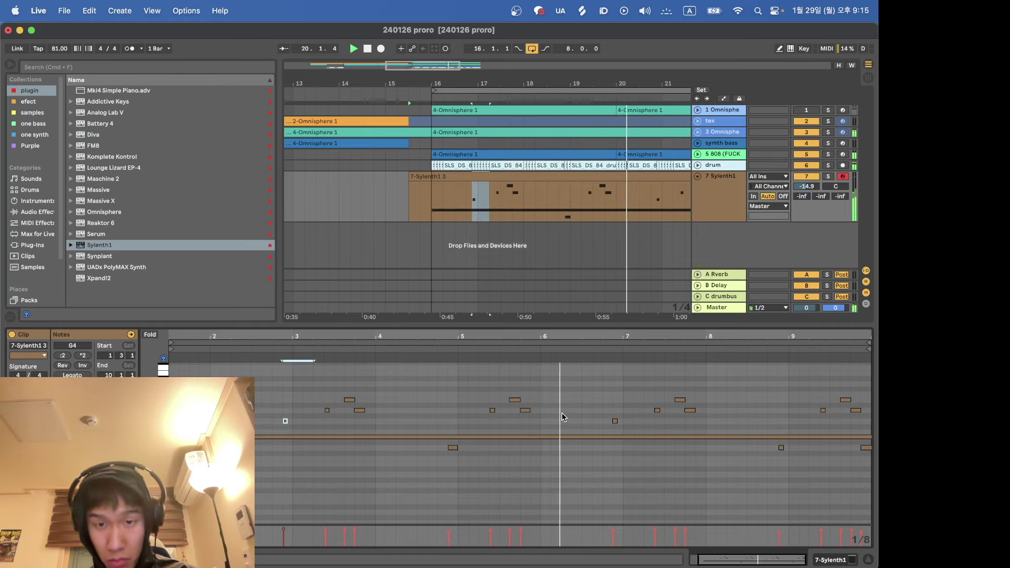
pyautogui.click(460, 410)
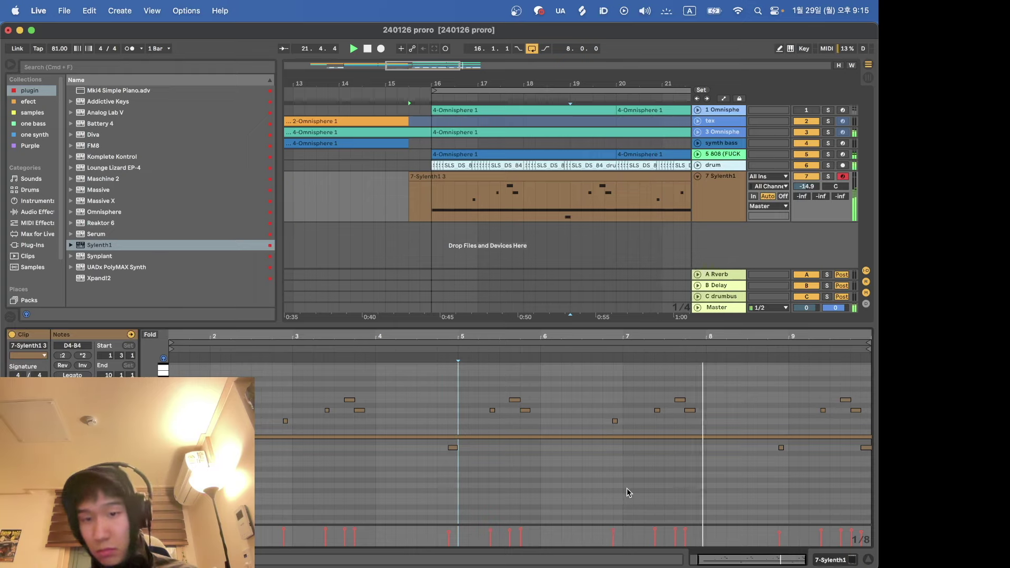
# Step: Trim the Sylenth1 clip's start to bar 16 of the arrangement and replay the section
pyautogui.scroll(2, 627, 493)
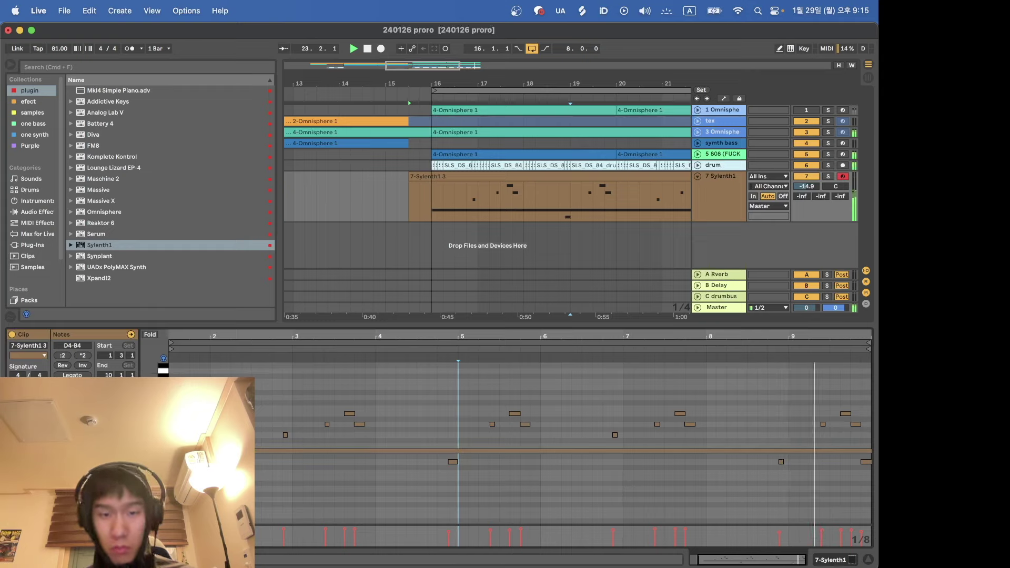
pyautogui.moveTo(409, 177); pyautogui.dragTo(432, 176)
pyautogui.hscroll(-2, 520, 447)
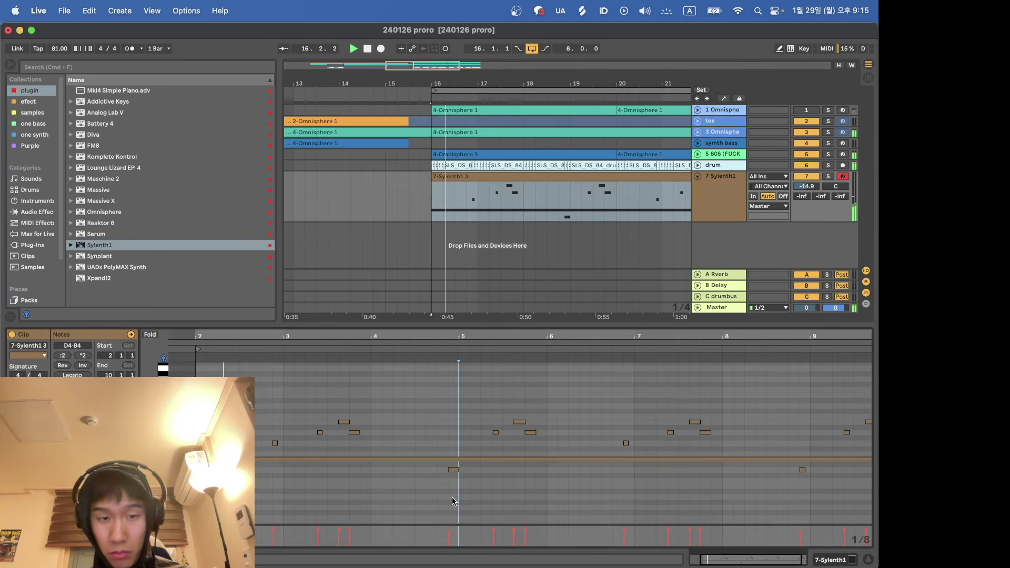
pyautogui.press('super+l')
pyautogui.press('super+l')
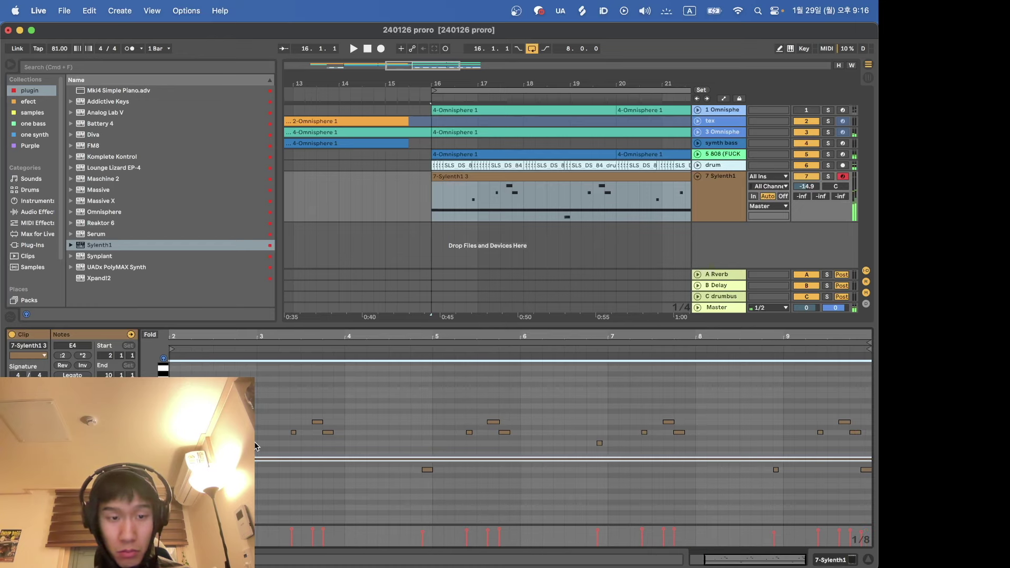
# Step: Copy the D4 note before clip bar 5 to just after the start of bar 6 and play from bar 5
pyautogui.click(427, 470)
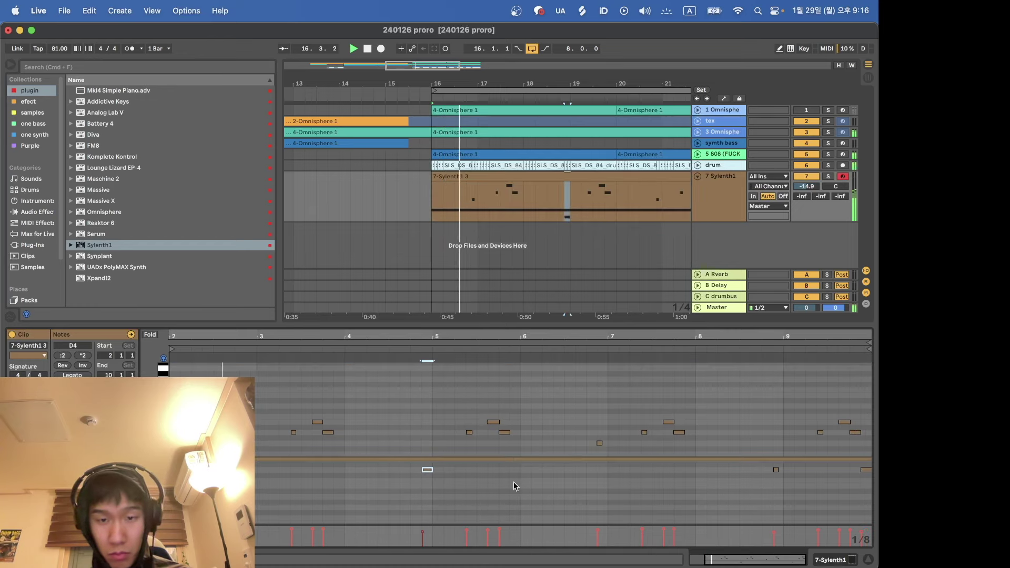
pyautogui.doubleClick(535, 470)
pyautogui.click(439, 497)
pyautogui.press('space')
pyautogui.press('space')
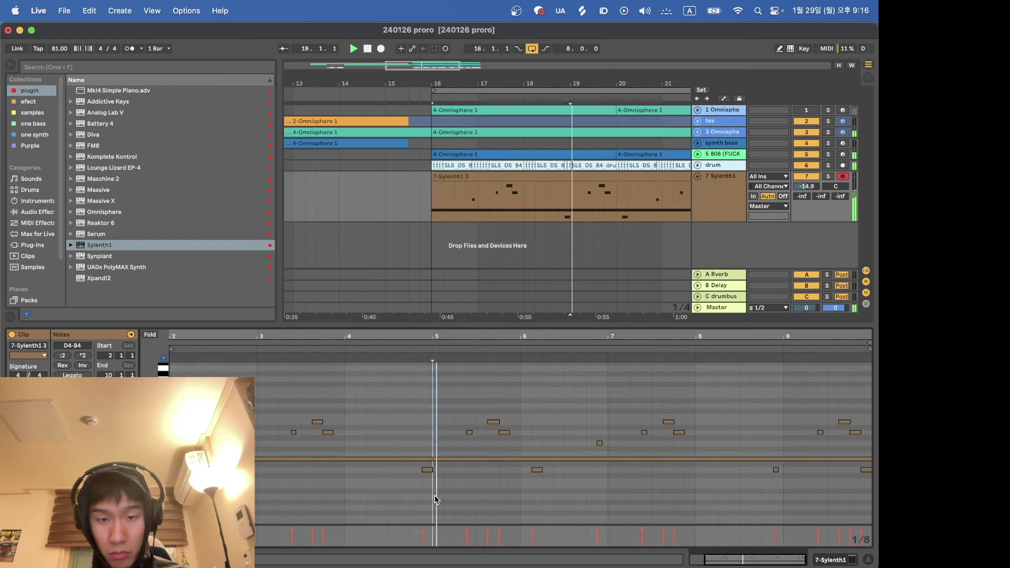
# Step: Shift the copied D4 note into the second beat of clip bar 6, shorten it, and play the passage
pyautogui.scroll(-2, 434, 495)
pyautogui.click(576, 469)
pyautogui.press('Right')
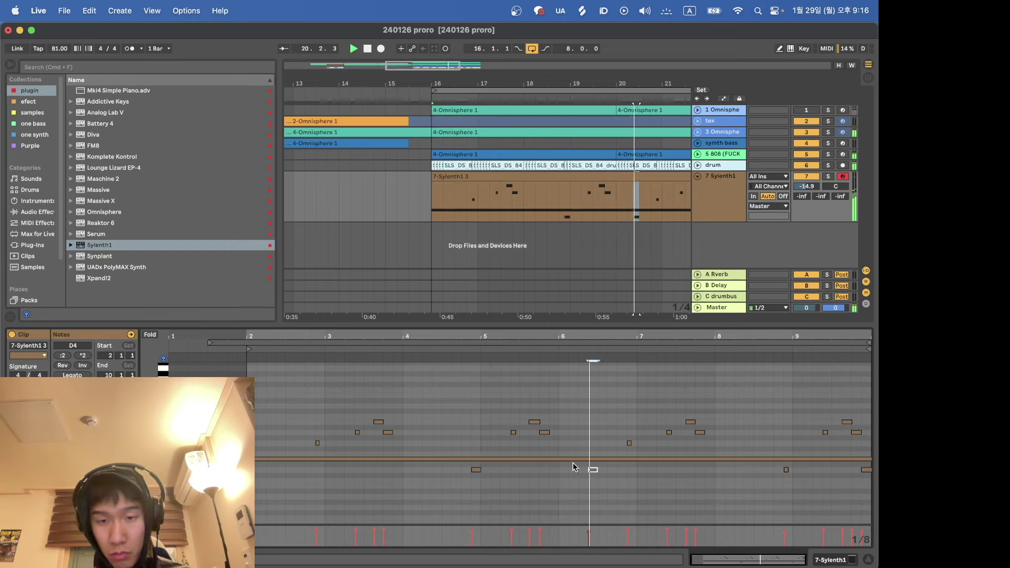
pyautogui.click(560, 472)
pyautogui.press('space')
pyautogui.press('space')
pyautogui.scroll(2, 561, 472)
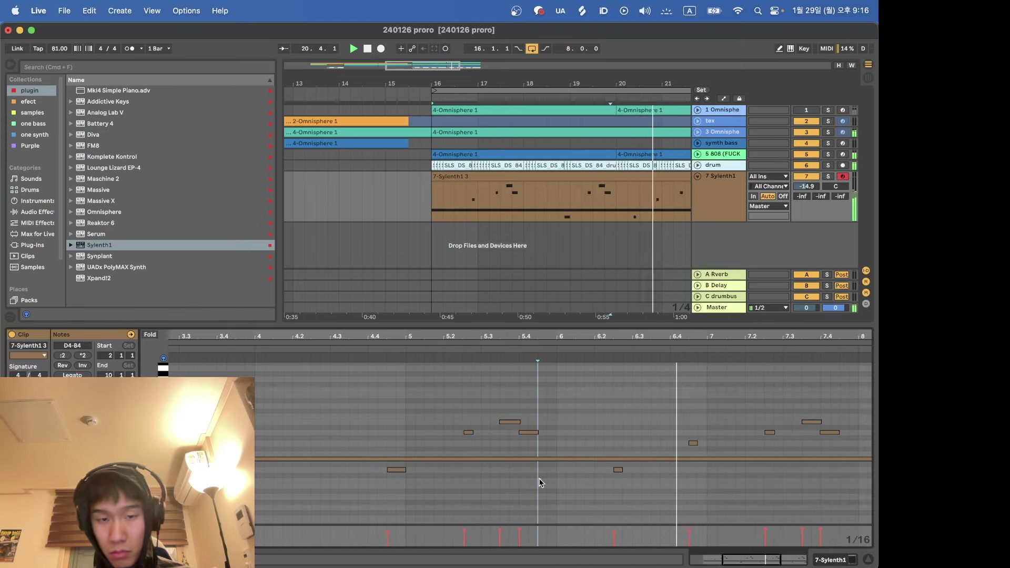
# Step: Shorten the D4 note just before clip bar 5
pyautogui.press('-')
pyautogui.scroll(5, 479, 475)
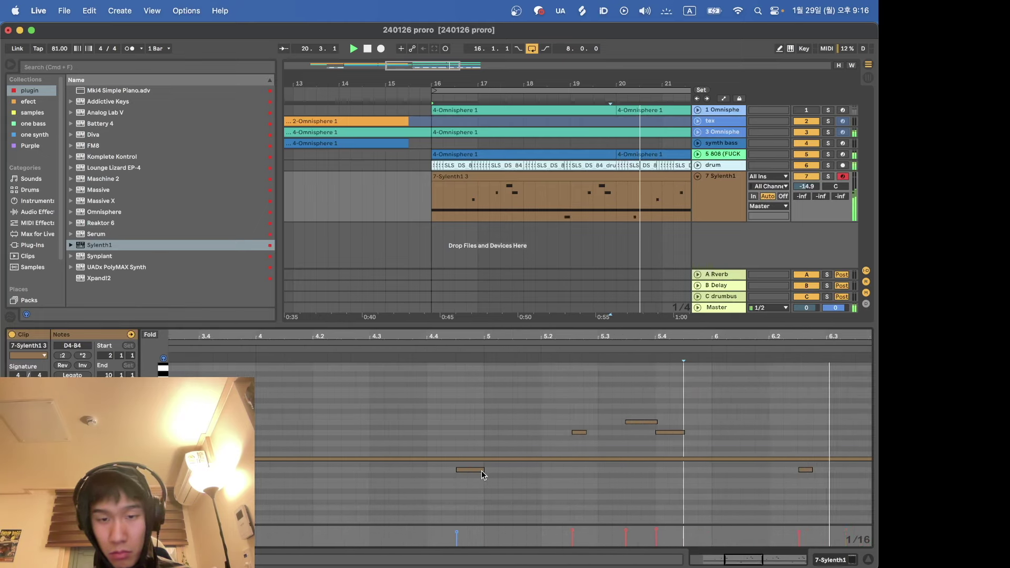
pyautogui.click(463, 470)
pyautogui.scroll(-4, 473, 471)
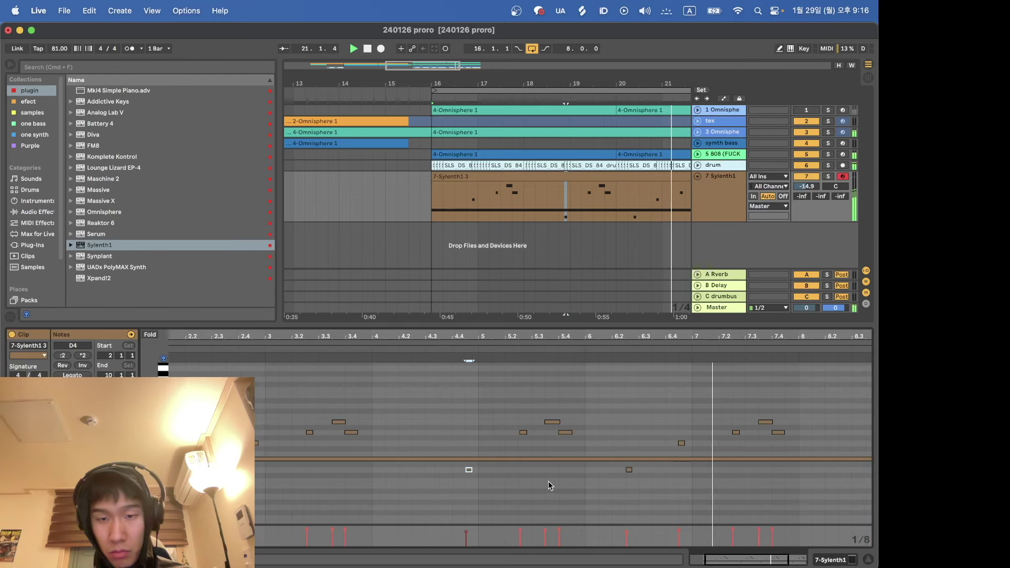
# Step: Add a longer D4 note just before clip bar 6 and listen to the phrase
pyautogui.click(576, 477)
pyautogui.press('super+v')
pyautogui.moveTo(576, 470); pyautogui.dragTo(589, 469)
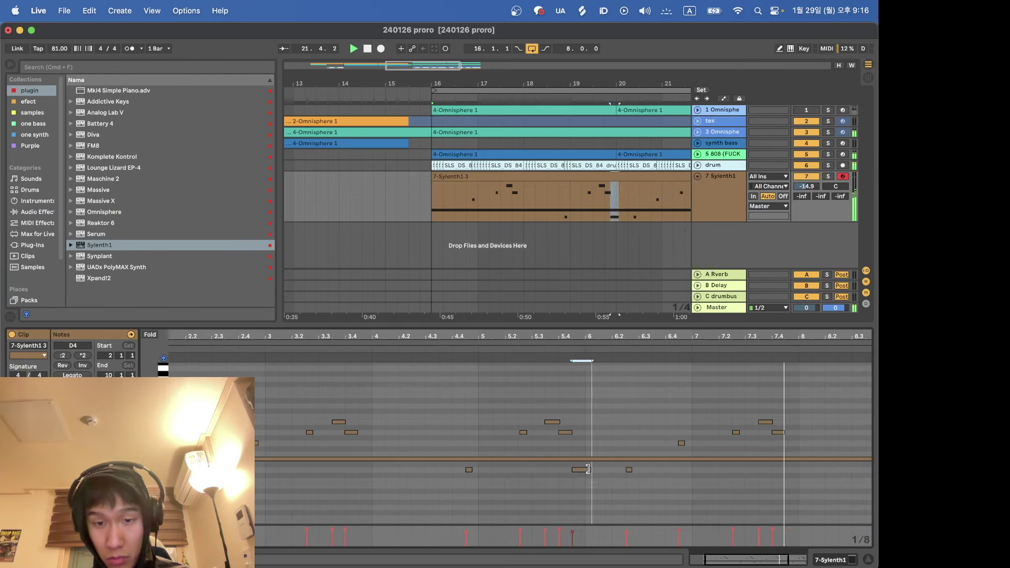
pyautogui.click(336, 483)
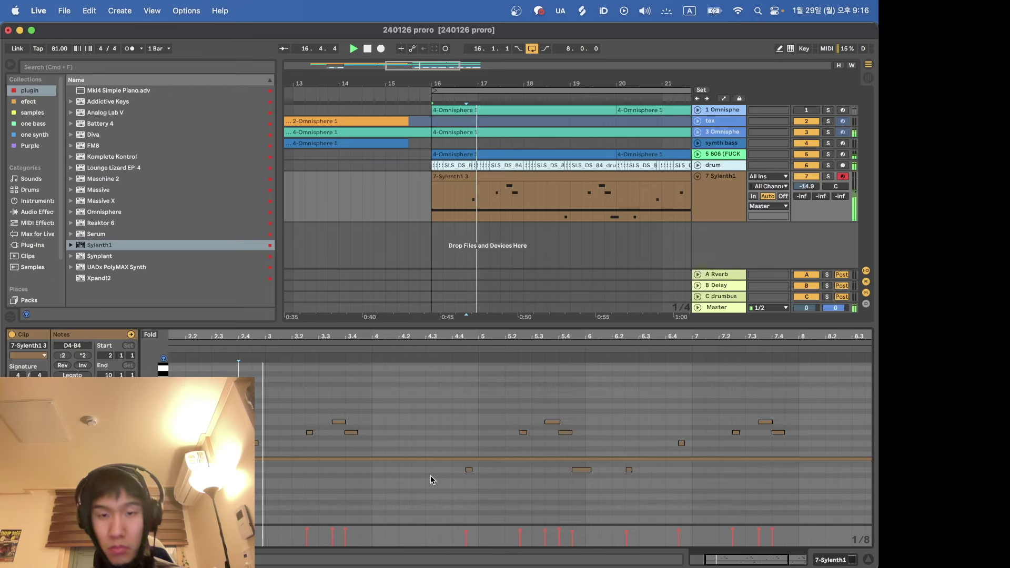
pyautogui.click(485, 499)
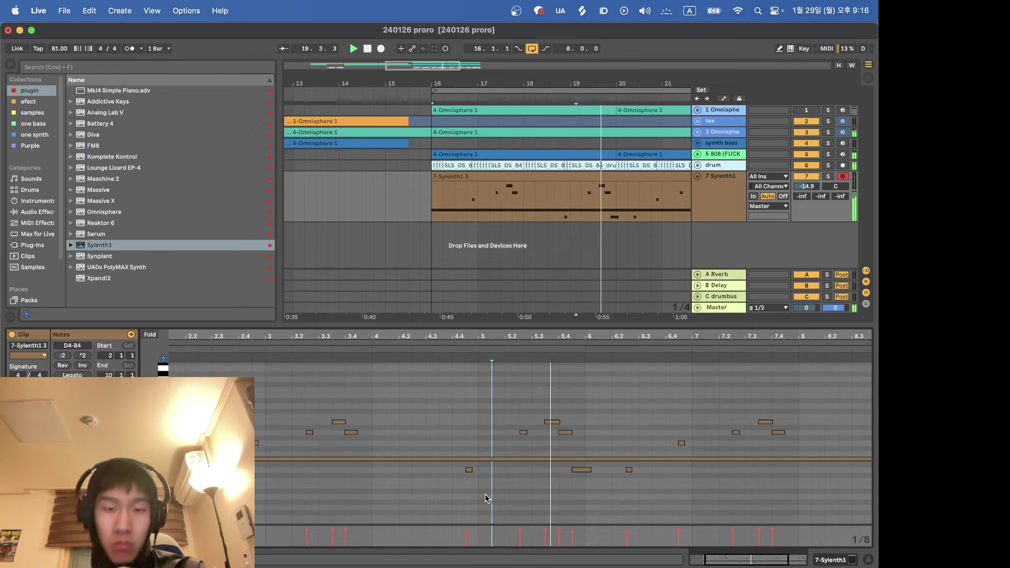
# Step: Shorten the D4 note before clip bar 6 slightly and play the clip from its start
pyautogui.scroll(1, 485, 499)
pyautogui.scroll(2, 486, 497)
pyautogui.hscroll(-2, 485, 498)
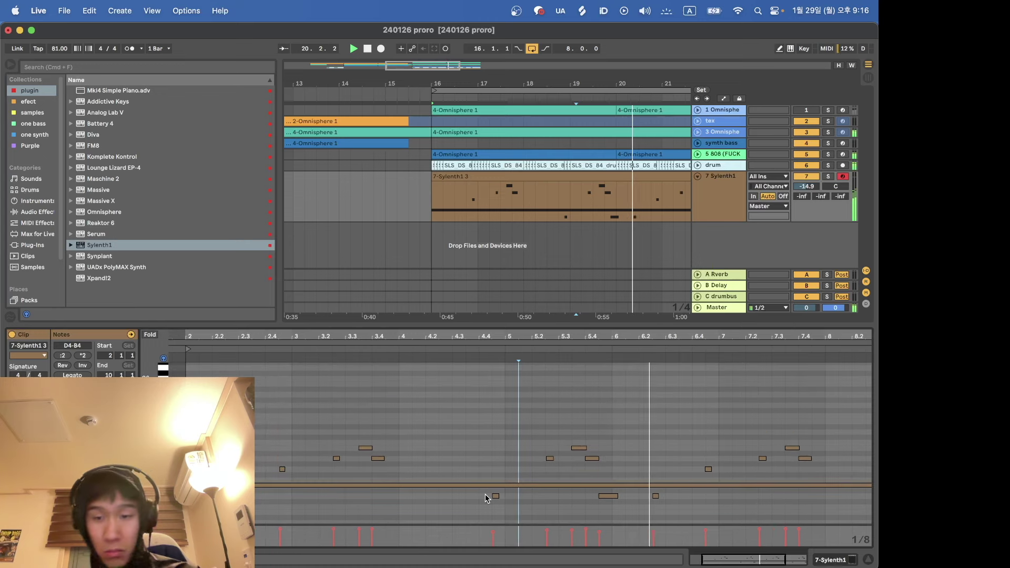
pyautogui.moveTo(617, 497); pyautogui.dragTo(612, 497)
pyautogui.click(463, 419)
pyautogui.hscroll(-3, 461, 418)
pyautogui.scroll(-1, 461, 417)
pyautogui.click(227, 419)
pyautogui.press('space')
pyautogui.press('space')
# Step: Raise the D4 note just before clip bar 5 to A4
pyautogui.click(536, 482)
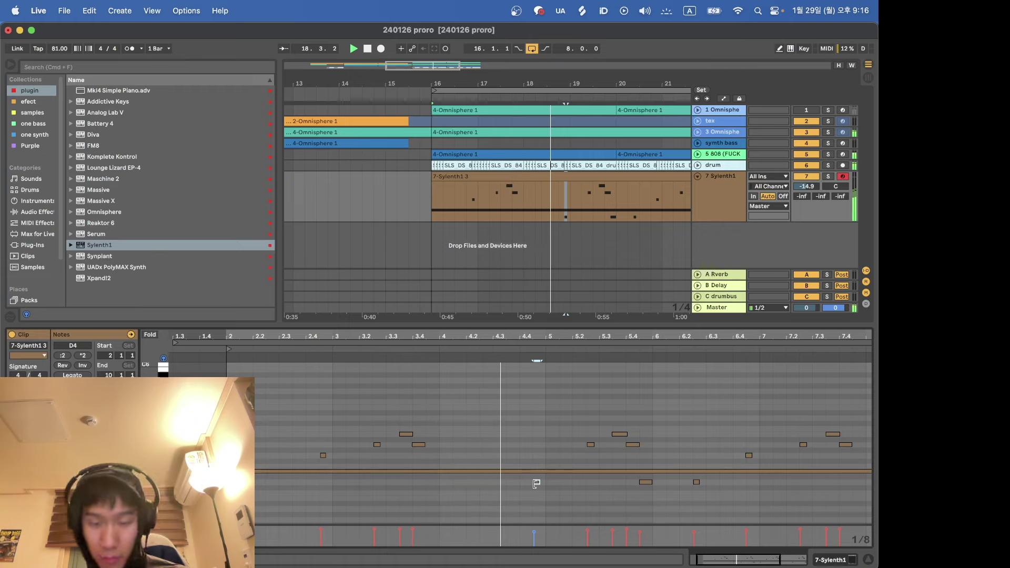
pyautogui.press('Up')
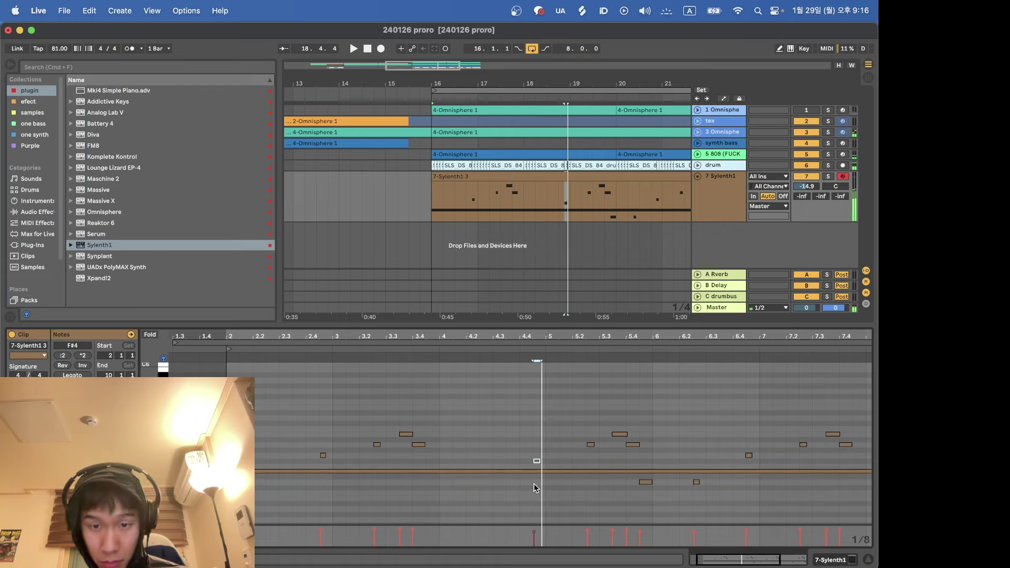
pyautogui.click(507, 449)
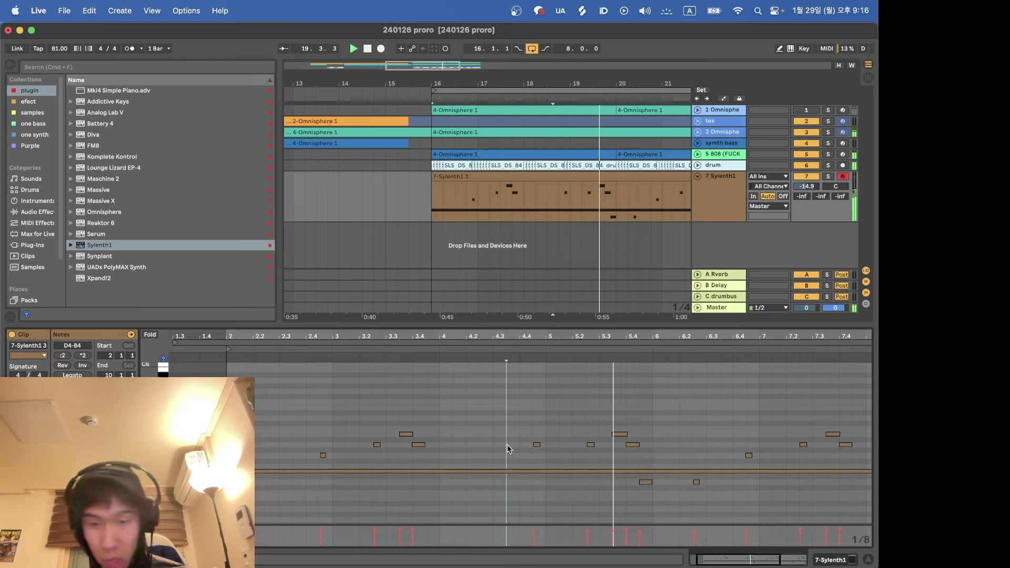
# Step: Review the remaining notes of the Sylenth1 clip through bar 9 while it plays
pyautogui.hscroll(2, 508, 449)
pyautogui.scroll(-1, 507, 449)
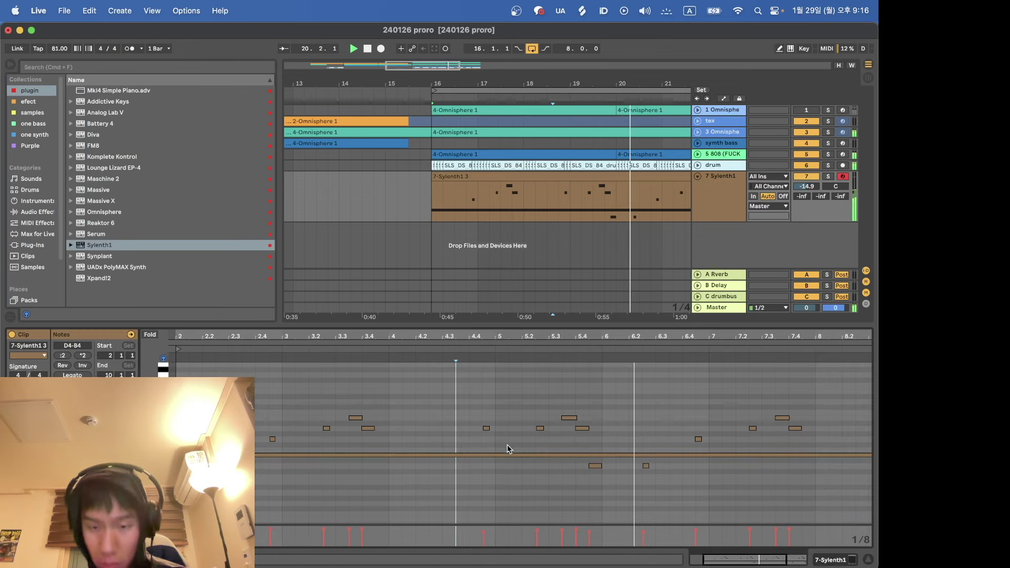
pyautogui.hscroll(3, 661, 454)
pyautogui.scroll(1, 661, 454)
pyautogui.doubleClick(625, 452)
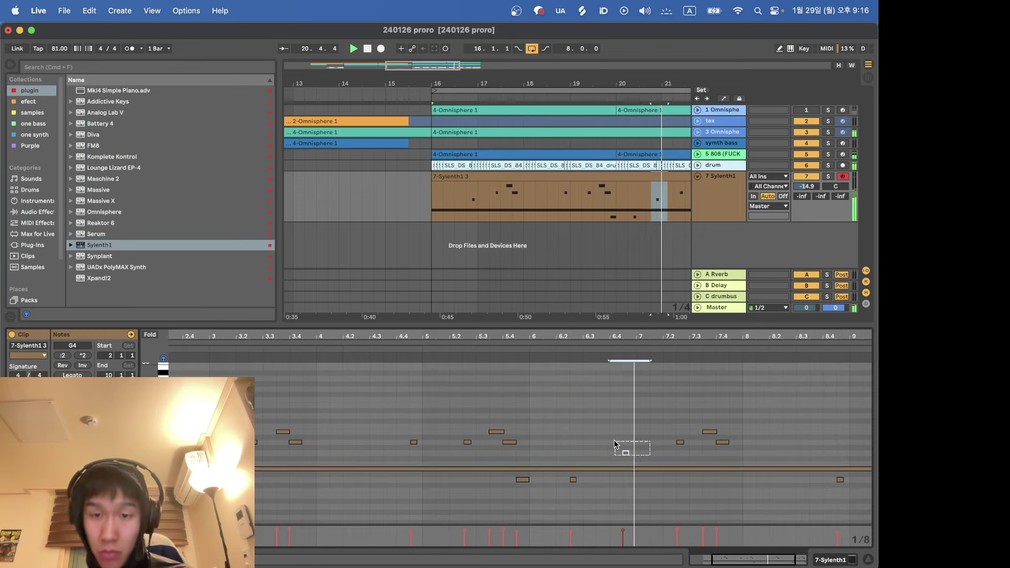
pyautogui.hscroll(2, 617, 440)
pyautogui.scroll(1, 617, 440)
pyautogui.hscroll(2, 617, 440)
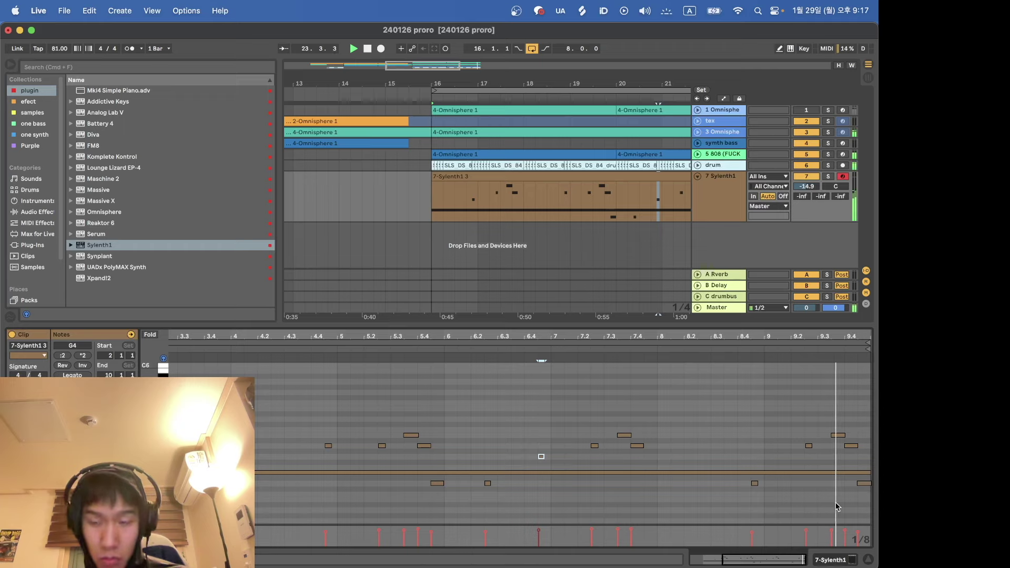
# Step: Raise the last D4 note at the end of clip bar 9 to D5
pyautogui.click(864, 483)
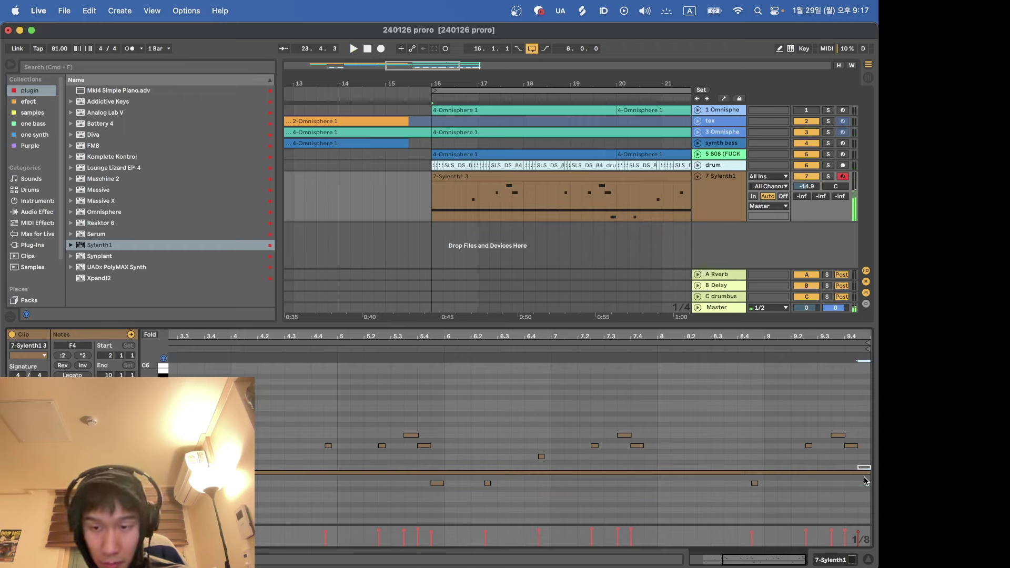
pyautogui.press('Up')
pyautogui.press('Up')
pyautogui.press('Up')
pyautogui.click(833, 429)
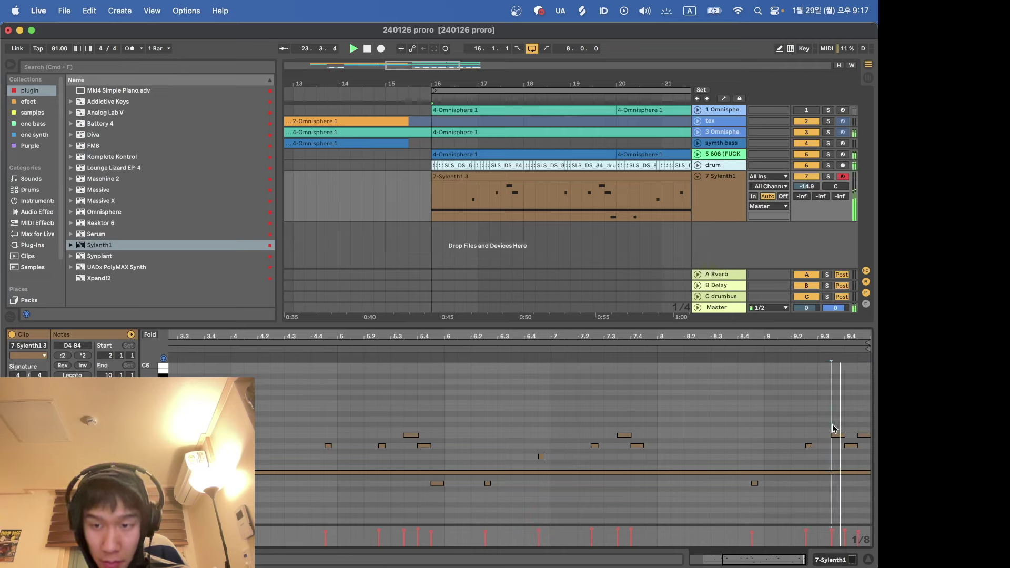
pyautogui.press('Up')
pyautogui.press('Up')
pyautogui.press('Up')
pyautogui.press('Up')
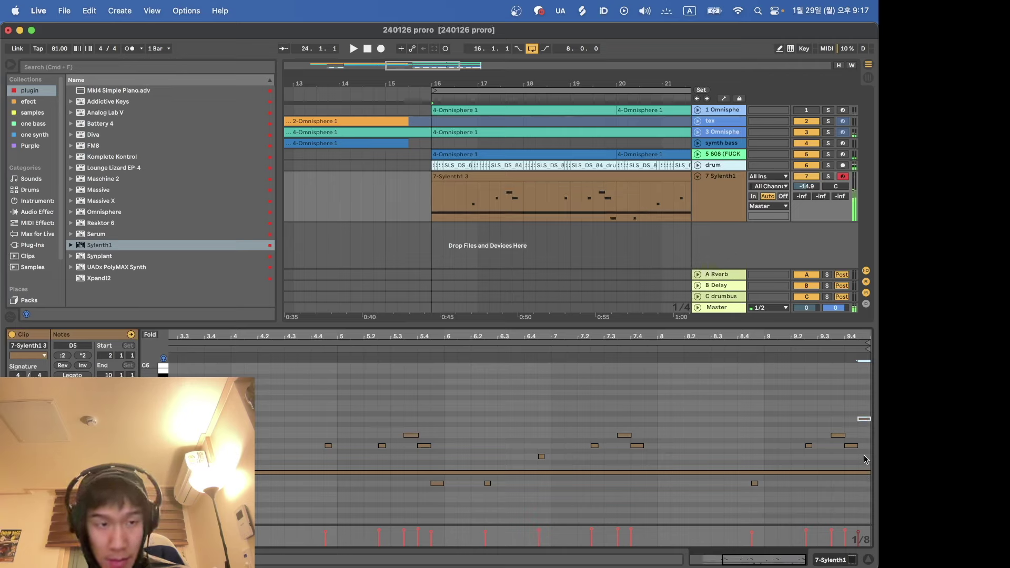
# Step: Raise the last note at the end of clip bar 9 to E5 and return to the full arrangement overview
pyautogui.press('Up')
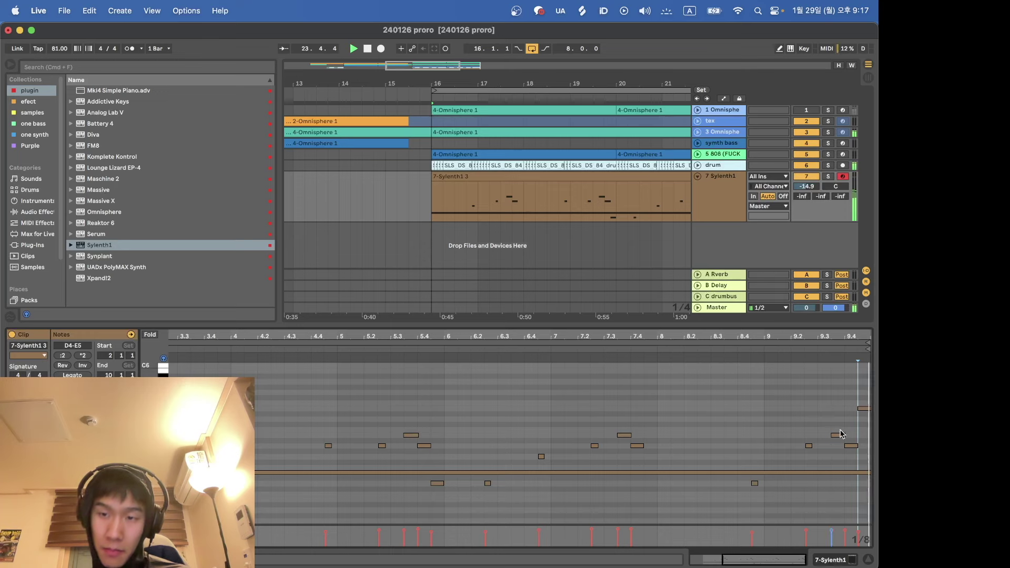
pyautogui.hotkey('shift', 'Tab')
pyautogui.scroll(-5, 543, 202)
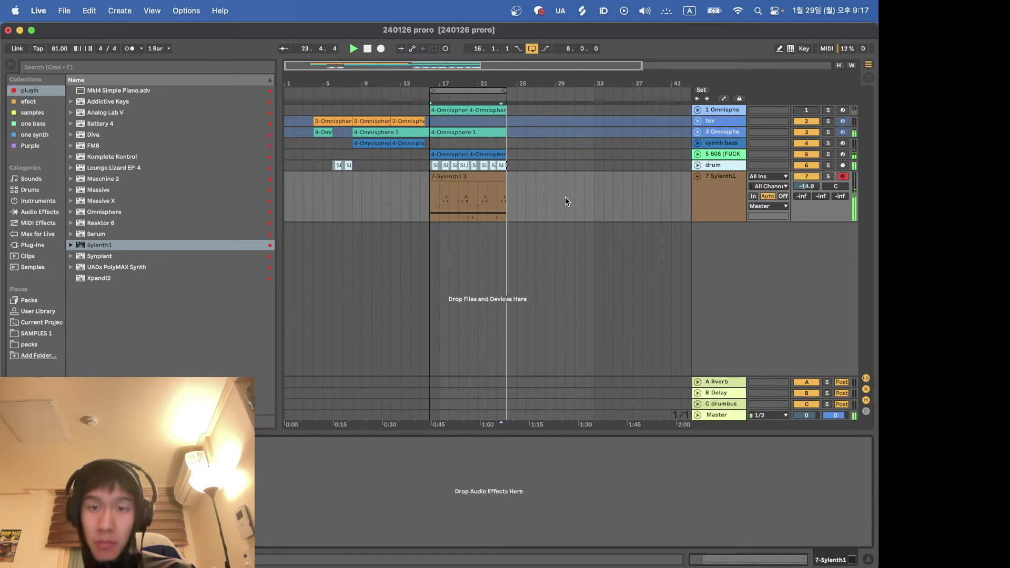
# Step: Fold the Sylenth1 track and move its clip out to about bar 31, with loop playback switched off
pyautogui.click(700, 177)
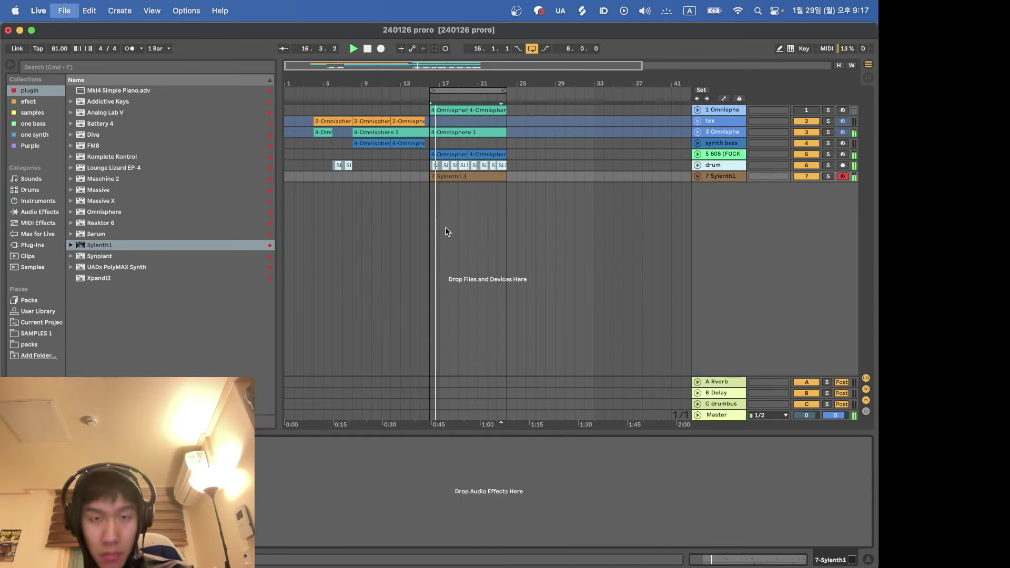
pyautogui.moveTo(438, 178); pyautogui.dragTo(582, 182)
pyautogui.click(531, 48)
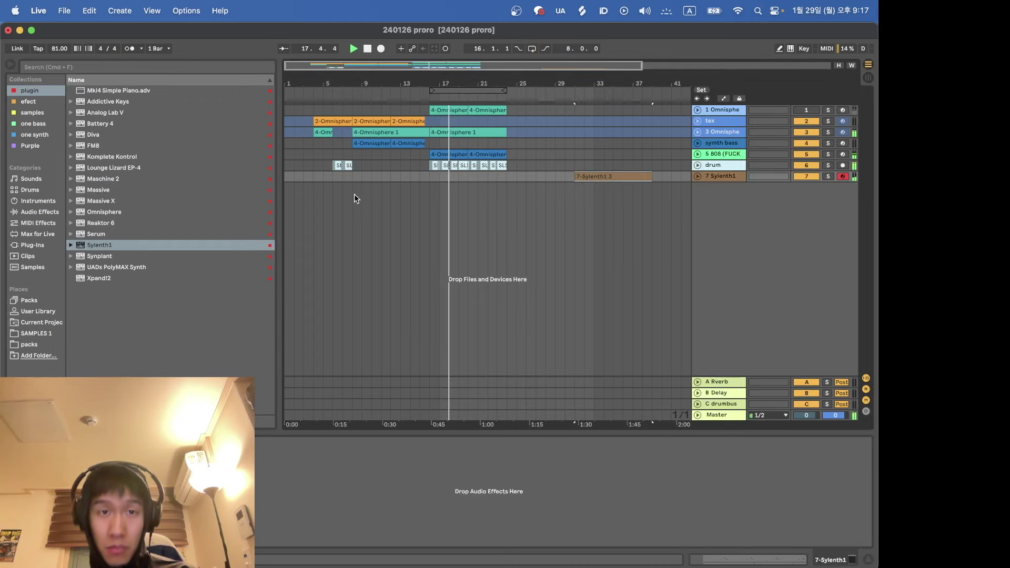
# Step: Play the arrangement from just before bar 4 to review the intro and the drum break
pyautogui.click(341, 208)
pyautogui.press('space')
pyautogui.press('space')
pyautogui.scroll(5, 339, 207)
pyautogui.hscroll(-2, 339, 208)
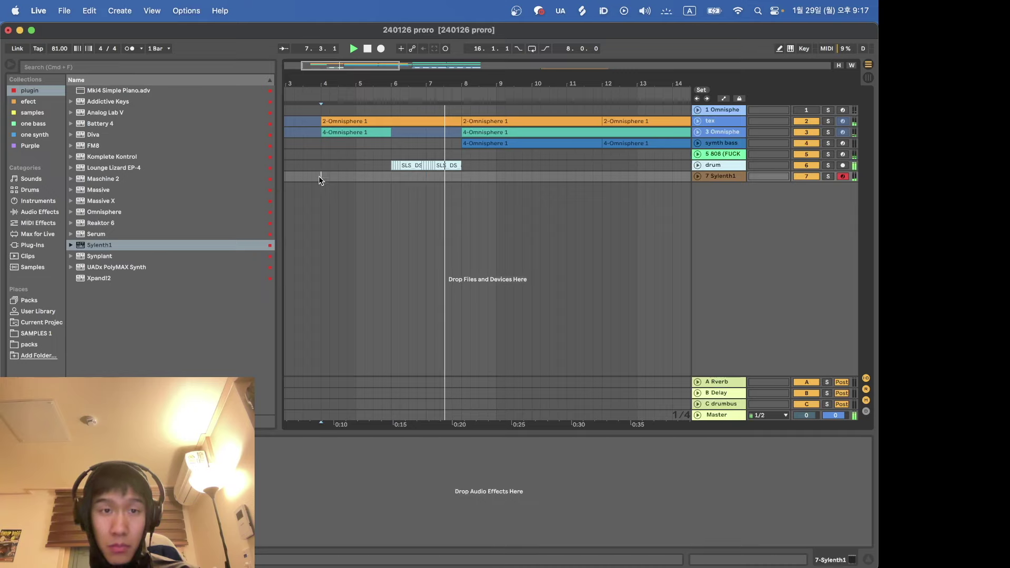
pyautogui.click(312, 177)
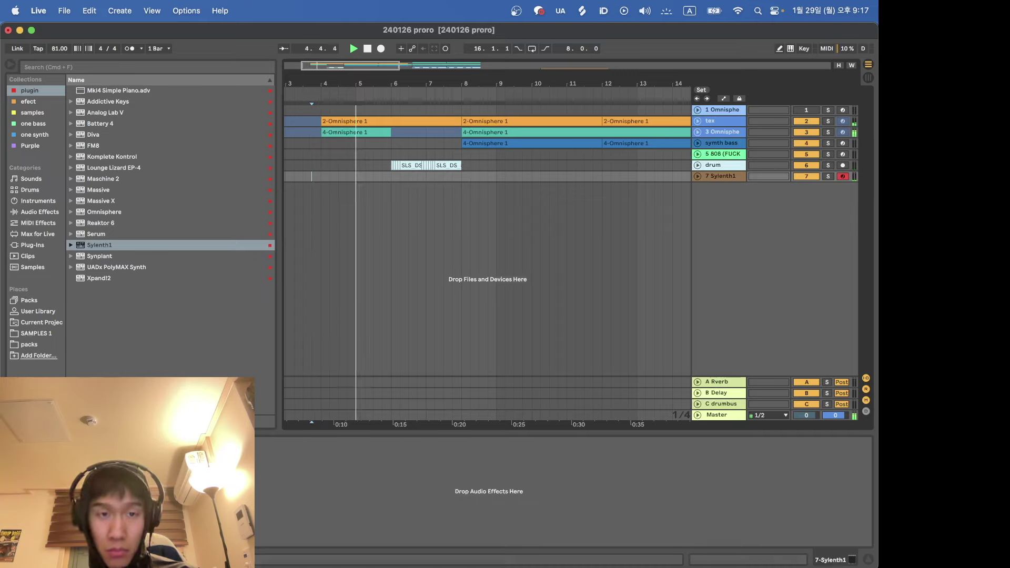
# Step: Search the SAMPLES 1 folder for "fx"
pyautogui.click(18, 334)
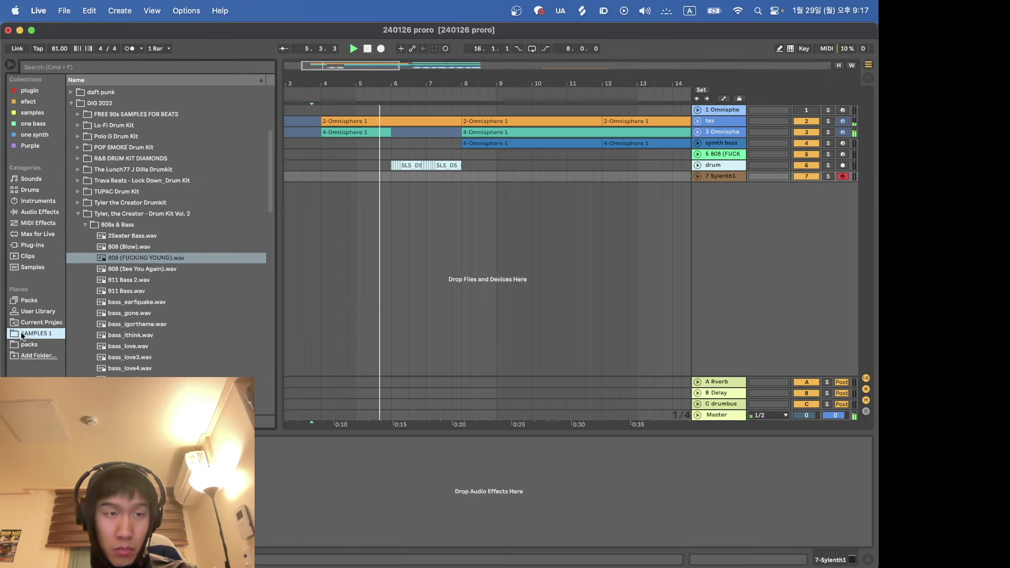
pyautogui.click(155, 64)
pyautogui.write('fx')
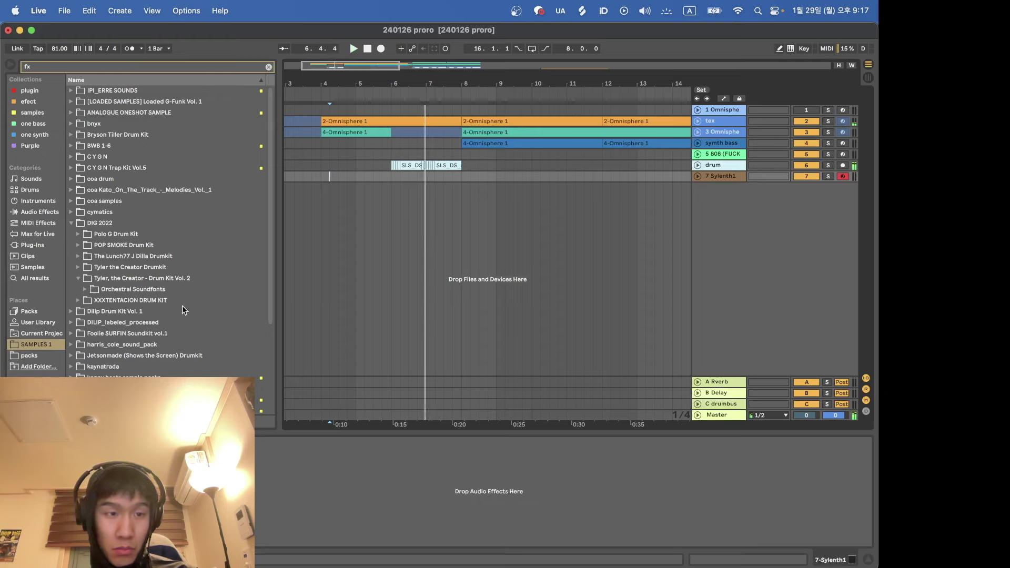
# Step: Browse the Orchestral Soundfonts folder of Tyler, the Creator - Drum Kit Vol. 2, expanding its Brass and Woodwinds subfolder
pyautogui.click(160, 290)
pyautogui.press('Right')
pyautogui.press('Down')
pyautogui.press('Down')
pyautogui.press('Up')
pyautogui.press('Right')
pyautogui.press('Down')
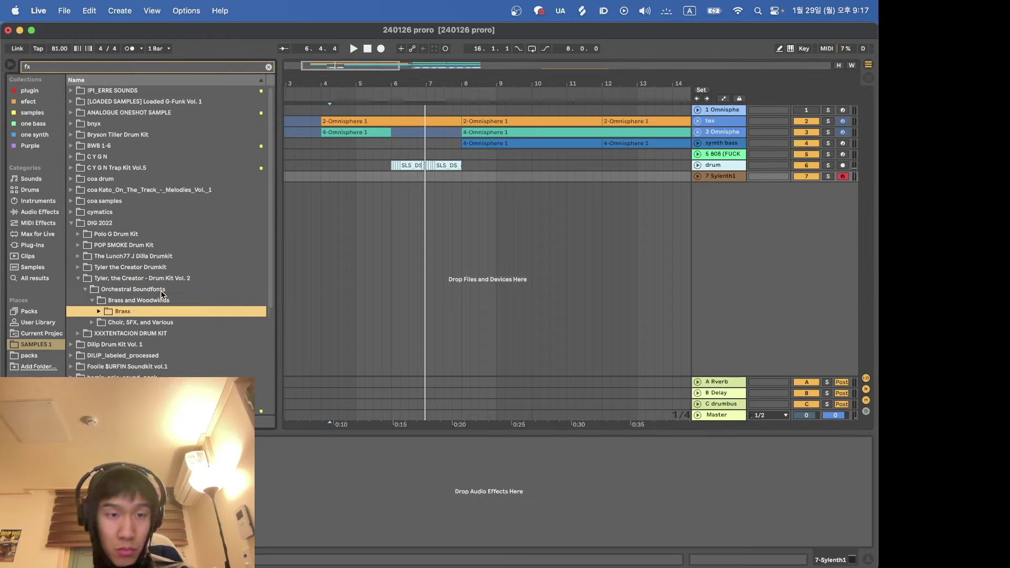
# Step: Browse the Orchestral Soundfonts of Tyler, the Creator - Drum Kit Vol. 2 down to the sound FX folder in Choir, SFX, and Various
pyautogui.press('Right')
pyautogui.press('Down')
pyautogui.press('Down')
pyautogui.press('Right')
pyautogui.press('Down')
pyautogui.press('Right')
pyautogui.press('Down')
pyautogui.press('Up')
pyautogui.press('Left')
pyautogui.press('Down')
pyautogui.press('Right')
pyautogui.press('Down')
pyautogui.press('Down')
pyautogui.press('Up')
pyautogui.press('Up')
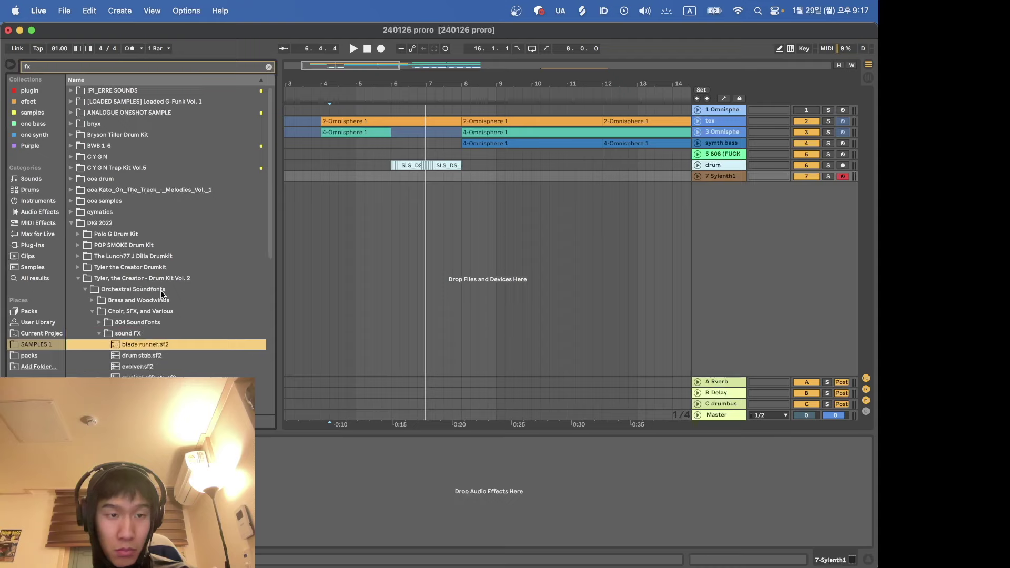
# Step: Collapse the sound FX and Orchestral Soundfonts folders and return up to the Tyler the Creator Drumkit folder
pyautogui.press('Left')
pyautogui.press('Up')
pyautogui.press('Down')
pyautogui.press('Down')
pyautogui.press('Up')
pyautogui.press('Up')
pyautogui.press('Up')
pyautogui.press('Up')
pyautogui.press('Up')
pyautogui.press('Up')
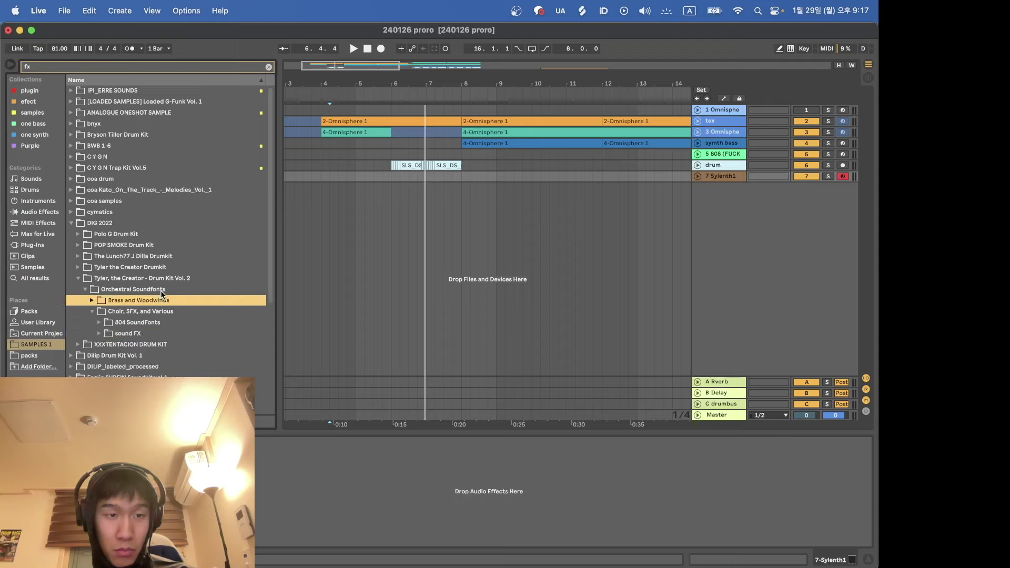
pyautogui.press('Left')
pyautogui.press('Up')
# Step: Expand the FX folder of the Tyler the Creator Drumkit and audition its samples from 4.wav to Garbage Beeper.WAV
pyautogui.press('Right')
pyautogui.press('Down')
pyautogui.press('Right')
pyautogui.press('Down')
pyautogui.press('Down')
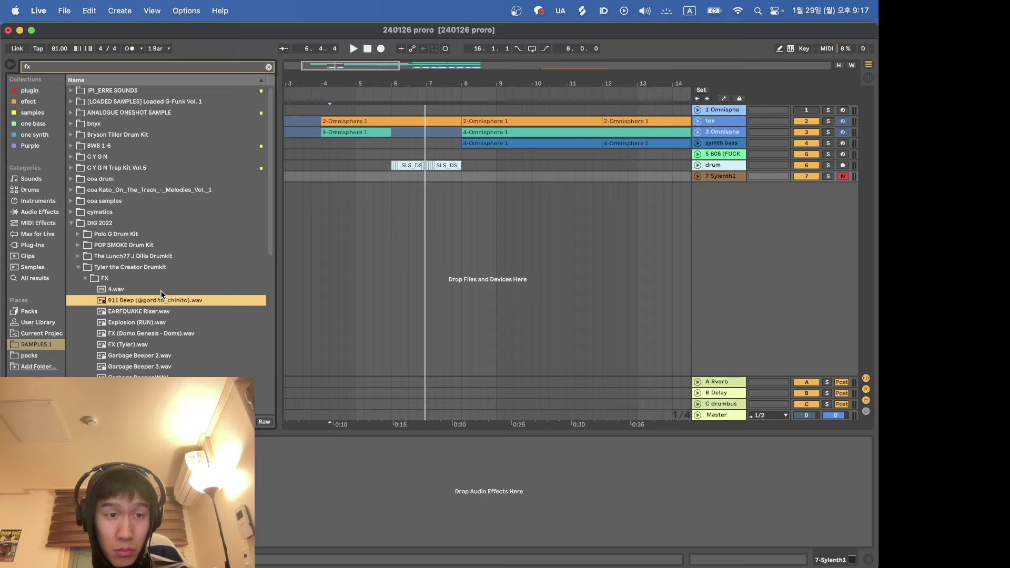
pyautogui.scroll(-2, 161, 293)
pyautogui.press('Down')
pyautogui.scroll(-3, 161, 294)
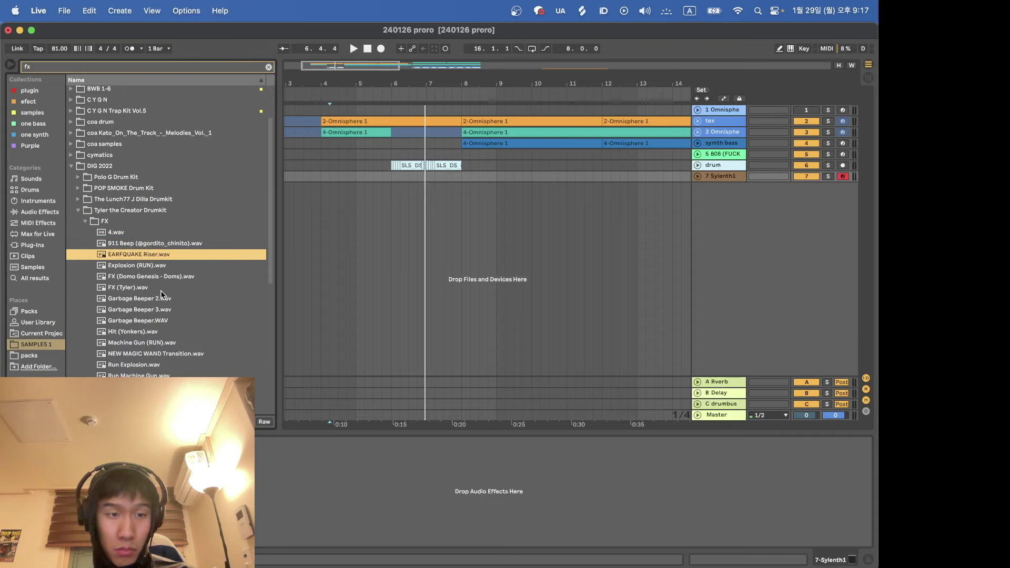
pyautogui.press('Down')
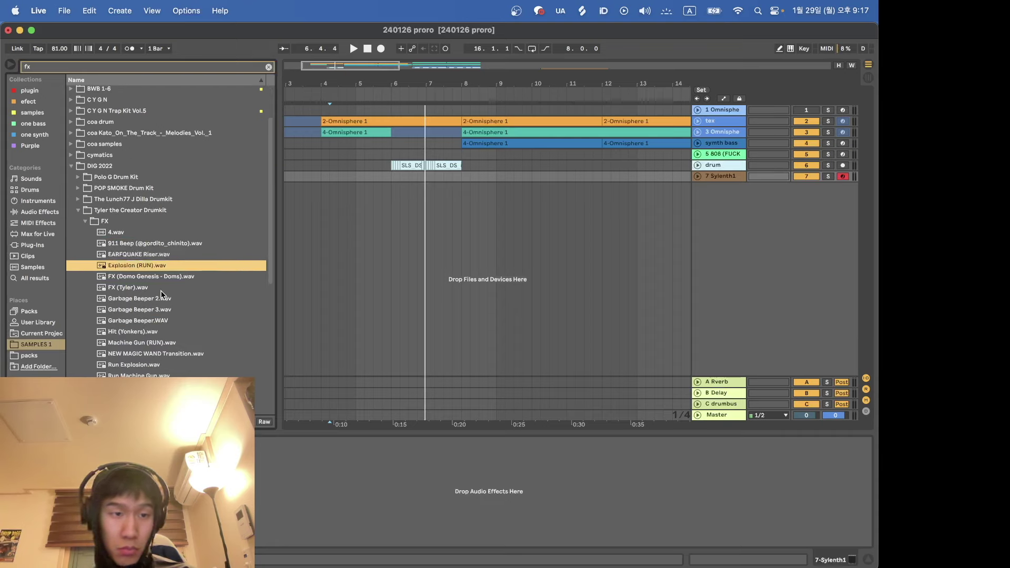
pyautogui.press('Down')
pyautogui.press('Down')
pyautogui.press('Down')
pyautogui.press('Down')
pyautogui.press('Down')
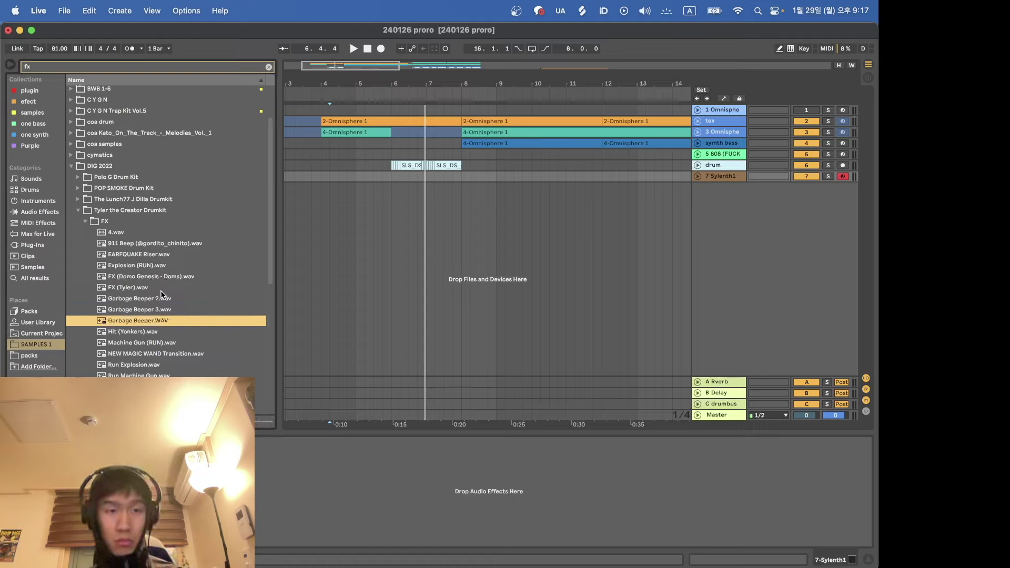
# Step: Place EARFQUAKE Riser.wav on a new audio track at 3.4, just before bar 4, and play it back
pyautogui.moveTo(158, 255); pyautogui.dragTo(312, 233)
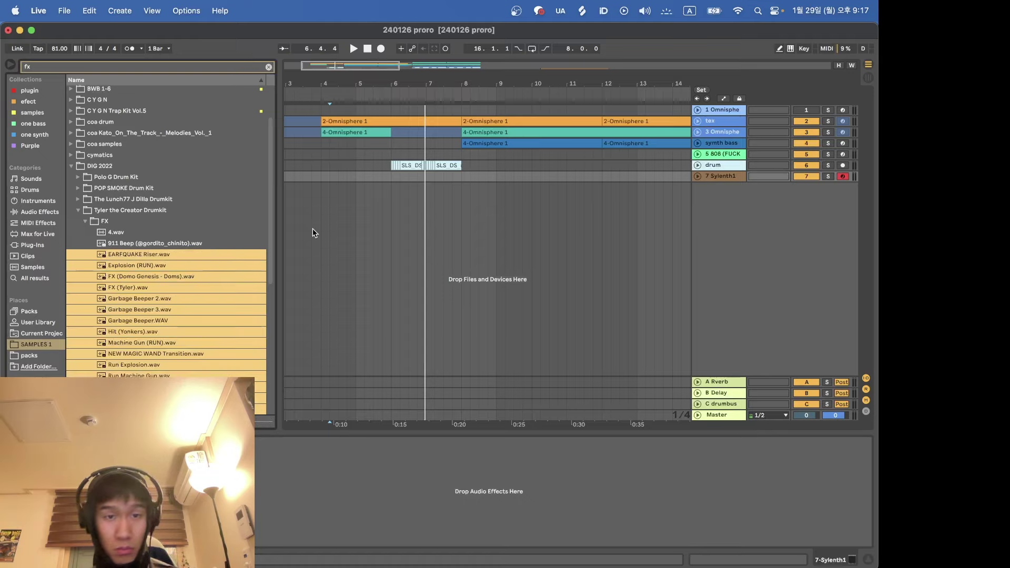
pyautogui.click(187, 255)
pyautogui.moveTo(235, 245); pyautogui.dragTo(334, 201)
pyautogui.press('space')
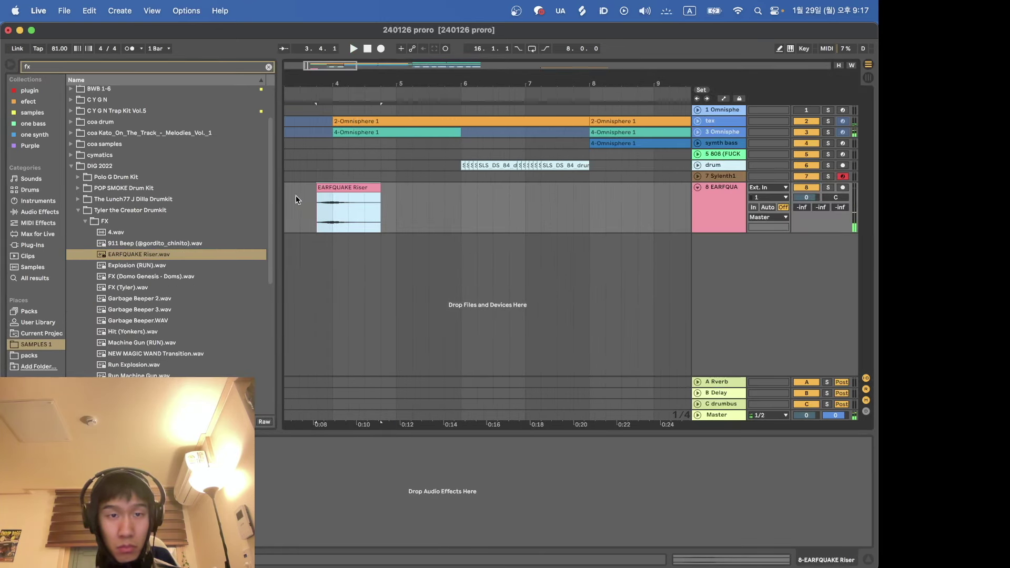
# Step: Turn off warping for the EARFQUAKE Riser clip and shift the clip slightly later on its track
pyautogui.doubleClick(329, 201)
pyautogui.click(138, 345)
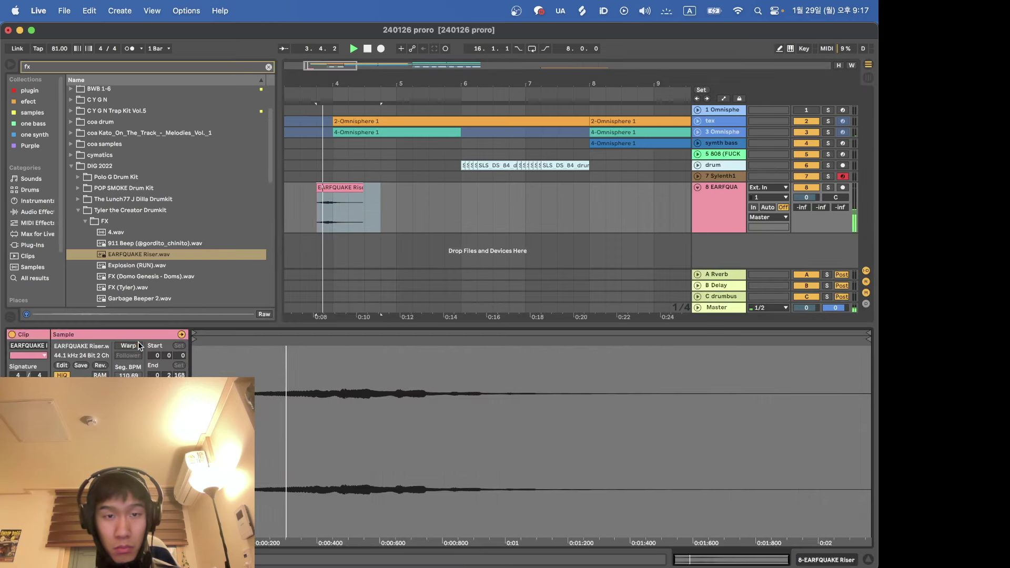
pyautogui.click(320, 203)
pyautogui.press('z')
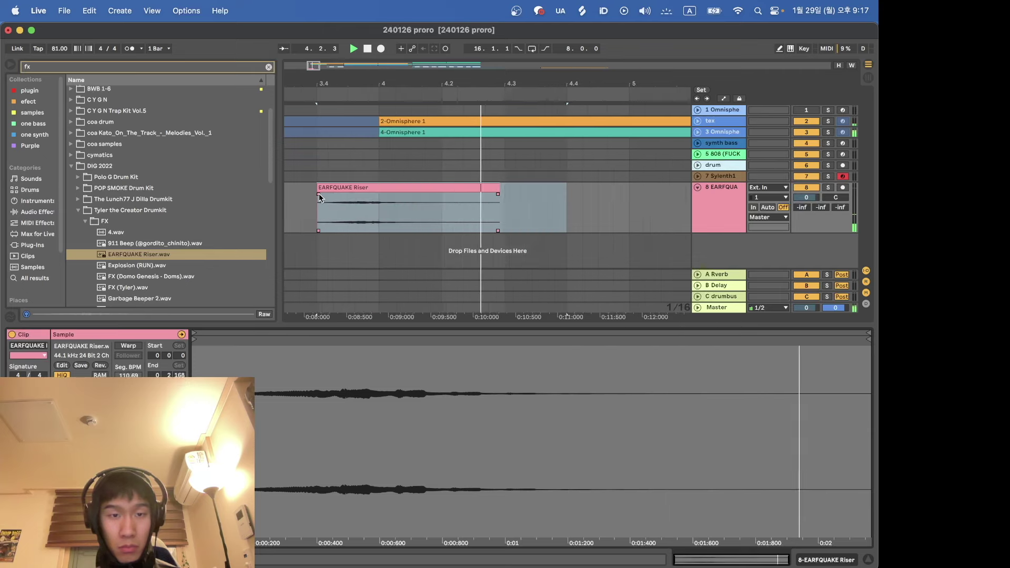
pyautogui.moveTo(368, 184); pyautogui.dragTo(385, 192)
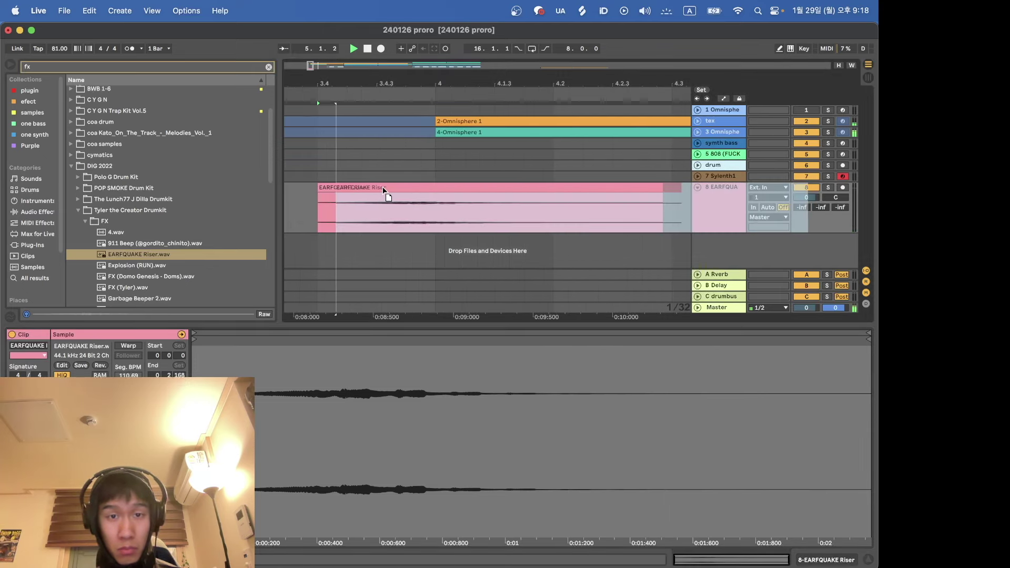
pyautogui.click(326, 214)
pyautogui.press('x')
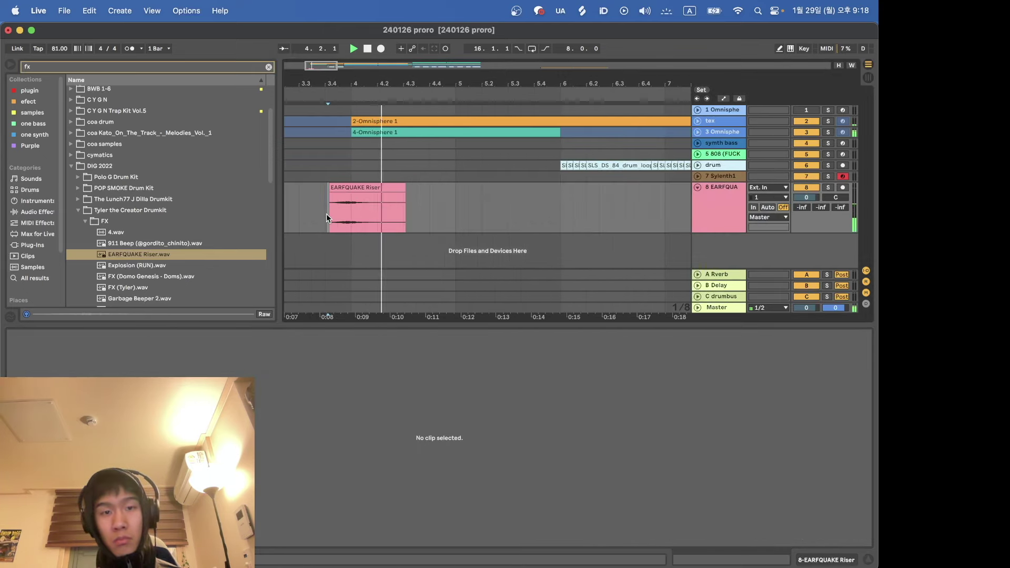
# Step: Delete the EARFQUAKE Riser clip from the audio track and hide the clip view
pyautogui.moveTo(454, 193); pyautogui.dragTo(287, 195)
pyautogui.press('BackSpace')
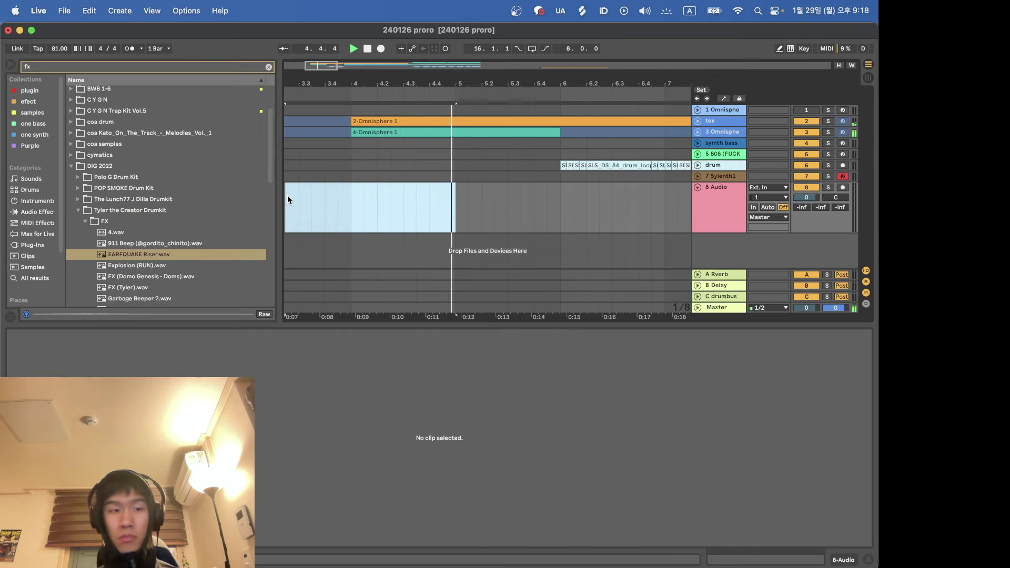
pyautogui.hotkey('shift', 'Tab')
# Step: Audition the further samples in the Tyler the Creator Drumkit's FX folder, ending on See You Again Stomp.wav
pyautogui.press('Down')
pyautogui.press('Down')
pyautogui.press('Down')
pyautogui.press('Down')
pyautogui.press('Down')
pyautogui.press('Down')
pyautogui.press('Down')
pyautogui.press('Down')
pyautogui.press('Down')
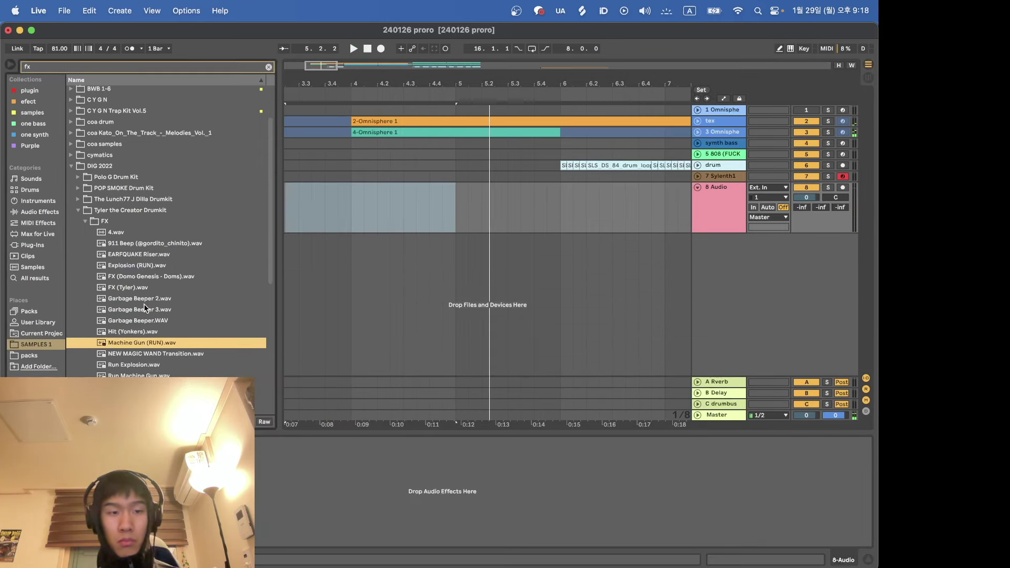
pyautogui.press('Down')
pyautogui.press('Down')
pyautogui.press('Down')
pyautogui.press('Down')
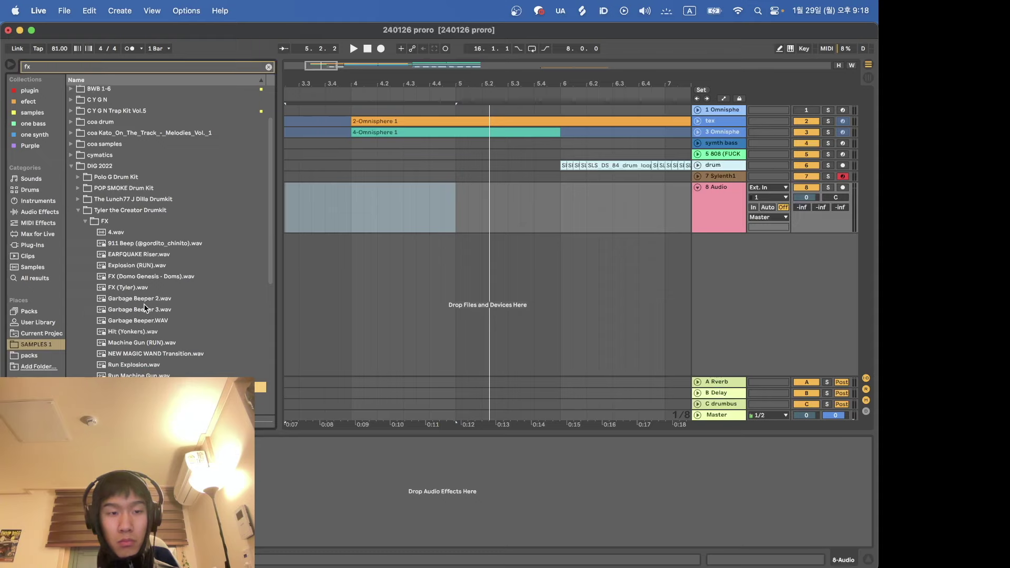
pyautogui.press('Down')
pyautogui.press('Up')
pyautogui.press('Up')
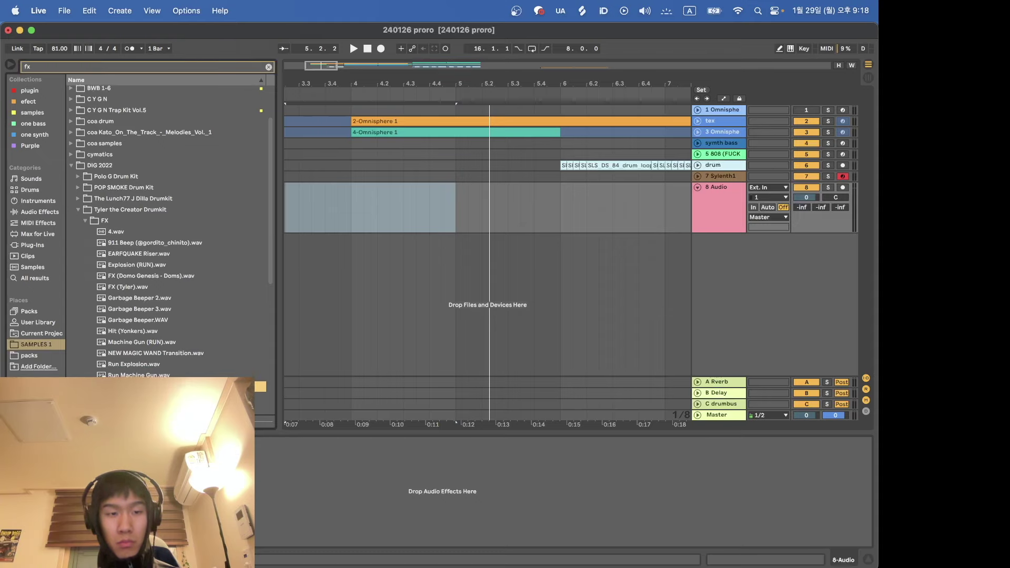
# Step: Place See You Again Stomp.wav at bar 4 on track 8 and nudge the clip to start slightly before the bar
pyautogui.moveTo(174, 386); pyautogui.dragTo(351, 207)
pyautogui.press('space')
pyautogui.scroll(5, 338, 206)
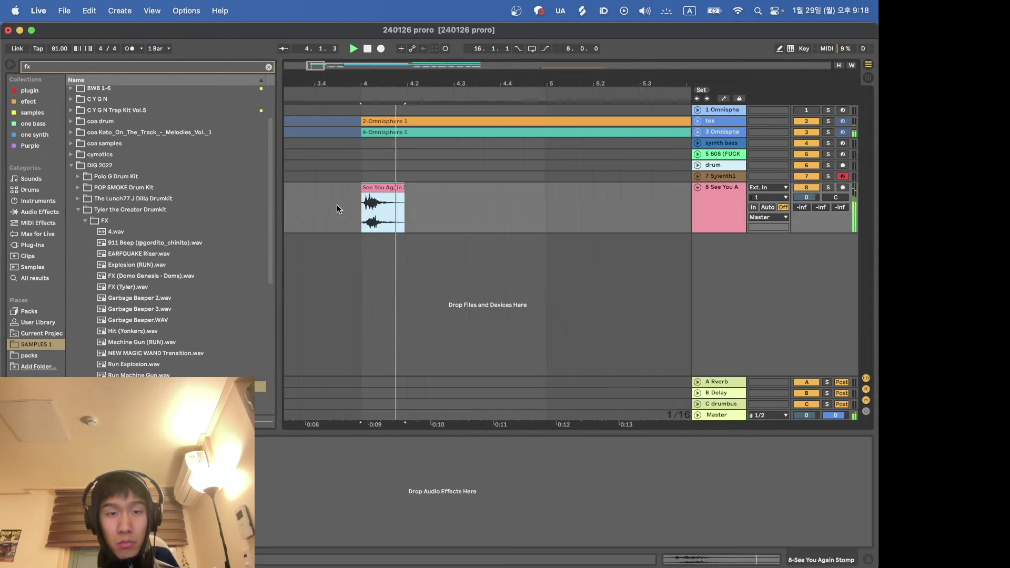
pyautogui.moveTo(422, 191); pyautogui.dragTo(410, 189)
pyautogui.scroll(-4, 410, 189)
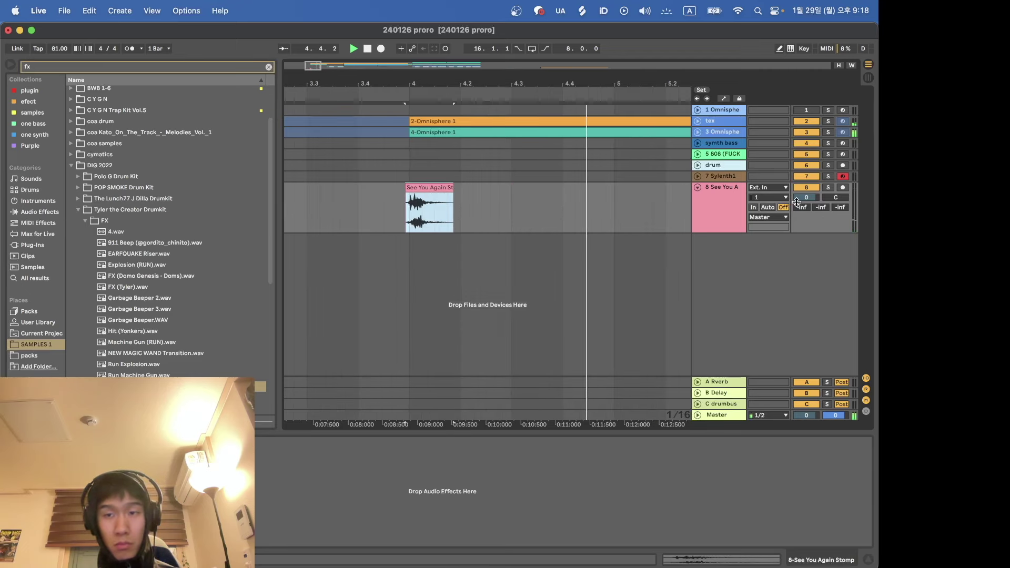
# Step: Lower the volume of track 8 to -15.7 dB while replaying the stomp clip
pyautogui.press('space')
pyautogui.press('space')
pyautogui.press('space')
pyautogui.press('space')
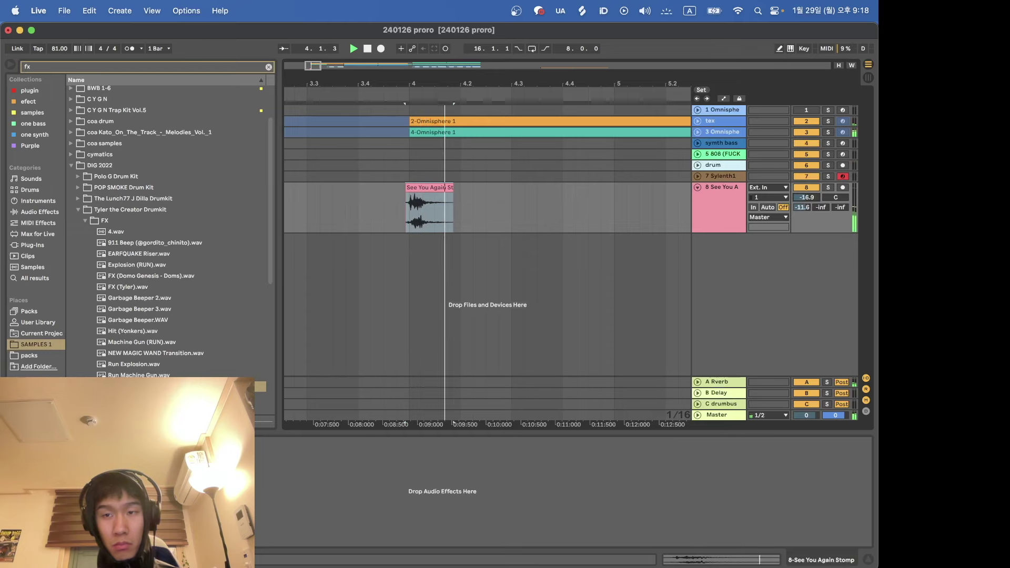
pyautogui.press('space')
# Step: Delete the See You Again Stomp clip from track 8
pyautogui.moveTo(577, 207); pyautogui.dragTo(373, 207)
pyautogui.press('Delete')
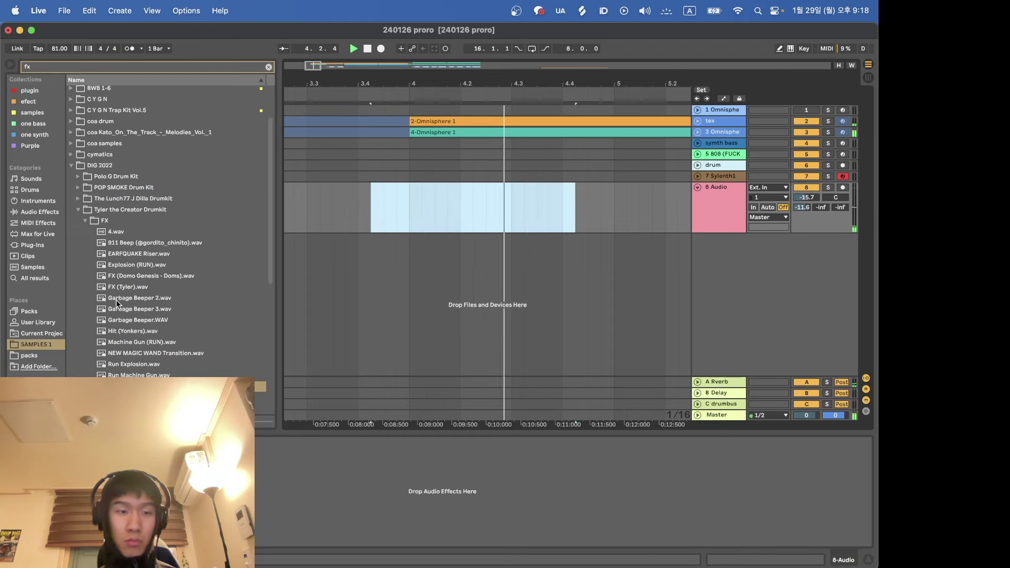
# Step: Expand the XXX FX folder in the XXXTENTACION DRUM KIT and audition its samples up to XXX FX (3).wav
pyautogui.scroll(-3, 121, 302)
pyautogui.click(131, 326)
pyautogui.press('Down')
pyautogui.press('Down')
pyautogui.press('Down')
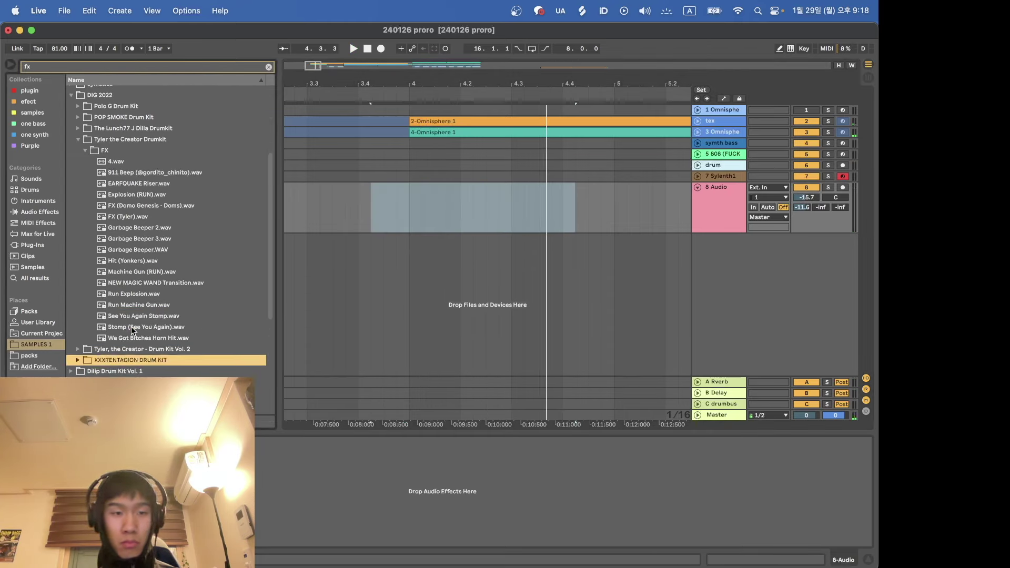
pyautogui.press('Right')
pyautogui.press('Down')
pyautogui.press('Down')
pyautogui.press('Down')
pyautogui.press('Down')
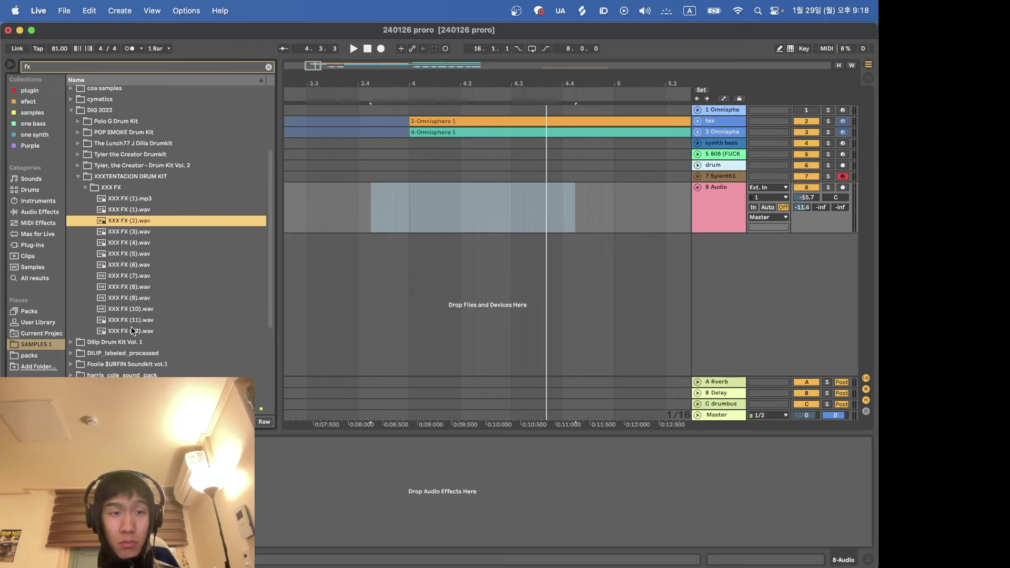
pyautogui.press('Up')
pyautogui.press('Down')
pyautogui.press('Down')
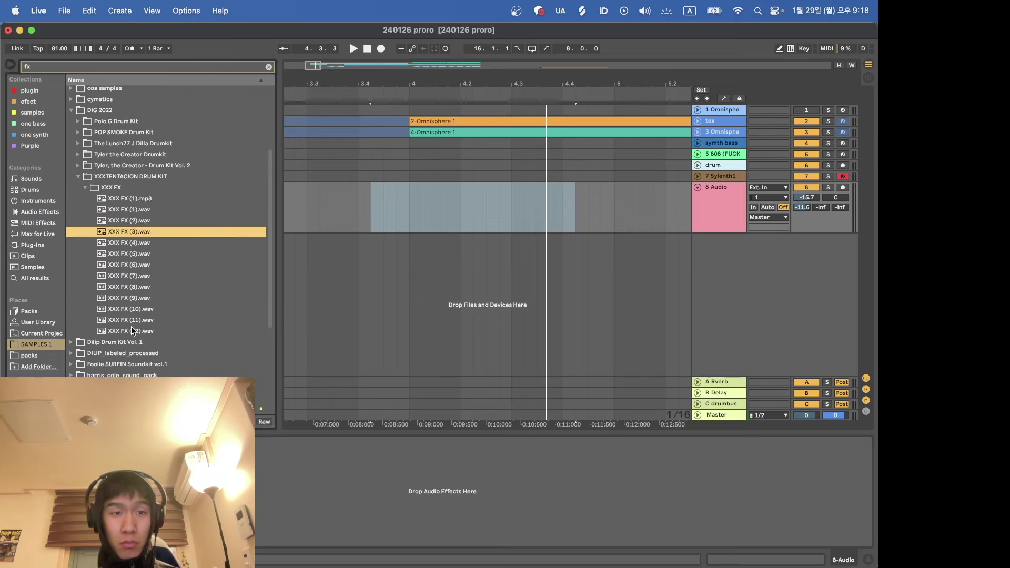
# Step: Audition the following samples in the XXX FX folder, from XXX FX (4).wav to XXX FX (11).wav
pyautogui.press('Down')
pyautogui.press('Down')
pyautogui.press('Down')
pyautogui.press('Down')
pyautogui.press('Down')
pyautogui.press('Down')
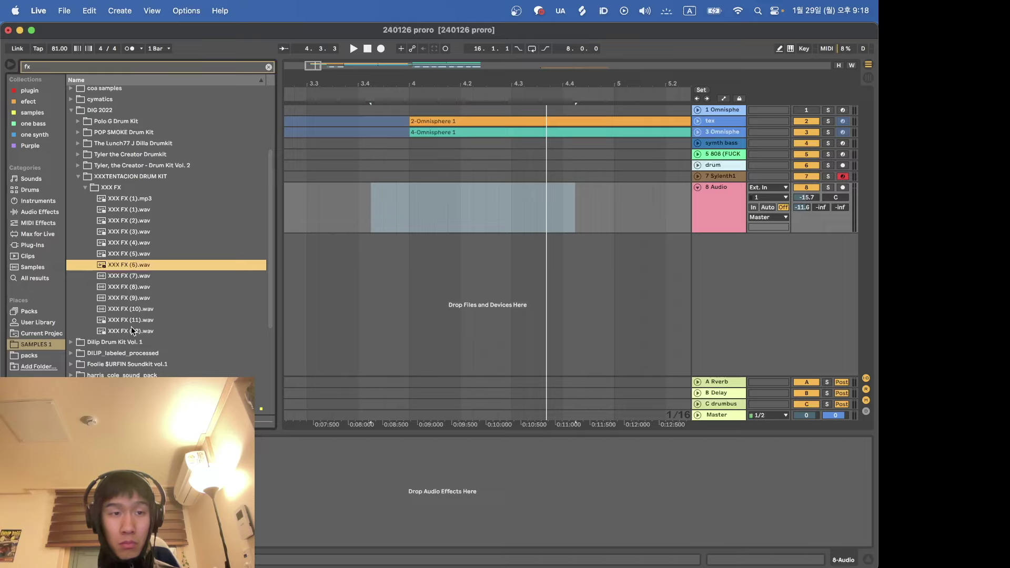
pyautogui.press('Down')
pyautogui.press('Down')
pyautogui.press('Down')
pyautogui.press('Up')
pyautogui.press('Up')
pyautogui.press('Up')
pyautogui.press('Down')
pyautogui.press('Down')
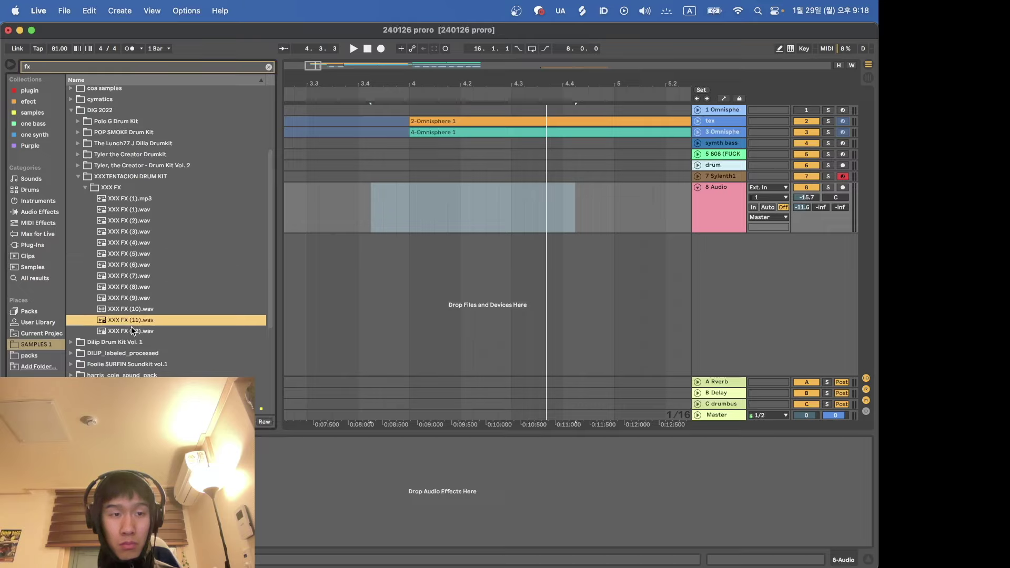
# Step: Place XXX FX (11).wav at bar 4 on track 8 and compare its playback with warping off and on, leaving warping on
pyautogui.moveTo(125, 319); pyautogui.dragTo(408, 207)
pyautogui.press('space')
pyautogui.doubleClick(425, 186)
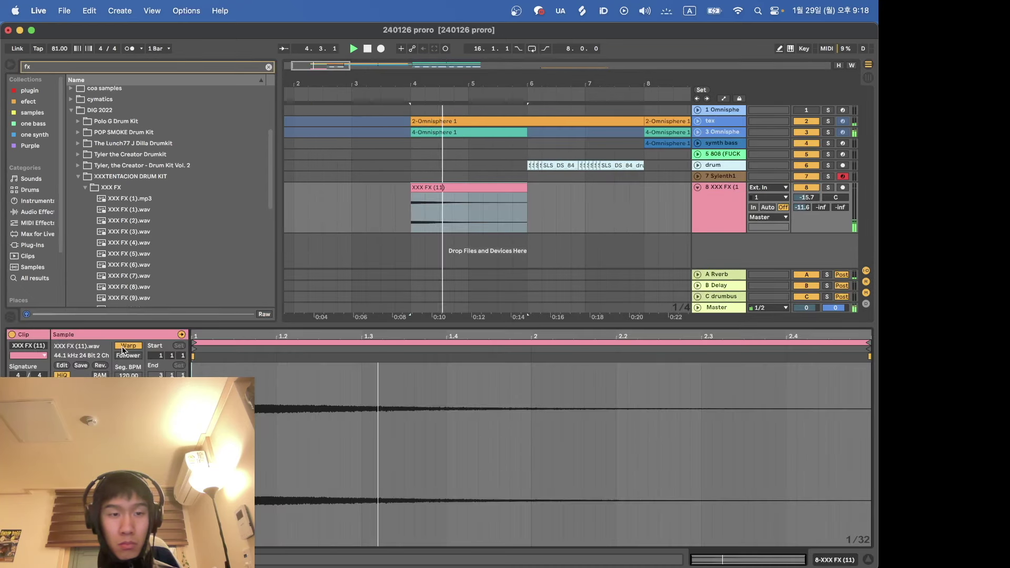
pyautogui.click(125, 345)
pyautogui.click(127, 347)
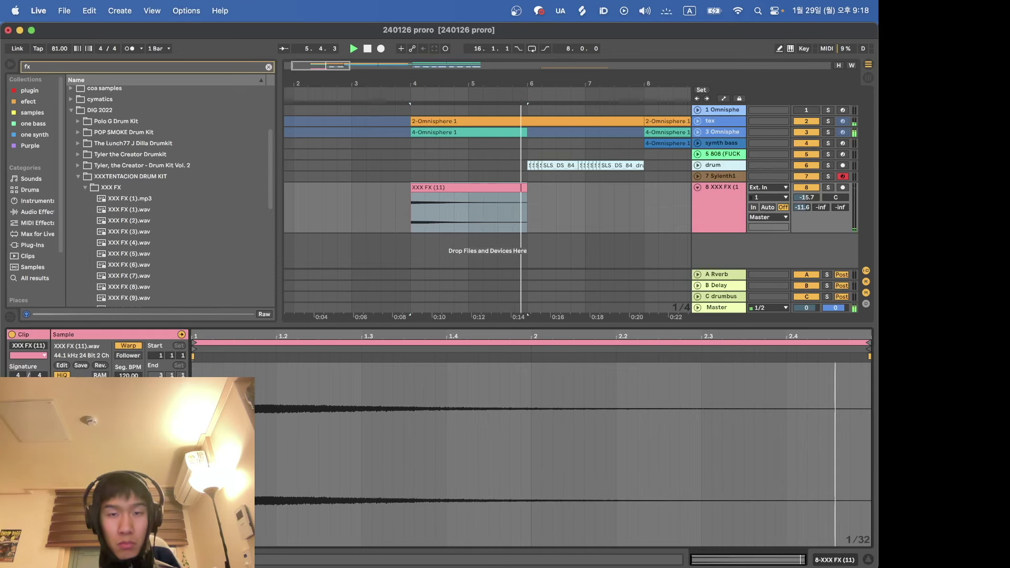
# Step: Set the insert marker at the end of the XXX FX (11) clip on track 8 and save the set
pyautogui.click(555, 219)
pyautogui.scroll(-3, 505, 193)
pyautogui.scroll(-2, 506, 192)
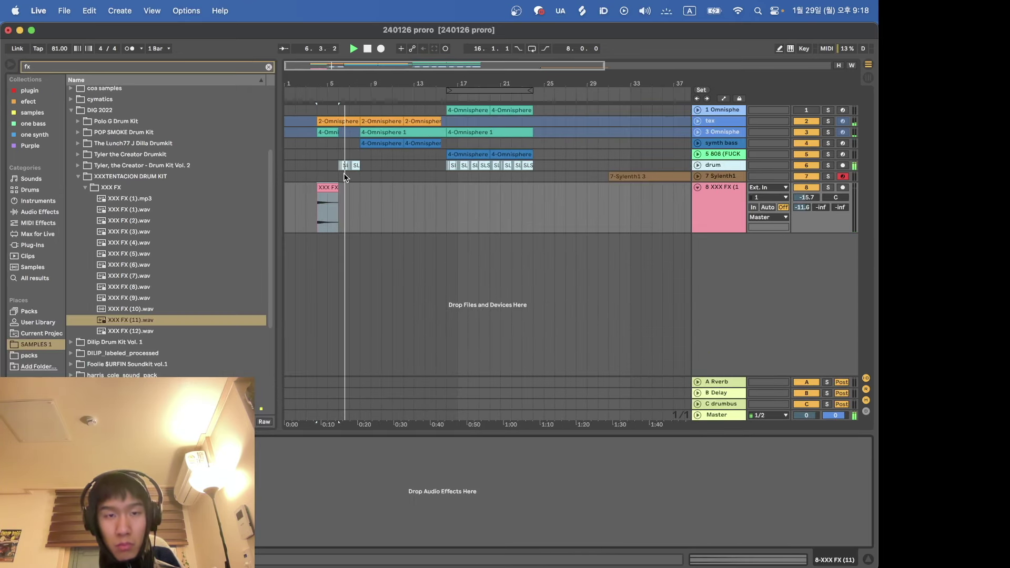
pyautogui.press('+')
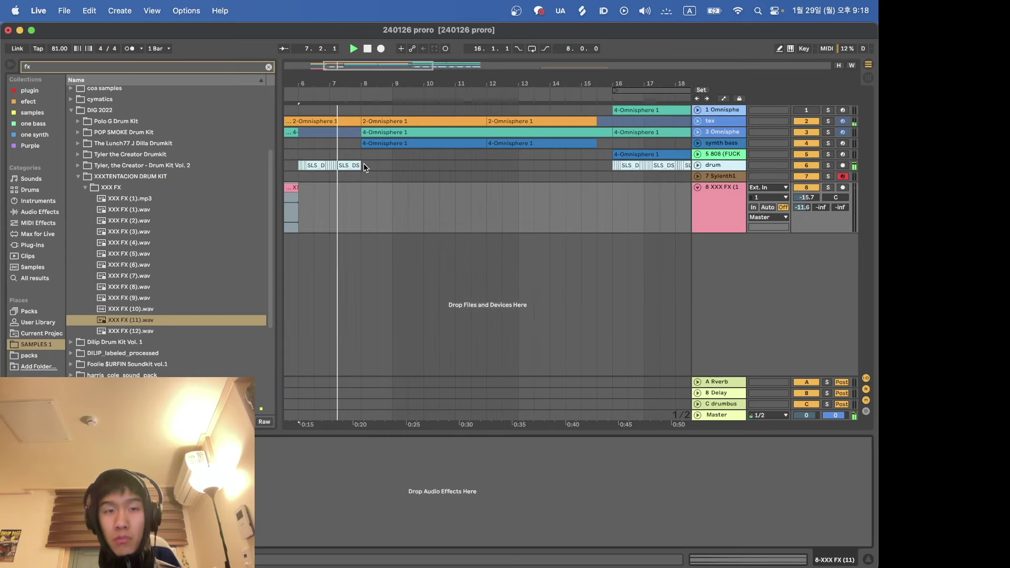
pyautogui.click(446, 188)
pyautogui.press('-')
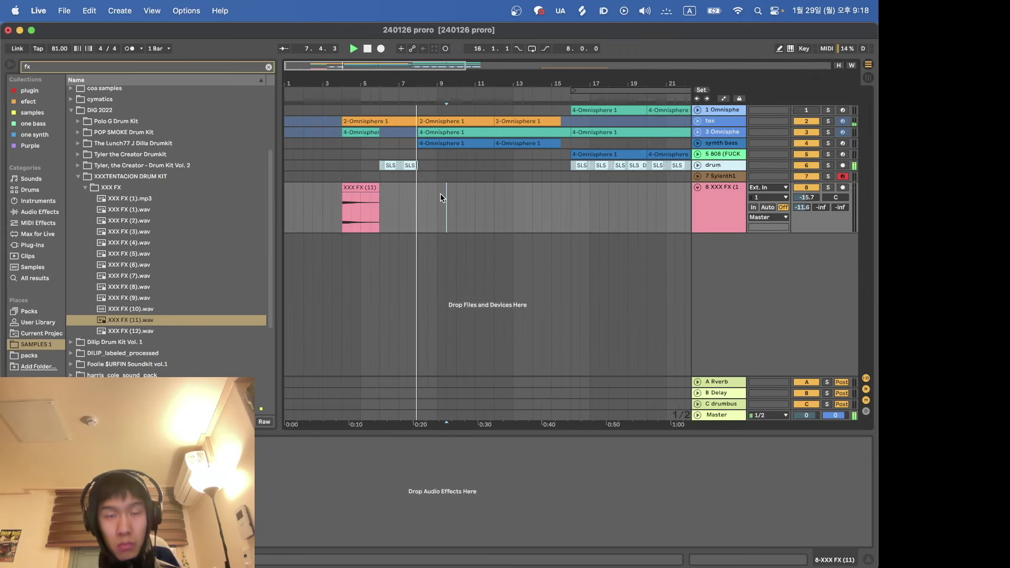
pyautogui.click(385, 194)
pyautogui.press('super+s')
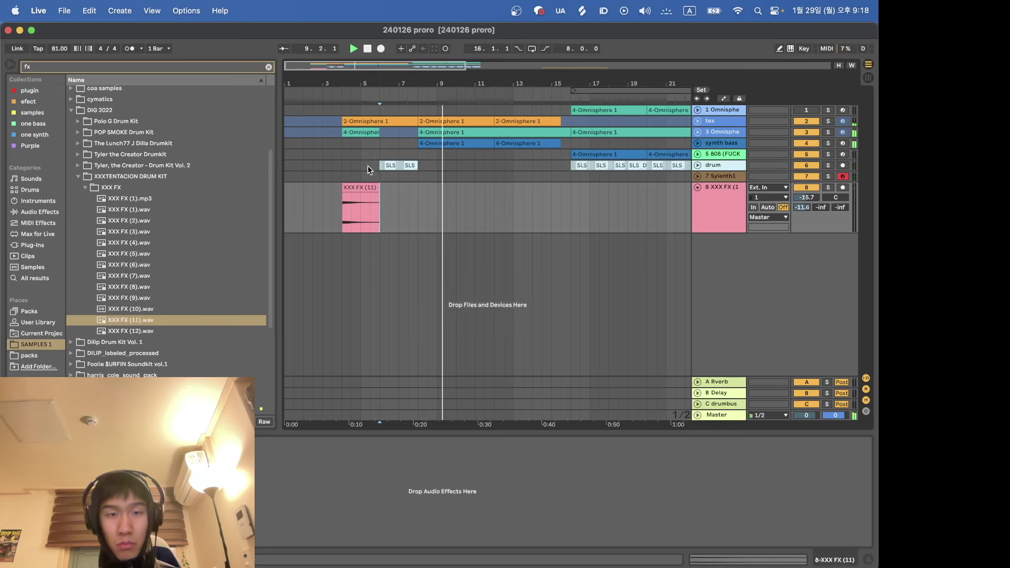
# Step: Clear the browser search and add an EQ Eight from the audio effects to the drum track after Drum Buss
pyautogui.click(370, 167)
pyautogui.click(269, 67)
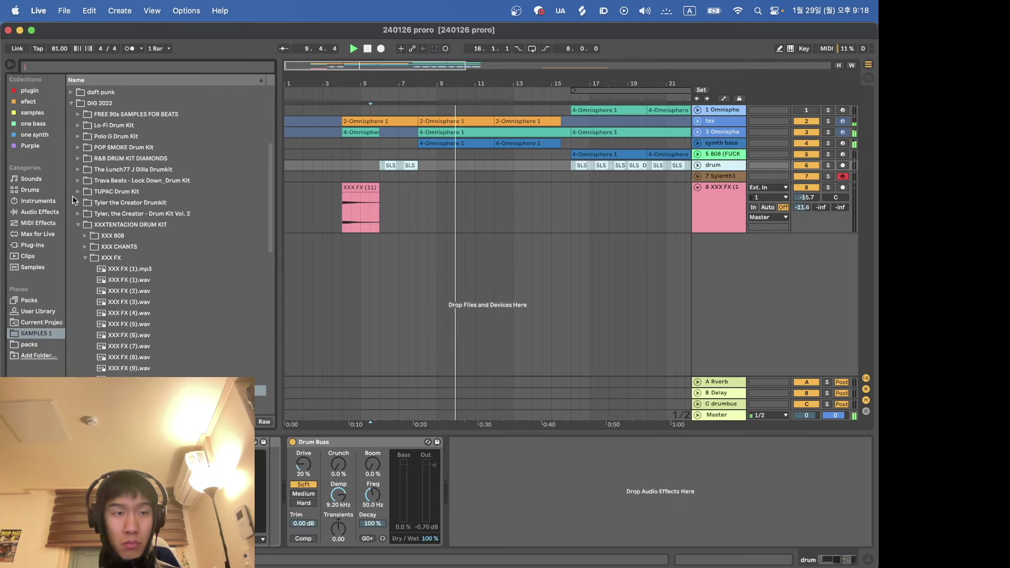
pyautogui.click(26, 214)
pyautogui.scroll(3, 119, 137)
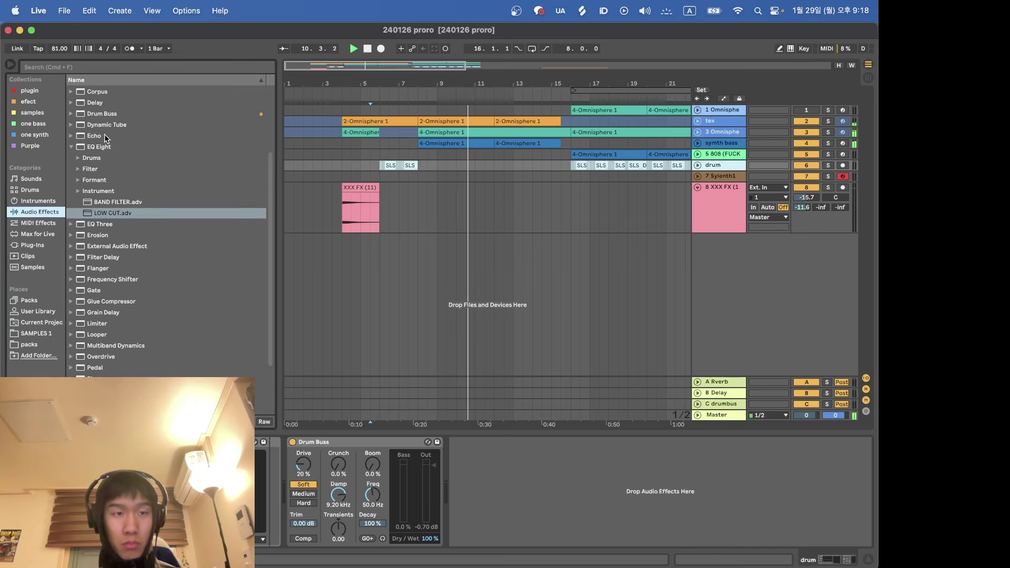
pyautogui.doubleClick(97, 148)
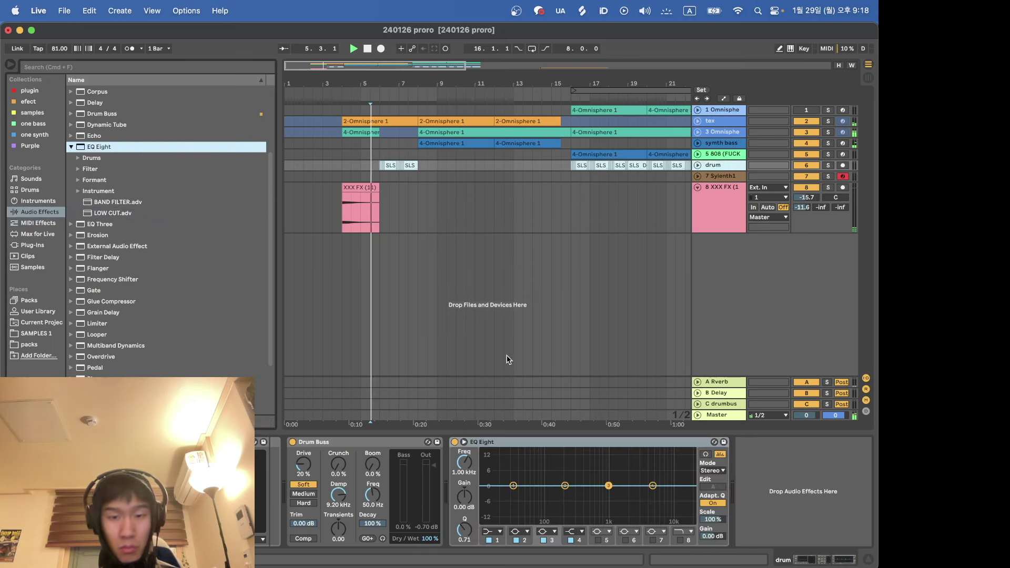
# Step: Cut bands 2 and 3 of the drum track's EQ Eight, with band 3 at 667 Hz and -9.79 dB
pyautogui.moveTo(565, 486); pyautogui.dragTo(559, 506)
pyautogui.moveTo(609, 486); pyautogui.dragTo(598, 509)
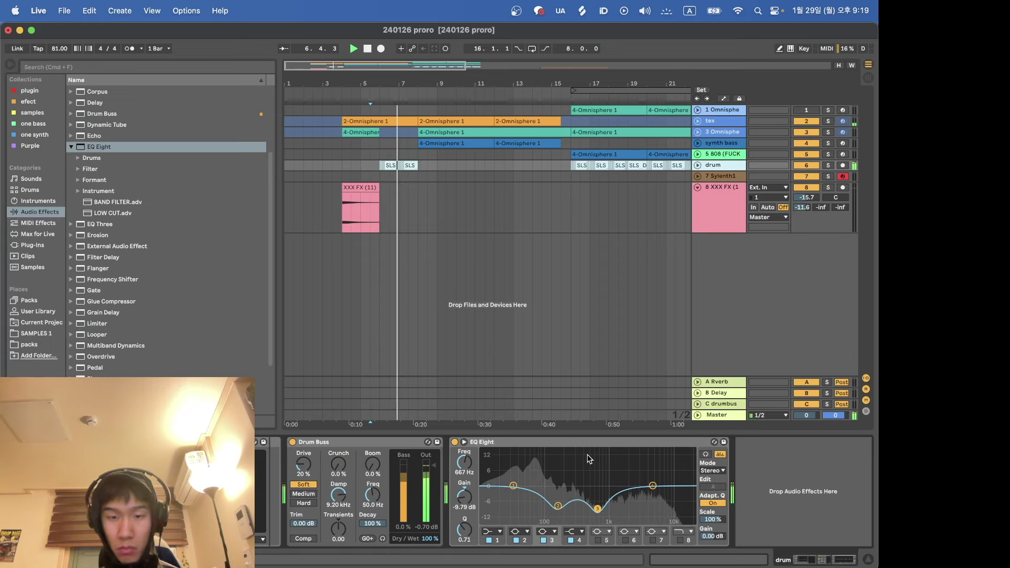
# Step: Remove the EQ Eight from the drum track, leaving Drum Buss as the last device
pyautogui.click(586, 443)
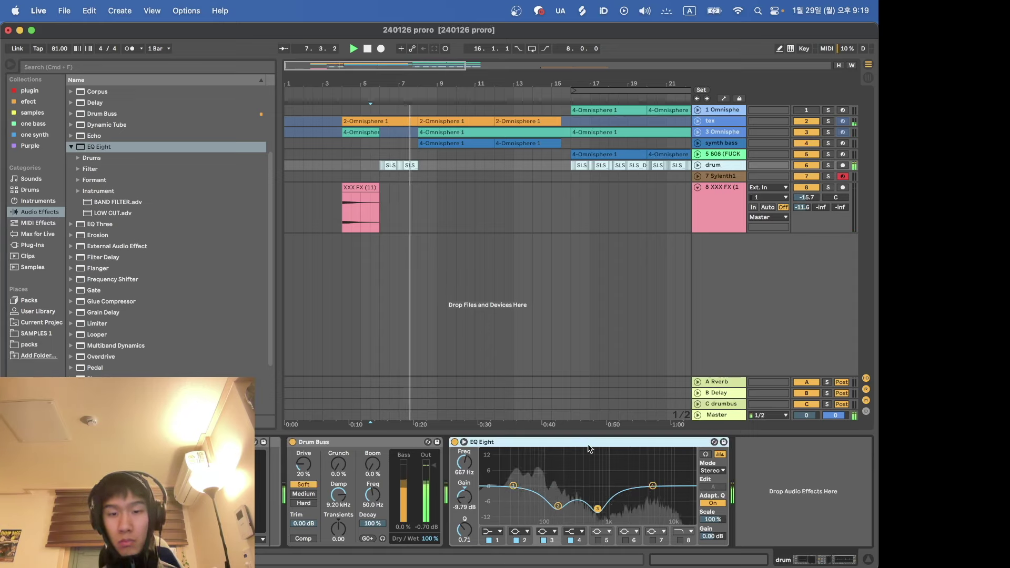
pyautogui.press('Delete')
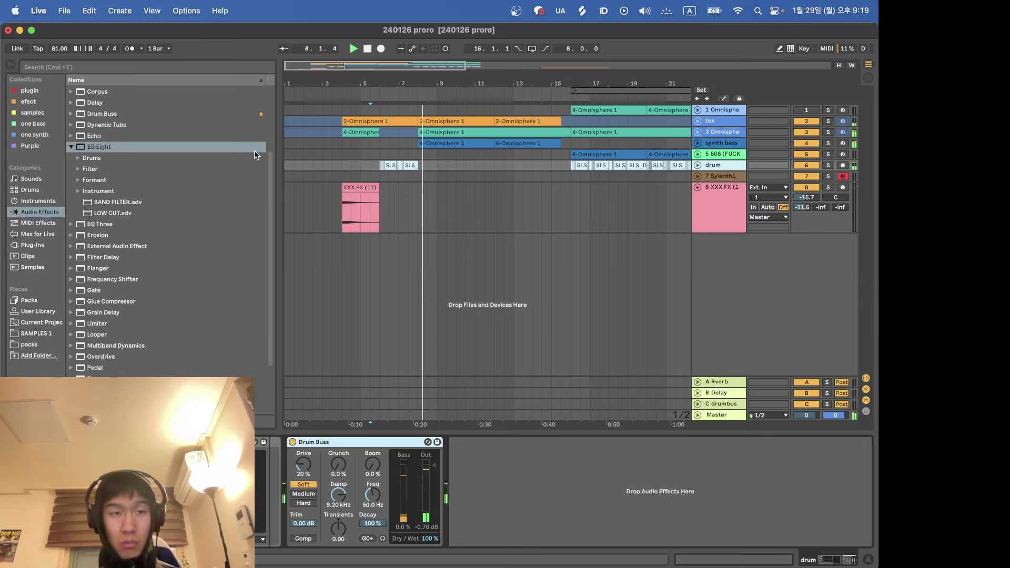
pyautogui.click(98, 191)
pyautogui.press('super+z')
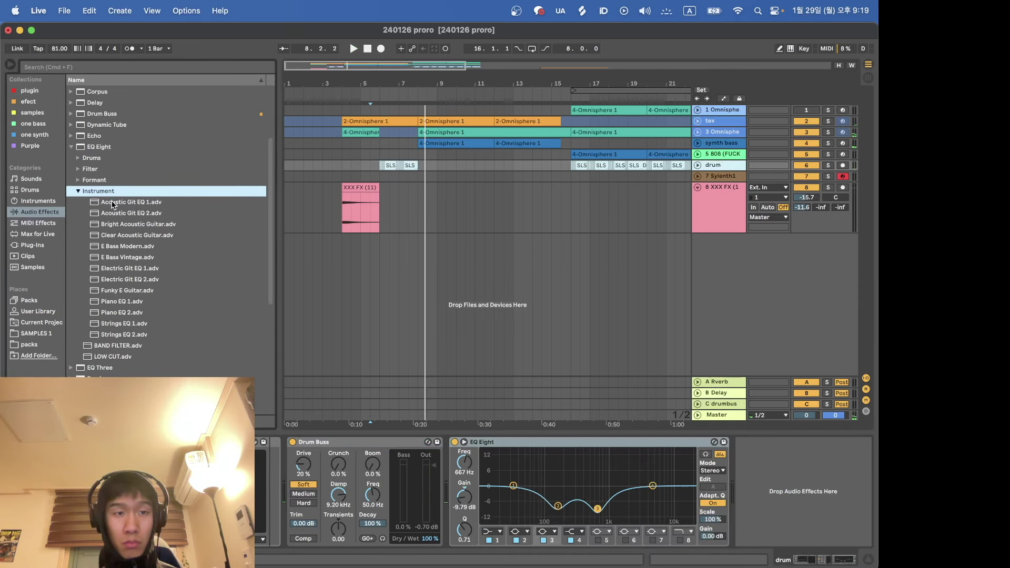
pyautogui.click(506, 436)
pyautogui.press('Delete')
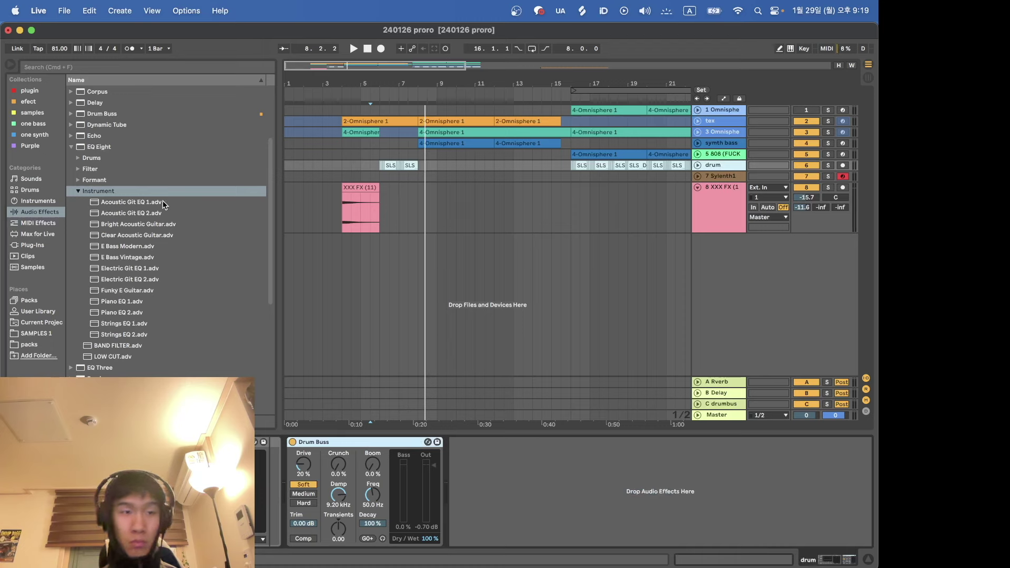
# Step: Try the EQ Eight BAND FILTER preset on the drum track during playback, with its high-cut band at 1.82 kHz, and remove it
pyautogui.click(79, 191)
pyautogui.doubleClick(118, 202)
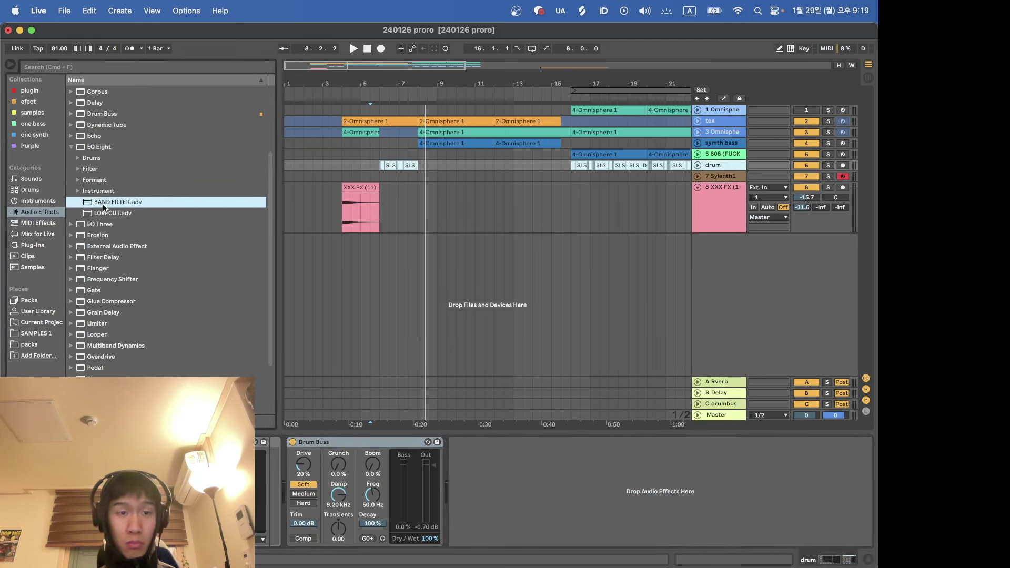
pyautogui.press('space')
pyautogui.moveTo(559, 504); pyautogui.dragTo(544, 499)
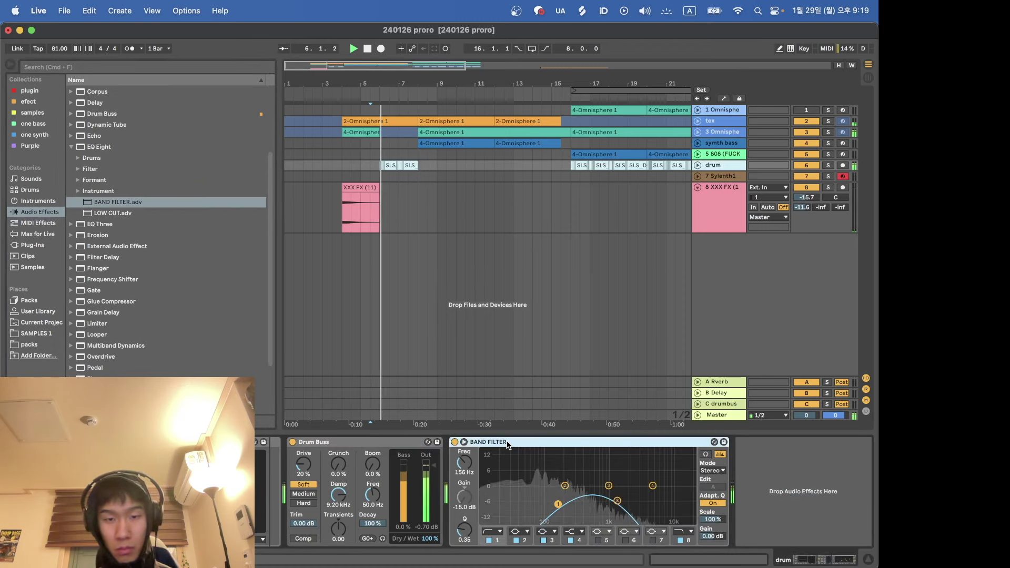
pyautogui.moveTo(617, 501); pyautogui.dragTo(625, 499)
pyautogui.click(559, 442)
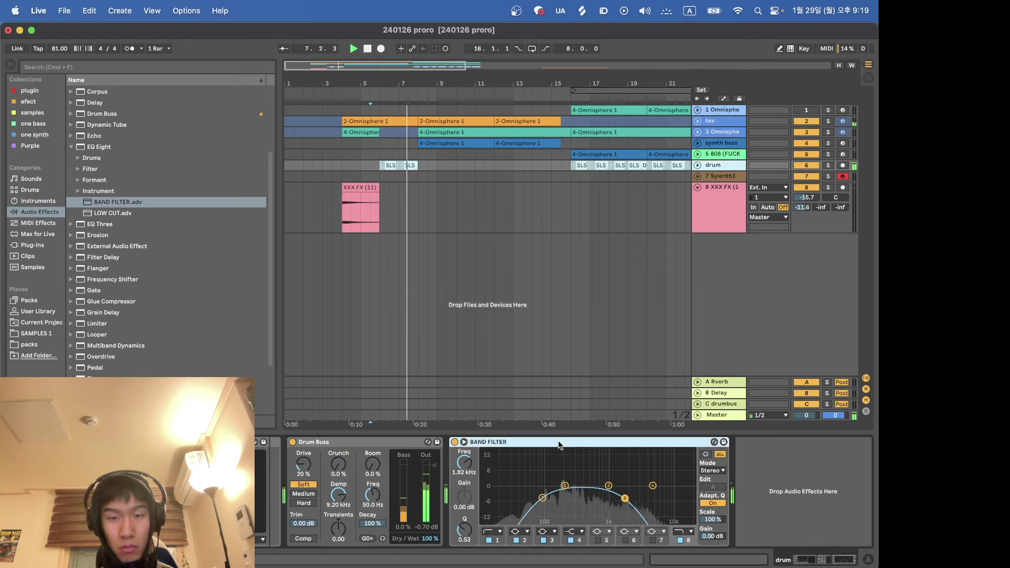
pyautogui.press('Delete')
# Step: Save the set and place the insert marker at bar 6 on the Master track
pyautogui.click(370, 316)
pyautogui.scroll(5, 371, 317)
pyautogui.press('super+s')
pyautogui.scroll(-4, 371, 317)
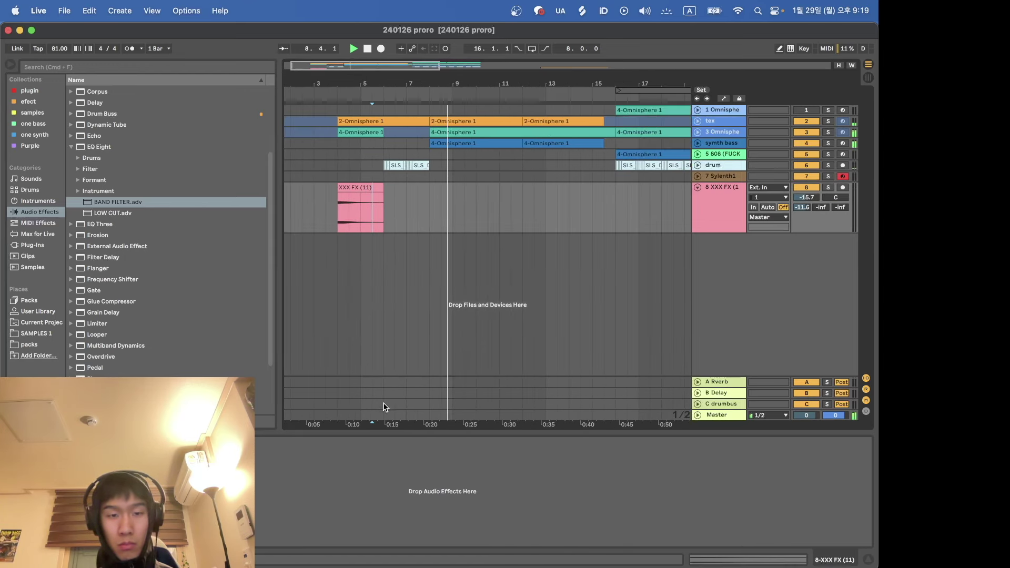
pyautogui.click(384, 417)
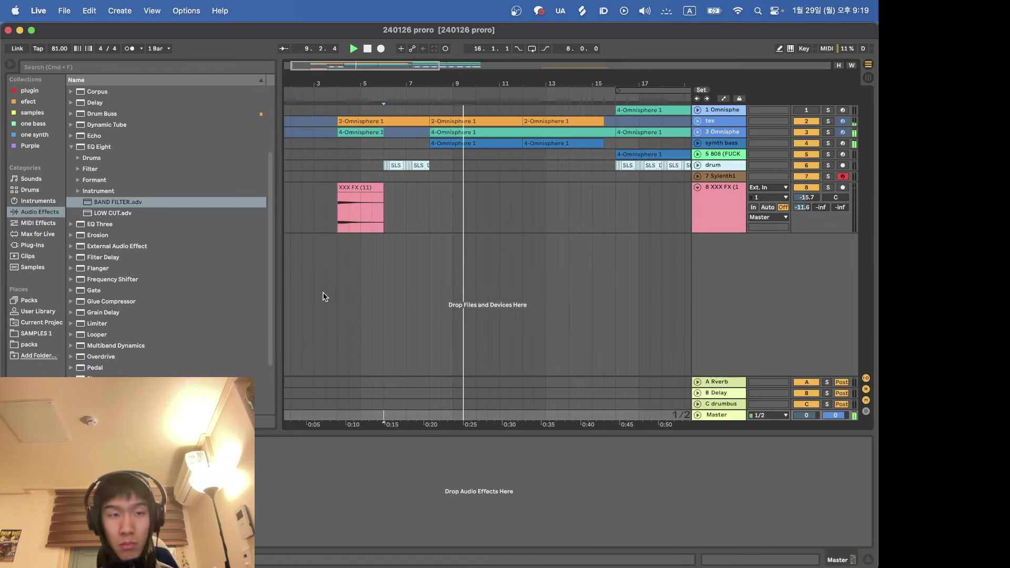
pyautogui.scroll(5, 190, 210)
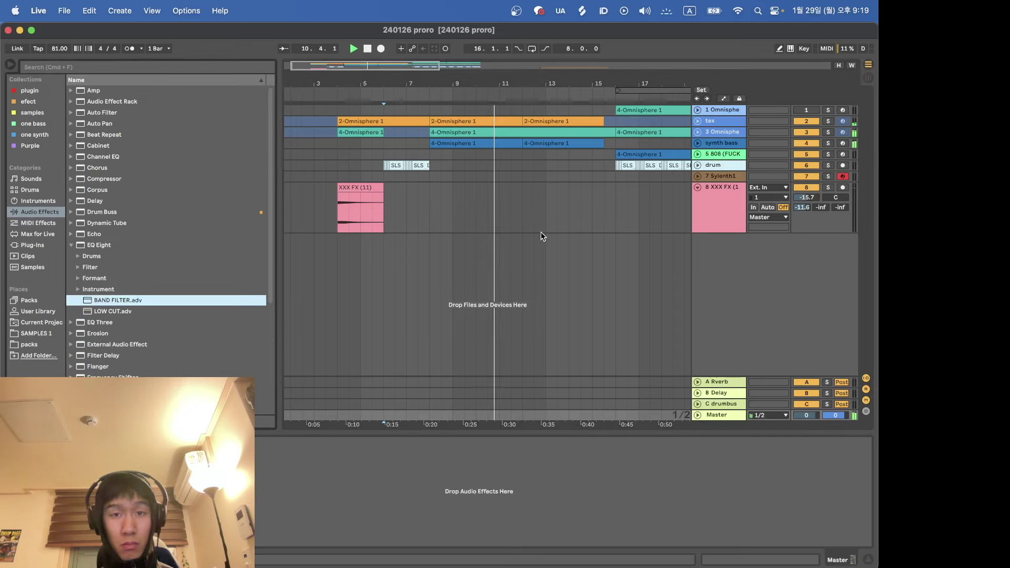
# Step: Copy the XXX FX (11) clip on track 8 to bars 12 and 8, and delete the copy at bar 12
pyautogui.moveTo(357, 198); pyautogui.dragTo(542, 197)
pyautogui.click(541, 218)
pyautogui.doubleClick(533, 188)
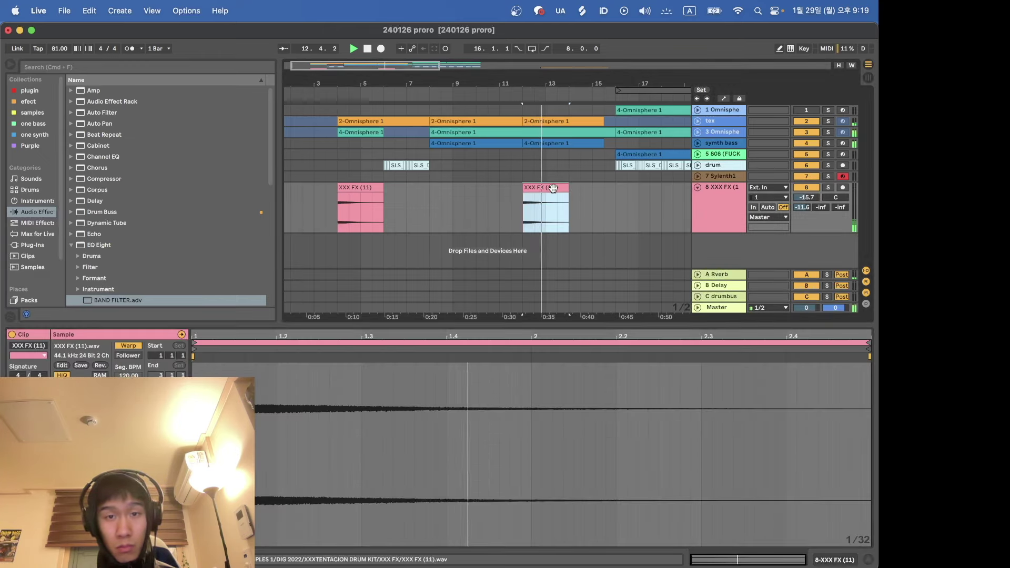
pyautogui.moveTo(554, 189); pyautogui.dragTo(461, 189)
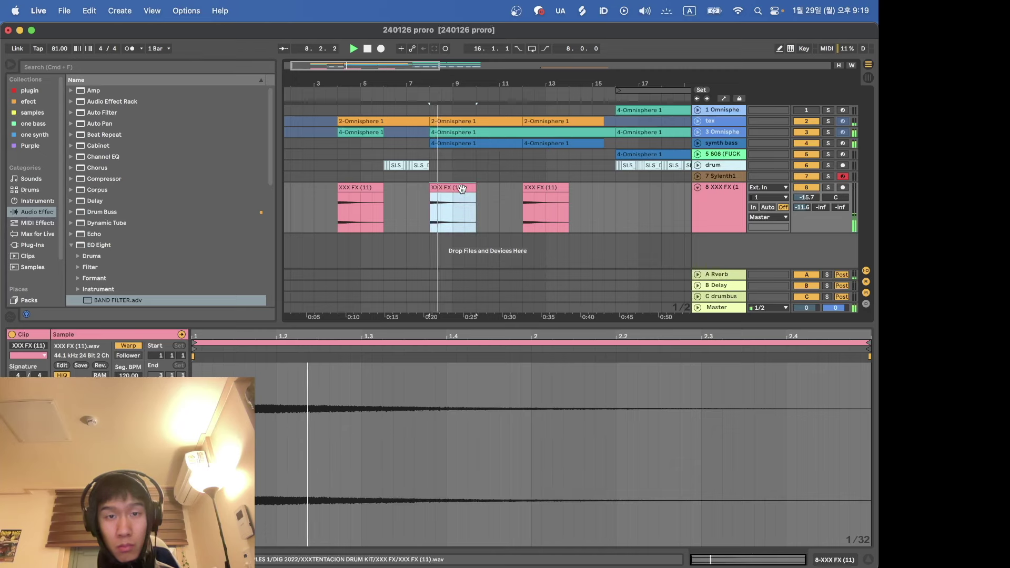
pyautogui.click(552, 189)
pyautogui.press('Delete')
pyautogui.hotkey('shift', 'Tab')
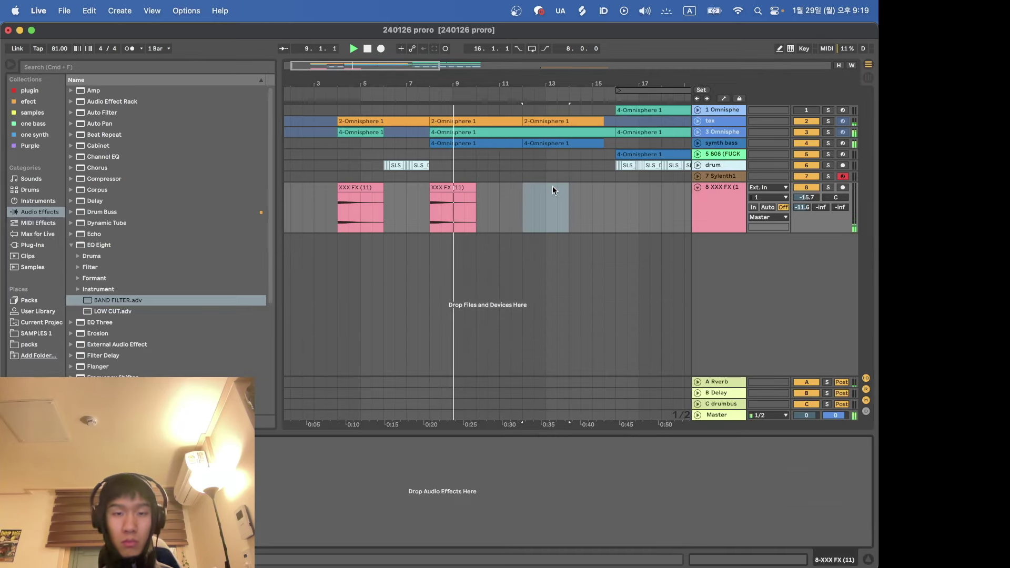
# Step: Search the SAMPLES 1 folder in the browser for fx
pyautogui.click(36, 333)
pyautogui.scroll(-5, 103, 297)
pyautogui.scroll(-2, 124, 283)
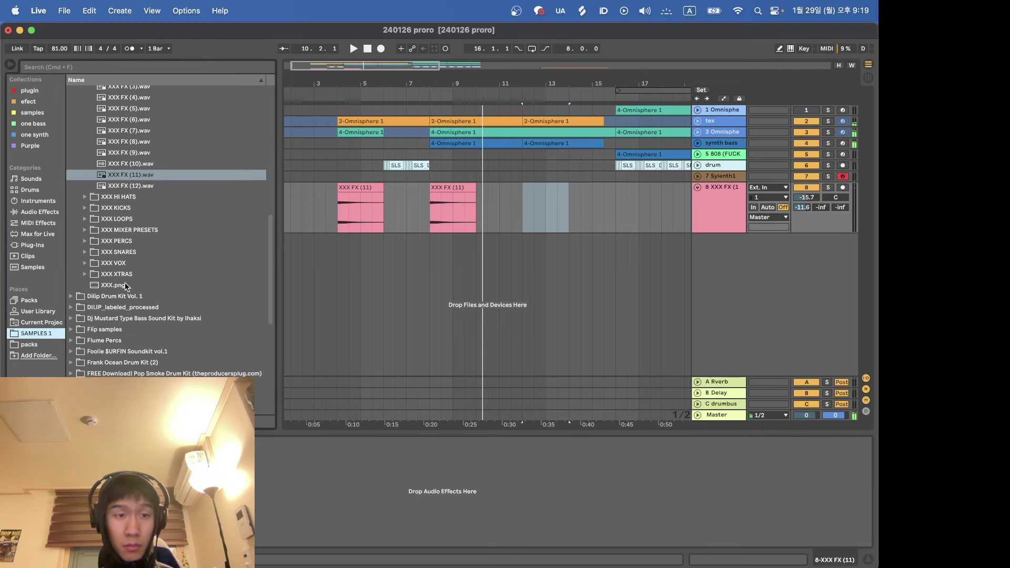
pyautogui.click(143, 68)
pyautogui.write('fx')
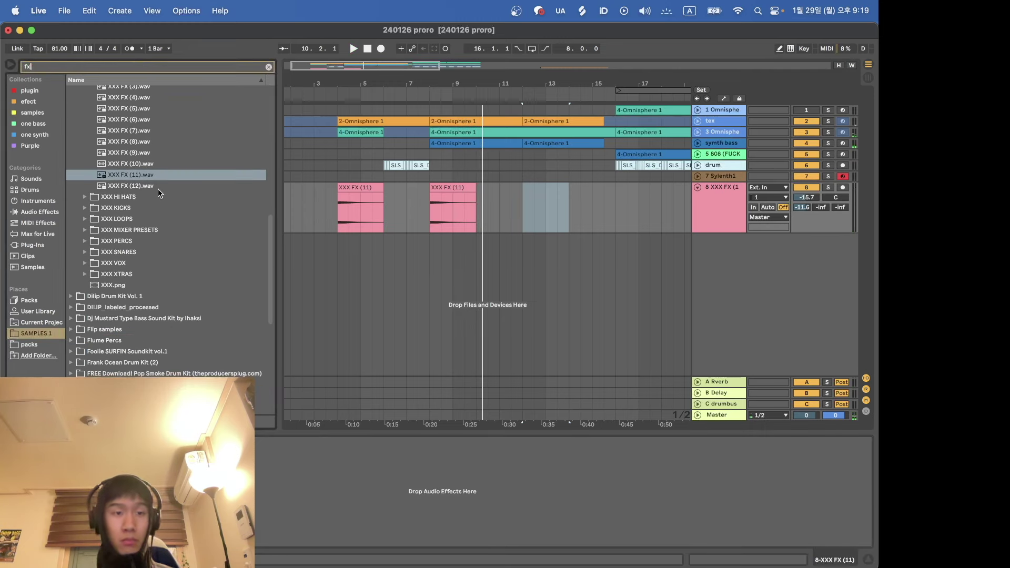
# Step: Expand the coa samples folder down to the FX folder of the Southside (2020) drum kit
pyautogui.click(116, 171)
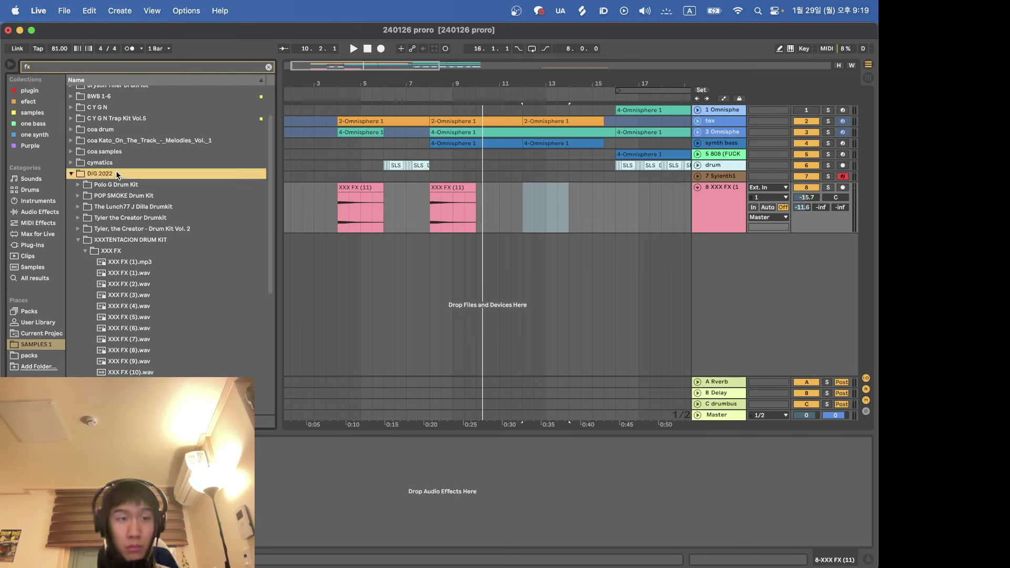
pyautogui.press('Down')
pyautogui.press('Right')
pyautogui.press('Down')
pyautogui.press('Right')
pyautogui.press('Down')
pyautogui.press('Left')
pyautogui.press('Left')
pyautogui.press('Down')
pyautogui.press('Right')
pyautogui.press('Down')
pyautogui.press('Right')
# Step: Audition the Southside kit's FX samples, including BWB UPGRADE3 FX RISE (4).wav, DY FX.wav and Southside Rise Fx.wav
pyautogui.press('Down')
pyautogui.press('Down')
pyautogui.press('Down')
pyautogui.press('Down')
pyautogui.press('Down')
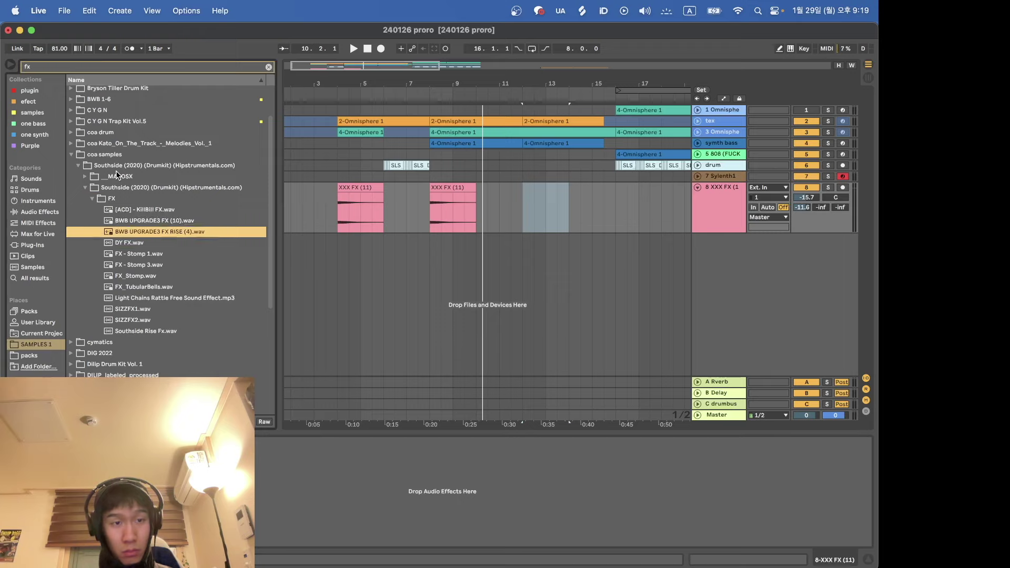
pyautogui.press('Down')
pyautogui.press('Down')
pyautogui.press('Down')
pyautogui.press('Up')
pyautogui.press('Up')
pyautogui.press('Up')
pyautogui.press('Up')
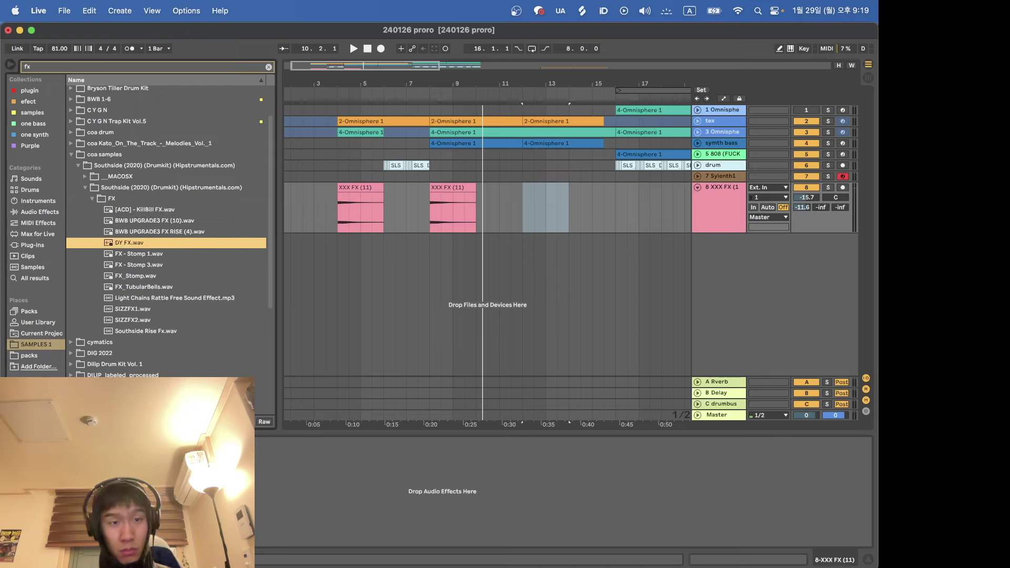
pyautogui.click(170, 330)
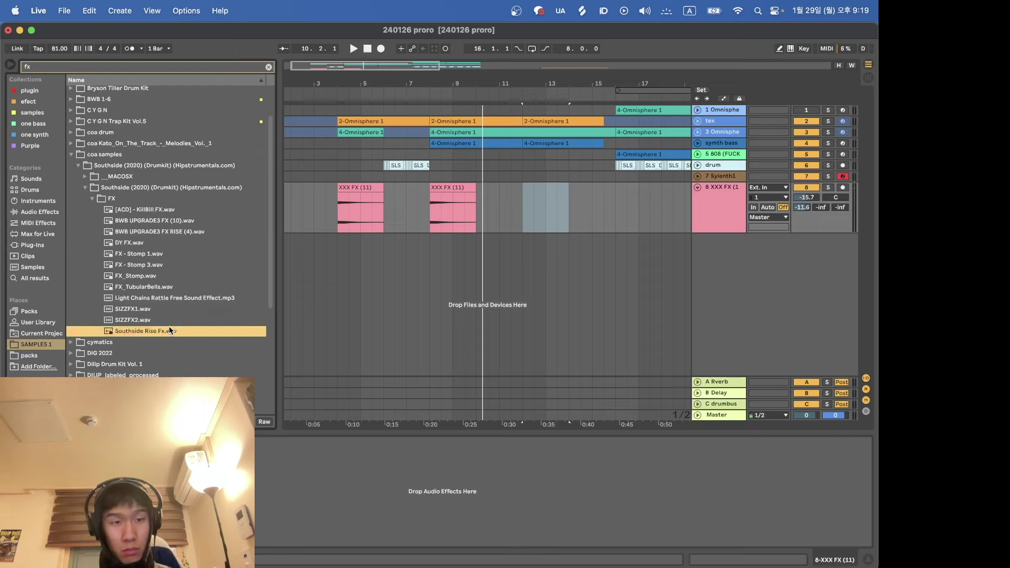
# Step: Look into the coa Kato_On_The_Track folder and expand coa drum down to the FX folder of $umeenk Drum Kit Vol. 1
pyautogui.doubleClick(122, 148)
pyautogui.press('Down')
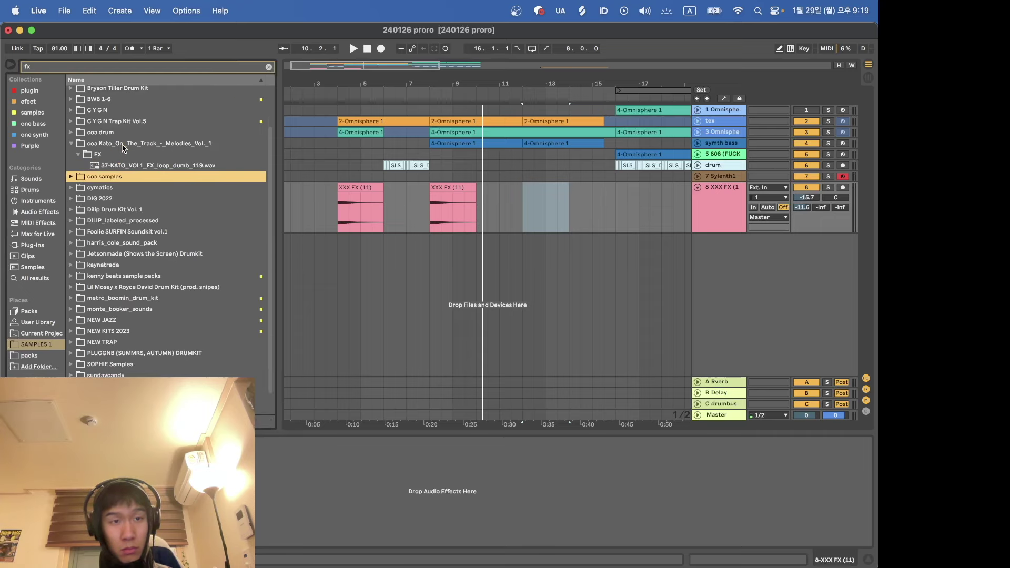
pyautogui.press('Right')
pyautogui.press('Up')
pyautogui.press('Up')
pyautogui.press('Right')
pyautogui.press('Down')
pyautogui.press('Right')
pyautogui.press('Down')
pyautogui.press('Right')
pyautogui.press('Down')
pyautogui.press('Right')
# Step: Audition the $umeenk Drum Kit Vol. 1 effects from FX 1.wav through FX 8.wav
pyautogui.press('Down')
pyautogui.press('Down')
pyautogui.press('Down')
pyautogui.press('Down')
pyautogui.press('Down')
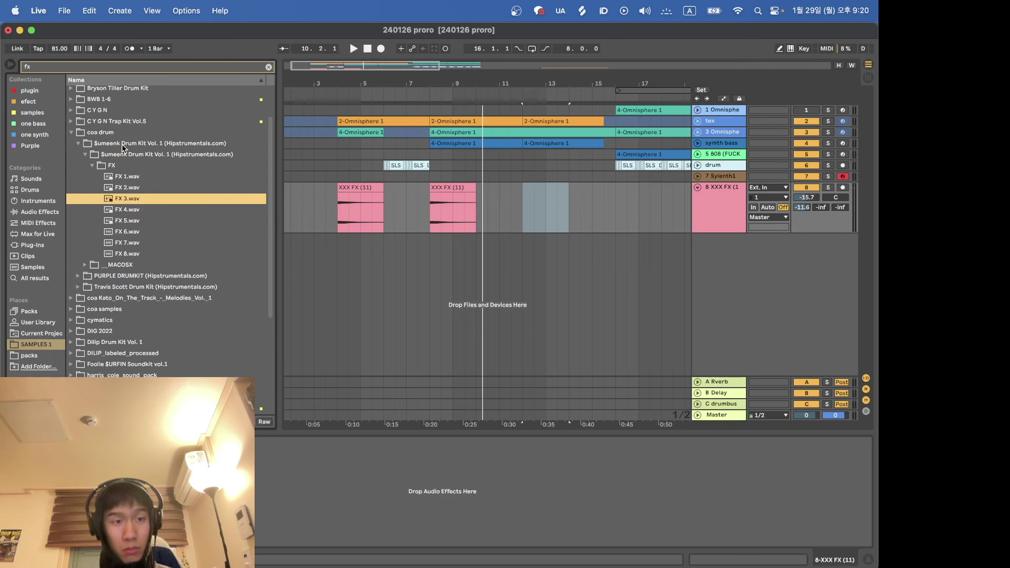
pyautogui.press('Down')
pyautogui.press('Down')
pyautogui.press('Down')
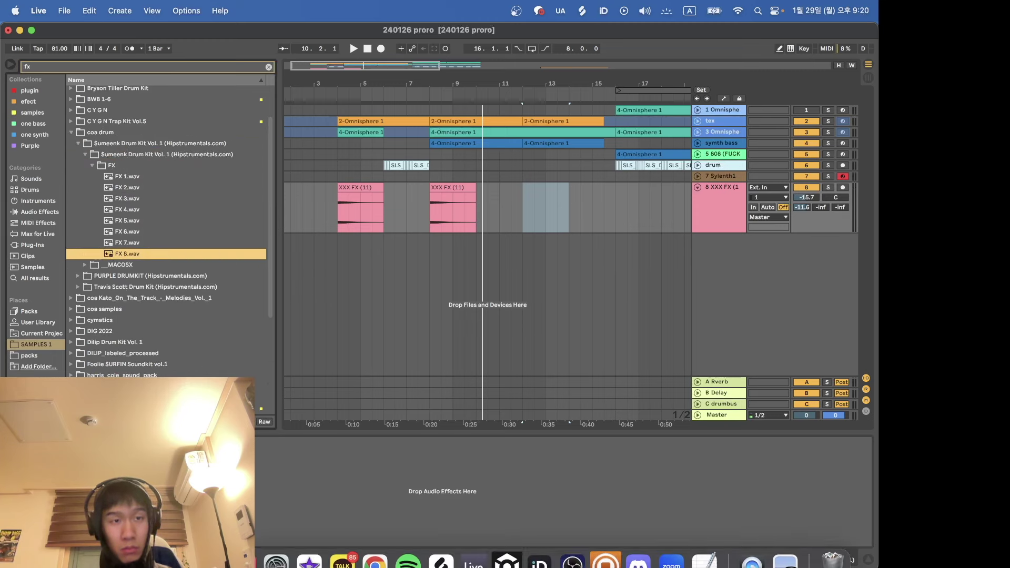
# Step: Expand the BWB 1-6 folder down to the BIGWHITE'S (FX) folder in BWB DRUM KIT #2
pyautogui.click(135, 95)
pyautogui.press('Right')
pyautogui.press('Down')
pyautogui.press('Right')
pyautogui.press('Down')
pyautogui.press('Down')
pyautogui.press('Right')
pyautogui.press('Down')
pyautogui.press('Right')
# Step: Audition the BIGWHITE FX'S samples of BWB DRUM KIT #2 from (2) to the last one
pyautogui.press('Down')
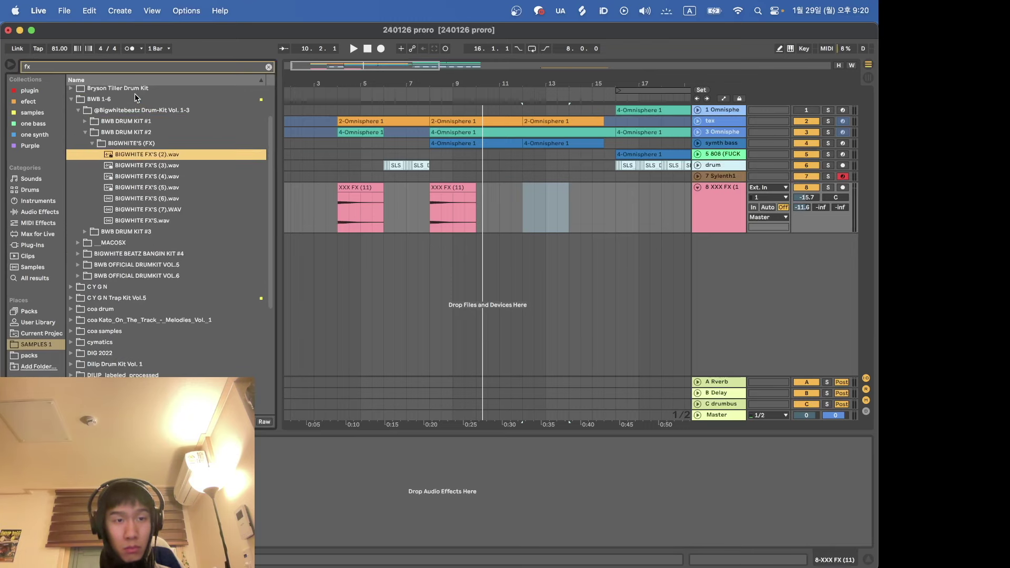
pyautogui.press('Down')
pyautogui.press('Up')
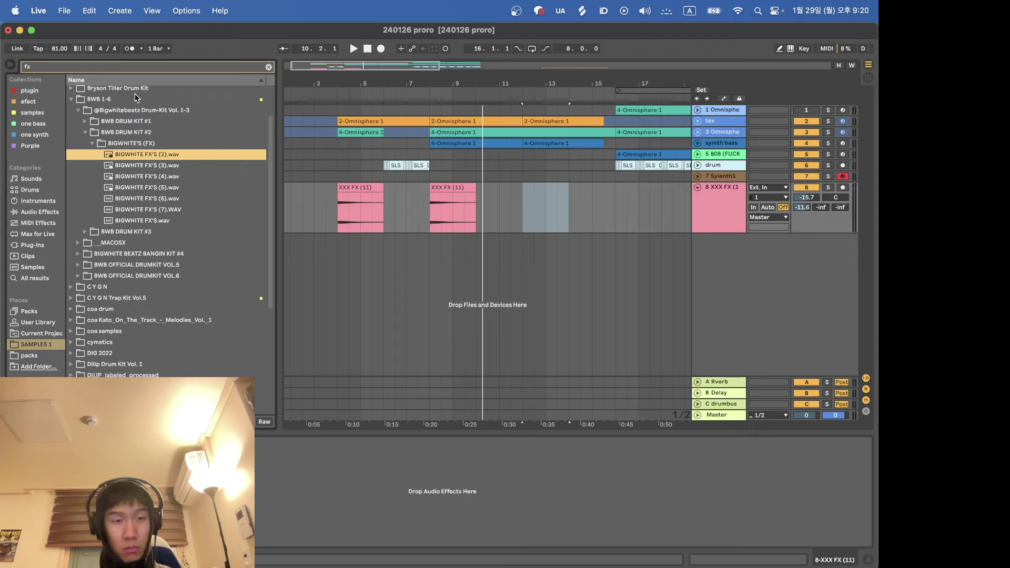
pyautogui.press('Down')
pyautogui.press('Down')
pyautogui.press('Down')
pyautogui.press('Down')
pyautogui.press('Down')
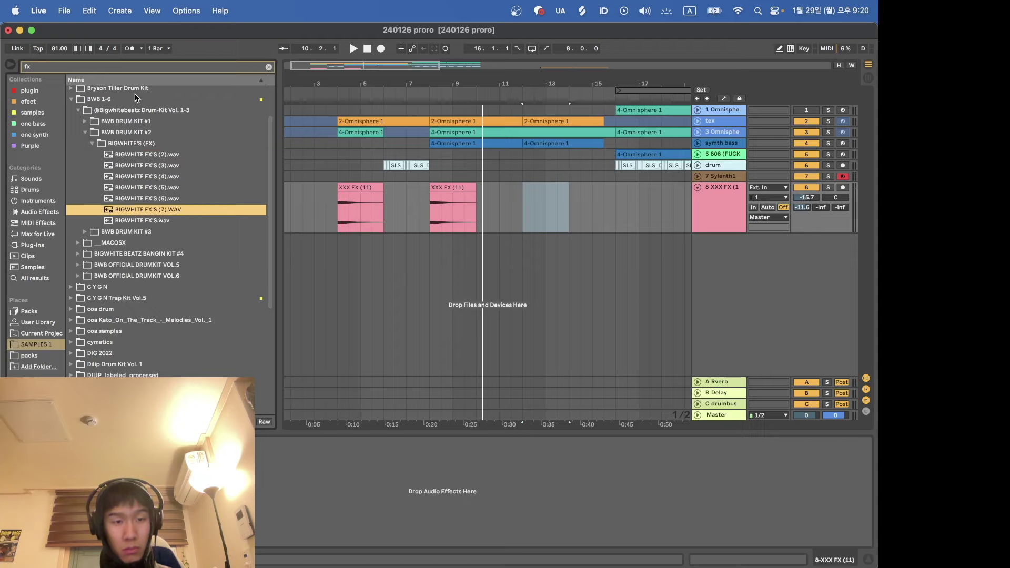
pyautogui.press('Down')
# Step: Switch to Splice and search its sample library for fx
pyautogui.moveTo(357, 563)
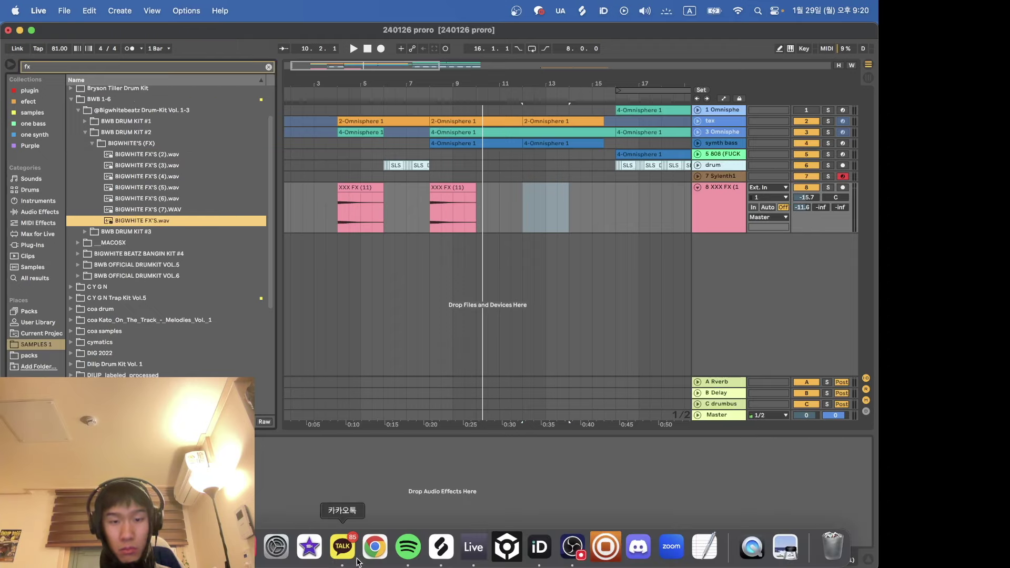
pyautogui.click(442, 547)
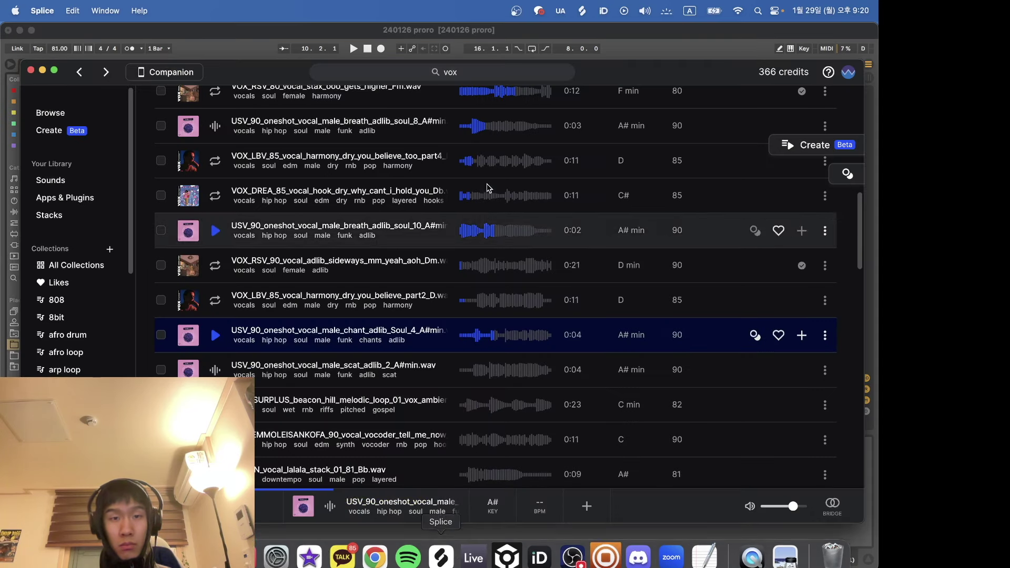
pyautogui.click(364, 68)
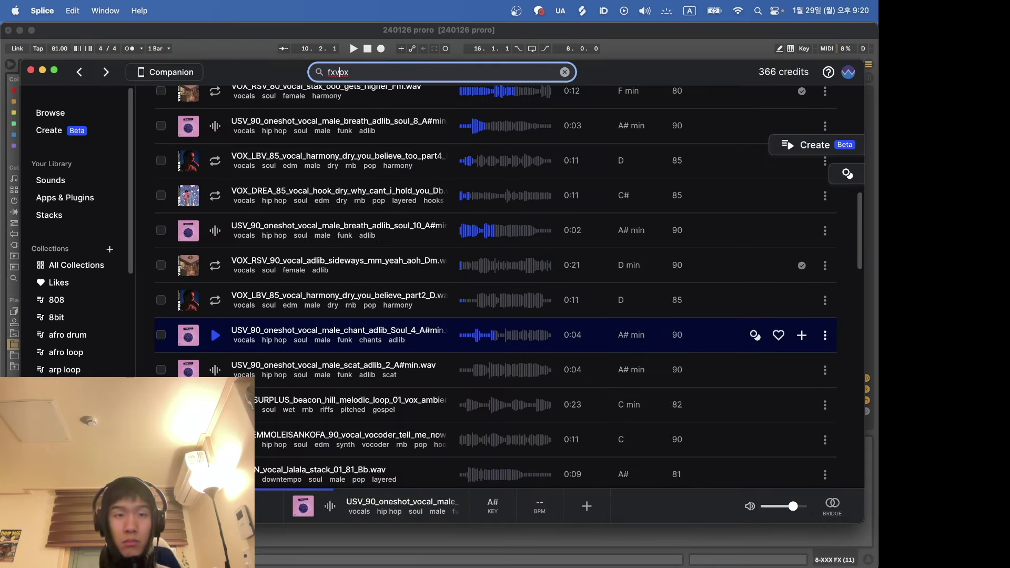
pyautogui.write('fxv')
pyautogui.press('BackSpace')
pyautogui.write('\\')
pyautogui.press('Return')
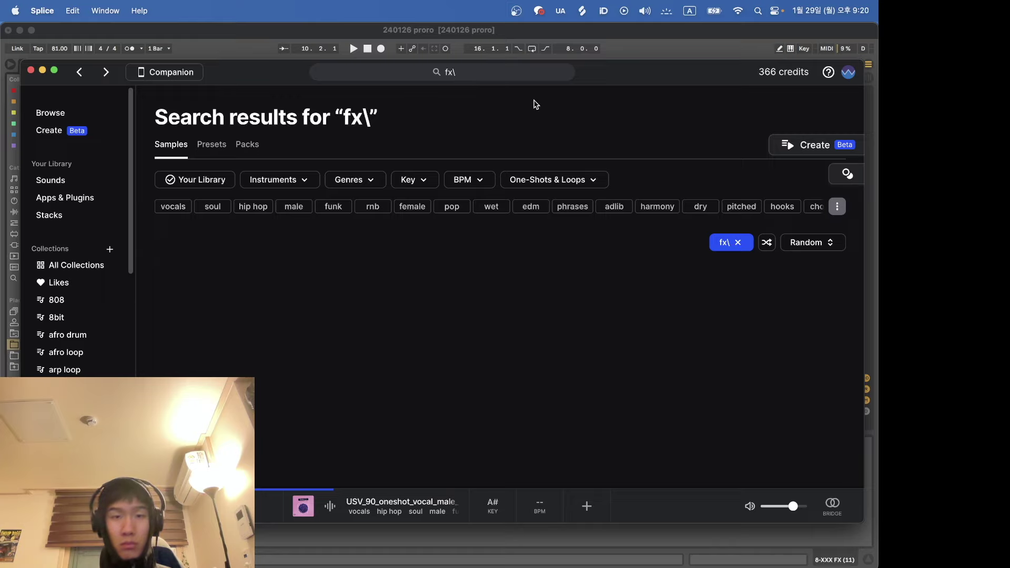
pyautogui.click(492, 74)
pyautogui.press('BackSpace')
pyautogui.press('Return')
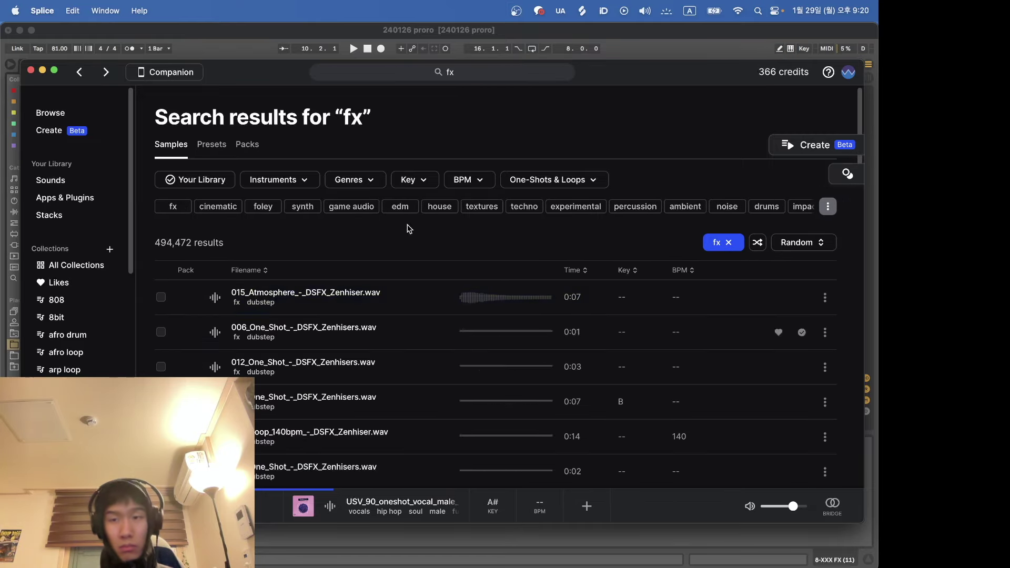
# Step: Audition the random fx results from 015_Atmosphere_-_DSFX_Zenhiser.wav through 024_Hit_-_TRFX01_ZenFX.wav
pyautogui.press('Down')
pyautogui.press('Down')
pyautogui.press('Down')
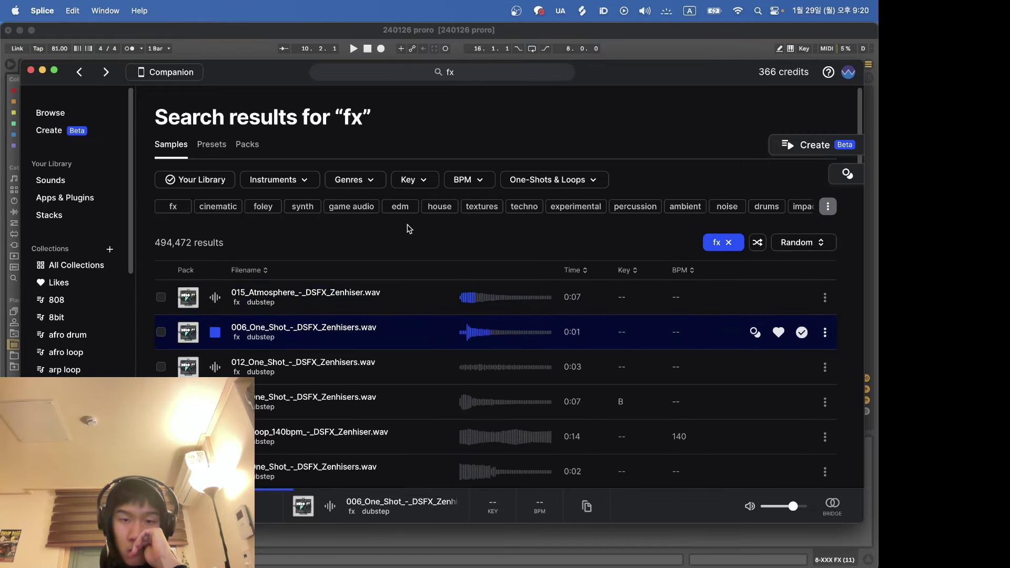
pyautogui.press('Down')
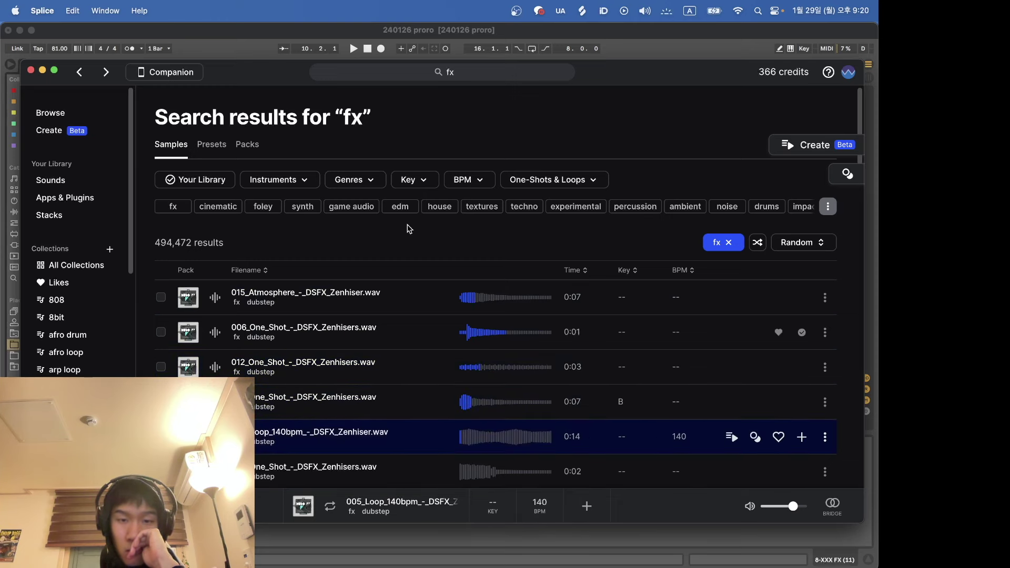
pyautogui.press('Down')
pyautogui.press('Down')
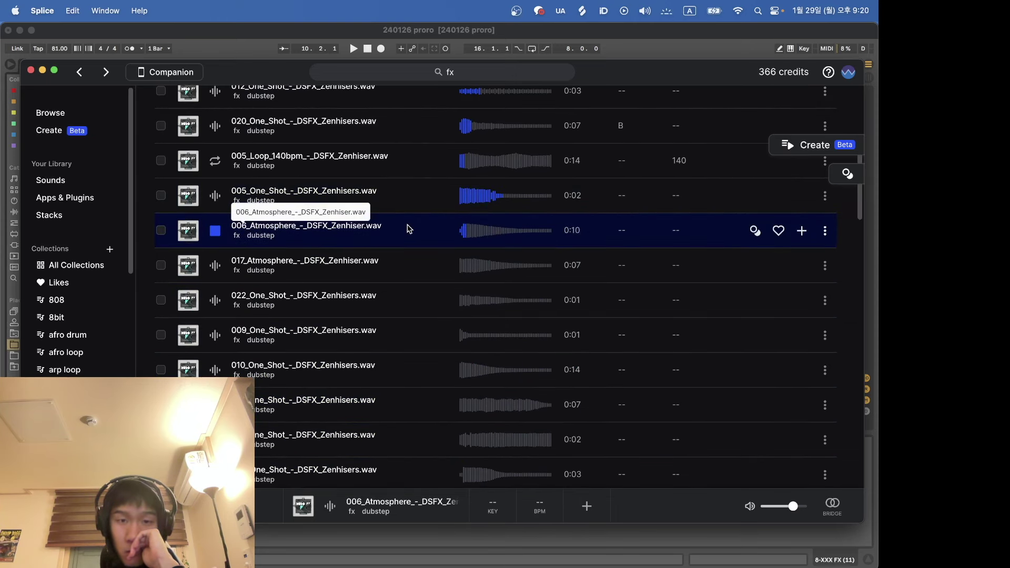
pyautogui.press('Down')
pyautogui.press('Down')
pyautogui.press('Down')
pyautogui.press('Down')
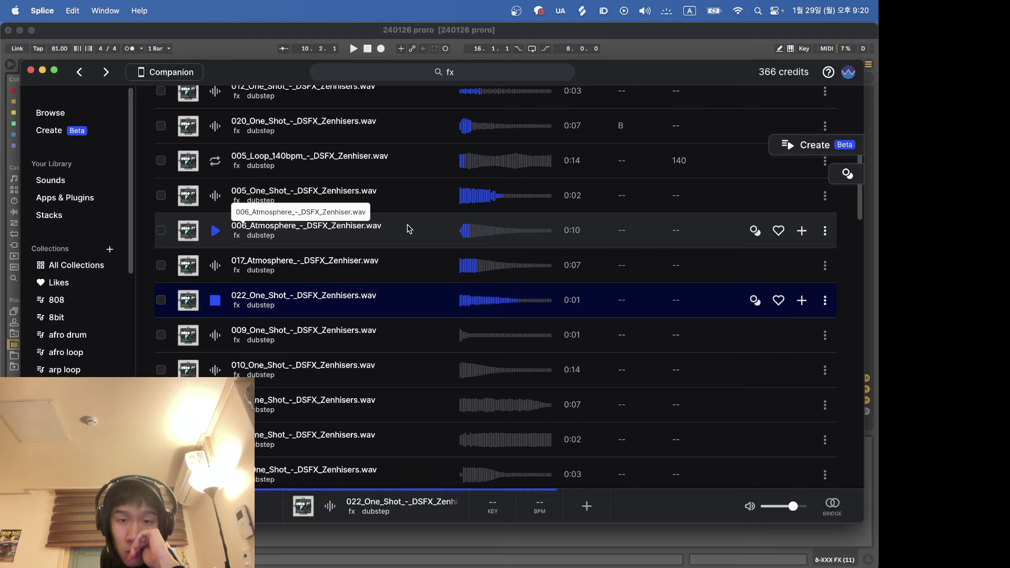
pyautogui.press('Down')
pyautogui.press('Down')
pyautogui.press('Down')
pyautogui.press('Down')
pyautogui.press('Down')
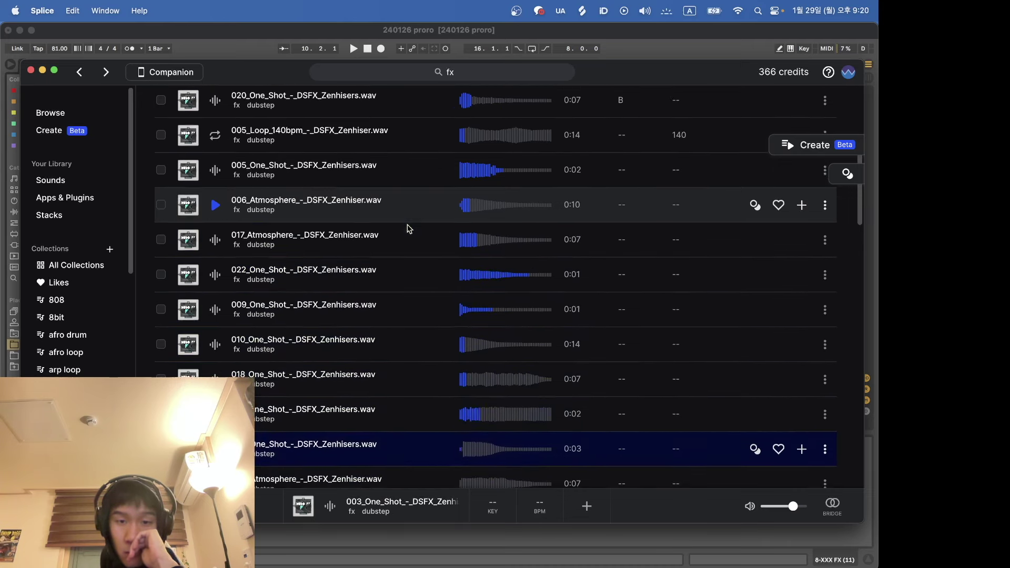
pyautogui.press('Down')
pyautogui.press('Up')
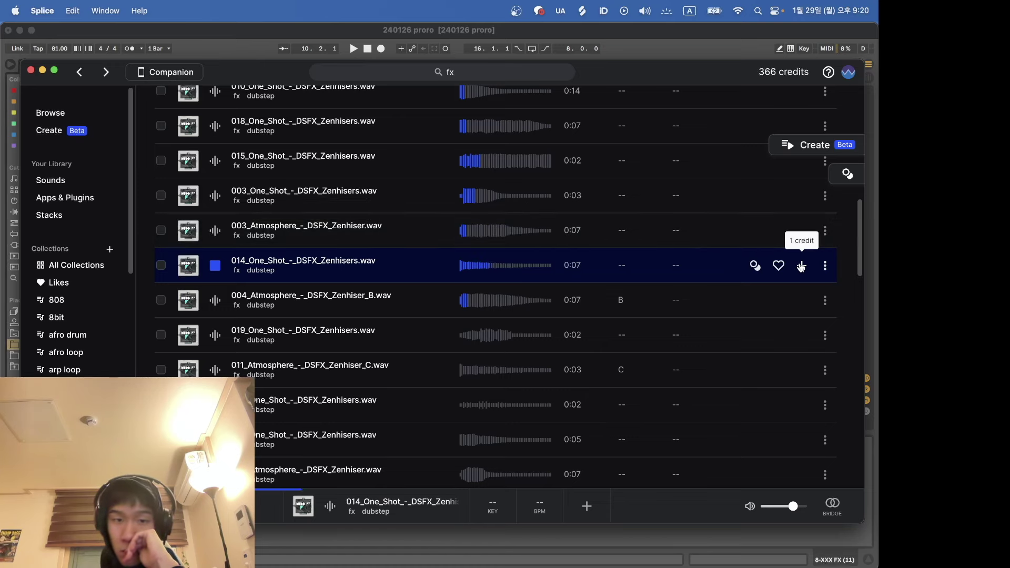
pyautogui.press('Down')
pyautogui.press('Down')
pyautogui.press('Down')
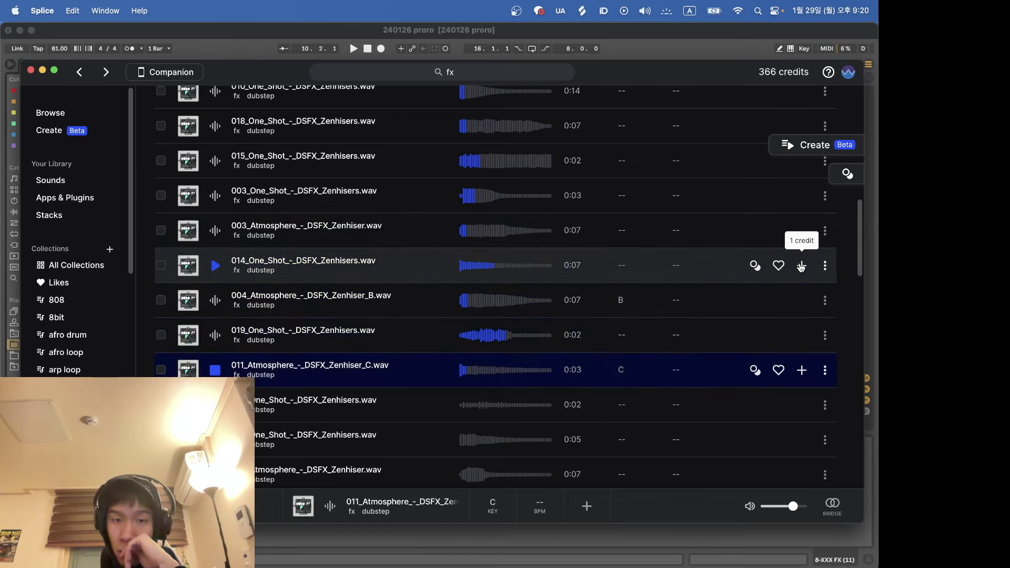
pyautogui.press('Down')
pyautogui.press('Down')
pyautogui.press('Down')
pyautogui.press('Down')
pyautogui.press('Down')
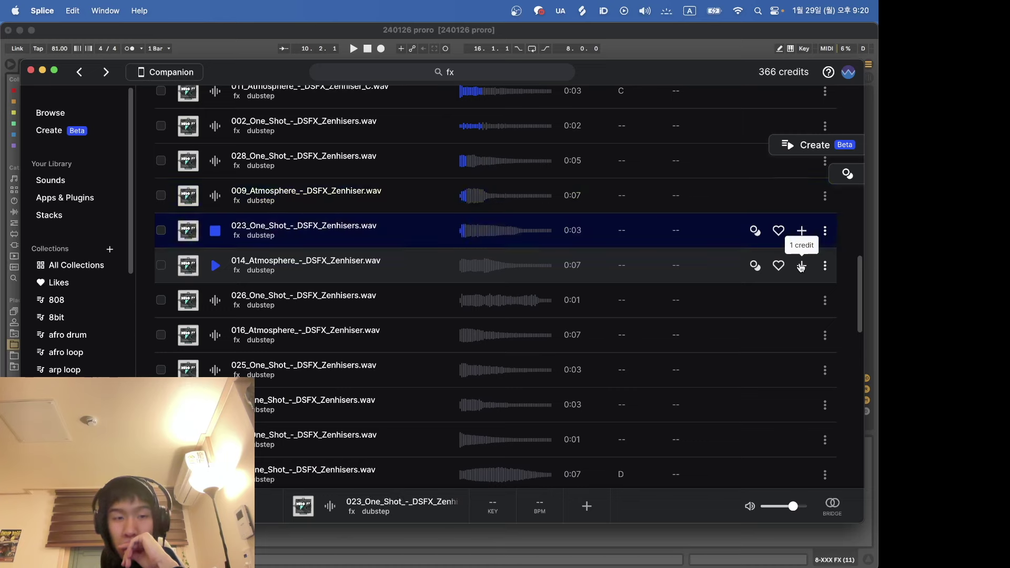
pyautogui.press('Down')
pyautogui.press('Down')
pyautogui.press('Down')
pyautogui.press('Down')
pyautogui.press('Down')
pyautogui.press('Down')
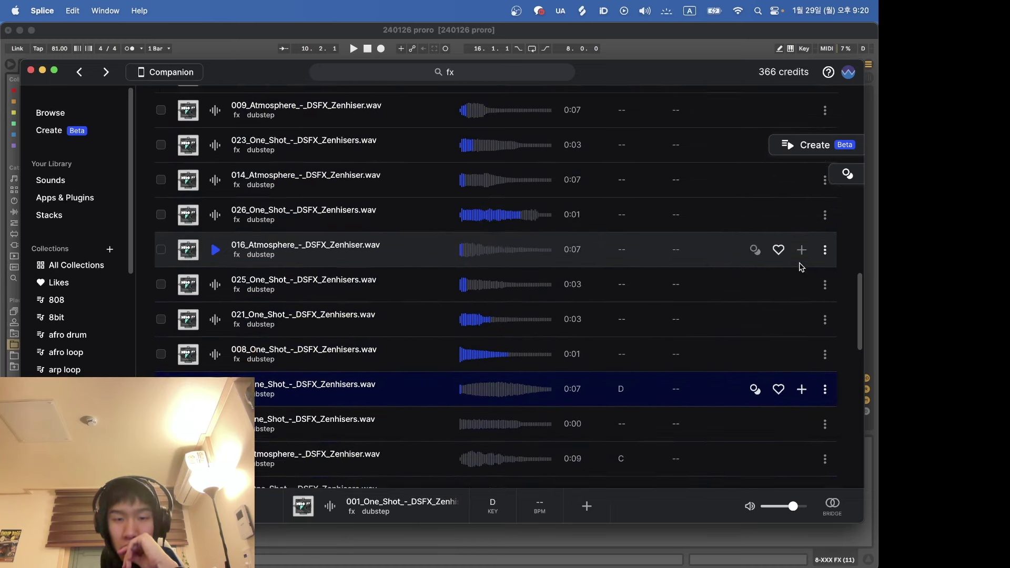
pyautogui.press('Down')
pyautogui.press('Down')
pyautogui.press('Down')
pyautogui.press('Down')
pyautogui.press('Down')
pyautogui.press('Down')
# Step: Reshuffle the random fx results and audition them from GLTCH_LOOP_Operatis_140.wav down to the electric guitar fx glissando sample
pyautogui.scroll(10, 801, 266)
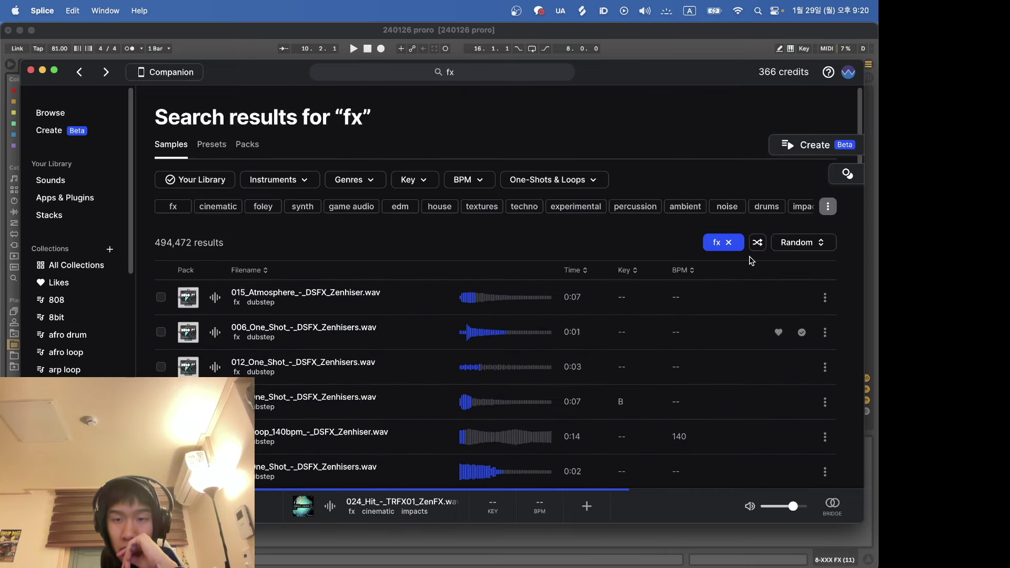
pyautogui.click(761, 248)
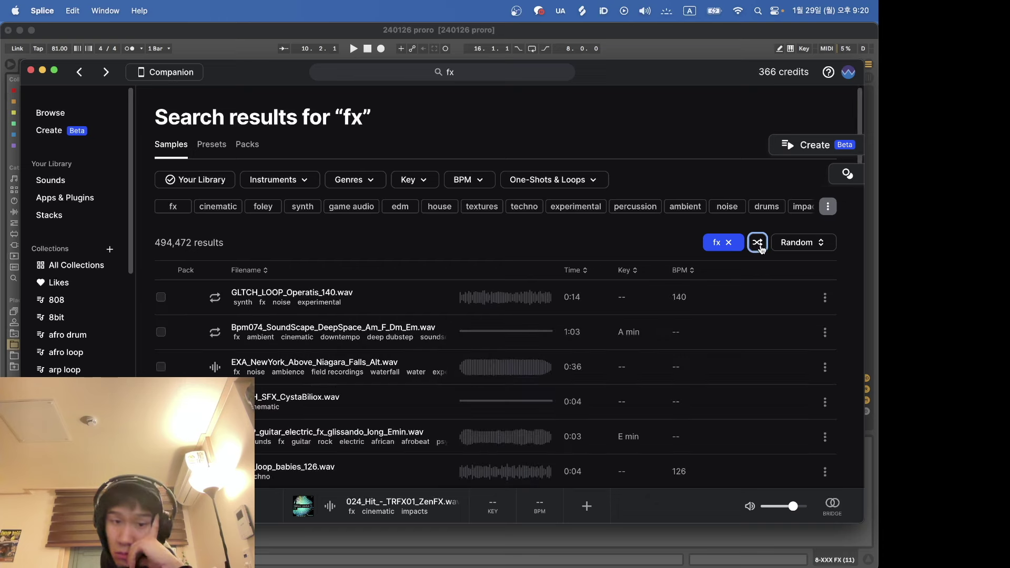
pyautogui.press('Down')
pyautogui.press('Down')
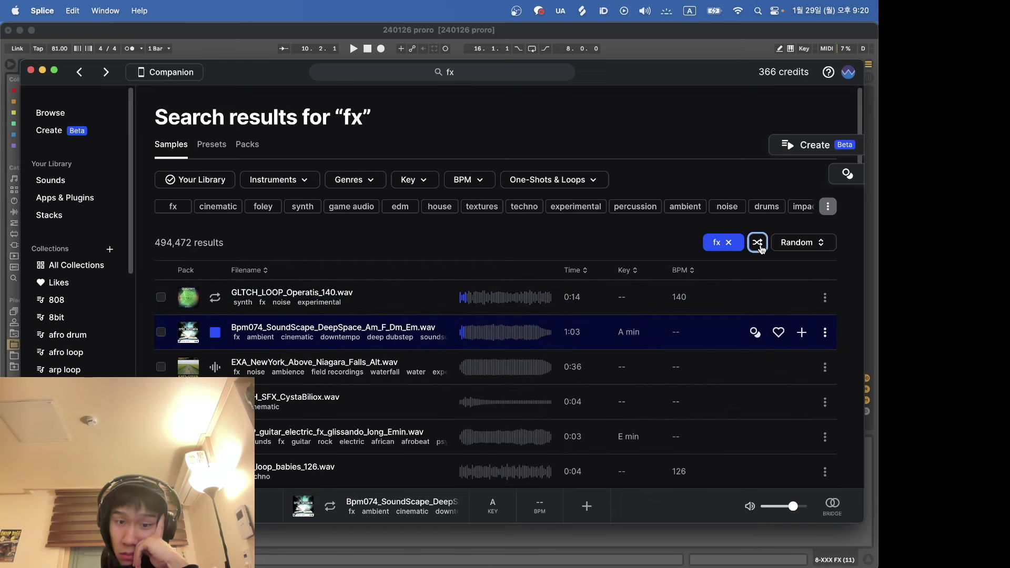
pyautogui.press('Down')
pyautogui.press('Down')
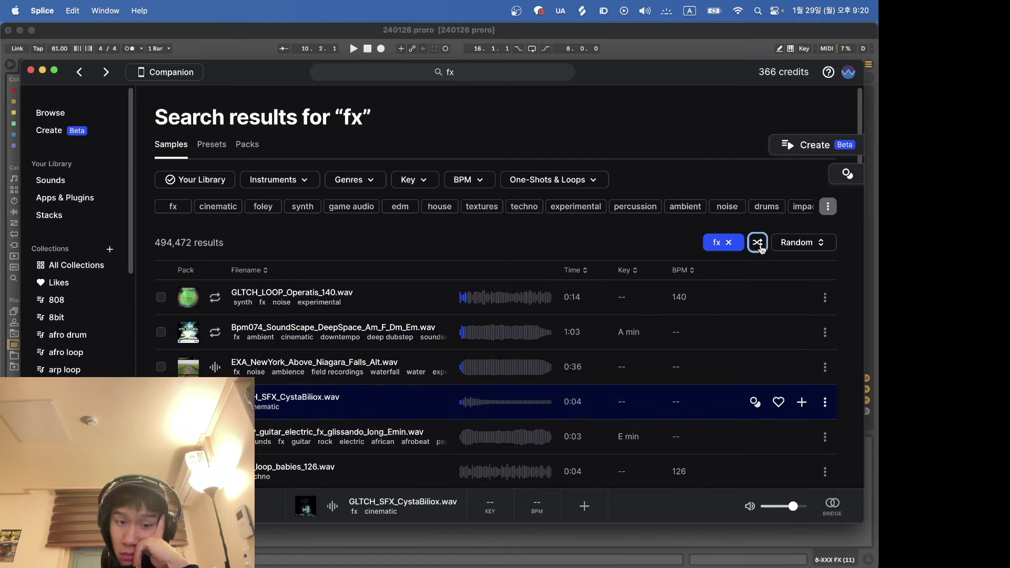
pyautogui.press('Down')
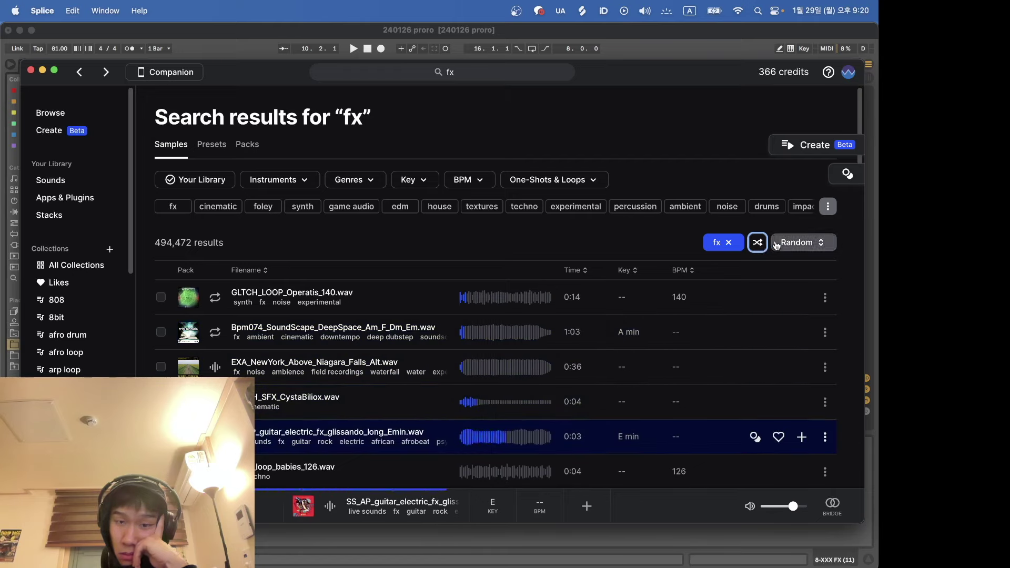
# Step: Sort the fx results by Most popular and audition the first three samples
pyautogui.click(796, 242)
pyautogui.click(766, 295)
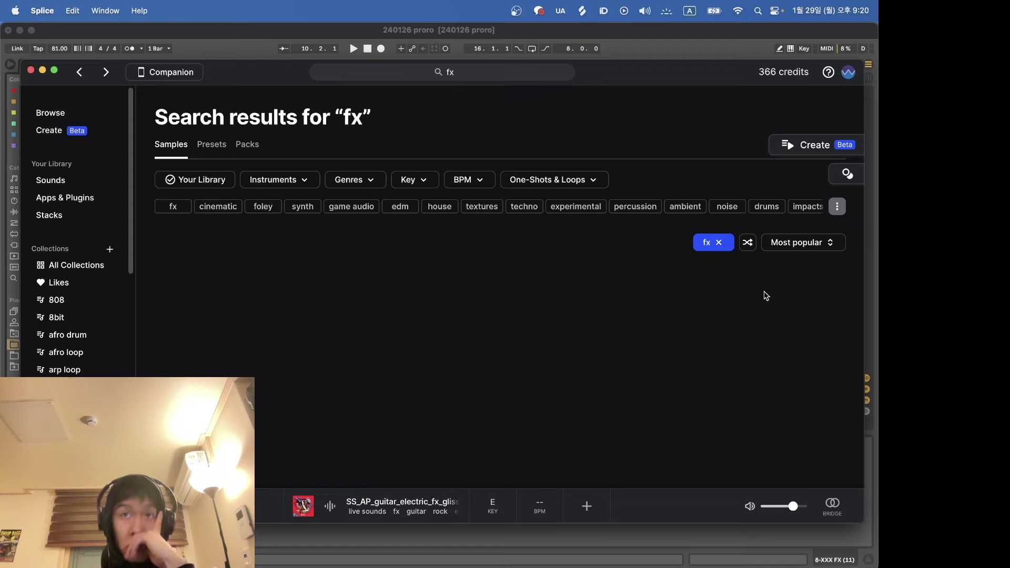
pyautogui.press('Down')
pyautogui.press('Down')
pyautogui.press('Down')
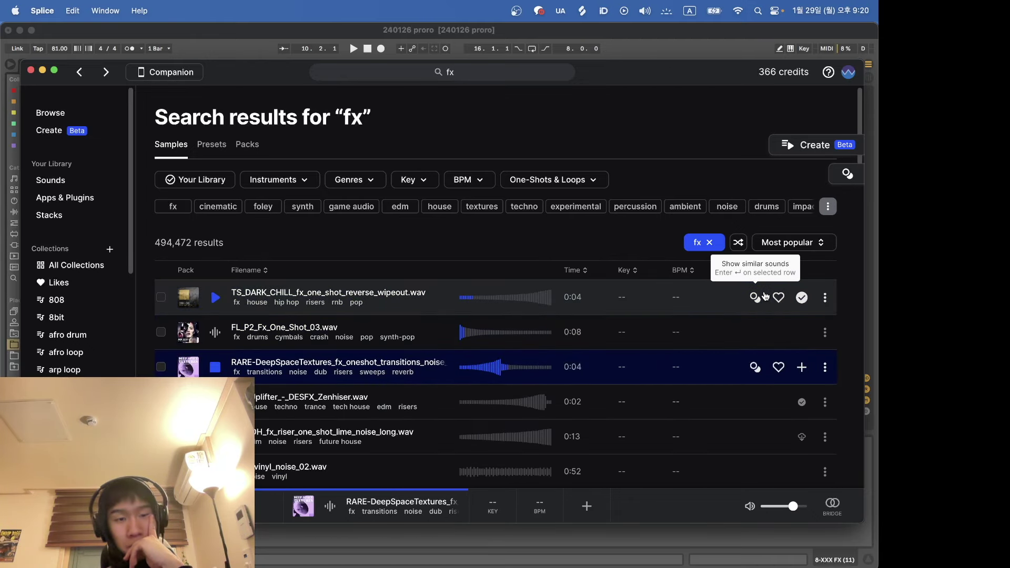
# Step: Add RARE-DeepSpaceTextures_fx_oneshot_transitions_noise_sweeps_risers_verb_10.wav to the library and audition the next two results
pyautogui.click(802, 367)
pyautogui.press('Down')
pyautogui.press('Down')
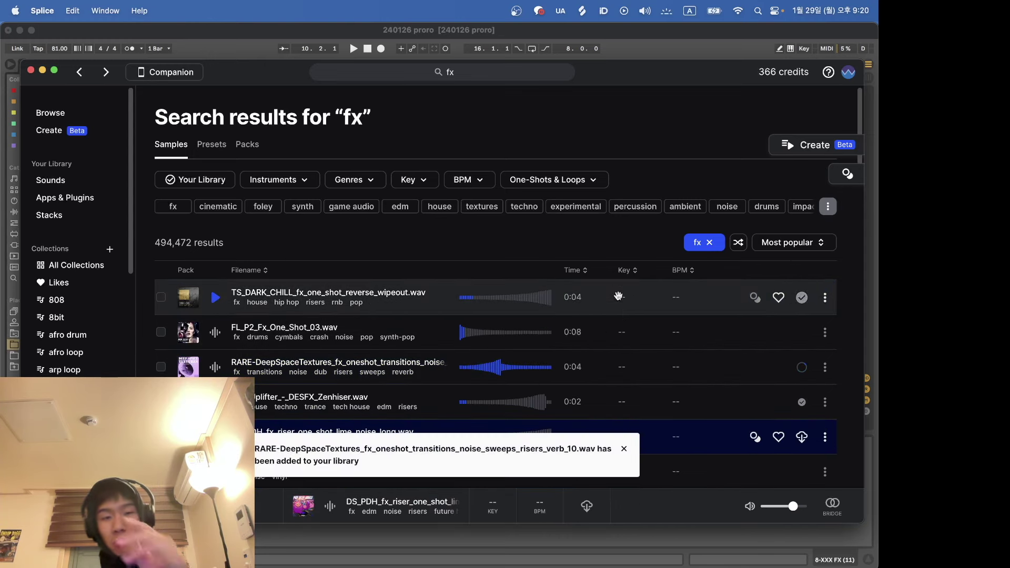
# Step: Switch to Ableton Live, place the RARE-DeepSpaceTextures sample on a new audio track starting just after bar 3, and play it
pyautogui.press('super+Tab')
pyautogui.moveTo(509, 373); pyautogui.dragTo(329, 304)
pyautogui.press('+')
pyautogui.press('+')
pyautogui.moveTo(402, 236); pyautogui.dragTo(371, 236)
pyautogui.press('space')
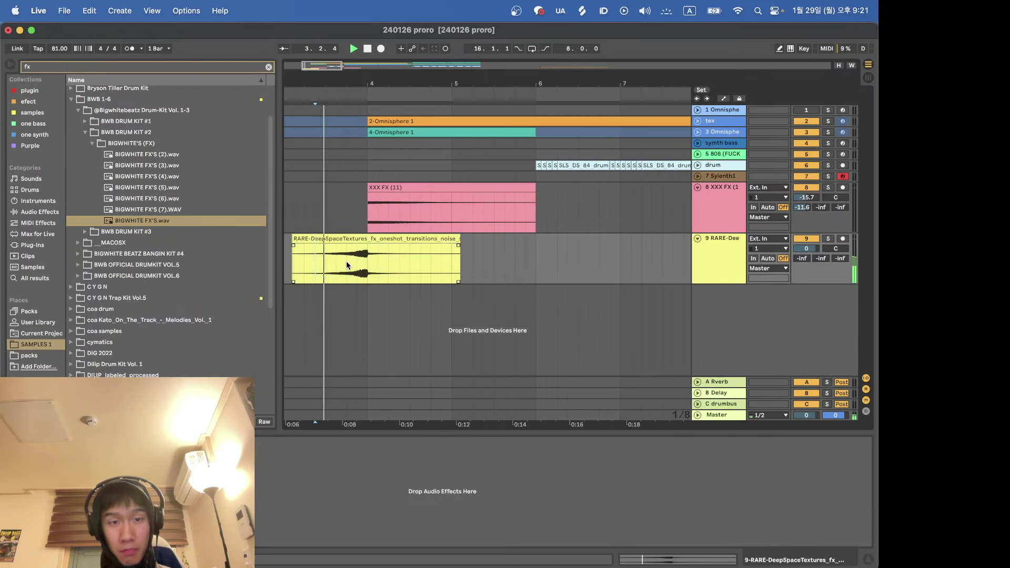
# Step: Nudge the RARE-DeepSpaceTextures clip slightly later in time so its swell peaks at bar 4
pyautogui.scroll(5, 346, 261)
pyautogui.doubleClick(435, 236)
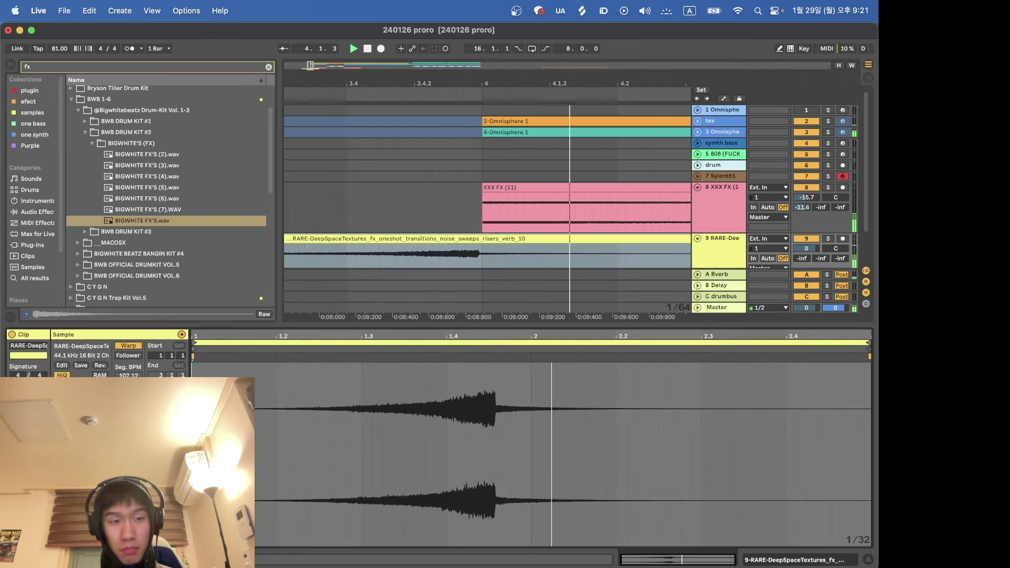
pyautogui.press('space')
pyautogui.hotkey('shift', 'Tab')
pyautogui.moveTo(486, 238); pyautogui.dragTo(489, 239)
pyautogui.scroll(-6, 489, 239)
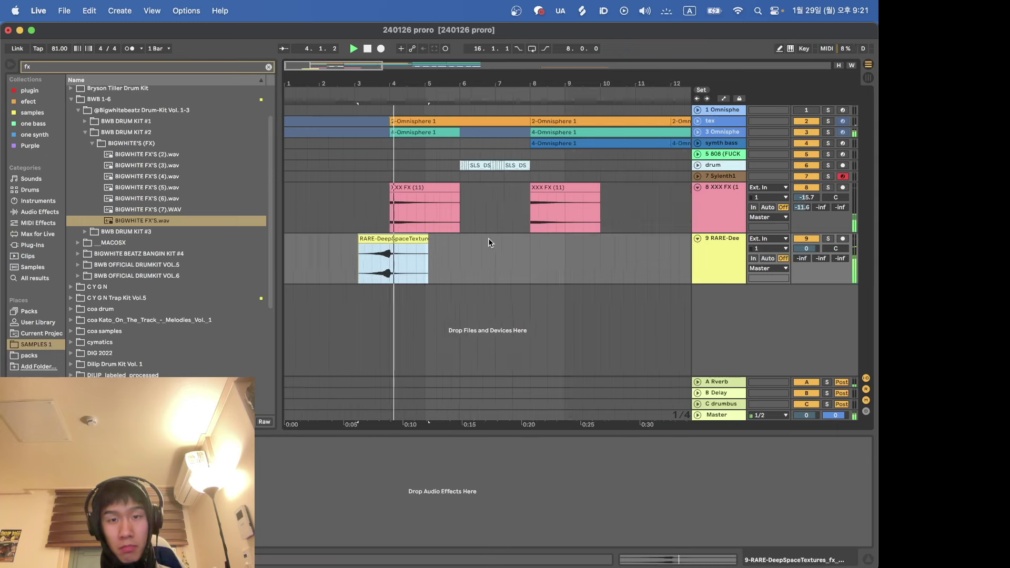
# Step: Lower the RARE-DeepSpaceTextures track volume to -25.3 dB and replay the section
pyautogui.moveTo(805, 248); pyautogui.dragTo(805, 279)
pyautogui.press('space')
pyautogui.press('space')
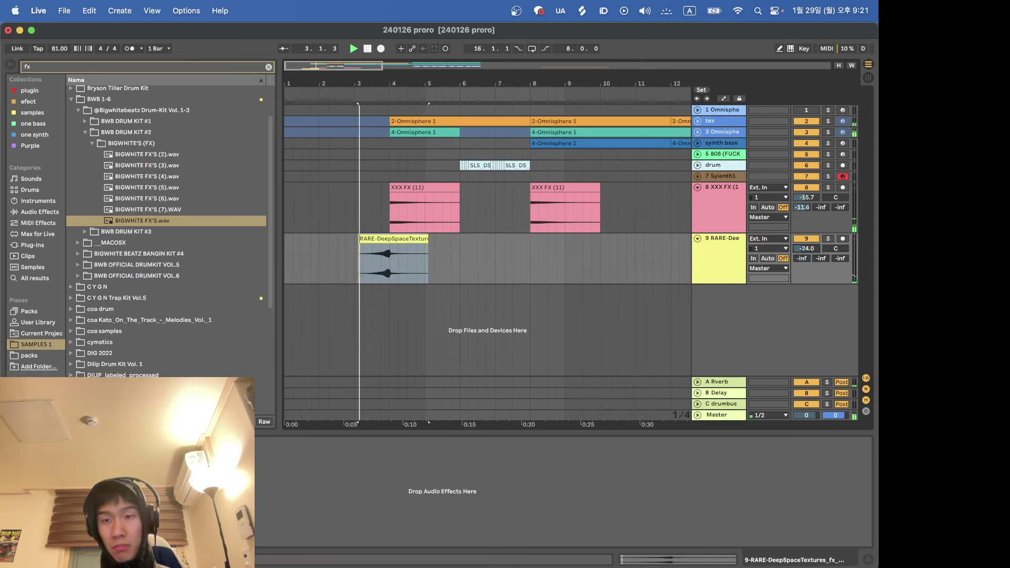
# Step: Collapse the XXX FX (11) and RARE-DeepSpaceTextures tracks and save the Live set
pyautogui.click(715, 247)
pyautogui.keyDown('shift'); pyautogui.click(716, 212); pyautogui.keyUp('shift')
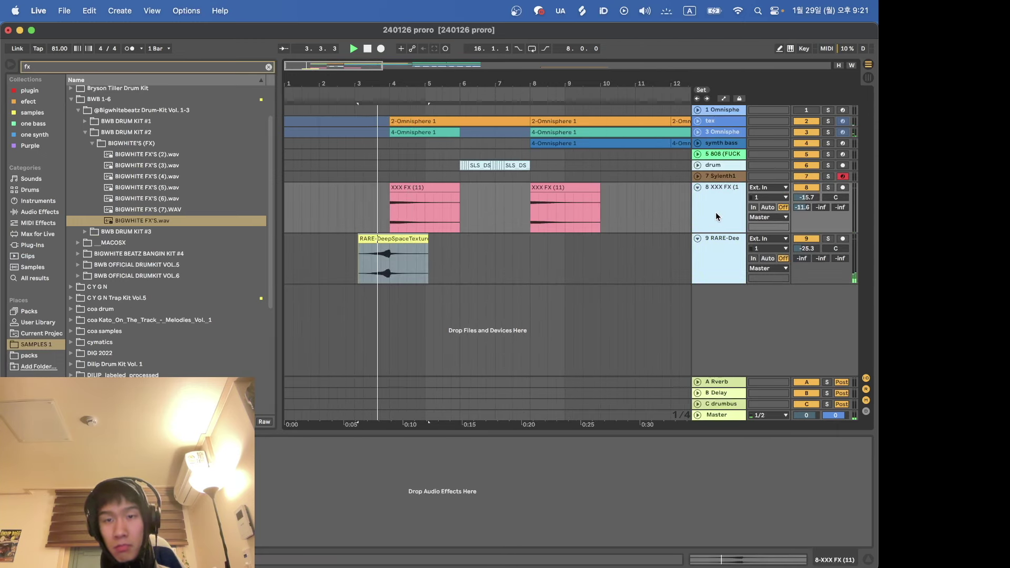
pyautogui.click(697, 187)
pyautogui.click(387, 244)
pyautogui.press('super+s')
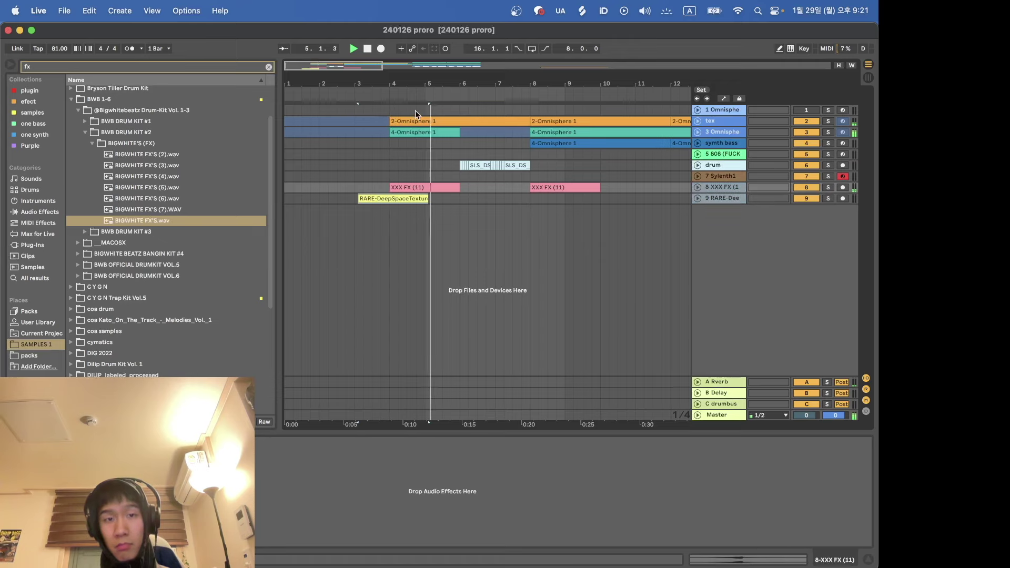
# Step: Copy the 2-Omnisphere 1 clip on the tex track to bar 1, trim its end to bar 4, and play it
pyautogui.keyDown('alt'); pyautogui.moveTo(415, 124); pyautogui.dragTo(293, 131); pyautogui.keyUp('alt')
pyautogui.press('space')
pyautogui.press('space')
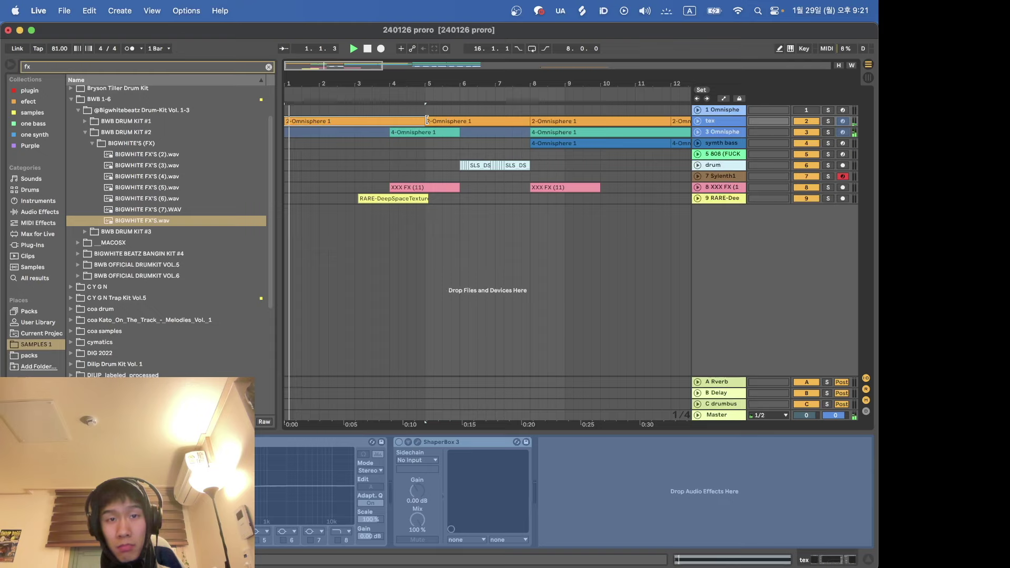
pyautogui.moveTo(425, 120); pyautogui.dragTo(389, 120)
pyautogui.click(287, 121)
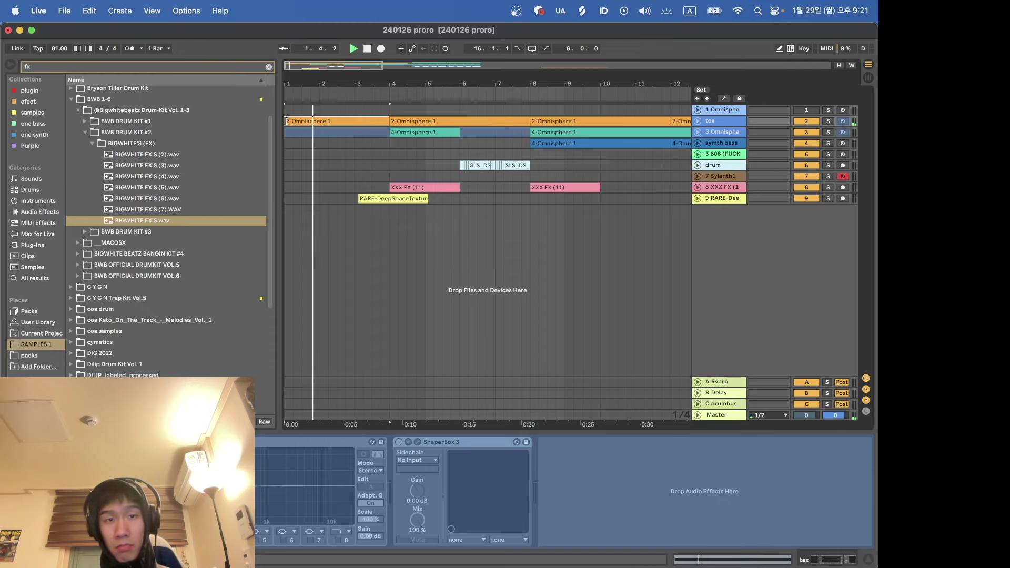
# Step: Expand both FX tracks and set the RARE-DeepSpaceTextures track volume to -11.1 dB during playback
pyautogui.click(346, 199)
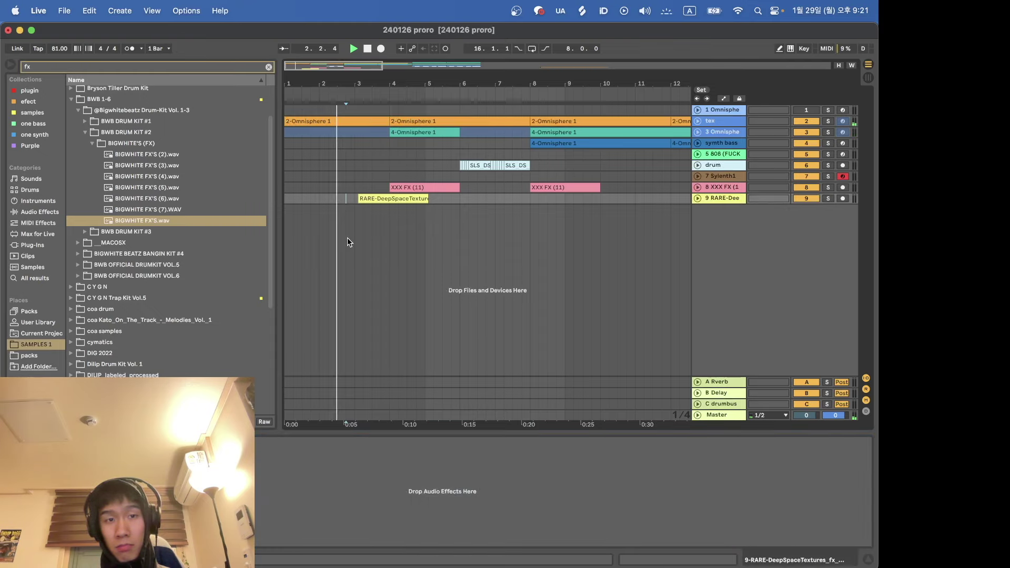
pyautogui.click(334, 415)
pyautogui.scroll(-5, 368, 324)
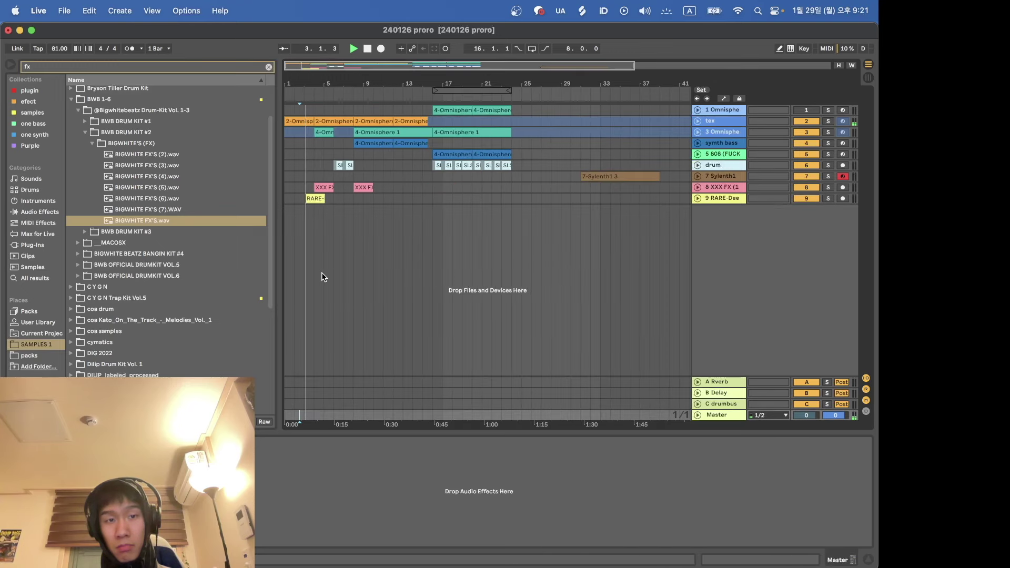
pyautogui.press('+')
pyautogui.press('+')
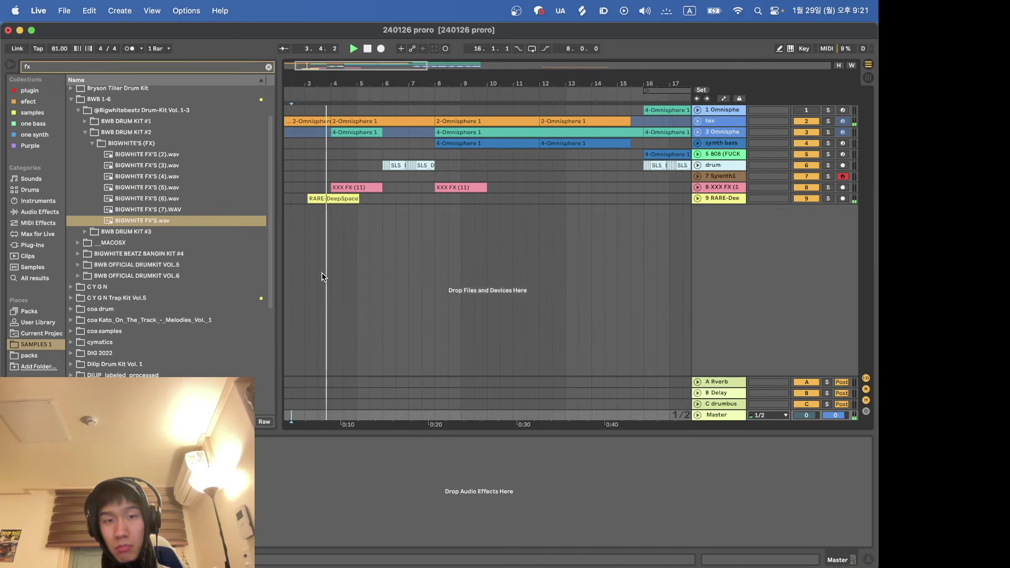
pyautogui.click(698, 198)
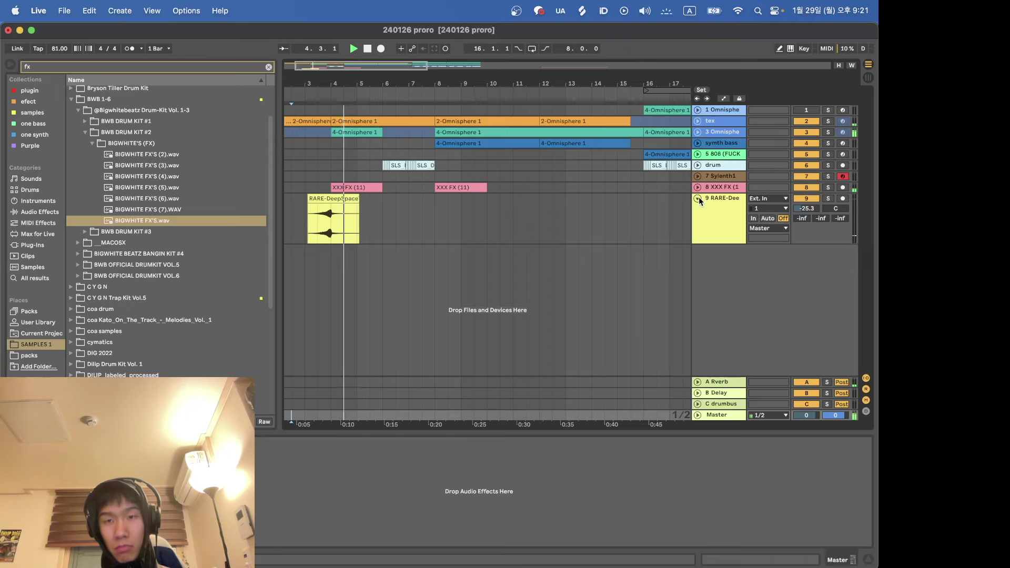
pyautogui.click(698, 188)
pyautogui.click(722, 278)
pyautogui.doubleClick(805, 250)
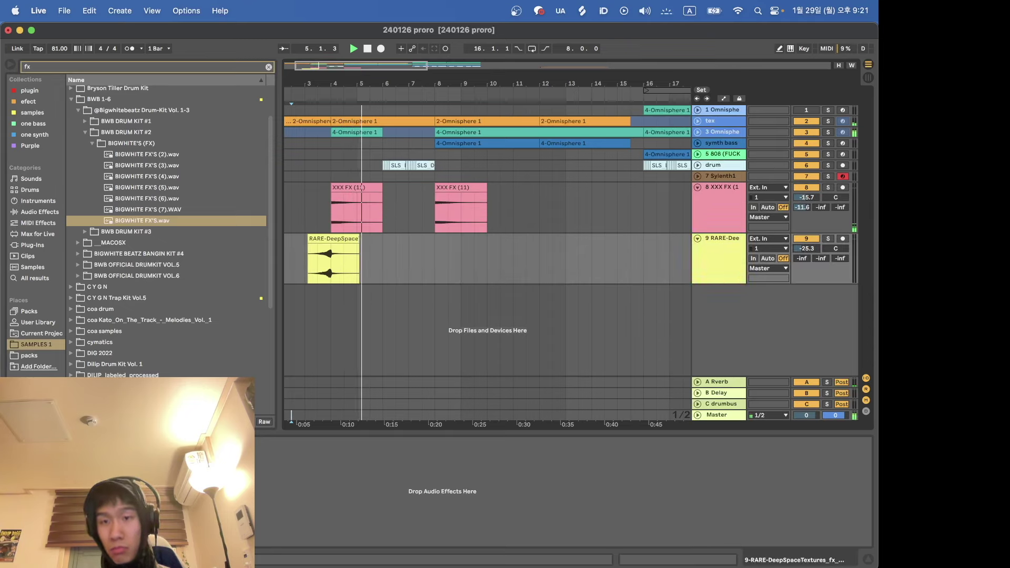
pyautogui.moveTo(802, 259); pyautogui.dragTo(802, 247)
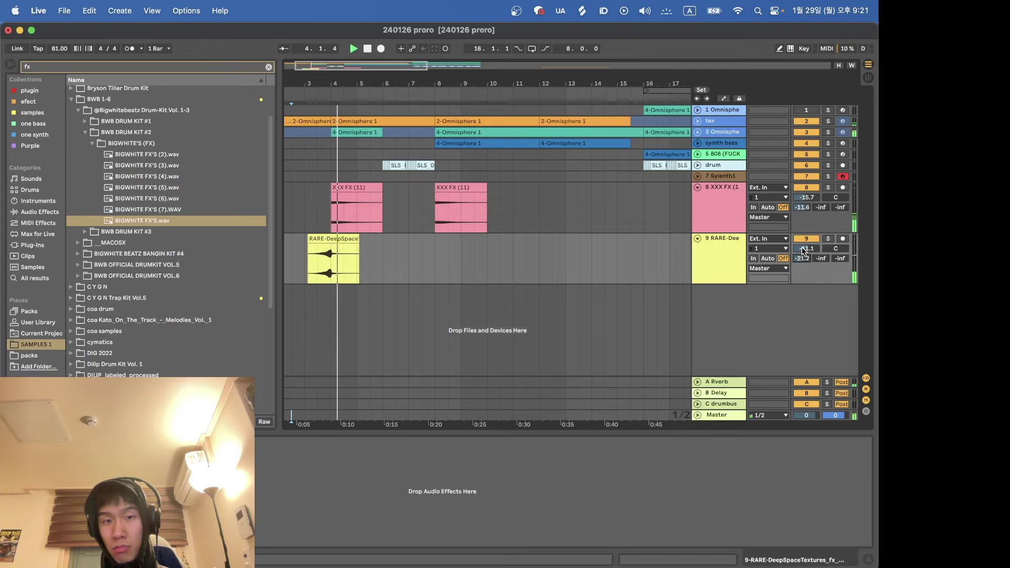
# Step: Fine-align the RARE-DeepSpaceTextures clip so the end of its swell falls exactly on bar 4
pyautogui.scroll(8, 333, 239)
pyautogui.hscroll(-3, 334, 239)
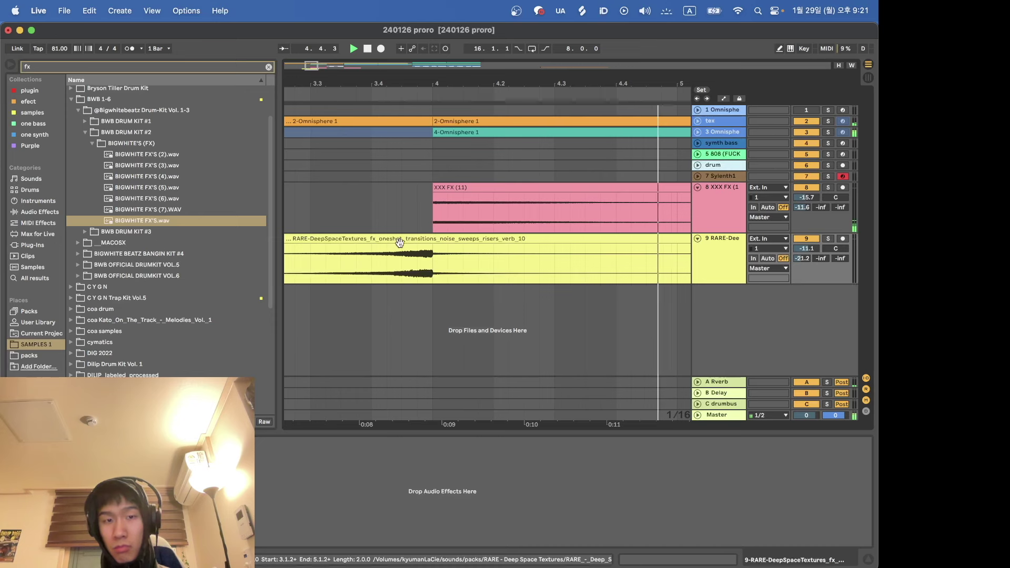
pyautogui.scroll(6, 400, 243)
pyautogui.scroll(10, 598, 259)
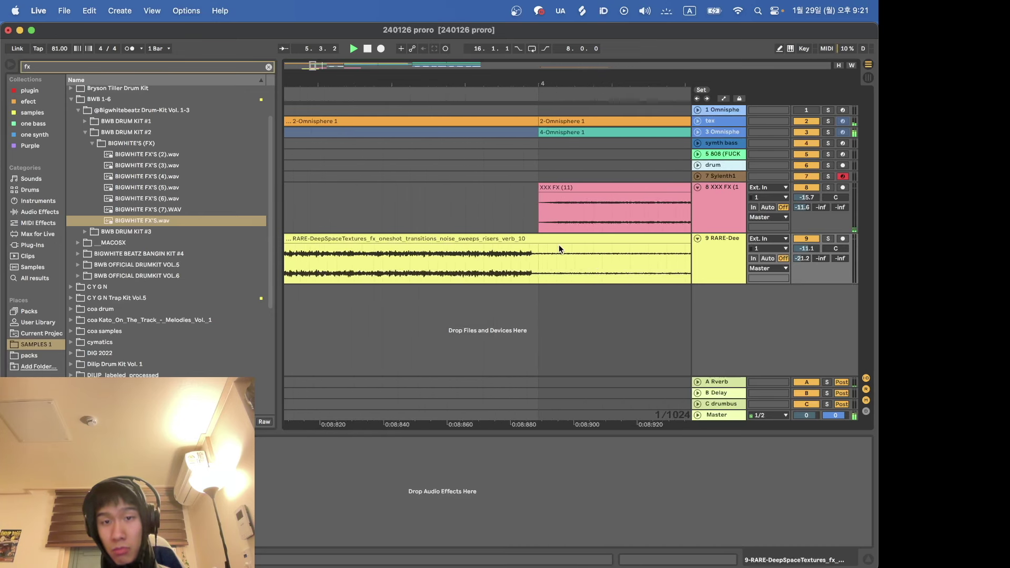
pyautogui.click(535, 237)
pyautogui.moveTo(535, 237); pyautogui.dragTo(548, 240)
pyautogui.scroll(-20, 546, 237)
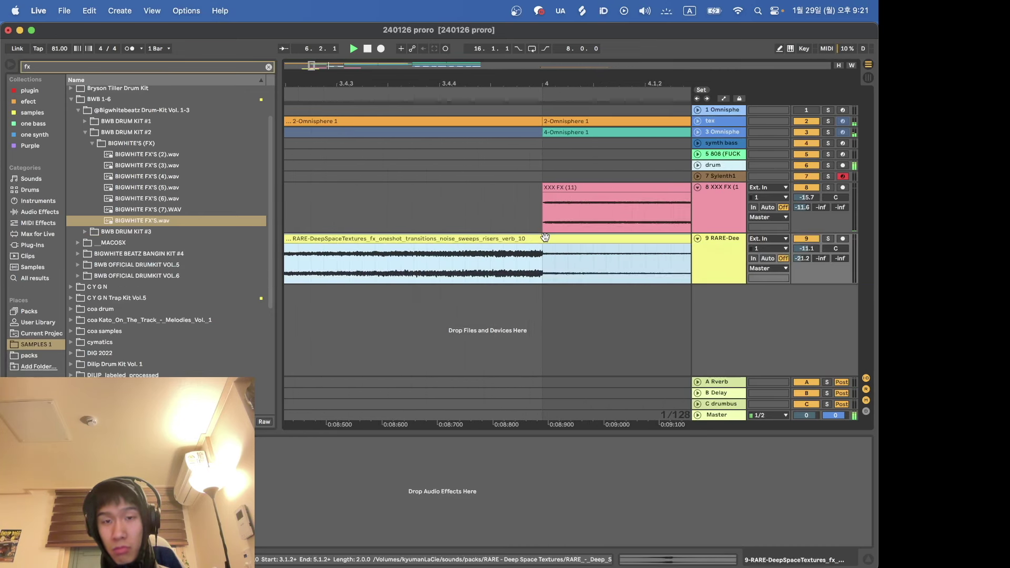
# Step: Collapse both FX tracks, XXX FX (11) and RARE-DeepSpaceTextures
pyautogui.click(732, 206)
pyautogui.keyDown('shift'); pyautogui.click(718, 246); pyautogui.keyUp('shift')
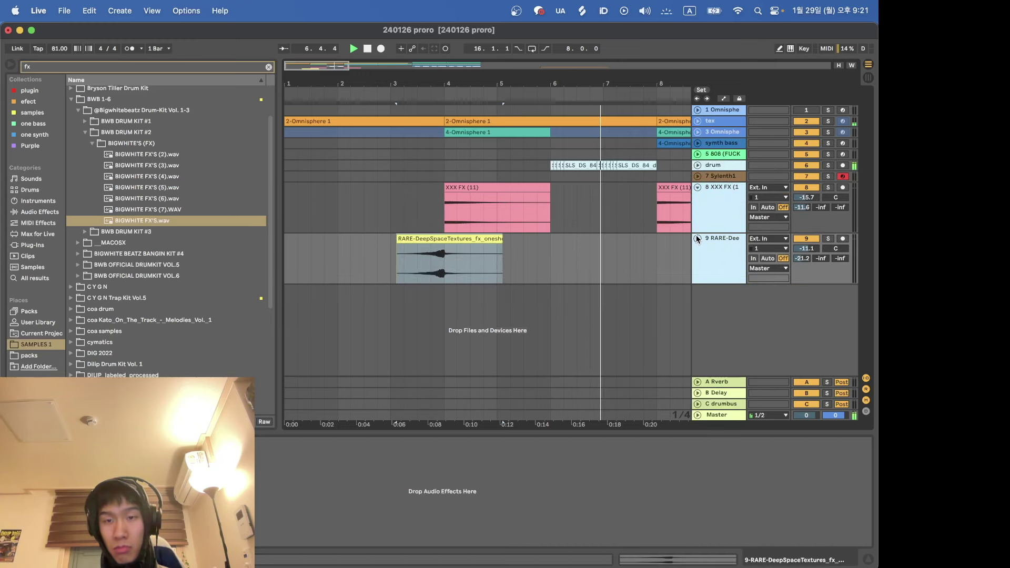
pyautogui.click(697, 237)
# Step: Duplicate the bar 16 to 24 section of the Omnisphere, 808 and drum tracks so it continues beneath the Sylenth1 clip
pyautogui.scroll(-3, 553, 227)
pyautogui.scroll(-8, 553, 228)
pyautogui.moveTo(584, 177); pyautogui.dragTo(447, 121)
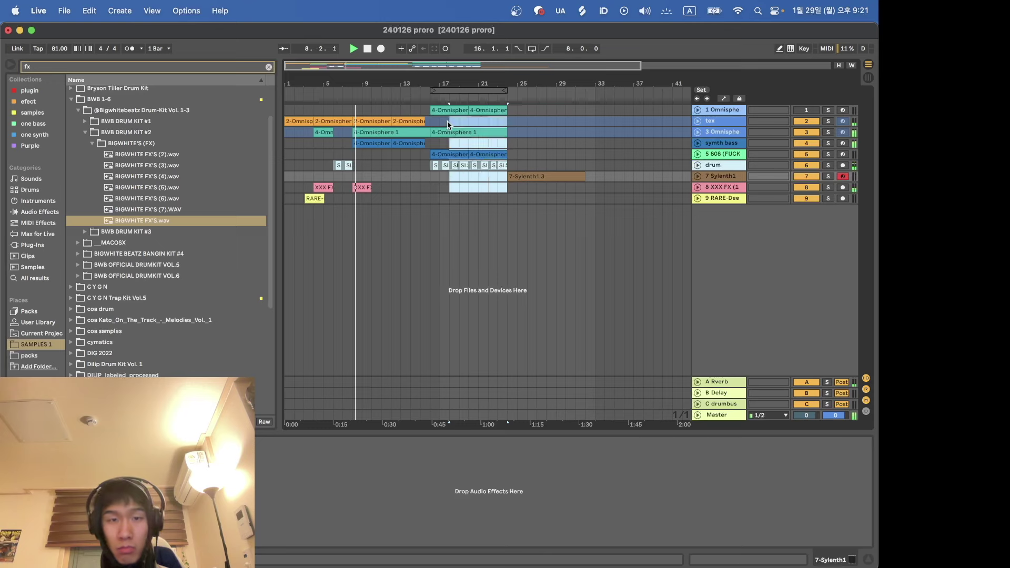
pyautogui.press('super+d')
# Step: Shift the arrangement from bar 6 onward two bars later and extend the tex and 3 Omnisphere clips at bar 4 to bar 8
pyautogui.moveTo(588, 188); pyautogui.dragTo(329, 166)
pyautogui.moveTo(389, 132); pyautogui.dragTo(431, 131)
pyautogui.scroll(-4, 342, 145)
pyautogui.click(327, 133)
pyautogui.keyDown('shift'); pyautogui.click(326, 124); pyautogui.keyUp('shift')
pyautogui.scroll(3, 331, 142)
pyautogui.click(336, 157)
pyautogui.scroll(3, 336, 157)
# Step: Inspect the tex and synth bass tracks while listening to the passage around bar 10
pyautogui.click(698, 121)
pyautogui.scroll(-5, 425, 162)
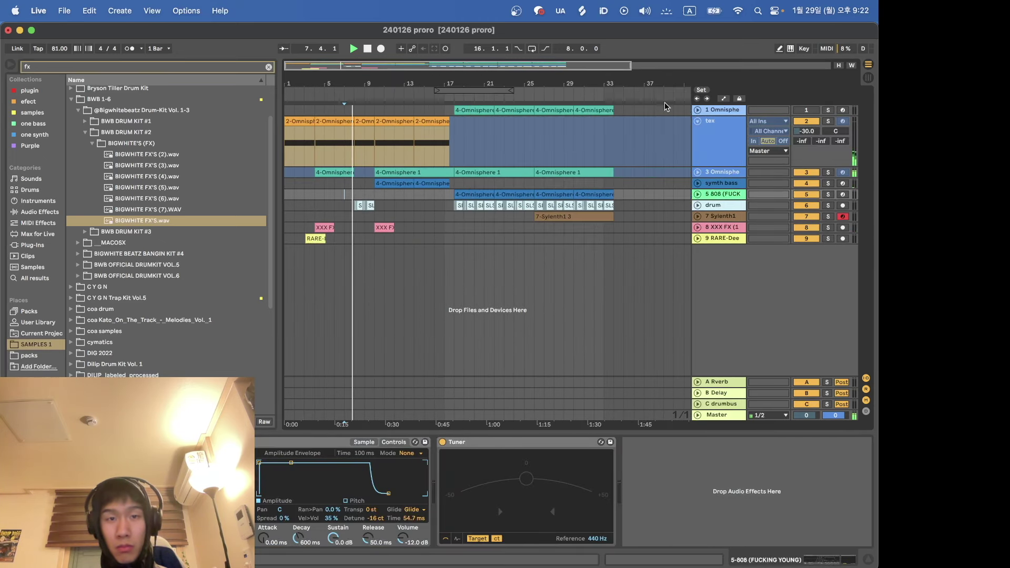
pyautogui.press('x')
pyautogui.click(365, 198)
pyautogui.scroll(3, 364, 197)
pyautogui.scroll(-5, 365, 198)
pyautogui.click(365, 198)
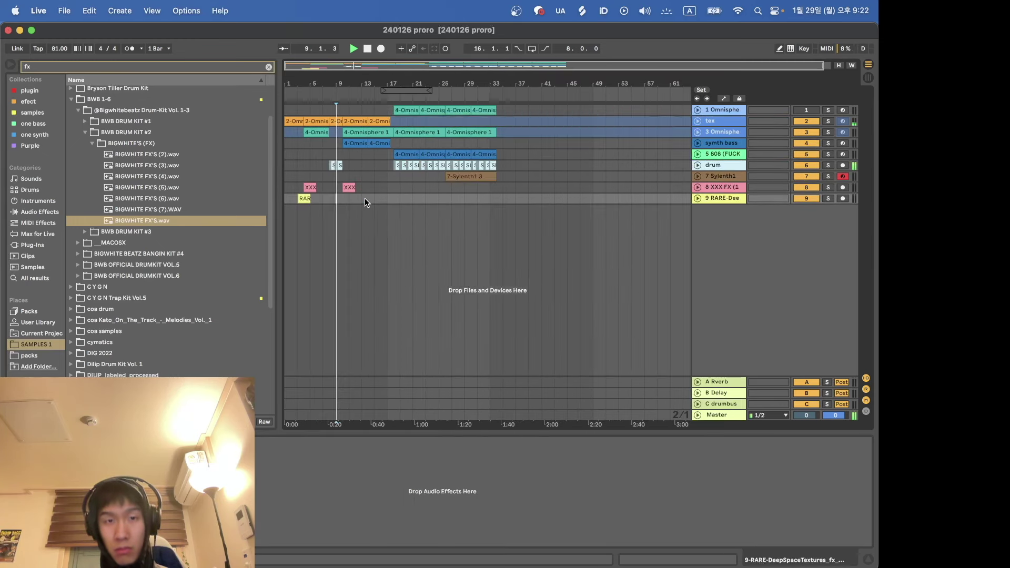
pyautogui.scroll(4, 335, 211)
pyautogui.click(369, 221)
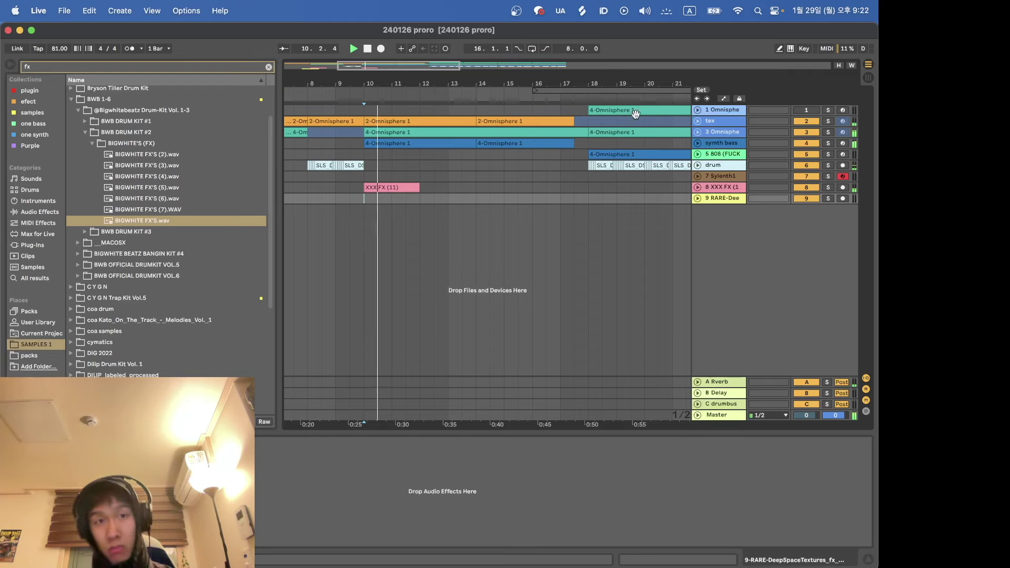
pyautogui.click(711, 149)
pyautogui.press('-')
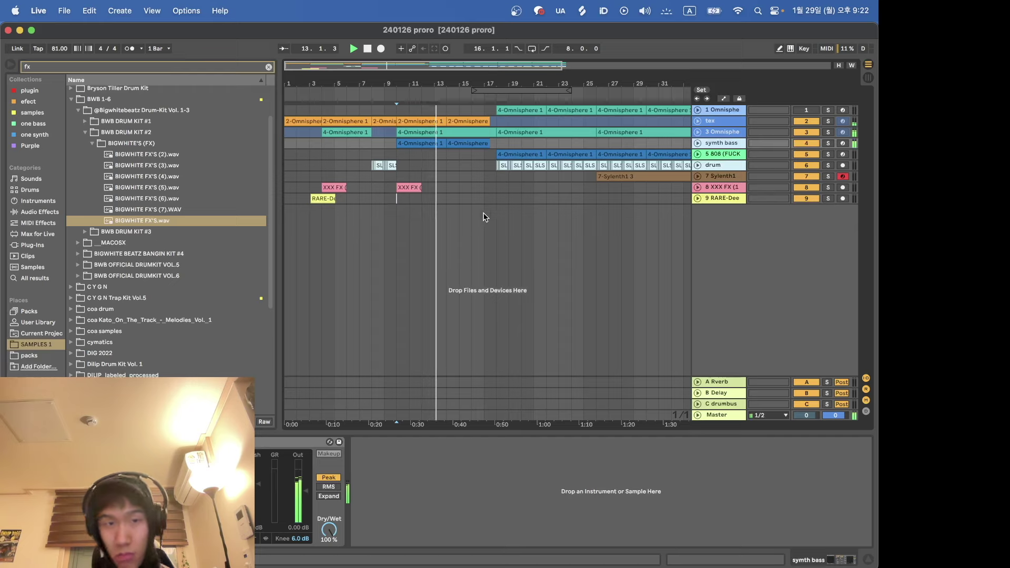
# Step: Copy the intro's XXX FX (11) and RARE-DeepSpaceTextures clips so that the XXX FX copy starts at bar 14
pyautogui.moveTo(347, 198); pyautogui.dragTo(309, 189)
pyautogui.press('super+c')
pyautogui.click(438, 186)
pyautogui.press('super+v')
pyautogui.rightClick(447, 172)
pyautogui.click(472, 163)
# Step: Try placing the copied RARE-DeepSpaceTextures clip at about bar 17 instead of bar 13, and undo the change
pyautogui.moveTo(482, 199); pyautogui.dragTo(419, 199)
pyautogui.press('super+v')
pyautogui.press('Delete')
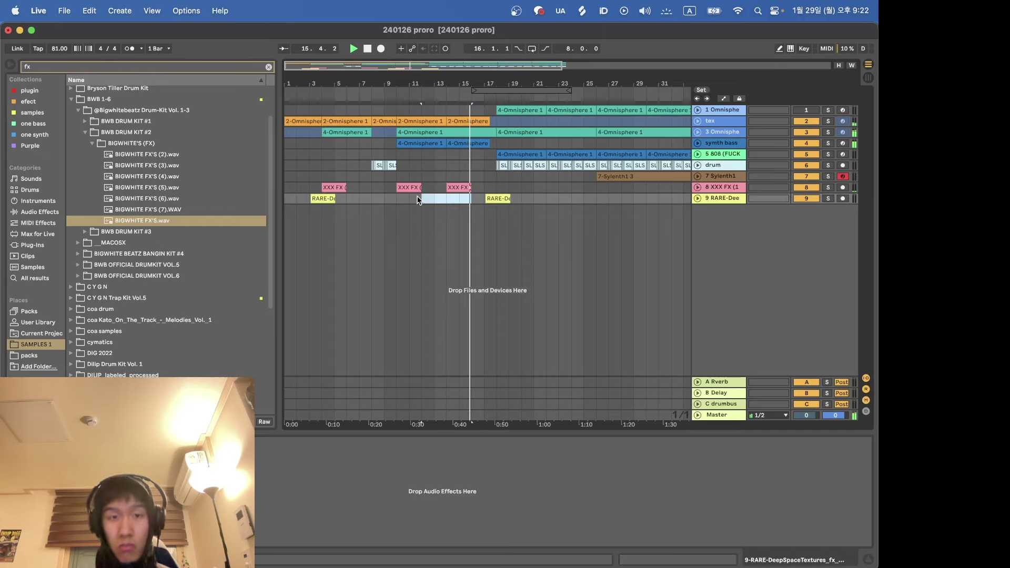
pyautogui.scroll(5, 479, 205)
pyautogui.scroll(-3, 473, 202)
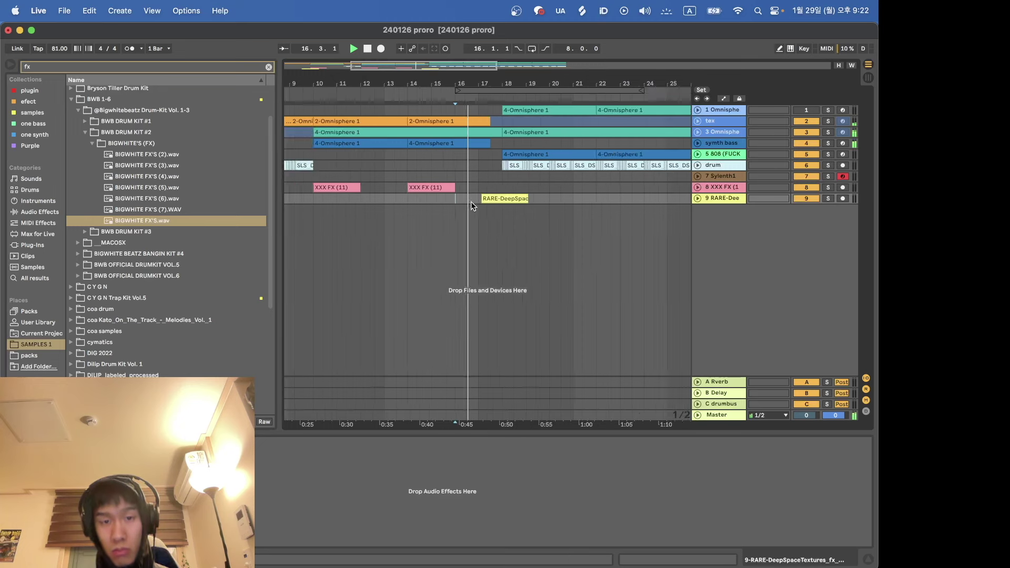
pyautogui.press('super+z')
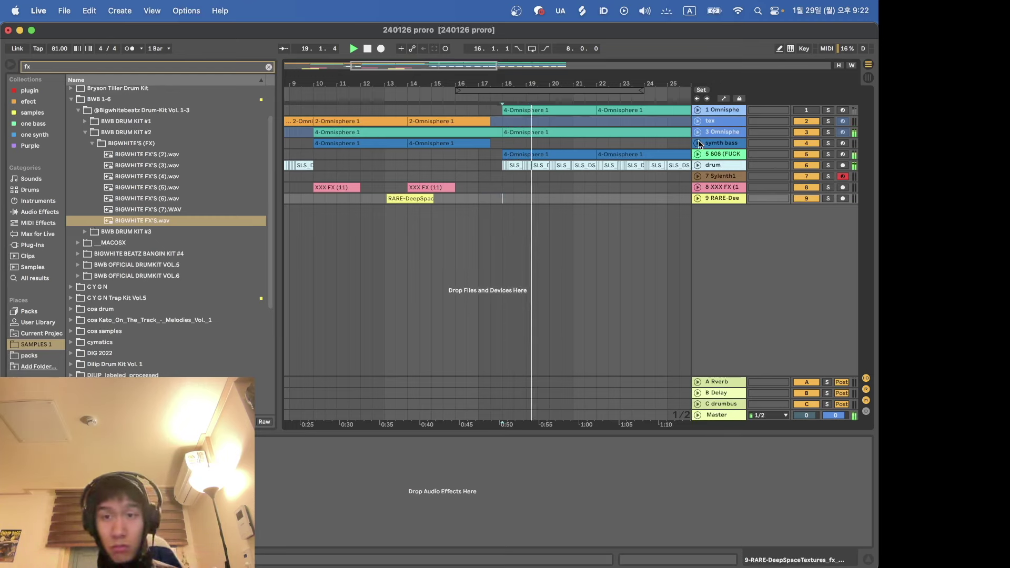
# Step: Rename the 3 Omnisphere track as synth and leave the track collapsed
pyautogui.click(720, 136)
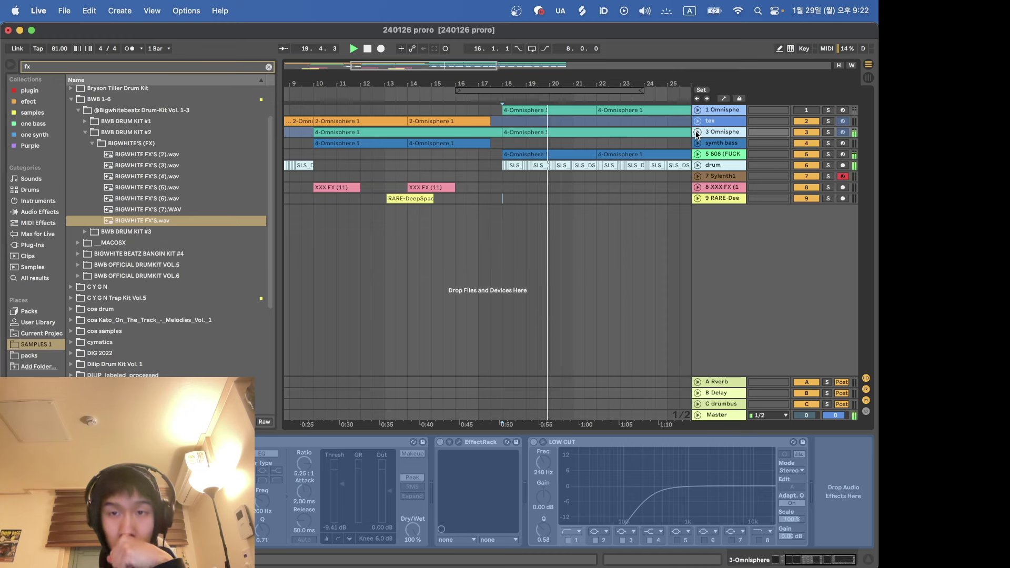
pyautogui.click(698, 132)
pyautogui.press('super+r')
pyautogui.write('synth')
pyautogui.press('Return')
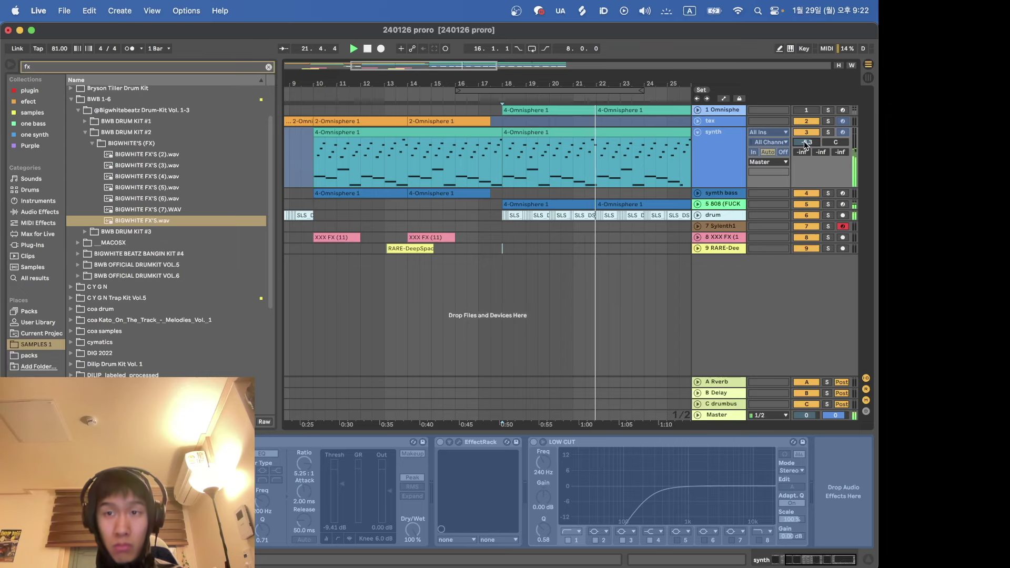
pyautogui.click(698, 132)
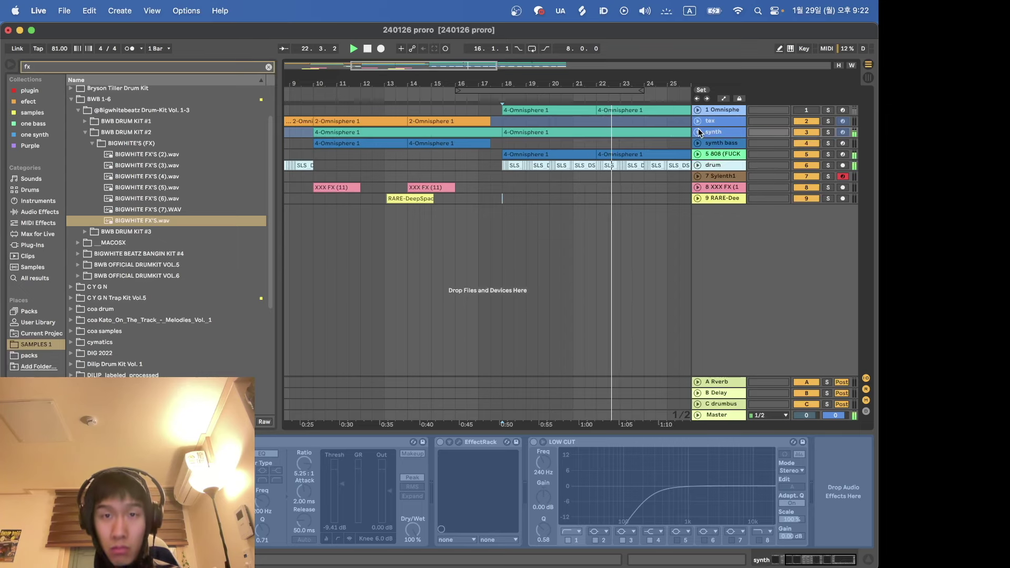
# Step: Examine the arrangement around bar 26, where the Sylenth1 clip enters, during playback
pyautogui.press('-')
pyautogui.press('-')
pyautogui.press('-')
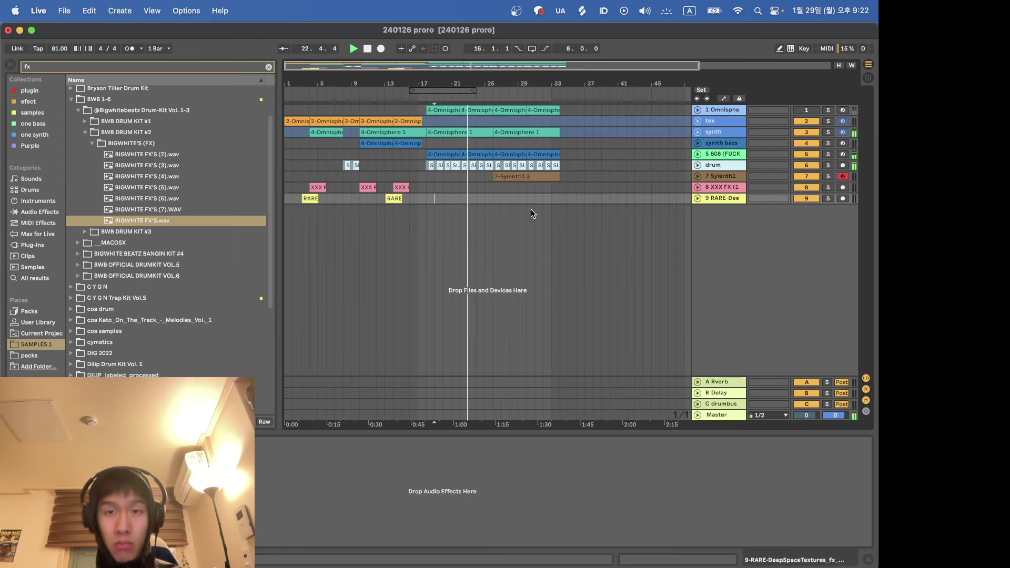
pyautogui.click(495, 189)
pyautogui.press('+')
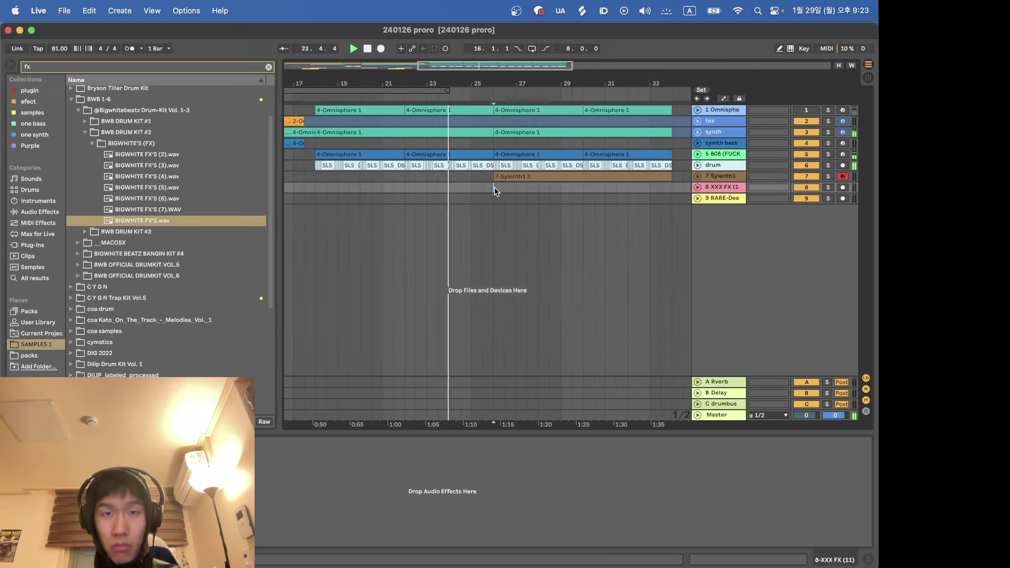
pyautogui.press('+')
pyautogui.press('+')
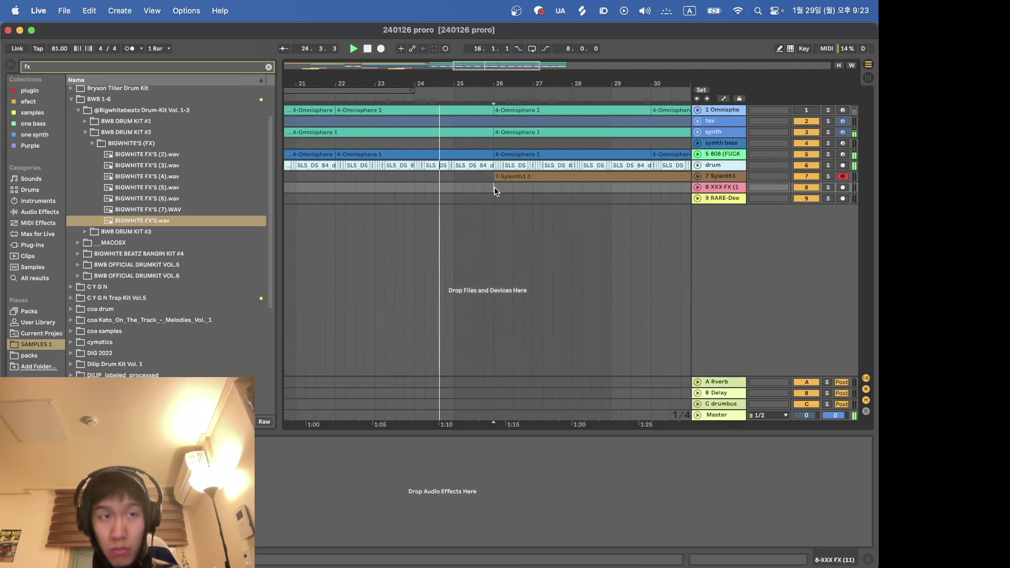
pyautogui.press('-')
pyautogui.press('-')
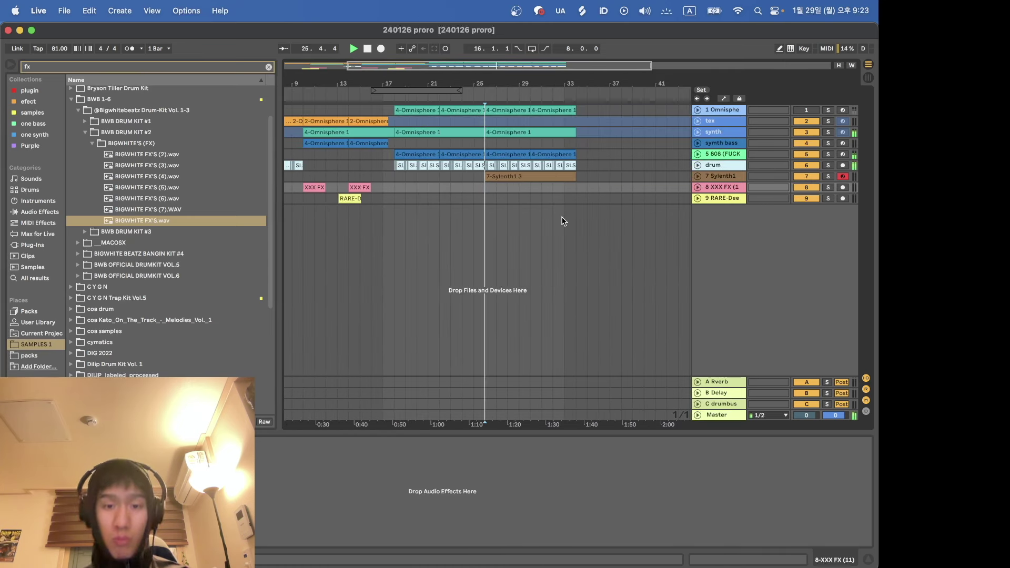
# Step: Set the Sylenth1 track's volume to -20.8 dB, rename the track as lead and collapse it
pyautogui.click(697, 177)
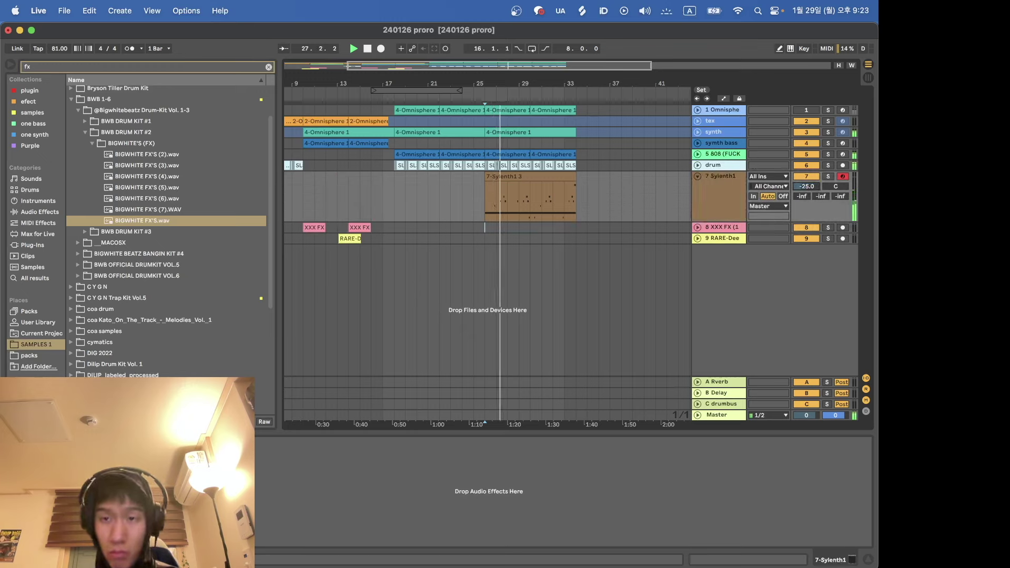
pyautogui.click(724, 191)
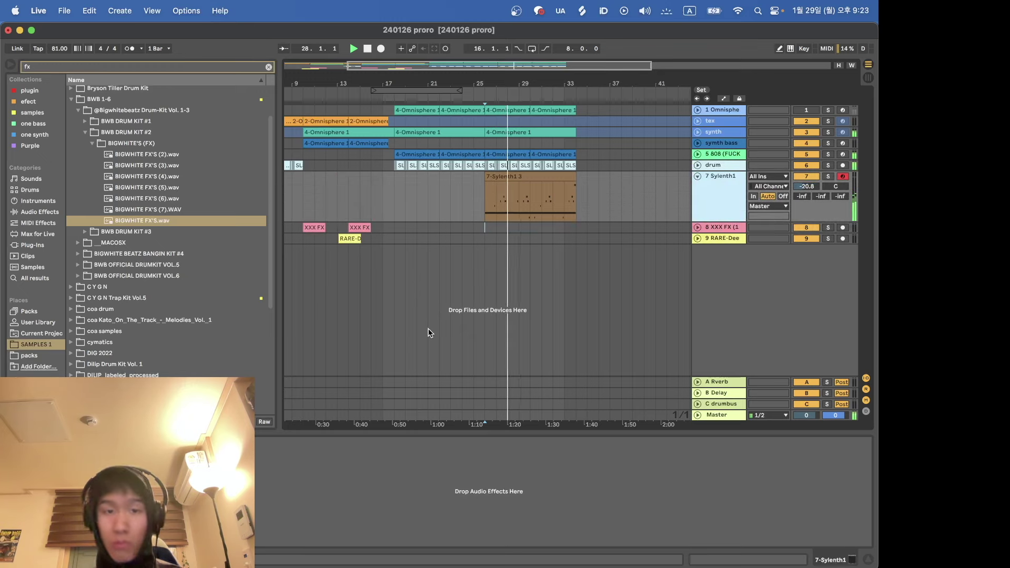
pyautogui.press('super+r')
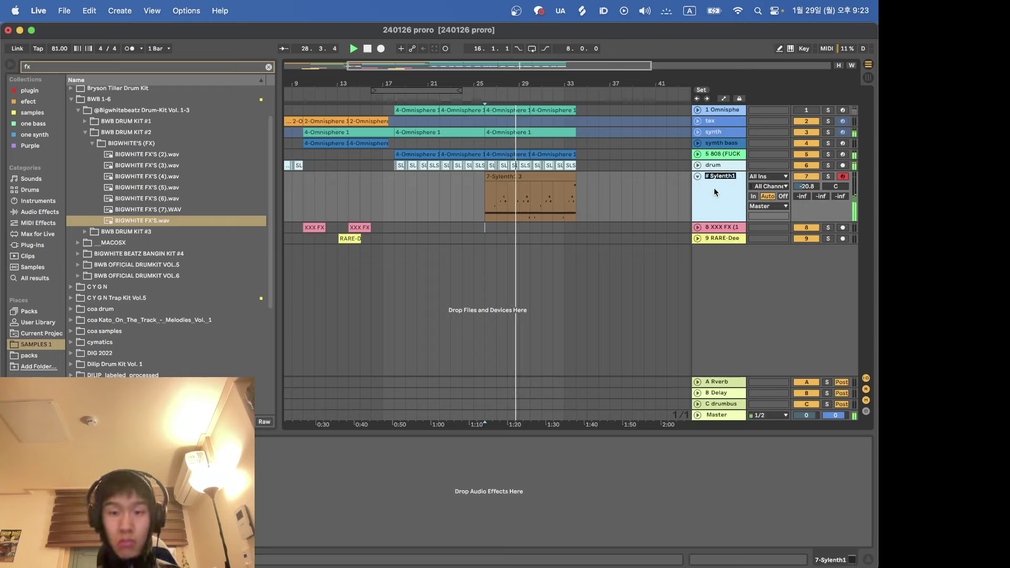
pyautogui.press('Return')
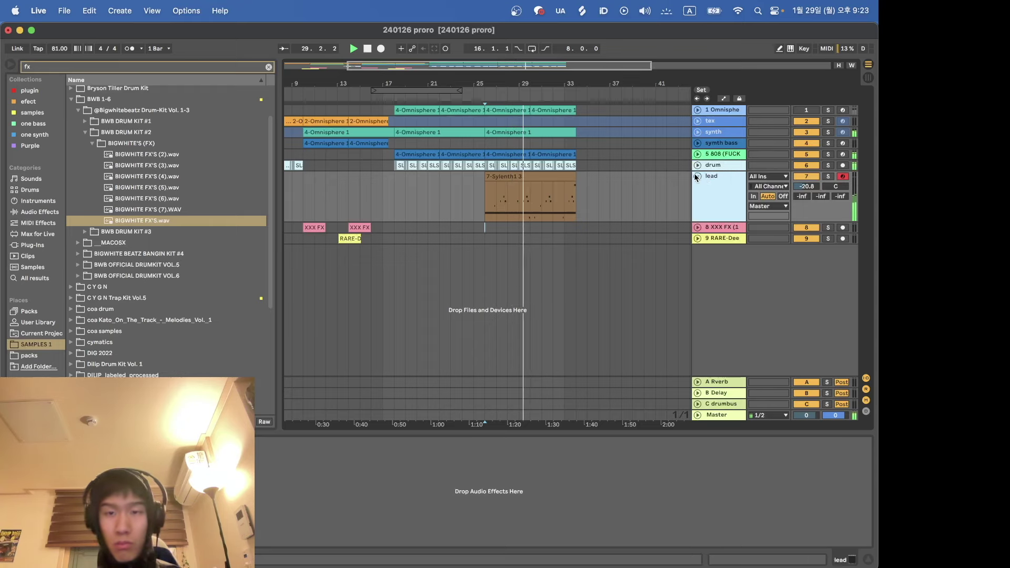
pyautogui.click(697, 176)
pyautogui.click(520, 215)
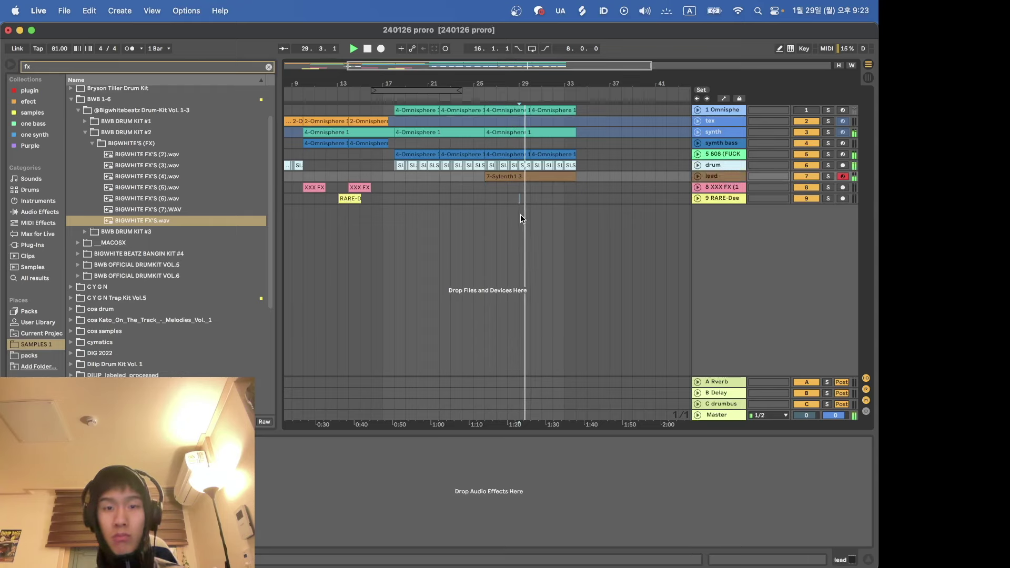
# Step: Open the lead clip's notes, compare the repeated A4-B4 pairs and nudge the A4 note near the end of bar 3 slightly later
pyautogui.click(698, 176)
pyautogui.doubleClick(534, 175)
pyautogui.click(493, 435)
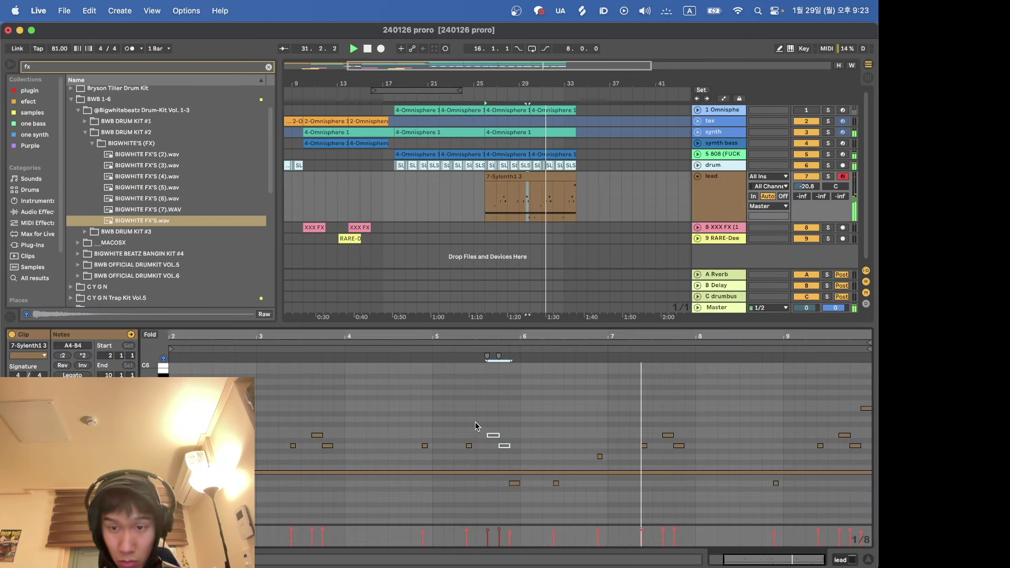
pyautogui.moveTo(661, 429); pyautogui.dragTo(680, 451)
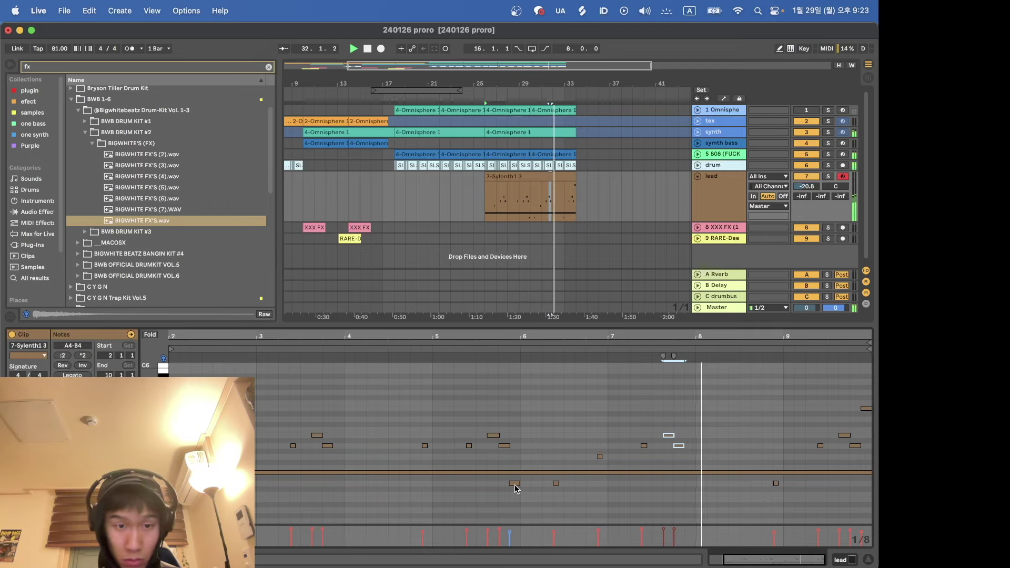
pyautogui.moveTo(356, 451); pyautogui.dragTo(330, 458)
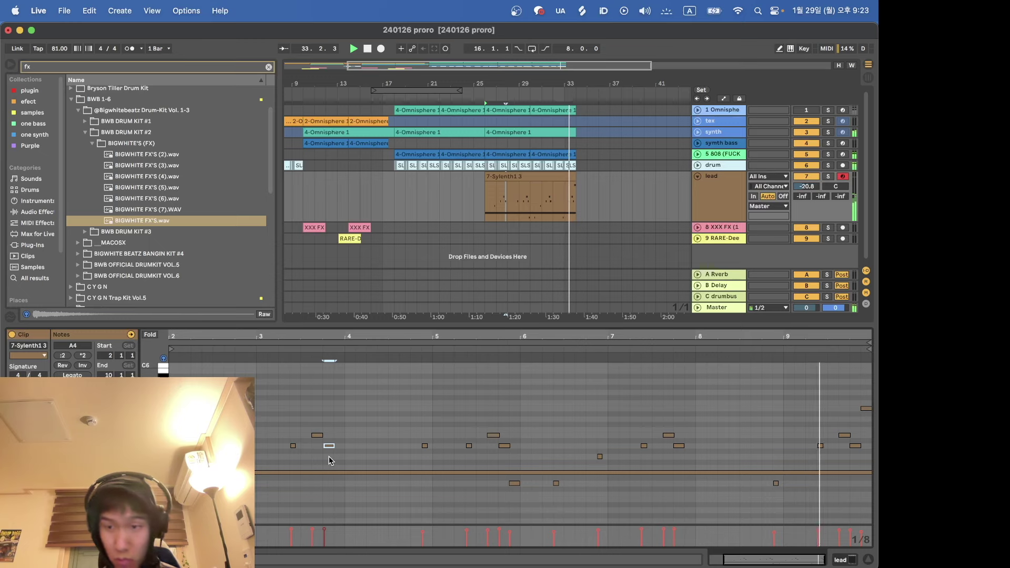
pyautogui.scroll(5, 852, 428)
pyautogui.scroll(1, 852, 428)
pyautogui.scroll(-5, 853, 427)
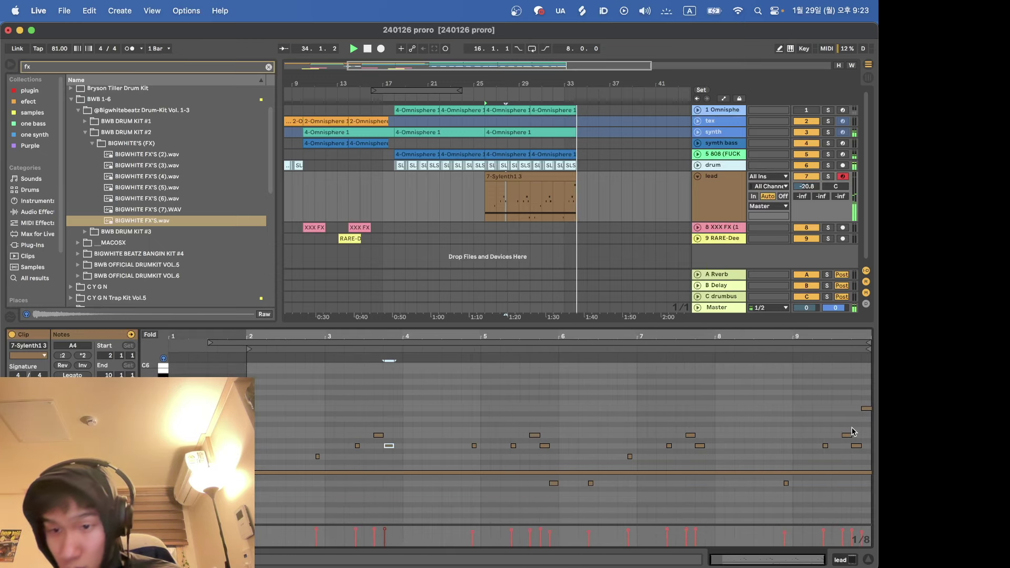
# Step: Close the lead clip's note editor and restart playback from bar 32
pyautogui.hotkey('shift', 'Tab')
pyautogui.click(553, 196)
pyautogui.press('space')
pyautogui.press('space')
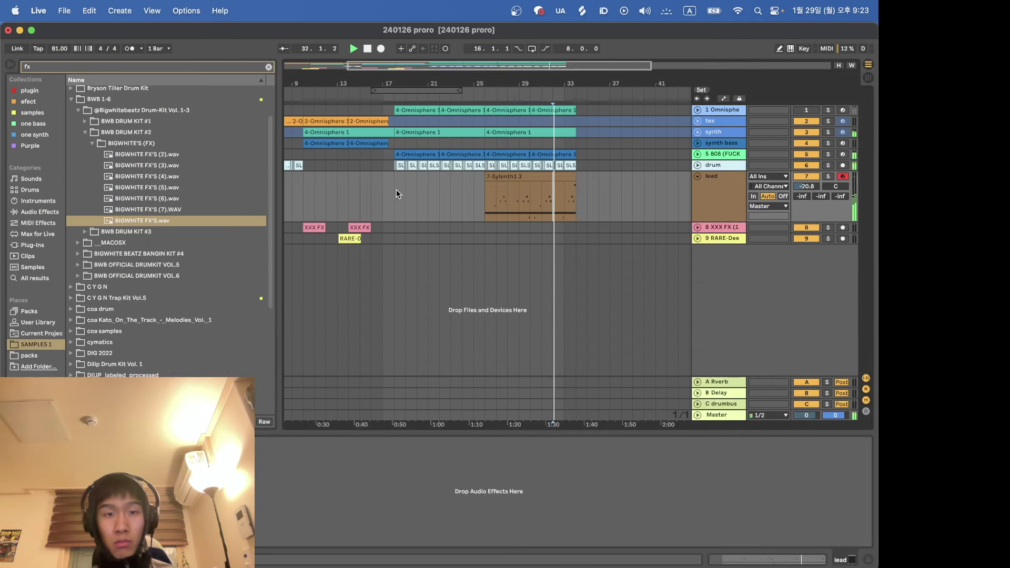
# Step: Copy the section from bar 10 to bar 18 across the tracks and paste it at bar 34
pyautogui.hscroll(-3, 397, 190)
pyautogui.moveTo(441, 240); pyautogui.dragTo(353, 115)
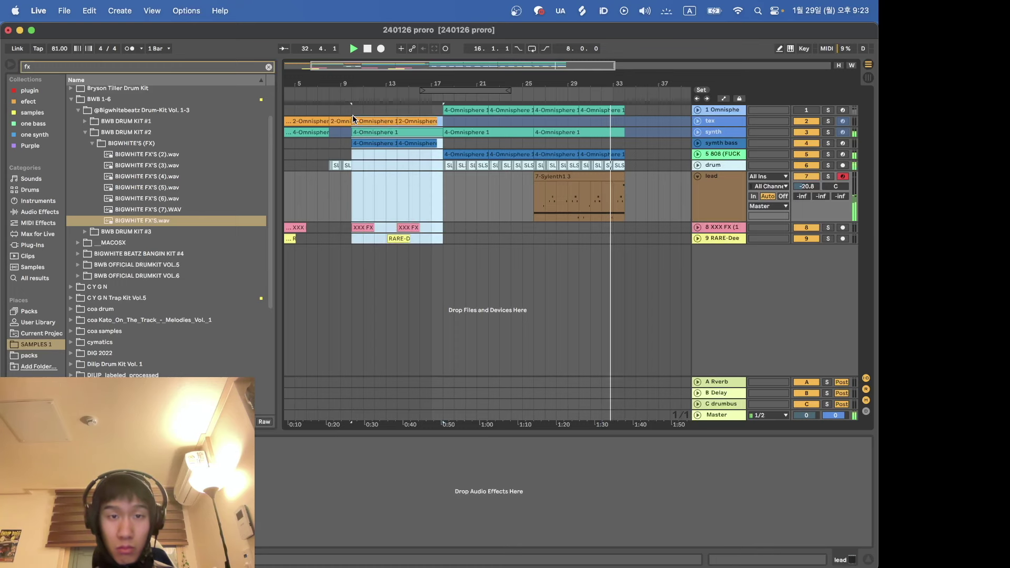
pyautogui.click(626, 119)
pyautogui.press('super+v')
# Step: Copy the XXX FX (11) clip from bar 14 to bars 18 and 26
pyautogui.moveTo(431, 227); pyautogui.dragTo(399, 227)
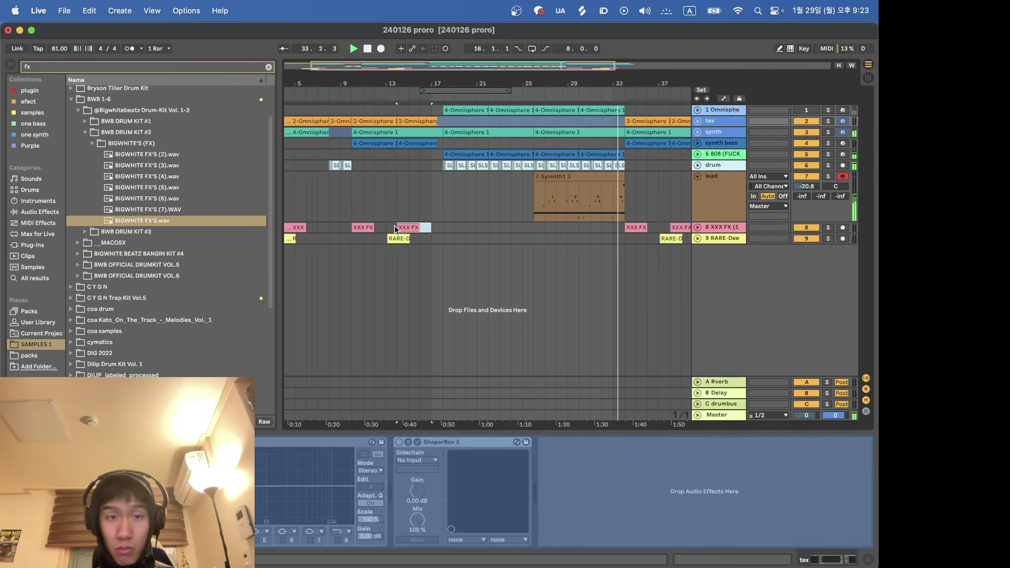
pyautogui.press('super+c')
pyautogui.click(445, 228)
pyautogui.press('super+v')
pyautogui.moveTo(460, 227); pyautogui.dragTo(535, 226)
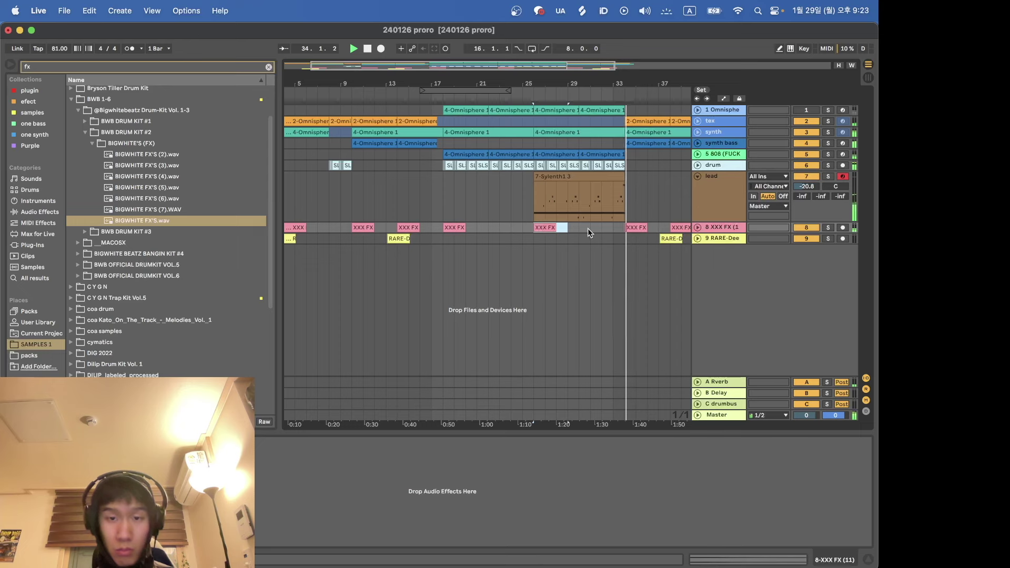
# Step: Collapse the lead track and save the Live set
pyautogui.click(698, 177)
pyautogui.press('-')
pyautogui.press('super+s')
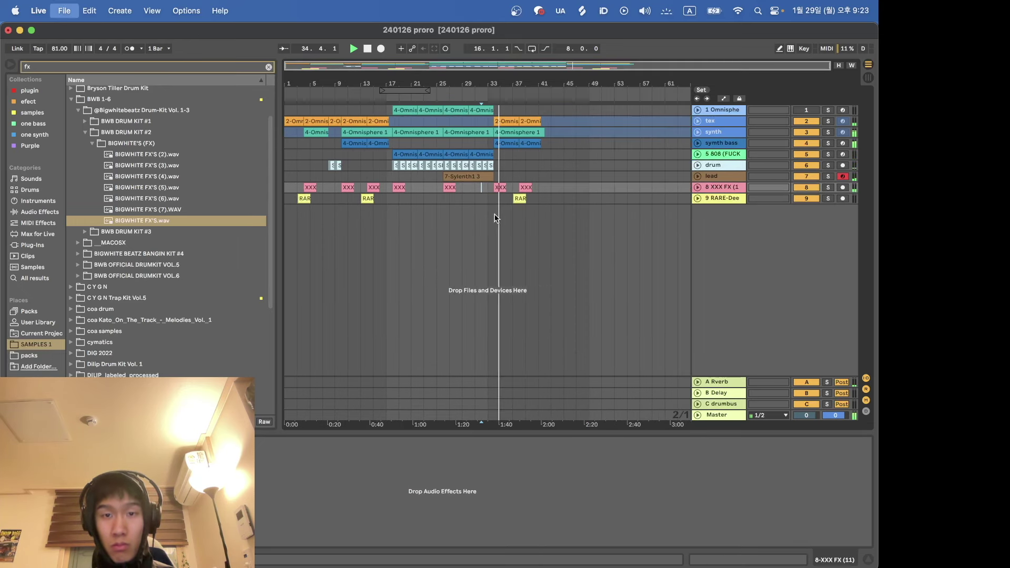
# Step: Loop the synth bass section from bar 10 with a loop length of 8 bars
pyautogui.click(505, 141)
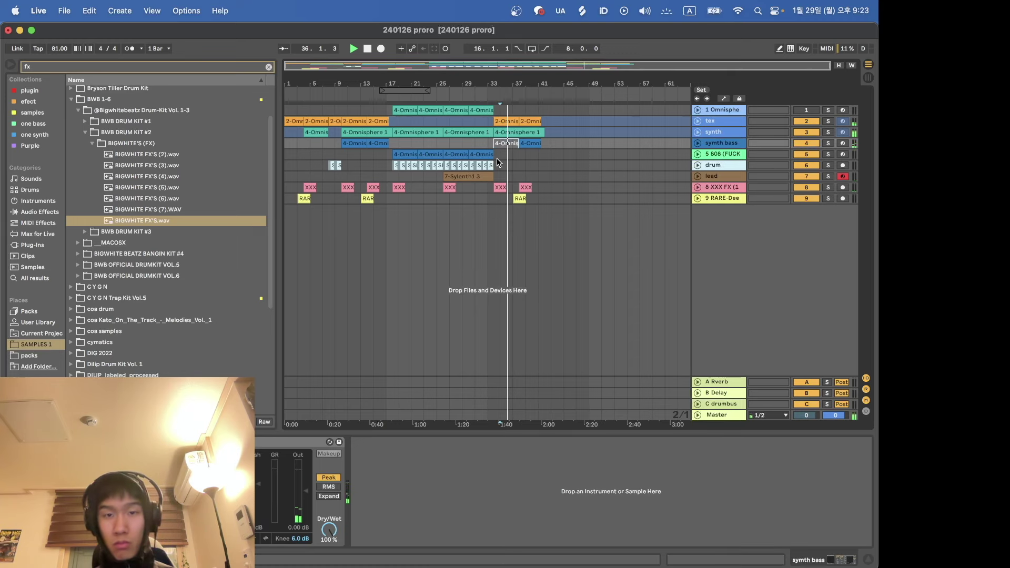
pyautogui.scroll(3, 336, 160)
pyautogui.scroll(2, 336, 160)
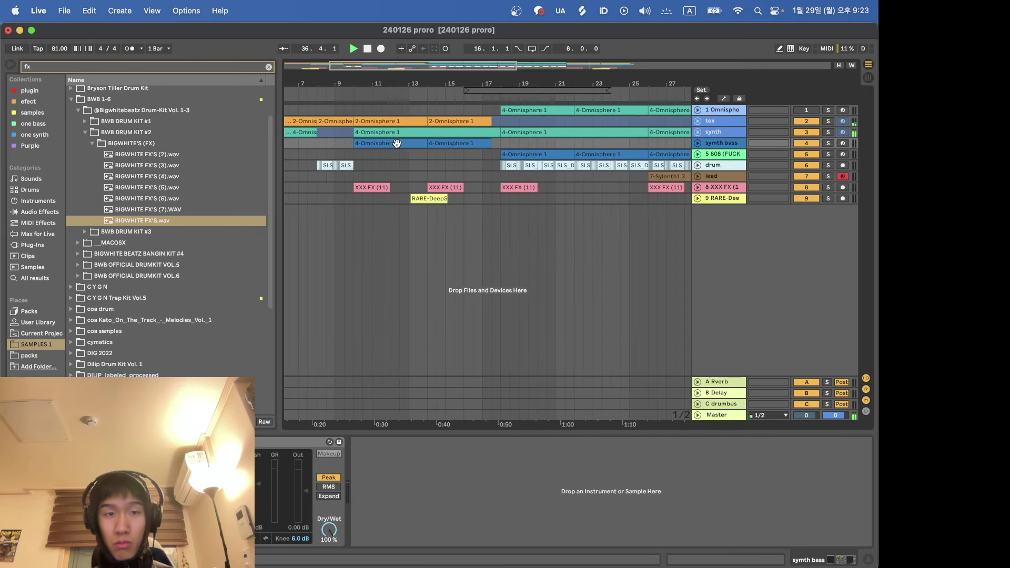
pyautogui.moveTo(392, 143); pyautogui.dragTo(451, 146)
pyautogui.press('super+l')
pyautogui.moveTo(487, 90); pyautogui.dragTo(497, 89)
# Step: Switch to Splice and search for "rim" samples
pyautogui.click(442, 548)
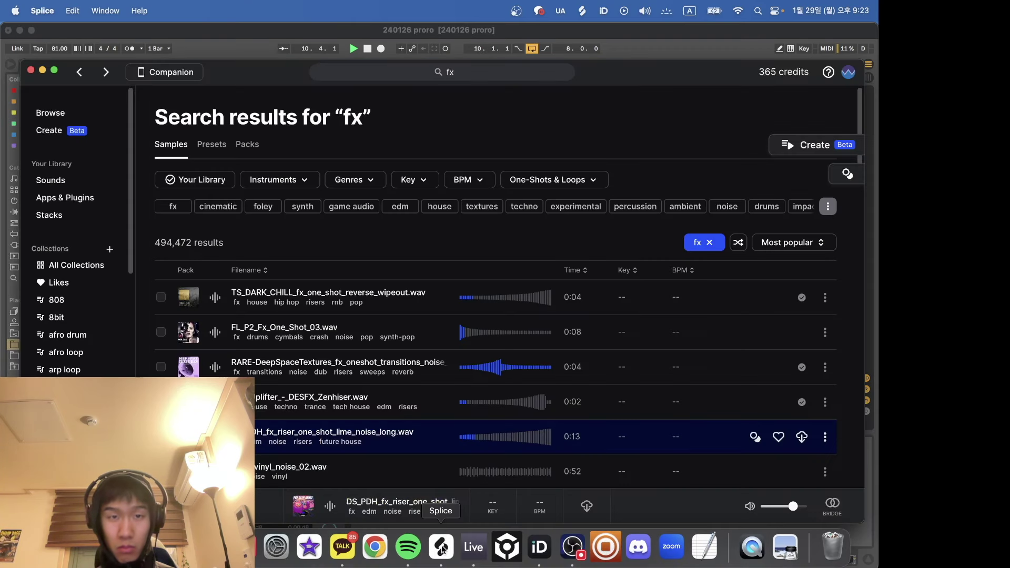
pyautogui.click(457, 72)
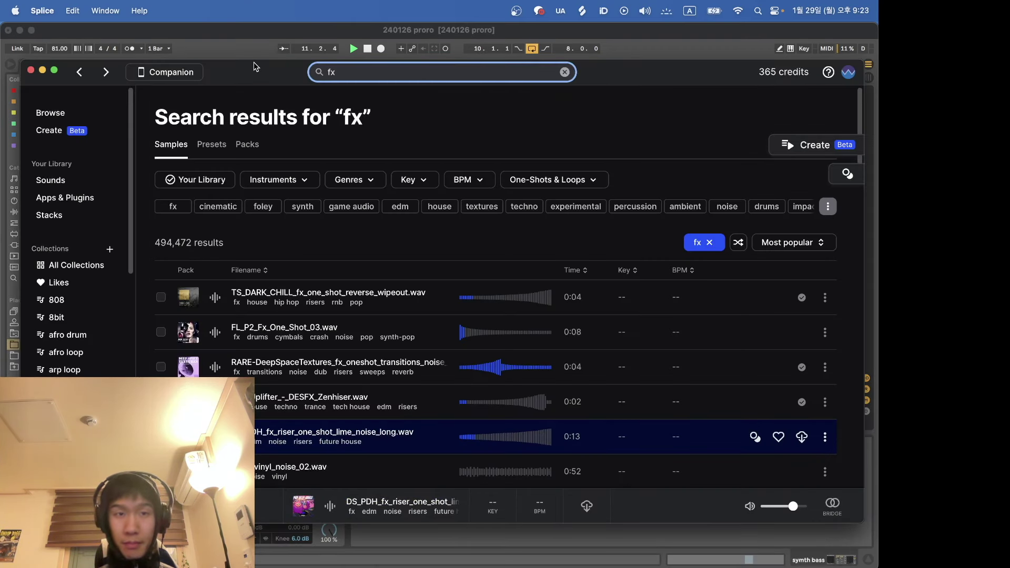
pyautogui.write('rim')
pyautogui.press('Return')
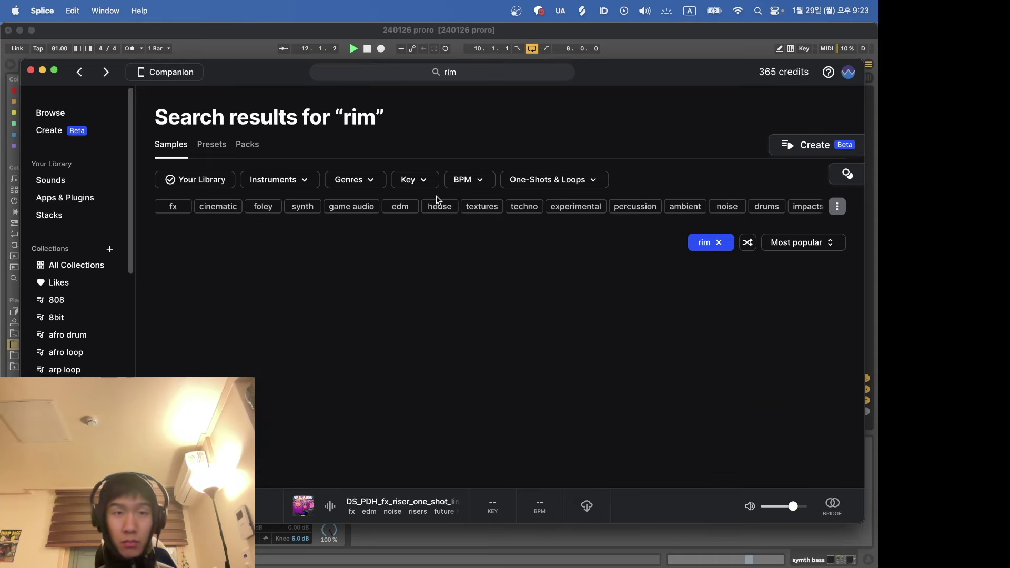
# Step: Audition the rim search results in Splice from the first sample down to 91V_TB_rim_cave.wav
pyautogui.press('Down')
pyautogui.press('Down')
pyautogui.press('Down')
pyautogui.press('Down')
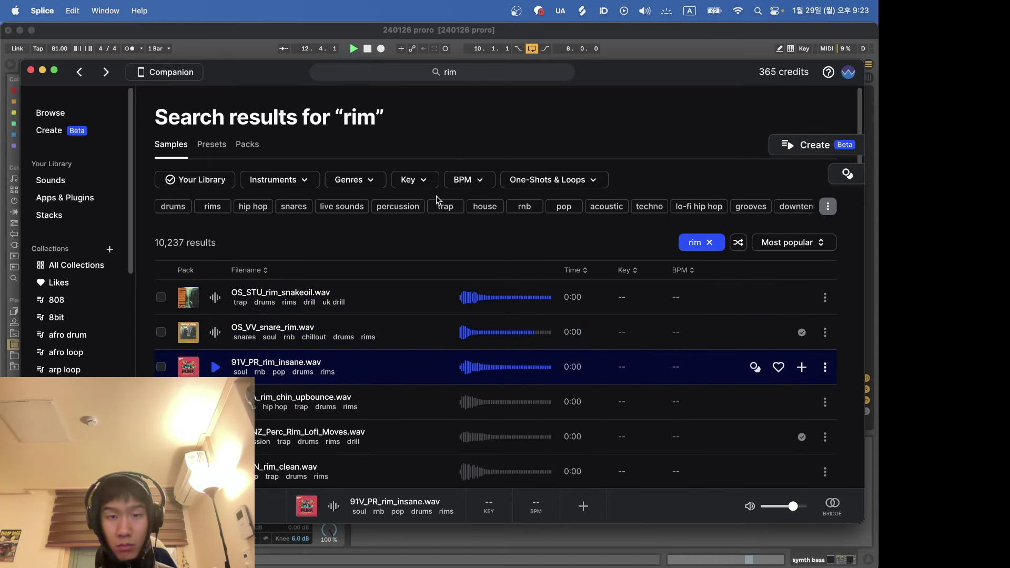
pyautogui.press('Down')
pyautogui.press('Down')
pyautogui.press('Down')
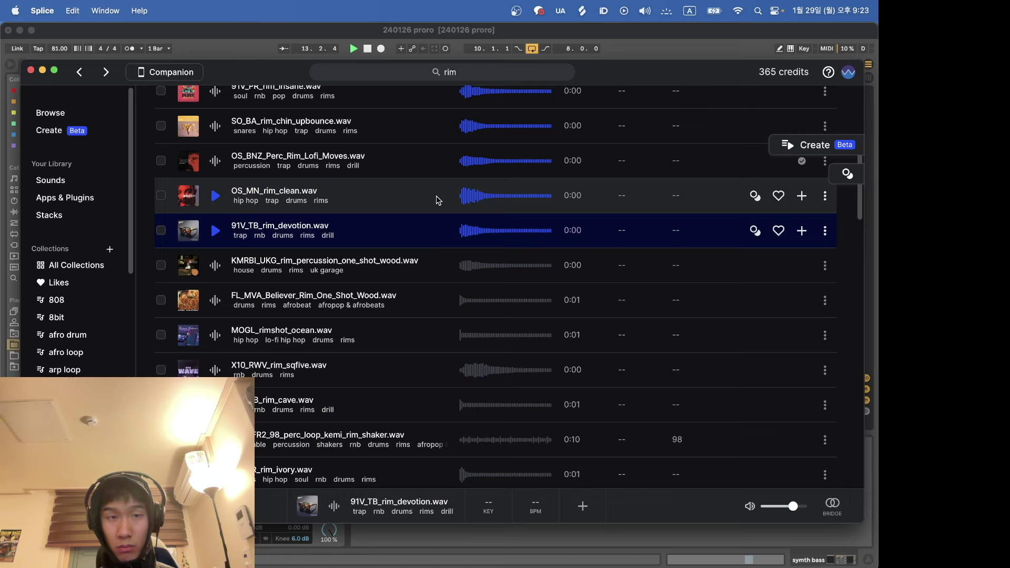
pyautogui.press('Up')
pyautogui.press('Down')
pyautogui.press('Down')
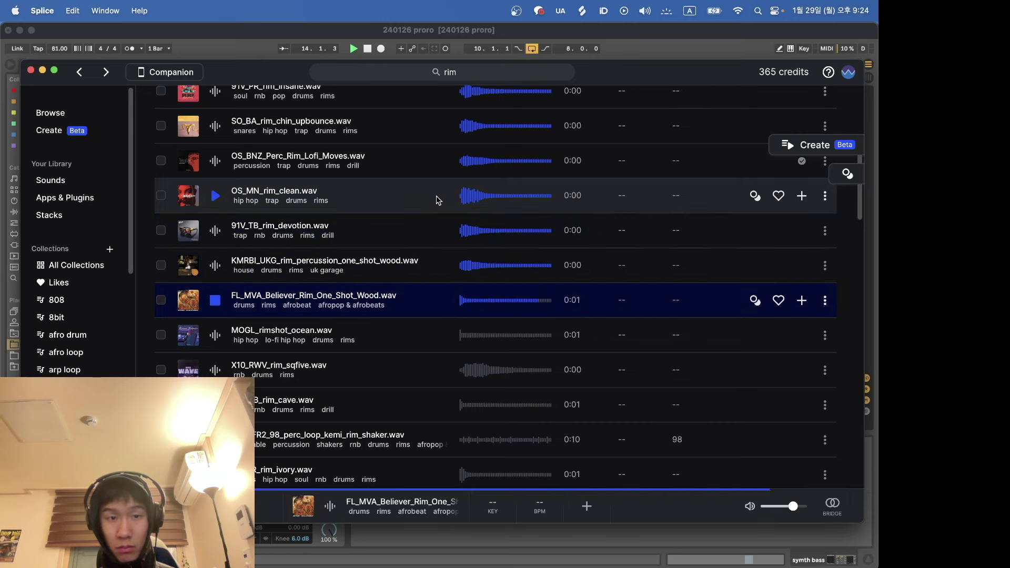
pyautogui.press('Down')
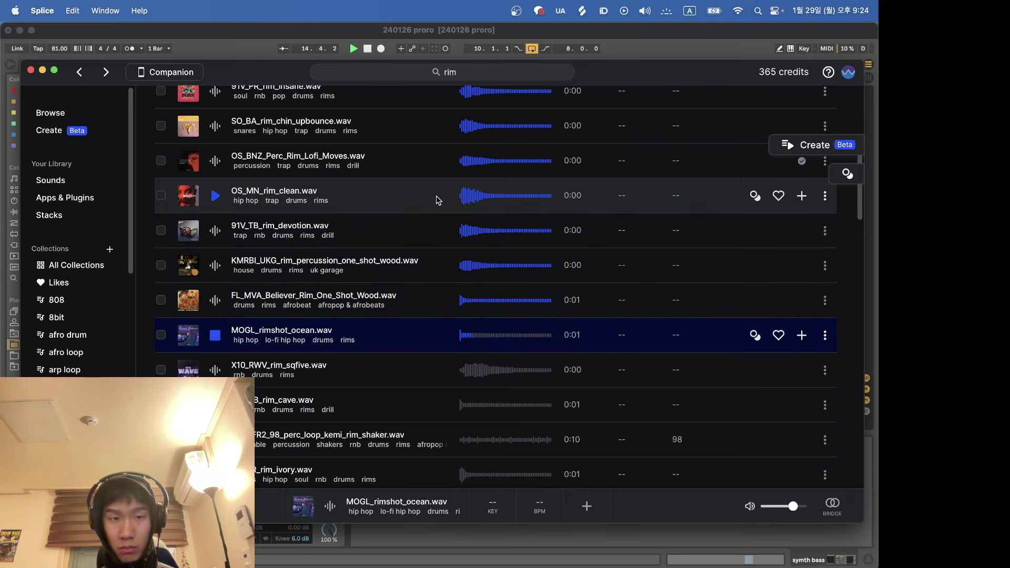
pyautogui.press('Down')
pyautogui.press('Down')
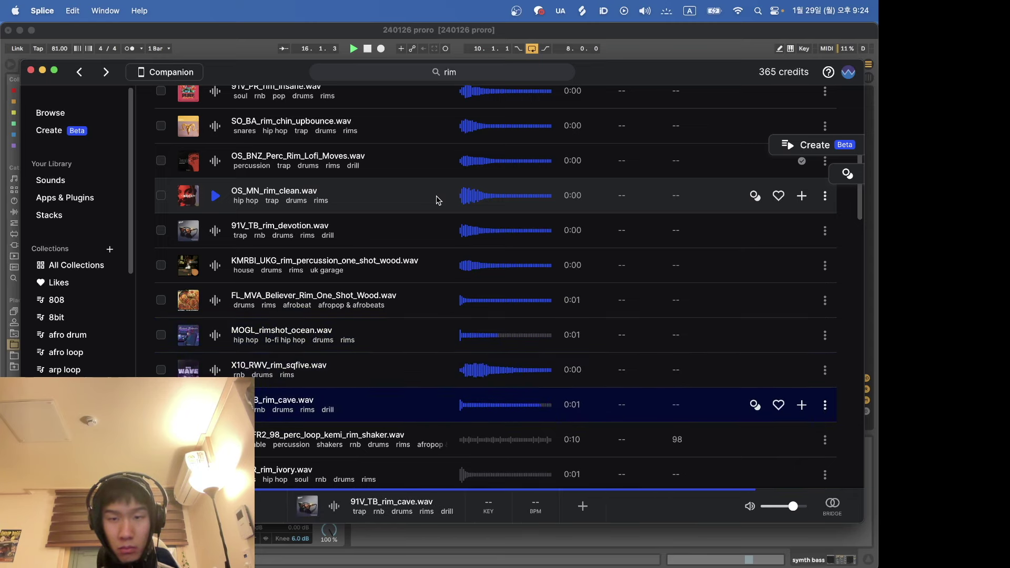
# Step: Add 91V_TB_rim_cave.wav to the Splice library and place it on a new audio track in Live
pyautogui.click(815, 402)
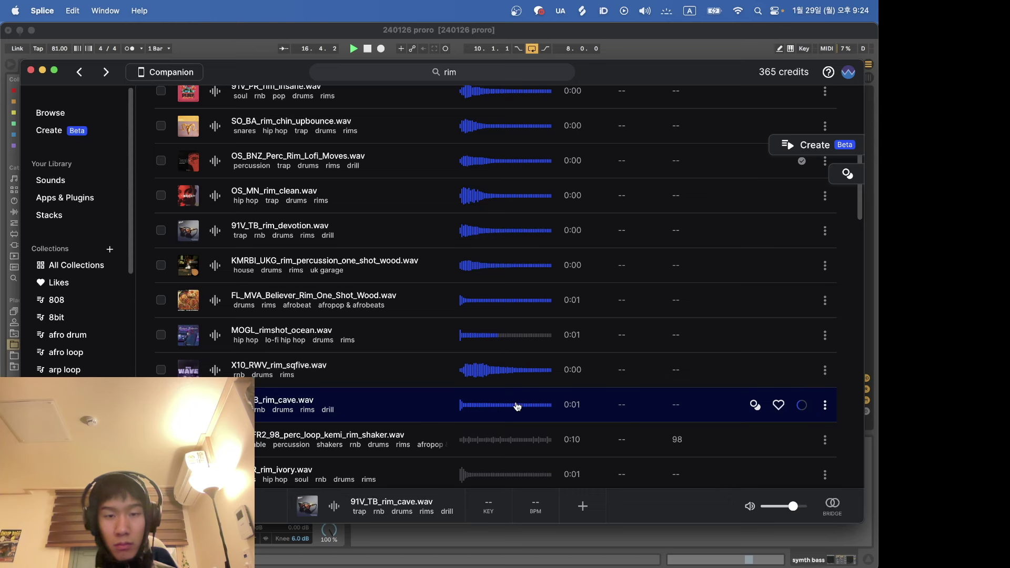
pyautogui.moveTo(517, 406); pyautogui.dragTo(431, 279)
pyautogui.press('super+Tab')
pyautogui.scroll(3, 431, 279)
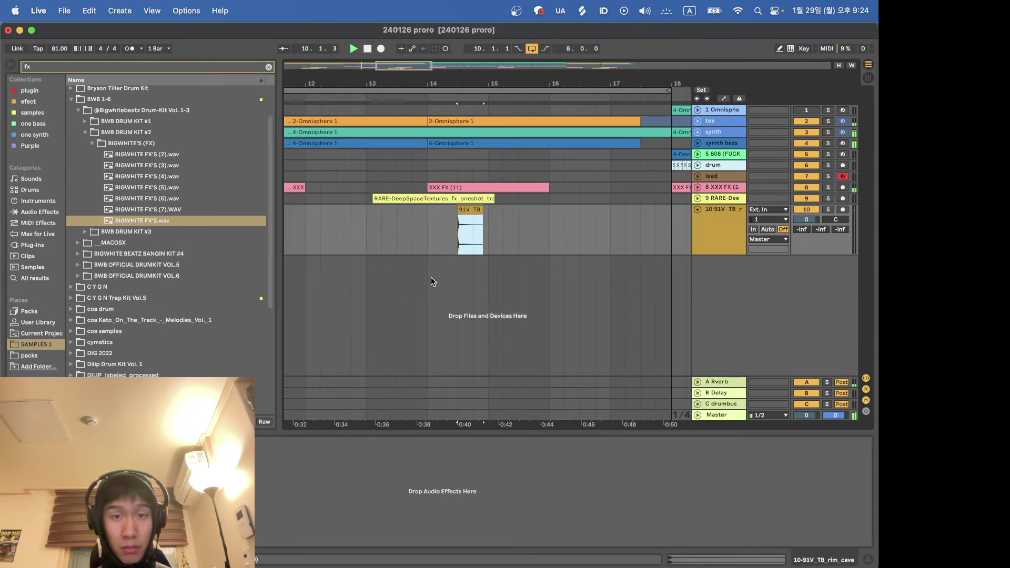
# Step: Move the 91V_TB_rim_cave clip to 14.2 and place a copy at 14.4
pyautogui.click(423, 237)
pyautogui.moveTo(473, 211); pyautogui.dragTo(427, 218)
pyautogui.press('space')
pyautogui.click(423, 228)
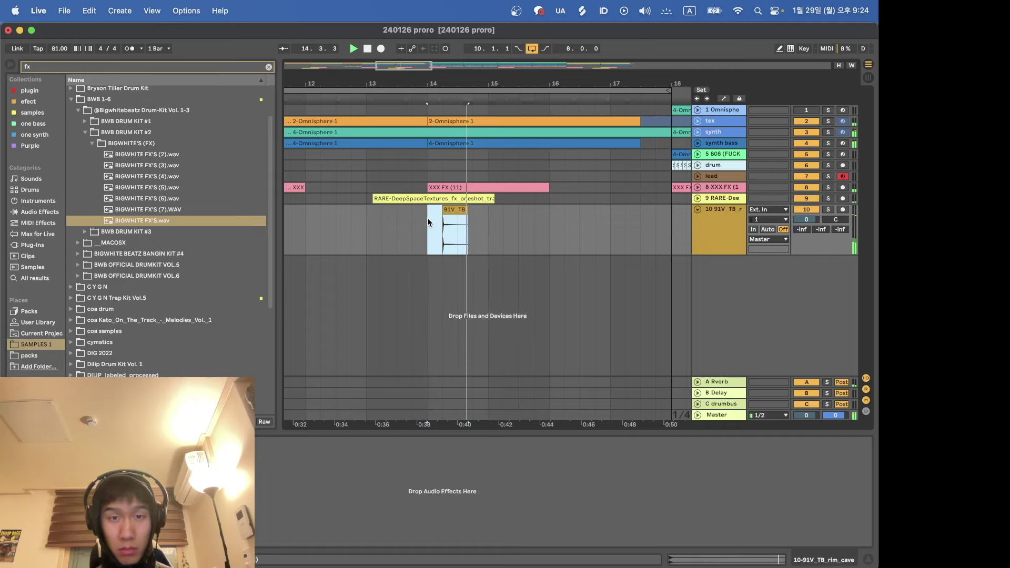
pyautogui.click(472, 223)
pyautogui.press('super+v')
pyautogui.click(506, 223)
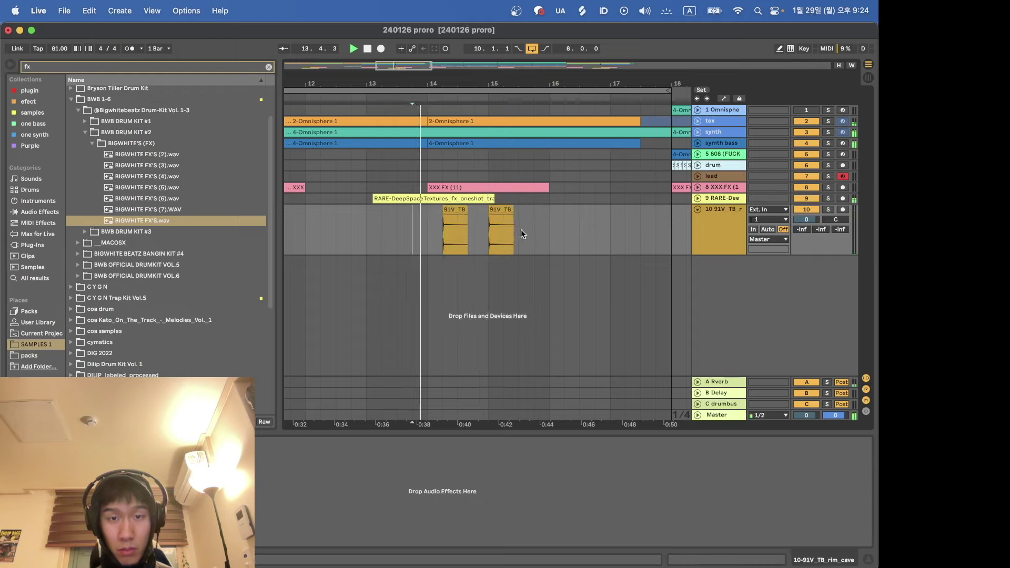
pyautogui.moveTo(503, 227); pyautogui.dragTo(489, 213)
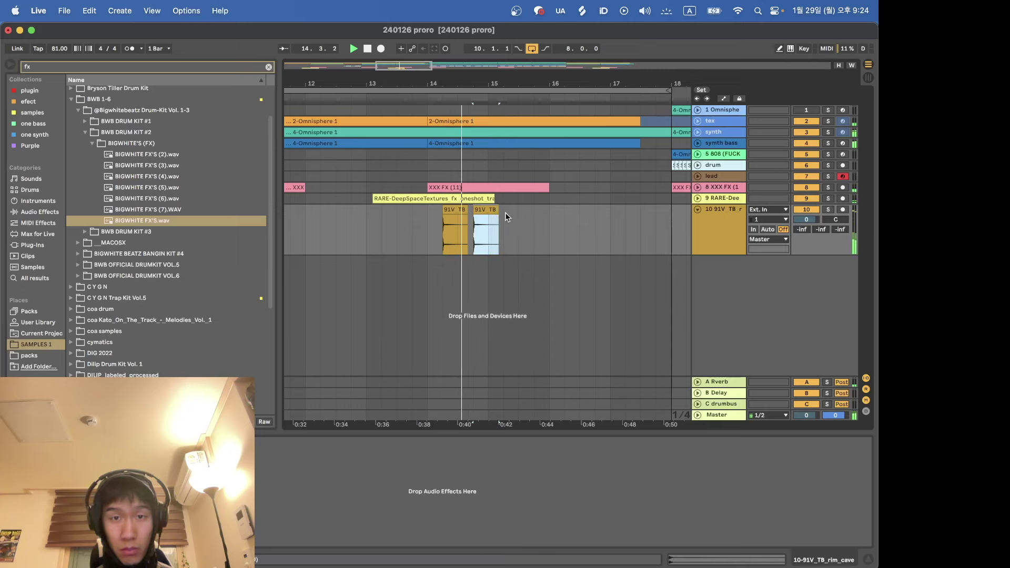
# Step: Paste further rim clips every half bar at 15.2, 15.4, 16.2, 16.4 and 17.2
pyautogui.click(504, 213)
pyautogui.press('super+v')
pyautogui.click(534, 226)
pyautogui.press('super+v')
pyautogui.click(564, 228)
pyautogui.press('super+v')
pyautogui.click(595, 230)
pyautogui.press('super+v')
pyautogui.click(626, 236)
pyautogui.press('super+v')
# Step: Turn on Warp for all seven rim clips and cut the last one off at 17.3
pyautogui.keyDown('shift'); pyautogui.doubleClick(456, 211); pyautogui.keyUp('shift')
pyautogui.click(127, 346)
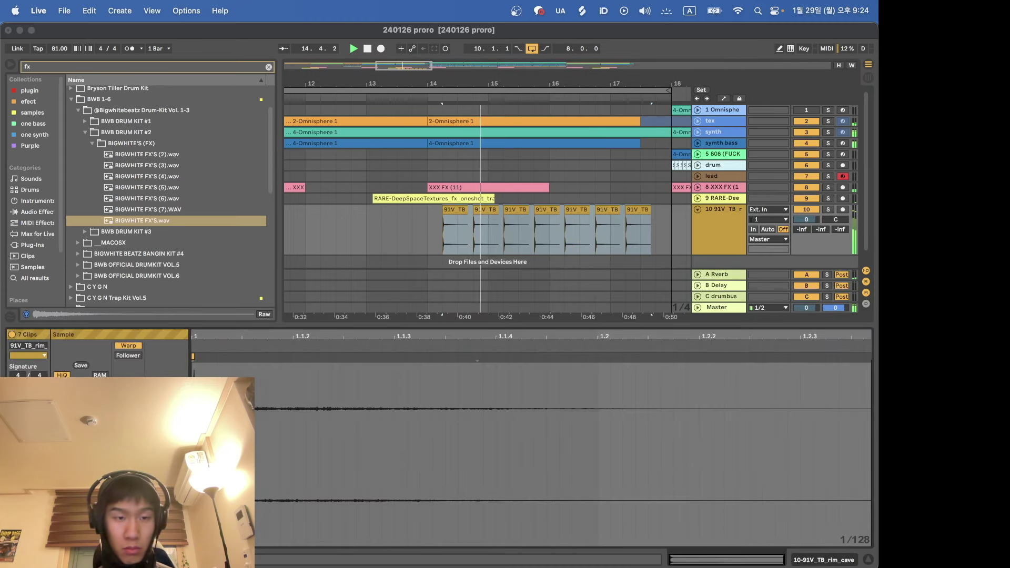
pyautogui.hotkey('shift', 'Tab')
pyautogui.moveTo(663, 217); pyautogui.dragTo(646, 218)
pyautogui.press('Delete')
# Step: Try an EQ Eight on the rim track while playing the section
pyautogui.click(455, 209)
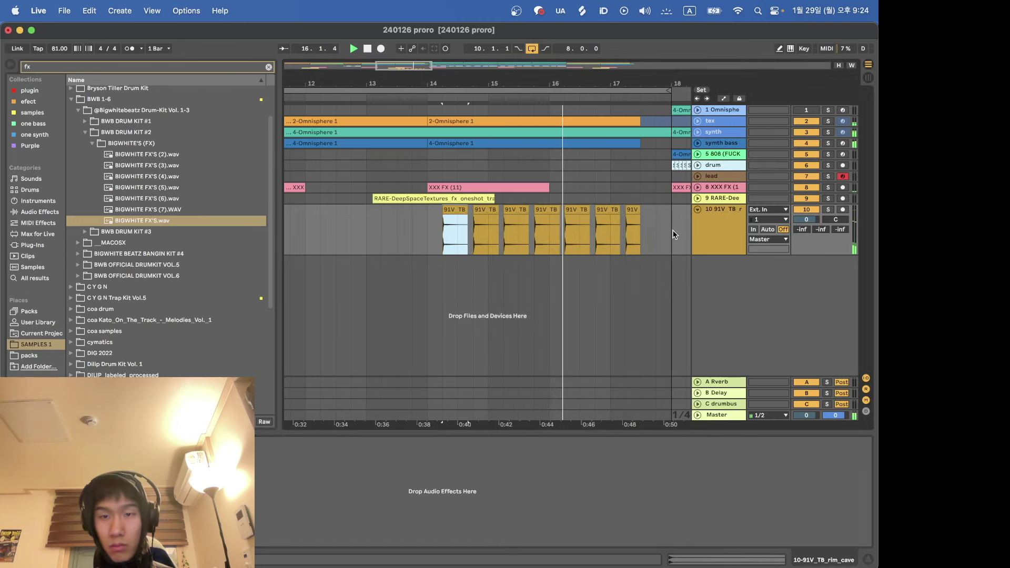
pyautogui.keyDown('shift'); pyautogui.click(628, 210); pyautogui.keyUp('shift')
pyautogui.hotkey('shift', 'Tab')
pyautogui.hotkey('shift', 'Tab')
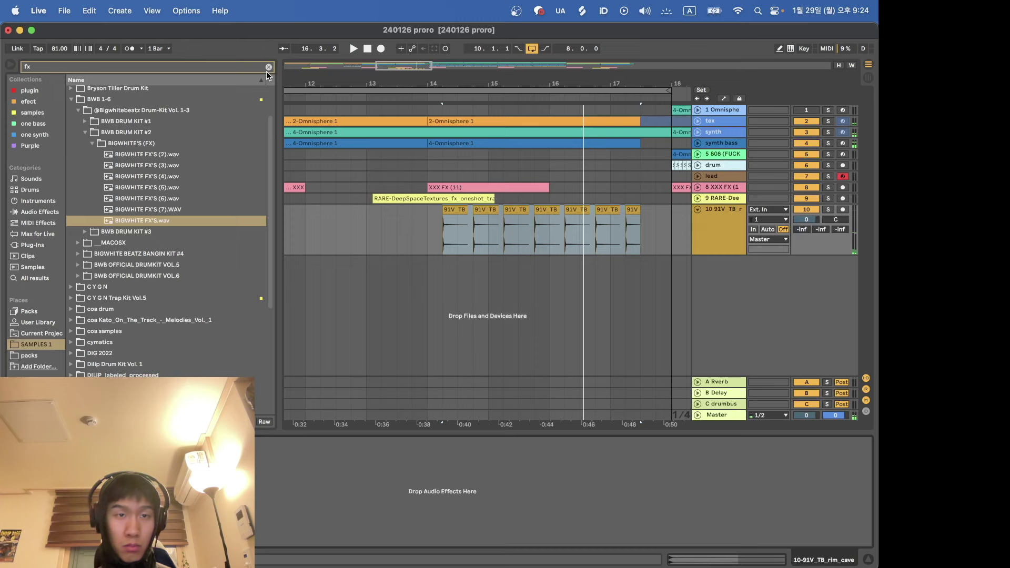
pyautogui.click(37, 212)
pyautogui.doubleClick(114, 251)
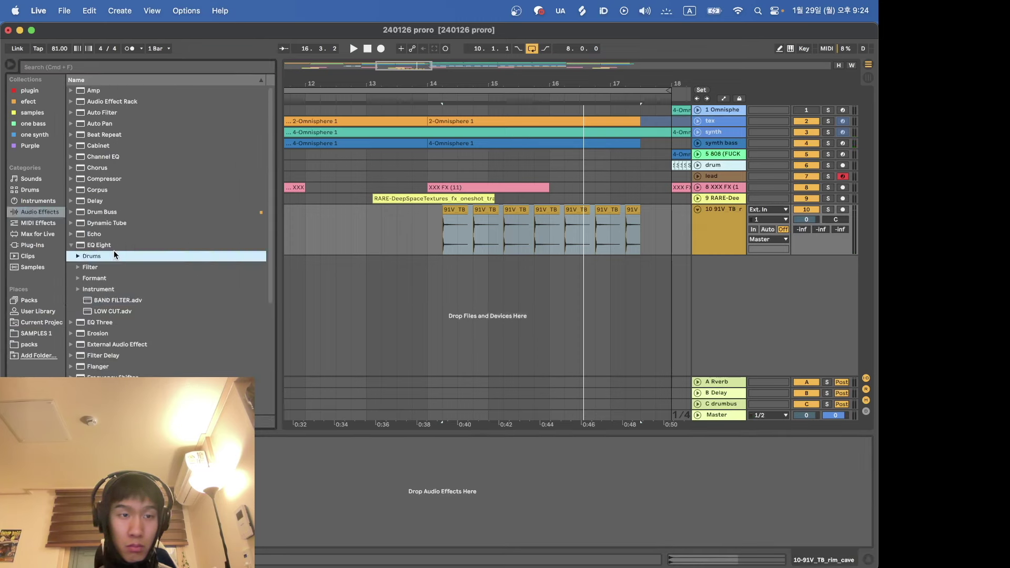
pyautogui.doubleClick(113, 245)
pyautogui.press('space')
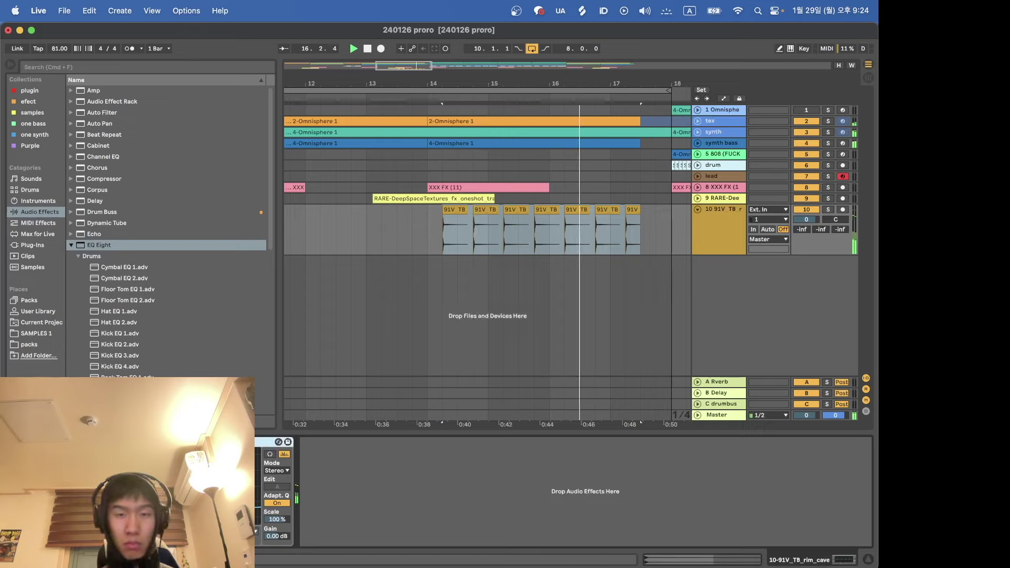
# Step: Rework the rim pattern into four clips starting at 14.3, 15.3, 16.3 and 17.2
pyautogui.press('BackSpace')
pyautogui.moveTo(655, 246); pyautogui.dragTo(426, 249)
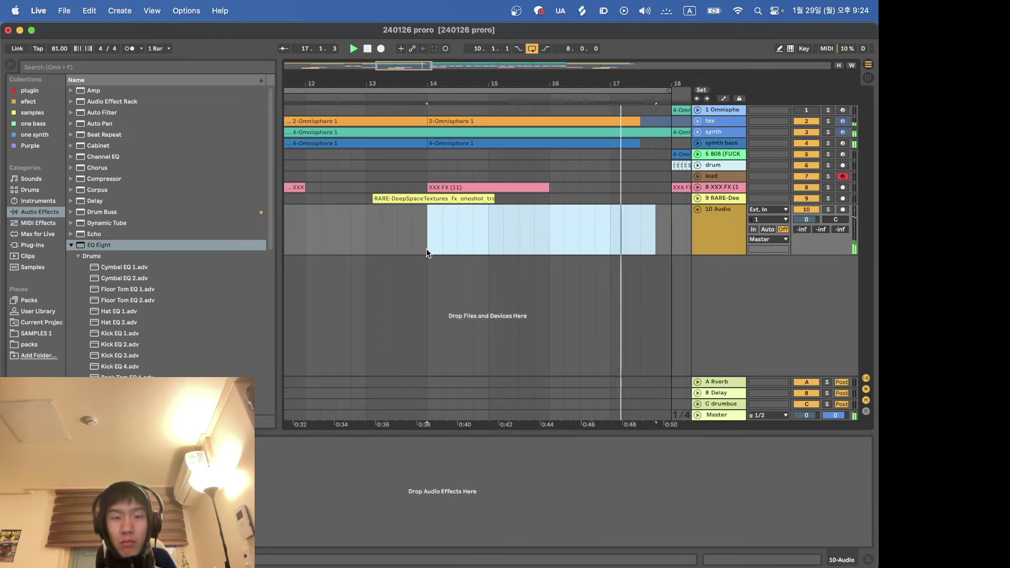
pyautogui.click(391, 244)
pyautogui.moveTo(454, 210); pyautogui.dragTo(629, 209)
pyautogui.click(491, 209)
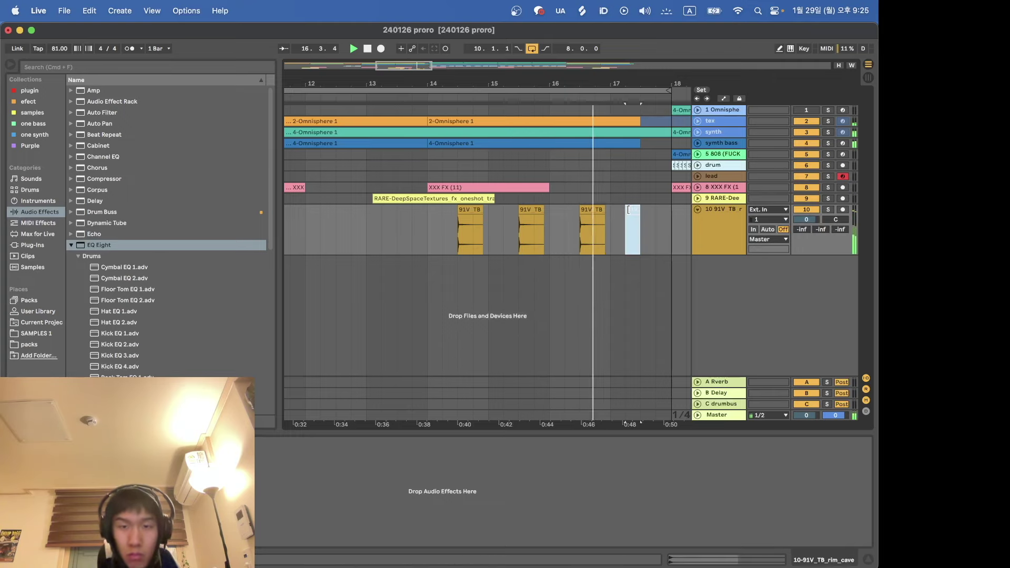
# Step: Collapse the rim track and turn off the arrangement loop
pyautogui.click(698, 210)
pyautogui.scroll(-3, 546, 262)
pyautogui.click(546, 261)
pyautogui.click(533, 50)
pyautogui.click(555, 165)
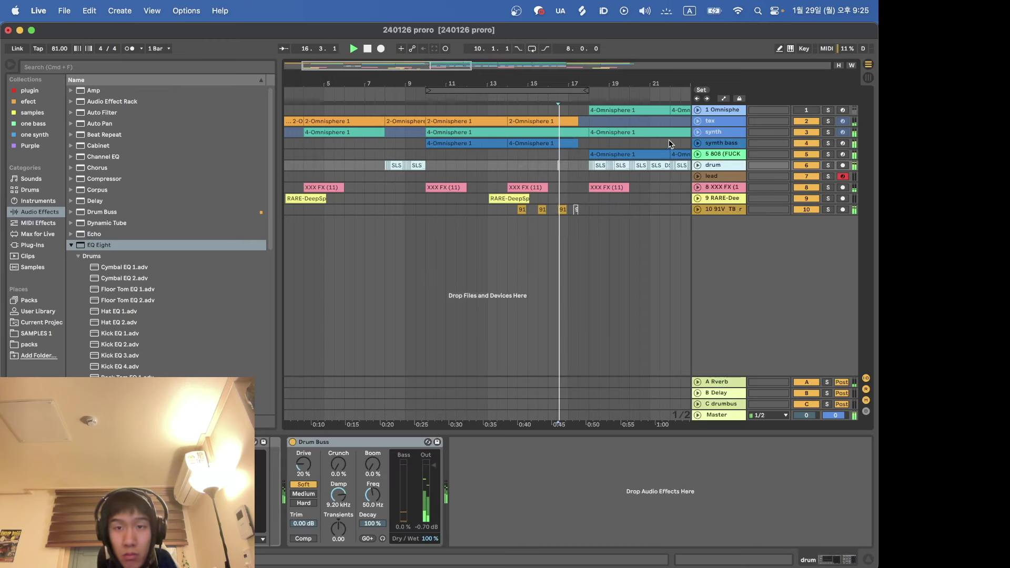
# Step: Shorten the synth clip before bar 18 so it ends at 17.3, and collapse the synth track
pyautogui.click(698, 132)
pyautogui.scroll(3, 565, 148)
pyautogui.click(708, 147)
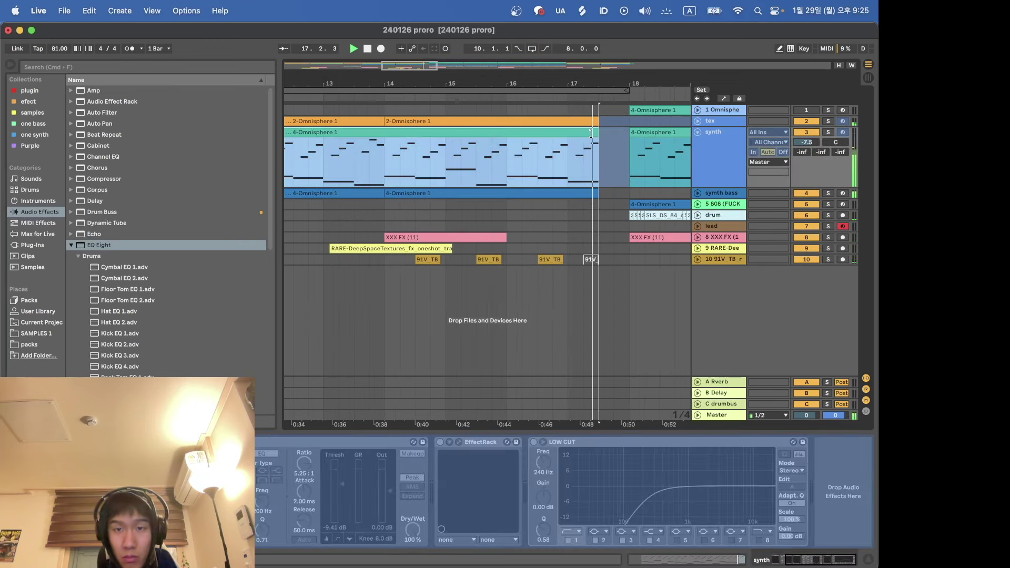
pyautogui.click(698, 132)
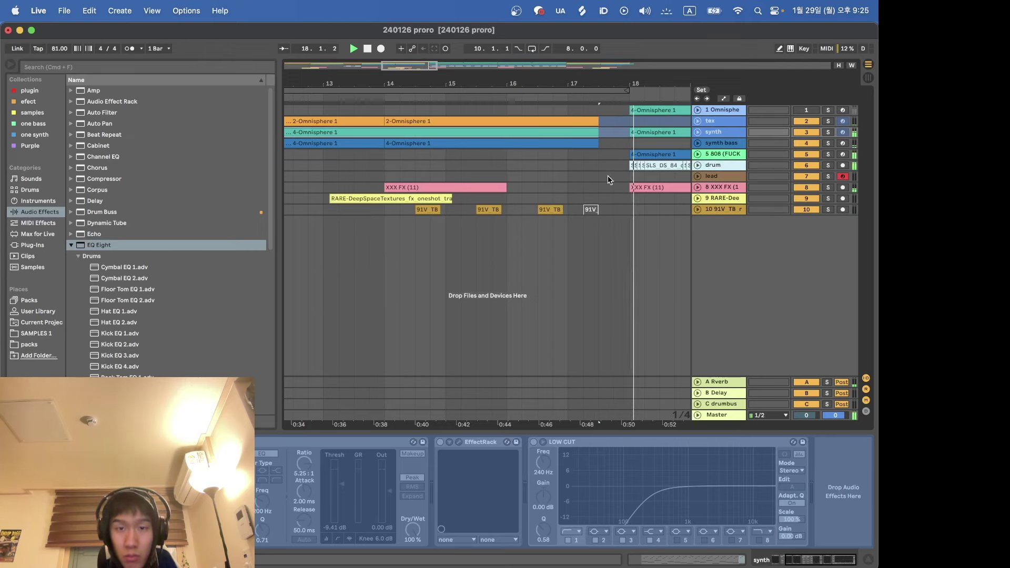
# Step: Extend the tex clip from bar 14 to bar 18 and duplicate it to bars 18 and 22
pyautogui.click(625, 122)
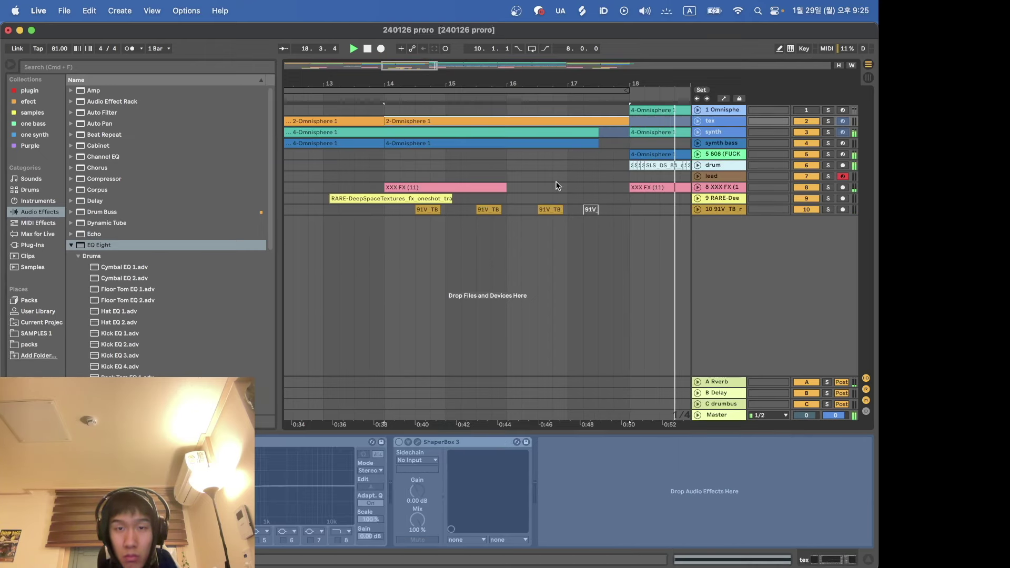
pyautogui.click(556, 184)
pyautogui.press('space')
pyautogui.press('space')
pyautogui.click(601, 120)
pyautogui.press('super+d')
pyautogui.press('super+d')
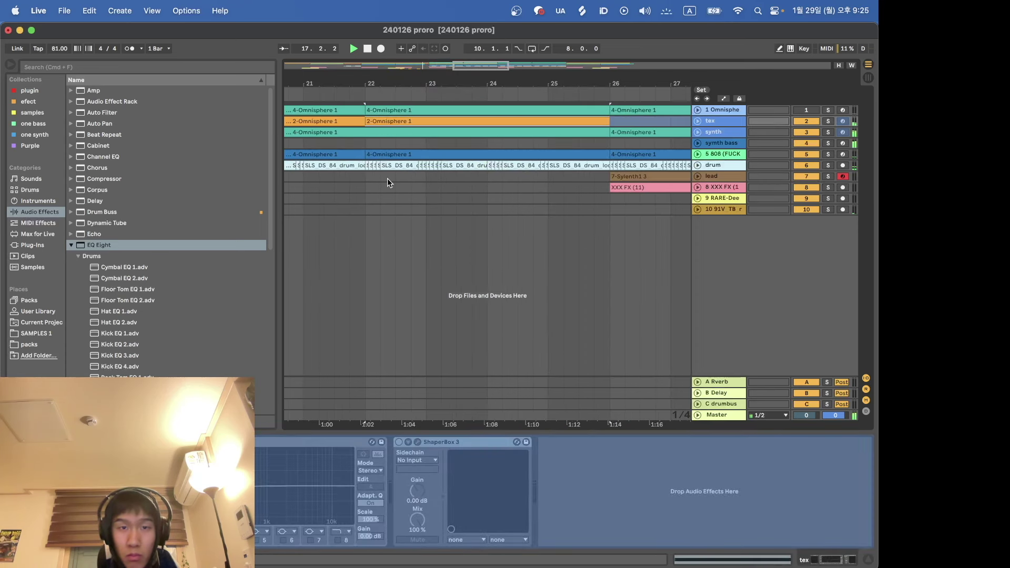
# Step: Trim the tex clip before bar 18 back to 17.3 and play the transition
pyautogui.scroll(-5, 388, 179)
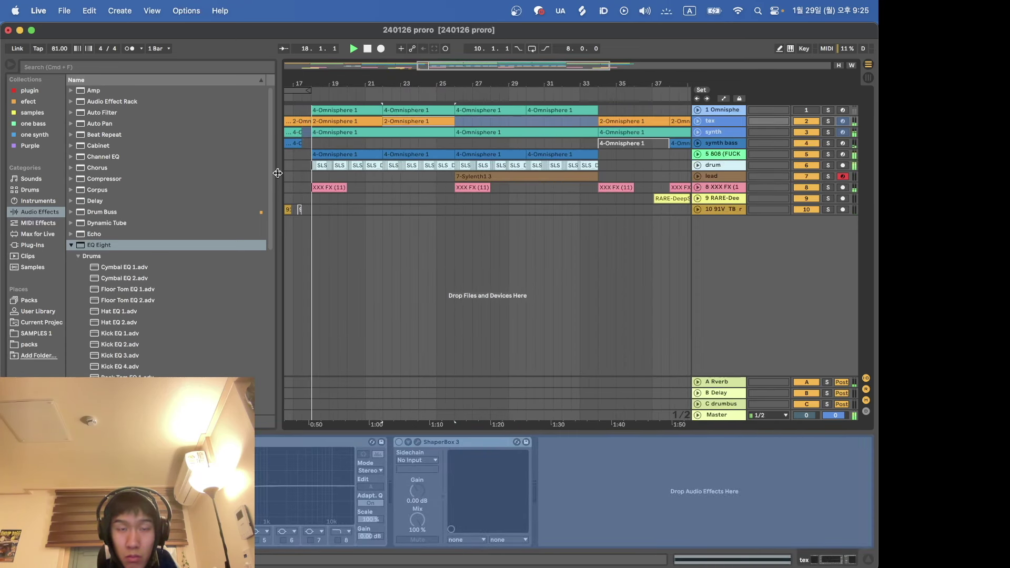
pyautogui.scroll(3, 298, 168)
pyautogui.hscroll(-2, 315, 118)
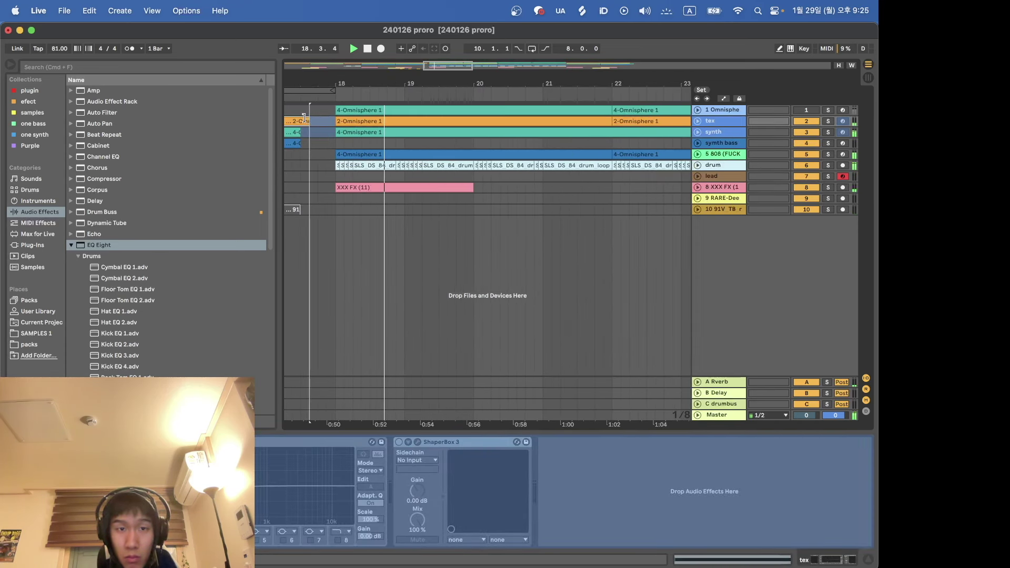
pyautogui.click(316, 176)
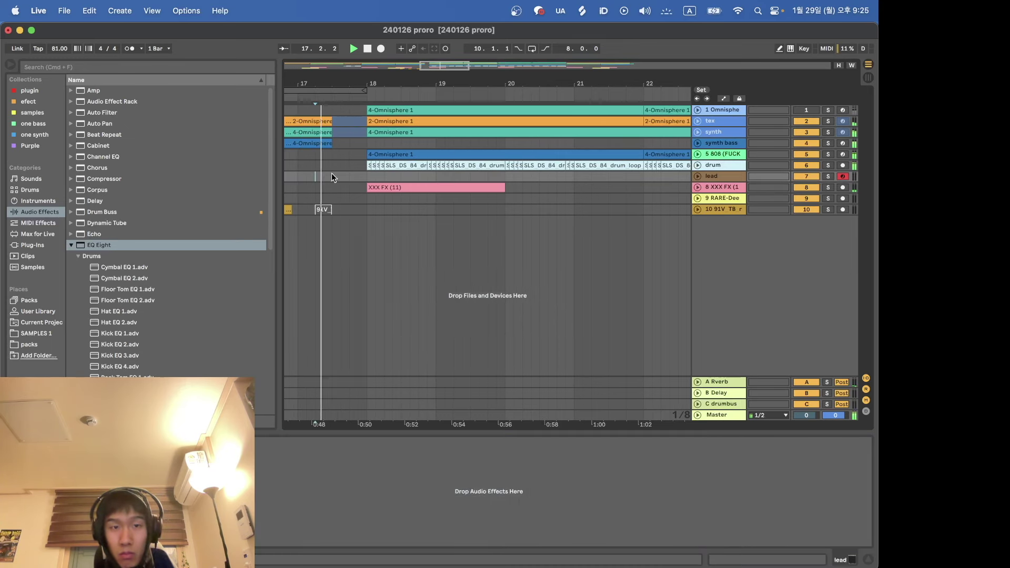
pyautogui.press('space')
# Step: Switch to Splice, search for "fx" samples and filter the results by the experimental genre
pyautogui.click(437, 547)
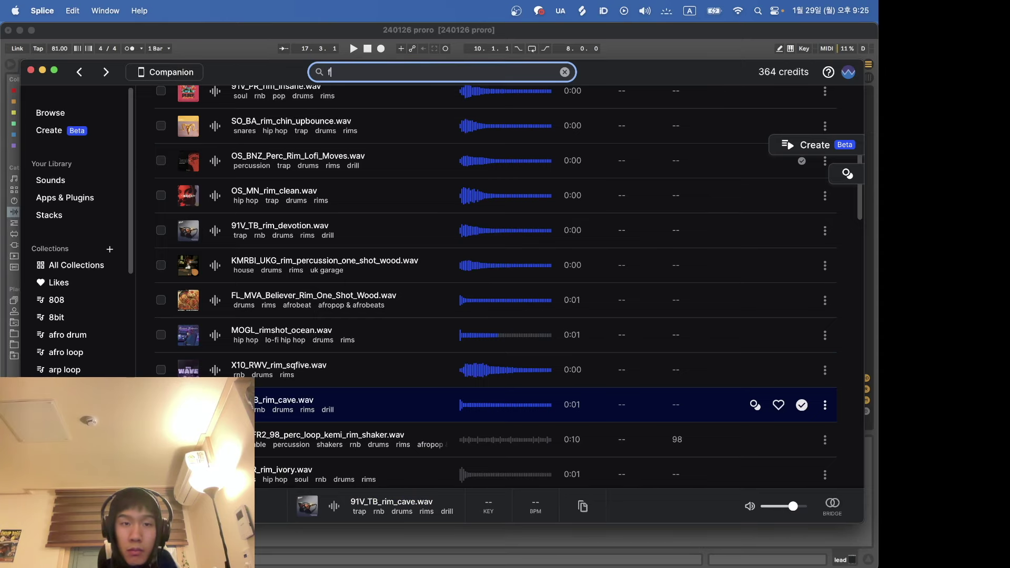
pyautogui.press('Return')
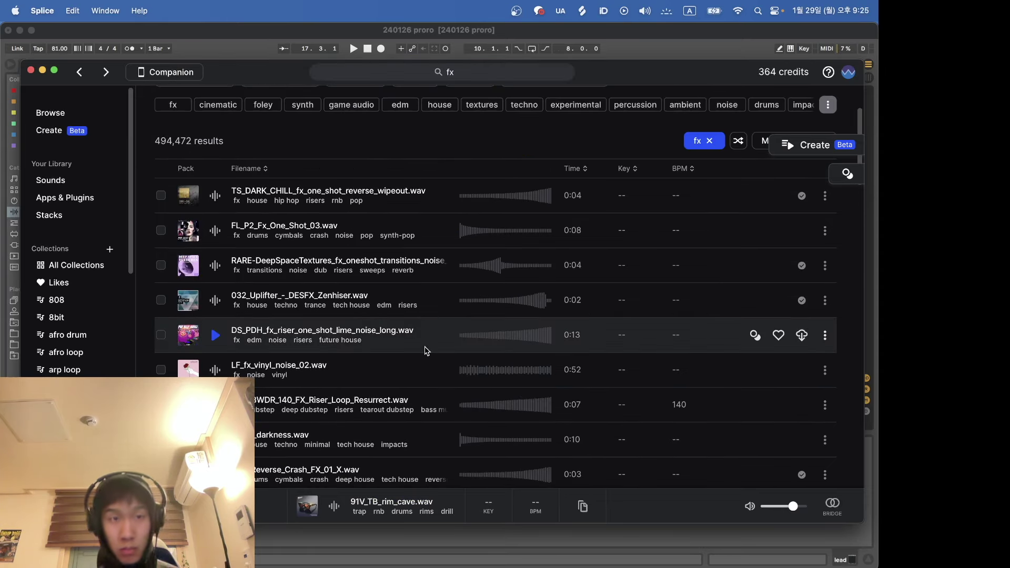
pyautogui.scroll(3, 427, 351)
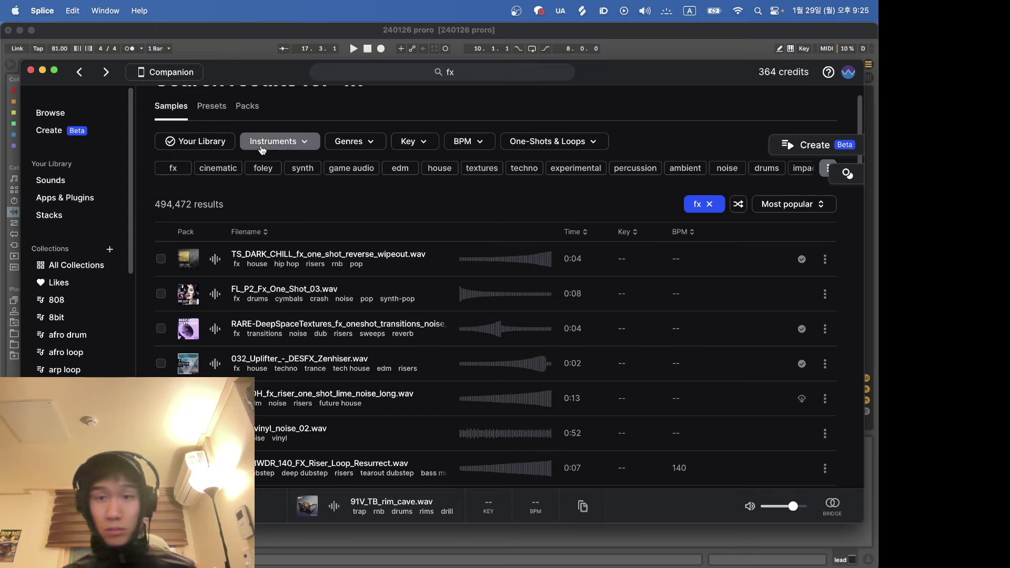
pyautogui.click(575, 170)
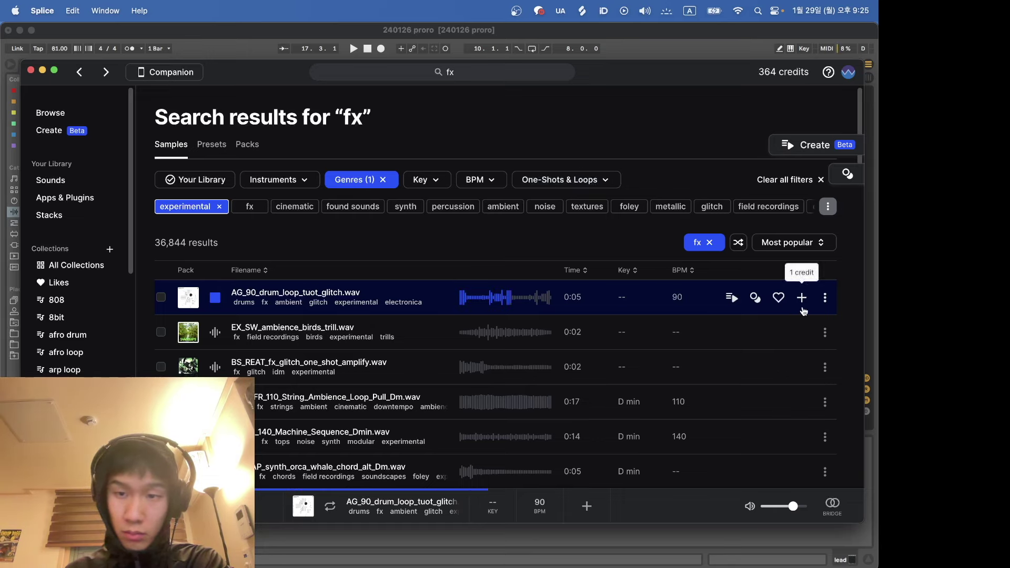
# Step: Add AG_90_drum_loop_tuot_glitch.wav to the Splice library and place it on a new audio track in Live
pyautogui.press('Down')
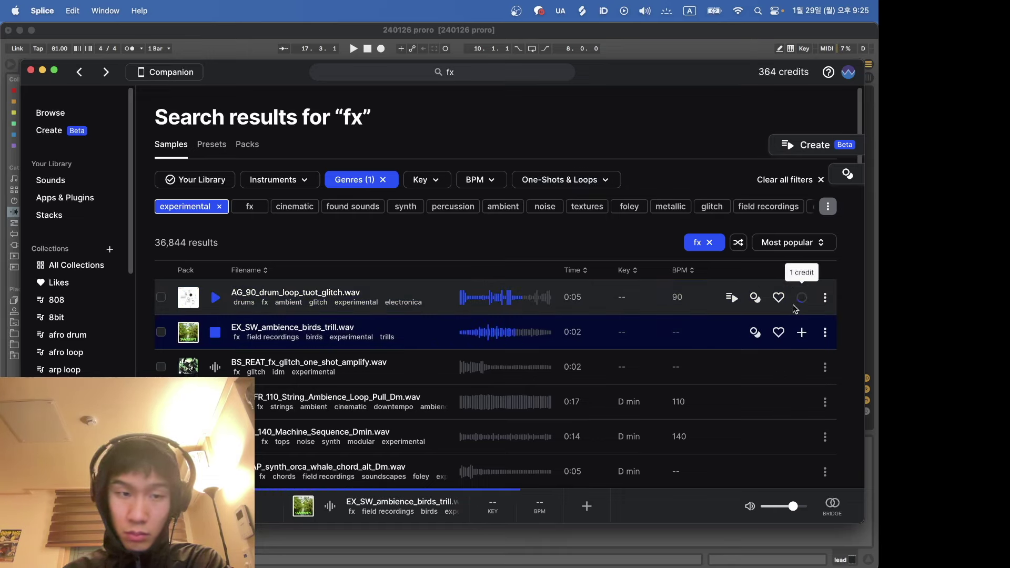
pyautogui.press('Down')
pyautogui.press('Down')
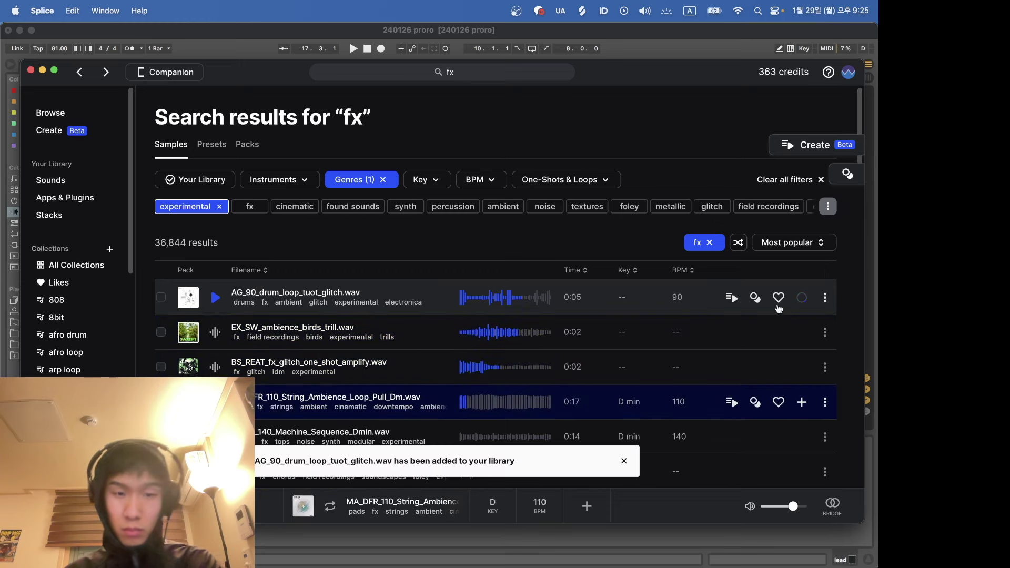
pyautogui.press('super+Tab')
pyautogui.moveTo(498, 301); pyautogui.dragTo(329, 289)
# Step: Trim the glitch drum loop clip so it fills only the gap from 17.3 to bar 18
pyautogui.press('space')
pyautogui.press('space')
pyautogui.moveTo(469, 221); pyautogui.dragTo(369, 222)
pyautogui.click(308, 250)
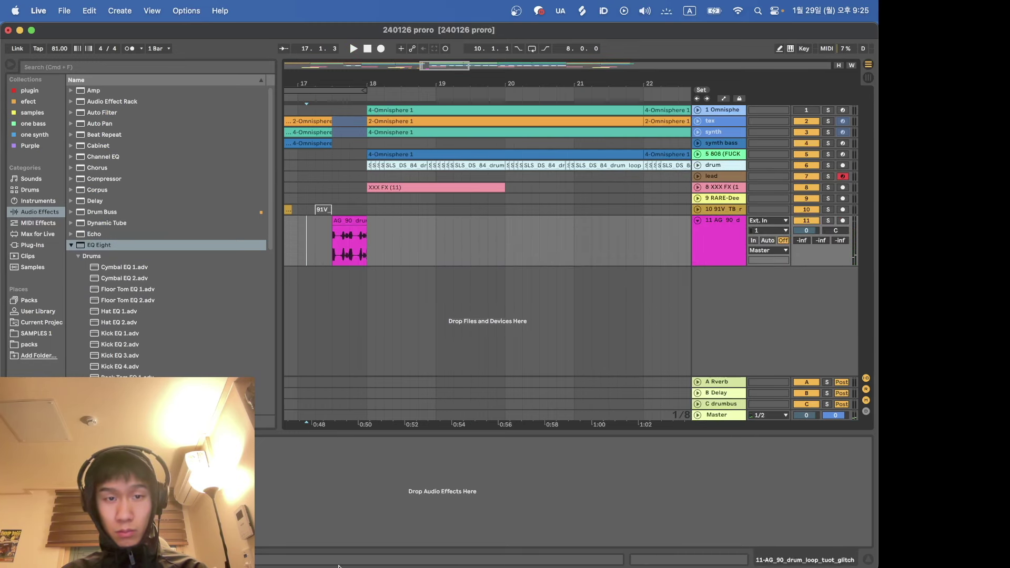
# Step: Recheck the glitch loop in Splice and play the transition into bar 18 in Live
pyautogui.click(430, 550)
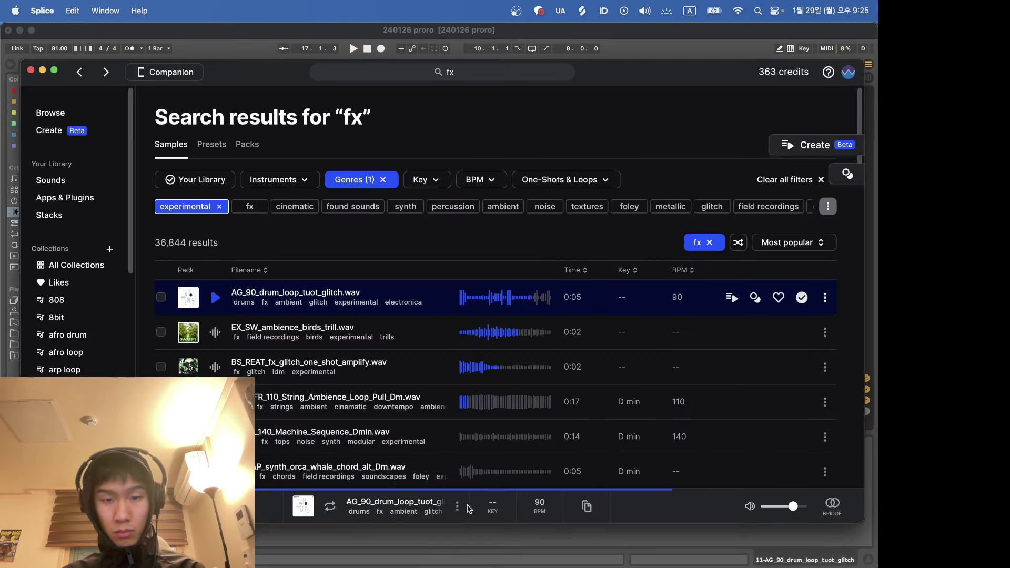
pyautogui.click(457, 555)
pyautogui.press('space')
pyautogui.scroll(5, 349, 242)
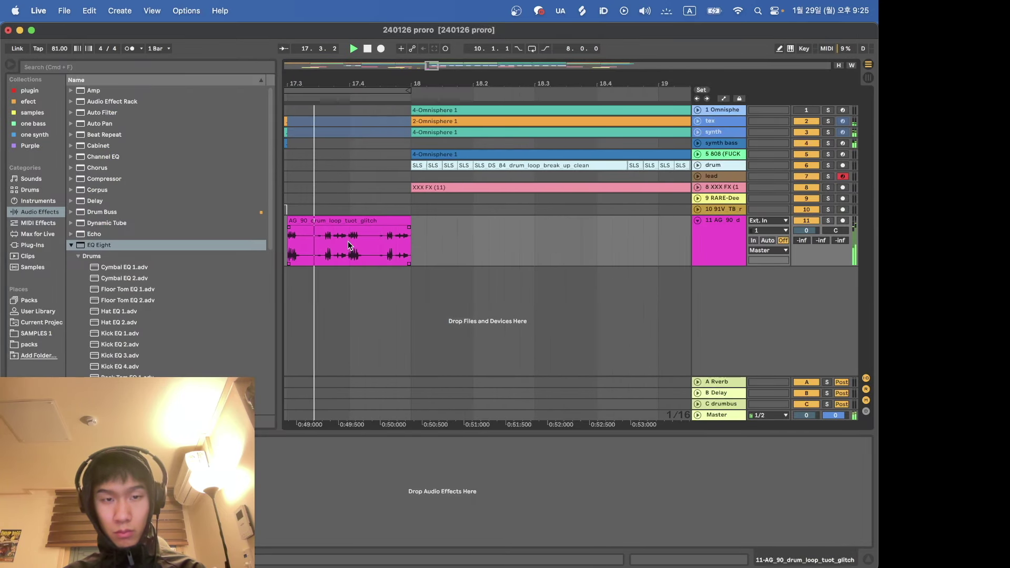
pyautogui.hscroll(-5, 317, 239)
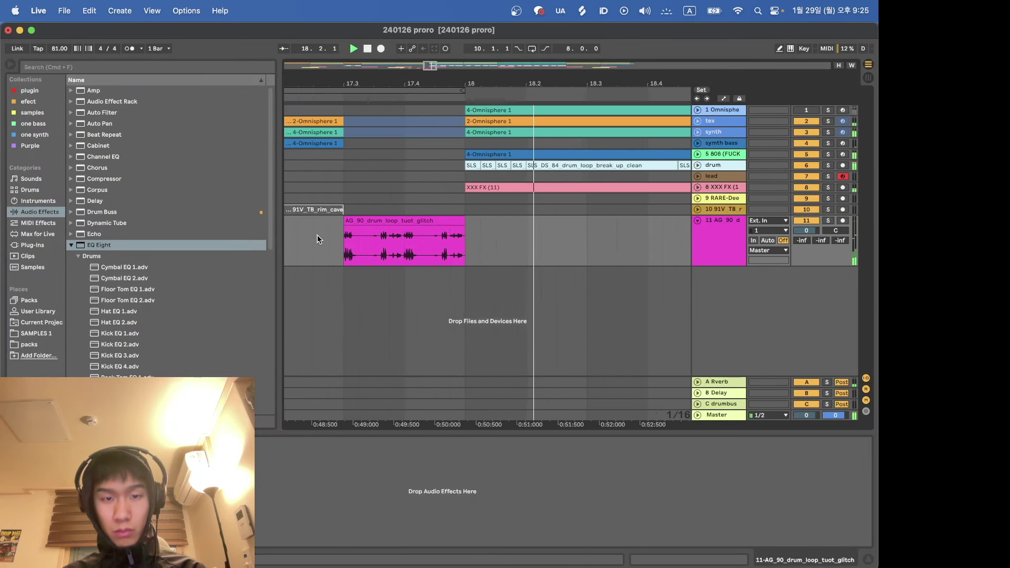
# Step: Move the middle section of the glitch loop clip slightly earlier within the gap and play the result
pyautogui.click(344, 242)
pyautogui.scroll(3, 344, 242)
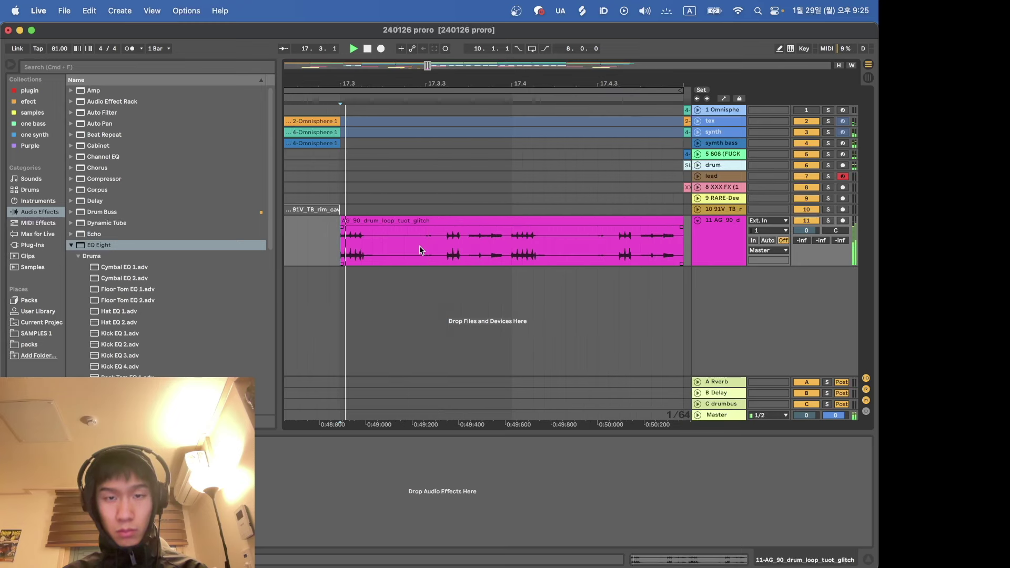
pyautogui.press('space')
pyautogui.moveTo(566, 242); pyautogui.dragTo(445, 219)
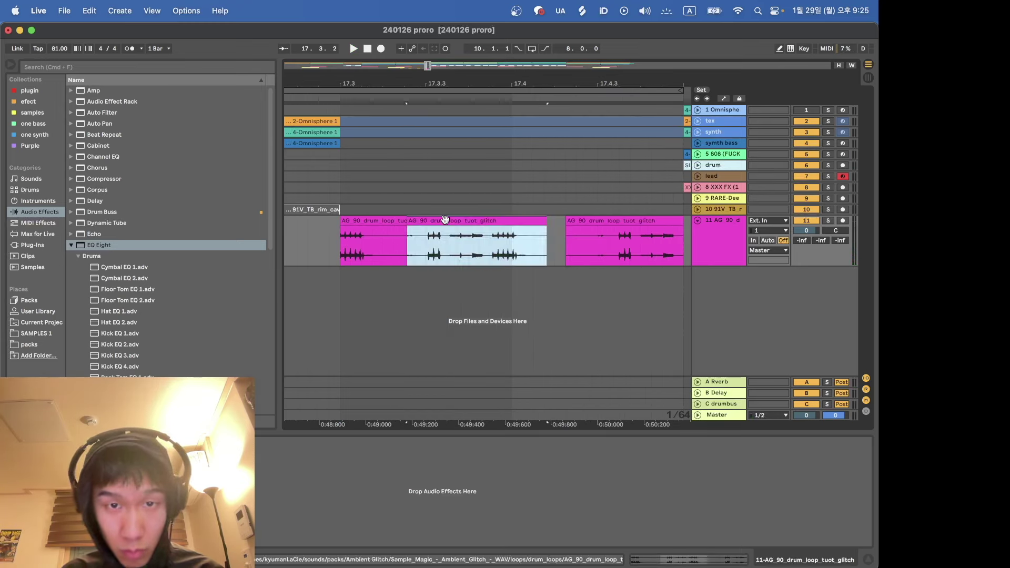
pyautogui.click(320, 245)
pyautogui.press('space')
pyautogui.press('space')
# Step: Move the second burst of the glitch loop so its slice starts at 17.4 and play the gap
pyautogui.moveTo(545, 246)
pyautogui.mouseDown()
pyautogui.moveTo(497, 245)
pyautogui.moveTo(514, 246)
pyautogui.mouseUp()
pyautogui.click(320, 261)
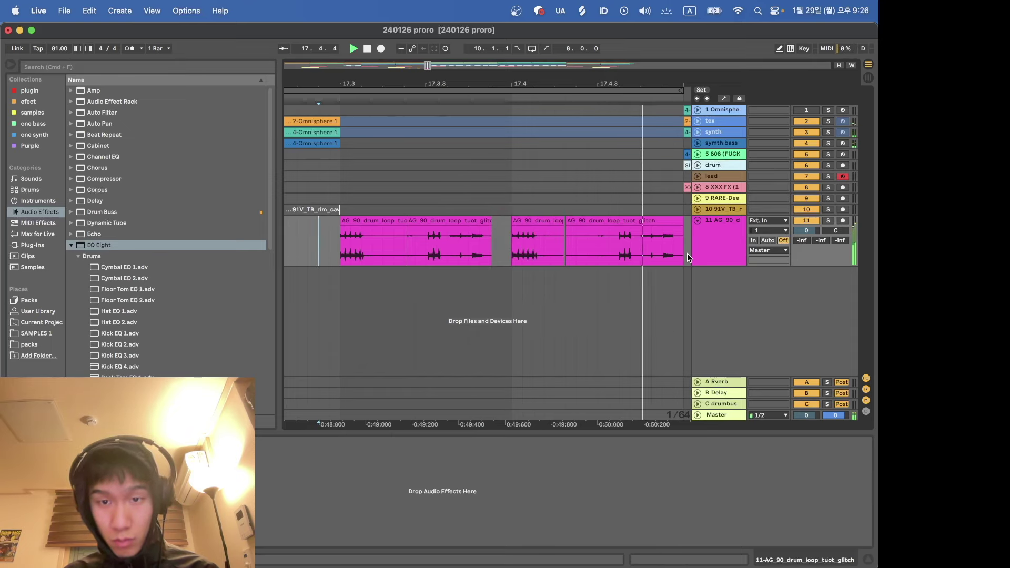
pyautogui.press('space')
# Step: Shift the last section of the glitch loop earlier and fine-tune its position between 17.4 and bar 18
pyautogui.moveTo(686, 253); pyautogui.dragTo(598, 254)
pyautogui.moveTo(641, 222); pyautogui.dragTo(619, 222)
pyautogui.click(598, 240)
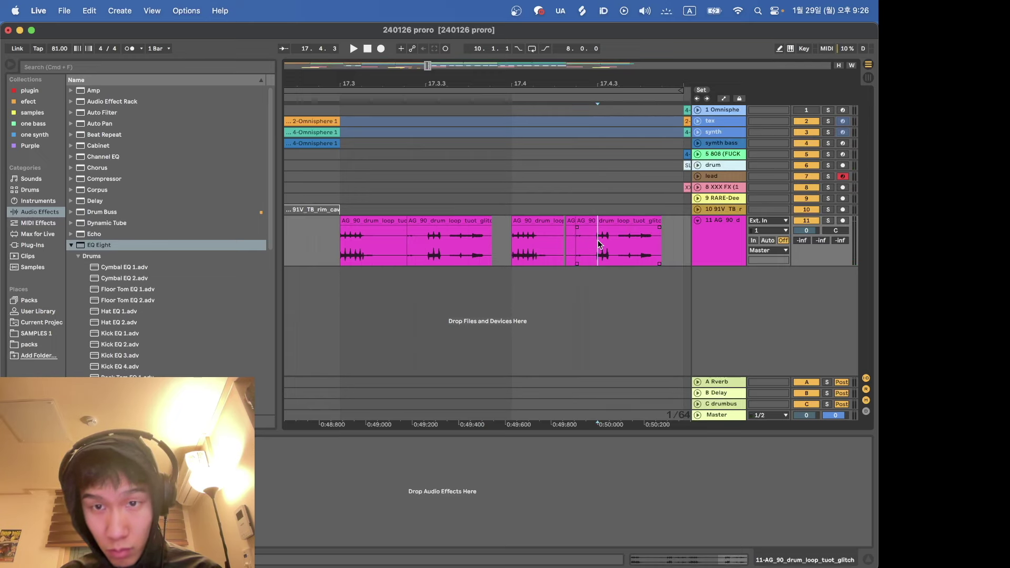
pyautogui.click(600, 225)
pyautogui.moveTo(600, 226); pyautogui.dragTo(601, 226)
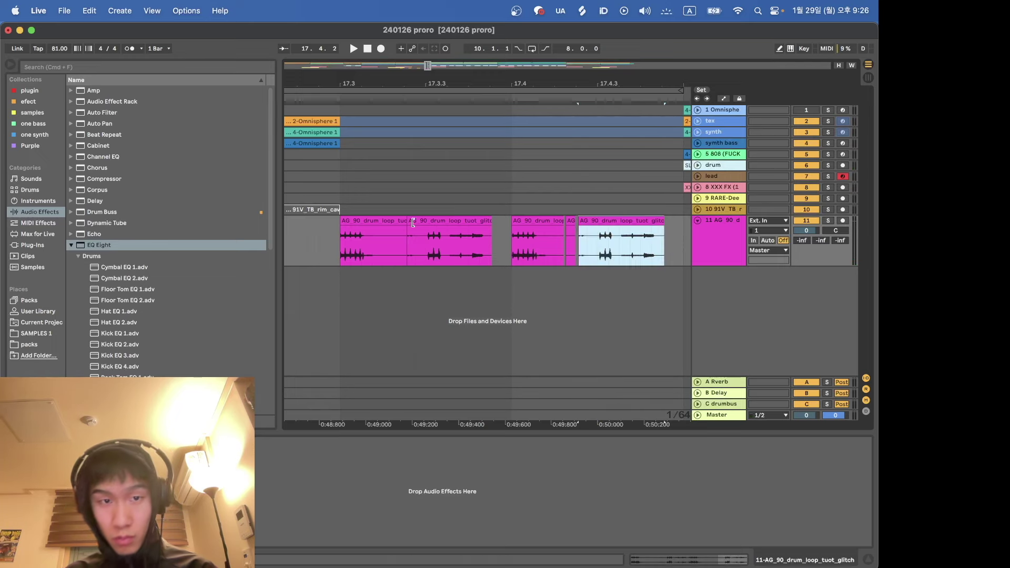
# Step: Play the rearranged glitch slices from 17.3 through the transition into bar 18
pyautogui.keyDown('shift'); pyautogui.doubleClick(397, 221); pyautogui.keyUp('shift')
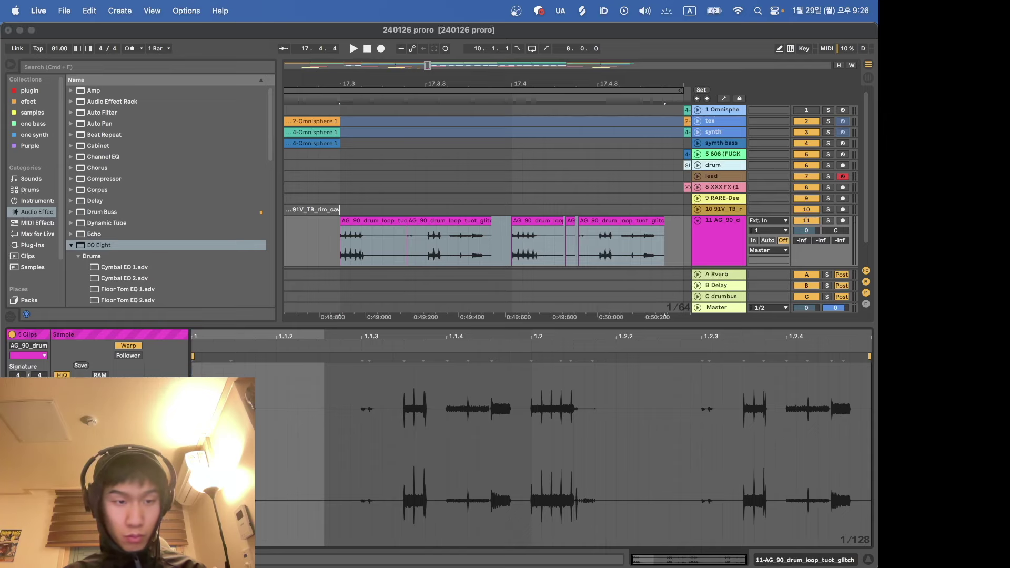
pyautogui.press('space')
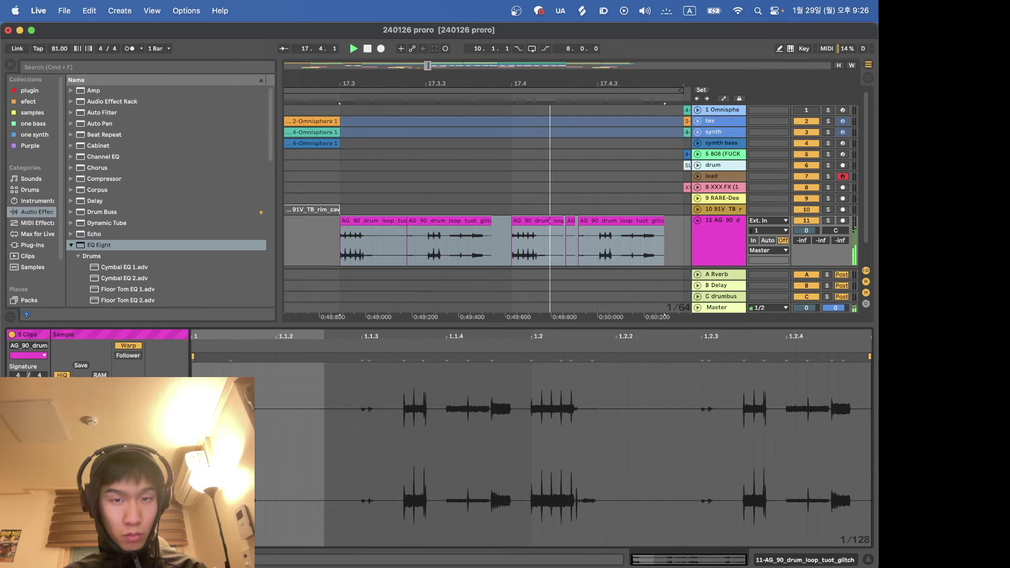
pyautogui.hotkey('shift', 'Tab')
pyautogui.scroll(-5, 352, 309)
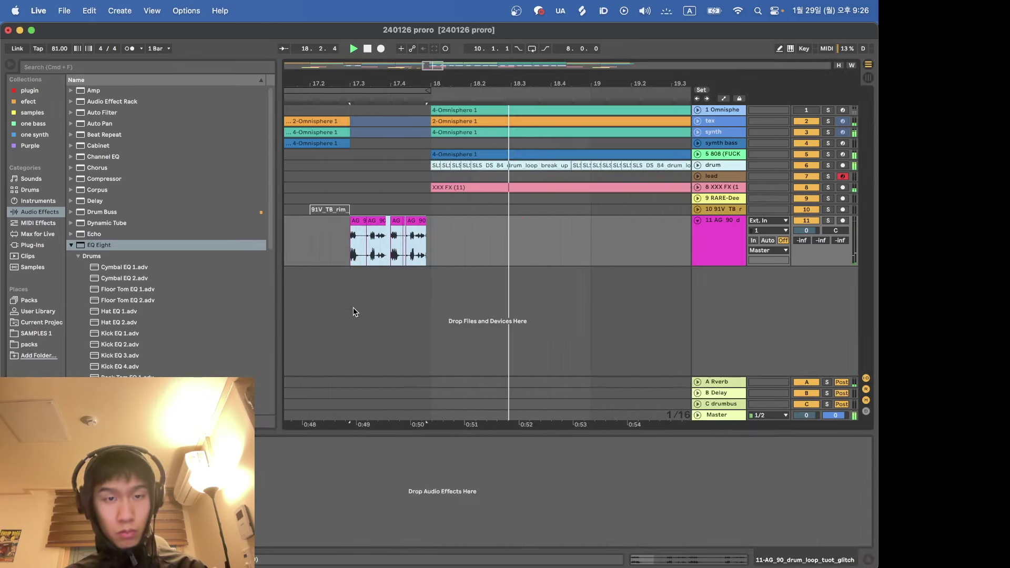
pyautogui.click(314, 261)
pyautogui.scroll(-1, 314, 261)
pyautogui.scroll(-3, 314, 261)
pyautogui.scroll(-4, 664, 165)
# Step: Unfold the drum track and listen to the arrangement around bars 10 and 21
pyautogui.click(665, 165)
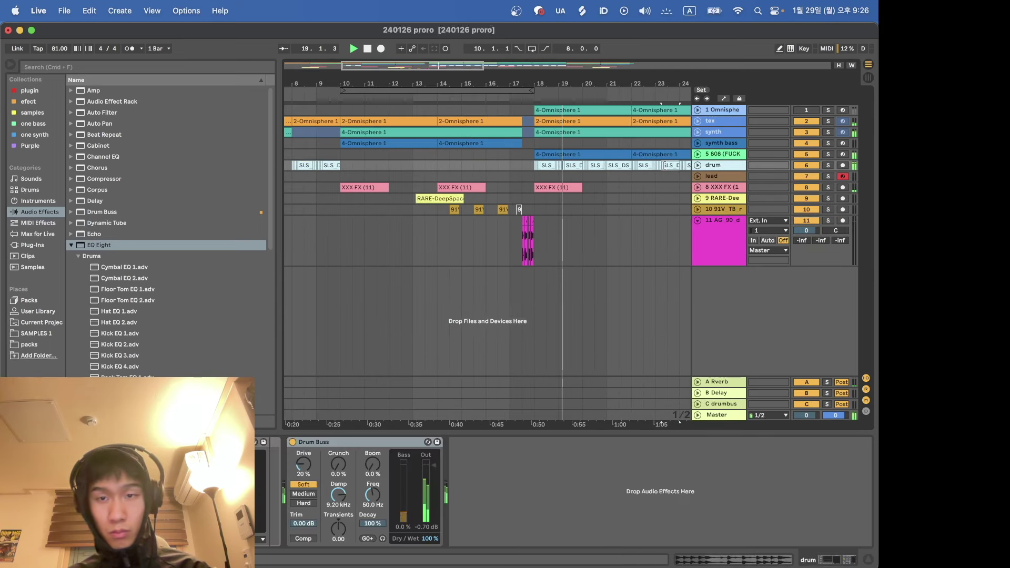
pyautogui.click(331, 185)
pyautogui.press('space')
pyautogui.press('space')
pyautogui.scroll(4, 331, 186)
pyautogui.moveTo(364, 174); pyautogui.dragTo(347, 165)
pyautogui.hscroll(5, 496, 167)
pyautogui.scroll(-3, 497, 167)
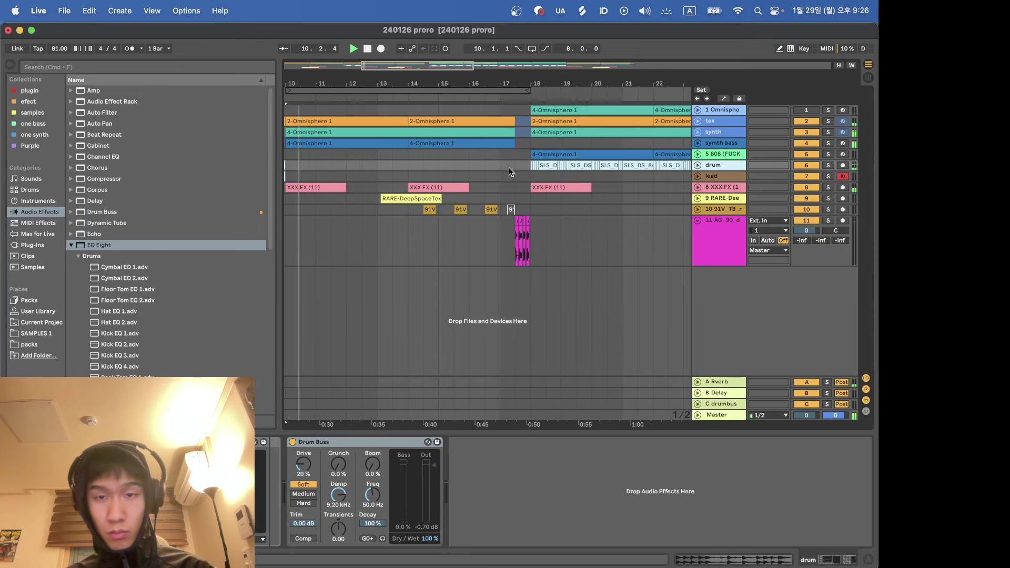
pyautogui.click(698, 166)
pyautogui.click(624, 184)
pyautogui.press('space')
pyautogui.press('space')
pyautogui.hscroll(4, 625, 187)
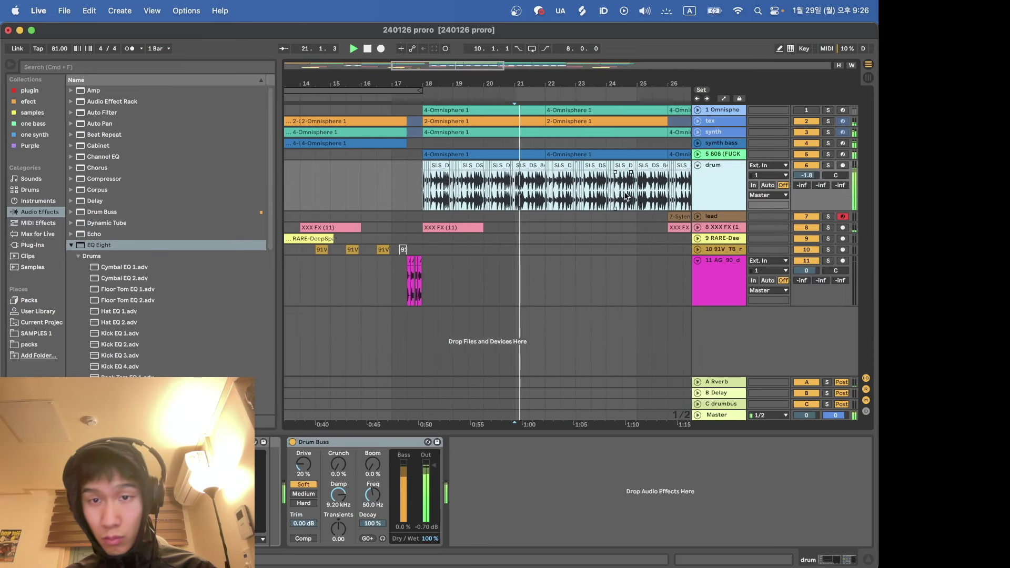
# Step: Try pasting the last beat and a half of bar 21's drums into the gap at 17.3
pyautogui.scroll(4, 537, 188)
pyautogui.click(523, 188)
pyautogui.press('super+c')
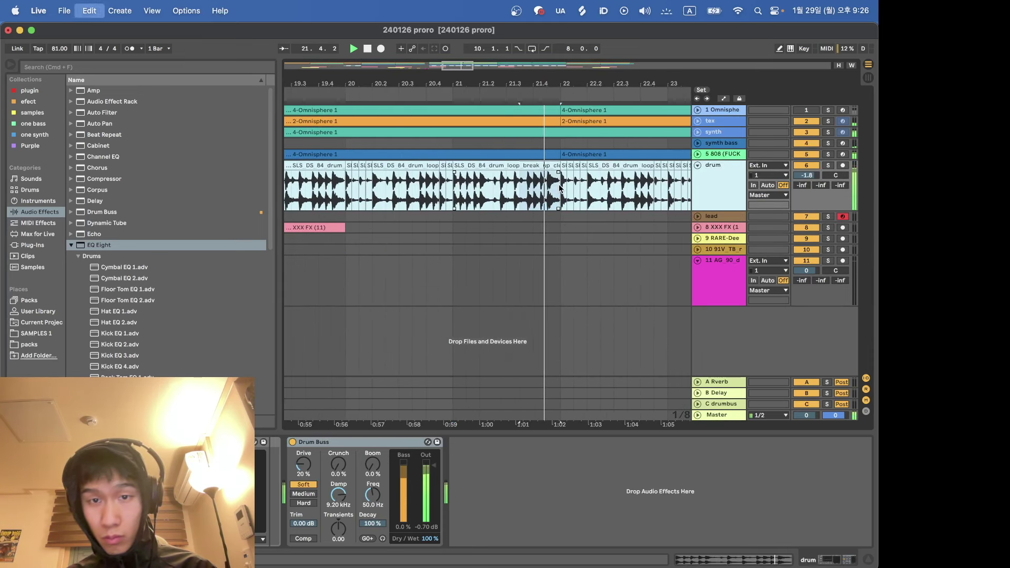
pyautogui.hscroll(-5, 554, 184)
pyautogui.press('super+z')
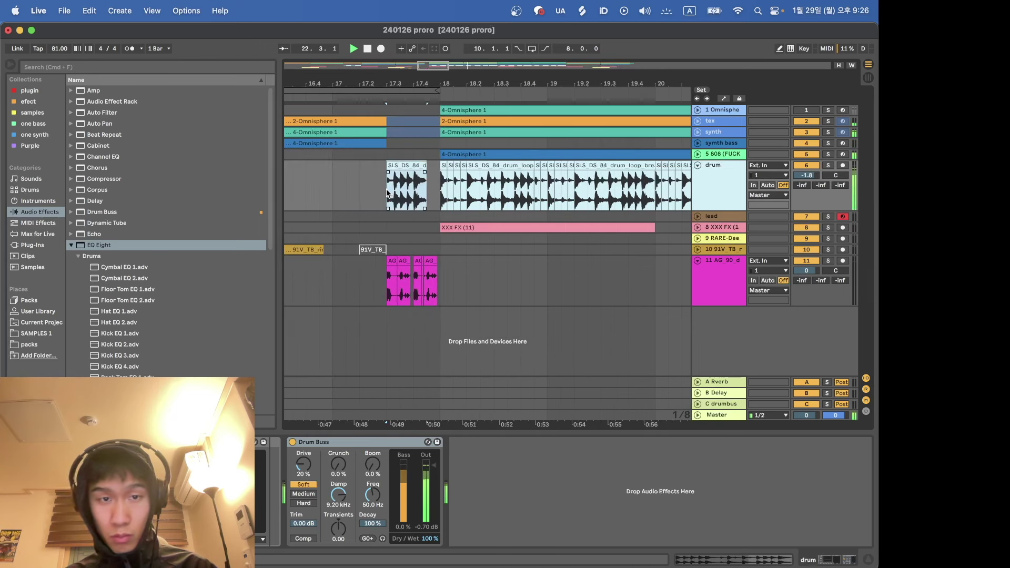
pyautogui.click(367, 194)
pyautogui.press('super+z')
# Step: Copy the last two beats of bar 21's drums and paste them into the gap from 17.3 to bar 18
pyautogui.click(444, 195)
pyautogui.press('space')
pyautogui.press('space')
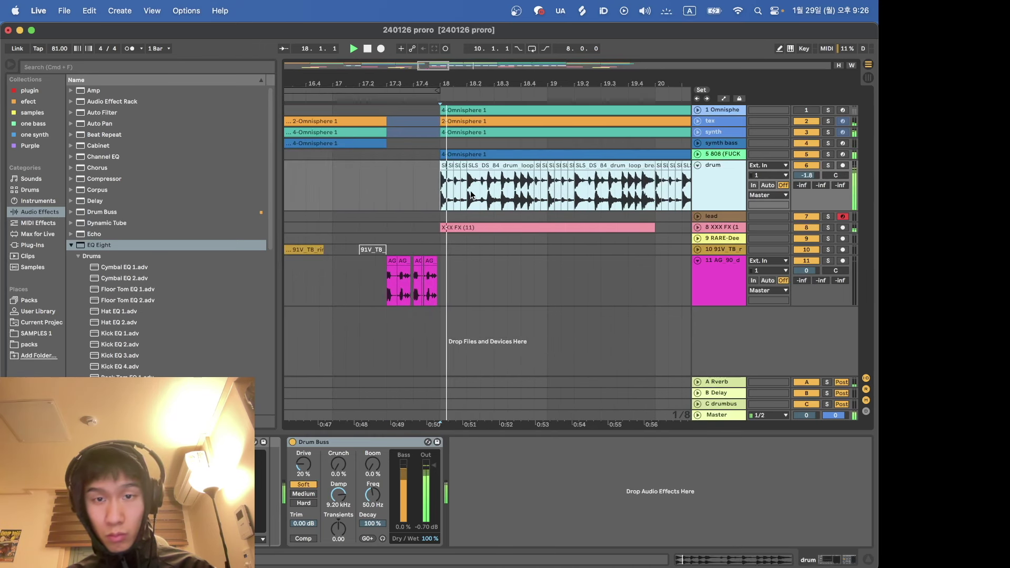
pyautogui.scroll(-4, 537, 199)
pyautogui.hscroll(5, 537, 199)
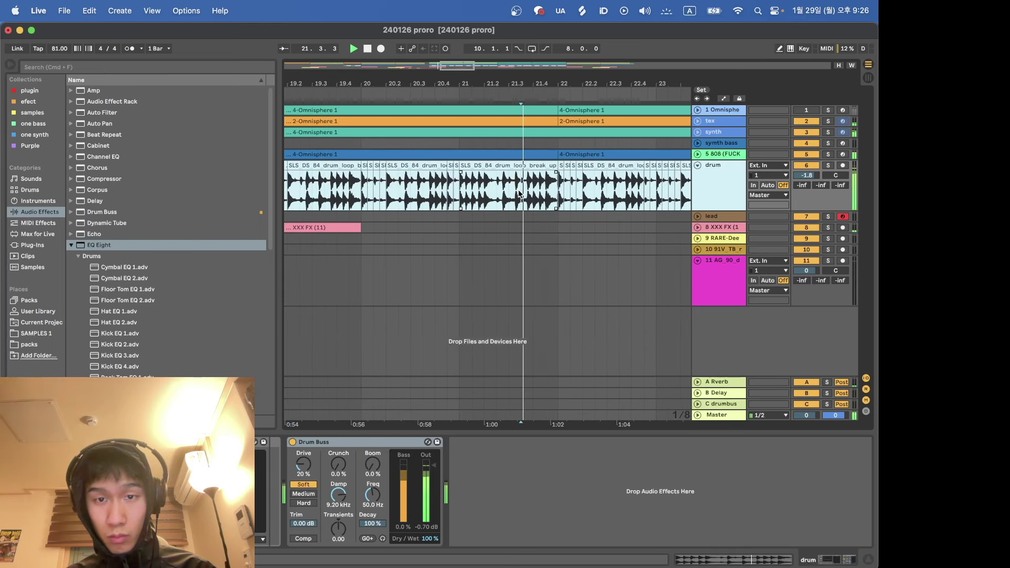
pyautogui.scroll(3, 519, 191)
pyautogui.moveTo(597, 188); pyautogui.dragTo(496, 186)
pyautogui.press('super+e')
pyautogui.scroll(-4, 496, 190)
pyautogui.click(350, 194)
pyautogui.press('super+v')
# Step: Play the drum fill and try splitting out the part between 17.4.2 and 17.4.3
pyautogui.click(313, 193)
pyautogui.press('space')
pyautogui.press('space')
pyautogui.scroll(4, 345, 195)
pyautogui.moveTo(473, 193); pyautogui.dragTo(455, 190)
pyautogui.press('super+e')
pyautogui.press('super+z')
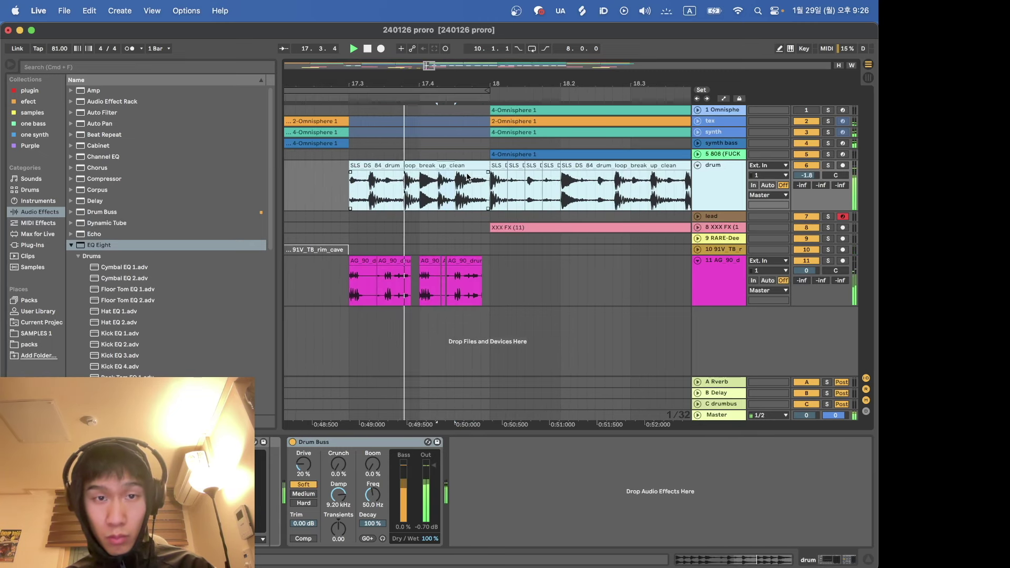
# Step: Lower the glitch loop track's volume to -18.9 dB and fold the glitch and drum tracks
pyautogui.click(298, 194)
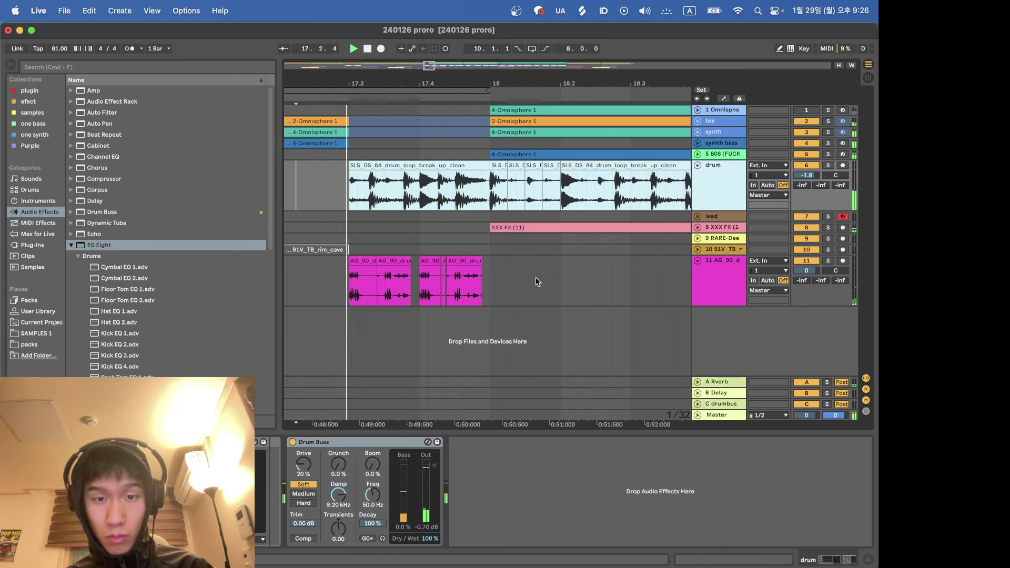
pyautogui.click(700, 286)
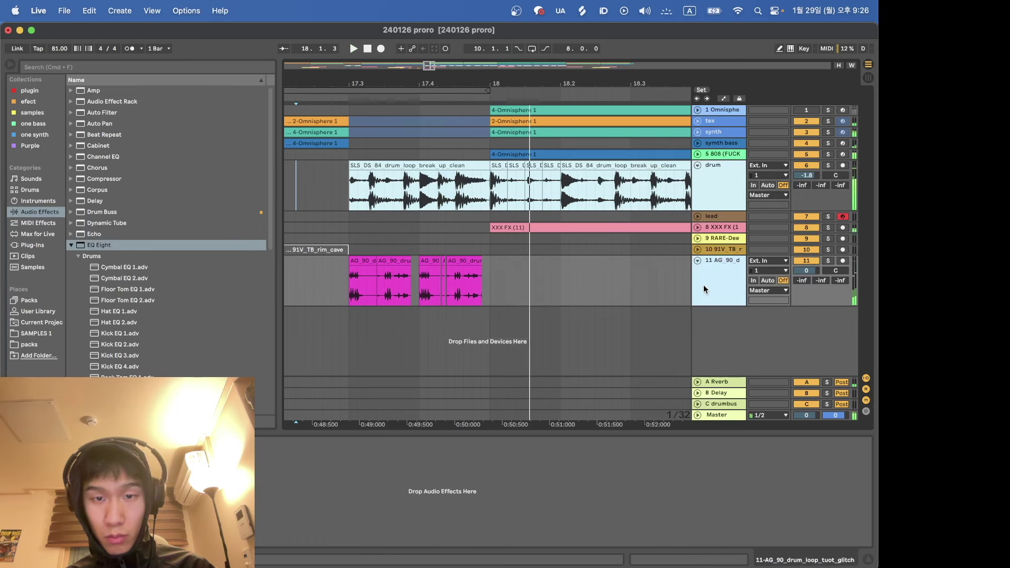
pyautogui.moveTo(798, 275); pyautogui.dragTo(800, 305)
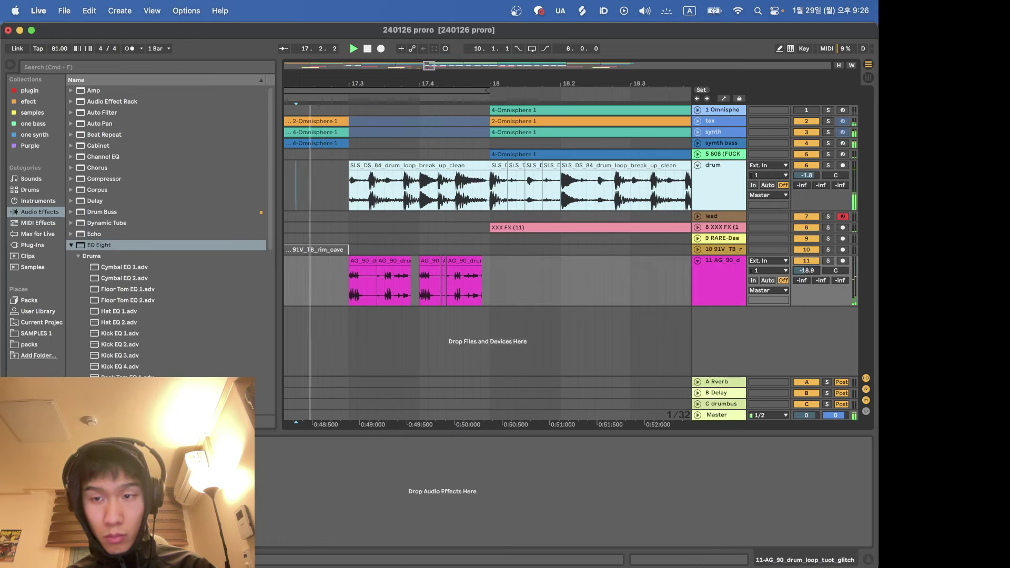
pyautogui.click(698, 261)
pyautogui.click(697, 165)
# Step: Play the transition from bar 17 into bar 18 with the quieter glitch slices
pyautogui.scroll(-3, 382, 210)
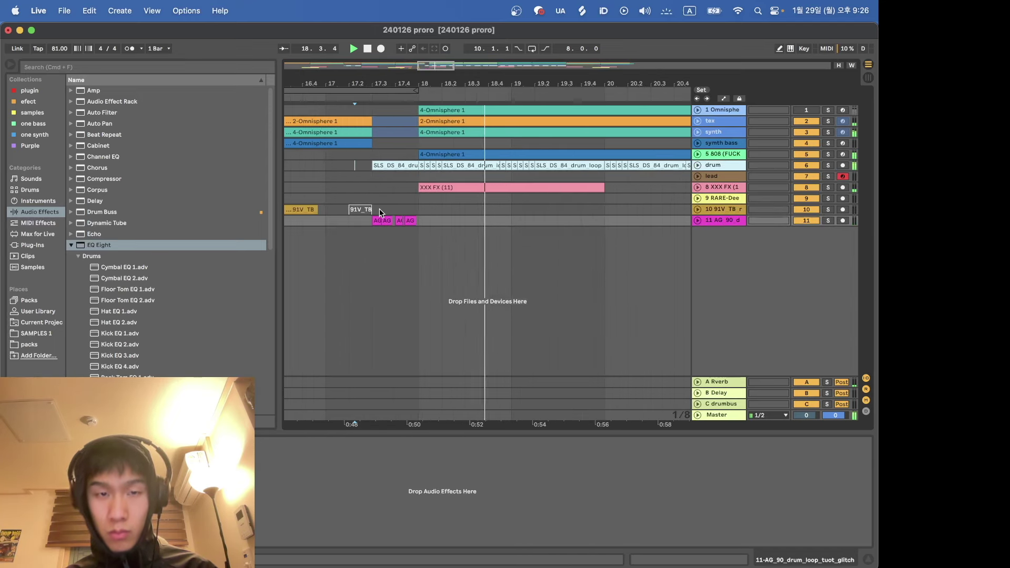
pyautogui.click(339, 190)
pyautogui.press('space')
pyautogui.press('space')
pyautogui.scroll(-3, 339, 190)
pyautogui.scroll(-1, 338, 191)
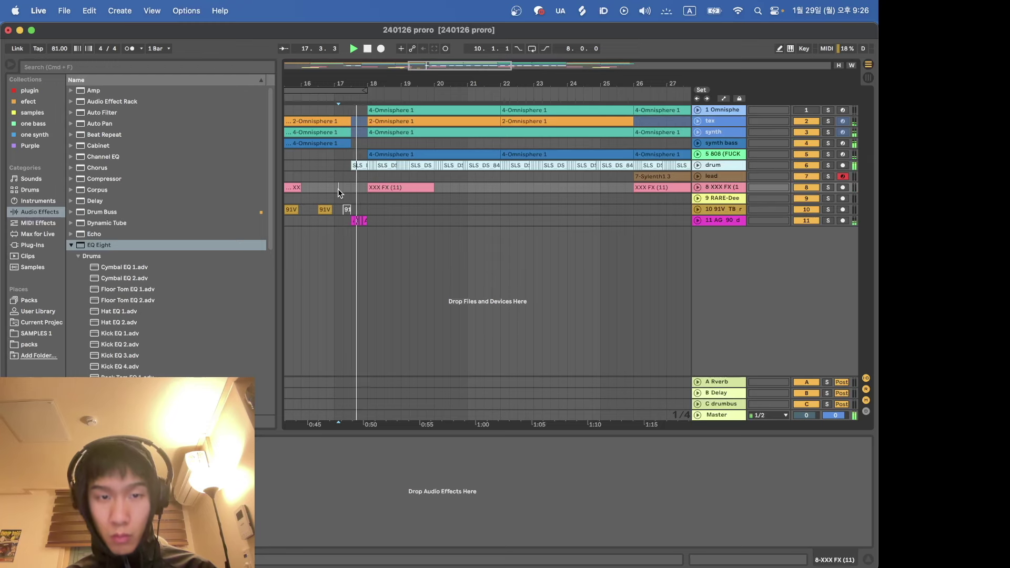
# Step: Unfold the drum track and replace the fill's first sixteenth at 17.3 with a copy of the hit at 17.3.2
pyautogui.click(698, 165)
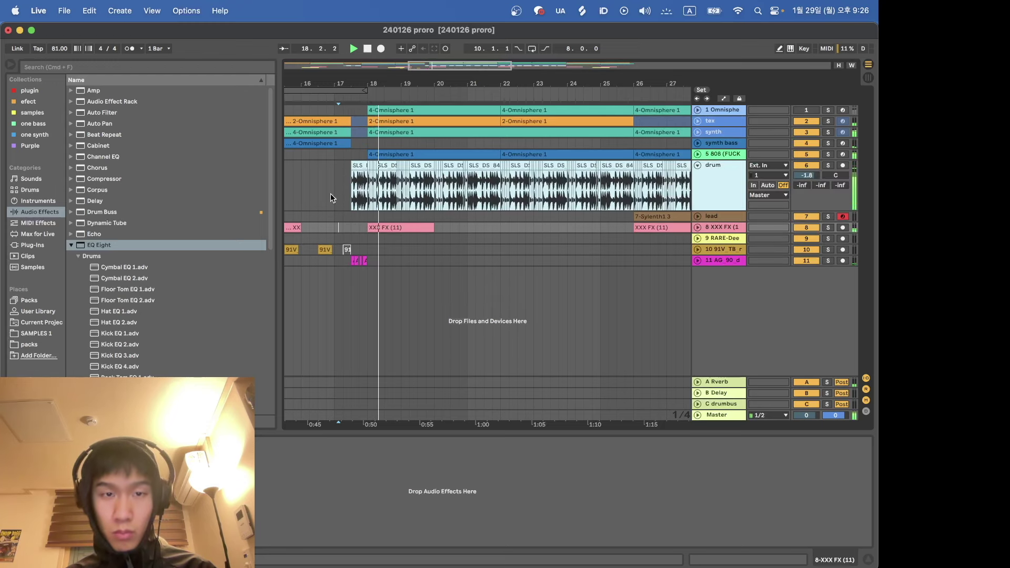
pyautogui.scroll(5, 336, 189)
pyautogui.moveTo(557, 166)
pyautogui.mouseDown()
pyautogui.moveTo(498, 165)
pyautogui.moveTo(536, 165)
pyautogui.moveTo(541, 186)
pyautogui.moveTo(553, 187)
pyautogui.mouseUp()
pyautogui.press('space')
pyautogui.press('space')
pyautogui.click(422, 194)
pyautogui.press('space')
pyautogui.press('space')
pyautogui.press('Right')
pyautogui.press('space')
pyautogui.click(524, 186)
pyautogui.press('space')
pyautogui.scroll(5, 568, 179)
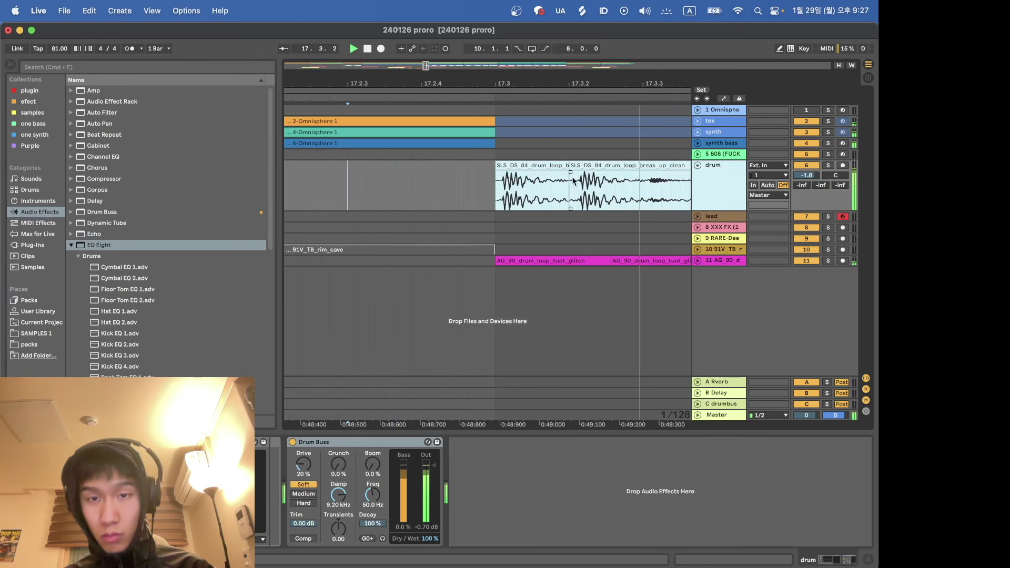
# Step: Start the drum fill at 17.2.4 and cut the tex, synth and synth bass clips at the same point
pyautogui.press('-')
pyautogui.press('-')
pyautogui.press('-')
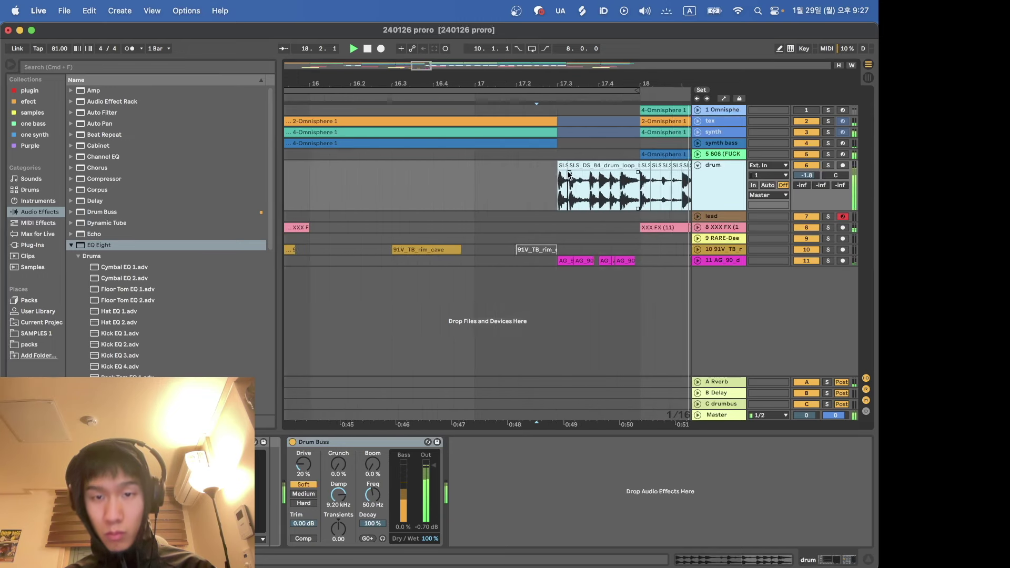
pyautogui.press('+')
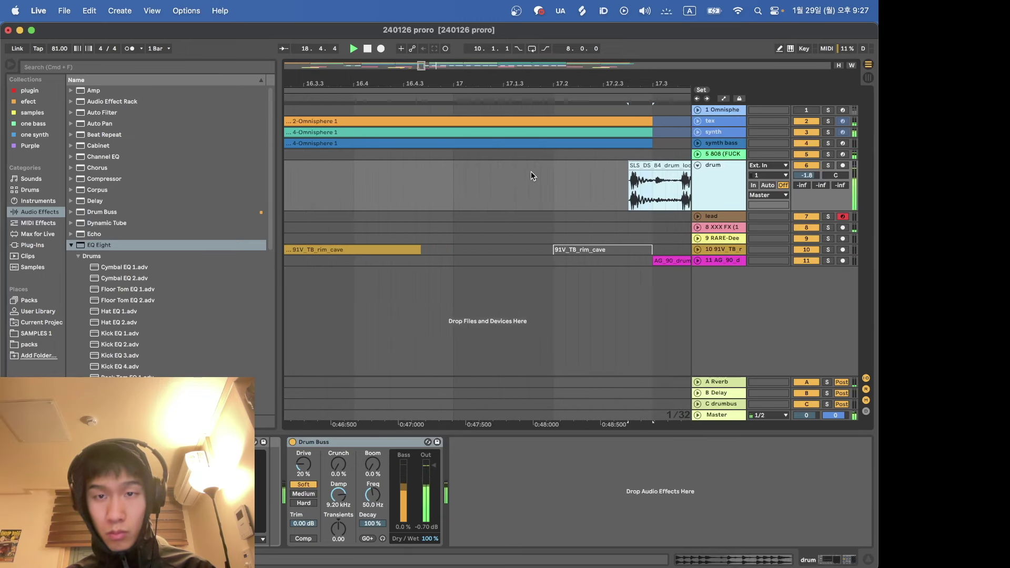
pyautogui.moveTo(665, 151); pyautogui.dragTo(631, 106)
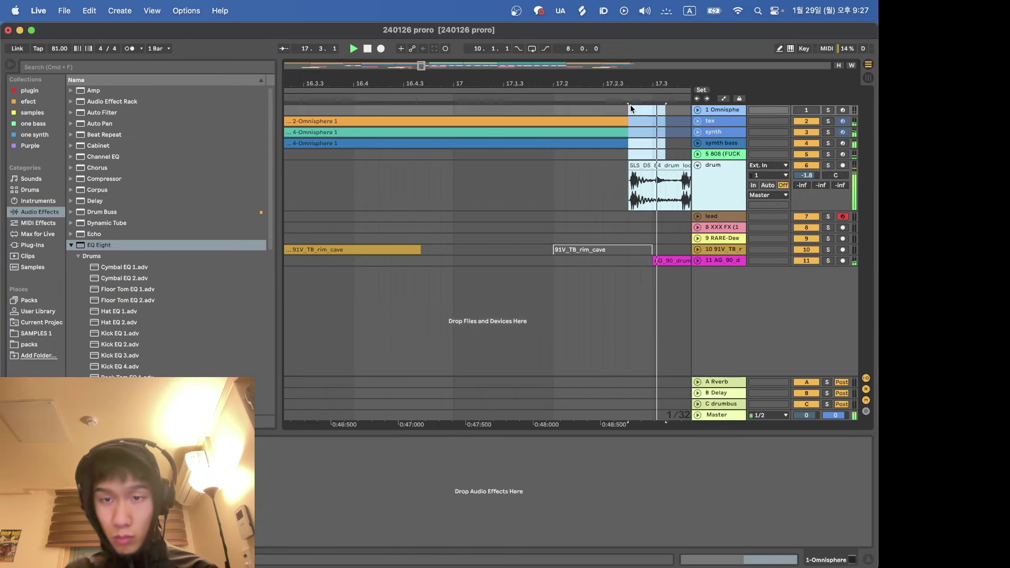
pyautogui.click(542, 185)
# Step: Fold the drum track and save the Live set
pyautogui.press('-')
pyautogui.press('-')
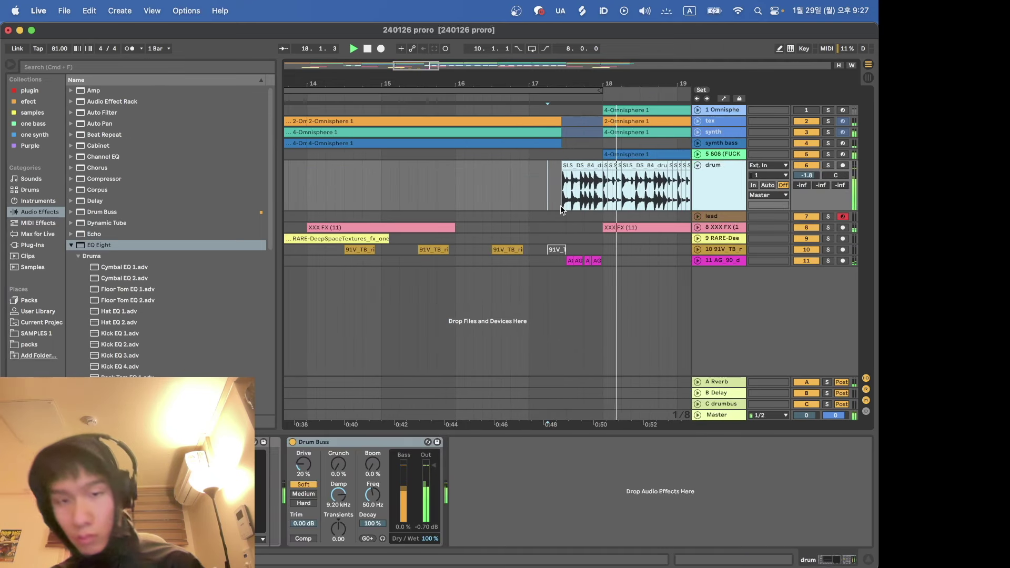
pyautogui.press('-')
pyautogui.press('-')
pyautogui.press('-')
pyautogui.press('-')
pyautogui.click(698, 165)
pyautogui.press('super+s')
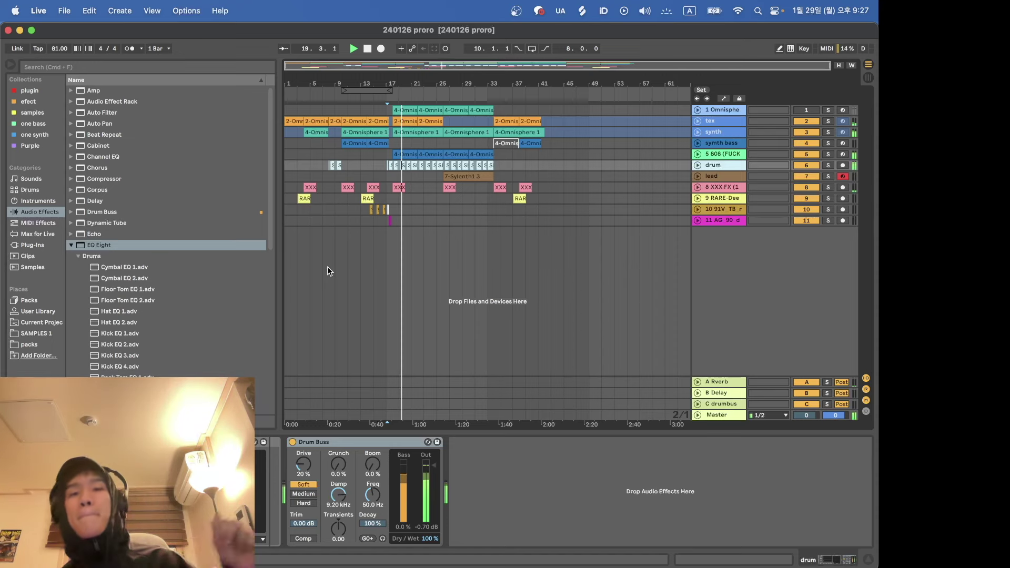
# Step: Loop the 16-bar section from bar 18 to bar 34 and save the set
pyautogui.click(480, 170)
pyautogui.doubleClick(481, 170)
pyautogui.keyDown('shift'); pyautogui.click(402, 109); pyautogui.keyUp('shift')
pyautogui.press('super+l')
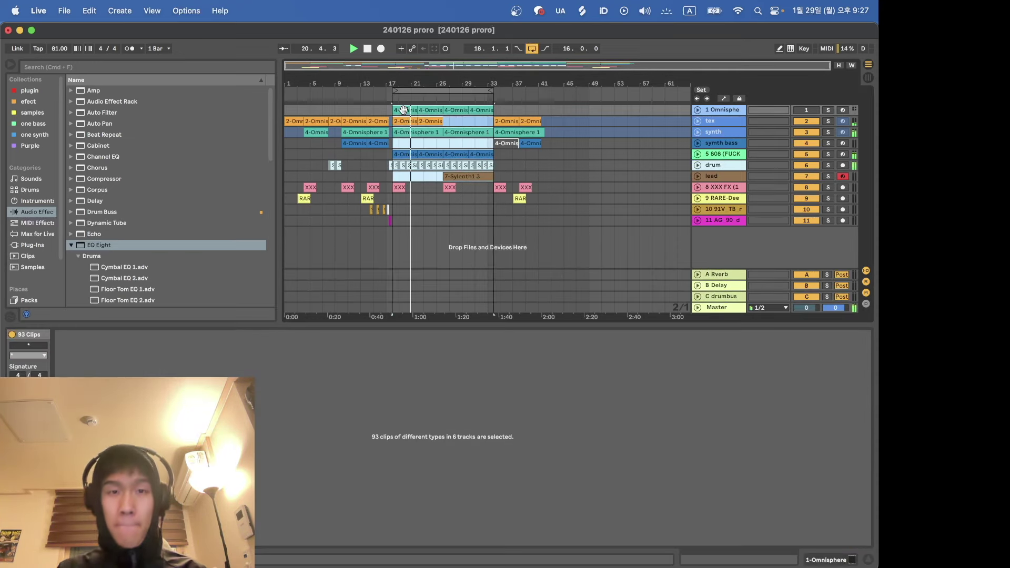
pyautogui.hotkey('shift', 'Tab')
pyautogui.click(444, 201)
pyautogui.press('super+s')
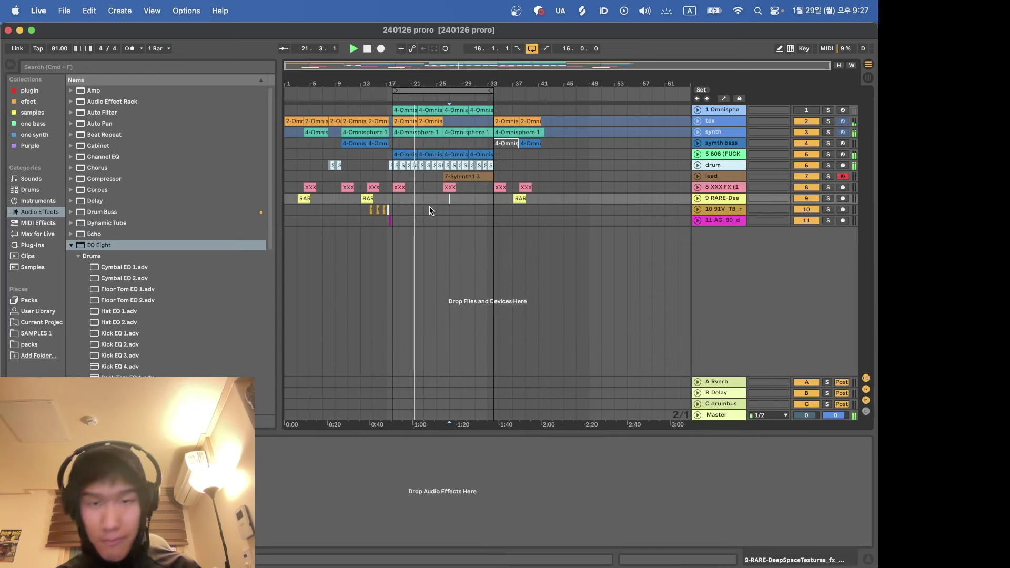
# Step: Try moving the lead clip four bars earlier to start at bar 22
pyautogui.scroll(5, 429, 207)
pyautogui.scroll(-4, 510, 176)
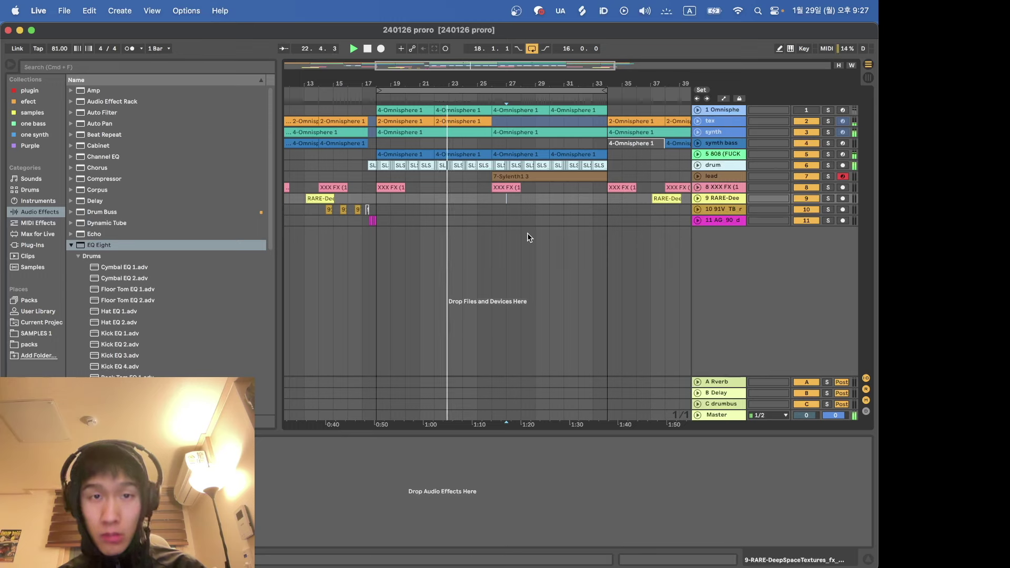
pyautogui.moveTo(521, 178); pyautogui.dragTo(466, 177)
pyautogui.press('space')
pyautogui.press('super+z')
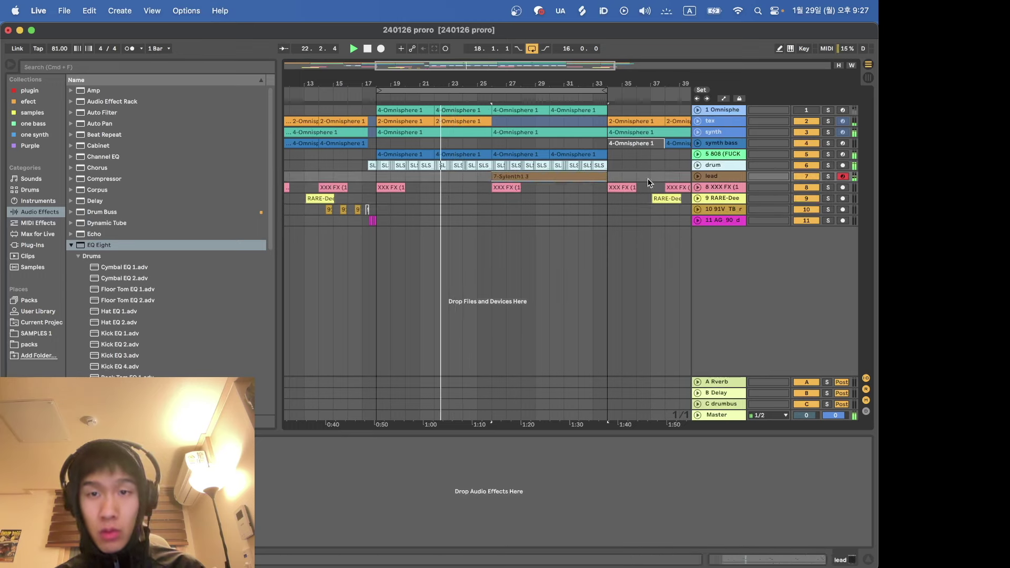
# Step: Insert a new MIDI track directly below the drum track
pyautogui.click(719, 162)
pyautogui.press('super+shift+t')
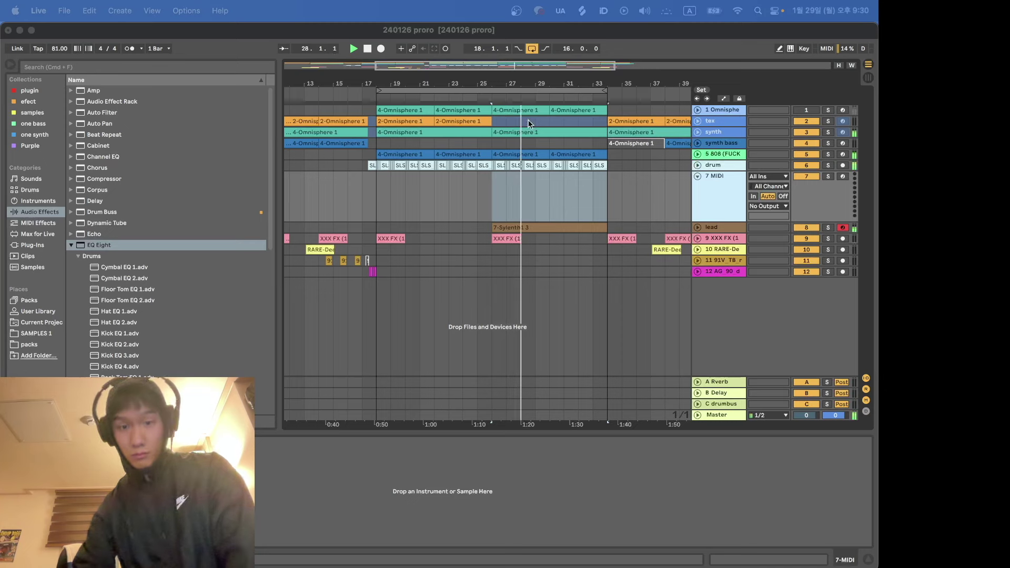
pyautogui.click(491, 184)
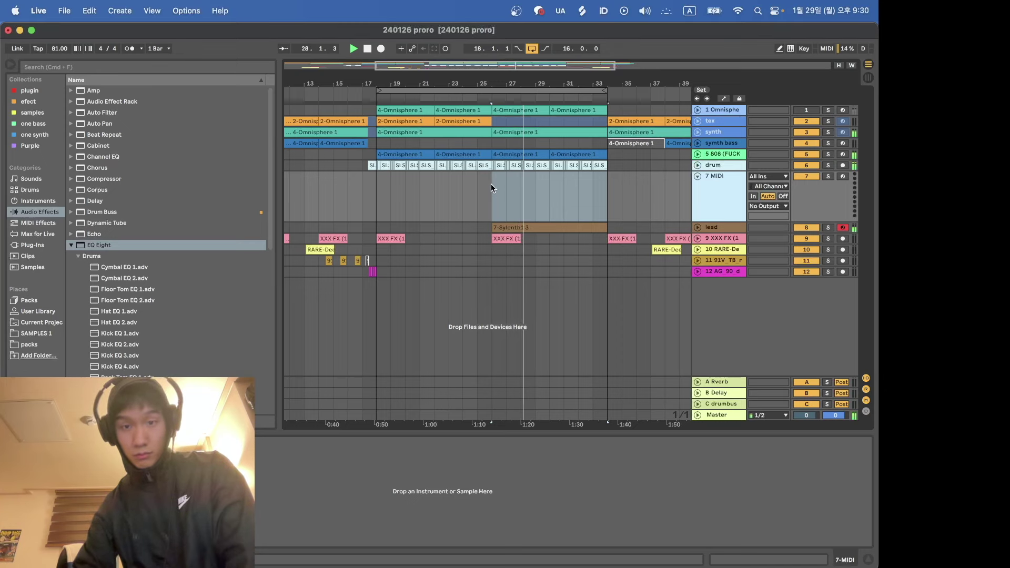
# Step: Play from around bar 22 and shorten the loop to the 8 bars from bar 18 to bar 26
pyautogui.click(439, 195)
pyautogui.press('space')
pyautogui.press('space')
pyautogui.moveTo(605, 92); pyautogui.dragTo(491, 97)
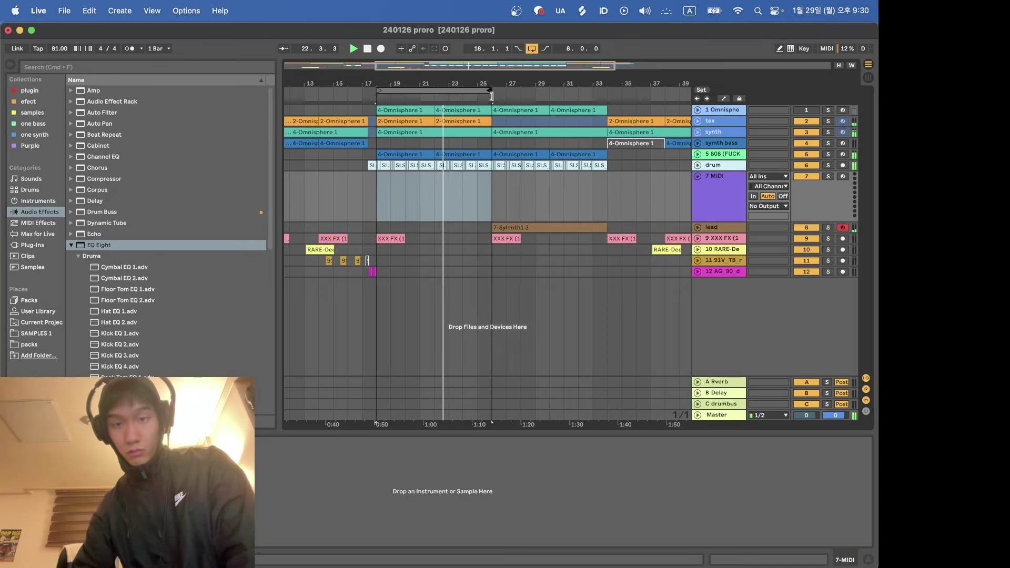
# Step: Arm the new MIDI track for recording and loop the 8 bars from bar 10 to bar 18
pyautogui.click(842, 176)
pyautogui.hscroll(-5, 425, 153)
pyautogui.click(434, 143)
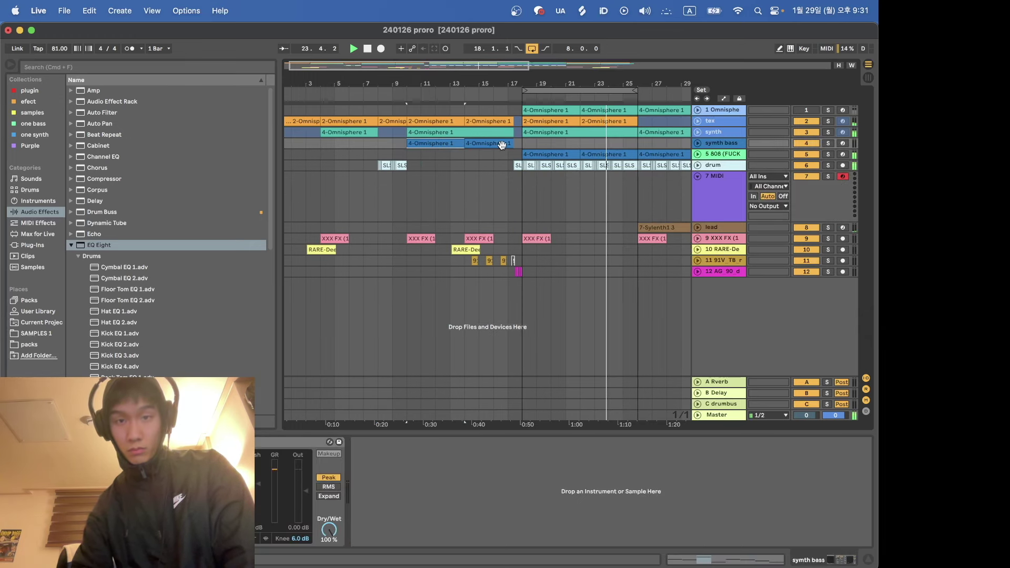
pyautogui.keyDown('shift'); pyautogui.click(520, 213); pyautogui.keyUp('shift')
pyautogui.press('super+l')
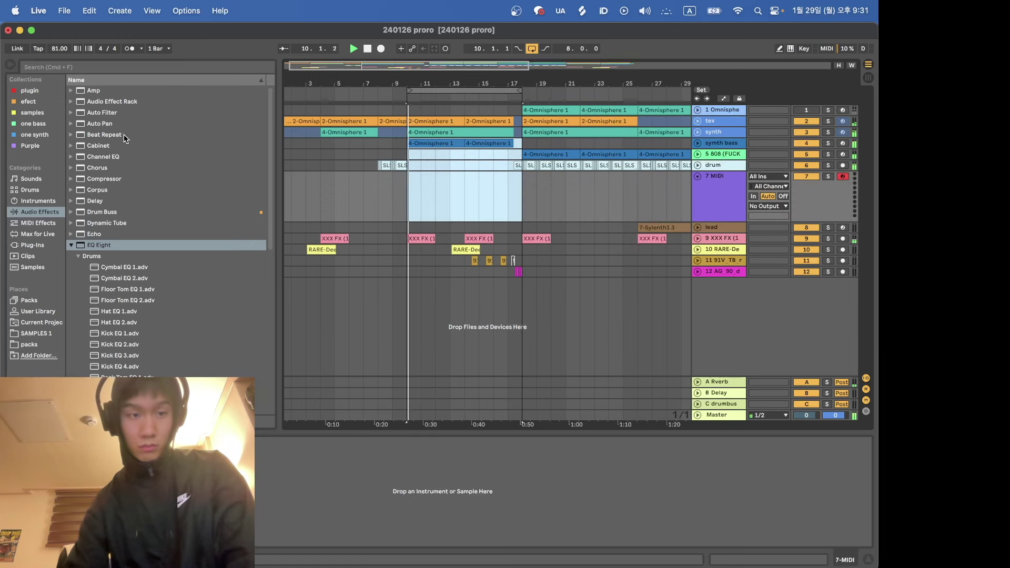
# Step: Load Diva on the new MIDI track, filter its presets by favourites 3 and load HS Singing Needles
pyautogui.click(24, 93)
pyautogui.doubleClick(109, 134)
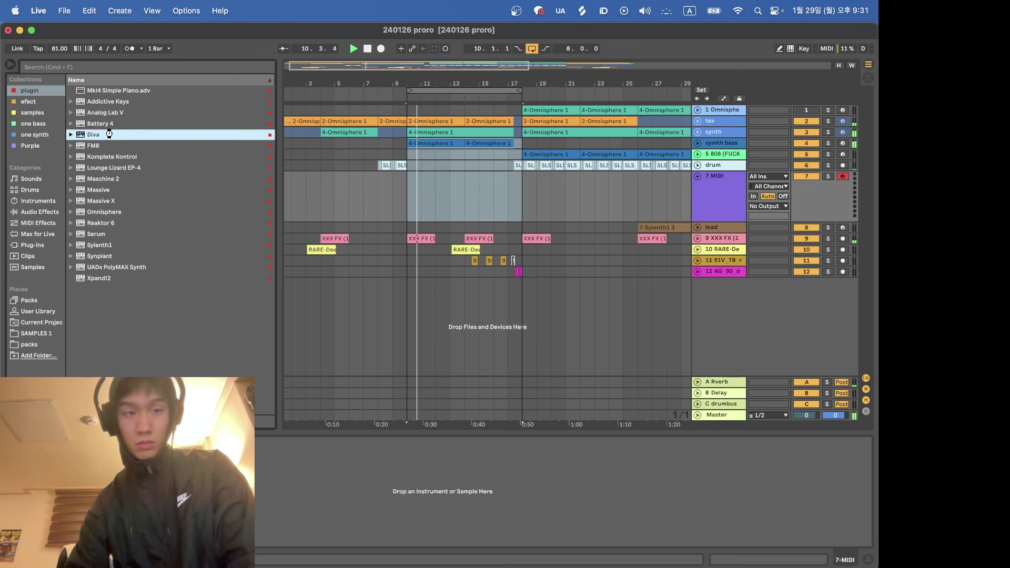
pyautogui.click(498, 449)
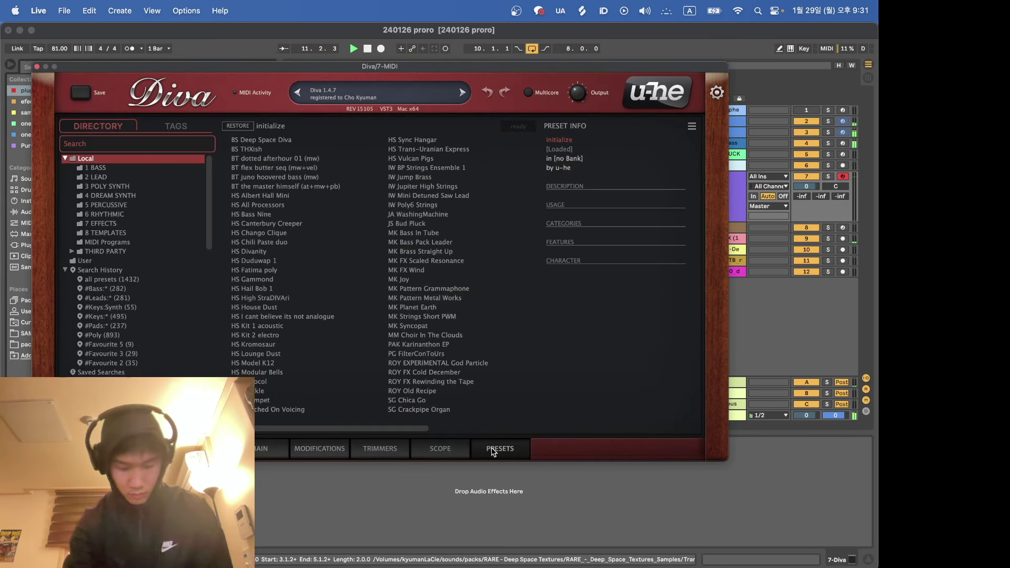
pyautogui.click(176, 127)
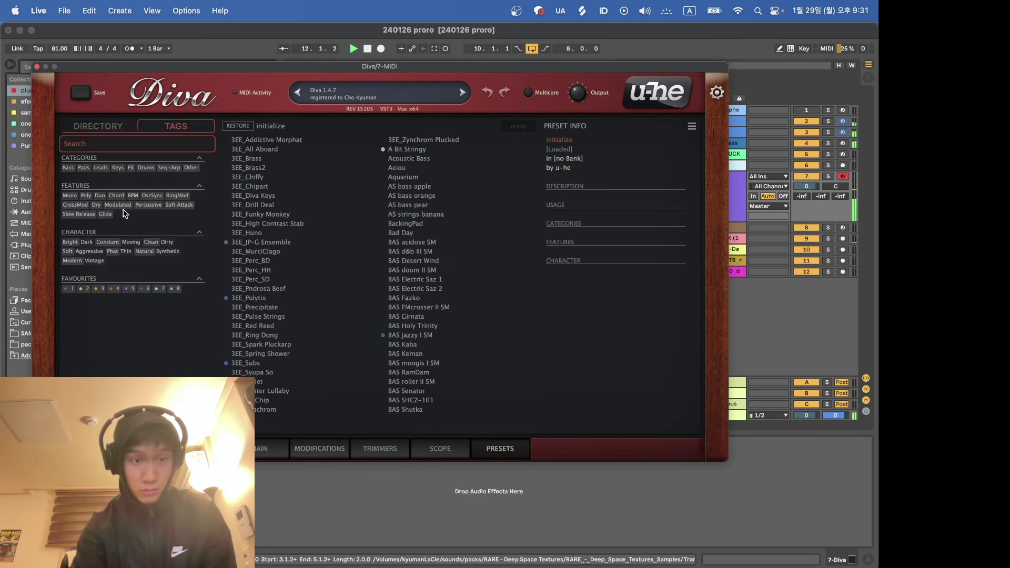
pyautogui.click(99, 289)
pyautogui.click(254, 281)
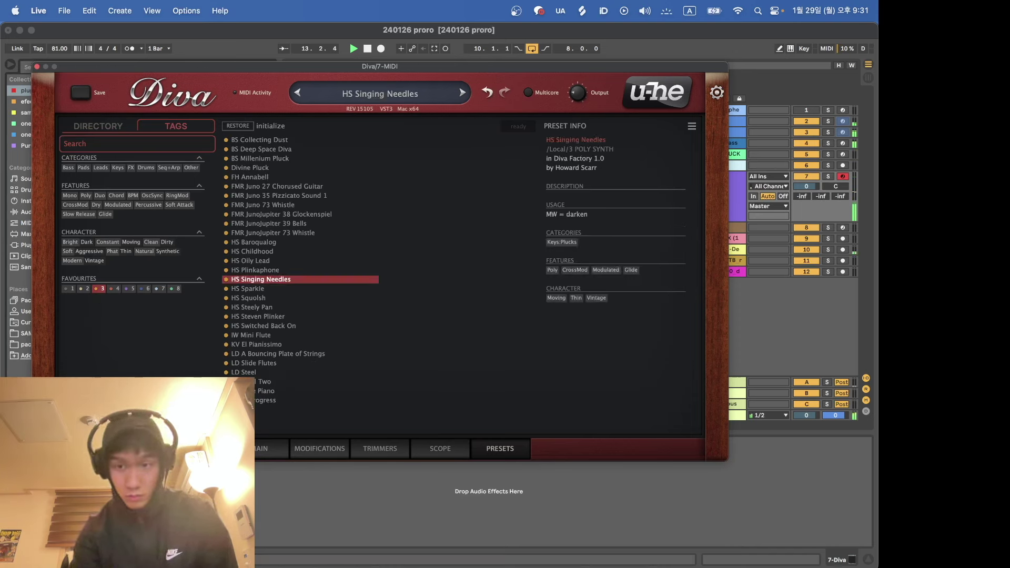
# Step: Lower the Diva track's volume to -6.8 and audition favourites from HS Steely Pan and HS Plinkaphone to FMR Juno 27 Chorused Guitar
pyautogui.moveTo(806, 186); pyautogui.dragTo(806, 206)
pyautogui.click(280, 308)
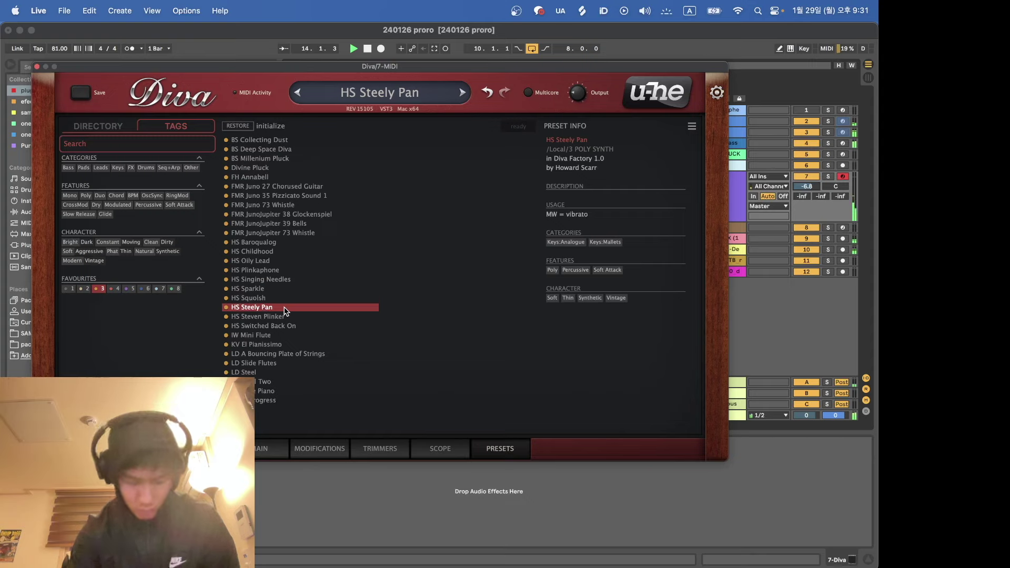
pyautogui.click(283, 270)
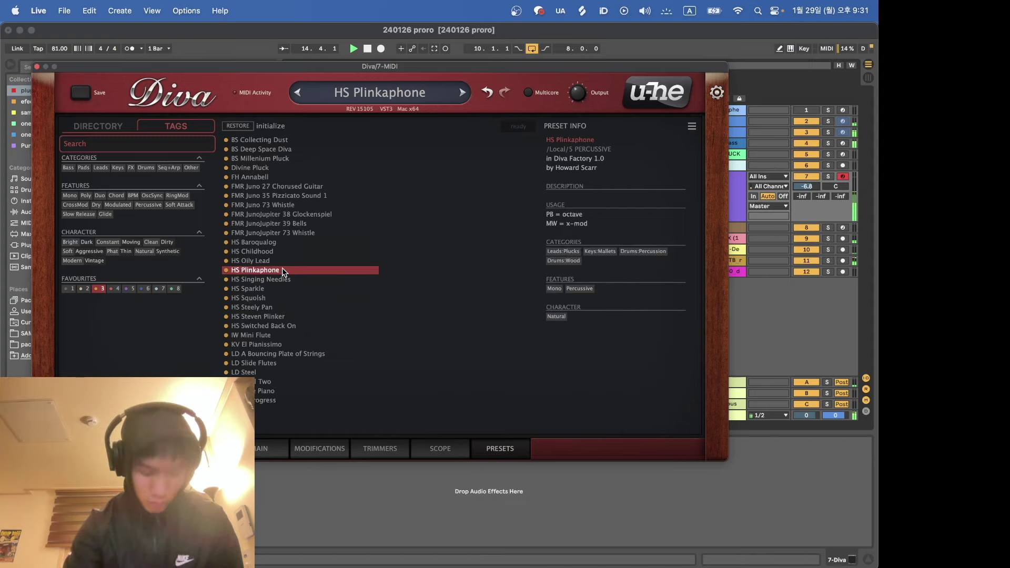
pyautogui.click(281, 204)
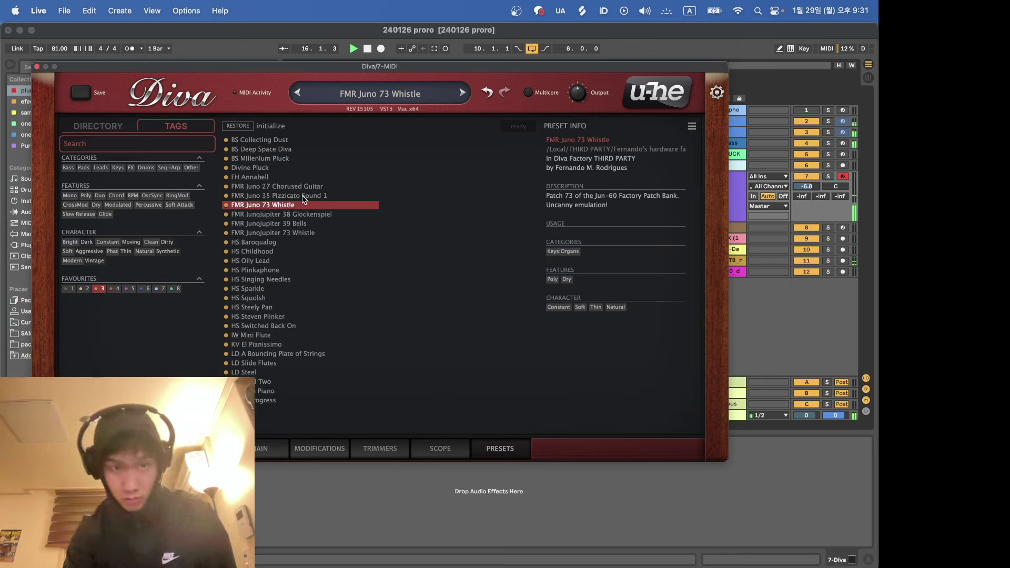
pyautogui.click(299, 186)
# Step: Switch Diva's preset filter to favourites 2 and audition FMR JunoJupiter 43 Horn and SG Furry EP
pyautogui.click(86, 288)
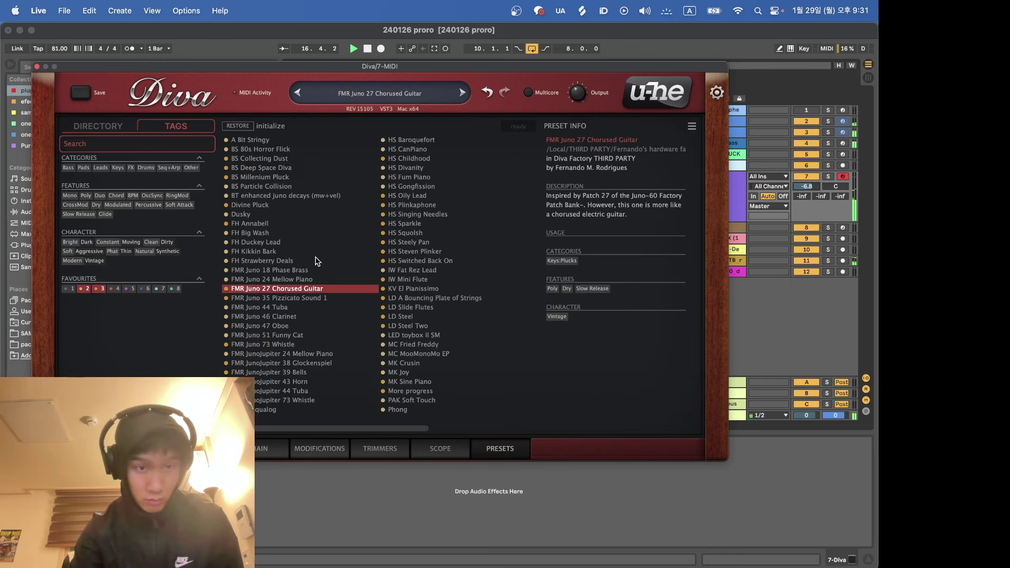
pyautogui.click(308, 242)
pyautogui.click(101, 290)
pyautogui.click(258, 289)
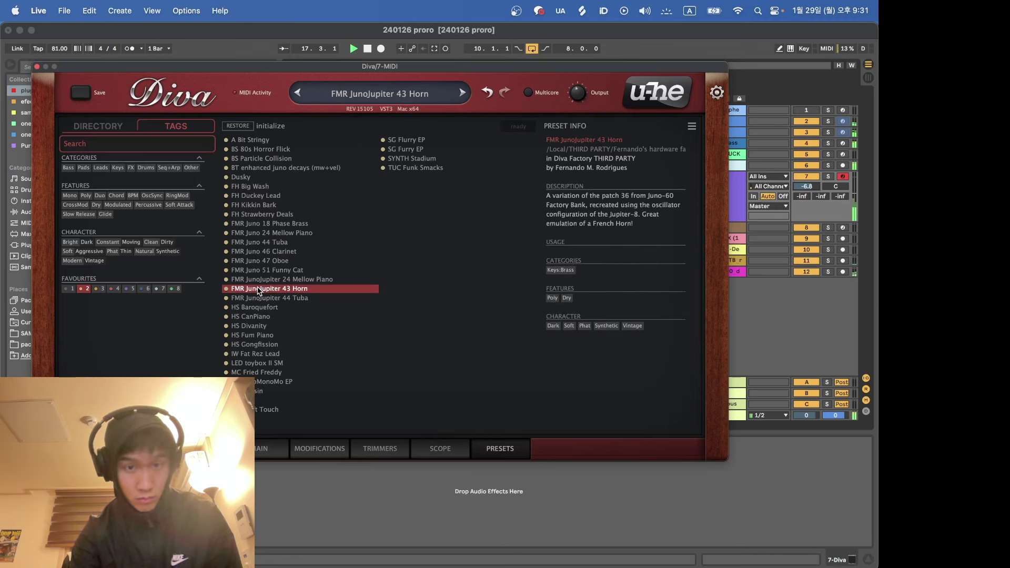
pyautogui.click(402, 149)
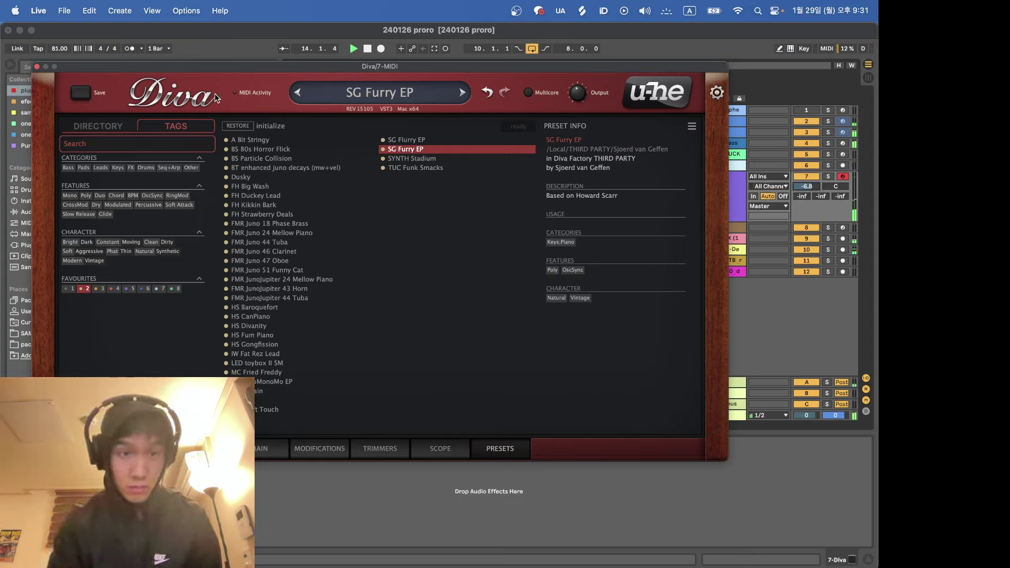
# Step: Clear the favourites filter, show only Diva's Leads presets and load TUC Flash Keys Spunky
pyautogui.click(194, 168)
pyautogui.click(193, 169)
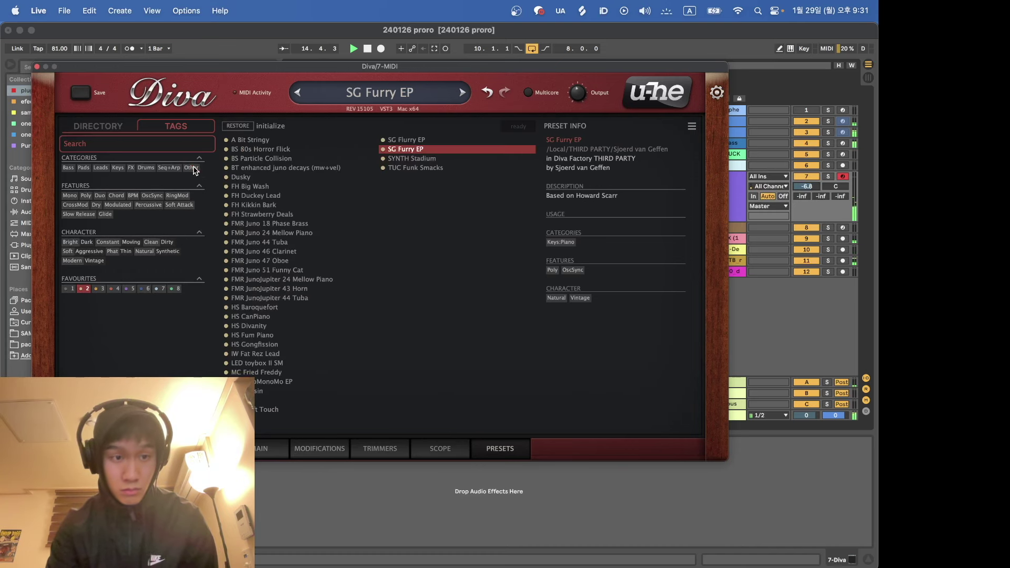
pyautogui.click(84, 289)
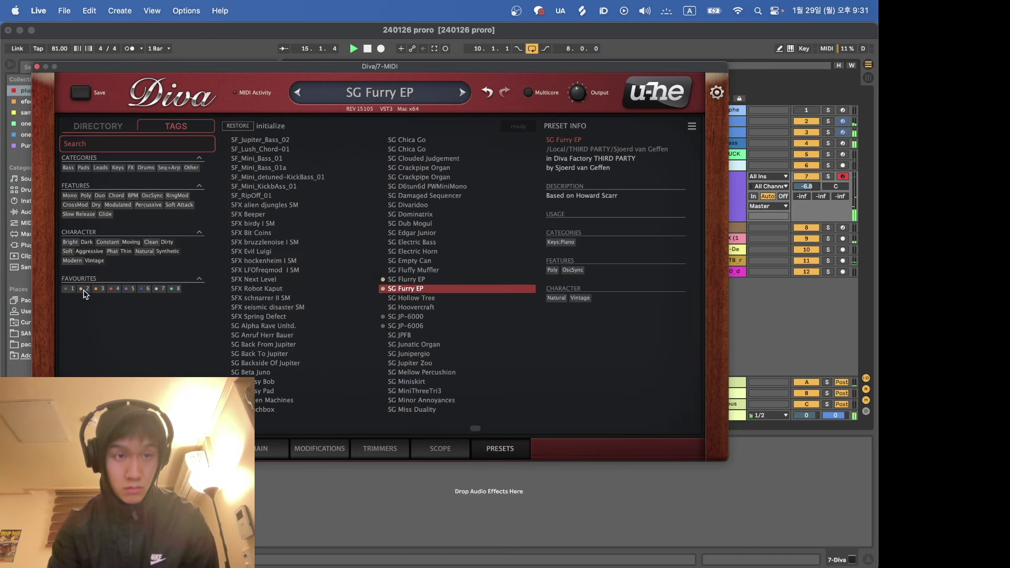
pyautogui.click(103, 169)
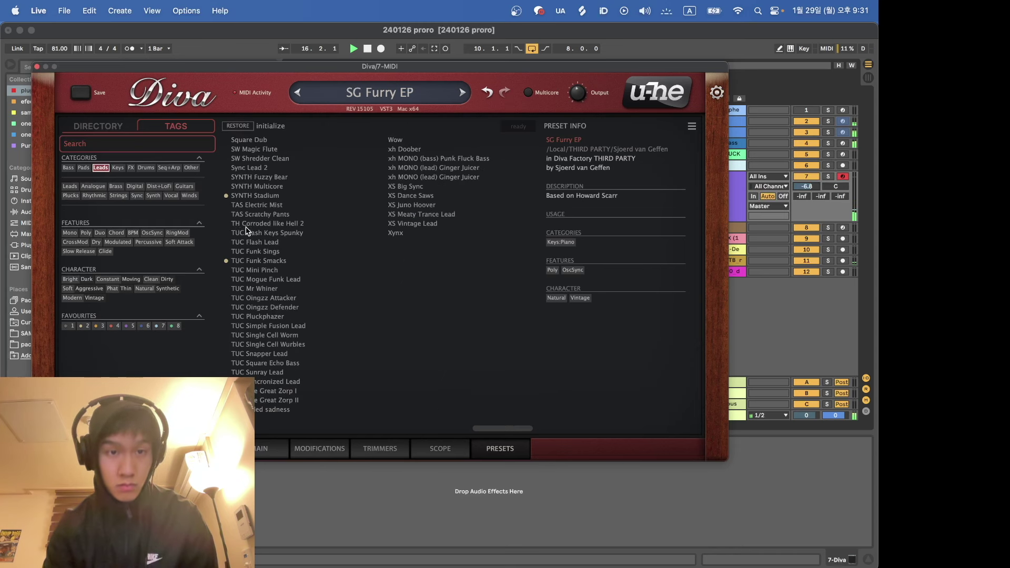
pyautogui.click(245, 233)
# Step: Move the Diva window aside and shorten the loop to the 4 bars from bar 10 to bar 14
pyautogui.moveTo(270, 72); pyautogui.dragTo(269, 91)
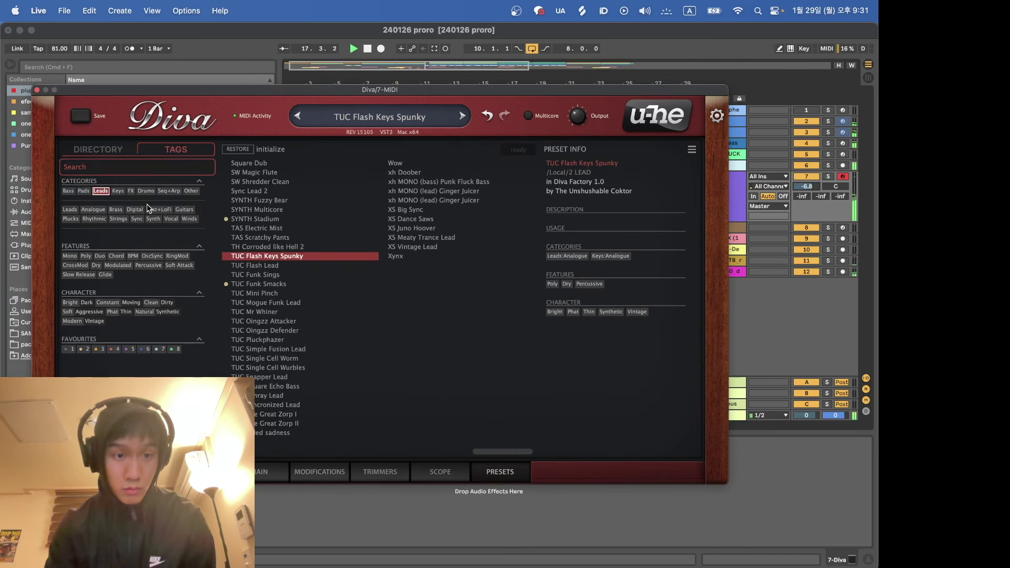
pyautogui.moveTo(280, 95); pyautogui.dragTo(280, 244)
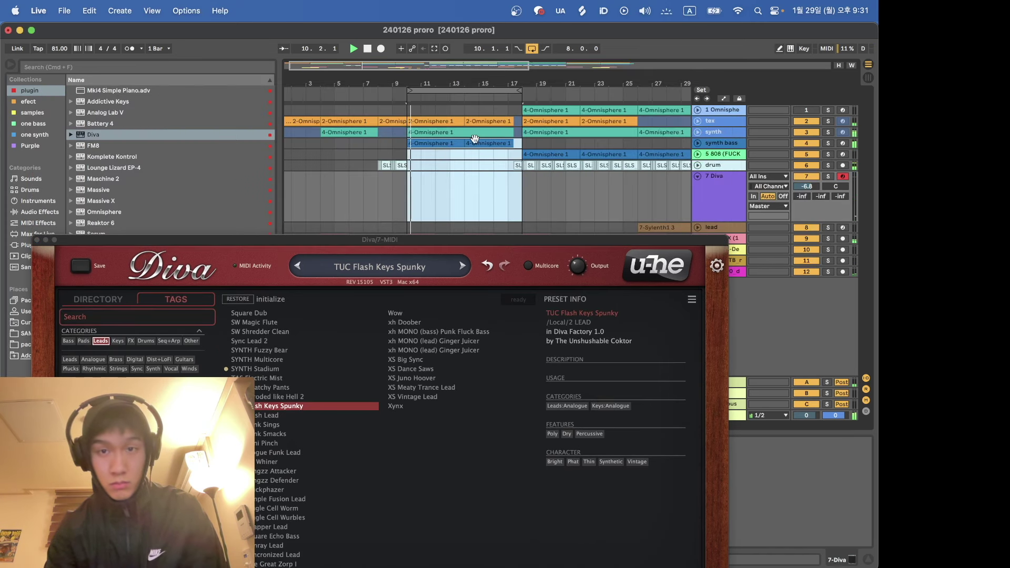
pyautogui.moveTo(520, 91); pyautogui.dragTo(465, 90)
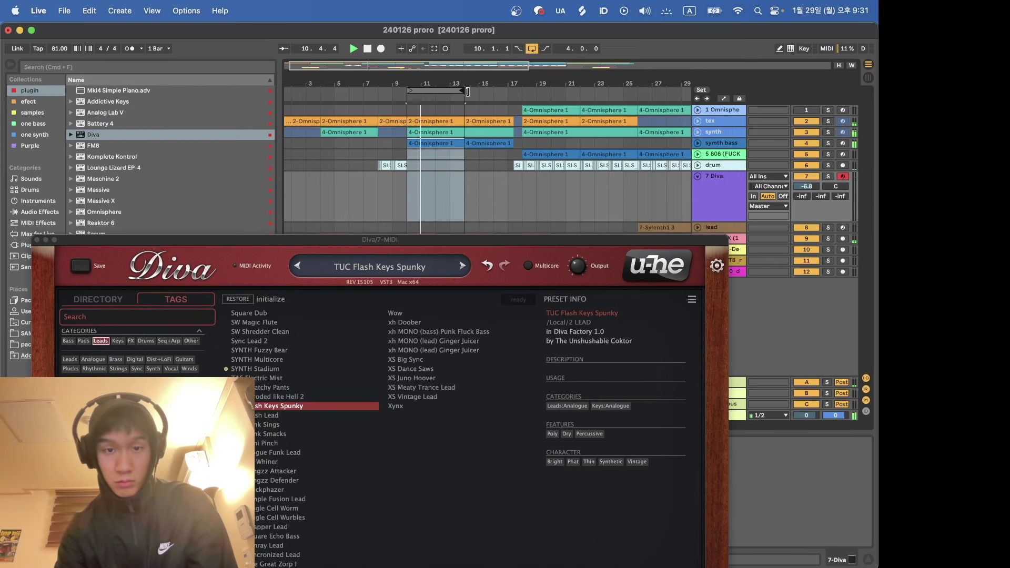
pyautogui.moveTo(345, 239); pyautogui.dragTo(381, 136)
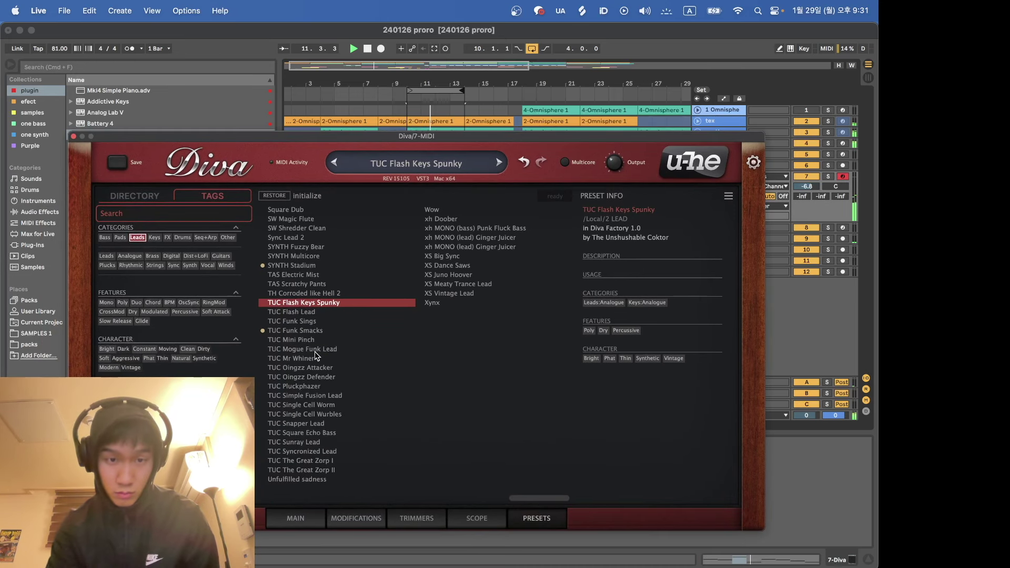
# Step: Audition Diva's lead presets, including TUC Mogue Funk Lead, BAS Keman, 3EE_Syupa So and 3EE_Zynchrom Plucked
pyautogui.click(314, 351)
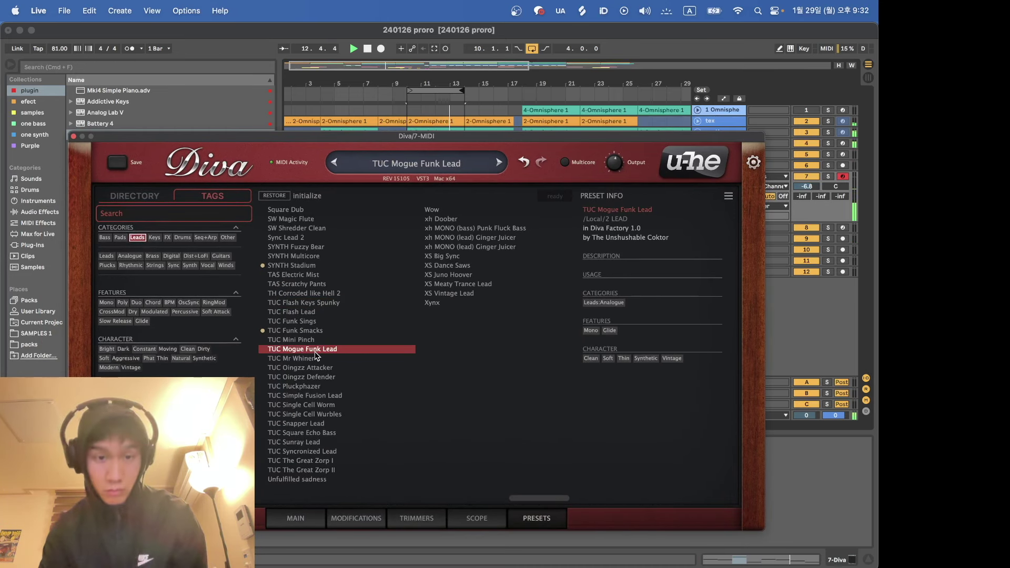
pyautogui.click(302, 376)
pyautogui.hscroll(-10, 303, 365)
pyautogui.click(303, 359)
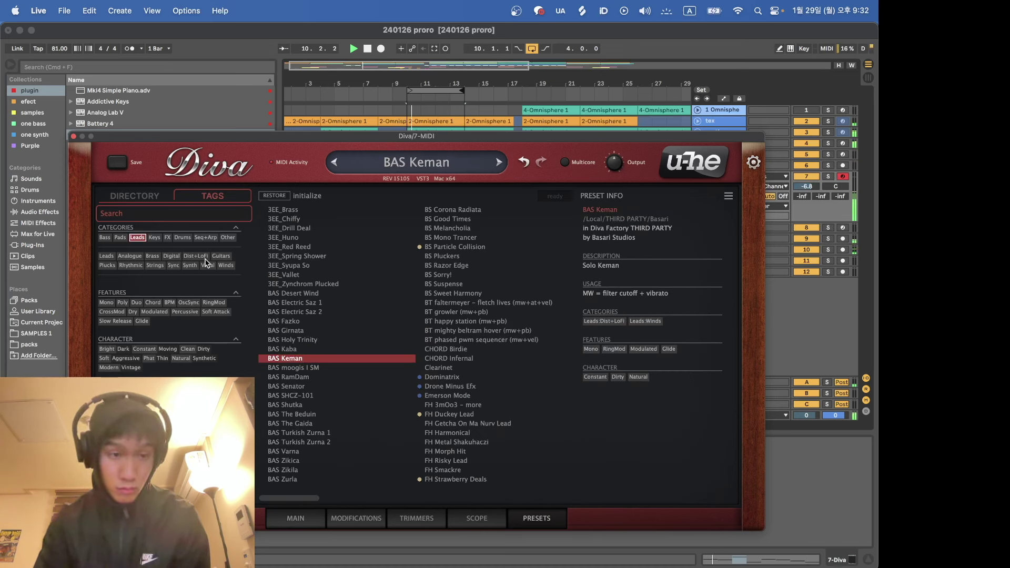
pyautogui.click(302, 266)
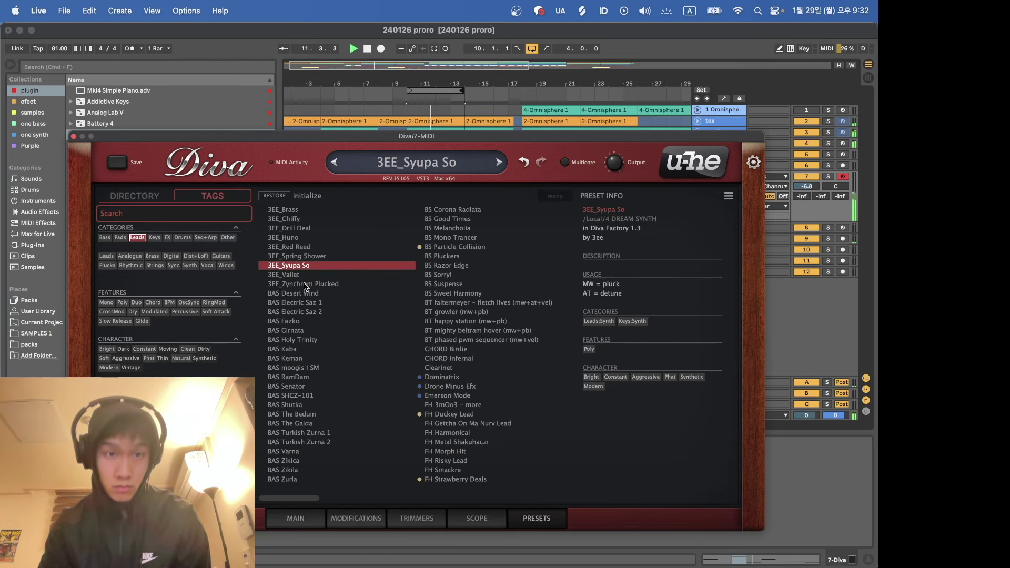
pyautogui.click(306, 285)
# Step: Narrow the leads to the Guitars subcategory and audition LEAD Syndicate, SF_DirtyStrat_02 and JS Kitchen Sync
pyautogui.click(229, 257)
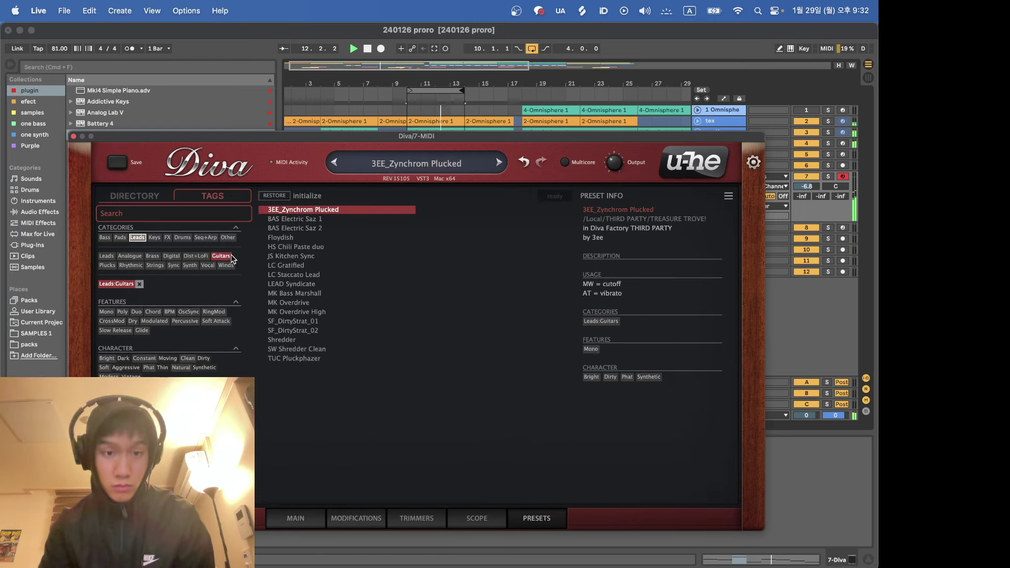
pyautogui.click(291, 258)
pyautogui.click(292, 285)
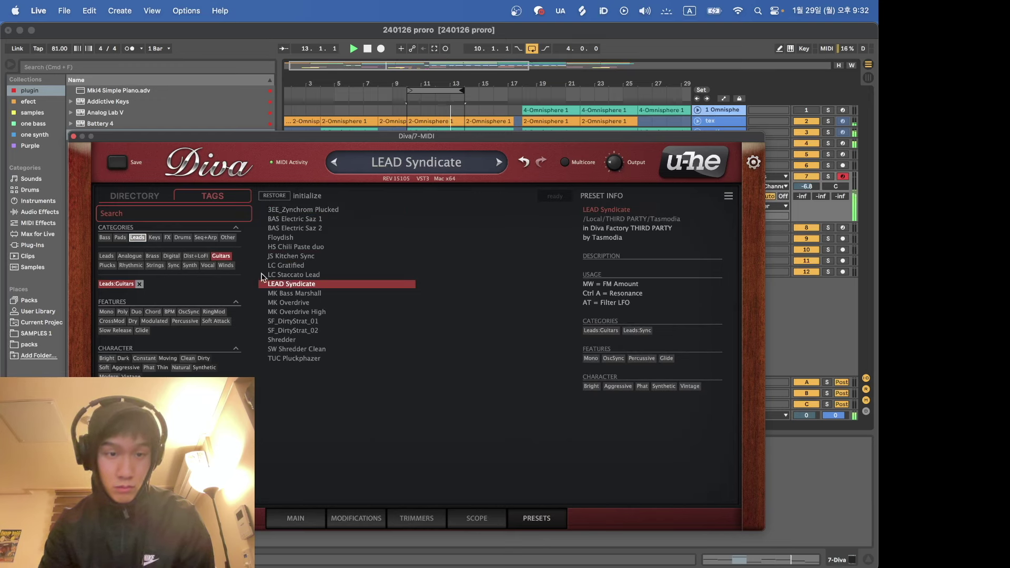
pyautogui.click(295, 331)
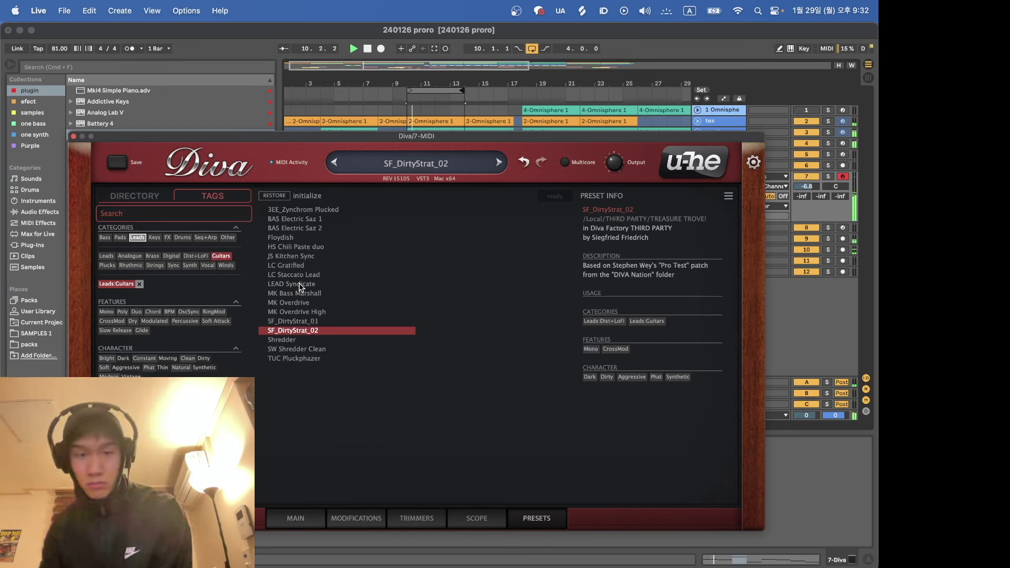
pyautogui.click(302, 256)
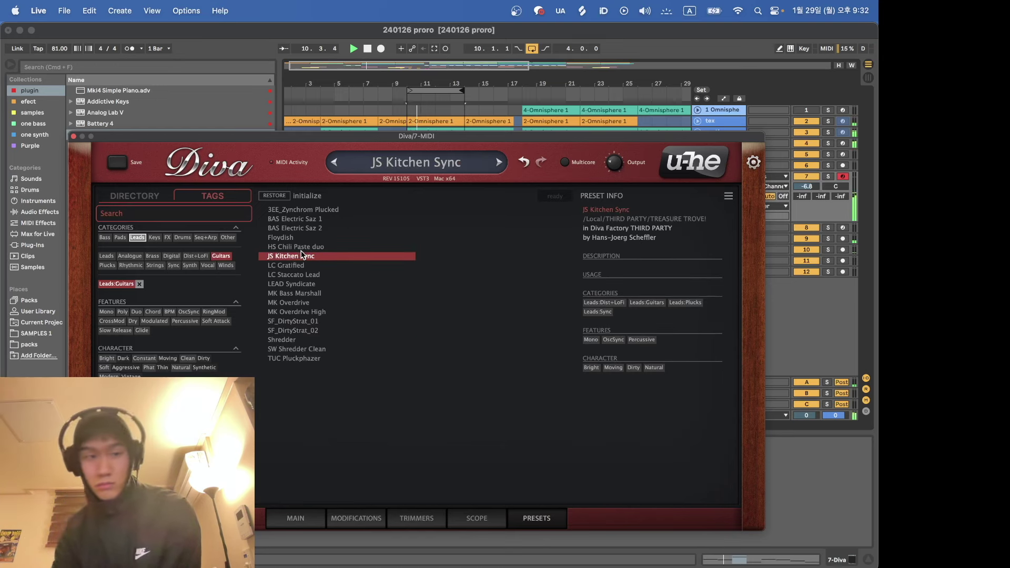
# Step: Add the Airy pads to the preset filter and audition LEAD Syndicate and MM Choir In The Clouds
pyautogui.click(136, 238)
pyautogui.click(120, 238)
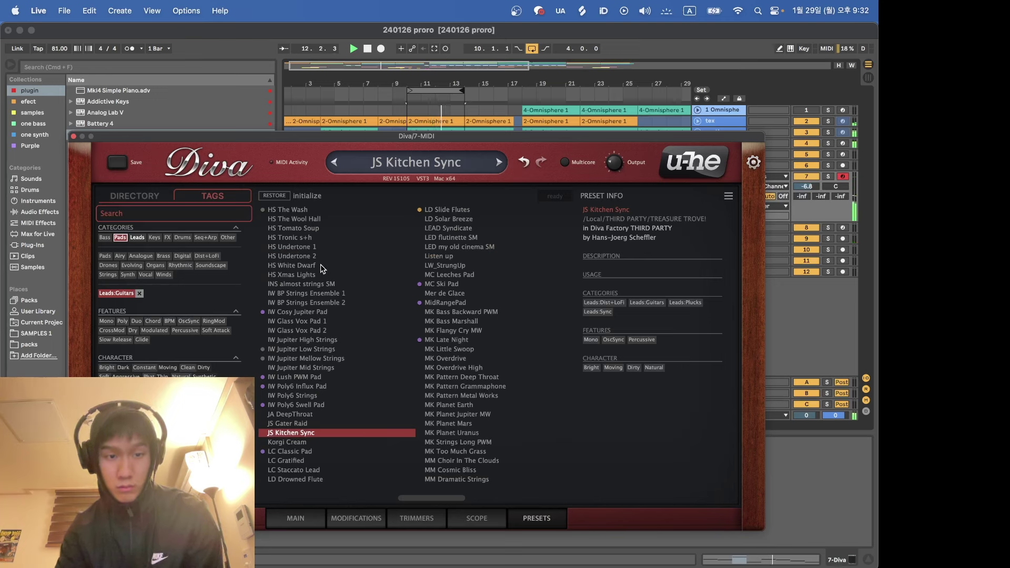
pyautogui.click(121, 256)
pyautogui.click(326, 340)
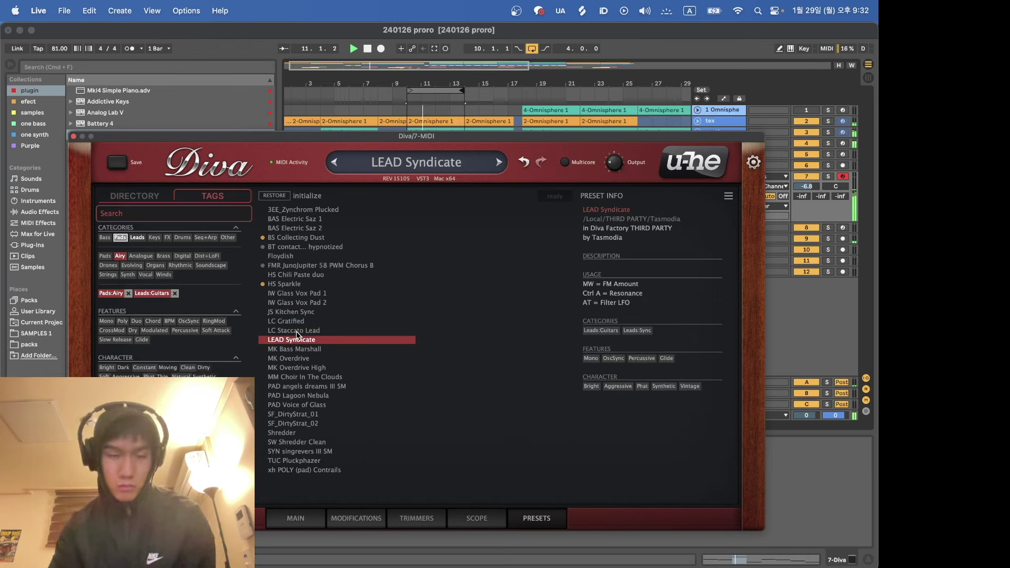
pyautogui.click(154, 238)
pyautogui.click(153, 239)
pyautogui.click(315, 378)
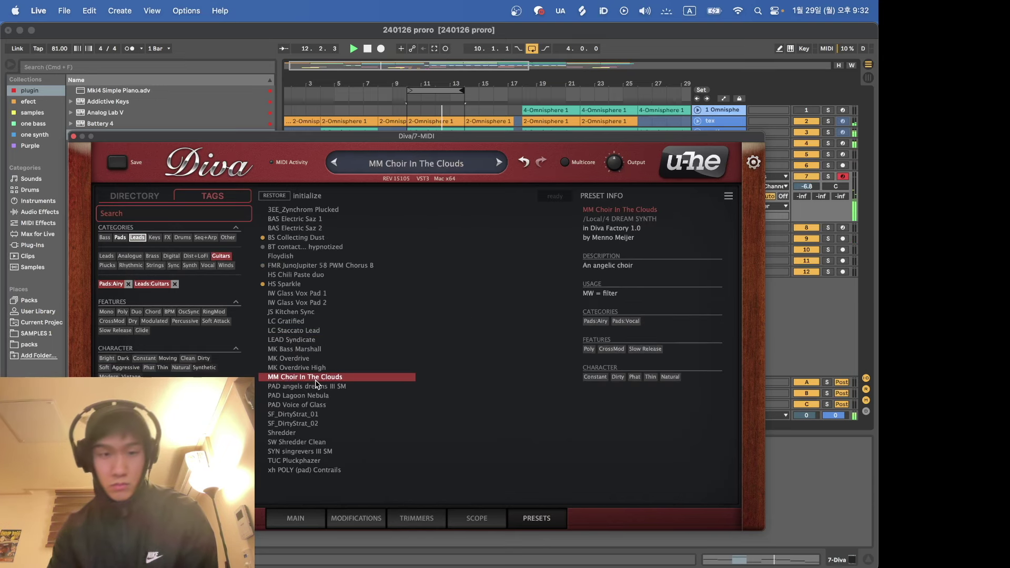
# Step: Replace Diva with Massive on the MIDI track and filter Massive's preset browser by the Synth Misc type
pyautogui.click(73, 136)
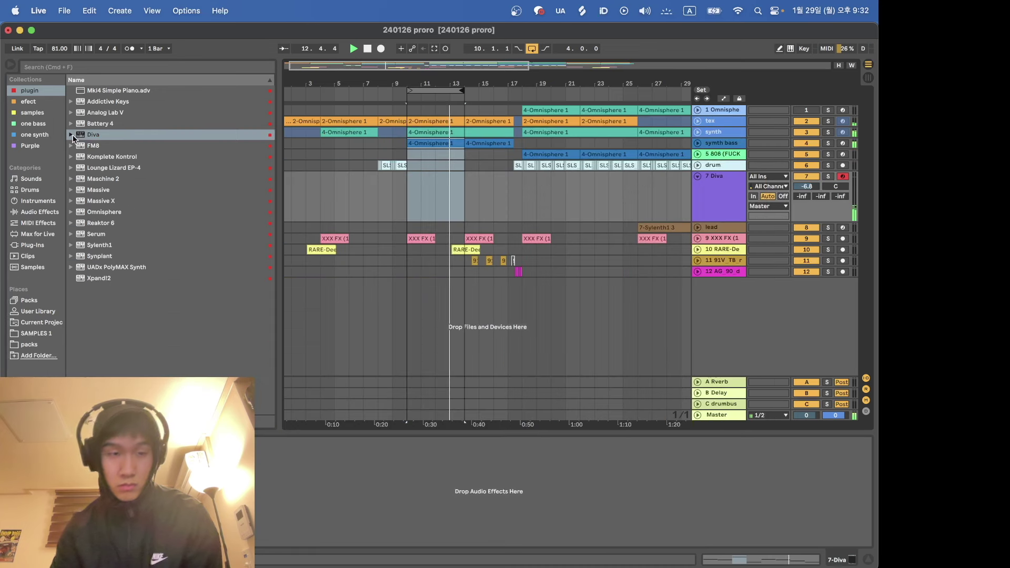
pyautogui.click(112, 191)
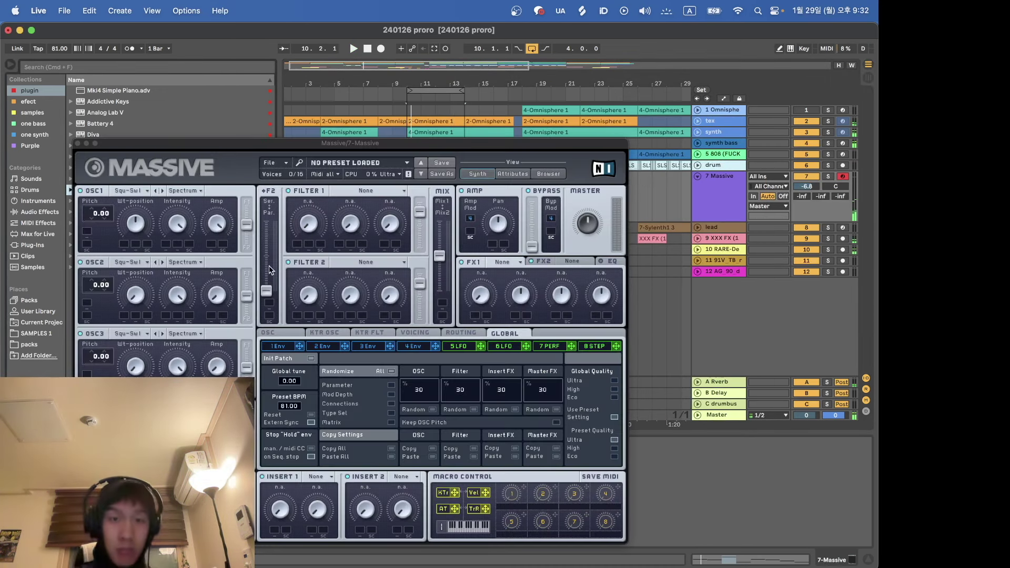
pyautogui.click(547, 174)
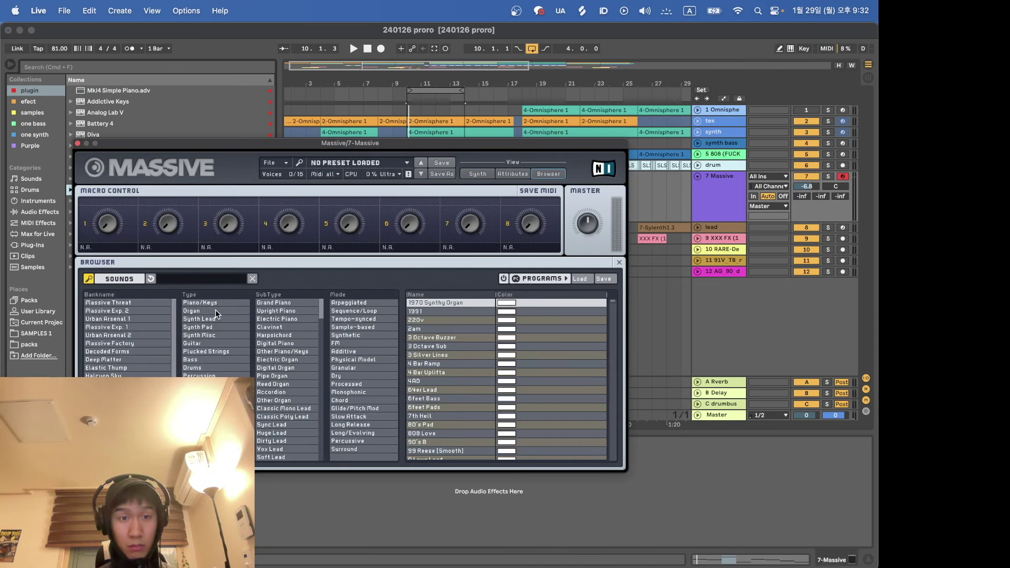
pyautogui.click(212, 334)
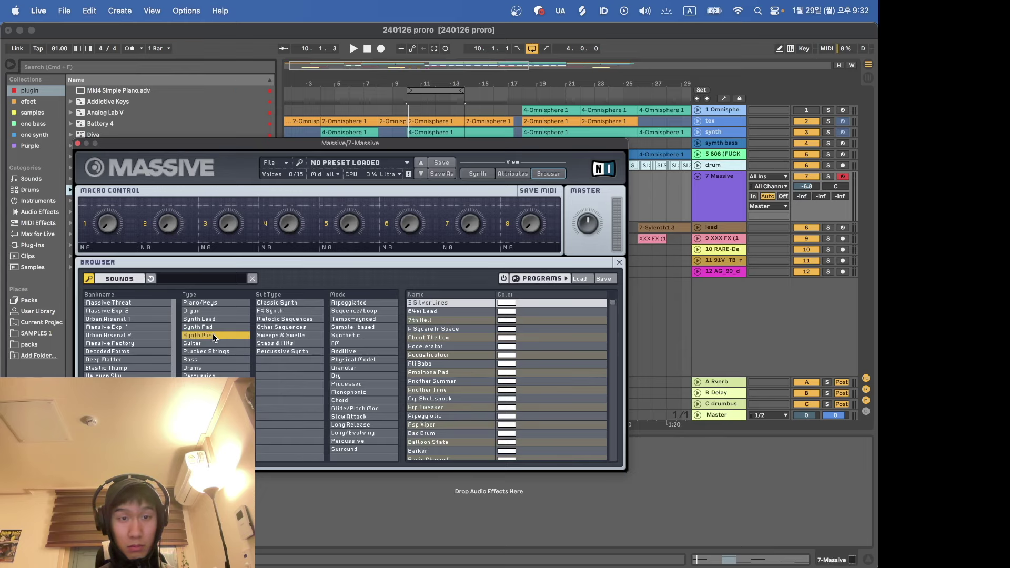
# Step: Audition Massive's Synth Misc presets from Asp Viper down the list to Bellfactory
pyautogui.click(447, 384)
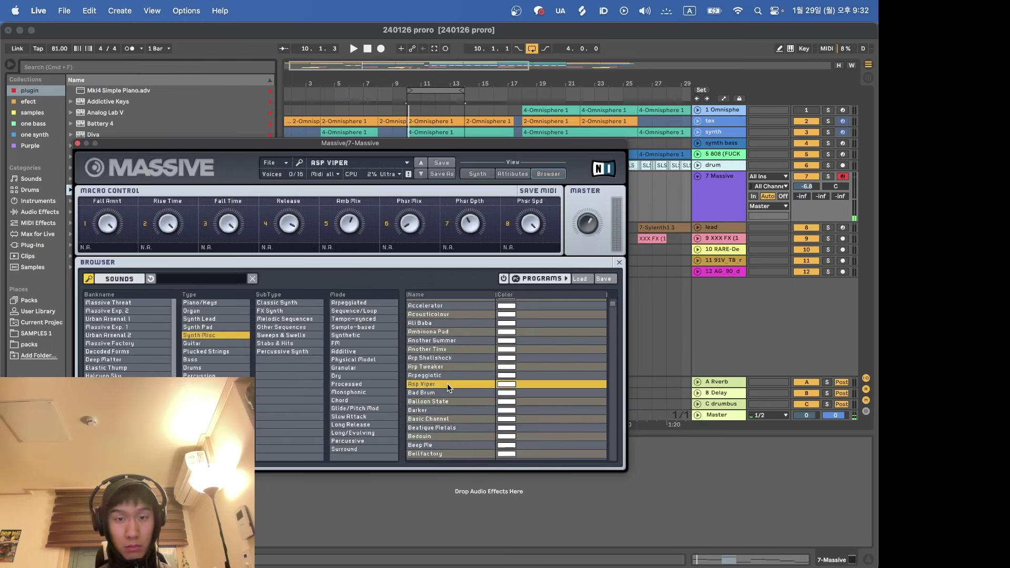
pyautogui.scroll(-1, 447, 384)
pyautogui.click(447, 384)
pyautogui.scroll(-1, 448, 384)
pyautogui.click(448, 384)
pyautogui.scroll(-1, 447, 384)
pyautogui.click(447, 383)
pyautogui.scroll(-2, 447, 383)
pyautogui.scroll(-1, 447, 384)
pyautogui.click(448, 384)
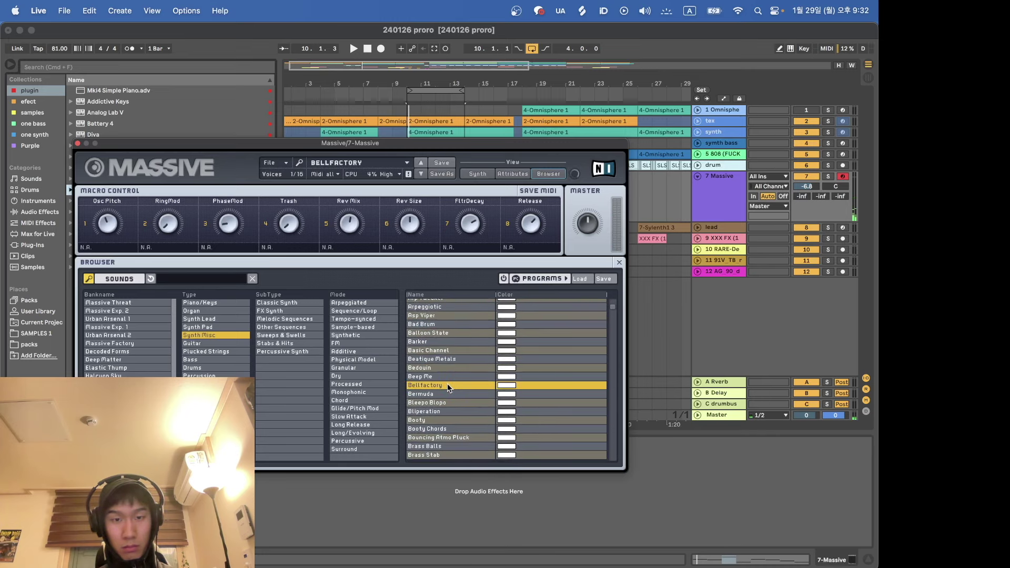
# Step: Audition Massive's Synth Misc presets from Beatique Metals down the list to Brinebeam
pyautogui.click(441, 359)
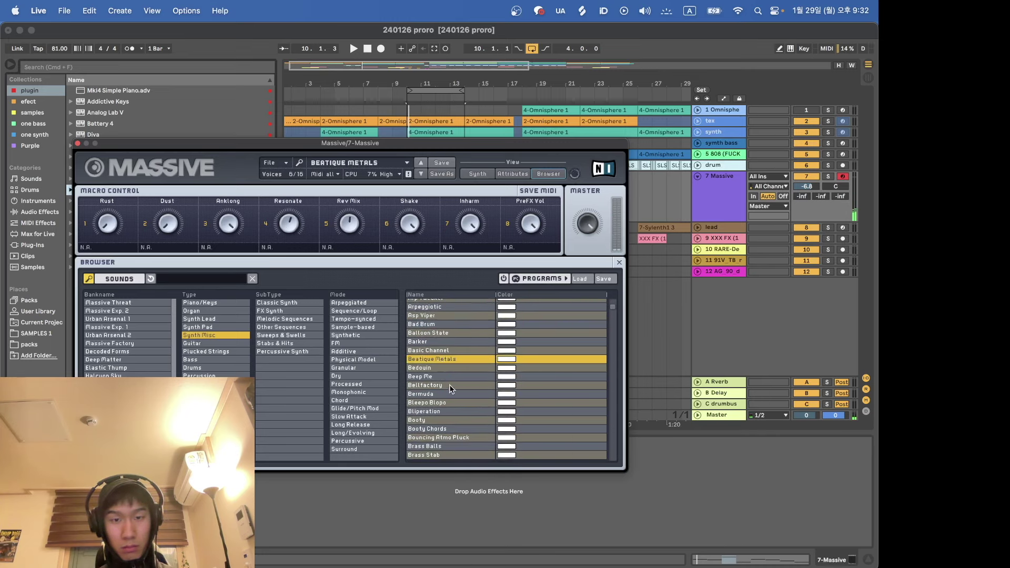
pyautogui.click(447, 377)
pyautogui.scroll(-1, 447, 377)
pyautogui.click(447, 377)
pyautogui.scroll(-2, 447, 377)
pyautogui.click(447, 377)
pyautogui.scroll(-2, 447, 376)
pyautogui.click(447, 377)
pyautogui.scroll(-2, 447, 376)
pyautogui.click(446, 377)
pyautogui.scroll(-2, 447, 376)
pyautogui.click(447, 377)
pyautogui.scroll(-1, 447, 377)
pyautogui.click(447, 376)
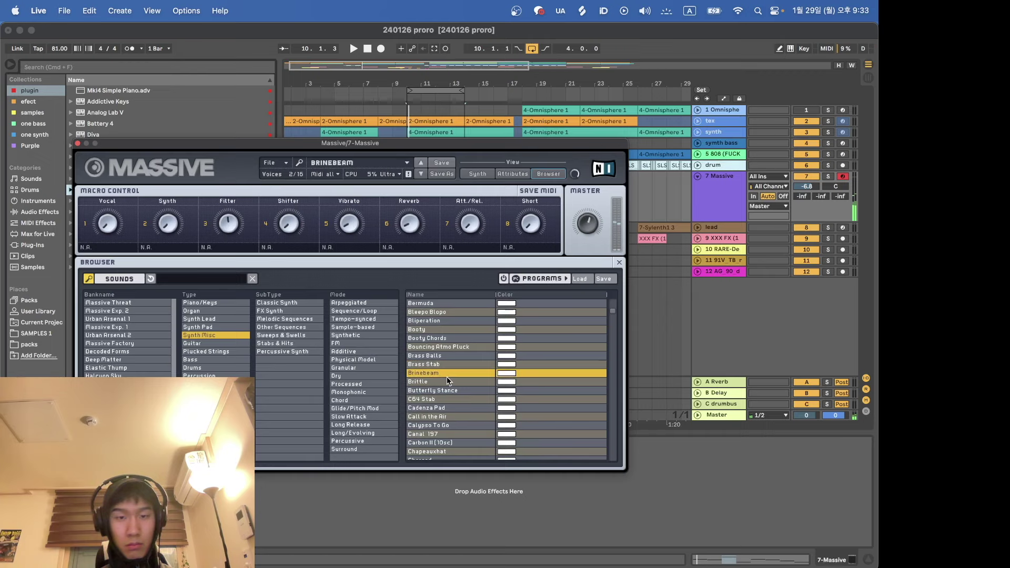
# Step: Set the Massive track's volume to -10.3 and play the looped section from bar 10
pyautogui.click(826, 189)
pyautogui.press('space')
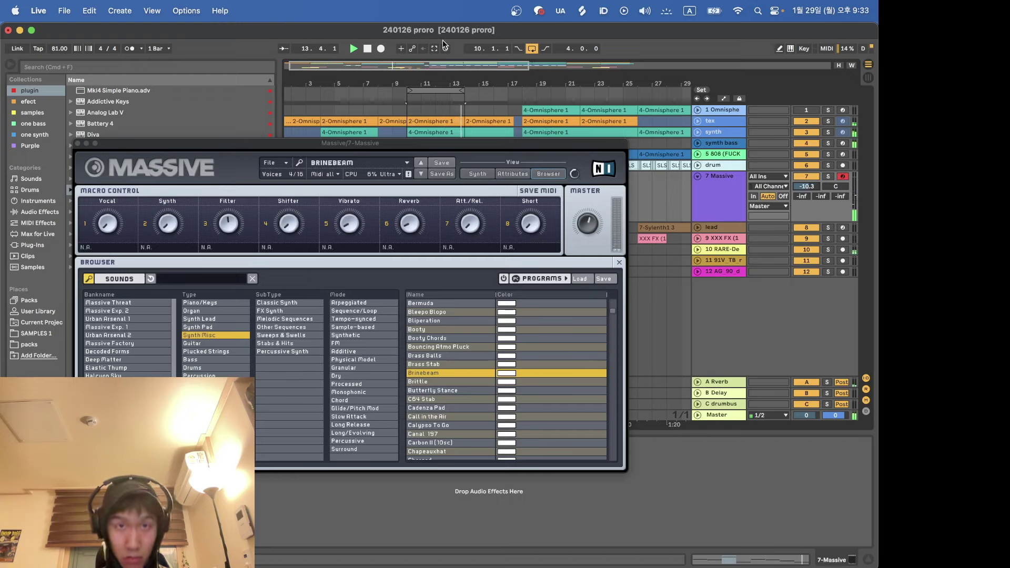
# Step: Open the Massive track's MIDI clip at bar 10 and quantize all of its notes
pyautogui.click(77, 143)
pyautogui.doubleClick(422, 176)
pyautogui.click(230, 368)
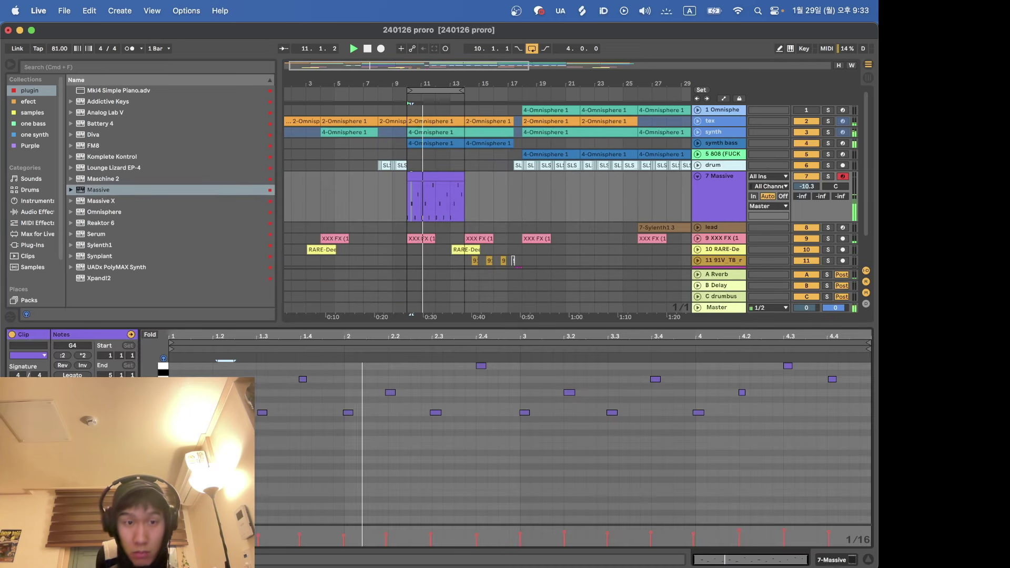
pyautogui.press('super+a')
pyautogui.press('super+u')
pyautogui.click(356, 431)
pyautogui.click(349, 413)
pyautogui.press('super+c')
pyautogui.press('super+a')
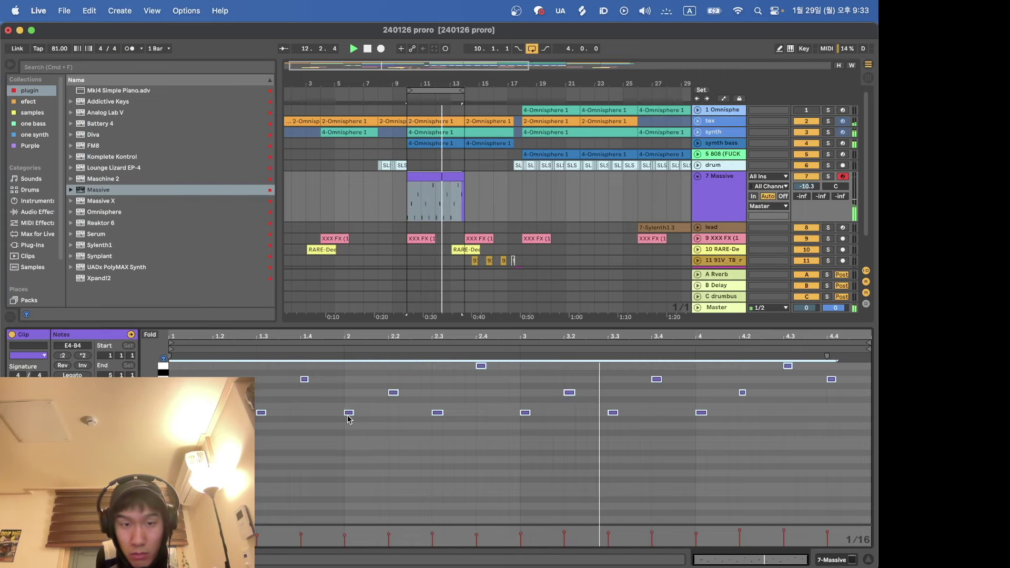
pyautogui.hotkey('shift', 'Tab')
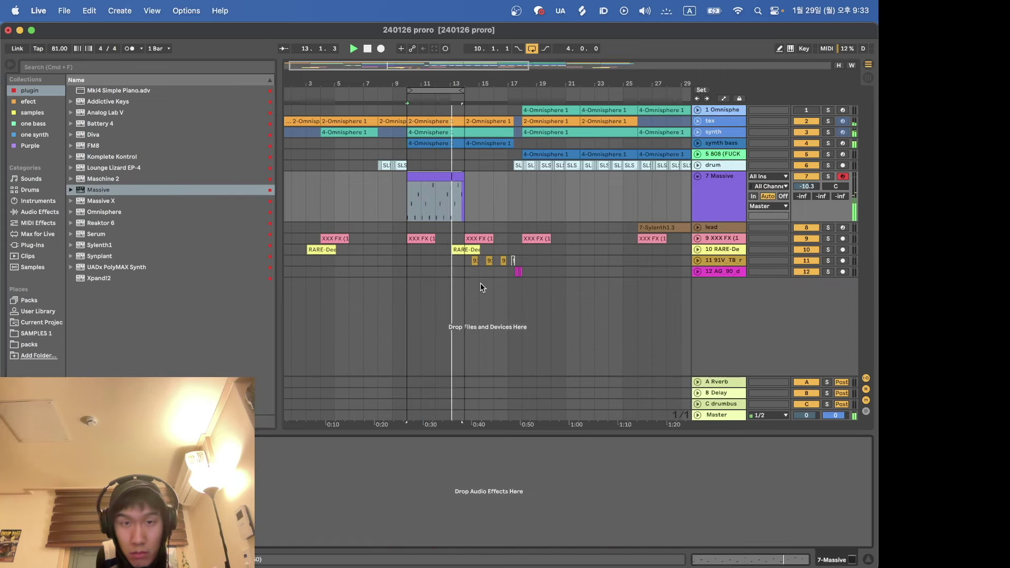
# Step: Reopen the Massive clip and examine the timing of its first-bar notes up close
pyautogui.click(445, 186)
pyautogui.doubleClick(445, 181)
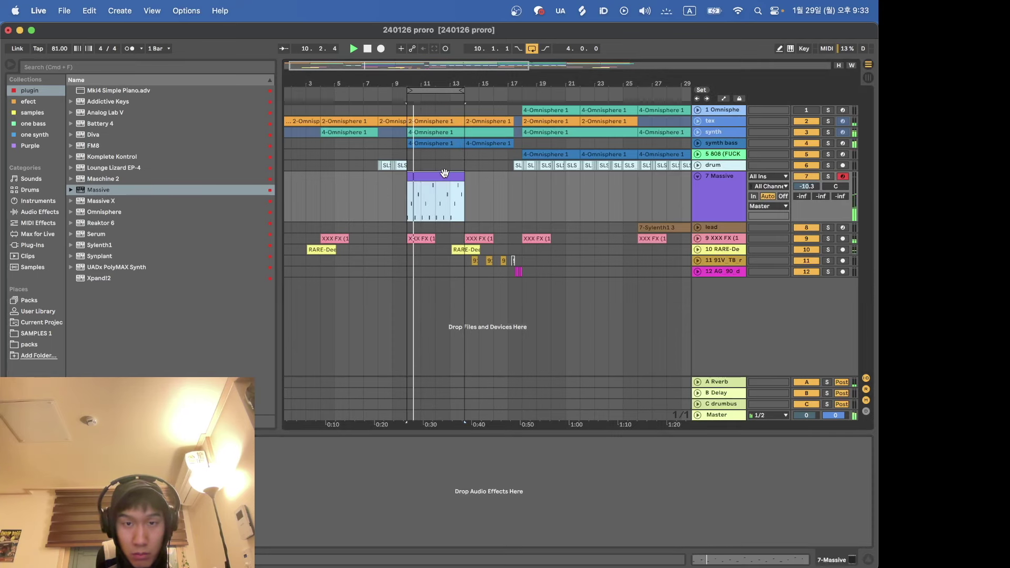
pyautogui.hscroll(-5, 375, 425)
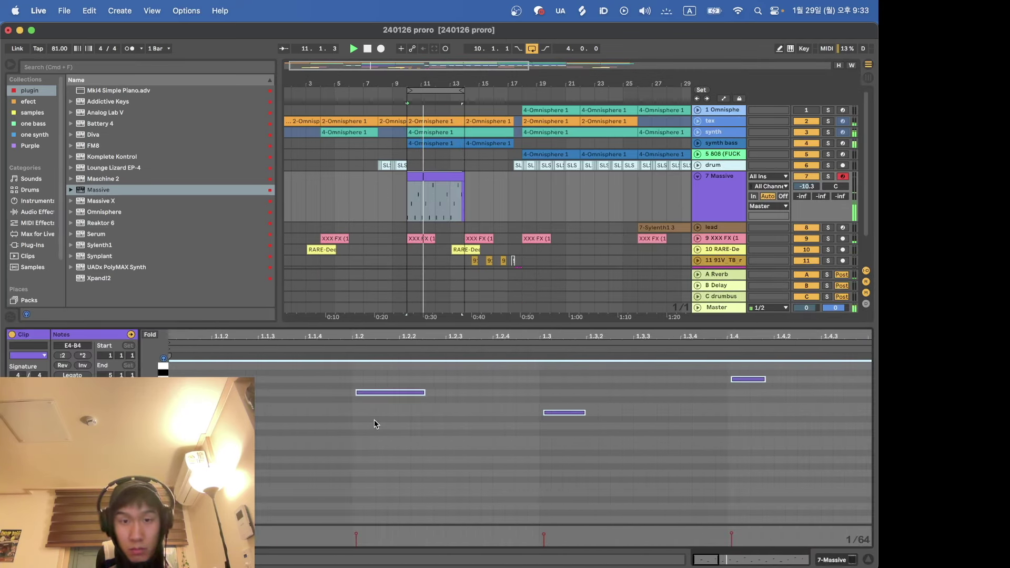
pyautogui.hotkey('shift', 'Tab')
# Step: Filter Massive's presets by Synth Lead and audition sounds from Analogica to Artcore, briefly soloing the track
pyautogui.press('super+alt+p')
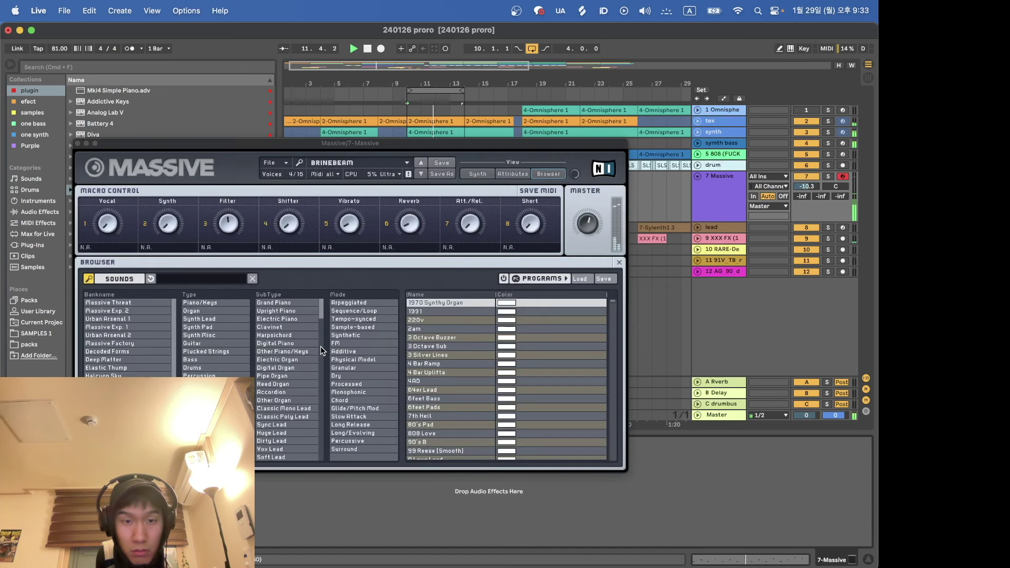
pyautogui.click(214, 319)
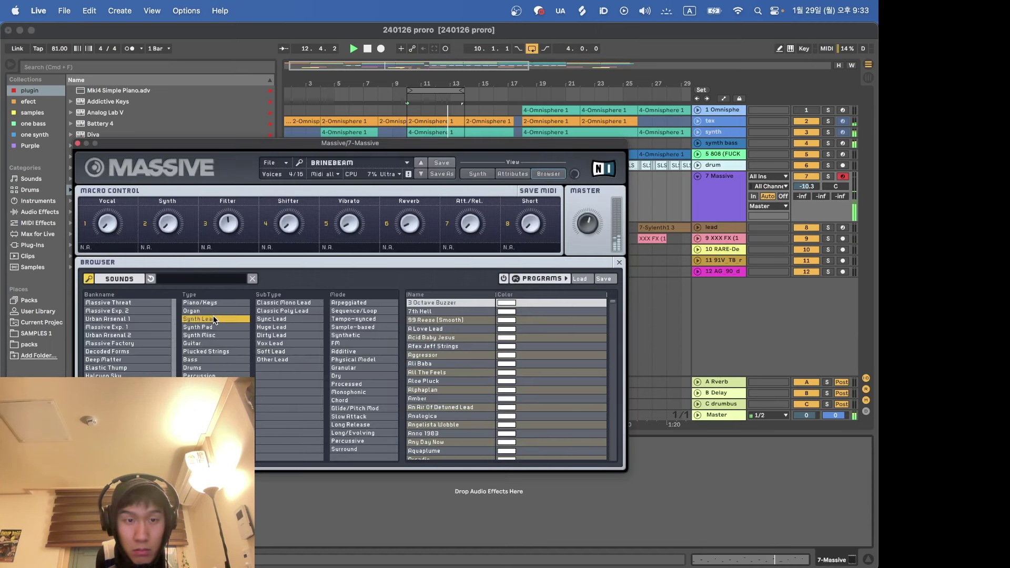
pyautogui.scroll(-1, 448, 391)
pyautogui.click(447, 392)
pyautogui.scroll(-3, 447, 391)
pyautogui.click(447, 390)
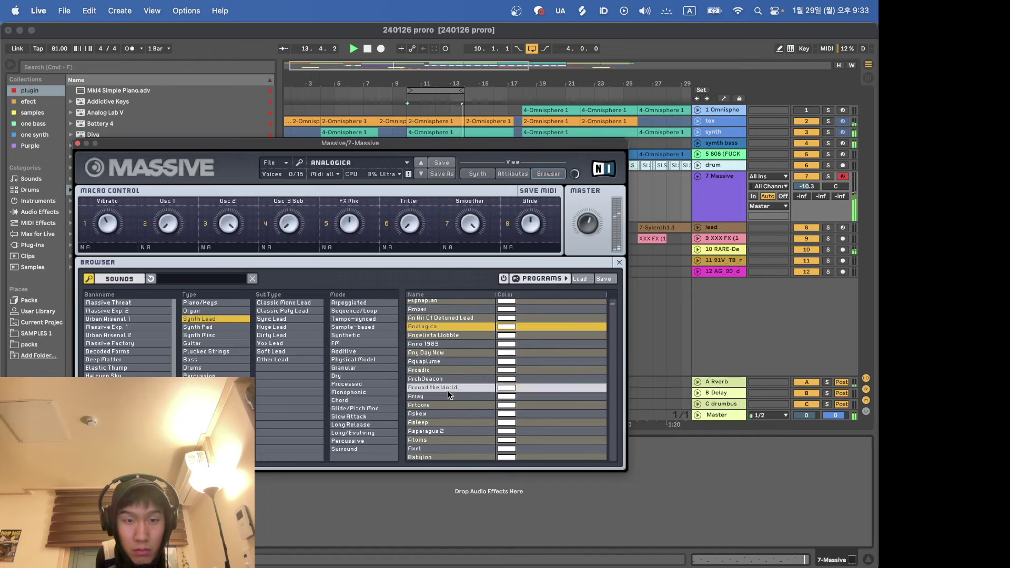
pyautogui.scroll(-1, 447, 391)
pyautogui.click(448, 391)
pyautogui.scroll(-2, 447, 391)
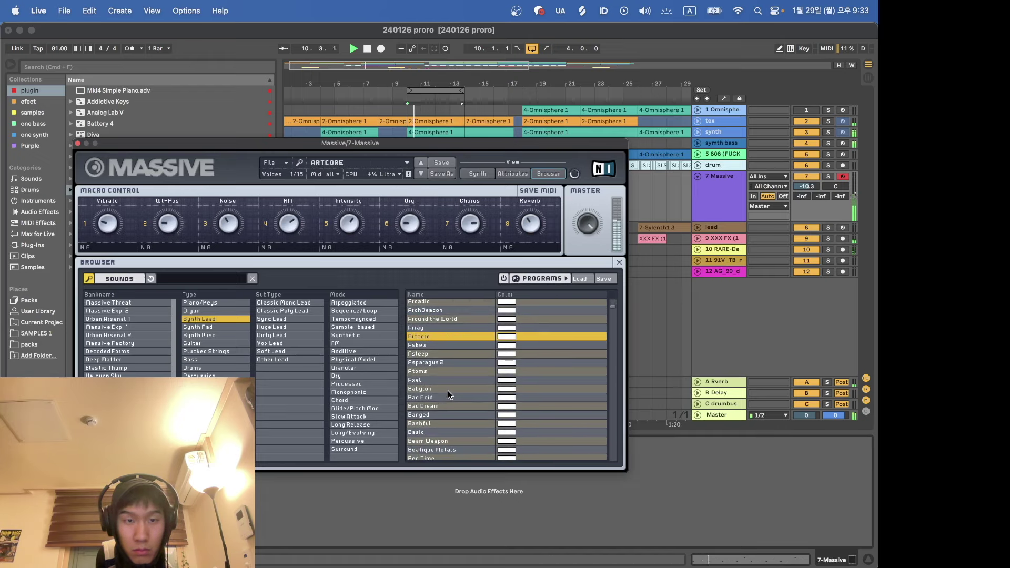
pyautogui.click(828, 177)
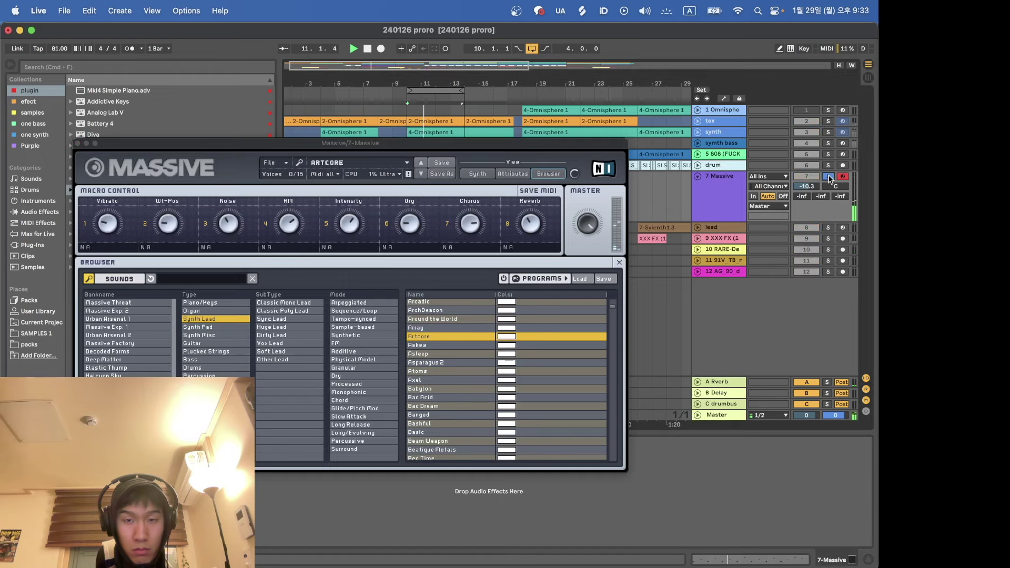
pyautogui.click(829, 177)
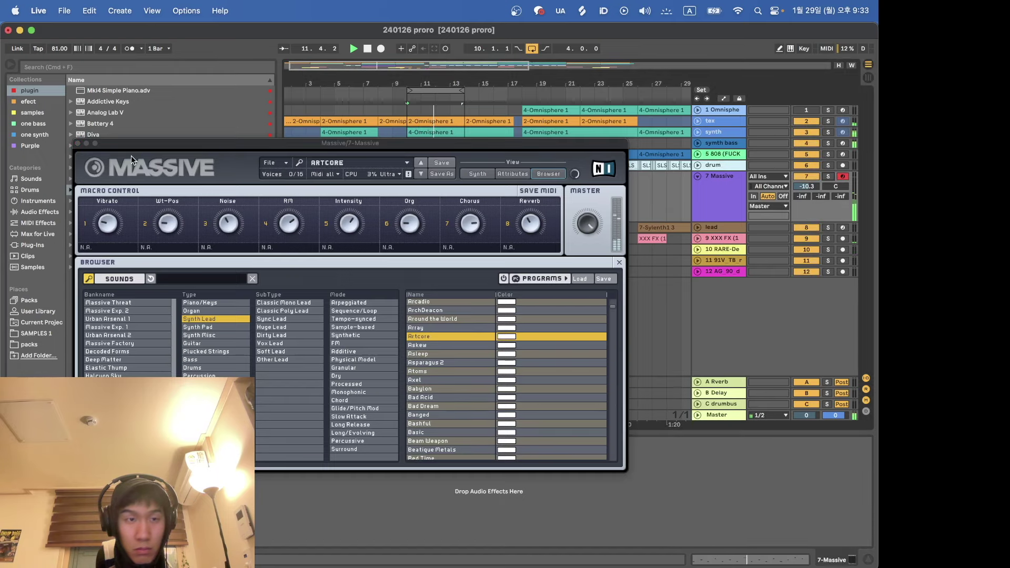
# Step: Duplicate the Massive clip directly after itself and extend the loop to eight bars from bar 10
pyautogui.press('super+alt+p')
pyautogui.doubleClick(429, 175)
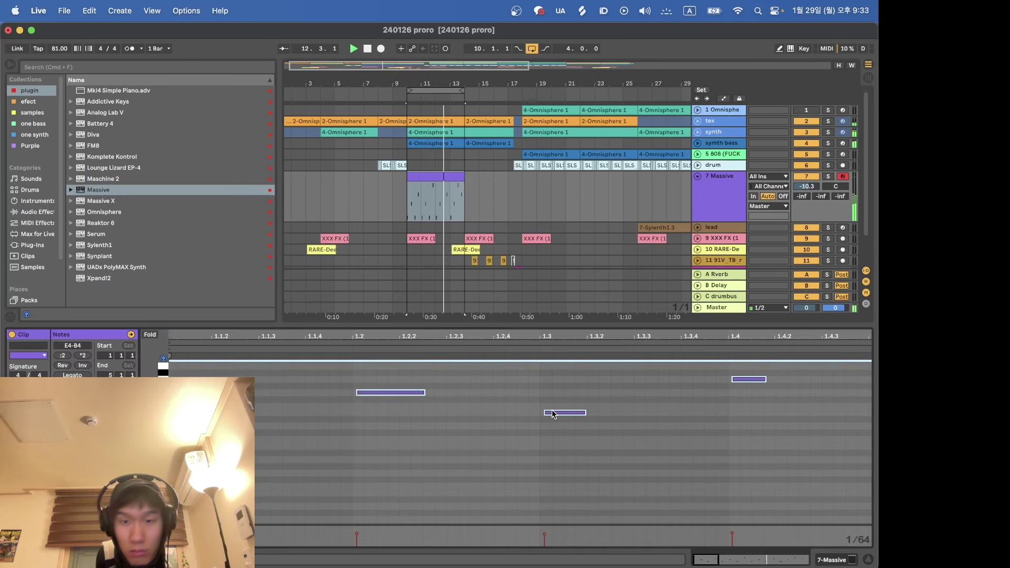
pyautogui.scroll(-5, 550, 413)
pyautogui.click(553, 414)
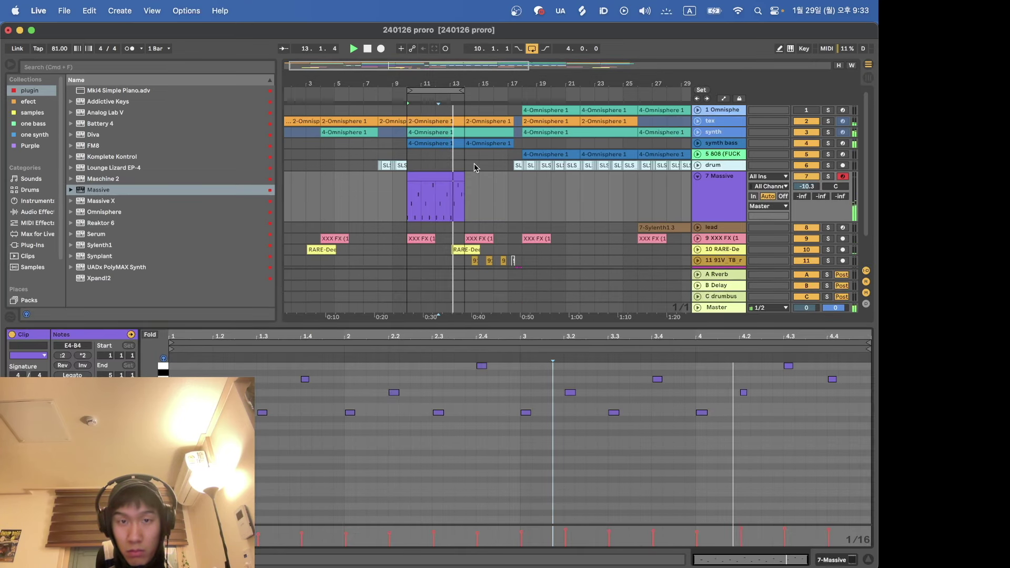
pyautogui.click(453, 175)
pyautogui.press('super+d')
pyautogui.moveTo(463, 91); pyautogui.dragTo(516, 91)
# Step: Shorten the duplicated Massive clip to end at bar 17 and join it with the original into one clip
pyautogui.moveTo(521, 176); pyautogui.dragTo(507, 176)
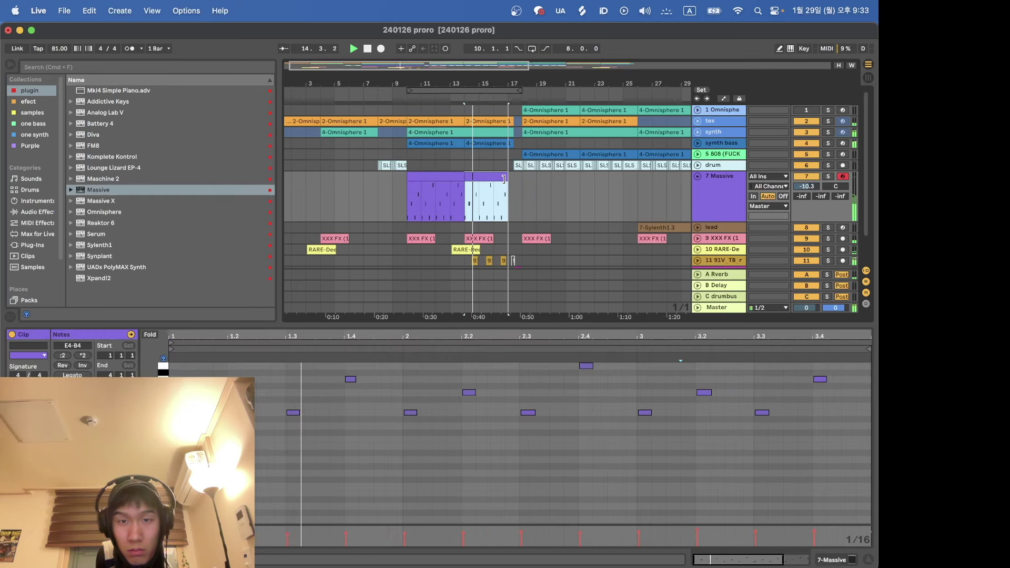
pyautogui.keyDown('shift'); pyautogui.click(443, 179); pyautogui.keyUp('shift')
pyautogui.click(442, 178)
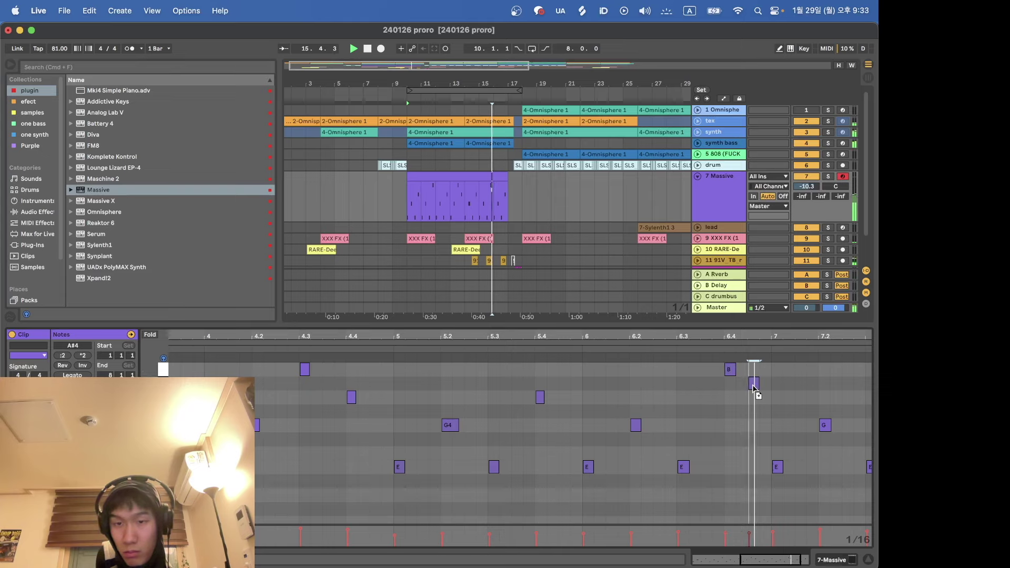
# Step: Add a short extra note just after the B at the end of bar 6 in the joined Massive clip
pyautogui.doubleClick(762, 397)
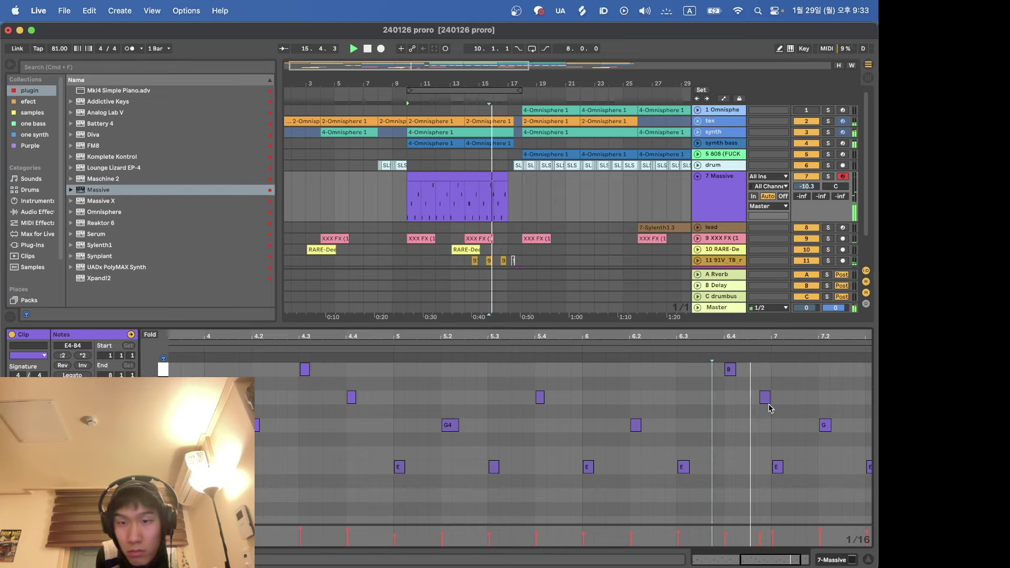
pyautogui.press('Left')
pyautogui.click(716, 393)
pyautogui.press('space')
pyautogui.press('space')
pyautogui.scroll(5, 715, 393)
pyautogui.hscroll(2, 716, 392)
pyautogui.moveTo(736, 396); pyautogui.dragTo(794, 431)
pyautogui.hotkey('shift', 'Tab')
pyautogui.click(462, 178)
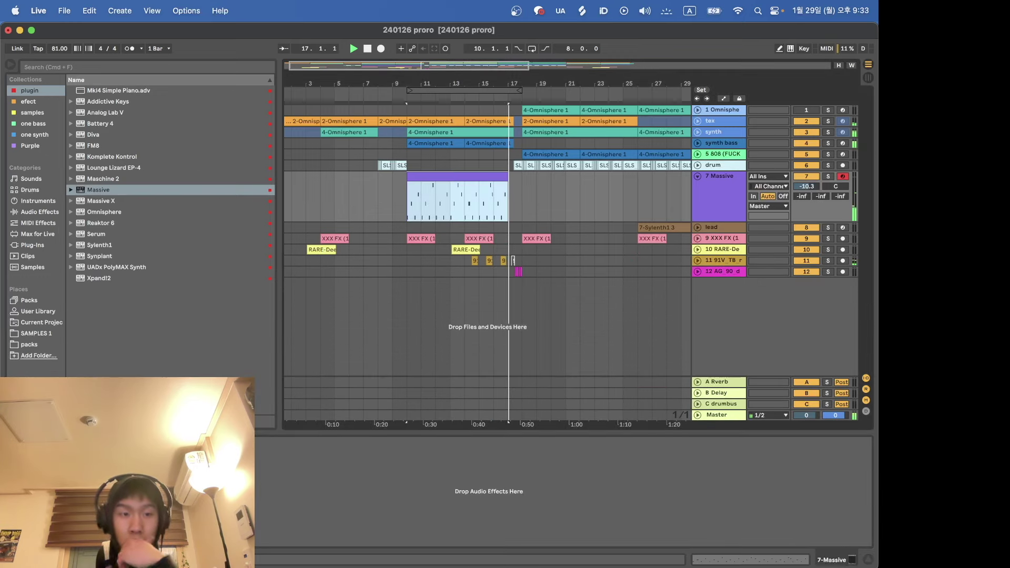
# Step: Replace Massive with Massive X on the MIDI track and filter its presets by Plucked Strings
pyautogui.click(115, 201)
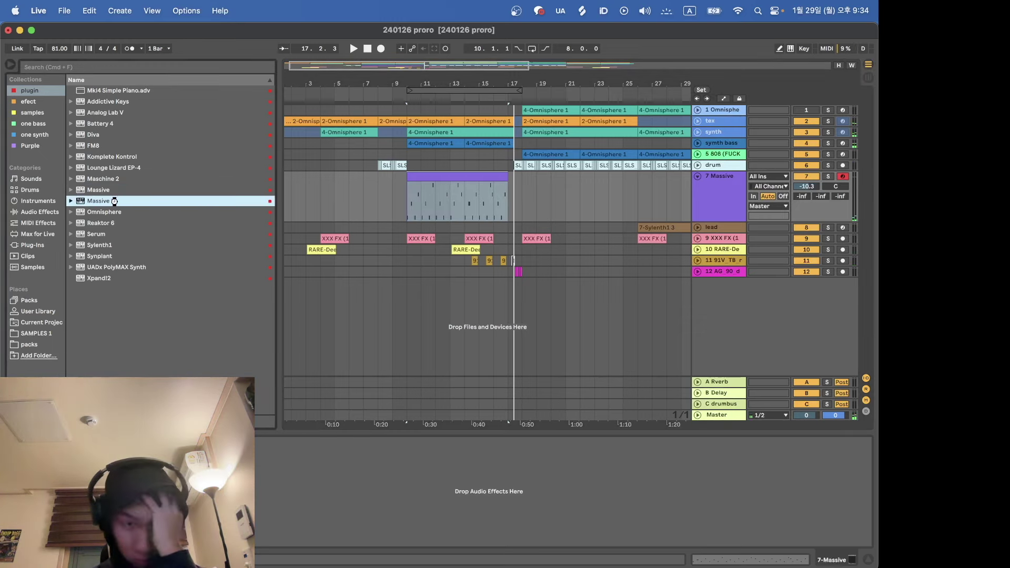
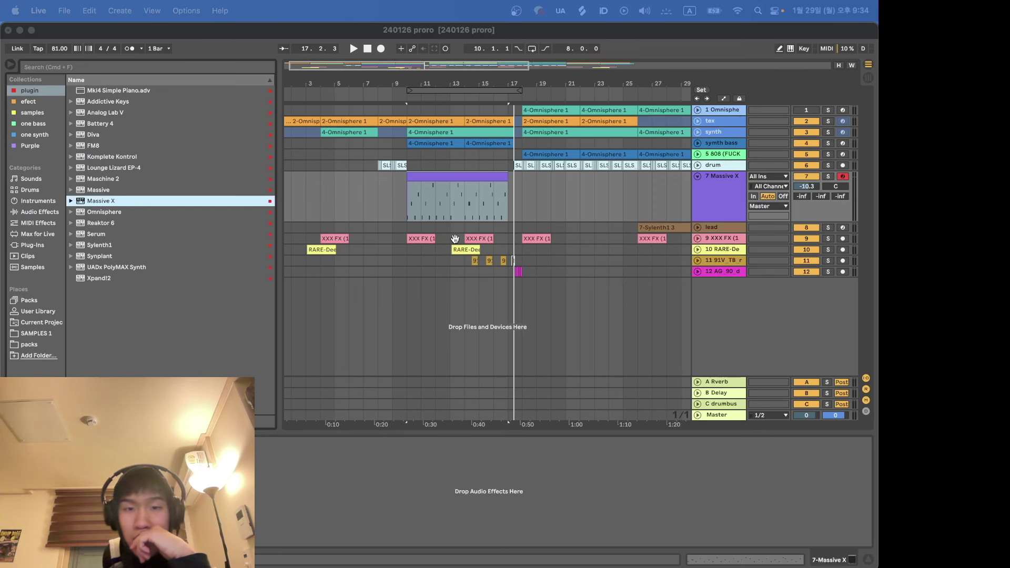
pyautogui.click(406, 205)
pyautogui.click(413, 162)
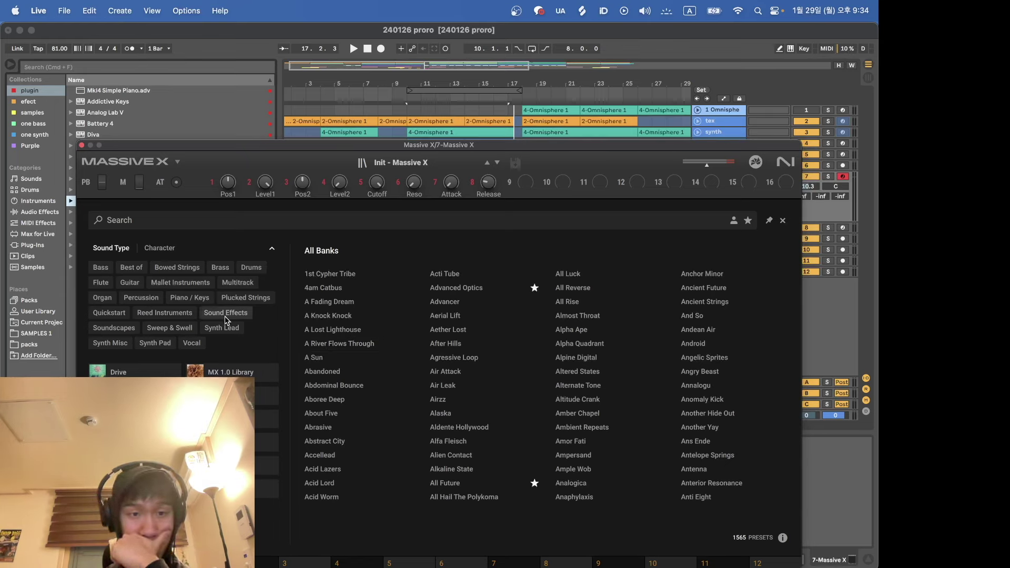
pyautogui.click(245, 297)
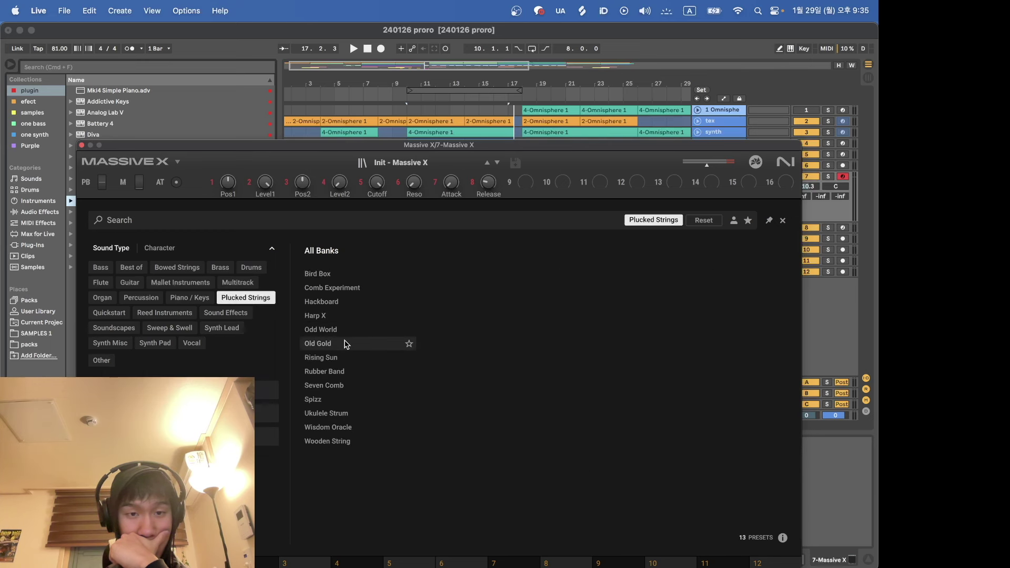
# Step: Play the section and audition Massive X's Plucked Strings presets from Old Gold through Wooden String
pyautogui.doubleClick(343, 343)
pyautogui.press('space')
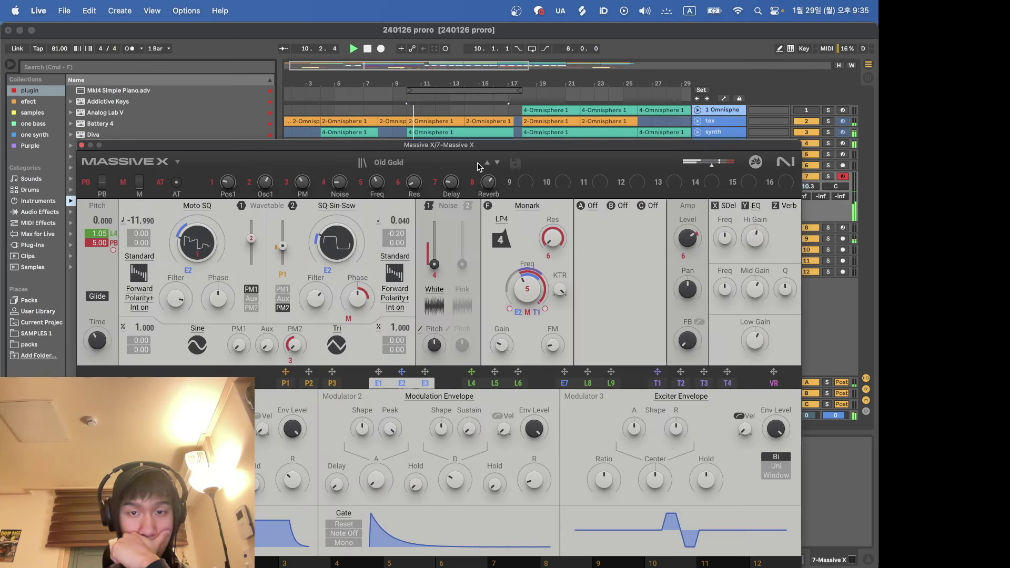
pyautogui.click(497, 163)
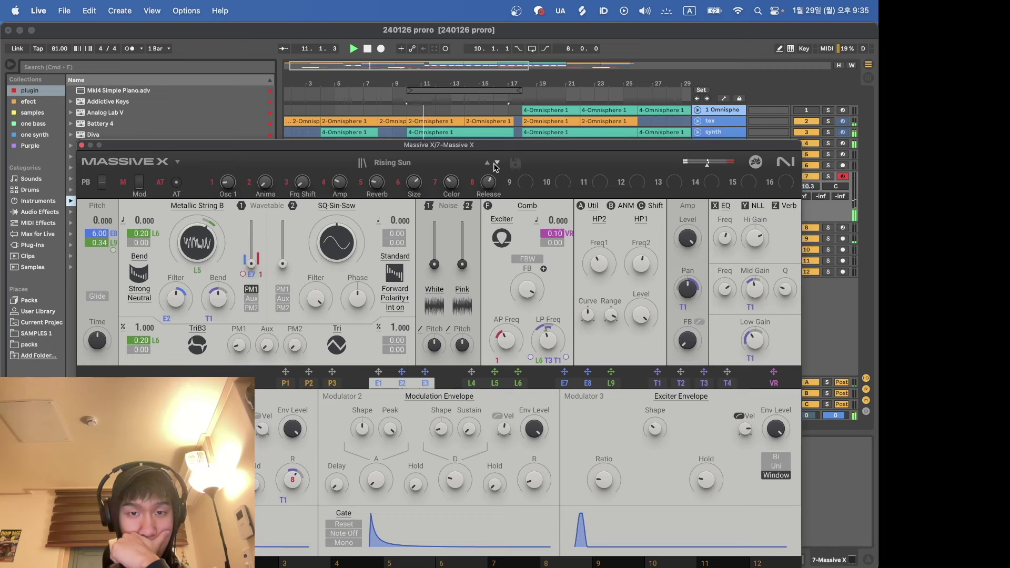
pyautogui.click(496, 163)
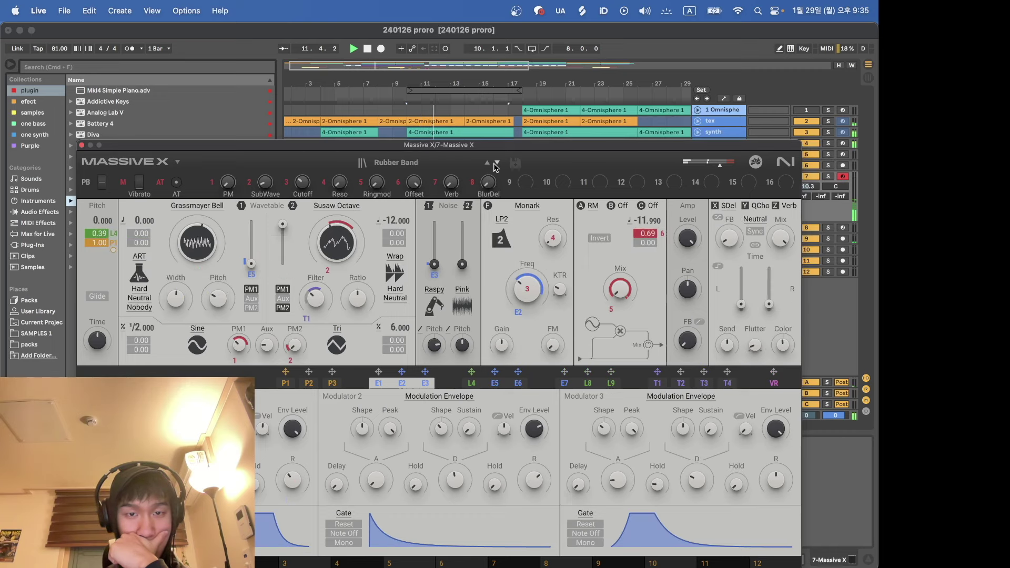
pyautogui.click(496, 163)
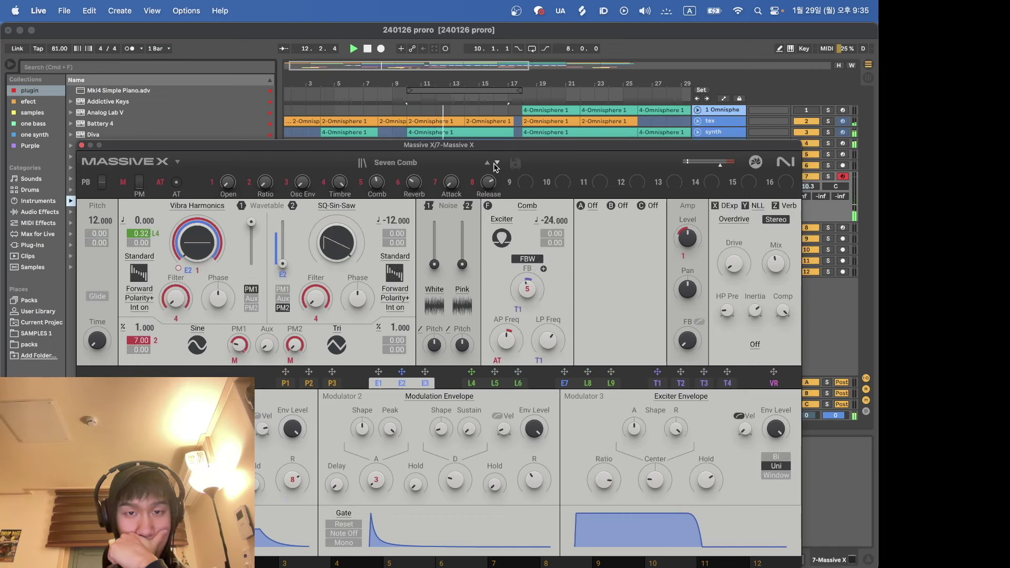
pyautogui.click(496, 163)
pyautogui.click(497, 164)
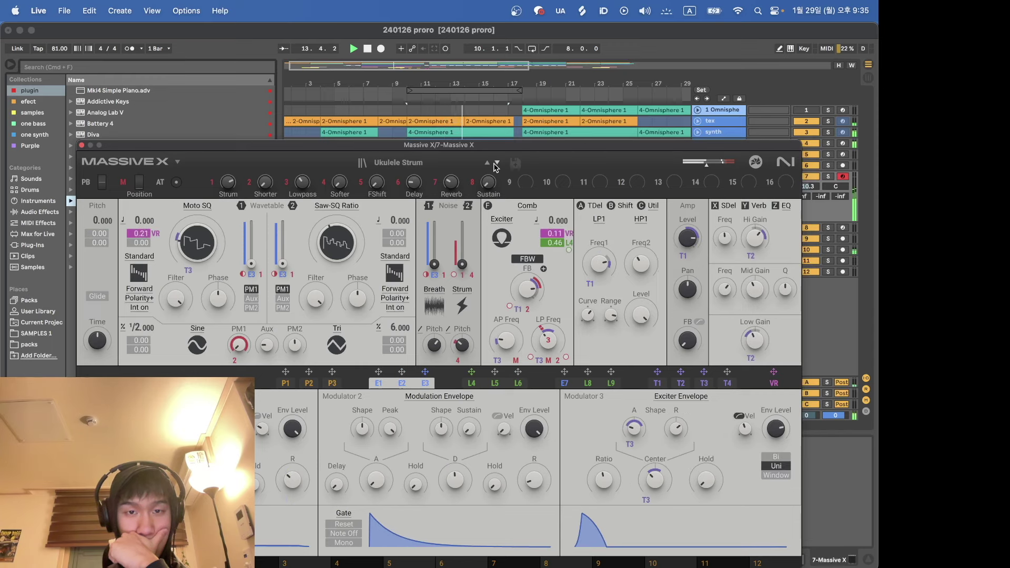
pyautogui.click(497, 164)
pyautogui.click(496, 163)
# Step: Audition the Bird Box and Comb Experiment presets and raise the Massive X track's volume to 0
pyautogui.click(400, 163)
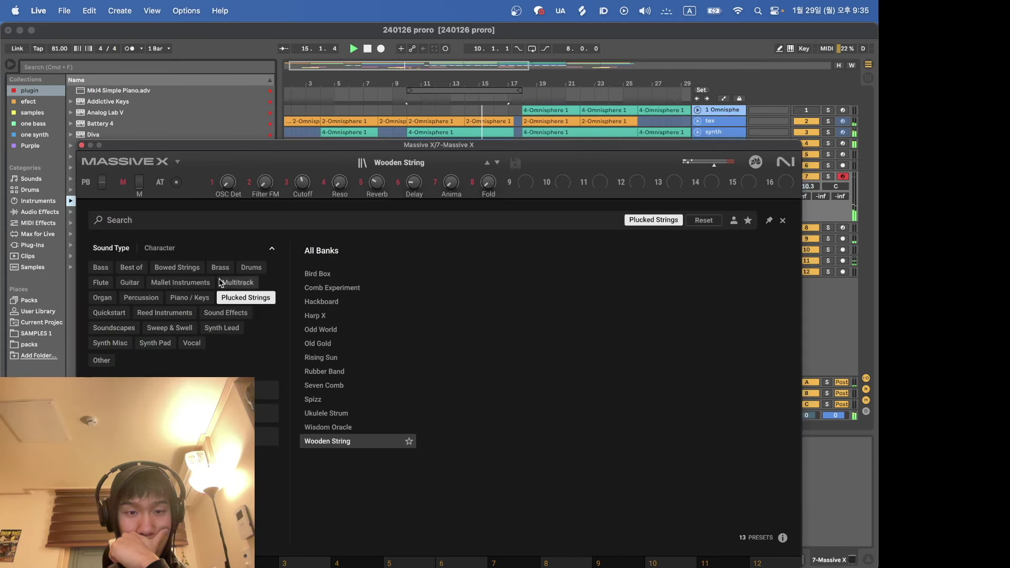
pyautogui.click(338, 274)
pyautogui.doubleClick(338, 275)
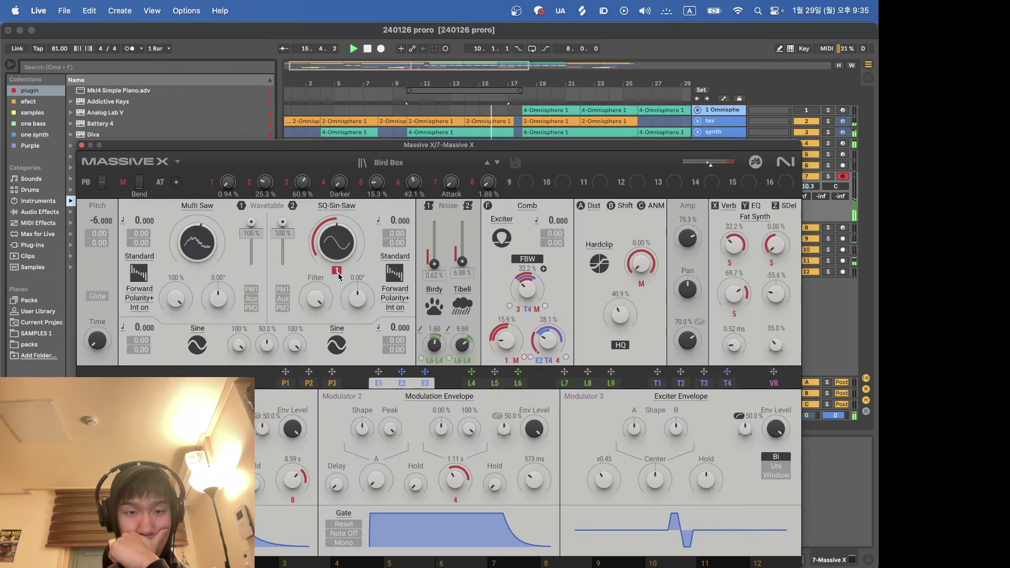
pyautogui.click(828, 180)
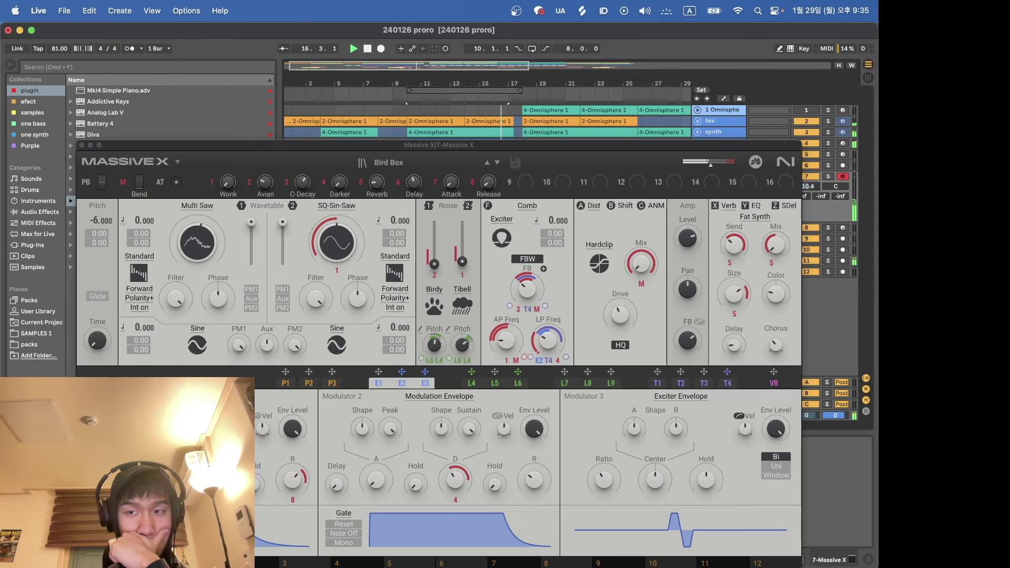
pyautogui.click(498, 162)
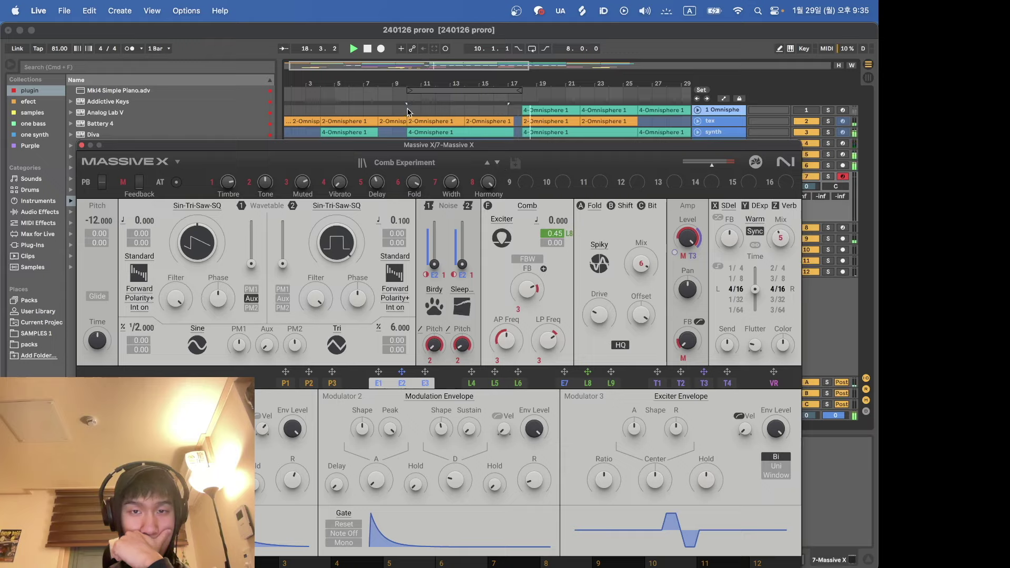
# Step: Turn looping back on over four bars from bar 10 and advance to the preset after Comb Experiment
pyautogui.click(535, 49)
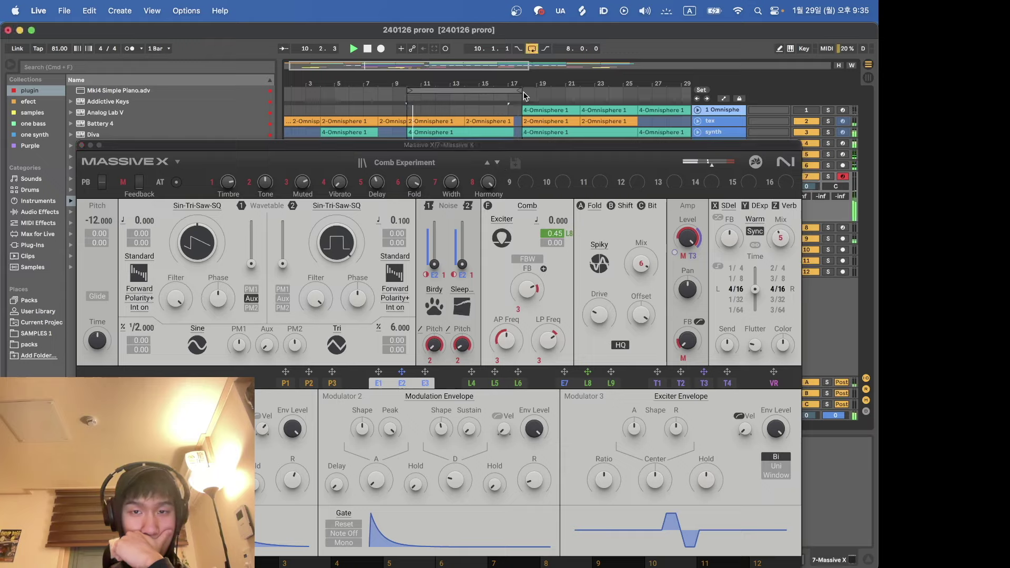
pyautogui.moveTo(523, 91); pyautogui.dragTo(464, 91)
pyautogui.click(498, 163)
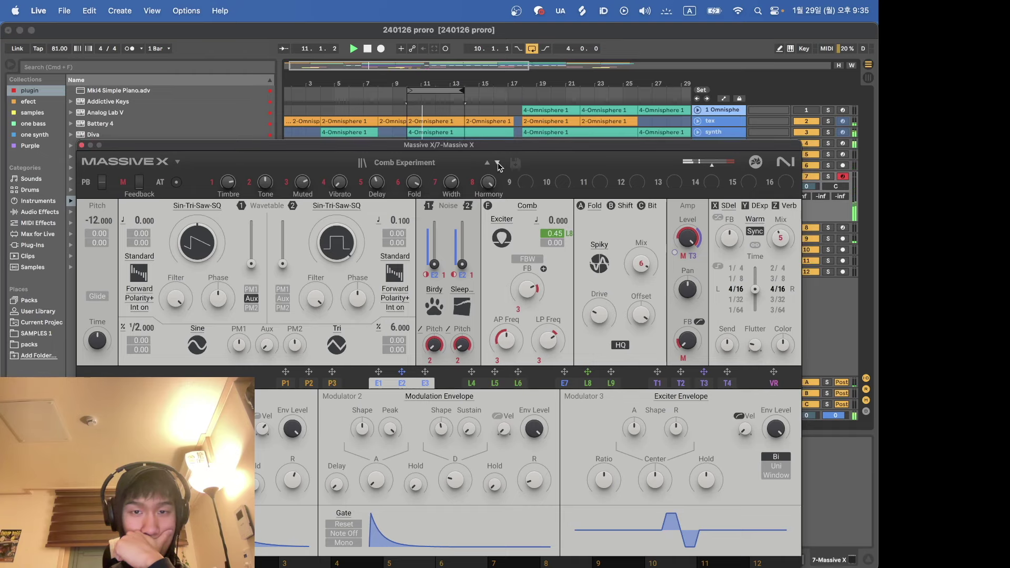
# Step: Filter Massive X's presets by Synth Misc instead of Plucked Strings and load Aboree Deep
pyautogui.click(393, 162)
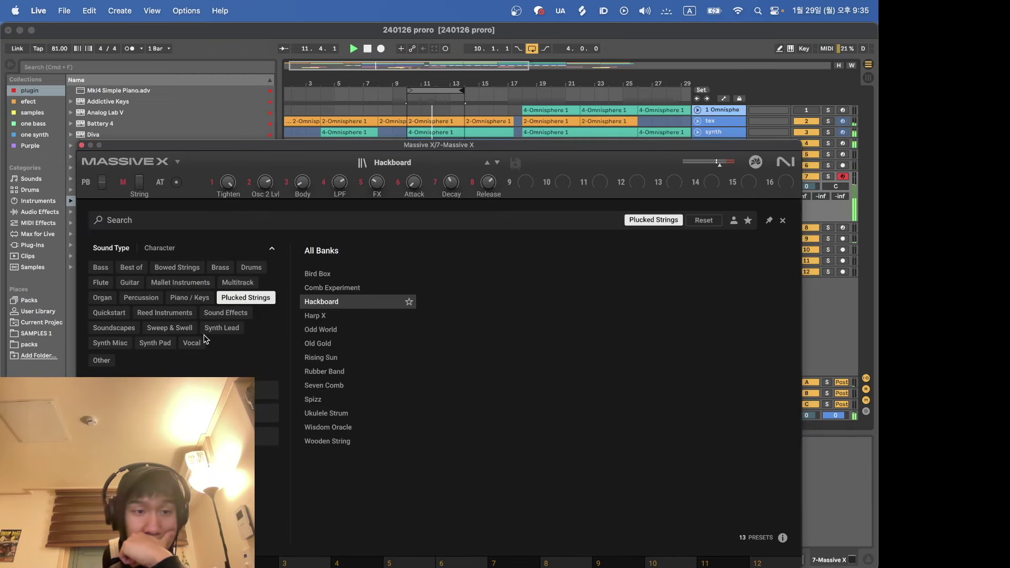
pyautogui.click(132, 329)
pyautogui.click(123, 341)
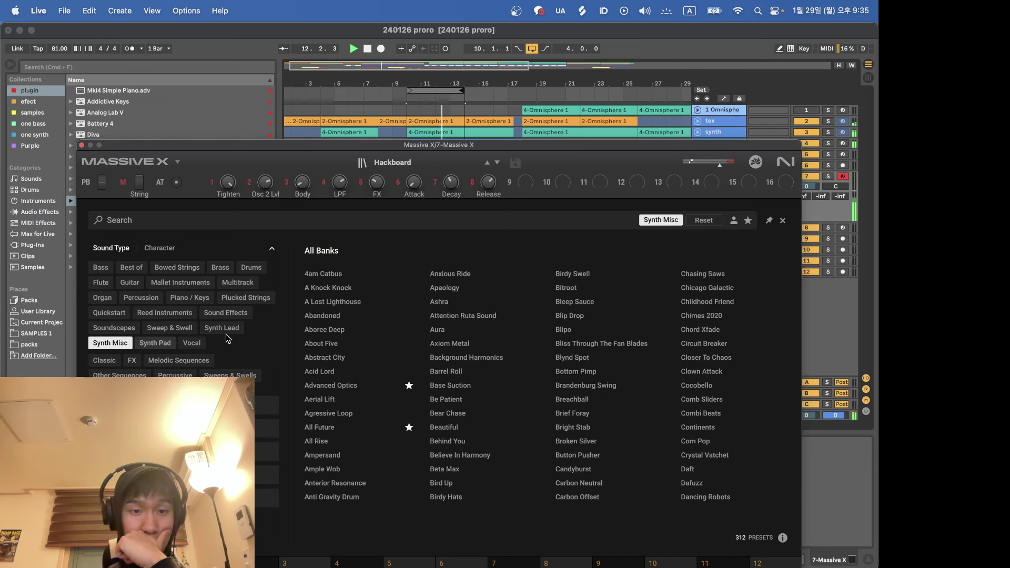
pyautogui.click(308, 330)
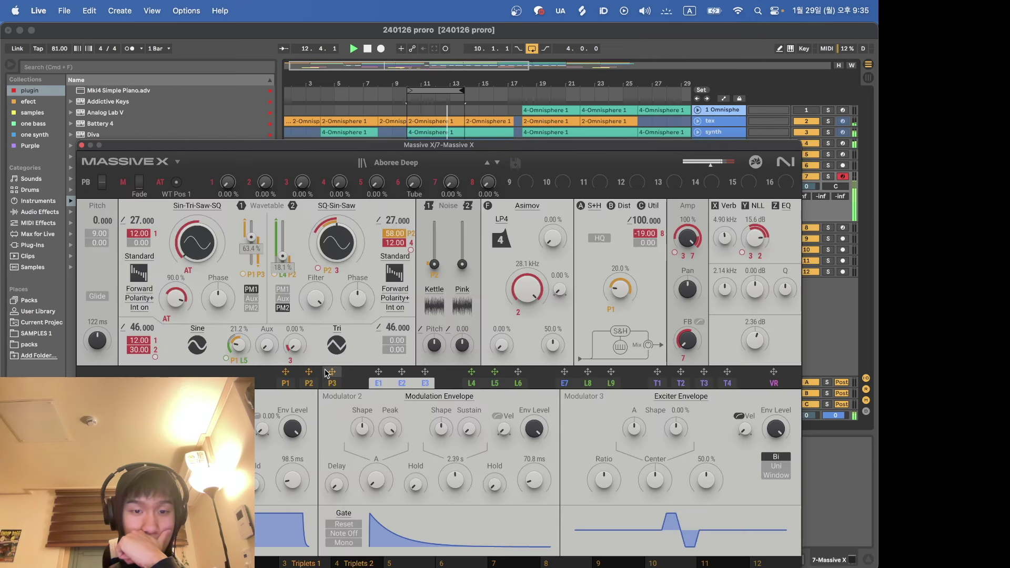
# Step: Audition Massive X's Synth Misc presets from Abstract City through Aerial Lift and All Rise to Ampersand
pyautogui.click(498, 163)
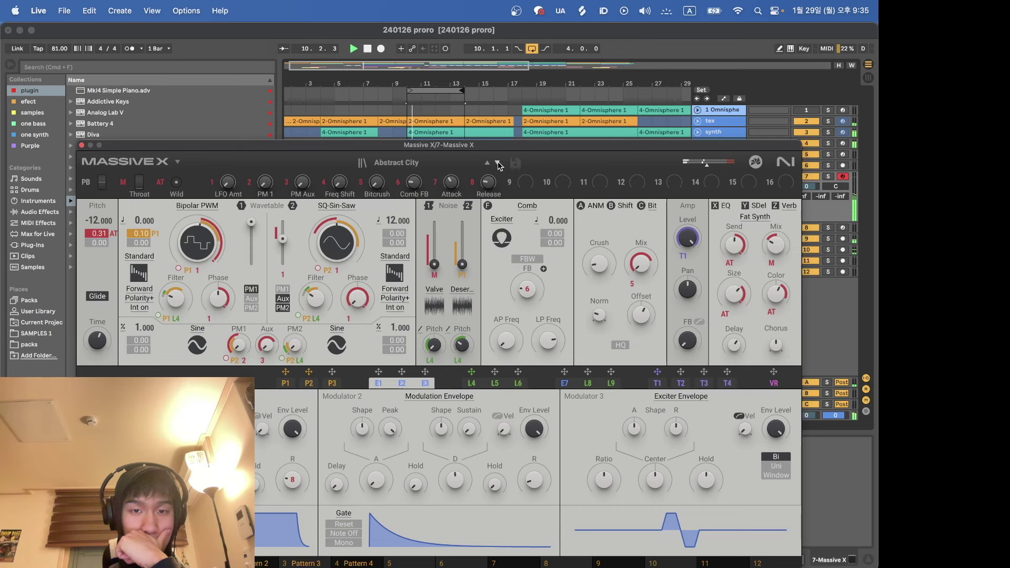
pyautogui.click(497, 163)
pyautogui.click(497, 163)
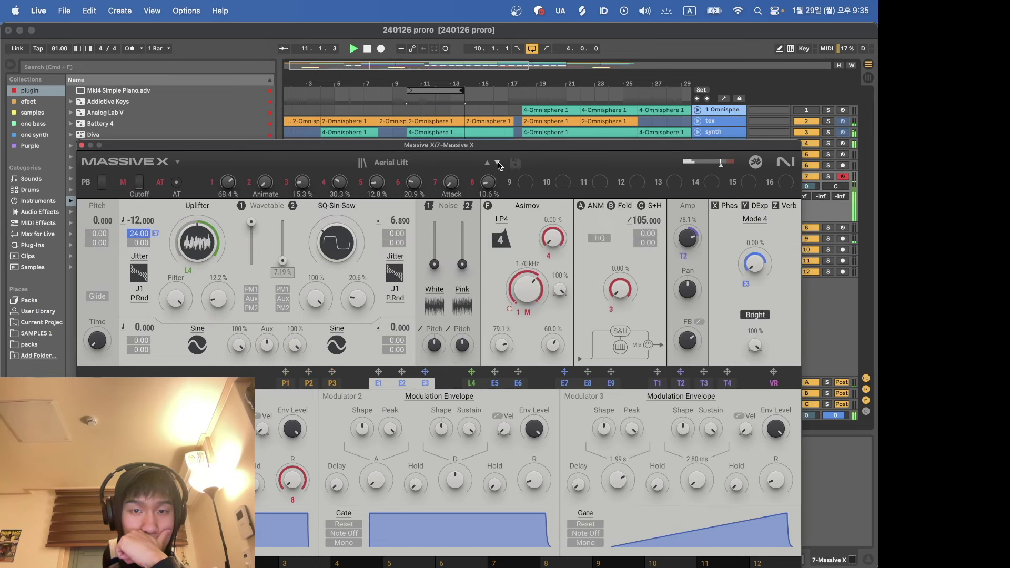
pyautogui.click(498, 163)
pyautogui.click(497, 163)
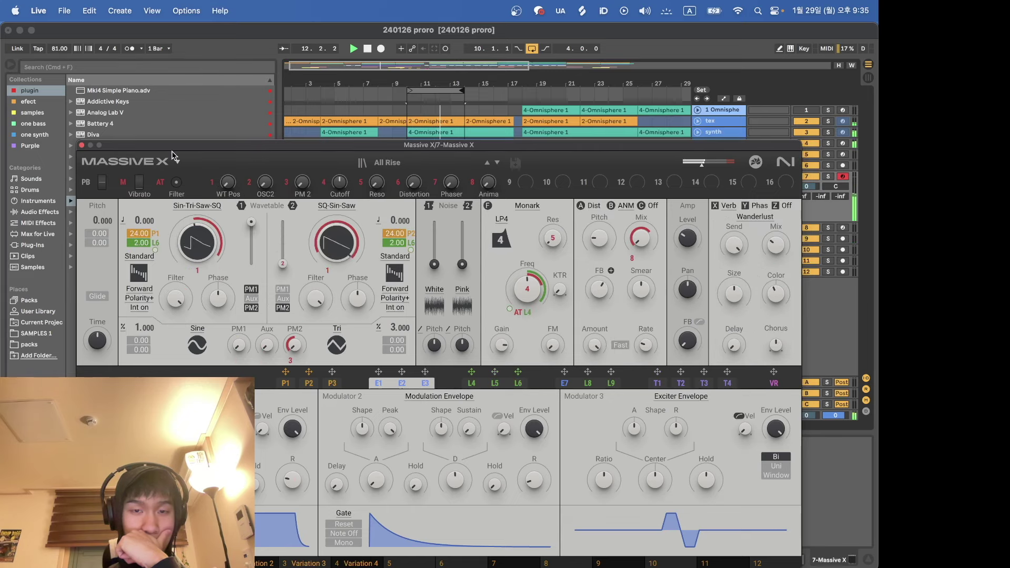
pyautogui.click(497, 164)
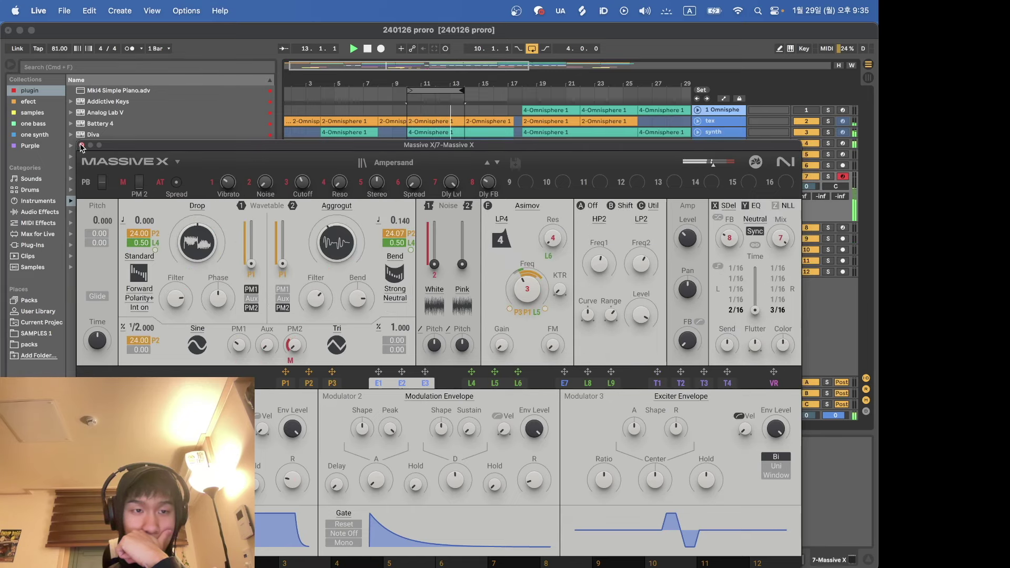
# Step: Replace Massive X with Omnisphere on the MIDI track and expand its full patch browser
pyautogui.click(82, 145)
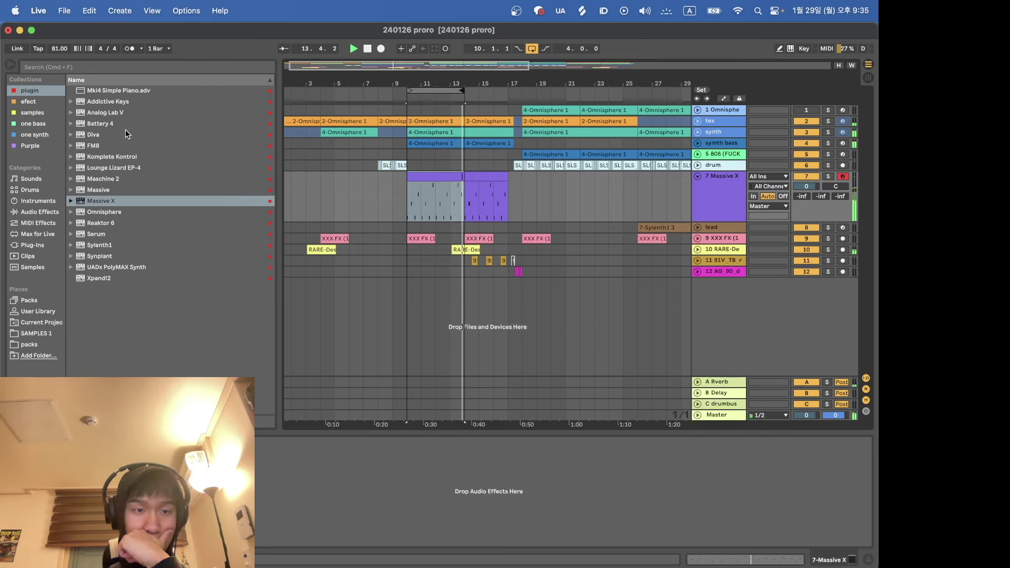
pyautogui.click(107, 215)
pyautogui.doubleClick(107, 213)
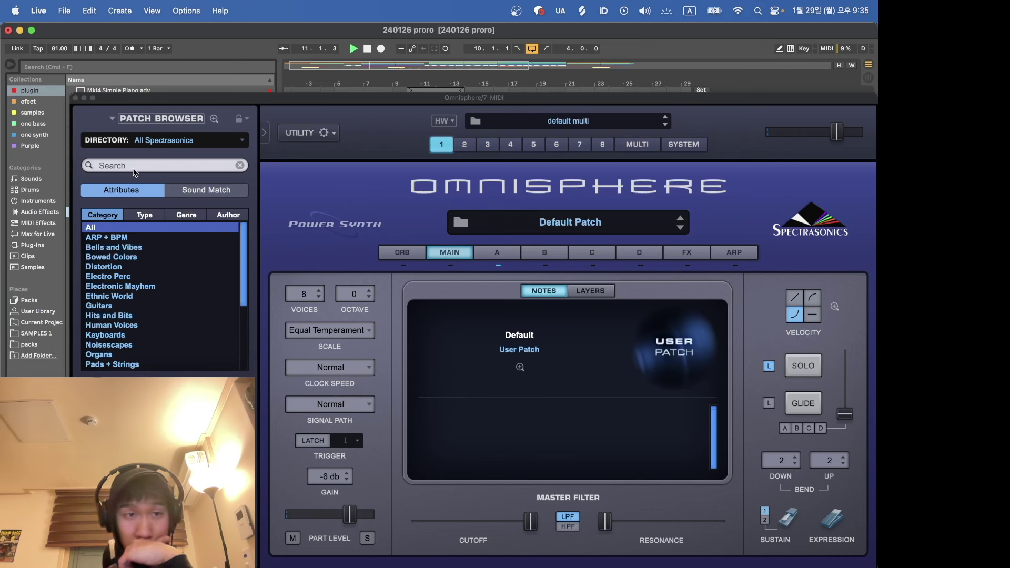
pyautogui.click(214, 119)
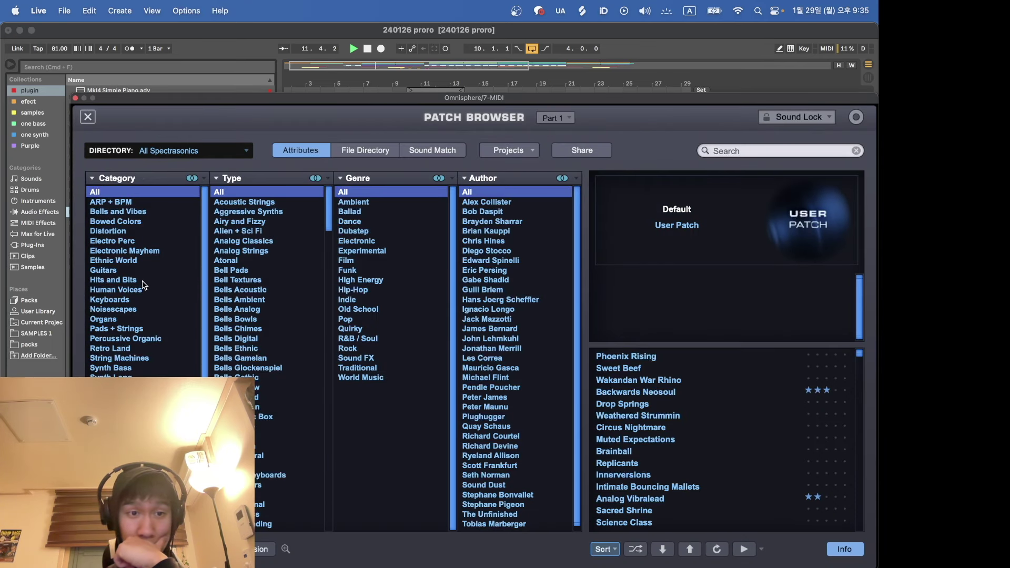
# Step: Filter Omnisphere's patches by Pads + Strings, sorted by Ratings, and audition Cream of Emotion 1, Analog Brass Vortex and Gorgeous Analogue Pad Rich
pyautogui.click(114, 330)
pyautogui.click(651, 416)
pyautogui.click(610, 547)
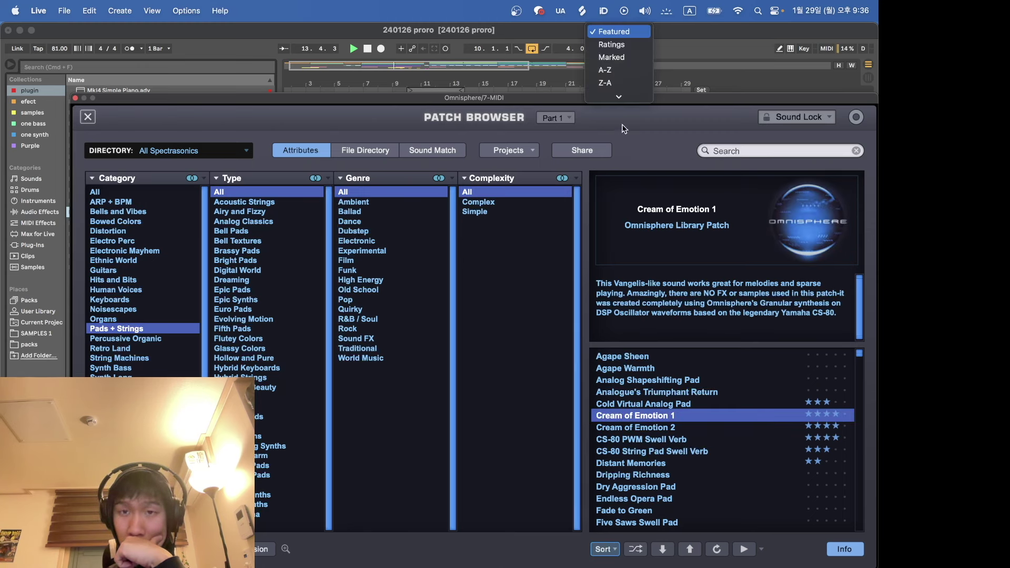
pyautogui.click(611, 44)
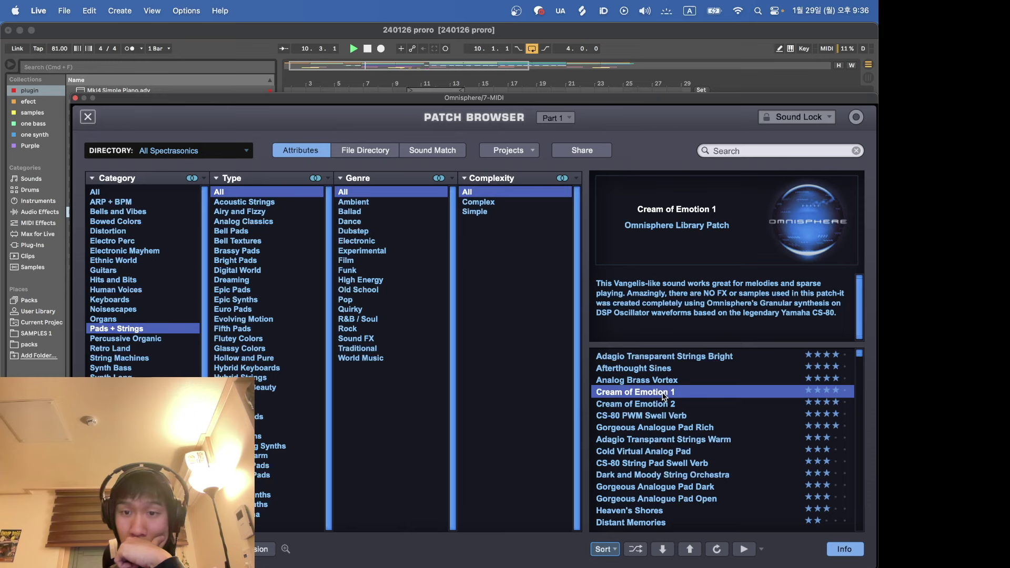
pyautogui.click(665, 380)
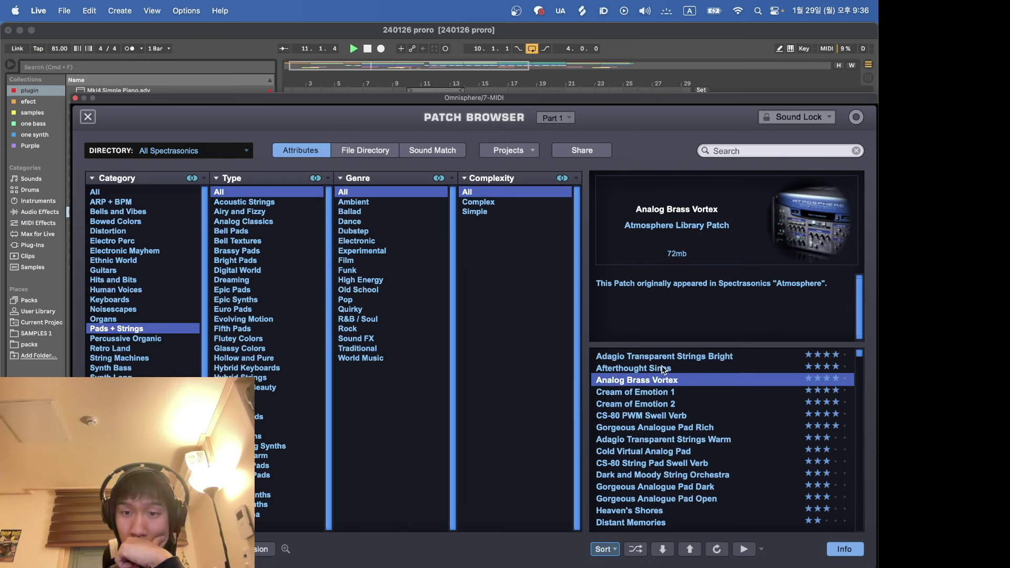
pyautogui.click(671, 425)
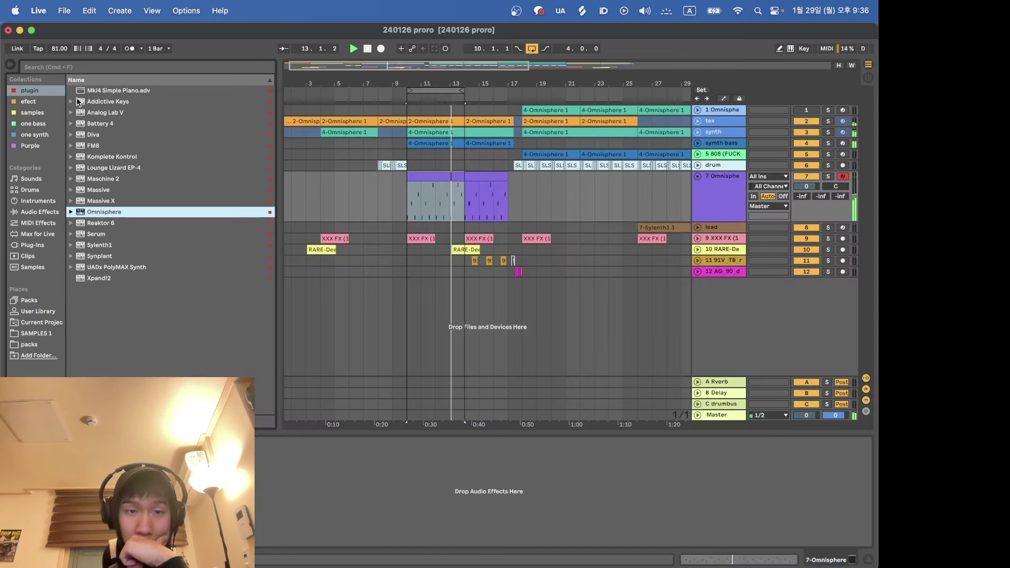
# Step: Try all notes of the Omnisphere clip one octave higher and transpose them back down
pyautogui.doubleClick(440, 176)
pyautogui.click(462, 392)
pyautogui.press('super+a')
pyautogui.hotkey('shift', 'Up')
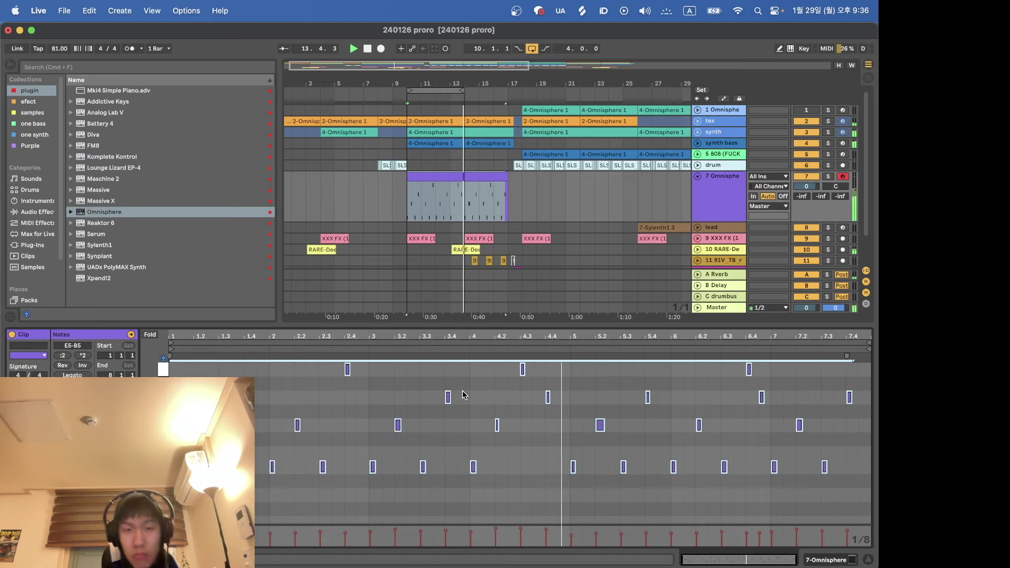
pyautogui.hotkey('shift', 'Down')
pyautogui.hotkey('shift', 'Tab')
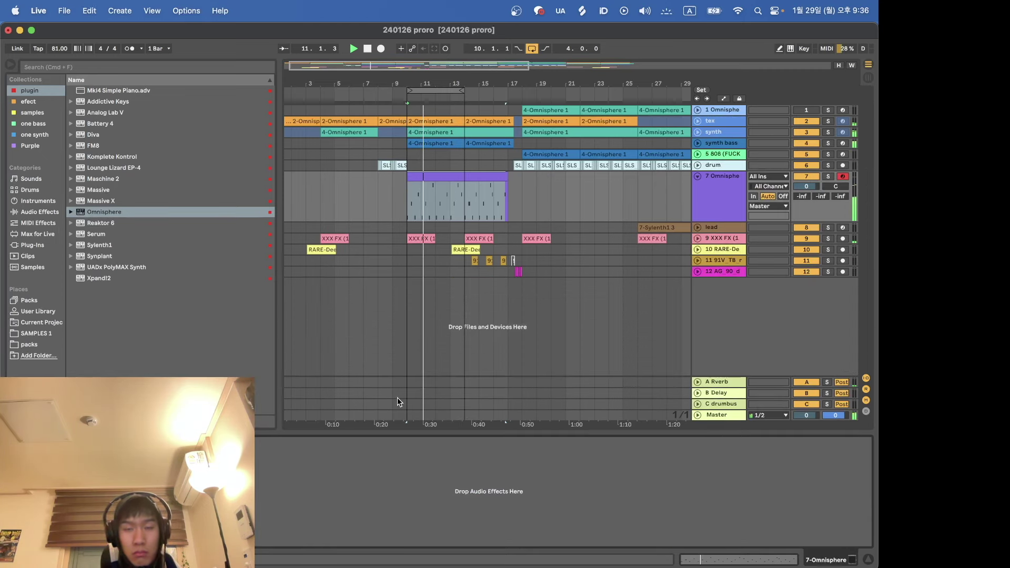
# Step: Audition Adagio Transparent Strings Warm against Cold Virtual Analog Pad, CS-80 String Pad Swell Verb and Dark and Moody String Orchestra in Omnisphere
pyautogui.press('super+alt+p')
pyautogui.click(665, 436)
pyautogui.scroll(-3, 666, 429)
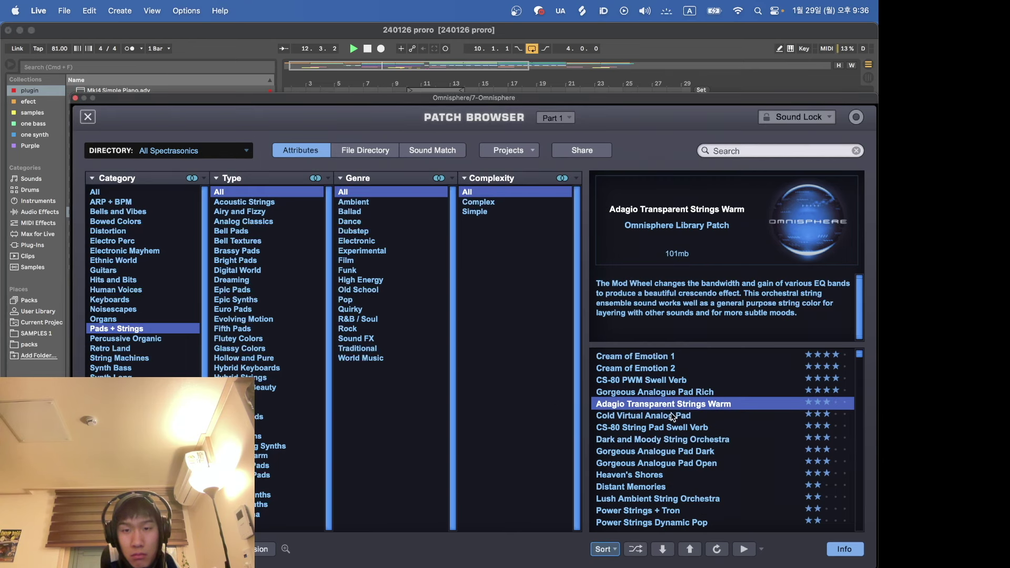
pyautogui.click(672, 413)
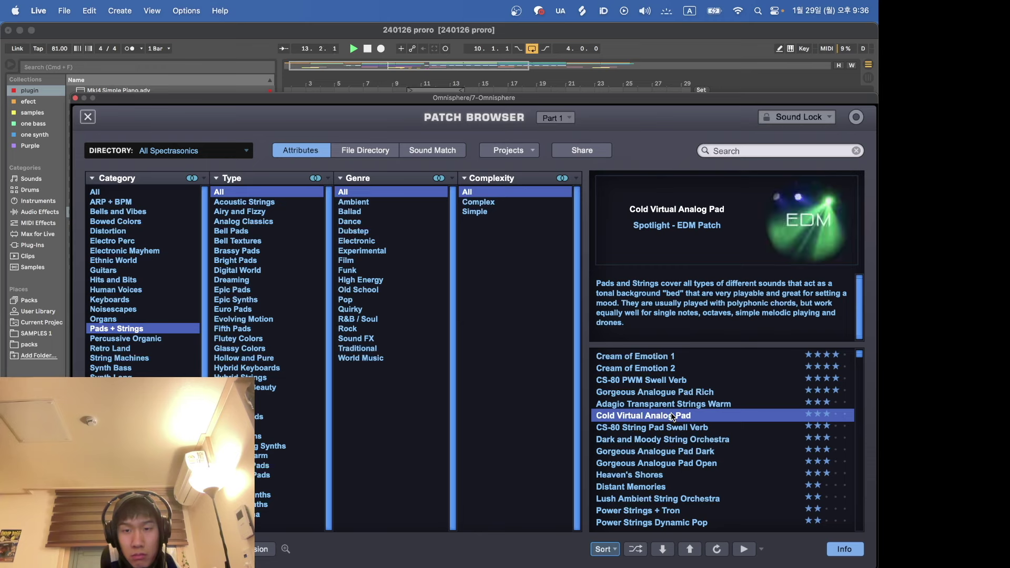
pyautogui.click(669, 425)
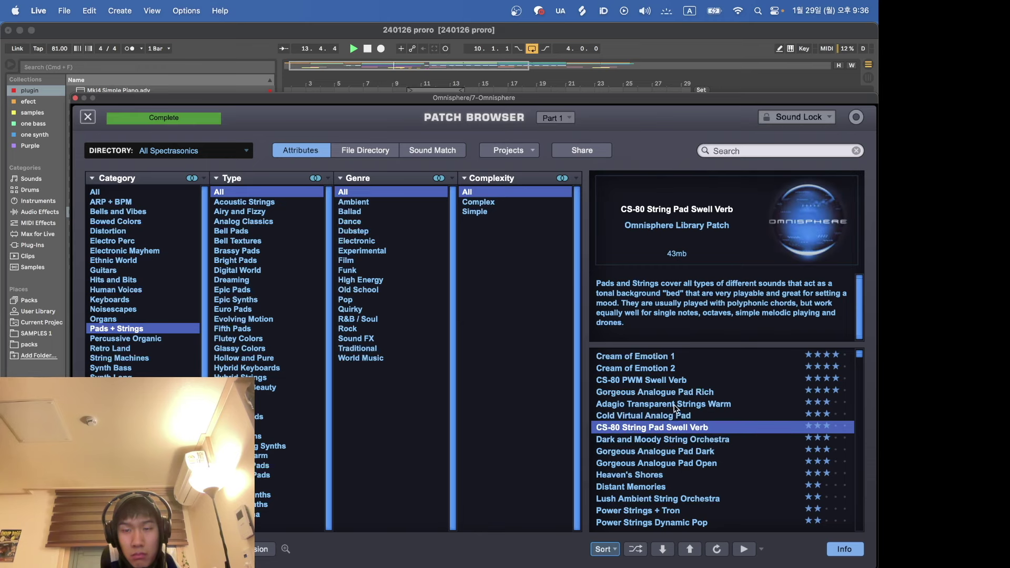
pyautogui.click(675, 404)
pyautogui.click(663, 440)
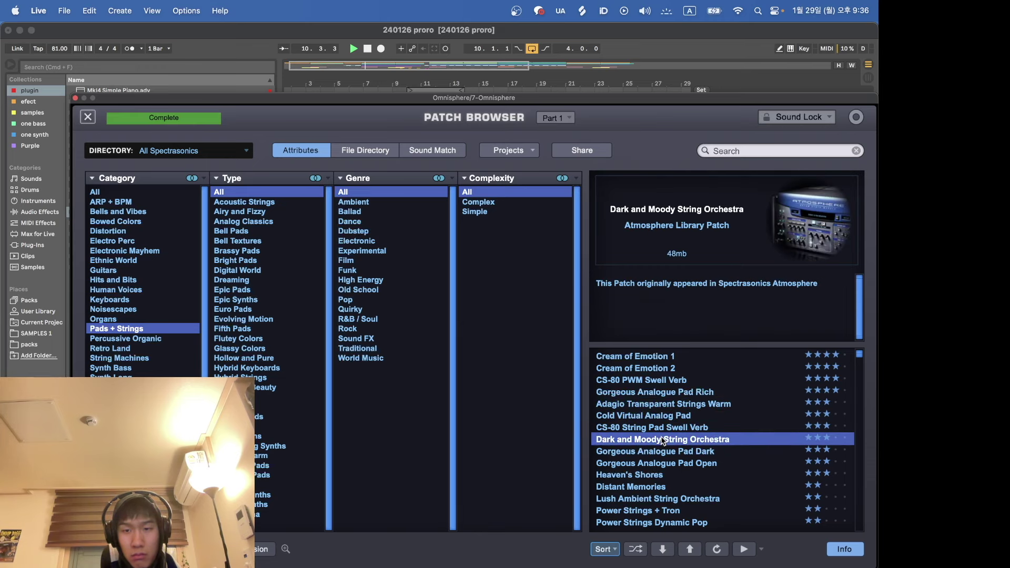
pyautogui.click(662, 409)
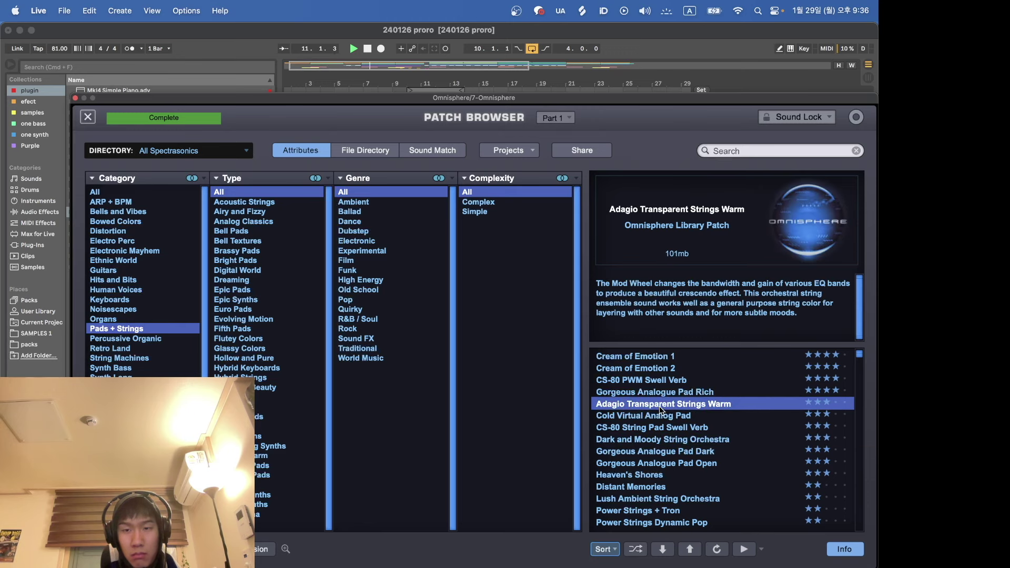
# Step: Compare the Gorgeous Analogue Pad Open and Dark patches, select Open, and close Omnisphere's window
pyautogui.click(654, 466)
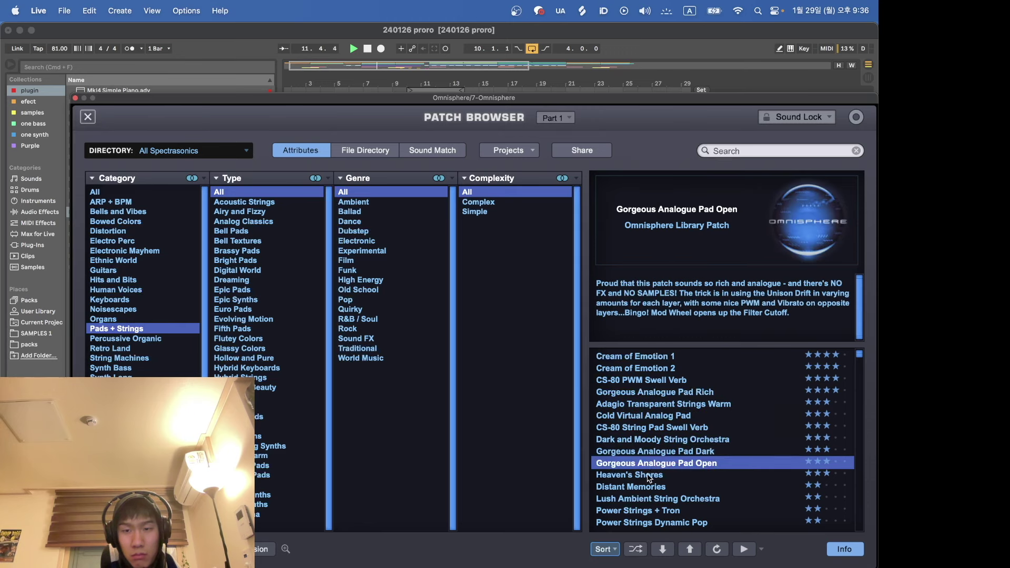
pyautogui.click(673, 453)
pyautogui.click(672, 465)
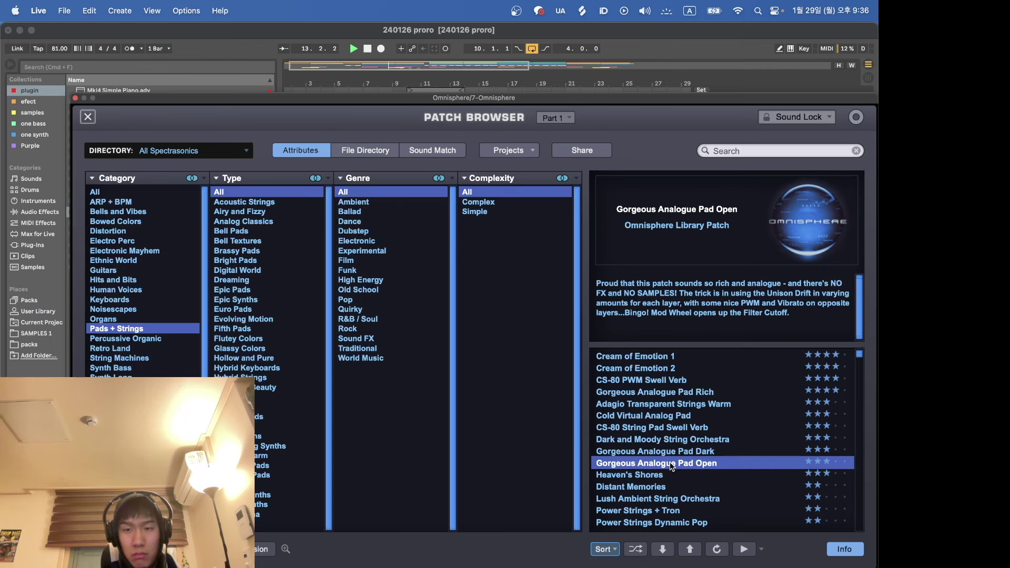
pyautogui.click(76, 98)
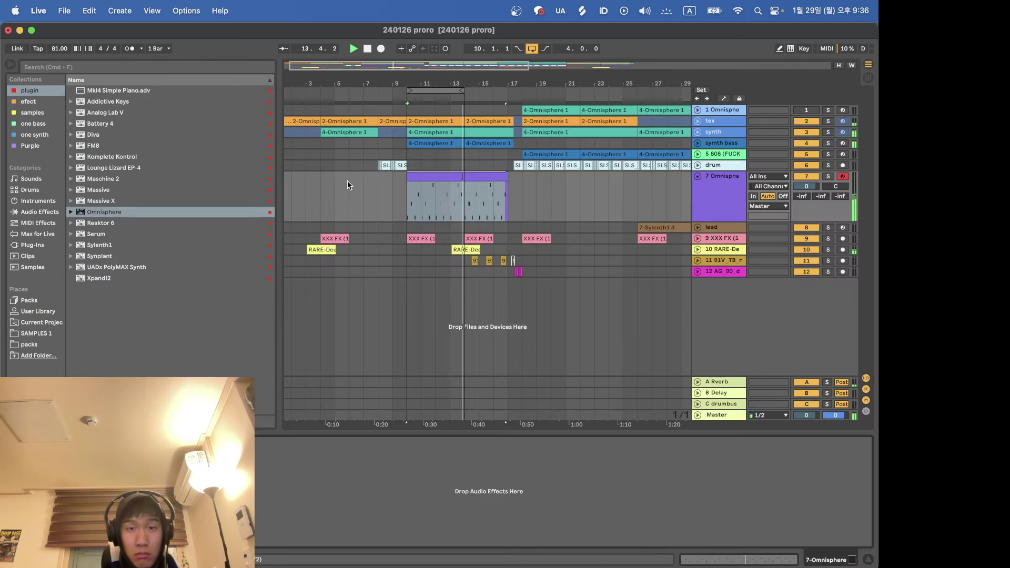
# Step: Try applying Legato to all notes of the Omnisphere clip and undo it
pyautogui.doubleClick(419, 179)
pyautogui.press('super+a')
pyautogui.click(73, 374)
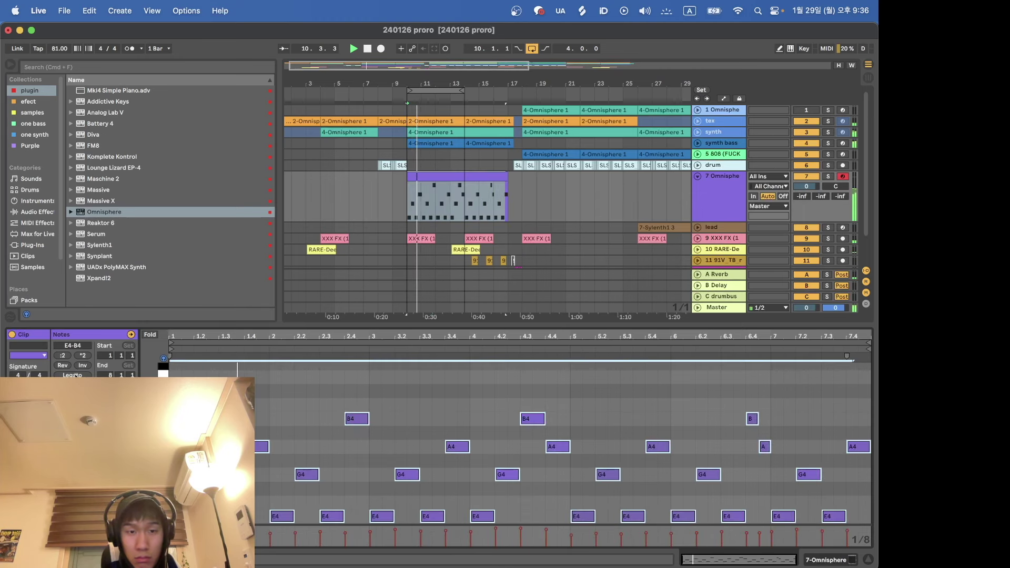
pyautogui.press('super+z')
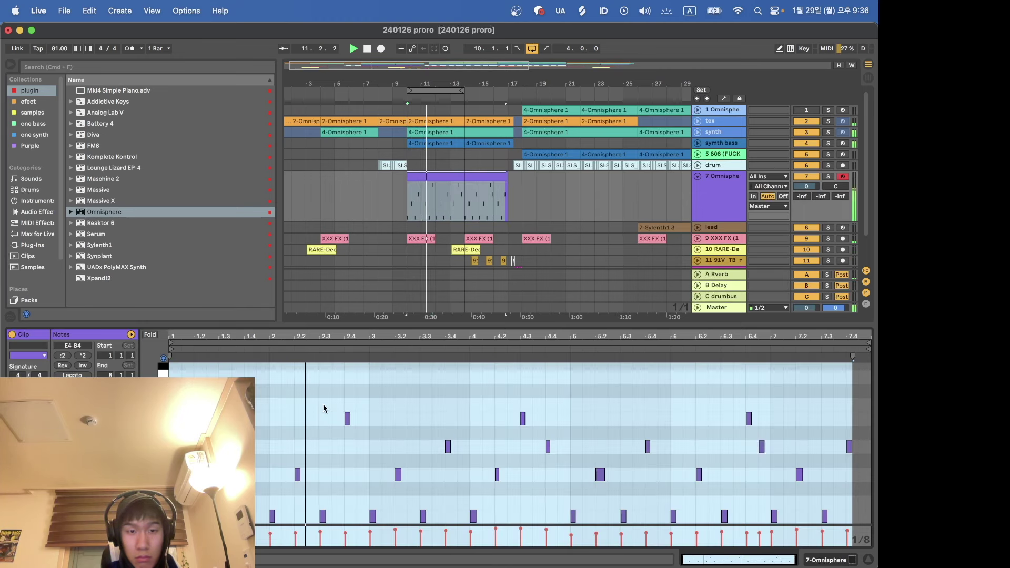
pyautogui.hotkey('shift', 'Tab')
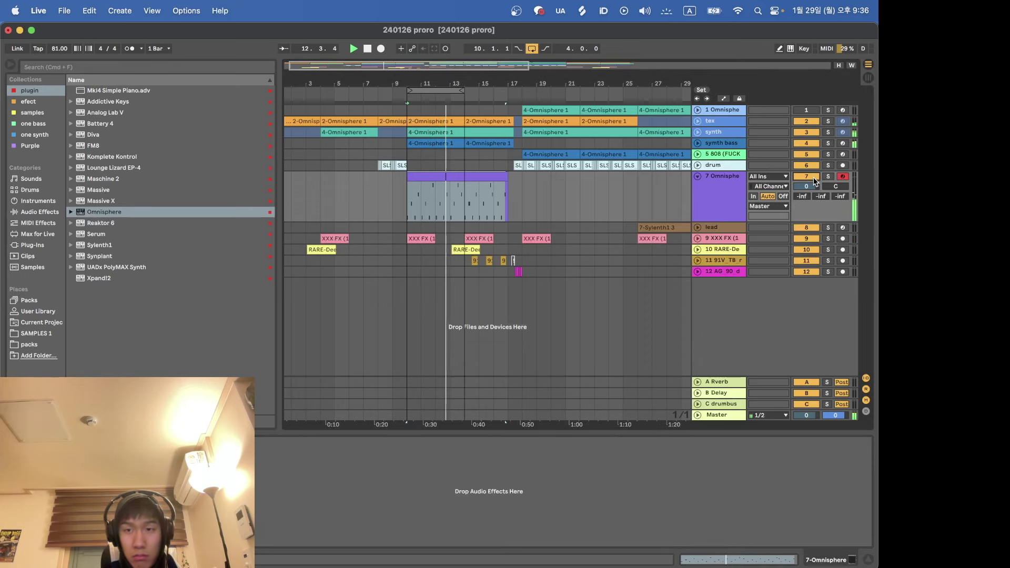
# Step: Transpose all notes of the Omnisphere clip up one octave
pyautogui.doubleClick(422, 178)
pyautogui.press('super+a')
pyautogui.hotkey('shift', 'Up')
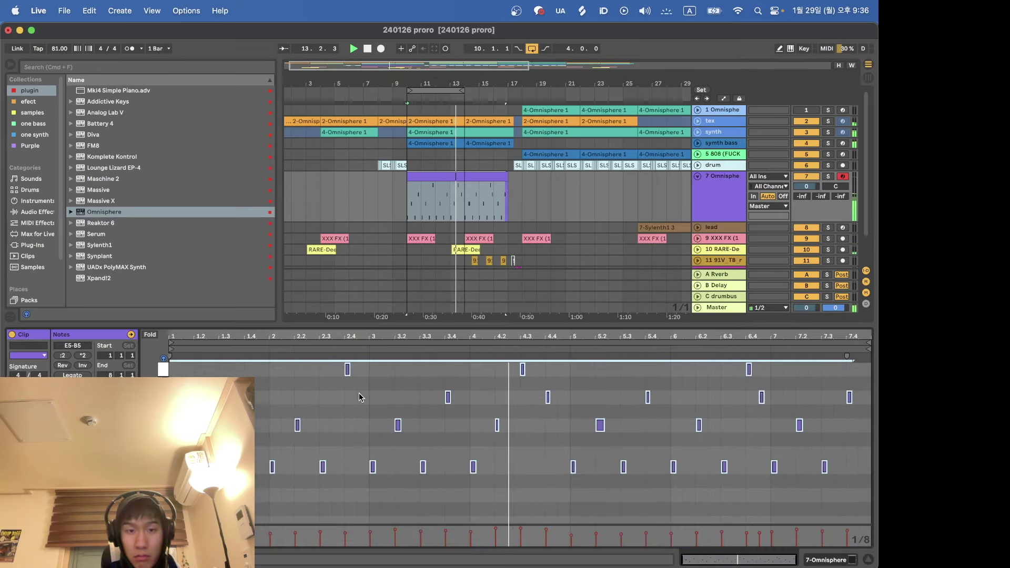
pyautogui.hotkey('shift', 'Tab')
# Step: Audition Analog Brass Vortex and Power Strings Dynamic Pop in Omnisphere, choose Power Strings + Tron, and close the plugin window
pyautogui.press('super+alt+p')
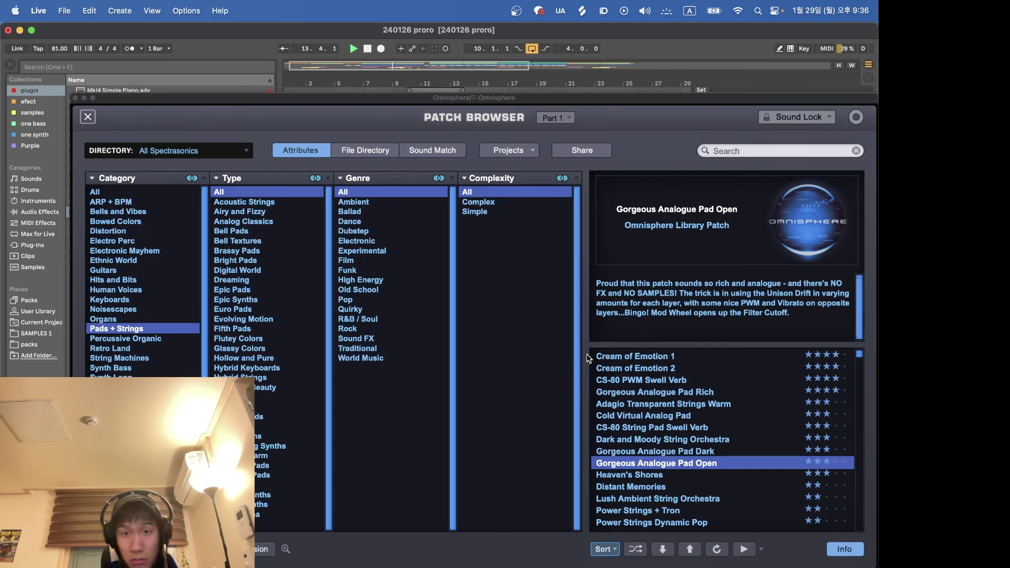
pyautogui.click(648, 380)
pyautogui.scroll(3, 648, 382)
pyautogui.click(648, 381)
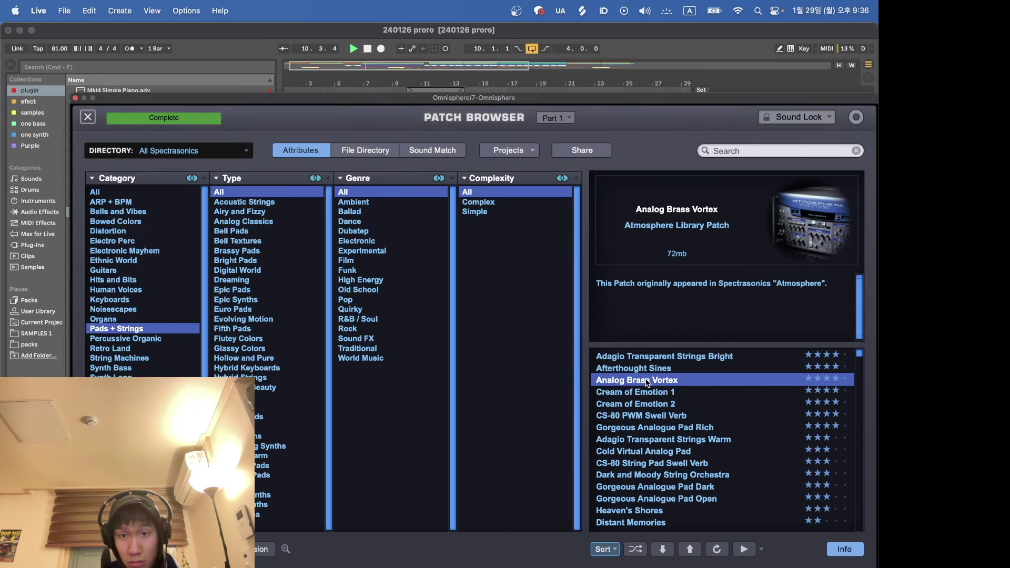
pyautogui.scroll(-5, 648, 383)
pyautogui.click(641, 441)
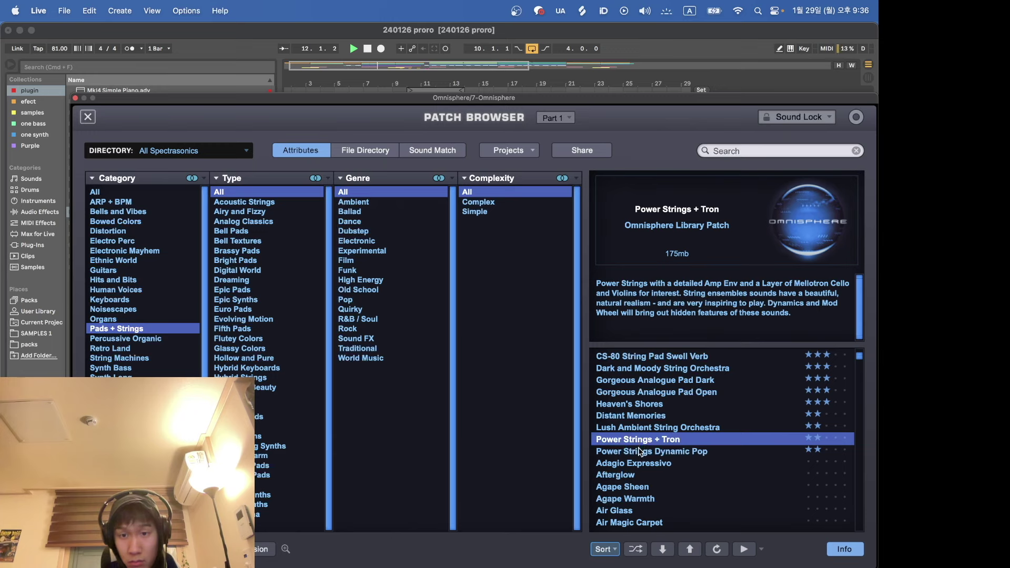
pyautogui.click(640, 452)
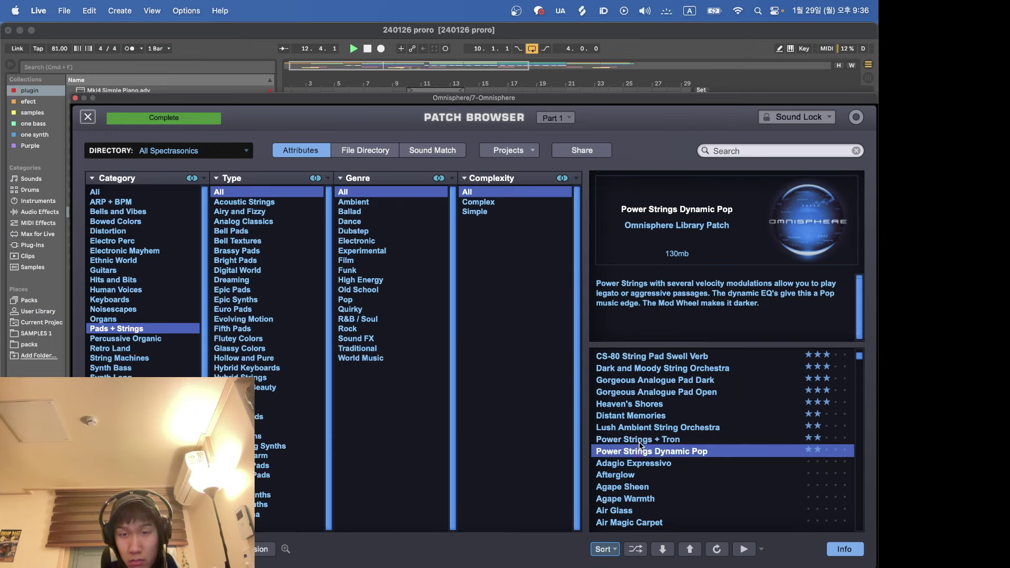
pyautogui.click(647, 441)
pyautogui.click(88, 118)
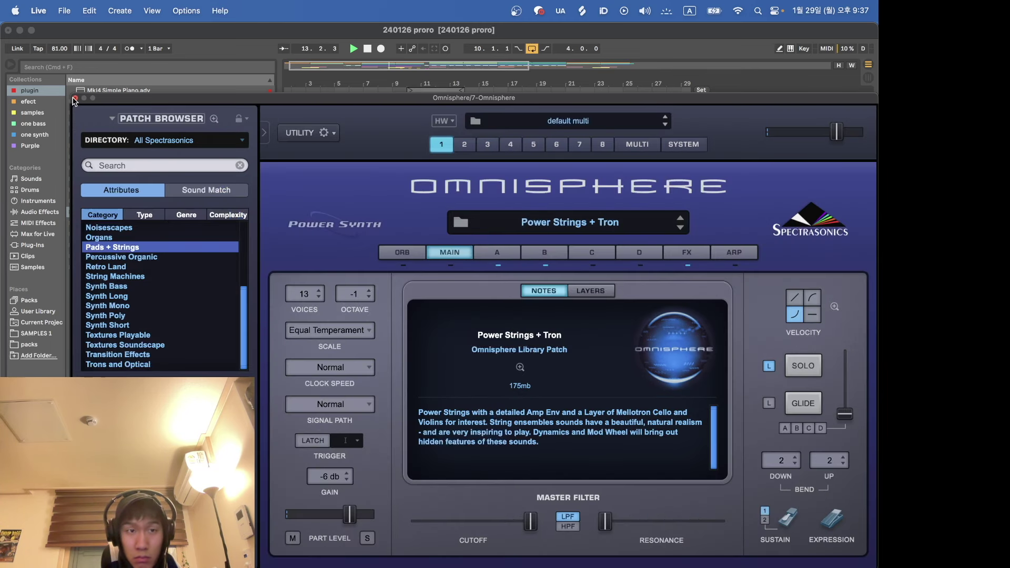
pyautogui.click(75, 98)
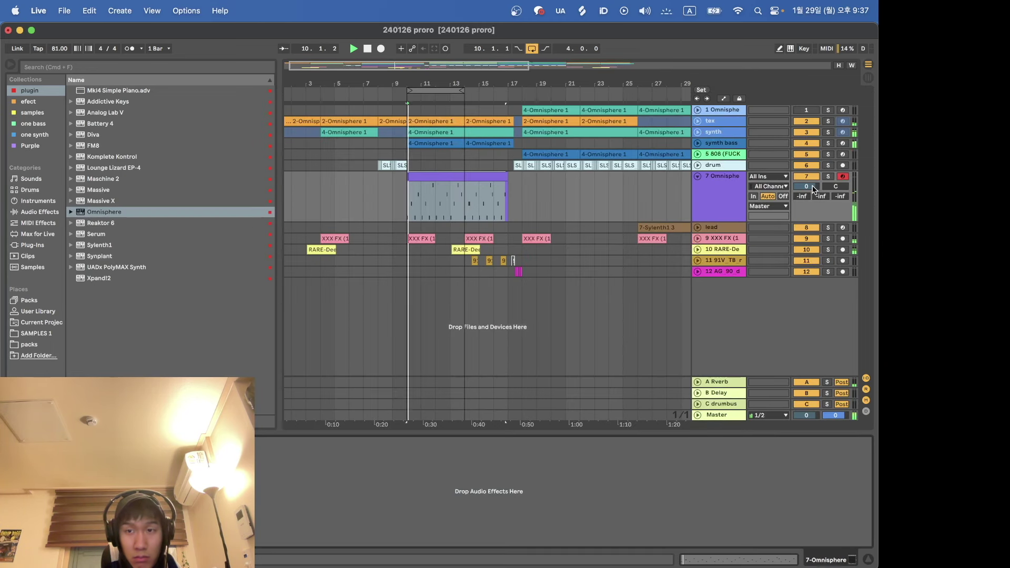
# Step: Lower the Omnisphere track 7's volume to -8.2 and list the available audio effects
pyautogui.moveTo(814, 188); pyautogui.dragTo(813, 188)
pyautogui.click(33, 211)
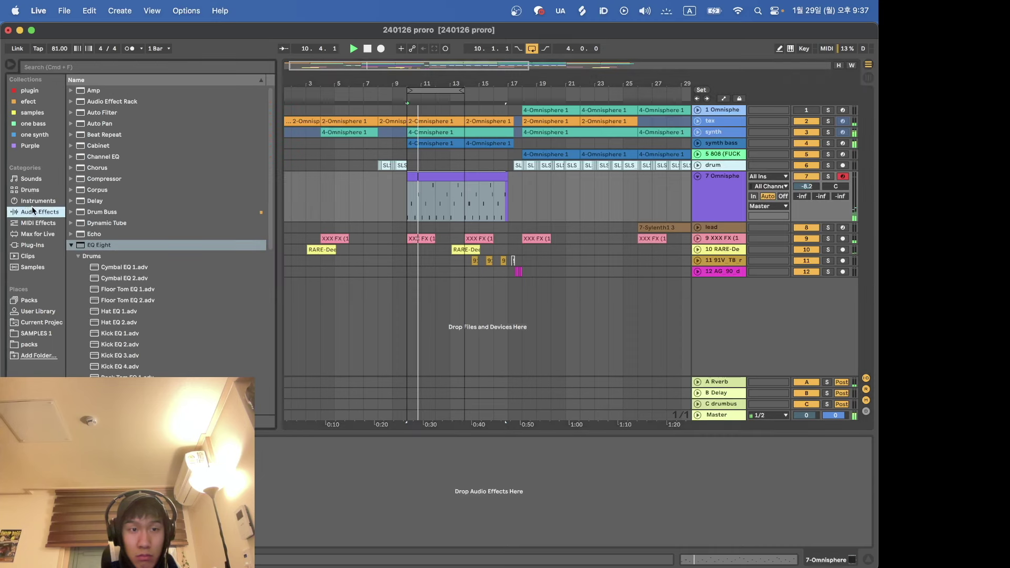
# Step: Turn off arrangement looping and reset the Omnisphere track 7's volume to 0
pyautogui.click(102, 124)
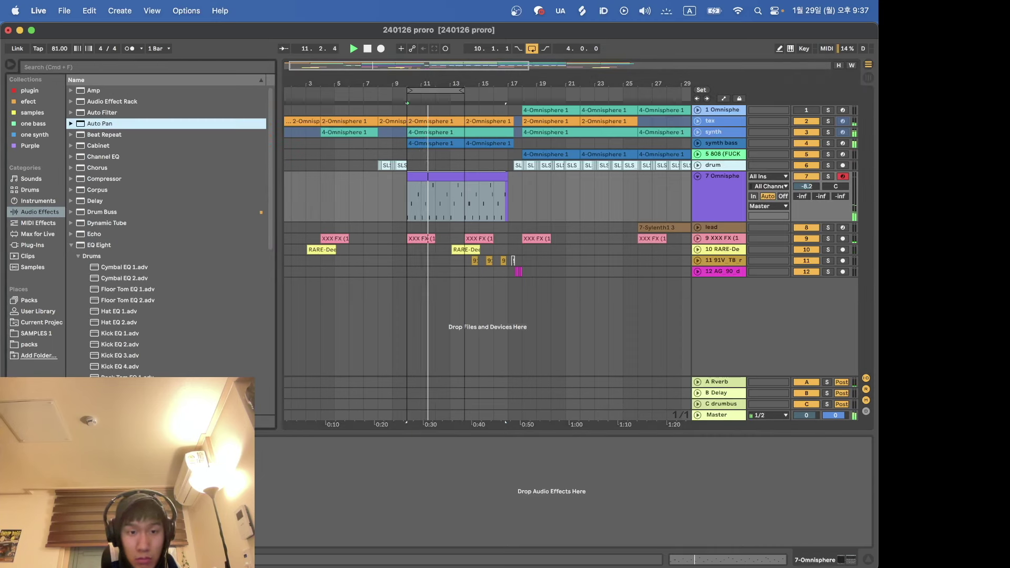
pyautogui.click(506, 422)
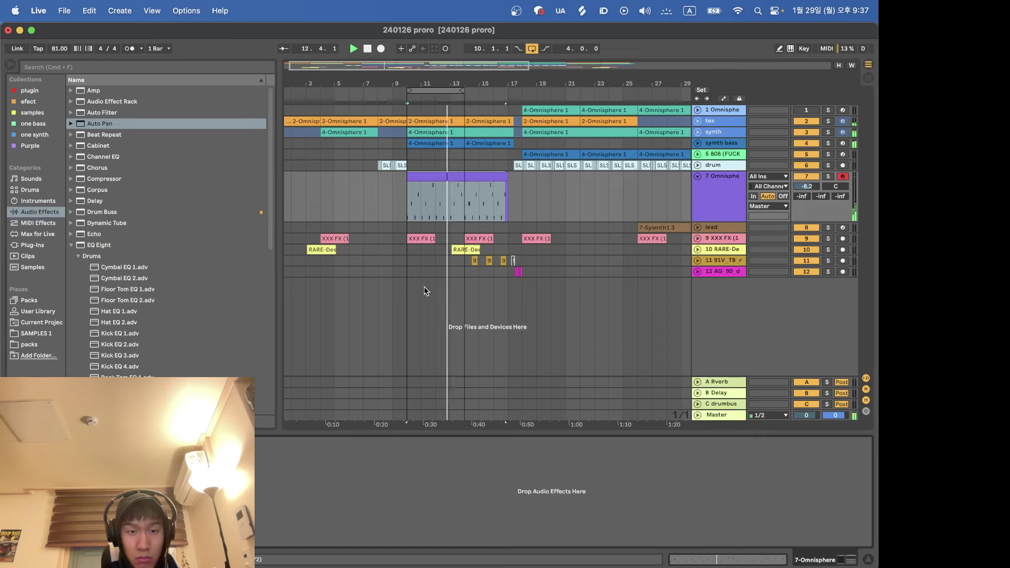
pyautogui.click(532, 49)
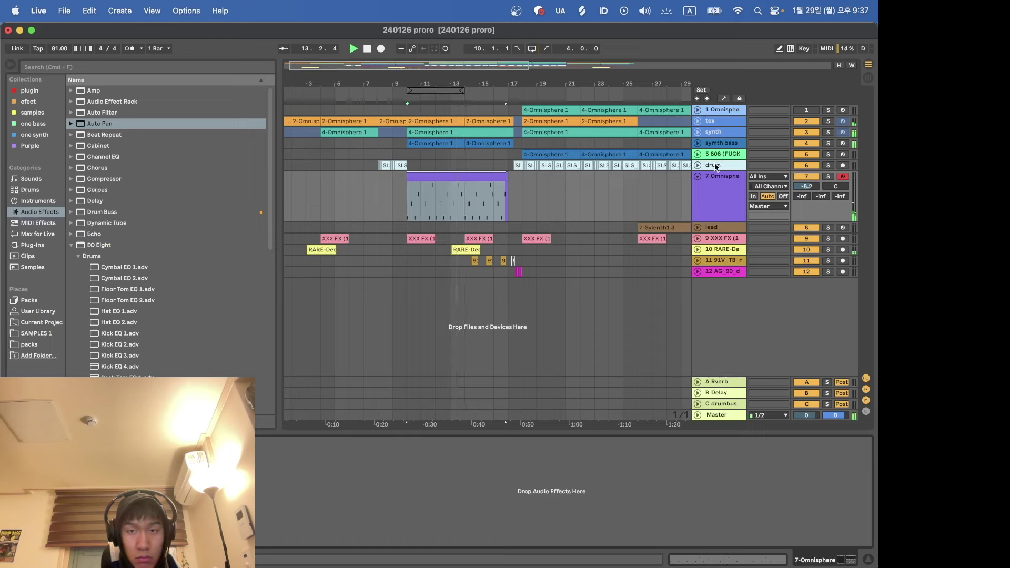
pyautogui.doubleClick(810, 186)
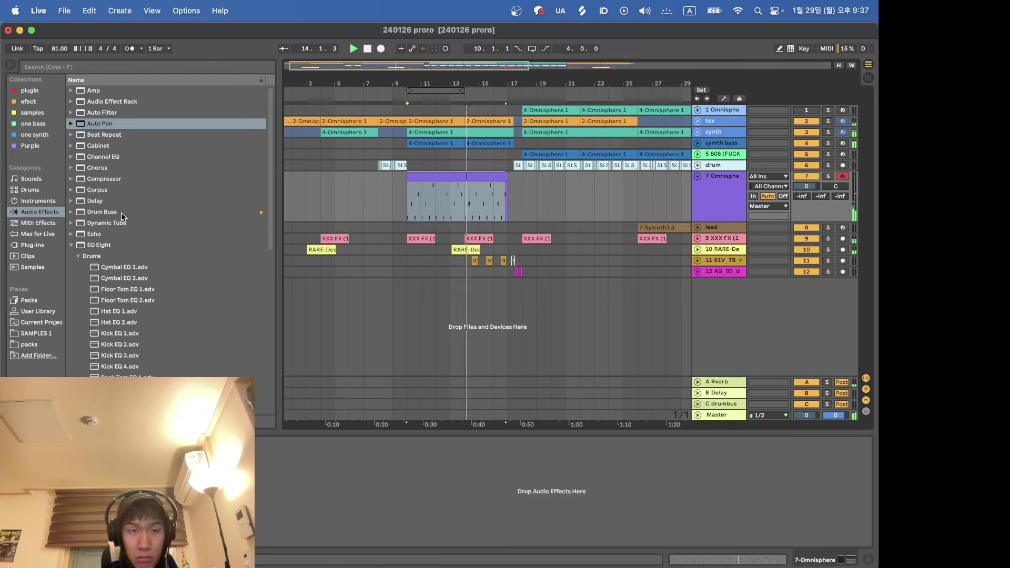
# Step: Load EQ Eight's LOW CUT preset onto the Omnisphere track and raise band 1's cutoff frequency to just below 1 kHz
pyautogui.click(78, 257)
pyautogui.scroll(-3, 79, 257)
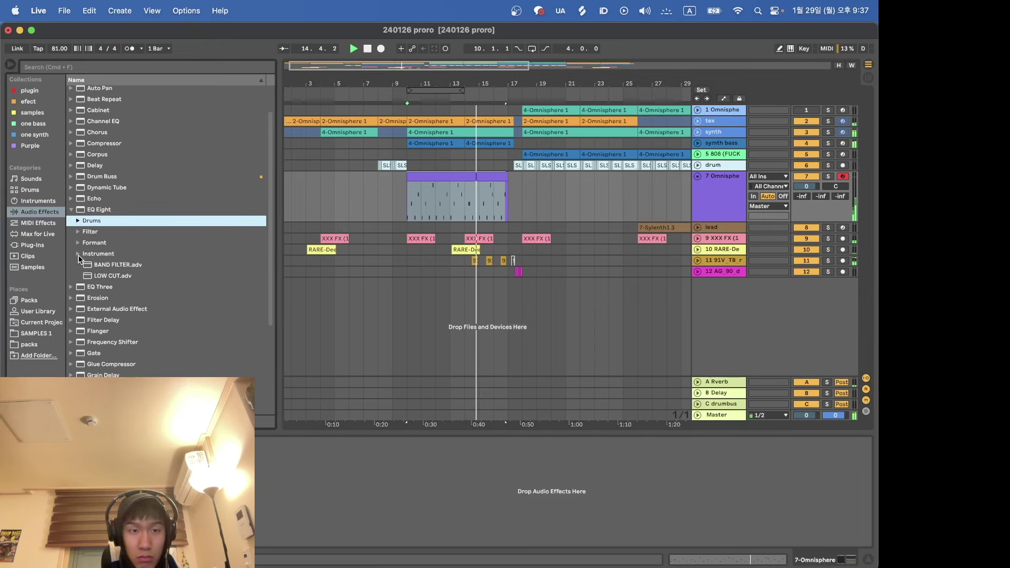
pyautogui.doubleClick(100, 276)
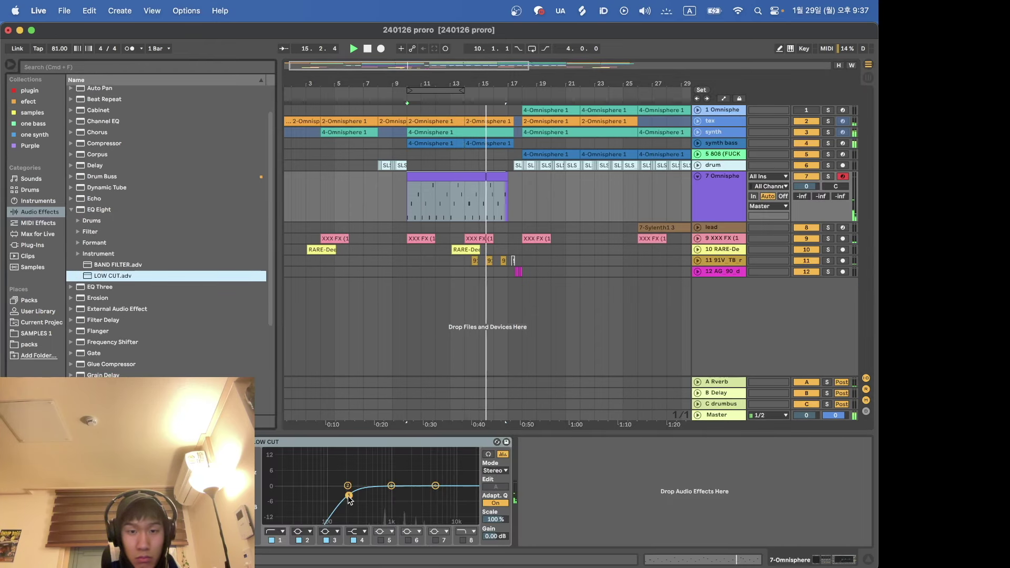
pyautogui.moveTo(349, 496); pyautogui.dragTo(382, 496)
# Step: Lower the Omnisphere track 7's volume to -10.2 and replay the arrangement from bar 10
pyautogui.doubleClick(465, 203)
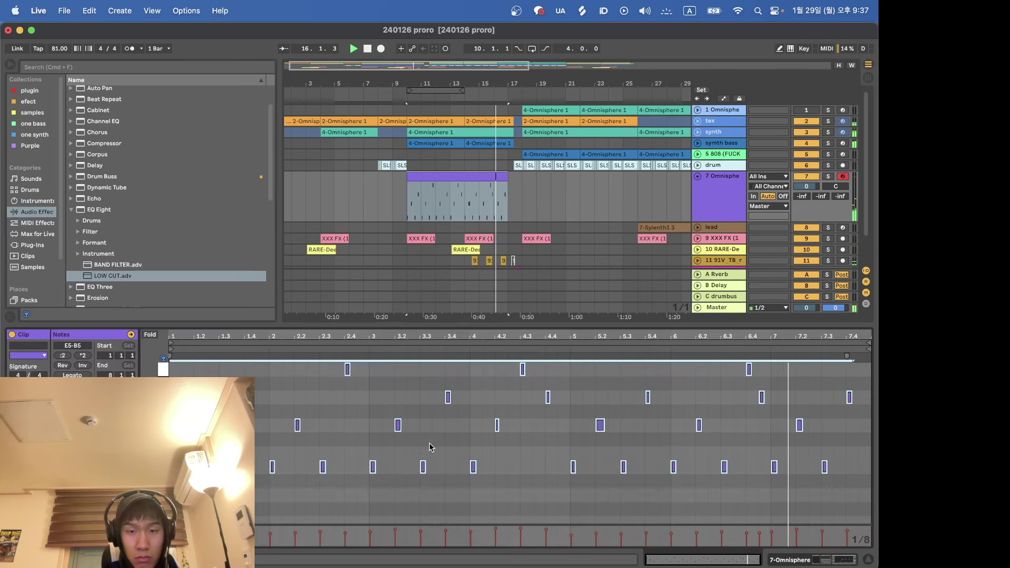
pyautogui.moveTo(807, 187); pyautogui.dragTo(806, 204)
pyautogui.click(406, 207)
pyautogui.press('space')
pyautogui.press('space')
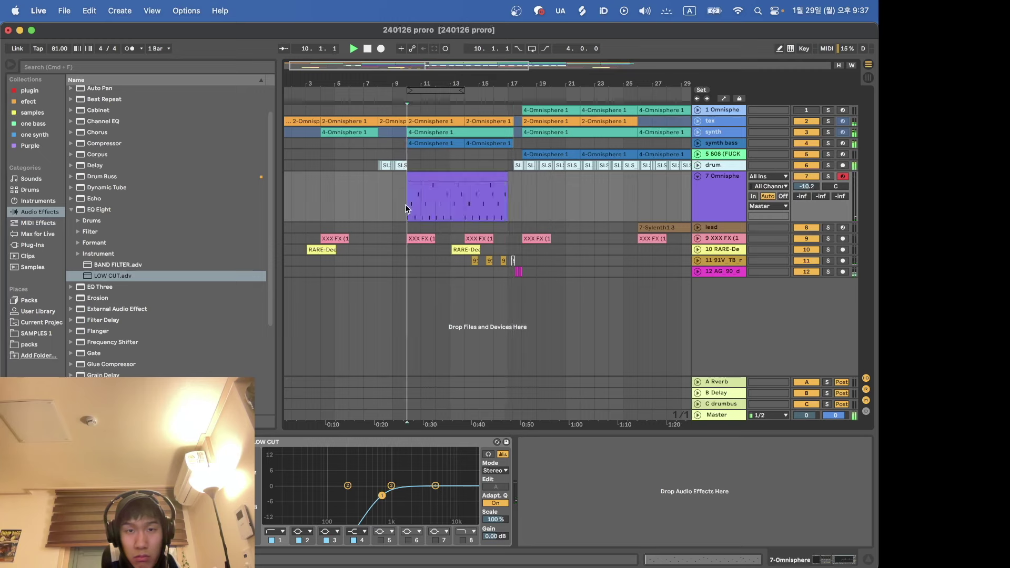
# Step: Copy the Omnisphere clip on track 7 from bar 10 to bar 18 and set the track's volume to -6.2
pyautogui.moveTo(433, 177); pyautogui.dragTo(545, 178)
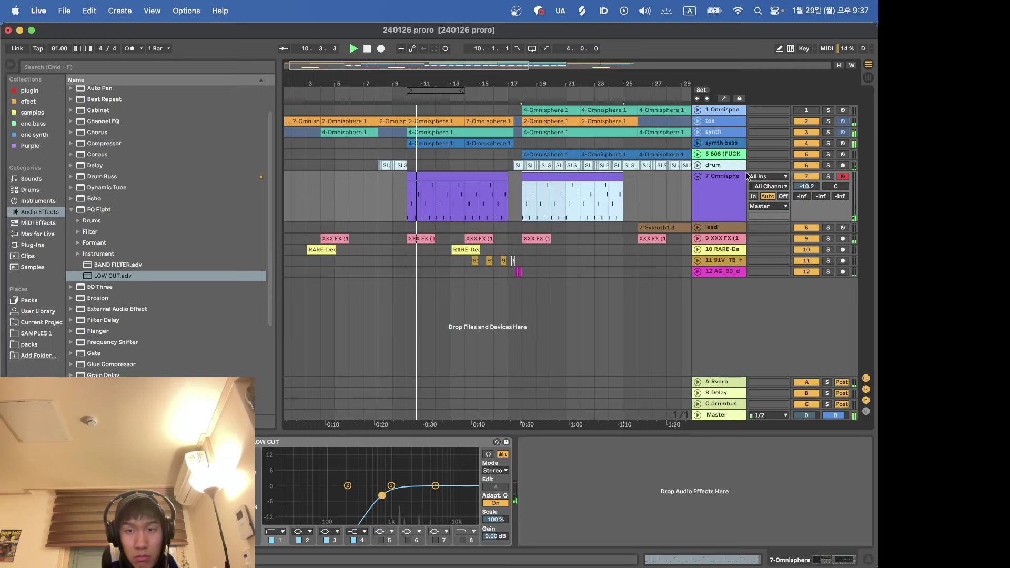
pyautogui.moveTo(805, 188); pyautogui.dragTo(805, 180)
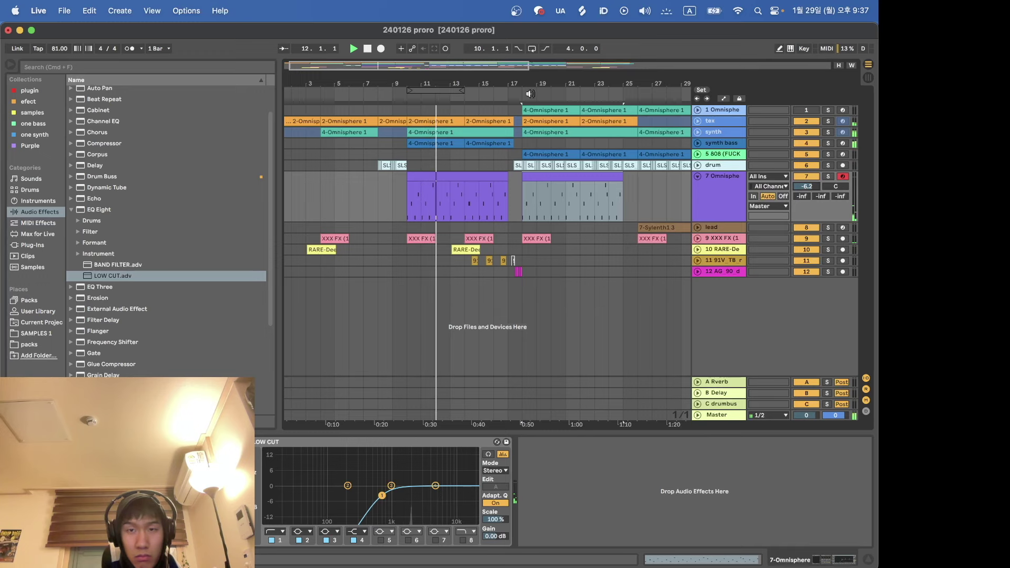
# Step: Examine the notes of the 7 Omnisphere clip starting at bar 10 and check its track in solo
pyautogui.scroll(3, 413, 200)
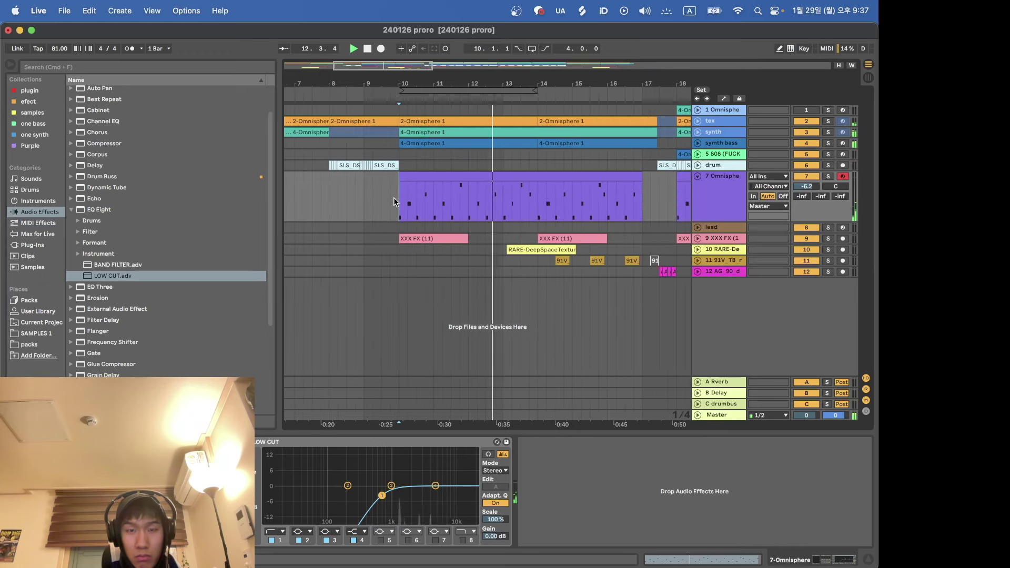
pyautogui.doubleClick(425, 175)
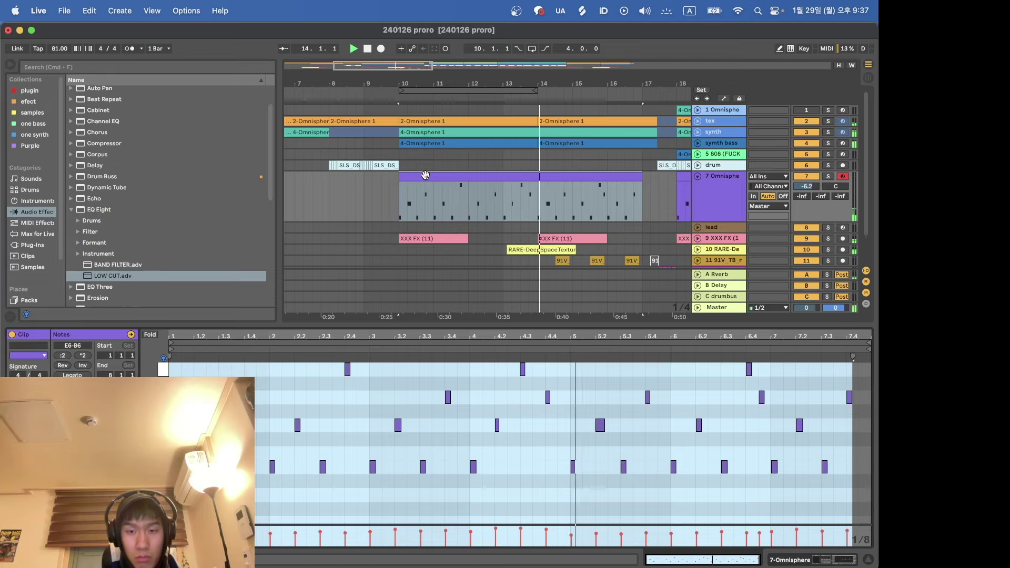
pyautogui.click(828, 176)
pyautogui.click(827, 177)
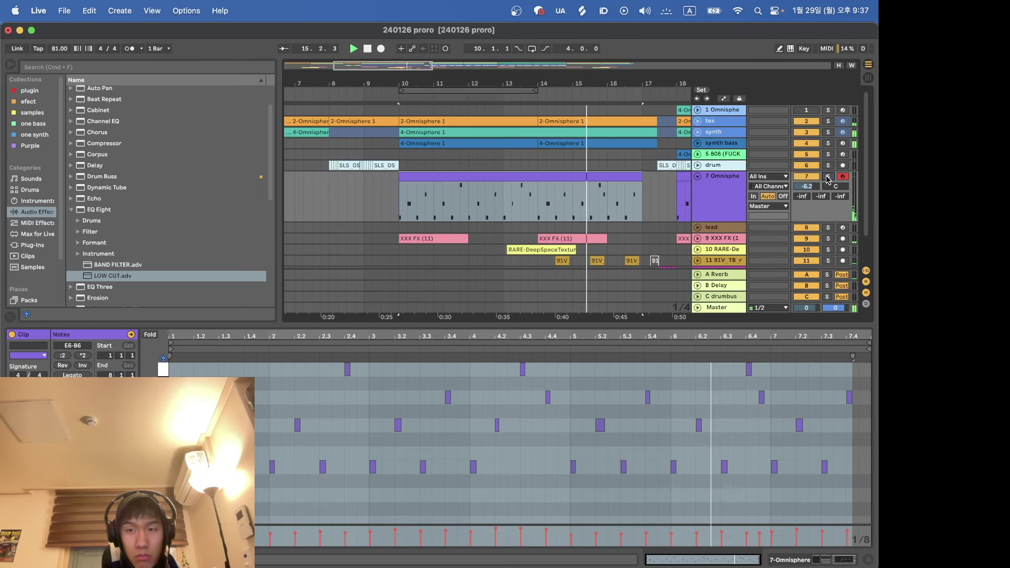
pyautogui.doubleClick(709, 203)
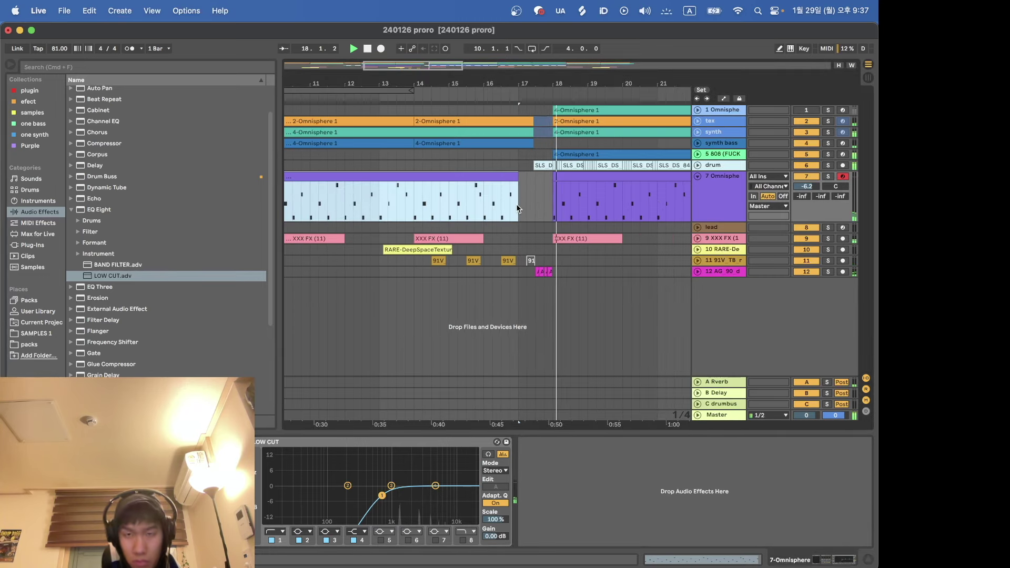
pyautogui.click(698, 177)
# Step: Trim the start of the drum loop clip before bar 18 to position 17.3
pyautogui.scroll(-3, 500, 246)
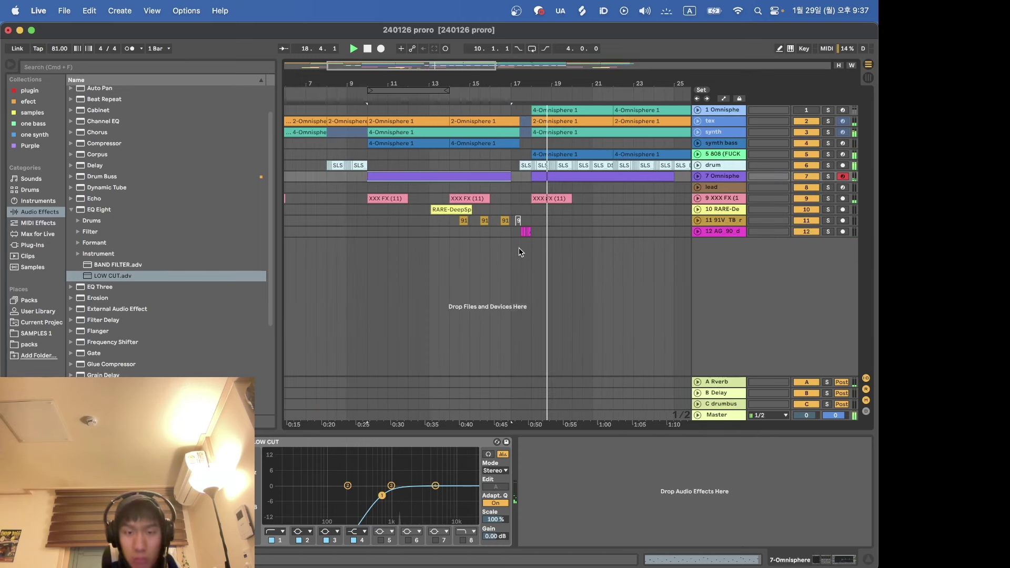
pyautogui.scroll(3, 519, 253)
pyautogui.click(698, 165)
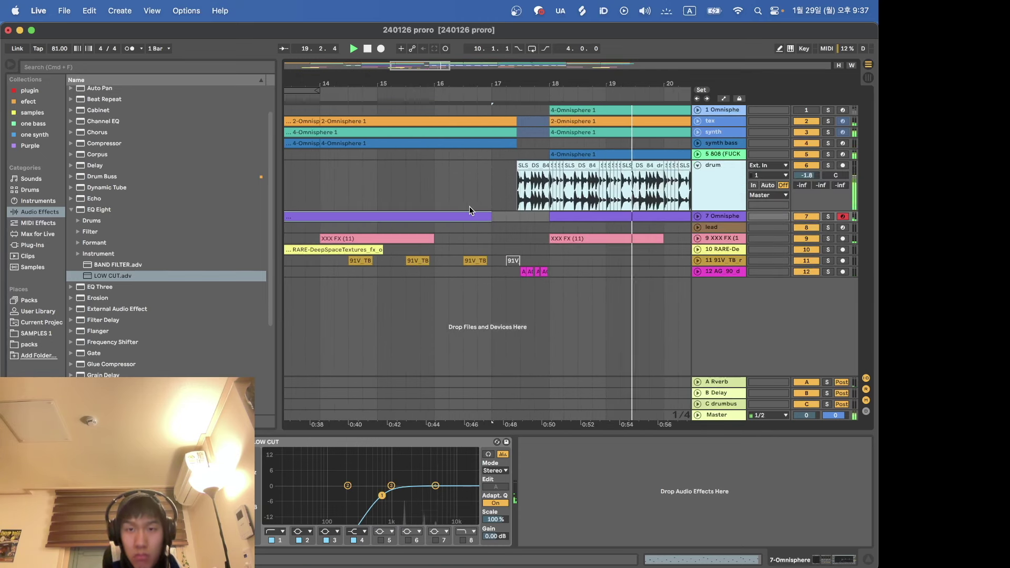
pyautogui.scroll(3, 509, 180)
pyautogui.click(509, 181)
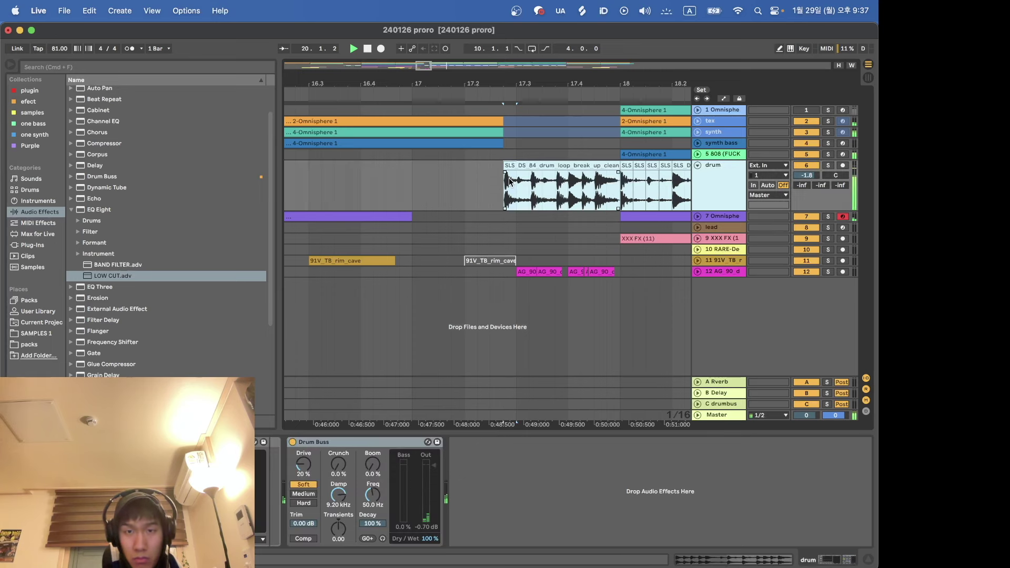
pyautogui.moveTo(510, 166)
pyautogui.mouseDown()
pyautogui.moveTo(522, 166)
pyautogui.moveTo(519, 175)
pyautogui.mouseUp()
pyautogui.scroll(4, 528, 177)
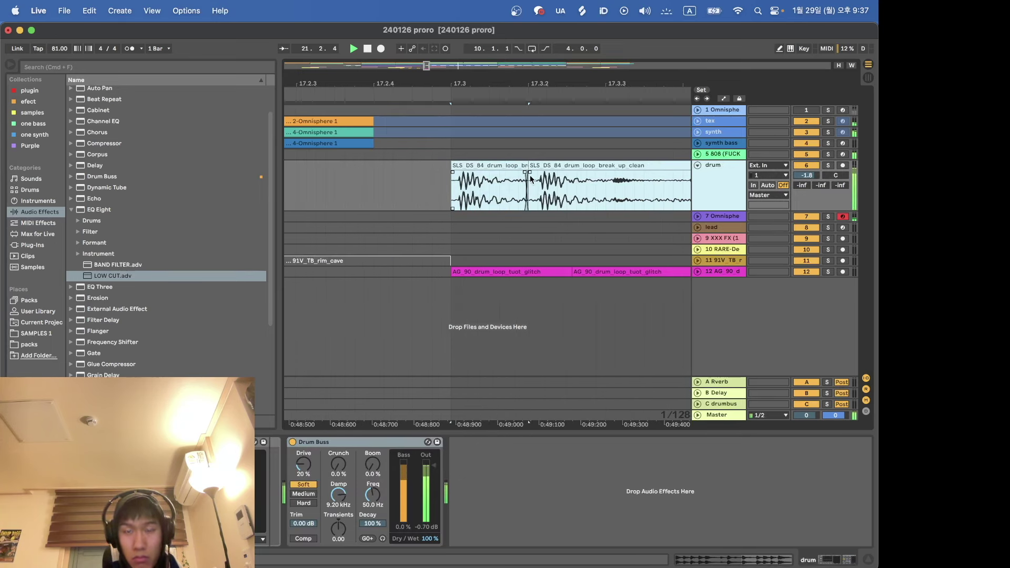
# Step: Extend the ends of the tex, synth and synth bass clips before bar 18 to position 17.3
pyautogui.scroll(-4, 528, 177)
pyautogui.click(445, 144)
pyautogui.keyDown('shift'); pyautogui.click(455, 121); pyautogui.keyUp('shift')
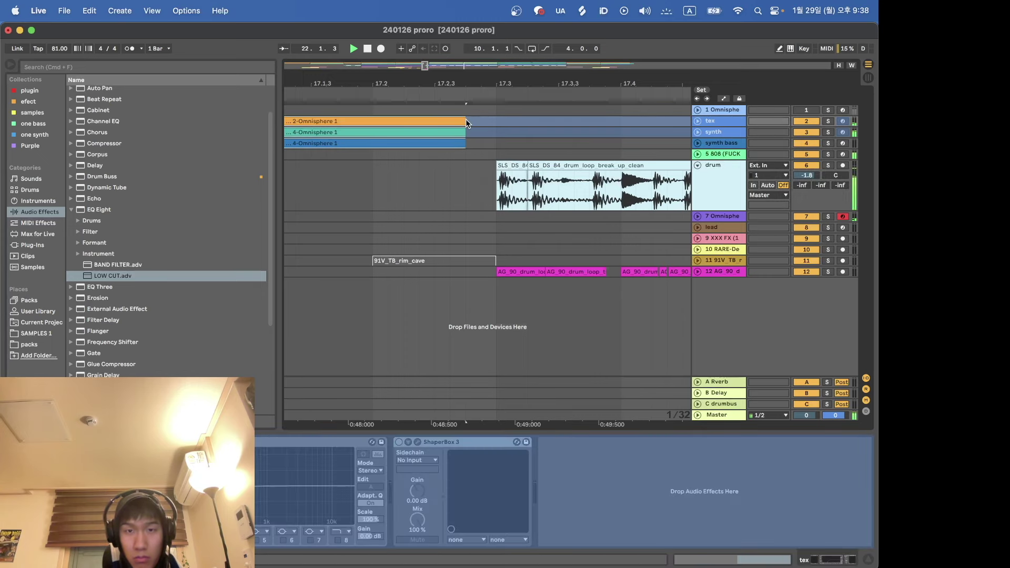
pyautogui.click(458, 143)
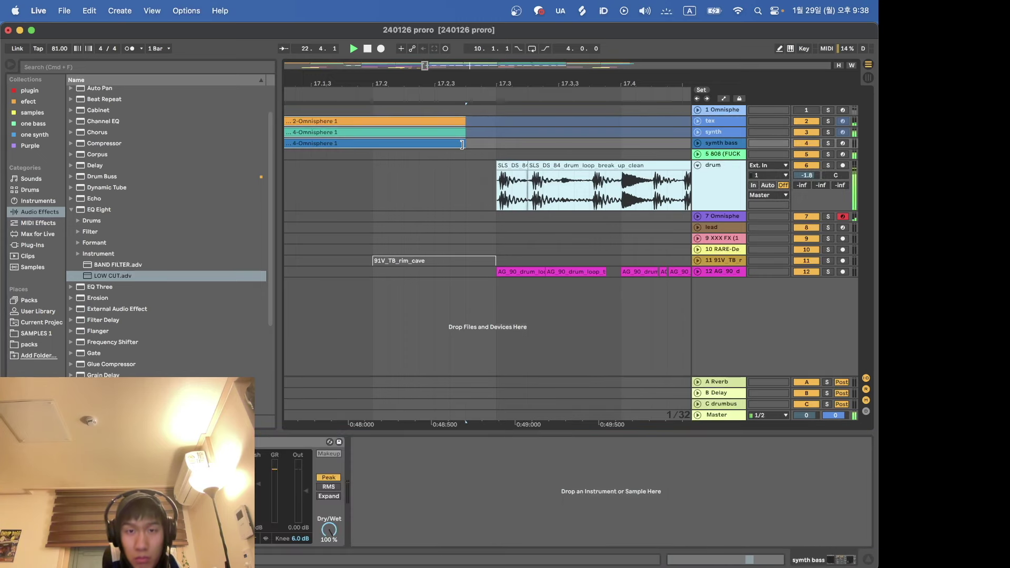
pyautogui.scroll(-8, 502, 158)
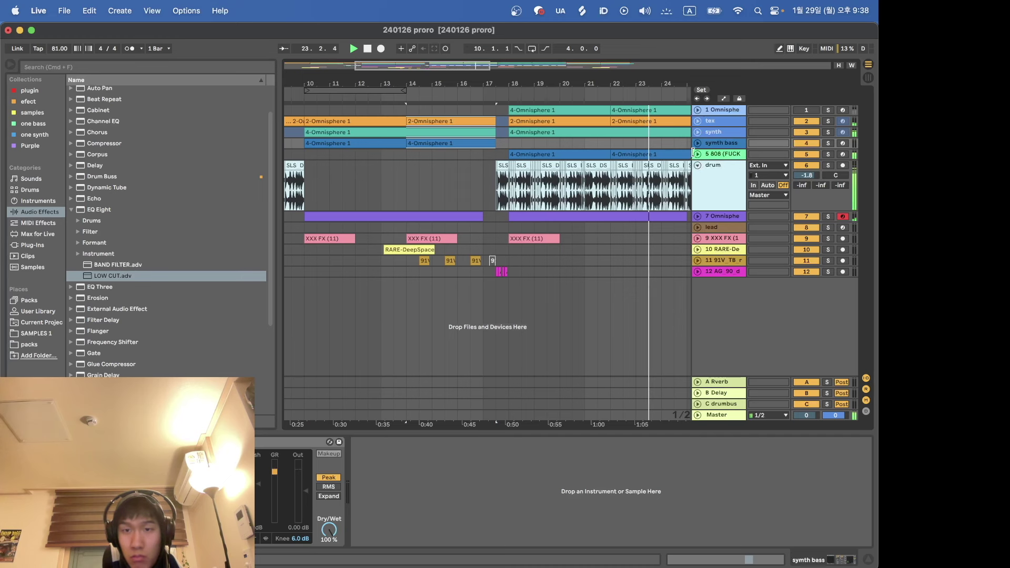
# Step: Examine the notes of the 808 clip starting at bar 22, then collapse the 808 and drum tracks
pyautogui.click(697, 154)
pyautogui.click(571, 160)
pyautogui.doubleClick(571, 159)
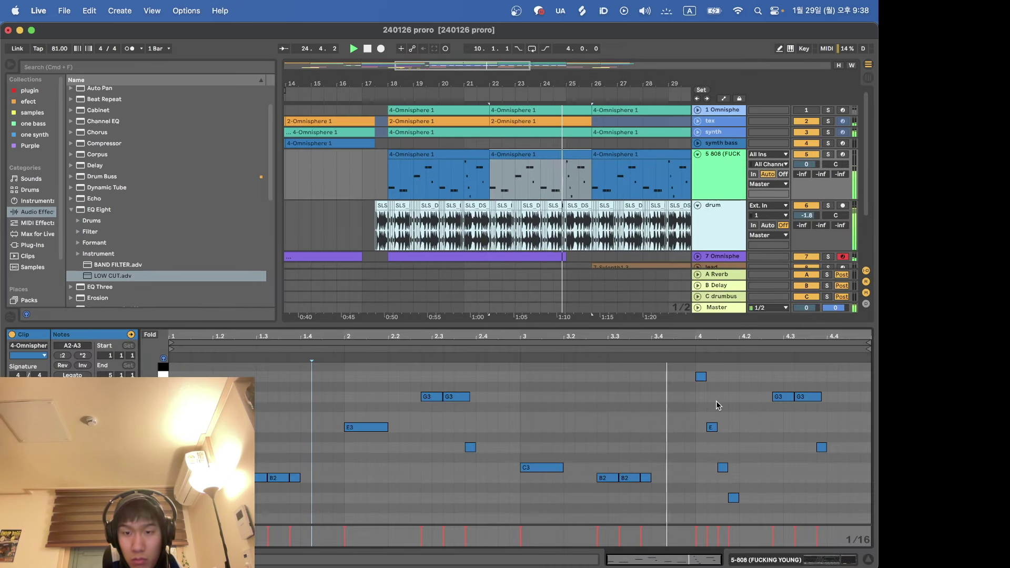
pyautogui.hotkey('shift', 'Tab')
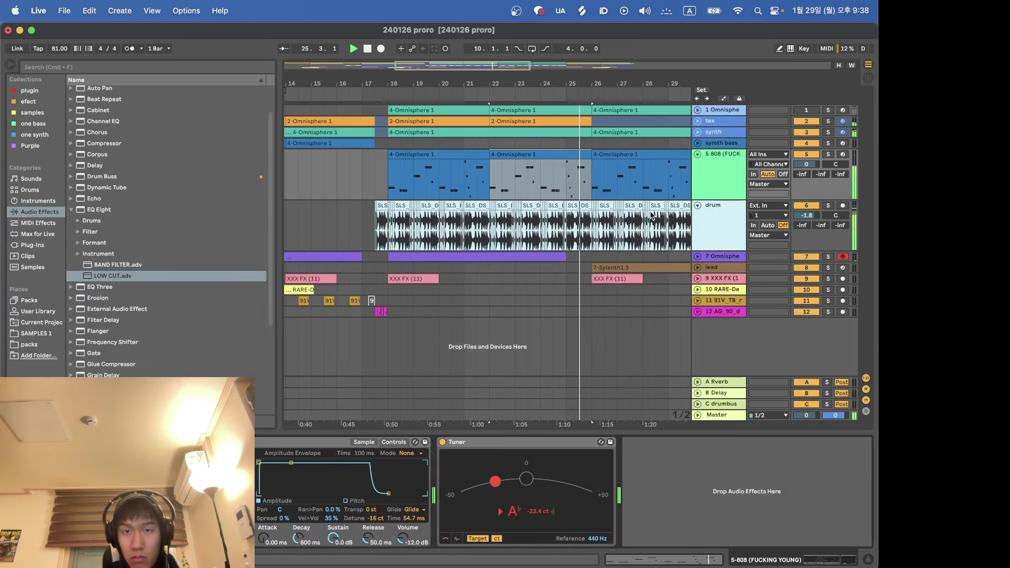
pyautogui.click(573, 158)
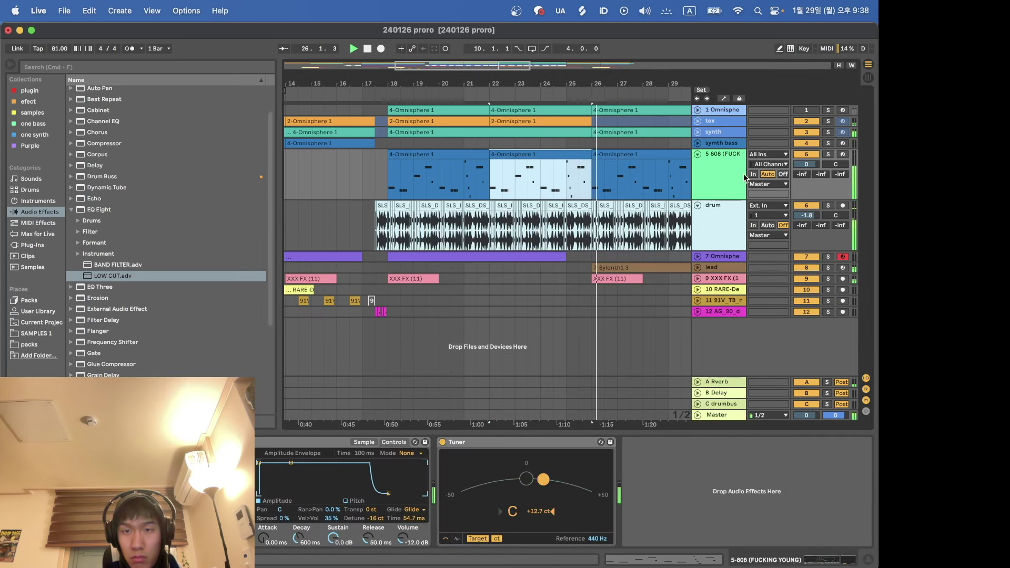
pyautogui.click(698, 155)
pyautogui.click(697, 166)
# Step: Extend the 7 Omnisphere clip starting at bar 18 to bar 26 and duplicate it through bar 34
pyautogui.scroll(-3, 538, 216)
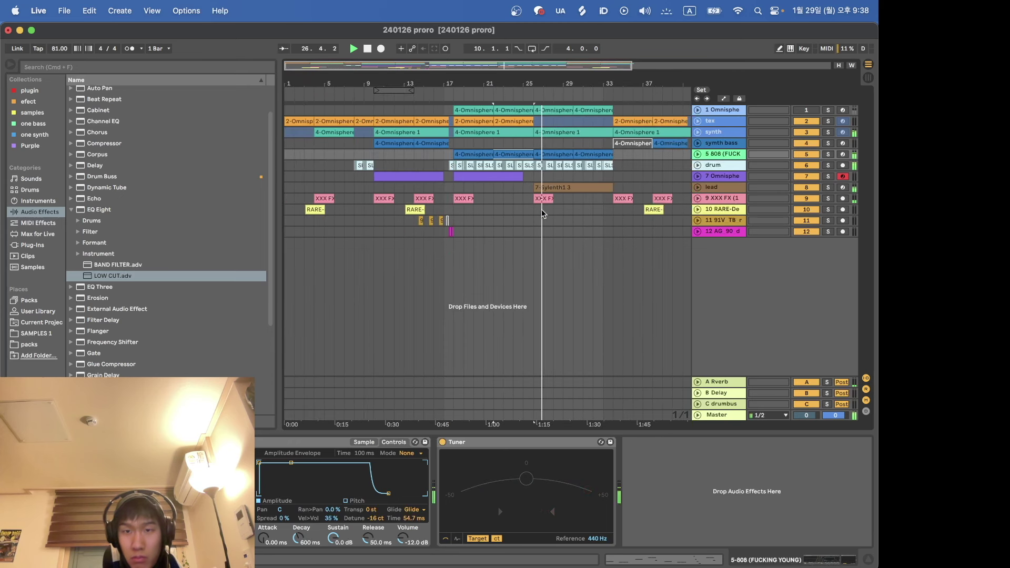
pyautogui.click(524, 179)
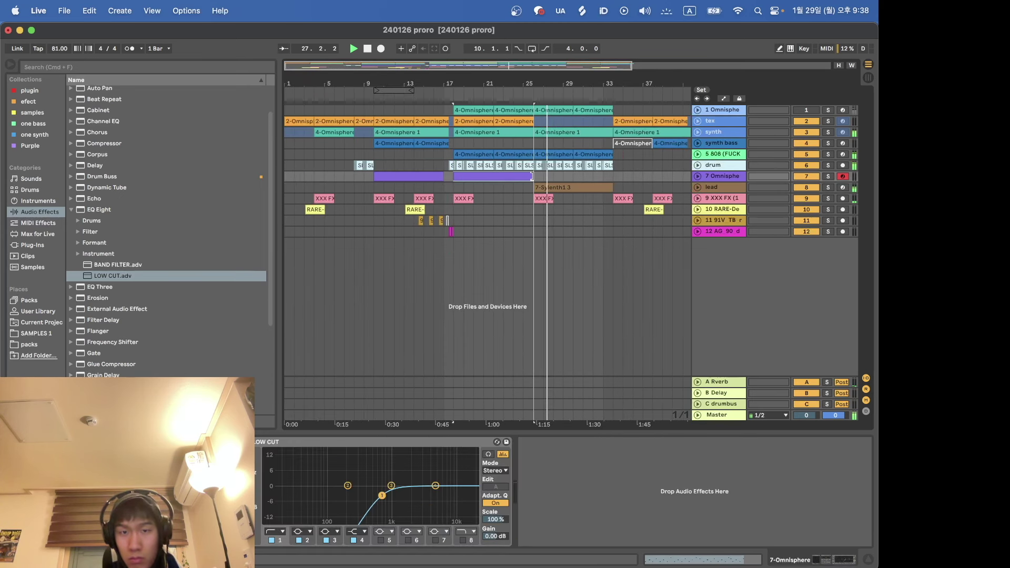
pyautogui.click(593, 231)
# Step: Expand the 7 Omnisphere track, check it briefly in solo and collapse it again
pyautogui.click(698, 177)
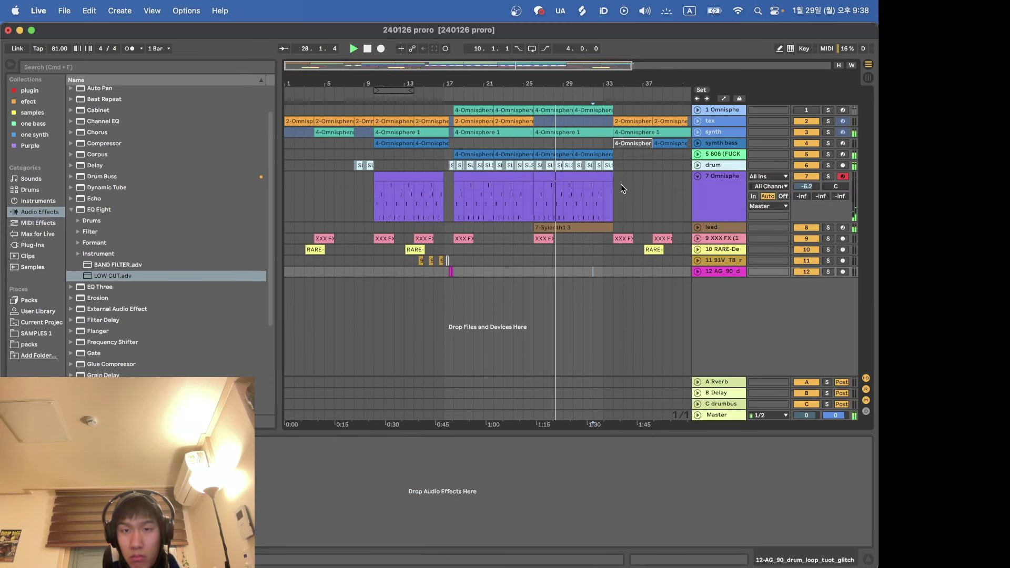
pyautogui.click(771, 216)
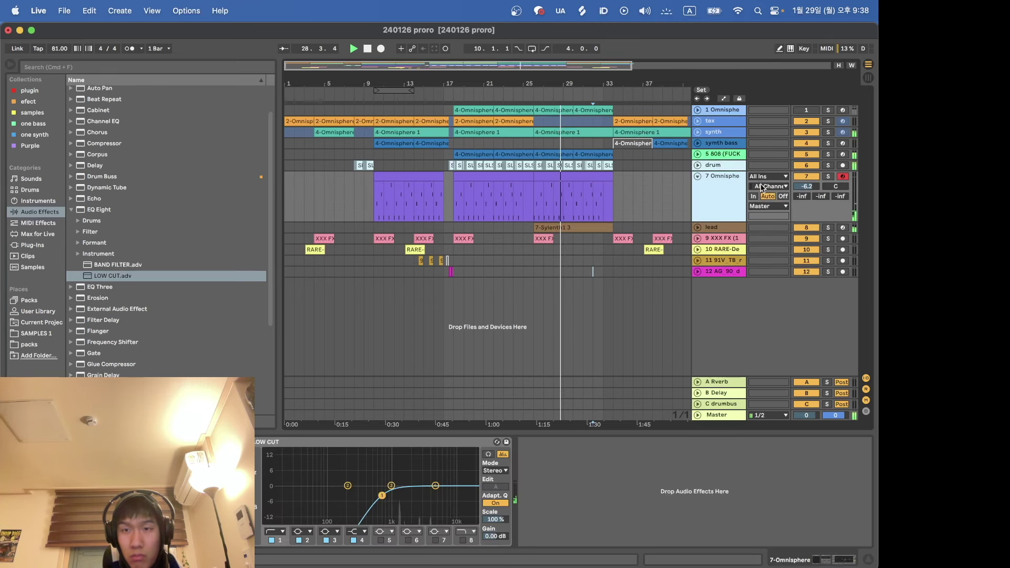
pyautogui.click(829, 176)
pyautogui.click(831, 179)
pyautogui.click(698, 177)
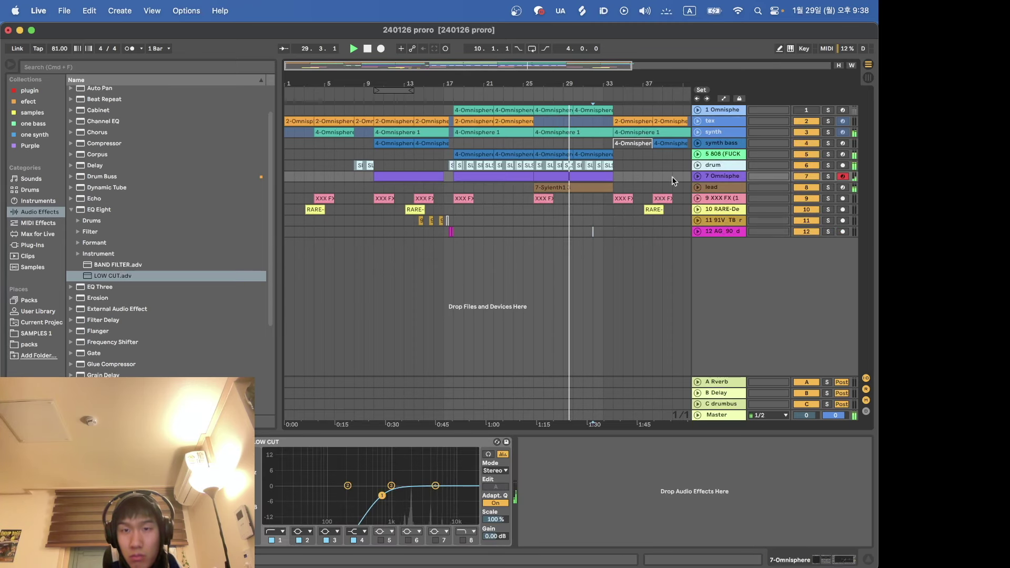
# Step: Transpose all notes of the 7 Omnisphere clip starting at bar 10 down one octave
pyautogui.hscroll(1, 578, 173)
pyautogui.doubleClick(376, 176)
pyautogui.click(377, 431)
pyautogui.press('super+a')
pyautogui.hotkey('shift', 'Down')
pyautogui.hotkey('shift', 'Tab')
# Step: Recolor the 7 Omnisphere clip starting at bar 10 to greyish blue
pyautogui.rightClick(406, 181)
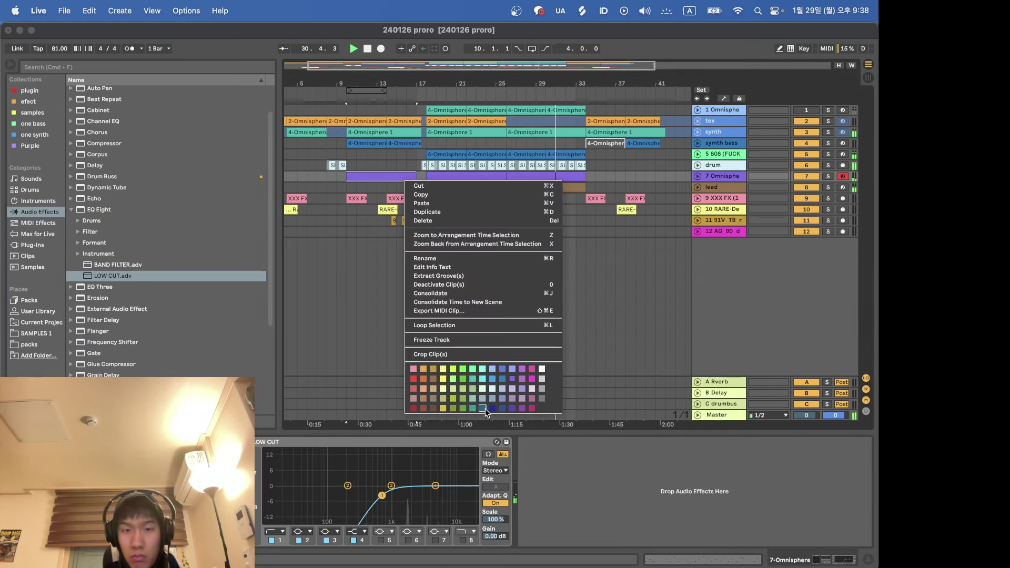
pyautogui.click(493, 400)
pyautogui.click(574, 284)
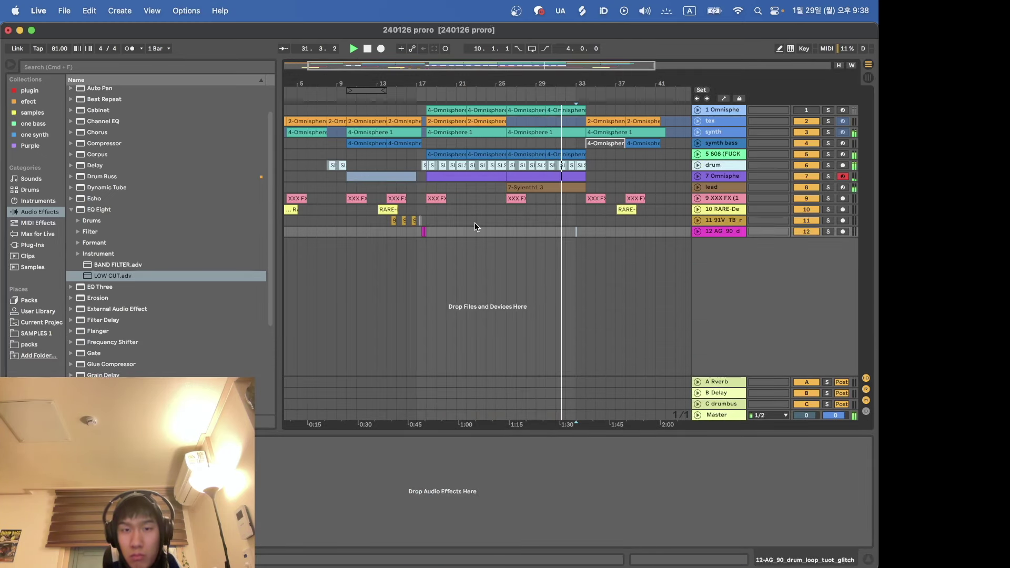
# Step: Duplicate the drum clips of bars 26 to 34 into bars 34 to 42
pyautogui.press('-')
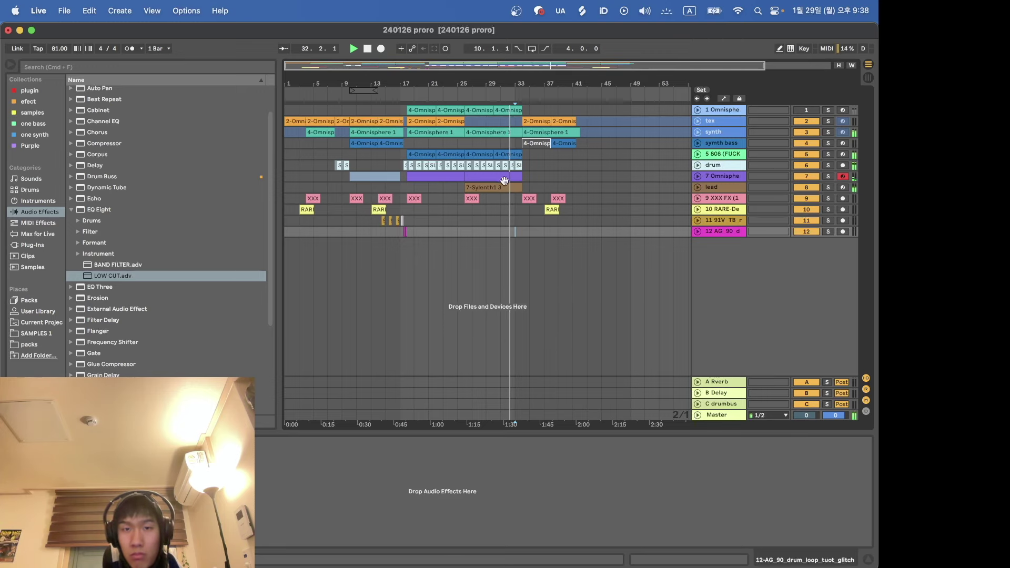
pyautogui.press('+')
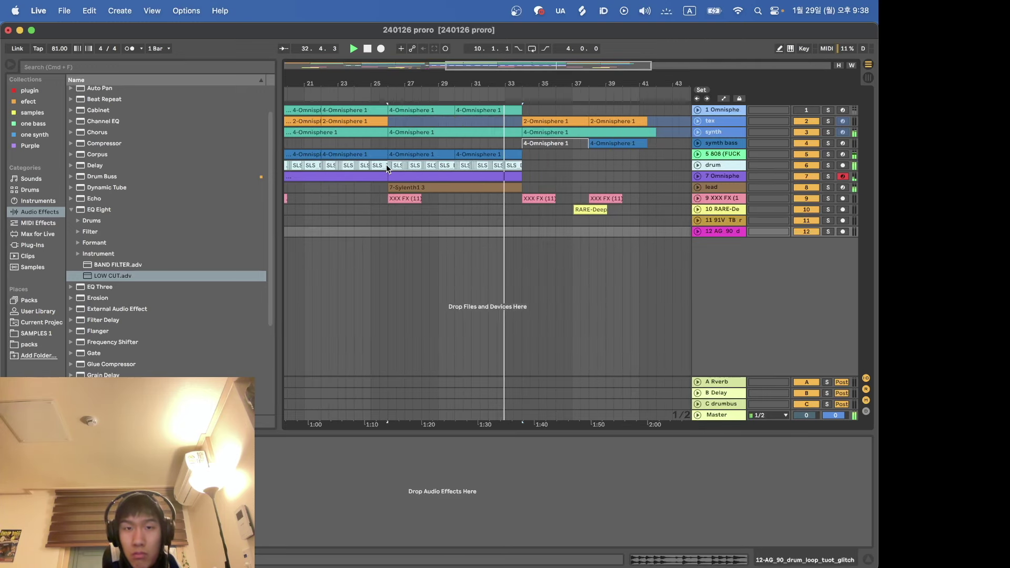
pyautogui.click(386, 164)
pyautogui.click(560, 188)
pyautogui.press('-')
# Step: Delete the synth bass clip starting at bar 38
pyautogui.click(593, 143)
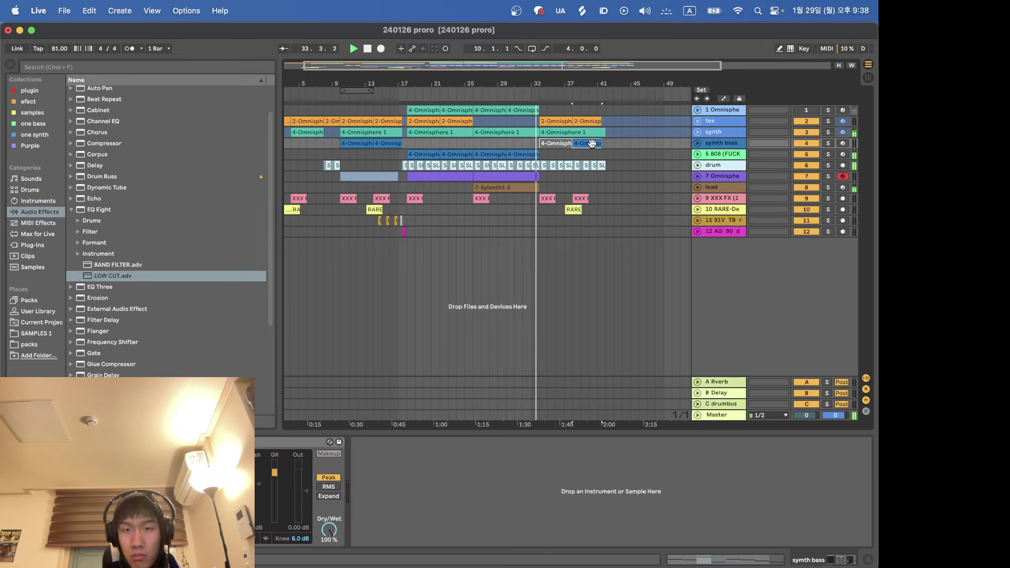
pyautogui.press('+')
pyautogui.press('+')
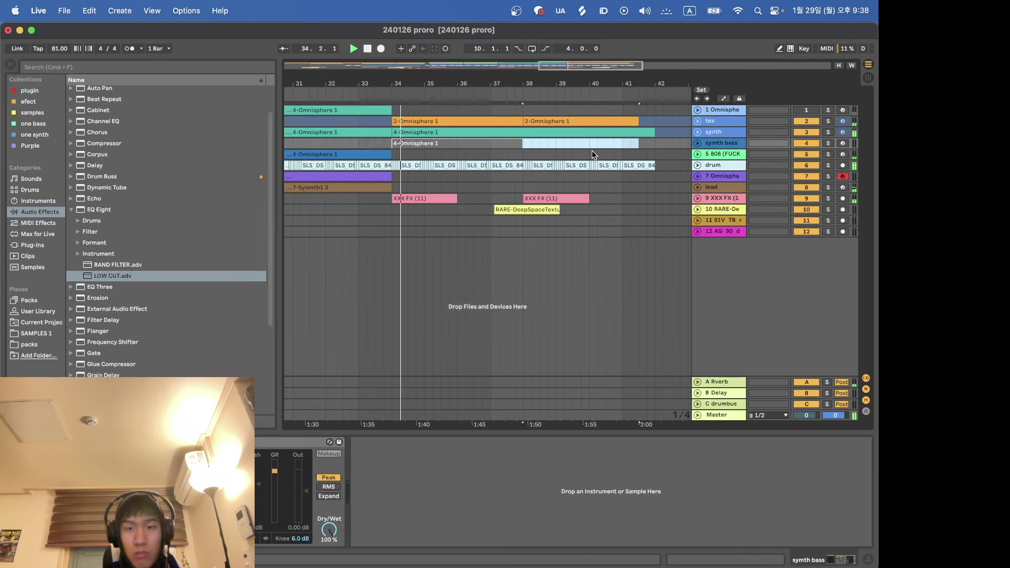
pyautogui.press('Delete')
# Step: Save the project and delete the XXX FX and RARE-DeepSpaceTextures clips around bar 38
pyautogui.click(606, 209)
pyautogui.press('super+s')
pyautogui.scroll(-3, 504, 233)
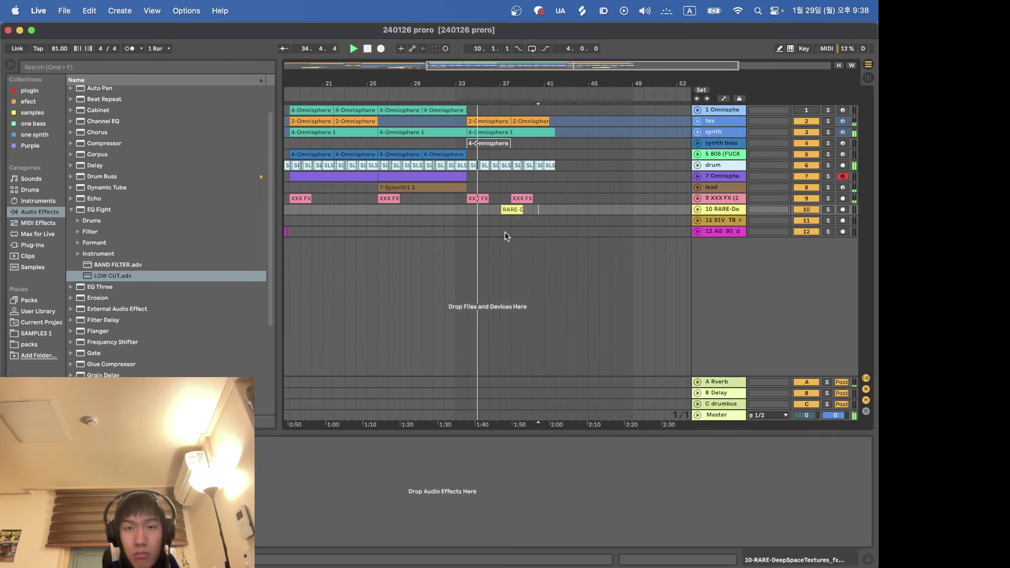
pyautogui.press('Delete')
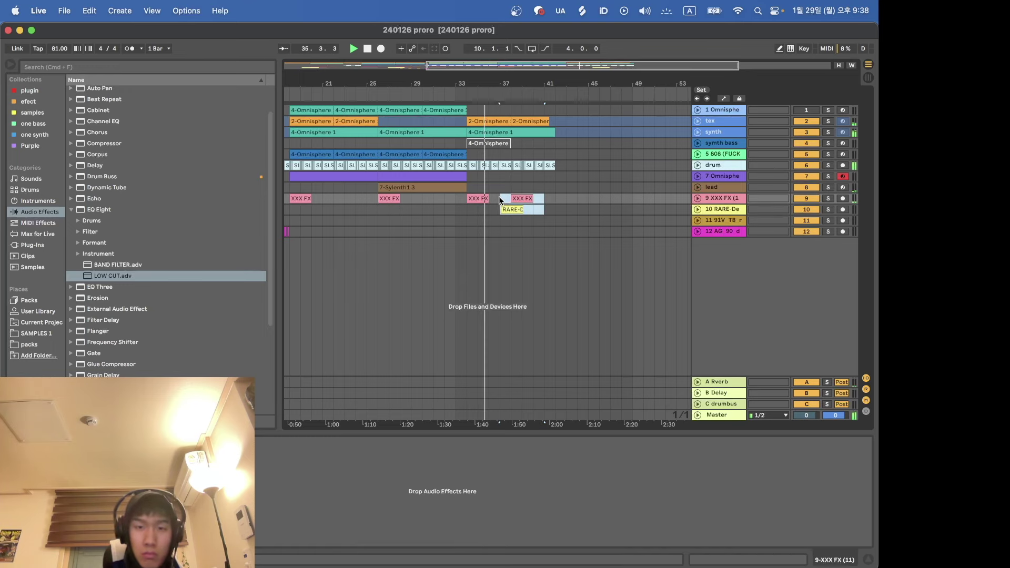
# Step: Copy bars 10 to 18 of all tracks from tex down to track 12 and paste them at bar 42
pyautogui.hscroll(-5, 499, 196)
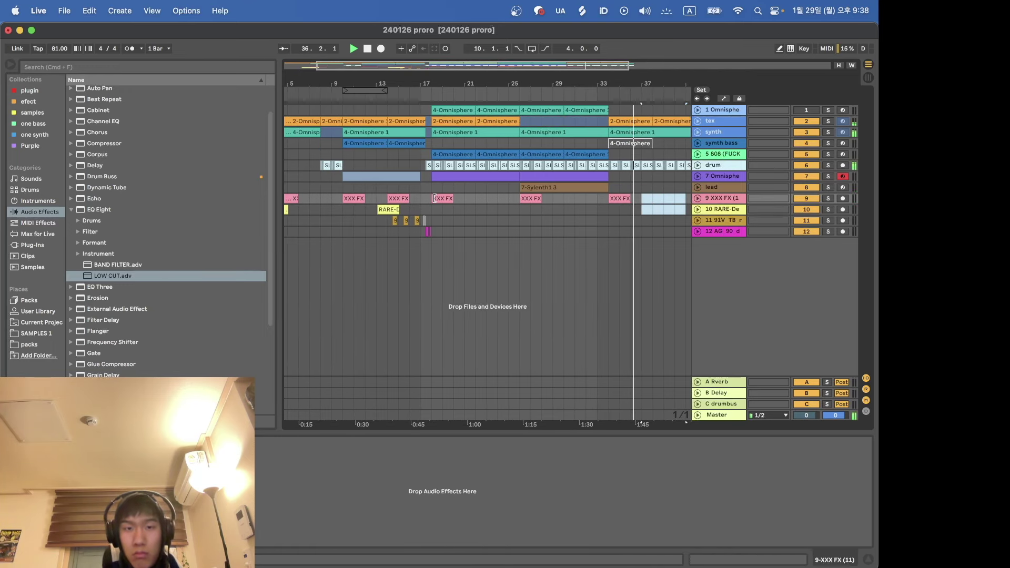
pyautogui.moveTo(431, 230); pyautogui.dragTo(343, 119)
pyautogui.hscroll(3, 342, 119)
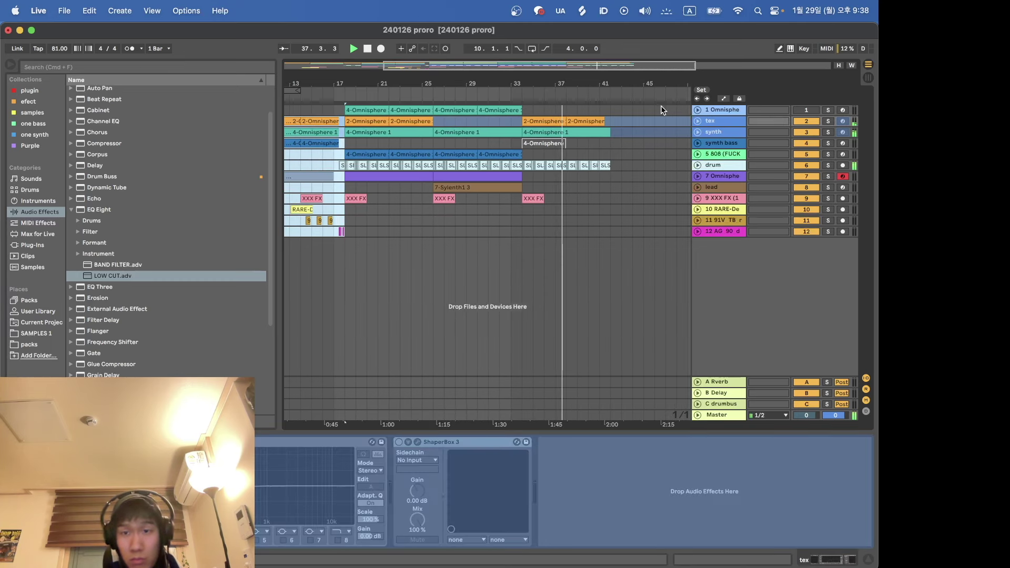
pyautogui.click(611, 125)
pyautogui.press('super+v')
# Step: Move the synth bass clip from bar 34 to bar 38 and deactivate it
pyautogui.moveTo(554, 141); pyautogui.dragTo(599, 143)
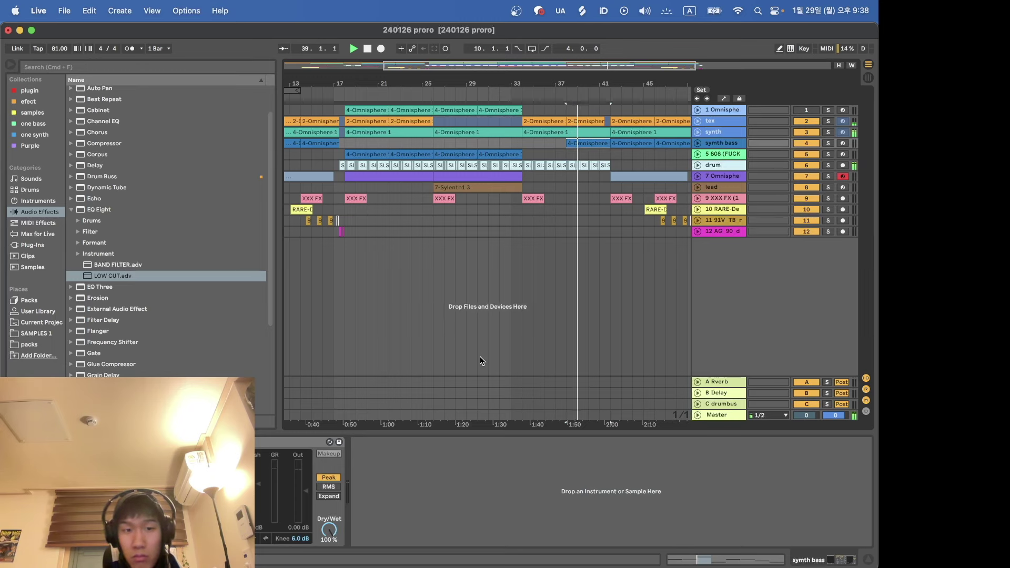
pyautogui.click(698, 143)
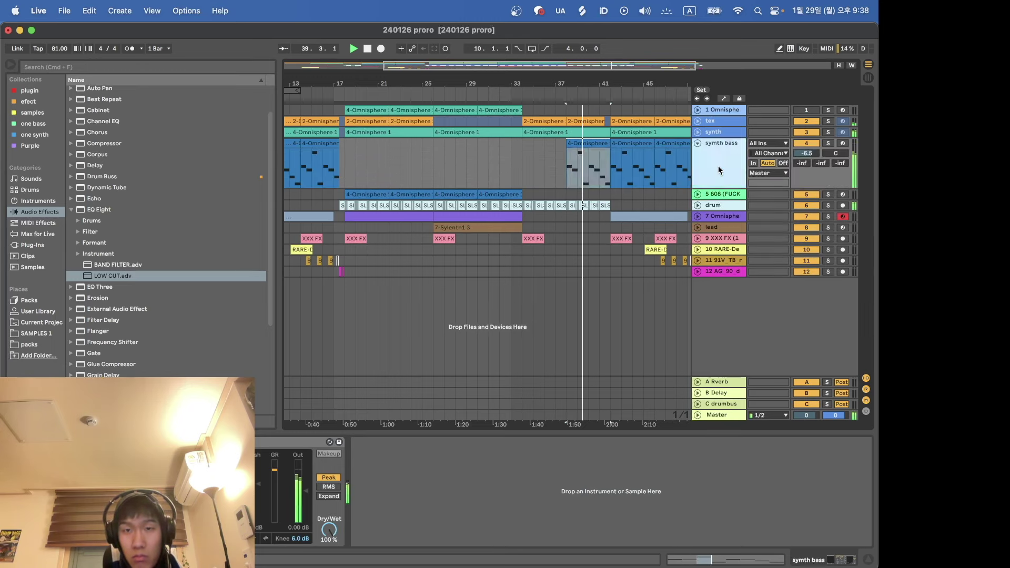
pyautogui.click(581, 143)
pyautogui.press('0')
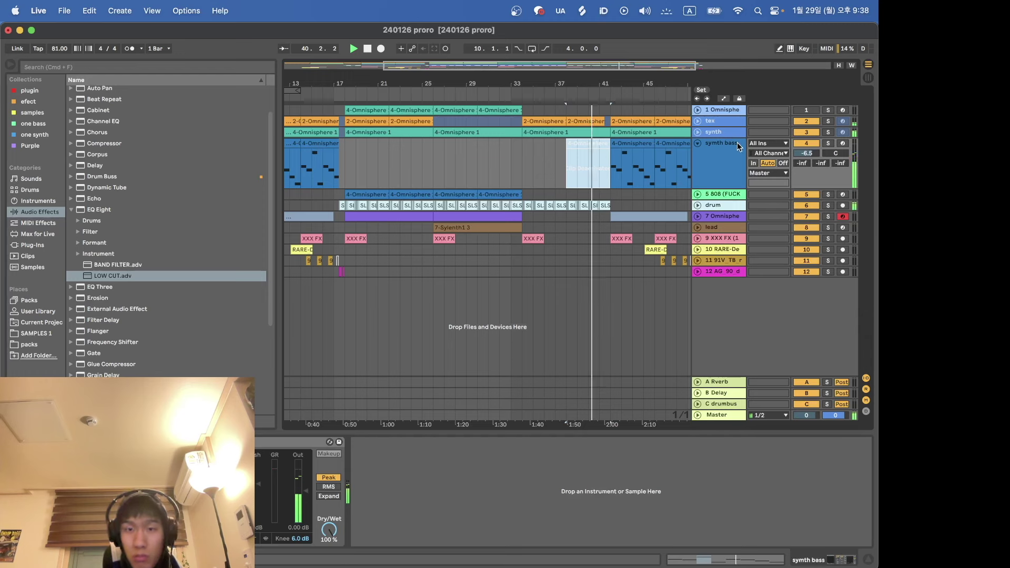
pyautogui.click(698, 144)
# Step: Clear the drum track from bar 34 to bar 43
pyautogui.press('-')
pyautogui.click(536, 194)
pyautogui.press('+')
pyautogui.press('-')
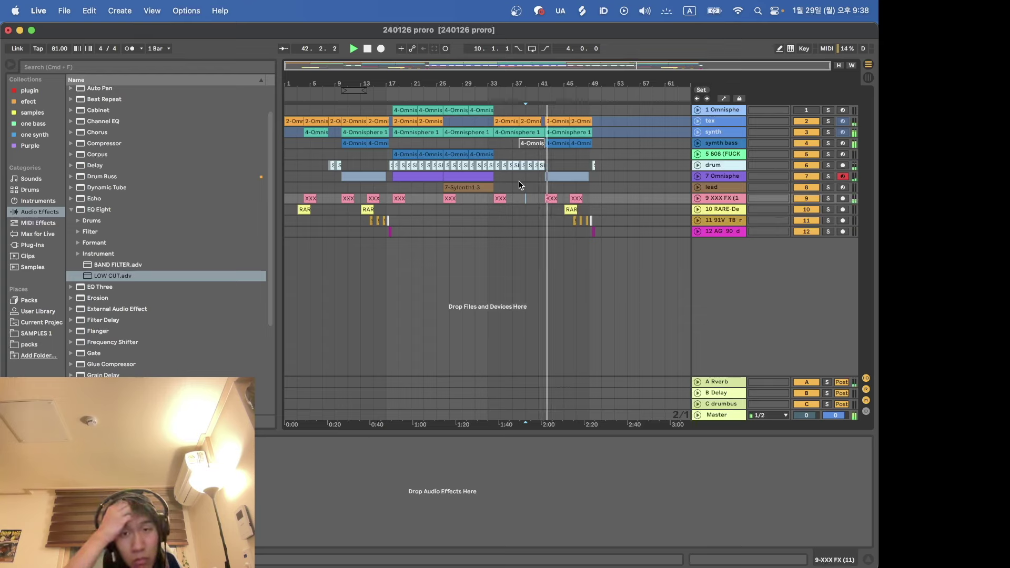
pyautogui.moveTo(551, 163); pyautogui.dragTo(506, 165)
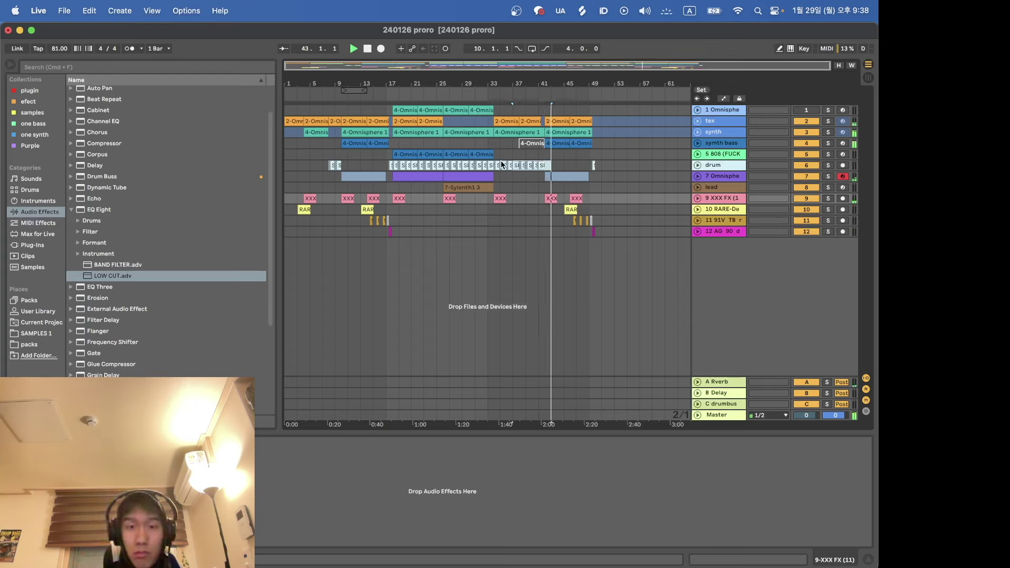
pyautogui.click(495, 167)
pyautogui.scroll(5, 494, 164)
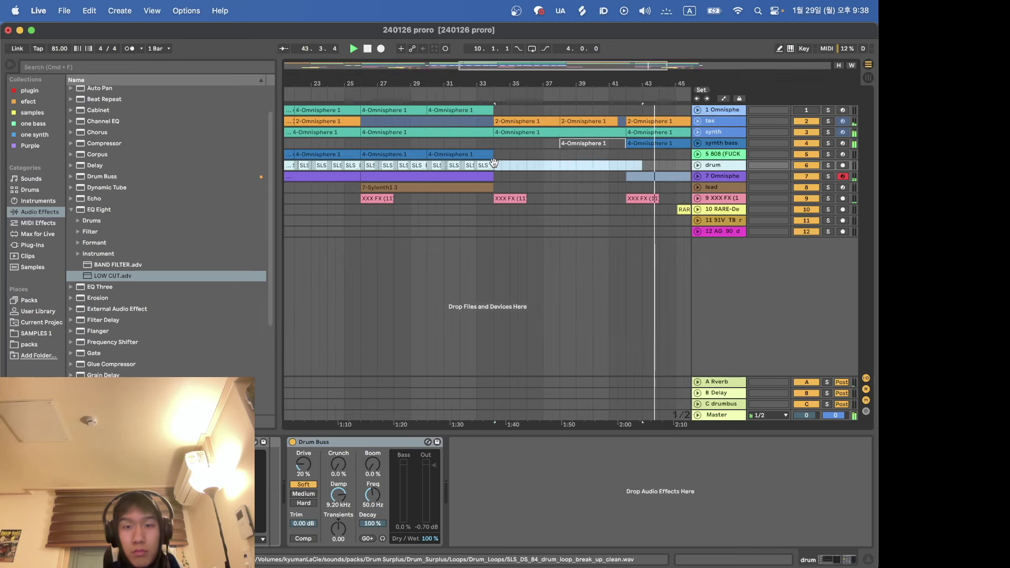
# Step: Play the arrangement from bar 33 and delete the lead track's clip between bars 26 and 34
pyautogui.scroll(-5, 494, 164)
pyautogui.press('space')
pyautogui.click(485, 220)
pyautogui.press('space')
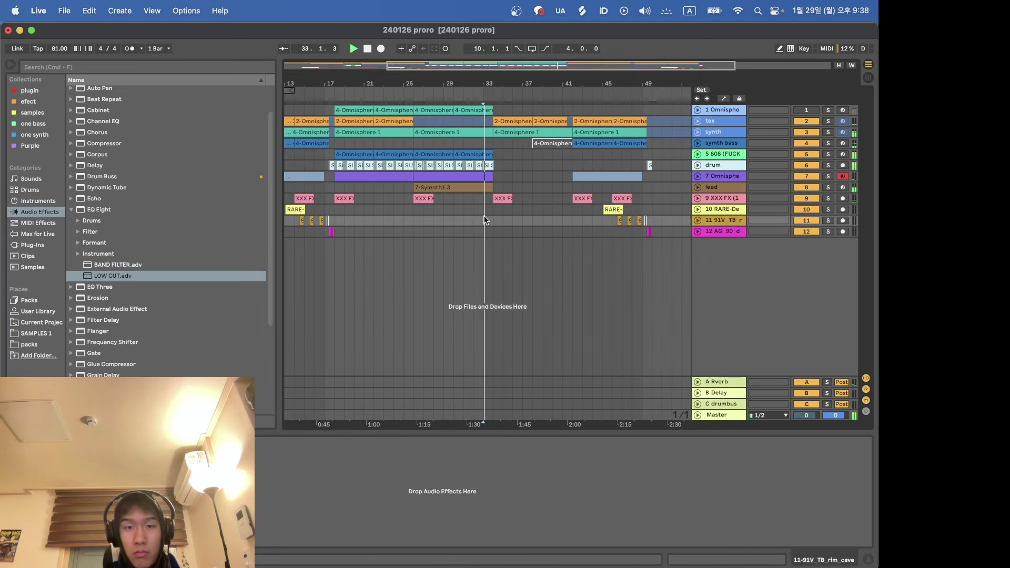
pyautogui.scroll(-4, 469, 216)
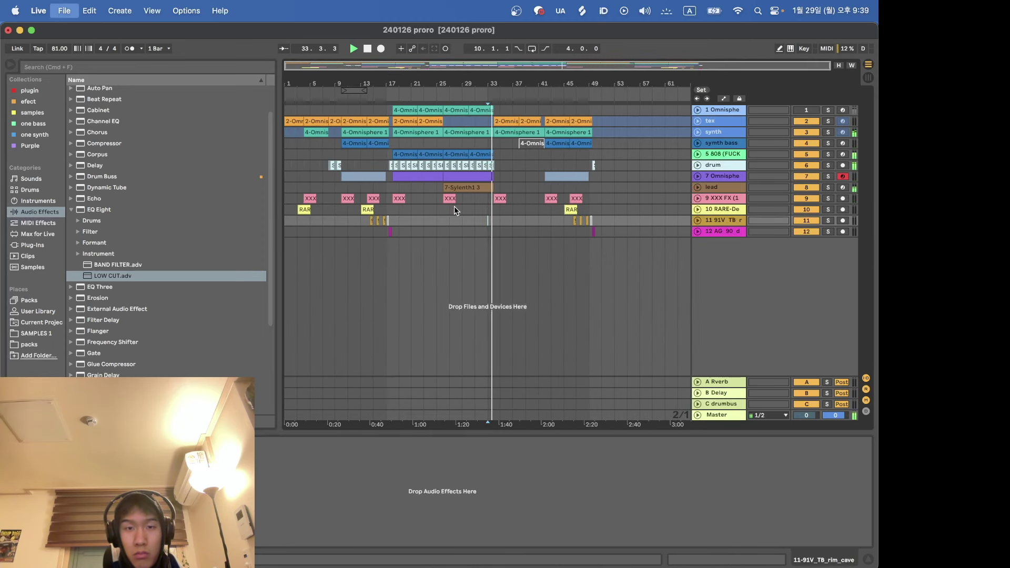
pyautogui.click(467, 188)
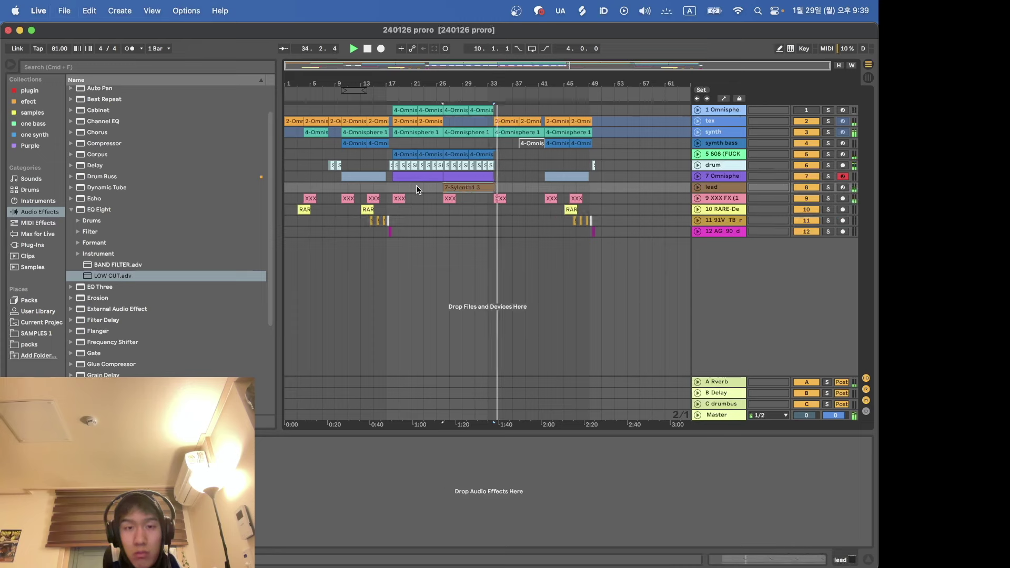
pyautogui.press('Delete')
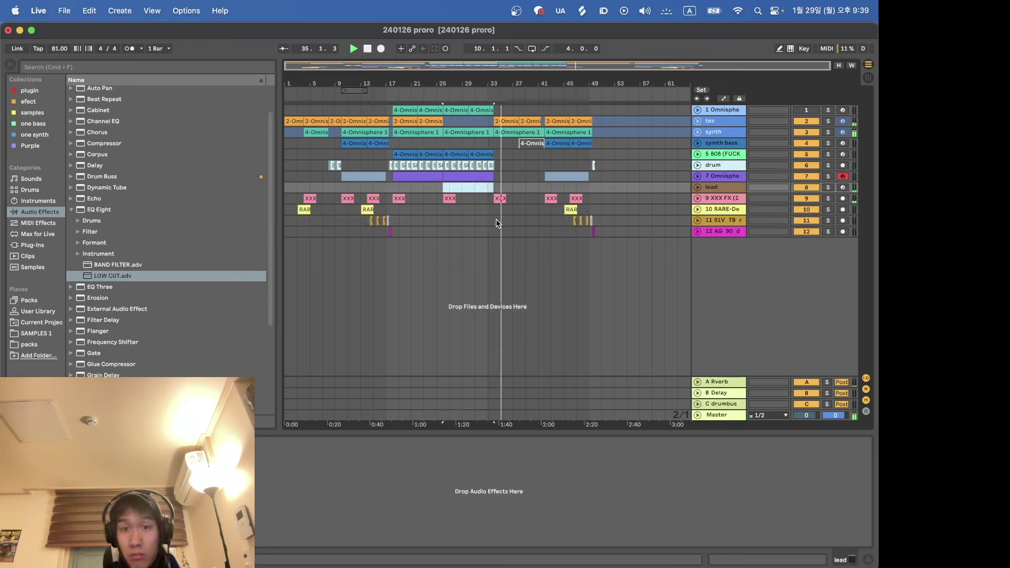
pyautogui.click(428, 118)
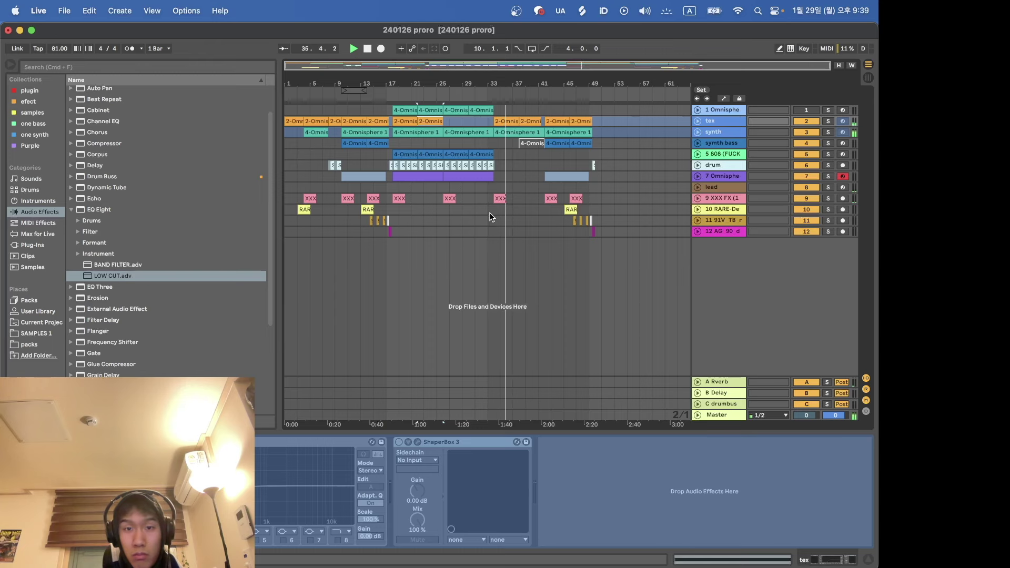
# Step: Delete all clips between bars 26 and 34 on tracks 1 to 10
pyautogui.scroll(5, 491, 217)
pyautogui.moveTo(494, 213); pyautogui.dragTo(389, 104)
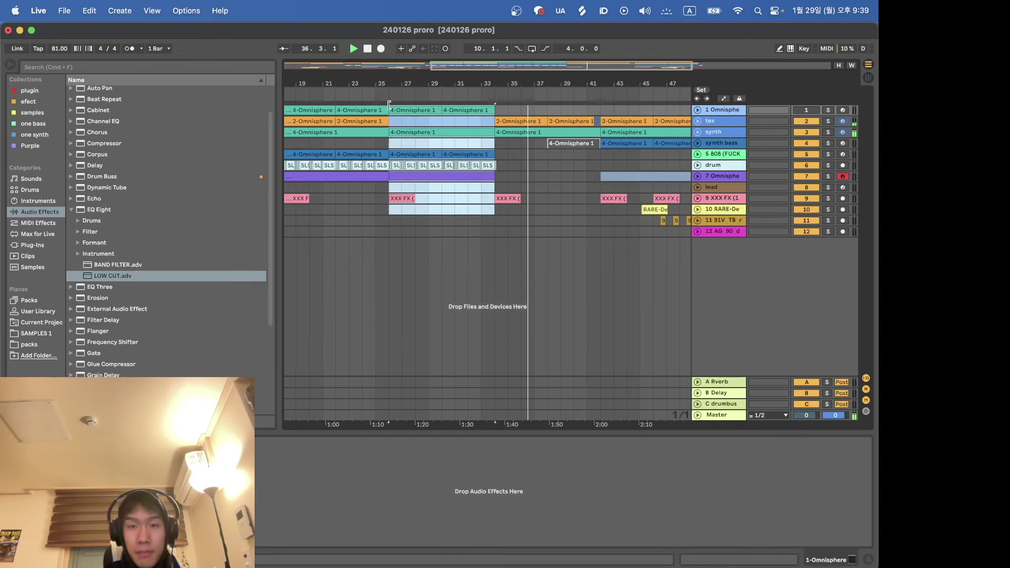
pyautogui.press('Delete')
pyautogui.rightClick(467, 220)
pyautogui.click(503, 171)
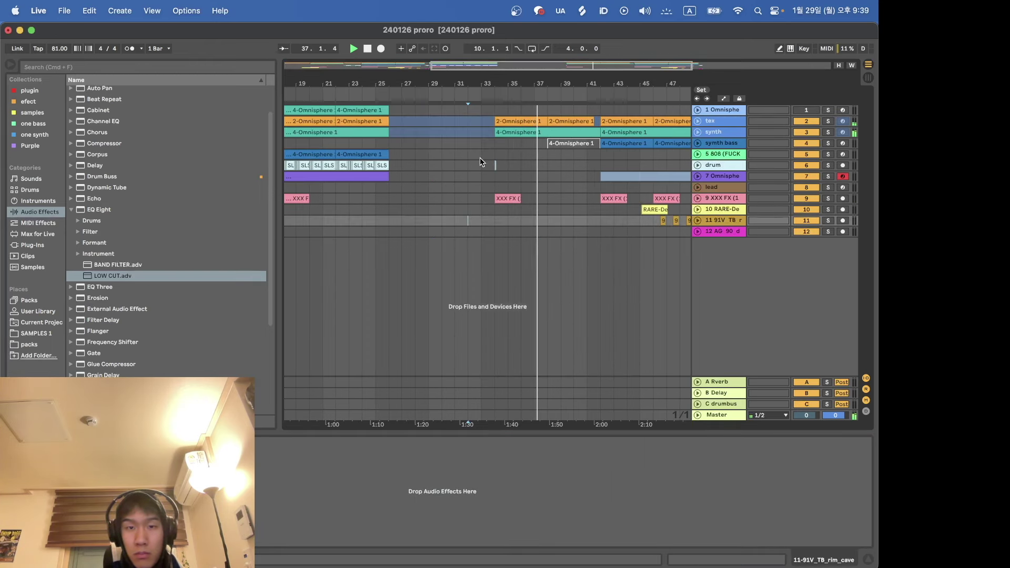
pyautogui.moveTo(480, 157); pyautogui.dragTo(525, 176)
pyautogui.scroll(-3, 525, 176)
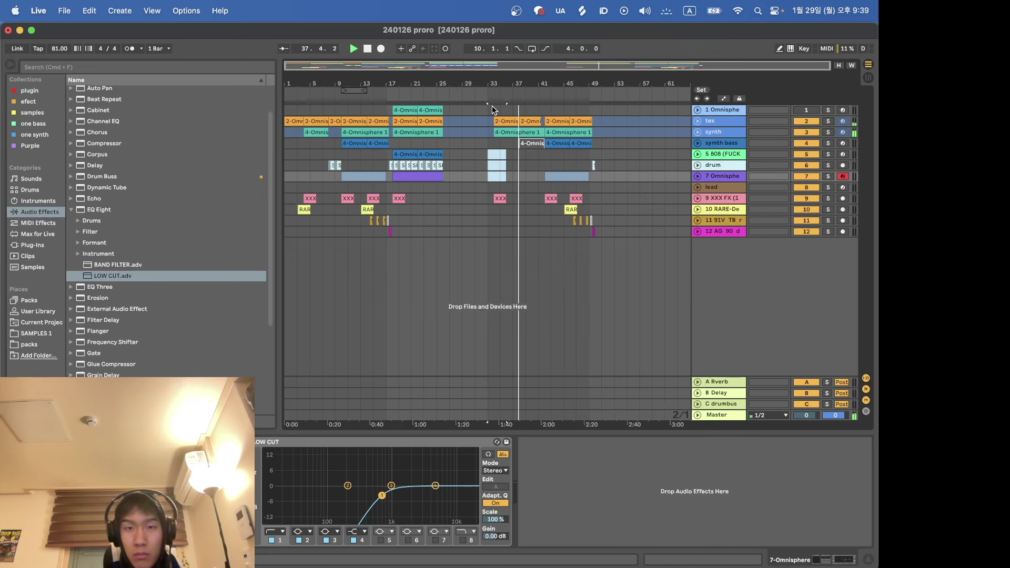
# Step: Move everything from bar 34 onwards on all tracks eight bars earlier so it starts at bar 26
pyautogui.moveTo(494, 105); pyautogui.dragTo(600, 263)
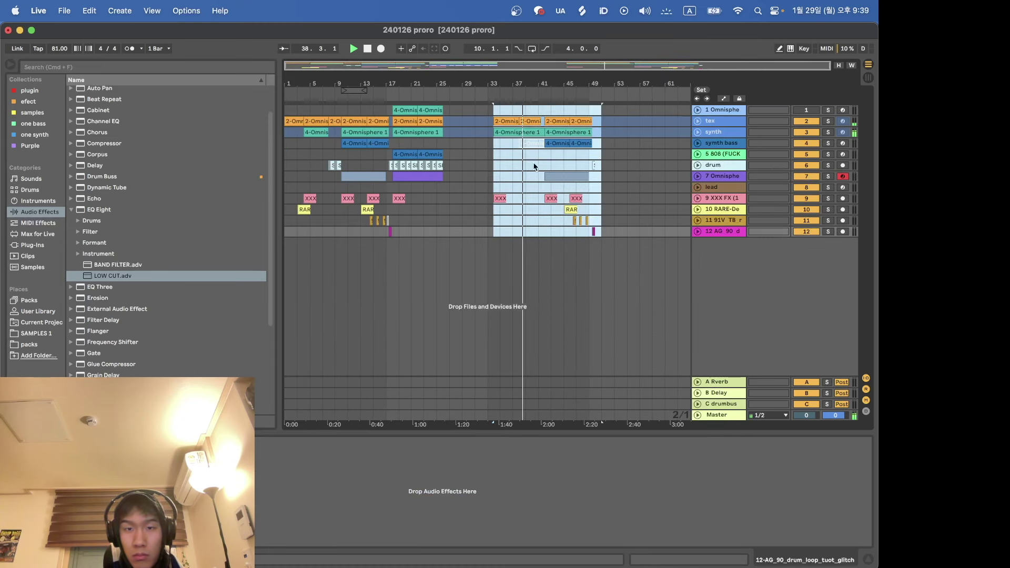
pyautogui.keyDown('shift'); pyautogui.click(515, 127); pyautogui.keyUp('shift')
pyautogui.keyDown('shift'); pyautogui.click(501, 127); pyautogui.keyUp('shift')
pyautogui.keyDown('shift'); pyautogui.click(503, 120); pyautogui.keyUp('shift')
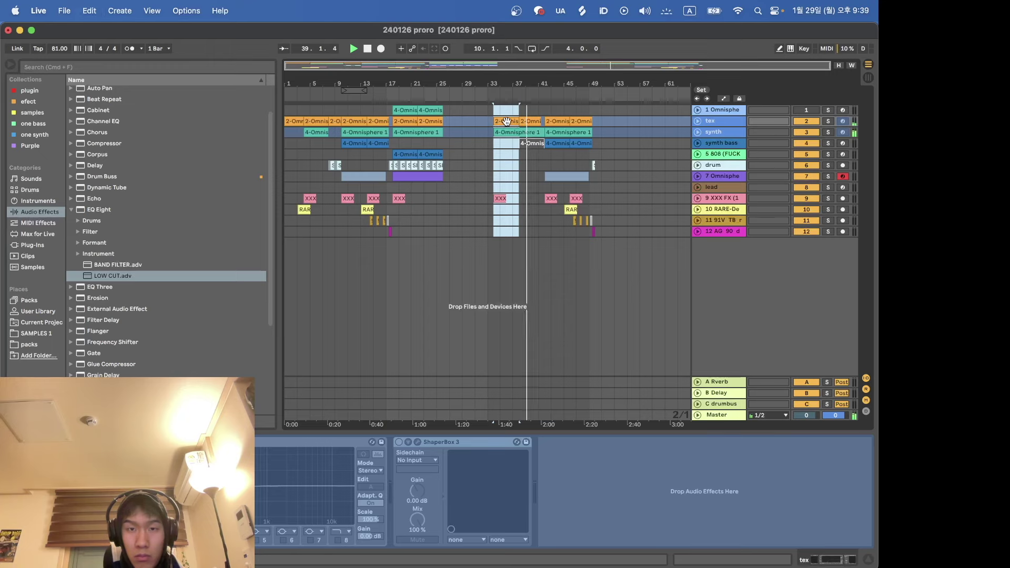
pyautogui.keyDown('shift'); pyautogui.click(625, 231); pyautogui.keyUp('shift')
pyautogui.moveTo(506, 127); pyautogui.dragTo(433, 154)
pyautogui.scroll(5, 434, 154)
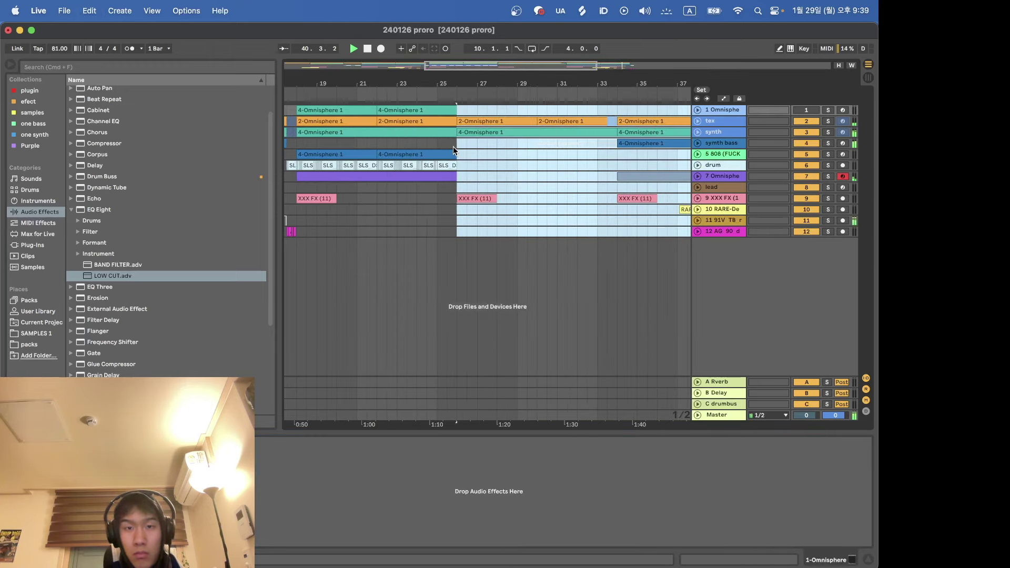
# Step: Play the arrangement from bar 26 to check the transition into the moved section
pyautogui.click(455, 144)
pyautogui.press('space')
pyautogui.press('space')
pyautogui.scroll(-5, 459, 138)
pyautogui.scroll(3, 459, 147)
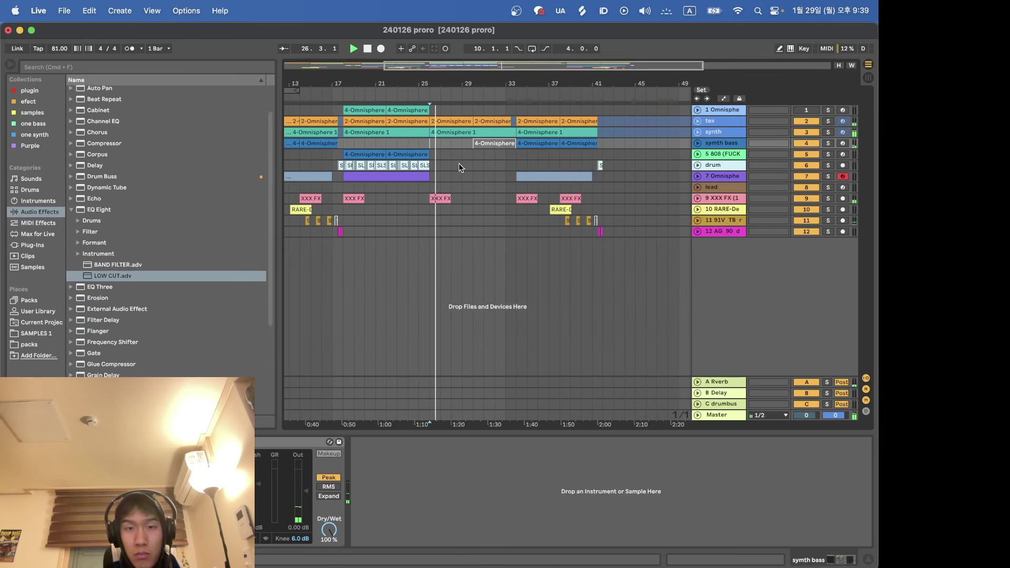
pyautogui.hscroll(-5, 459, 167)
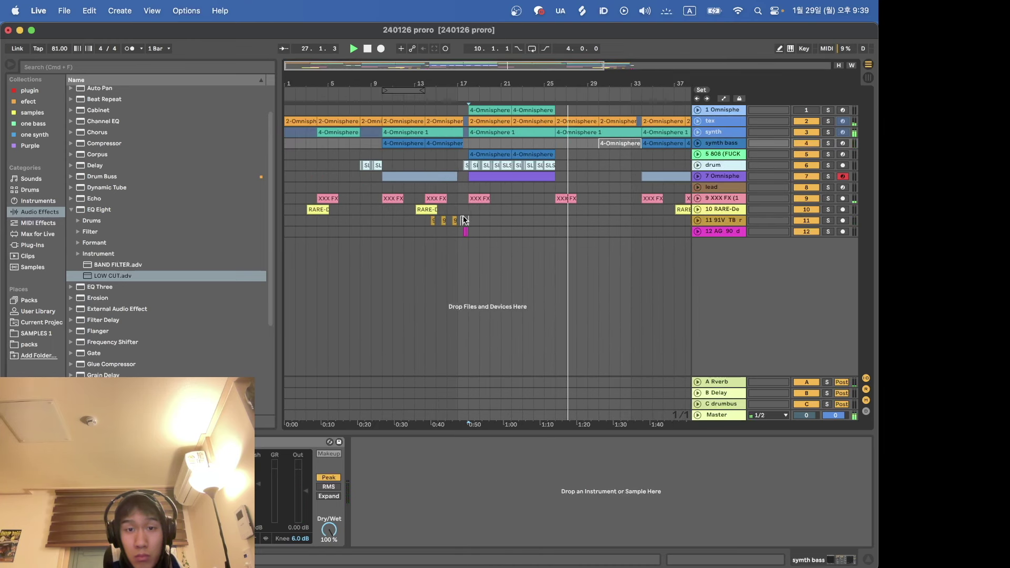
# Step: Copy the first 91V_TB_rim_cave clip near bar 14 and paste it on track 11 just after bar 30
pyautogui.click(432, 220)
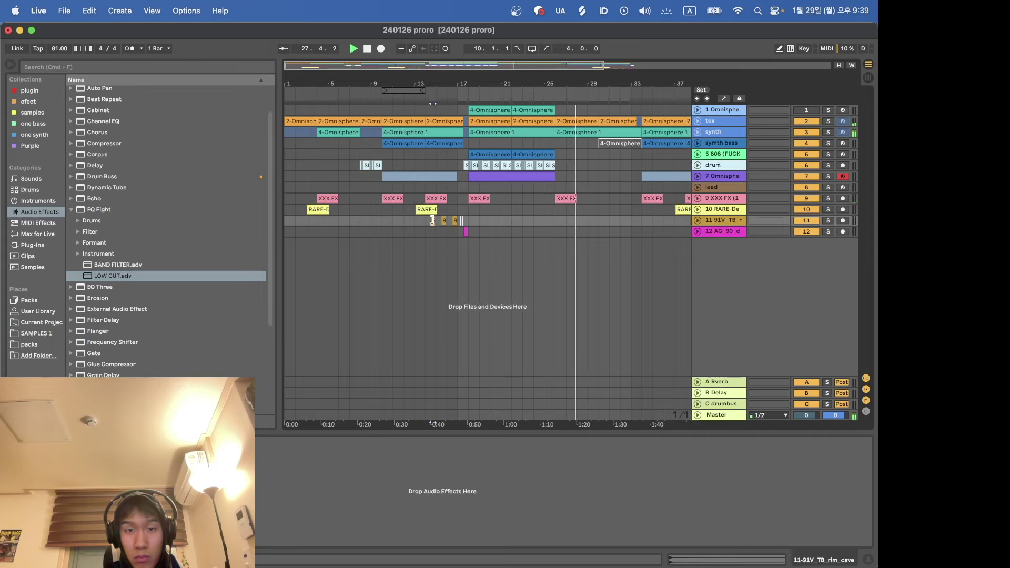
pyautogui.scroll(5, 560, 207)
pyautogui.click(543, 210)
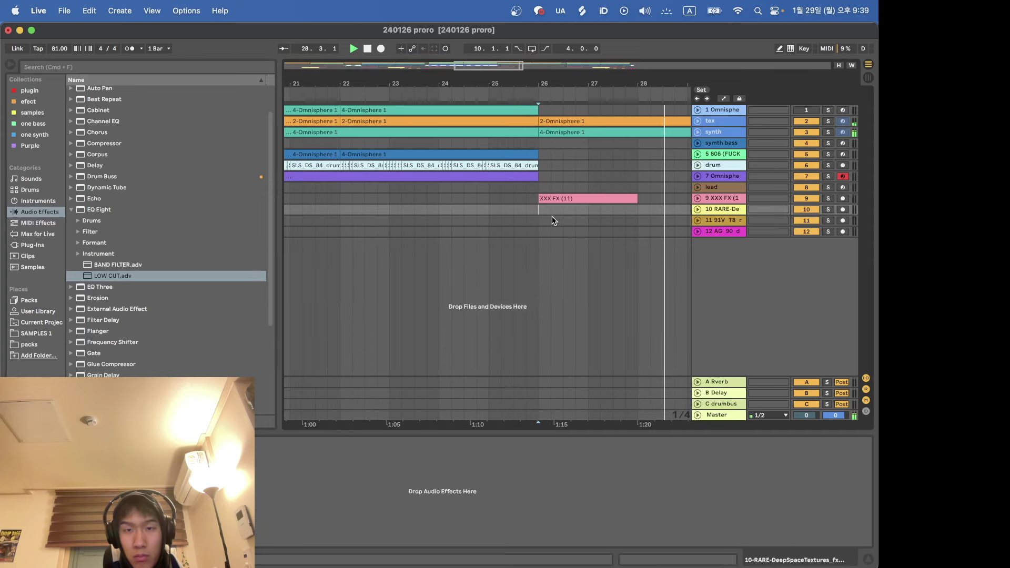
pyautogui.scroll(-4, 548, 222)
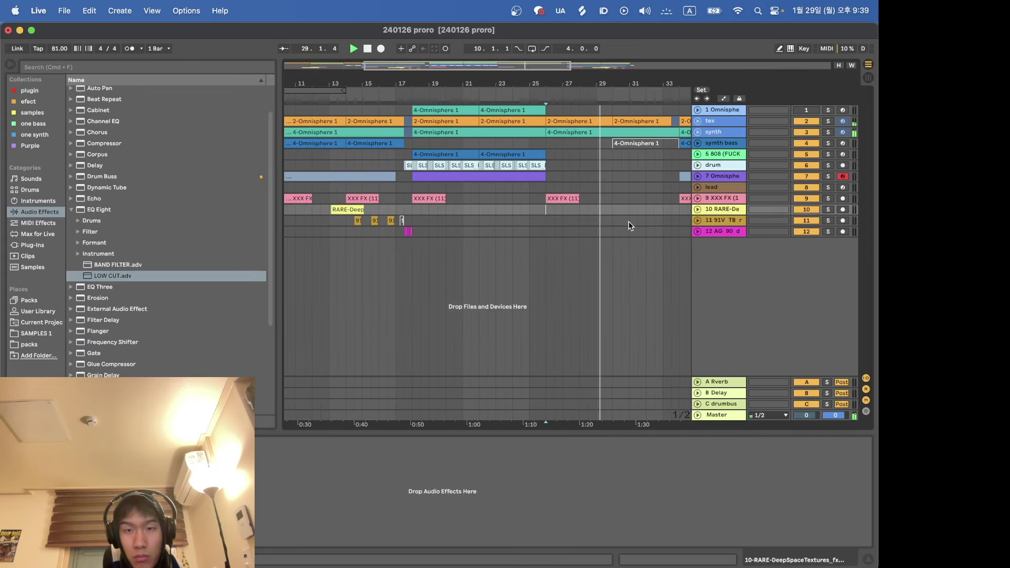
pyautogui.scroll(3, 629, 226)
pyautogui.click(615, 219)
pyautogui.press('super+v')
pyautogui.hscroll(2, 605, 223)
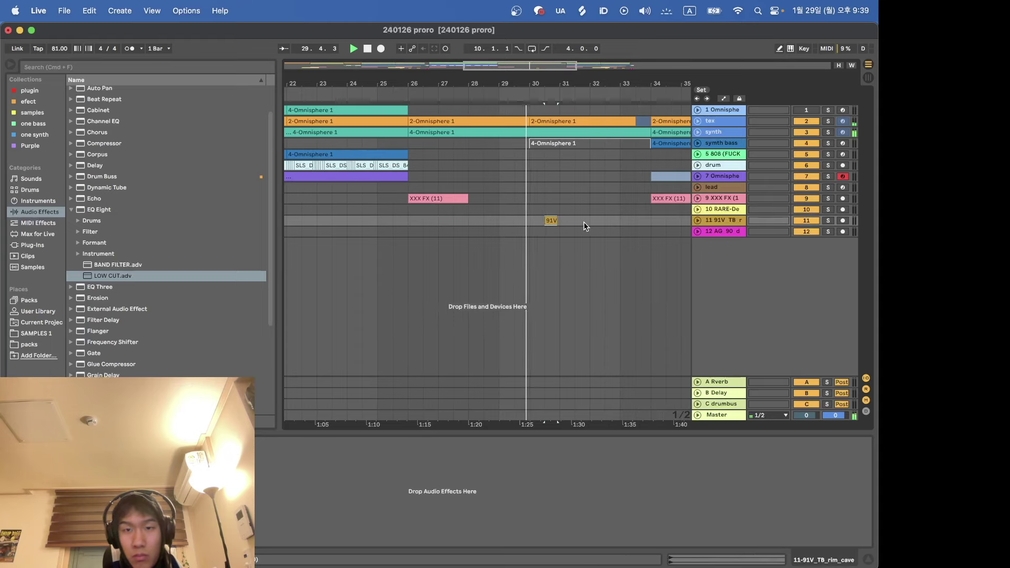
# Step: Repeat the rim clip every half bar from bar 30 until bar 33, giving seven hits, and save the project
pyautogui.scroll(2, 574, 226)
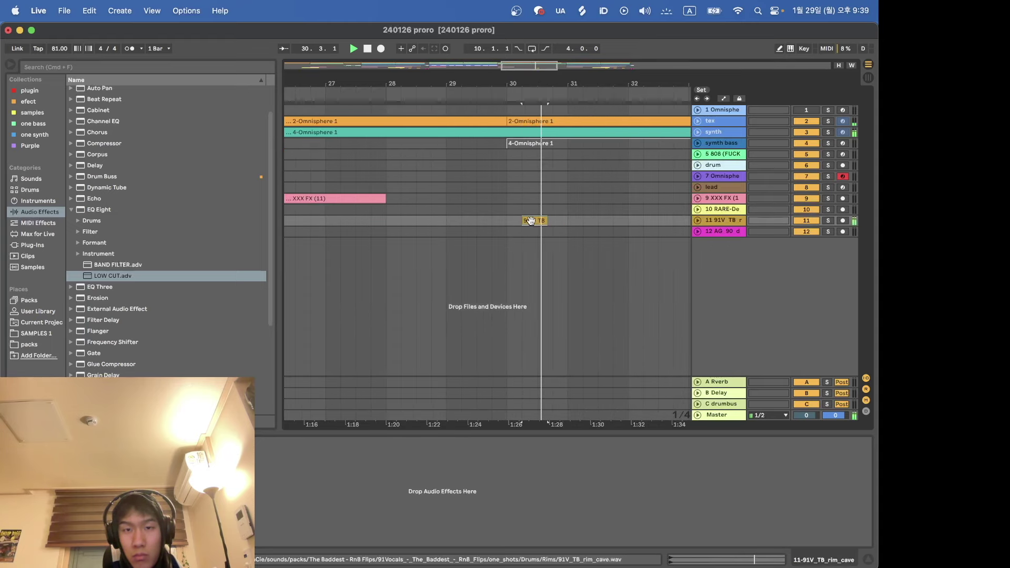
pyautogui.press('super+d')
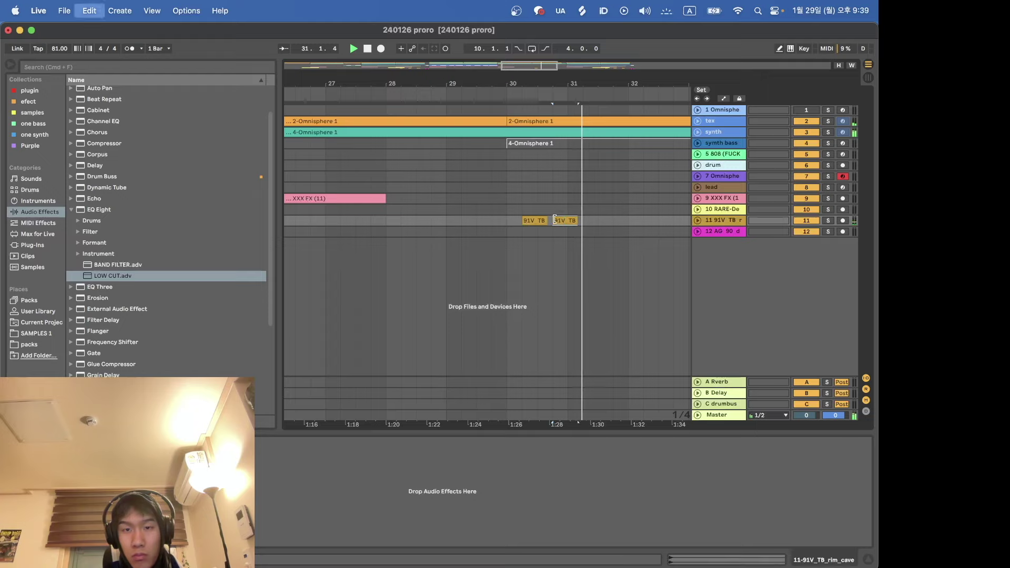
pyautogui.press('super+d')
pyautogui.press('super+d')
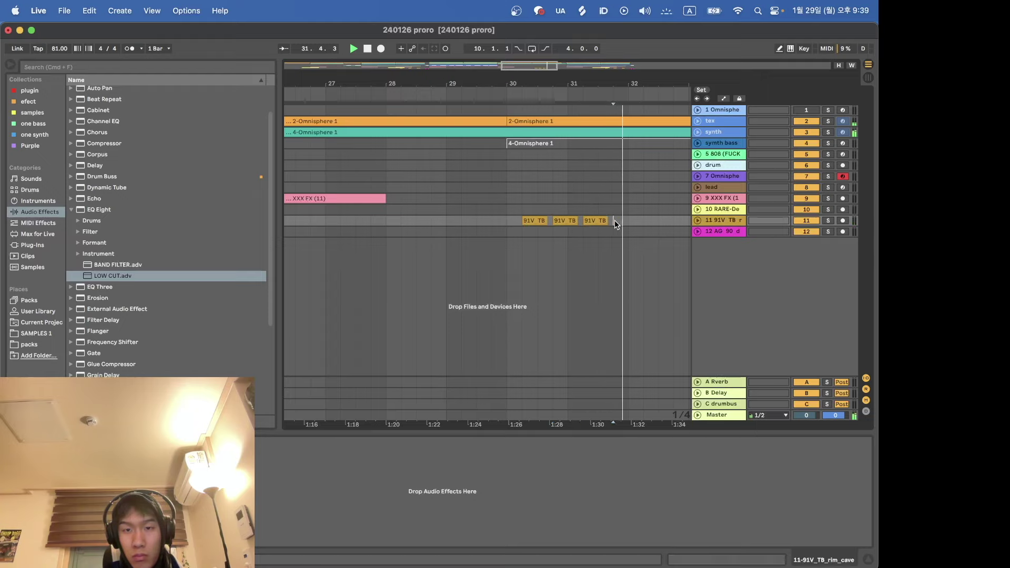
pyautogui.press('super+d')
pyautogui.press('super+d')
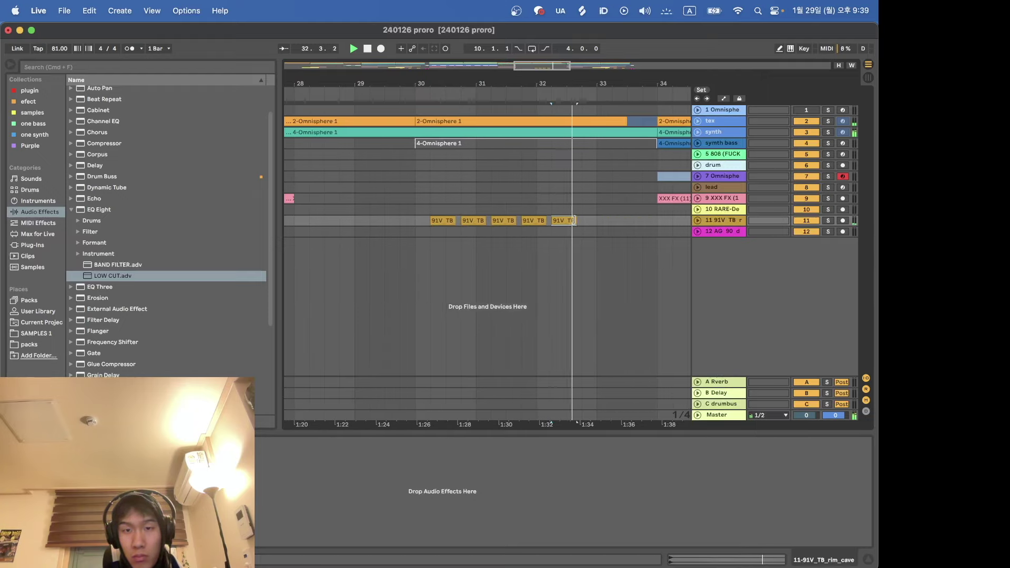
pyautogui.click(615, 222)
pyautogui.press('super+v')
pyautogui.scroll(-3, 614, 222)
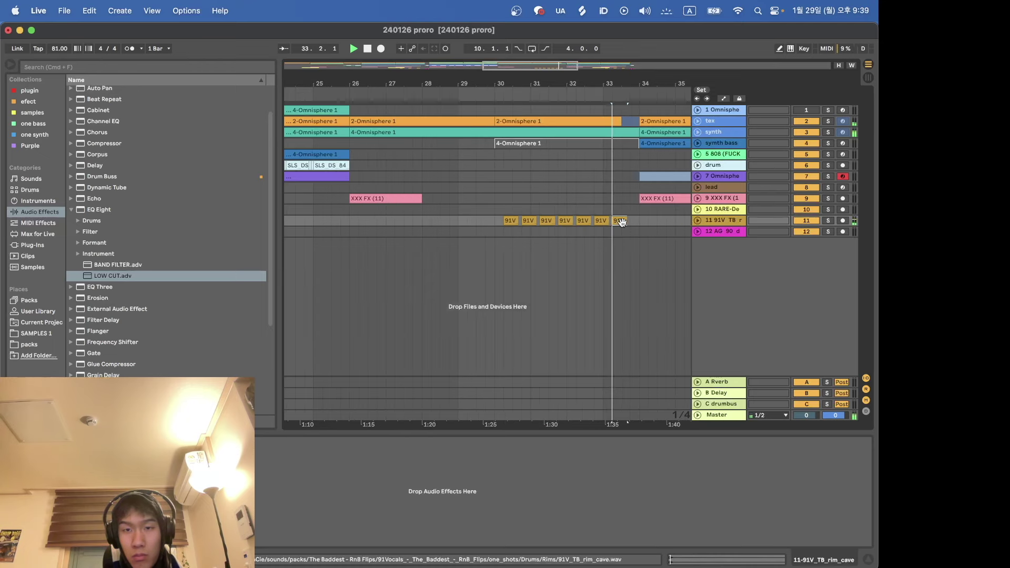
pyautogui.scroll(-4, 624, 224)
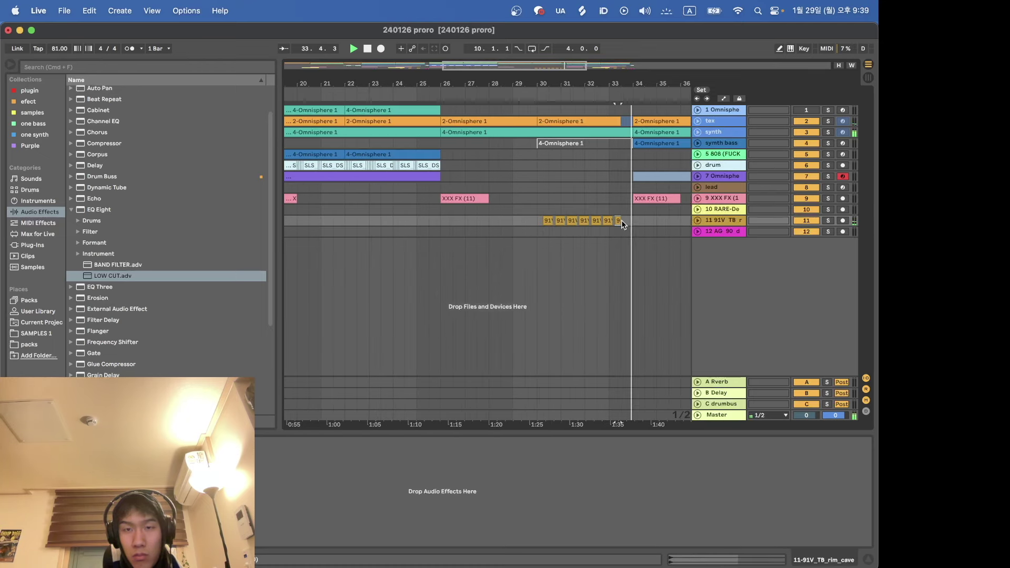
pyautogui.scroll(-4, 643, 221)
pyautogui.press('super+s')
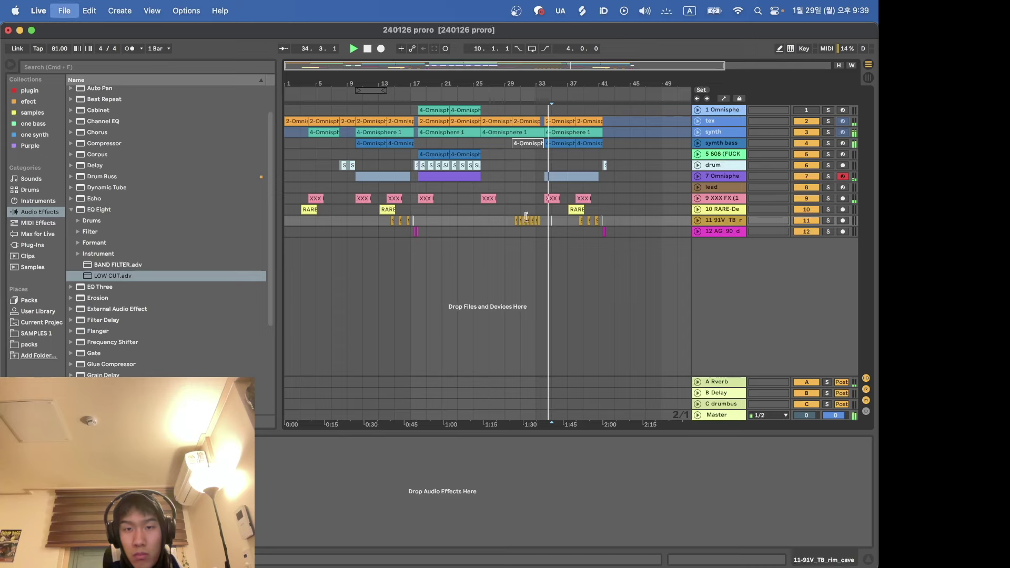
# Step: Unfold the RARE-DeepSpaceTextures track and copy its clip from bar 37 to bar 33
pyautogui.scroll(6, 526, 217)
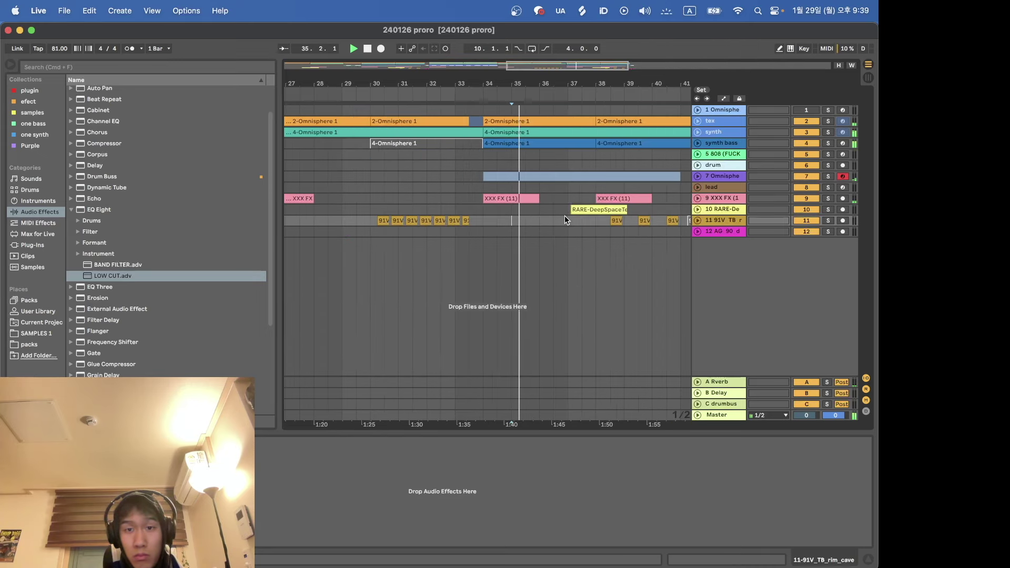
pyautogui.click(697, 209)
pyautogui.moveTo(456, 210); pyautogui.dragTo(583, 224)
pyautogui.moveTo(652, 232); pyautogui.dragTo(622, 232)
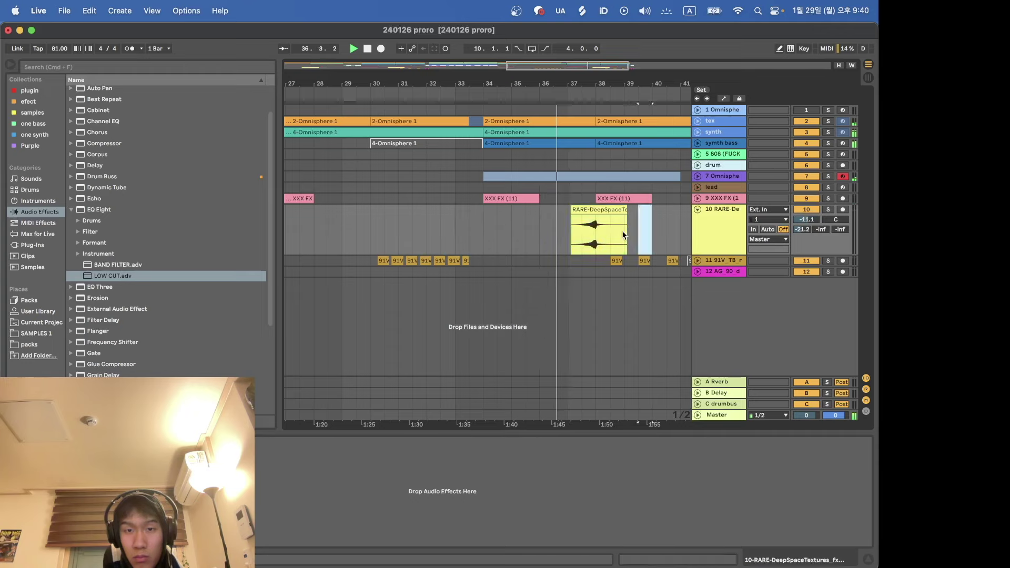
pyautogui.press('super+c')
pyautogui.click(454, 228)
pyautogui.click(430, 227)
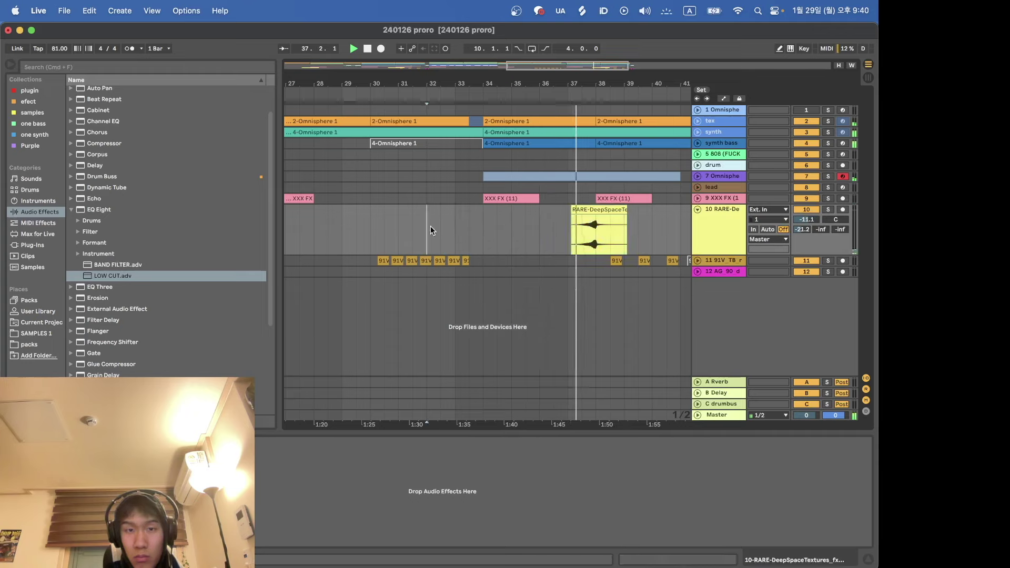
pyautogui.press('super+v')
pyautogui.press('super+z')
pyautogui.click(454, 222)
pyautogui.press('super+v')
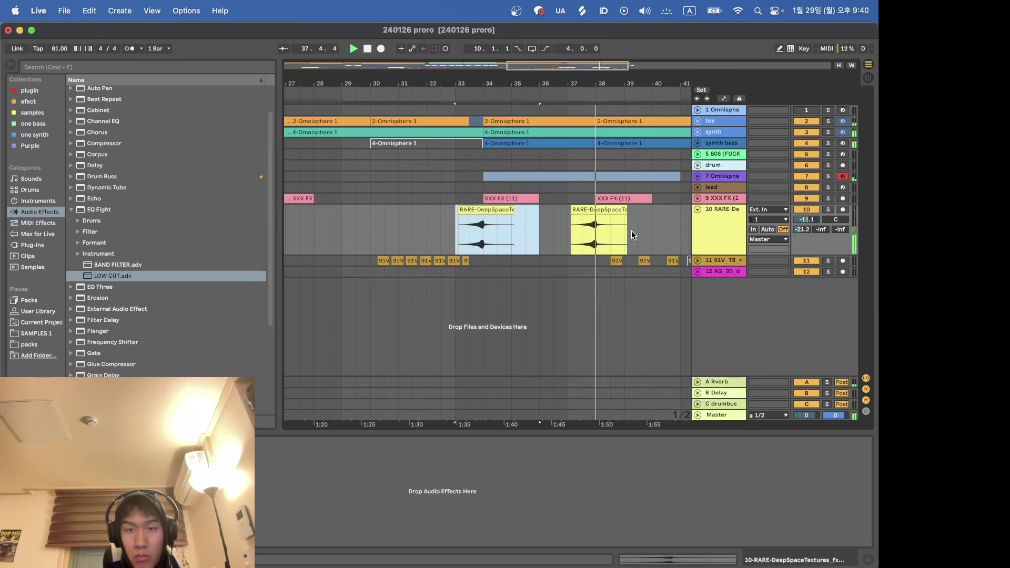
# Step: Delete the original RARE-DeepSpaceTextures clip at bar 37
pyautogui.moveTo(636, 232); pyautogui.dragTo(538, 230)
pyautogui.press('Delete')
pyautogui.press('w')
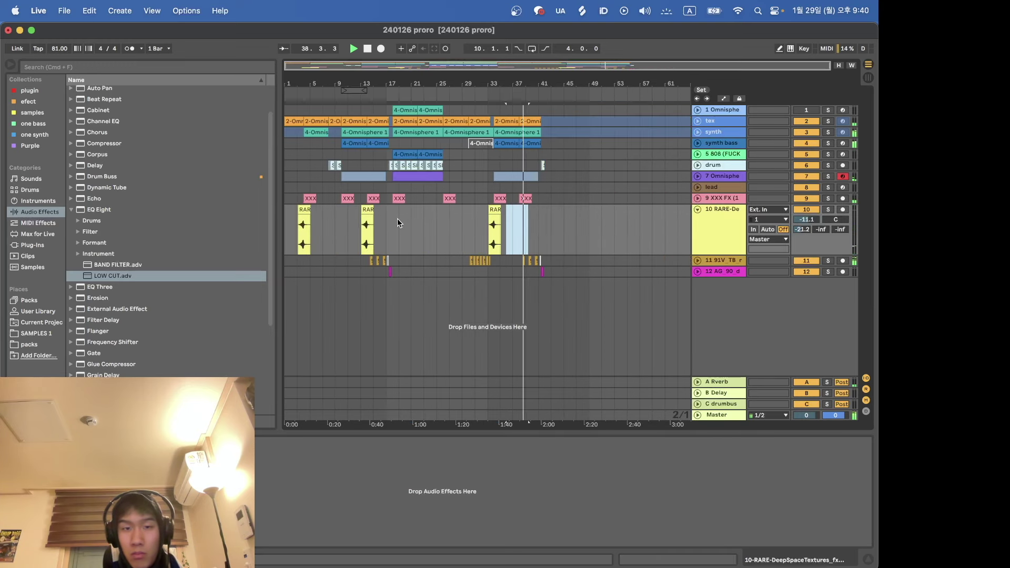
# Step: Move the RARE-DeepSpaceTextures clip from bar 13 to bar 9 and fold the track again
pyautogui.rightClick(353, 215)
pyautogui.click(325, 235)
pyautogui.moveTo(323, 235); pyautogui.dragTo(398, 235)
pyautogui.press('Delete')
pyautogui.press('z')
pyautogui.click(383, 231)
pyautogui.press('super+v')
pyautogui.click(383, 231)
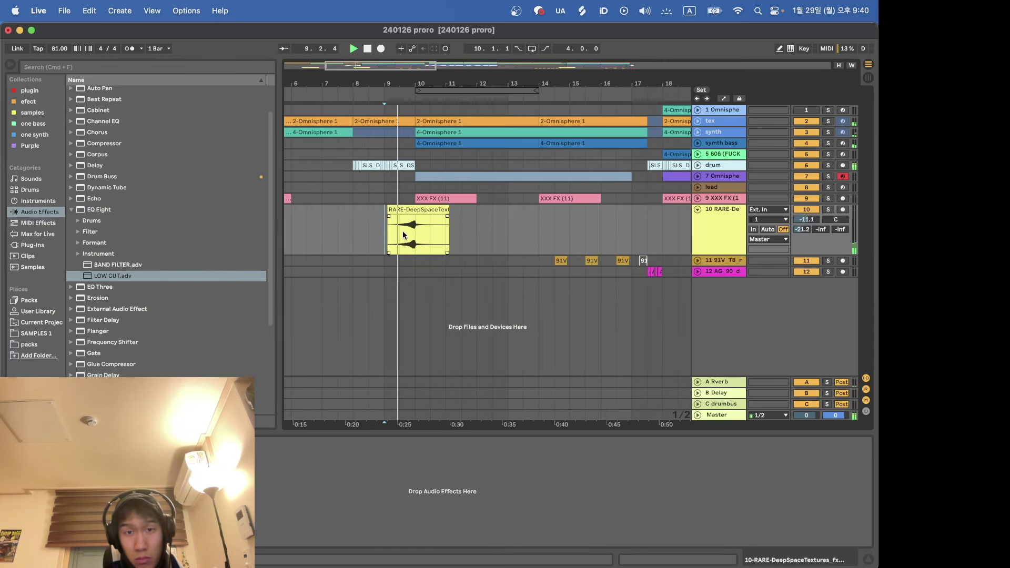
pyautogui.click(698, 209)
pyautogui.press('x')
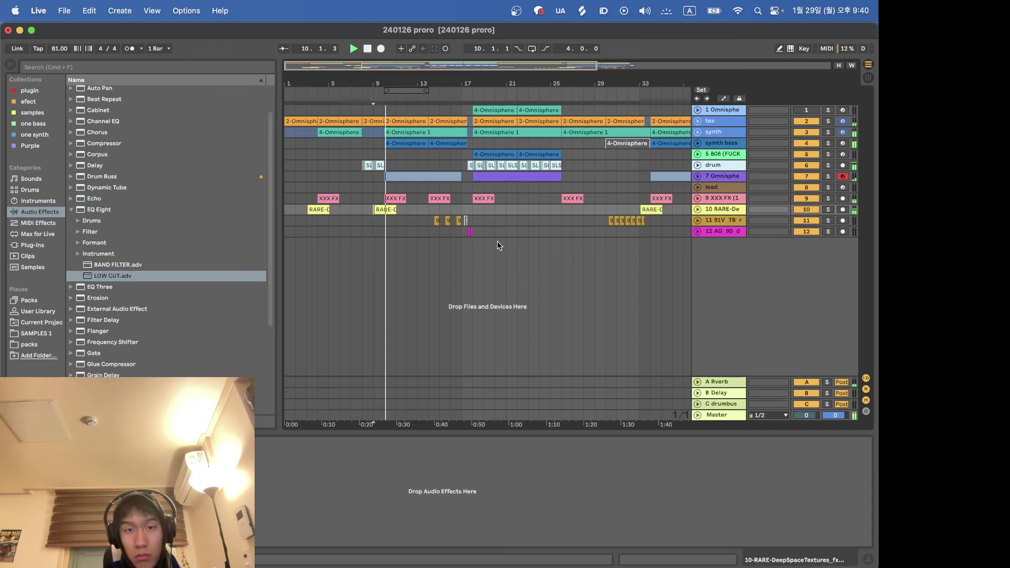
# Step: Deactivate the RARE-DeepSpaceTextures clip at bar 9 and play the arrangement from bar 33
pyautogui.click(384, 212)
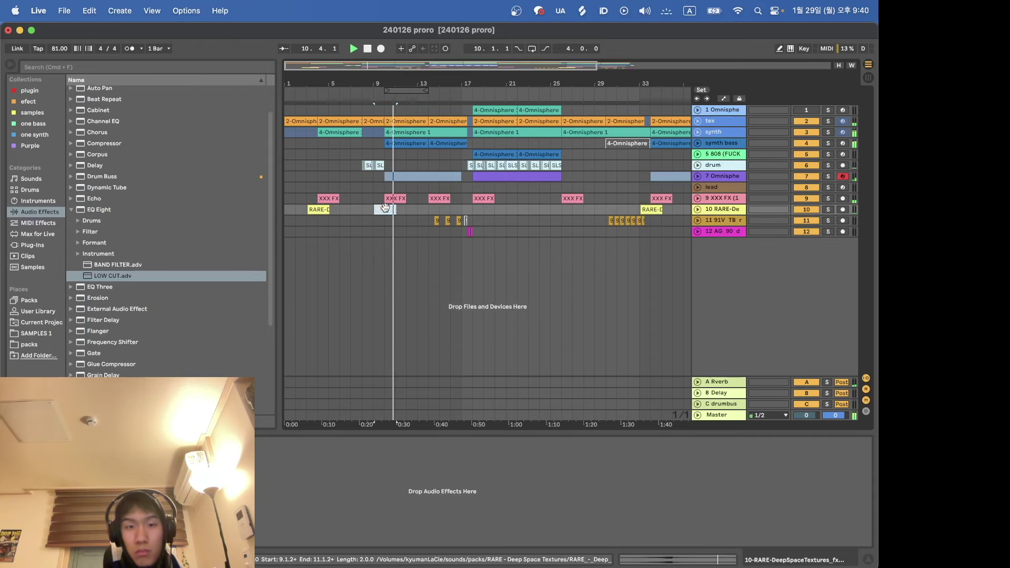
pyautogui.hscroll(3, 618, 209)
pyautogui.click(608, 179)
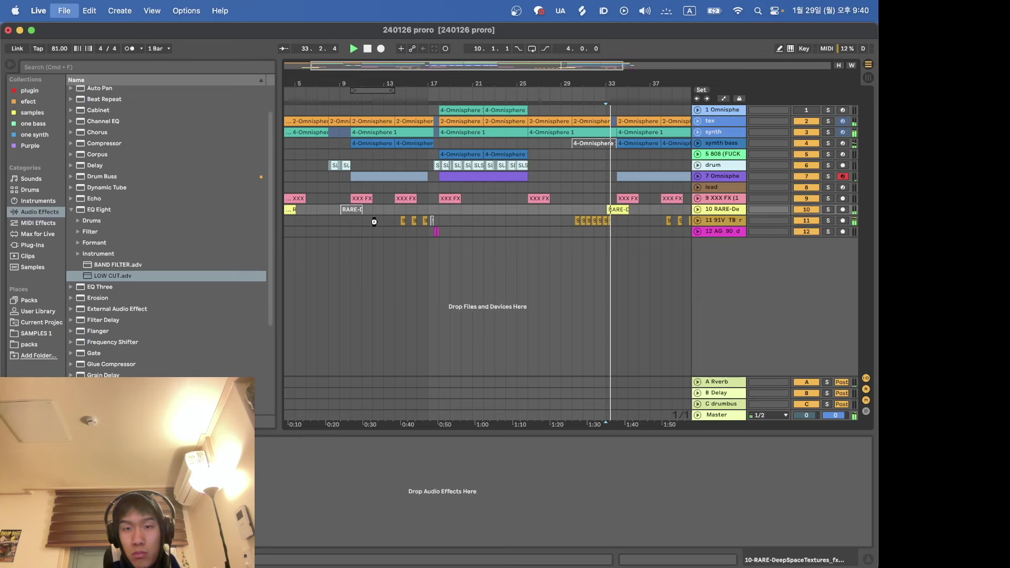
pyautogui.click(607, 121)
pyautogui.click(598, 173)
pyautogui.press('-')
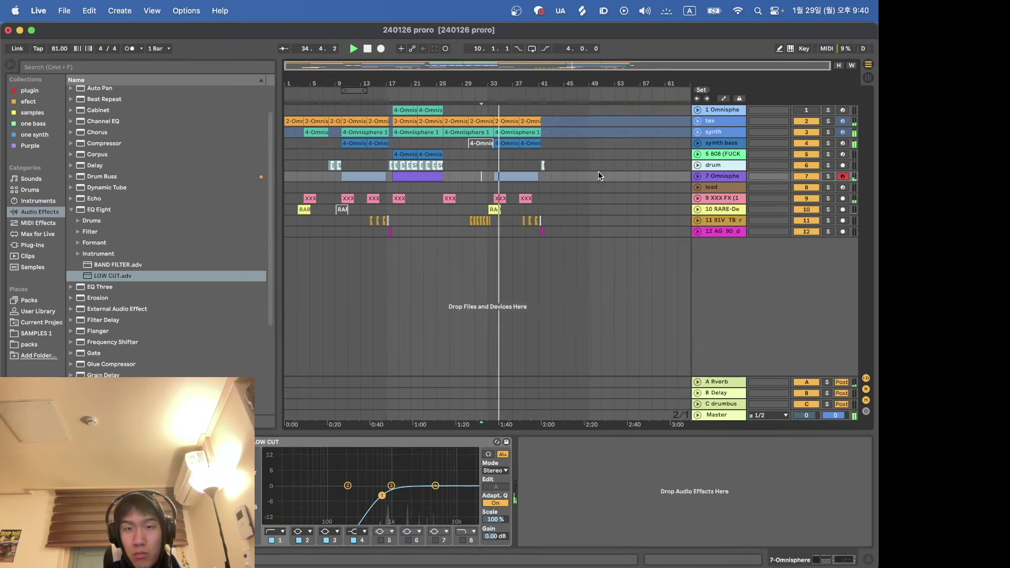
# Step: Unfold the synth track, play the arrangement from bar 26 and unfreeze the track
pyautogui.click(698, 132)
pyautogui.click(705, 148)
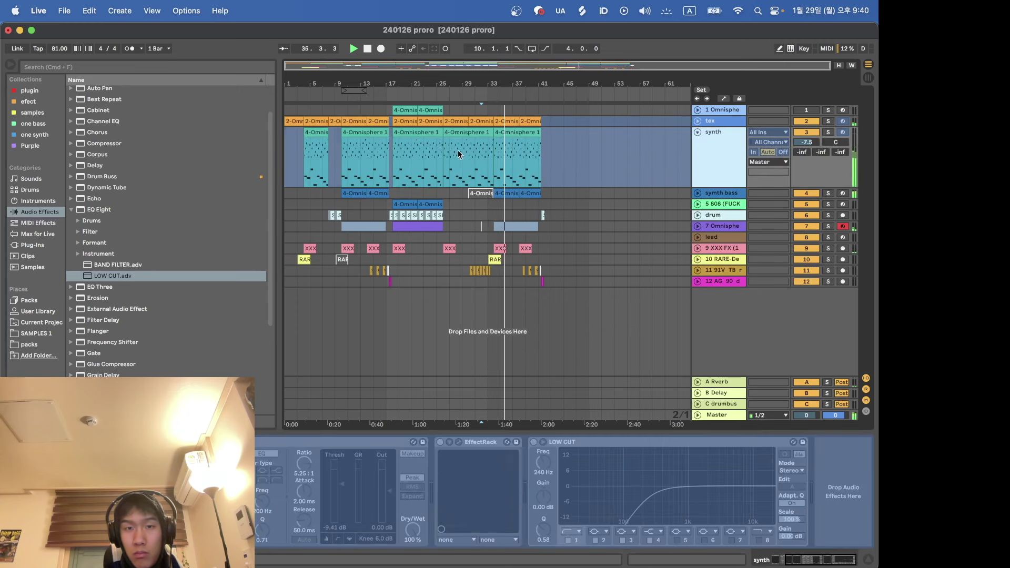
pyautogui.scroll(5, 457, 152)
pyautogui.click(390, 154)
pyautogui.press('space')
pyautogui.press('space')
pyautogui.scroll(-3, 390, 153)
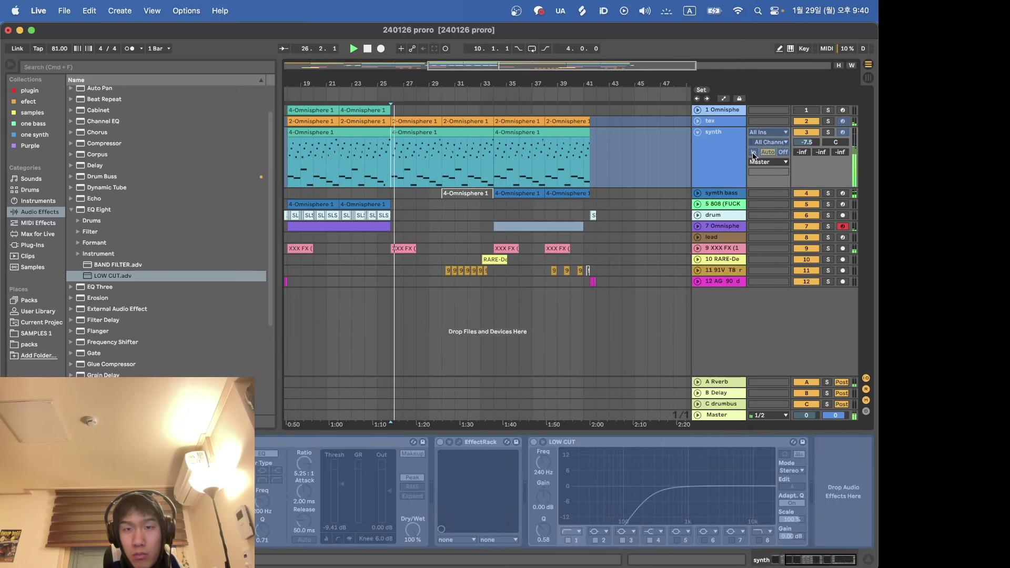
pyautogui.rightClick(730, 150)
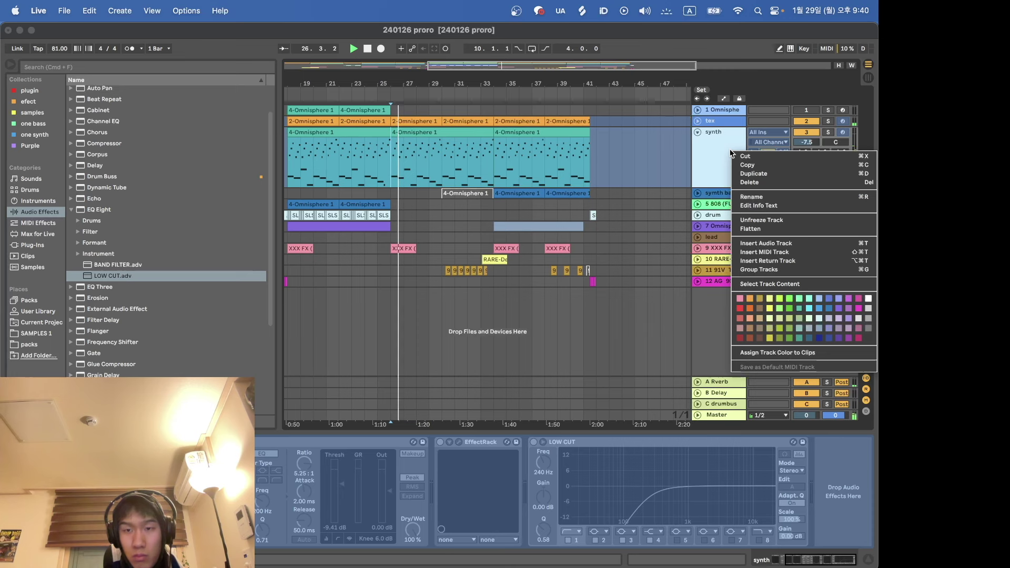
pyautogui.click(757, 221)
# Step: Try a chord clip an octave lower on the synth track at bar 26, and clear that track from bar 26 to bar 34
pyautogui.moveTo(390, 157); pyautogui.dragTo(427, 160)
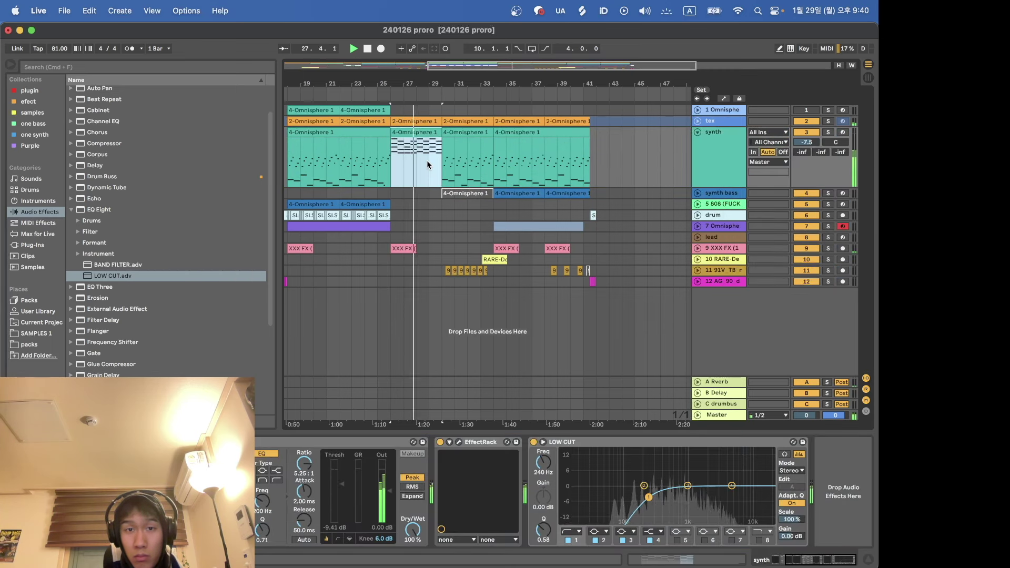
pyautogui.doubleClick(424, 131)
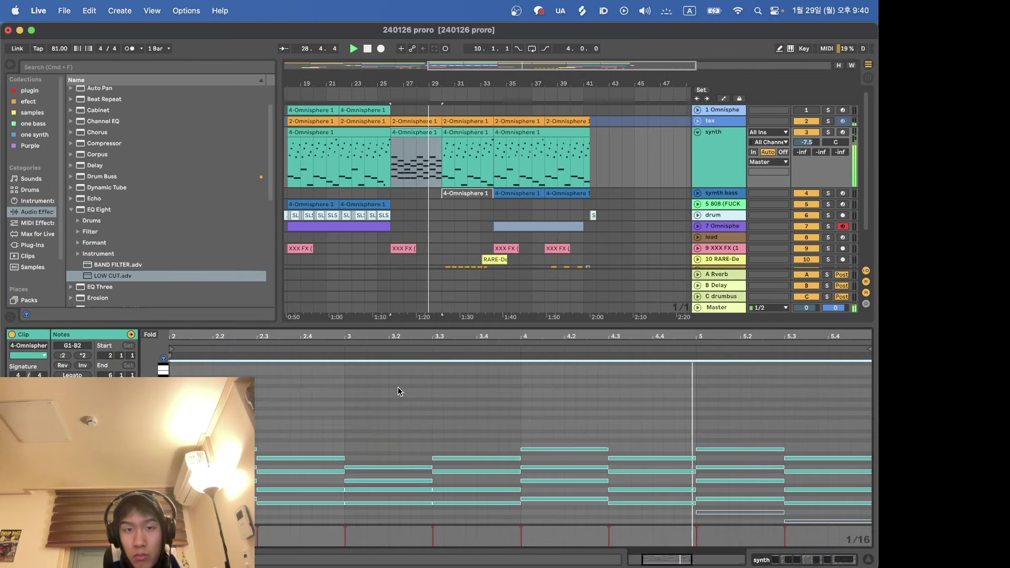
pyautogui.click(462, 131)
pyautogui.keyDown('shift'); pyautogui.click(424, 132); pyautogui.keyUp('shift')
pyautogui.press('Delete')
pyautogui.press('space')
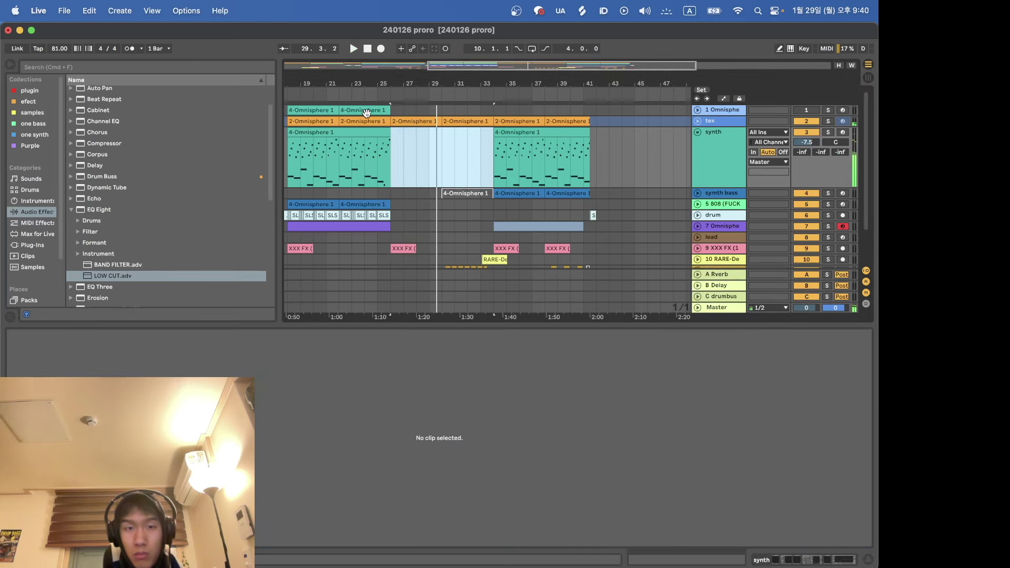
# Step: Duplicate the 1 Omnisphere track's chord clip twice to fill bars 26 to 34, and deactivate its two clips starting at bar 18
pyautogui.click(367, 112)
pyautogui.press('super+d')
pyautogui.press('super+d')
pyautogui.press('space')
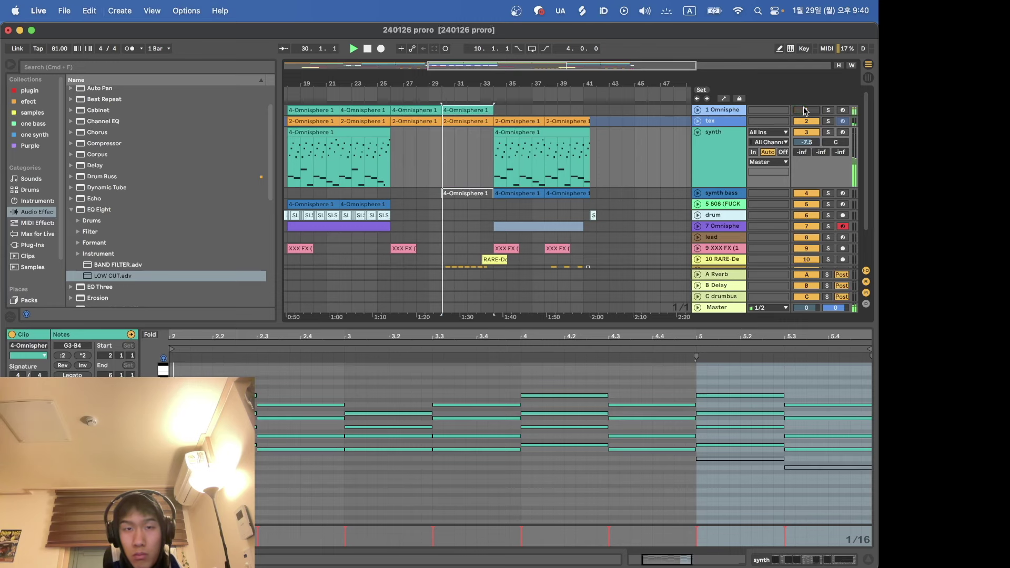
pyautogui.keyDown('shift'); pyautogui.click(303, 111); pyautogui.keyUp('shift')
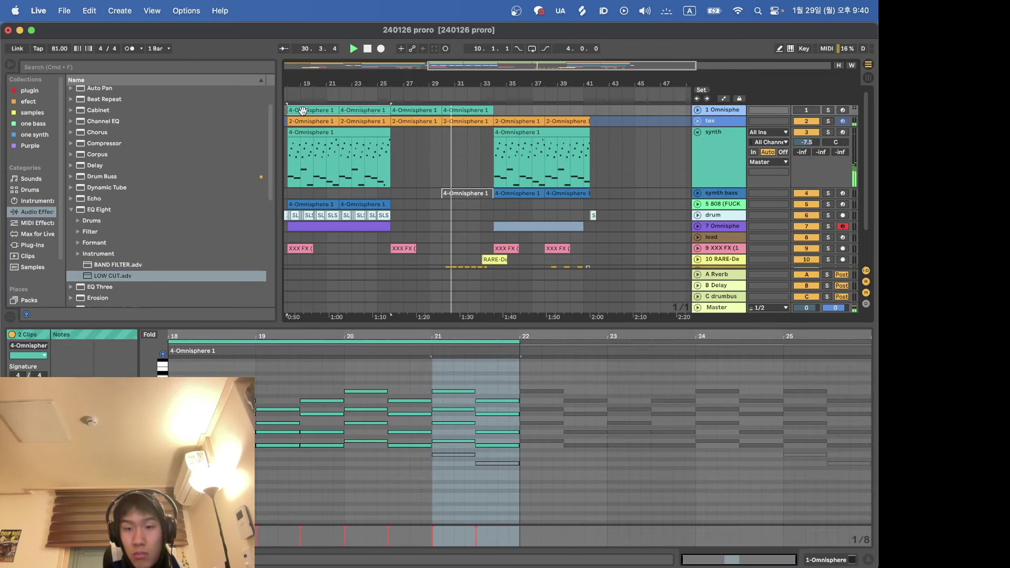
pyautogui.click(303, 110)
# Step: Switch on the 1 Omnisphere track and transpose its copied chord clips down an octave while playing from bar 26
pyautogui.click(427, 111)
pyautogui.press('space')
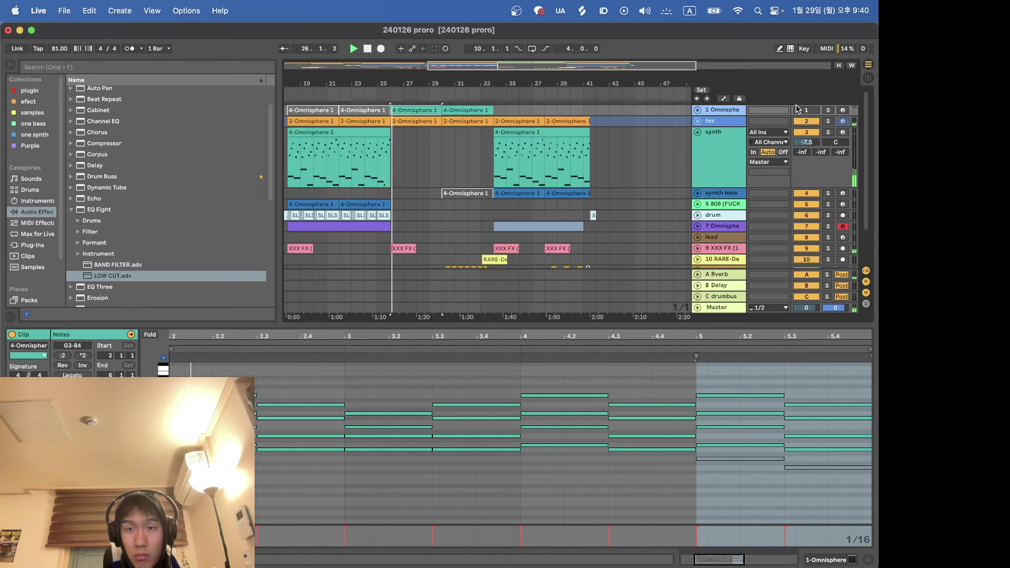
pyautogui.scroll(3, 374, 395)
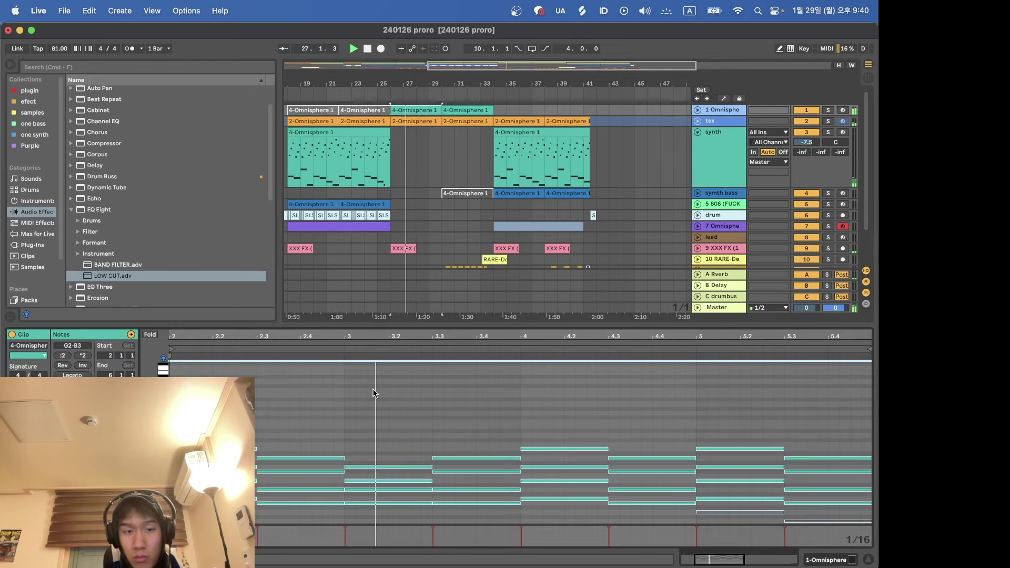
pyautogui.hotkey('shift', 'Tab')
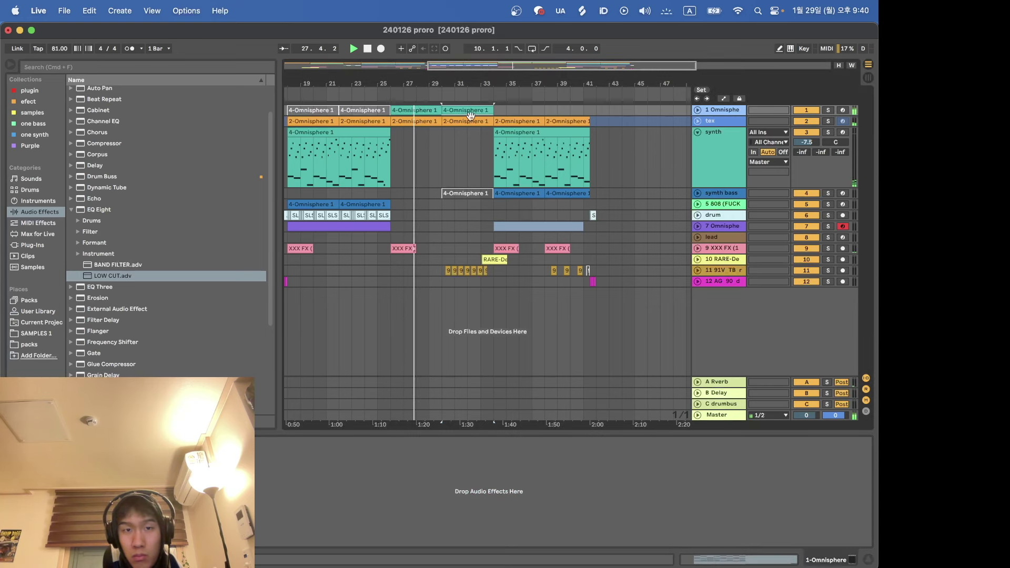
# Step: Unfold the 1 Omnisphere track, play from bar 24 and show the track's Omnisphere plug-in window
pyautogui.click(697, 111)
pyautogui.click(363, 212)
pyautogui.press('space')
pyautogui.press('space')
pyautogui.scroll(4, 363, 210)
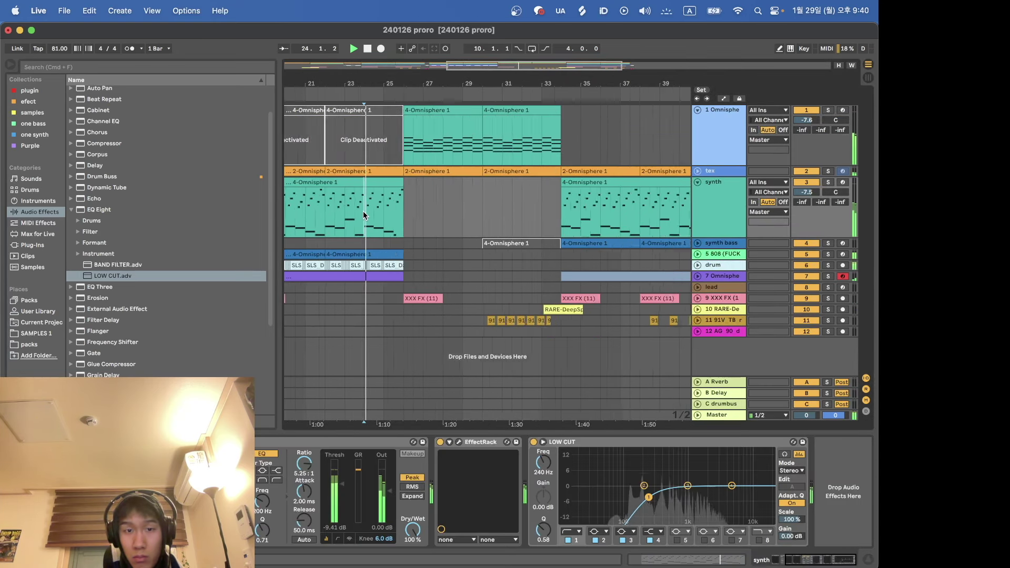
pyautogui.click(470, 112)
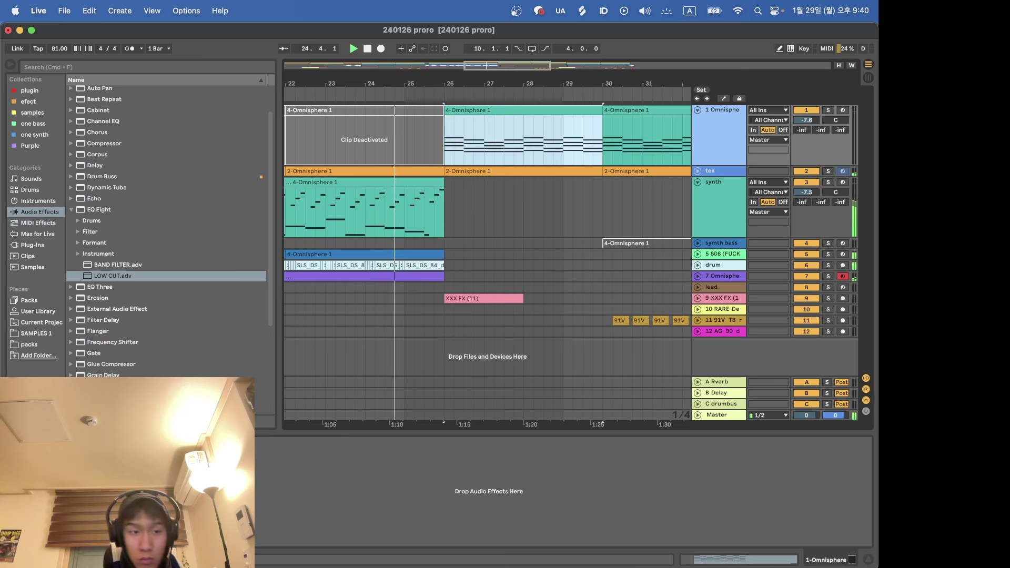
pyautogui.press('super+alt+p')
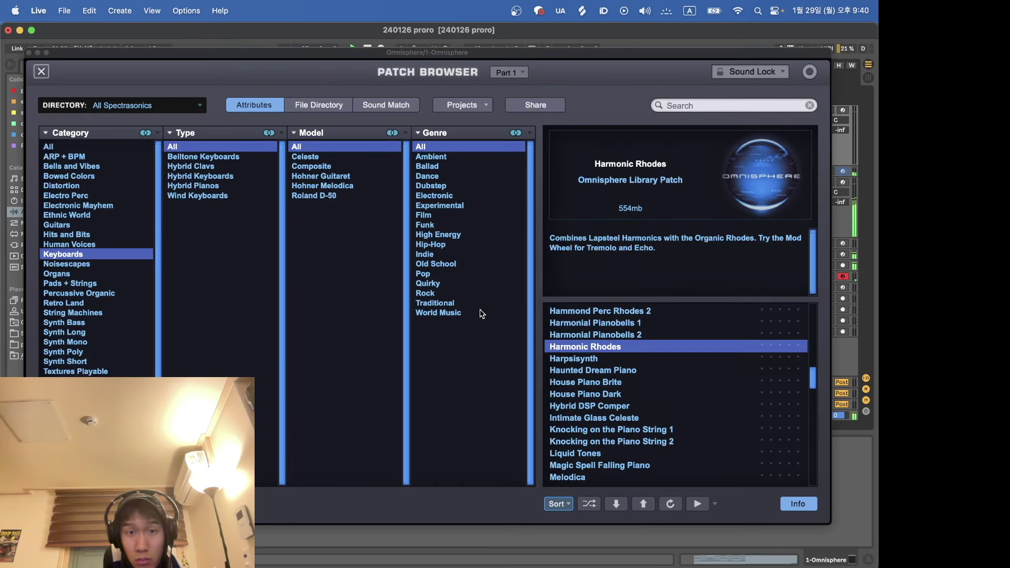
# Step: Audition Pads + Strings patches for the chords, from Adagio Transparent Strings Warm to Gorgeous Analogue Pad Dark
pyautogui.click(74, 285)
pyautogui.click(619, 396)
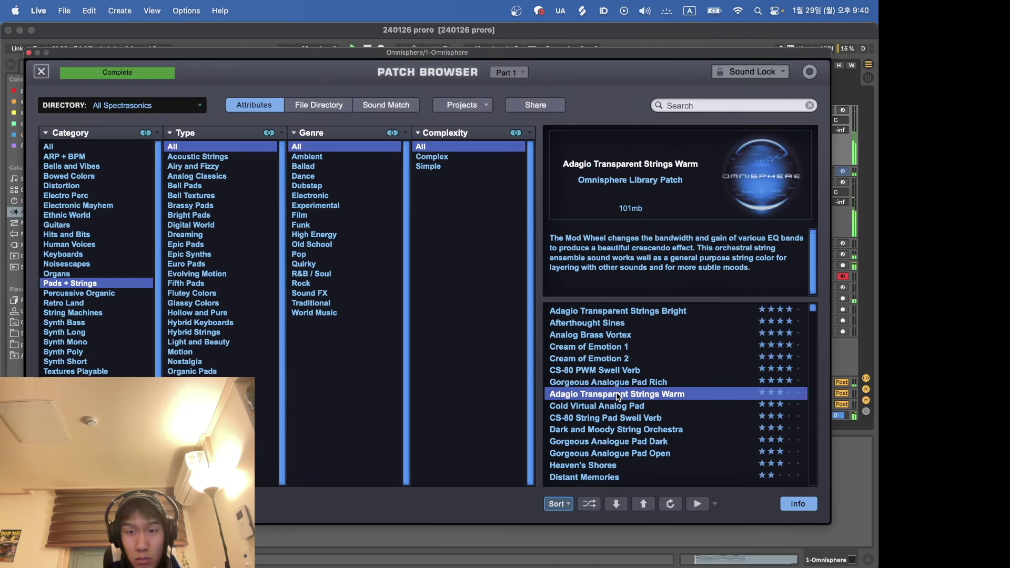
pyautogui.click(620, 382)
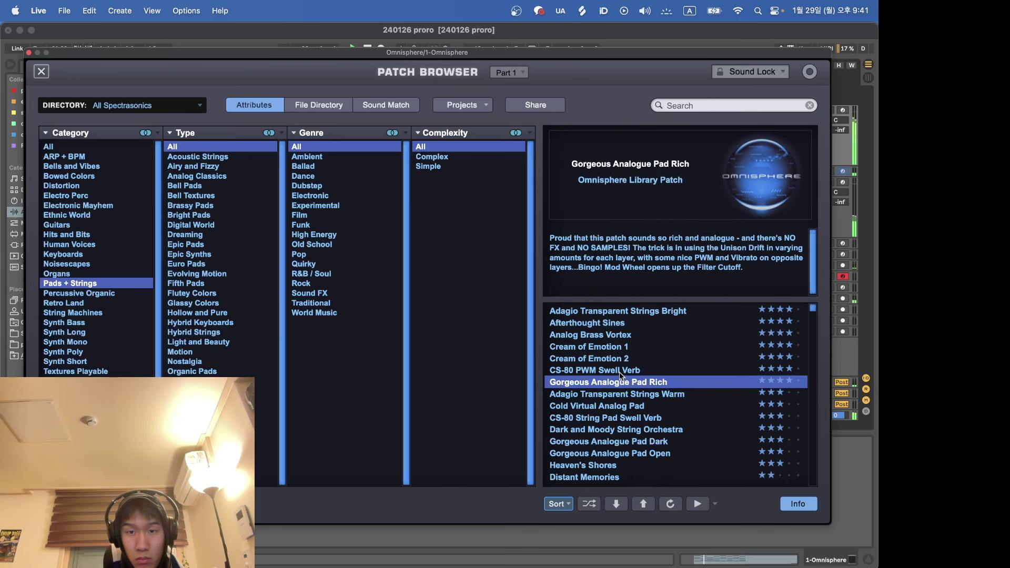
pyautogui.click(620, 373)
pyautogui.scroll(-1, 621, 368)
pyautogui.click(621, 369)
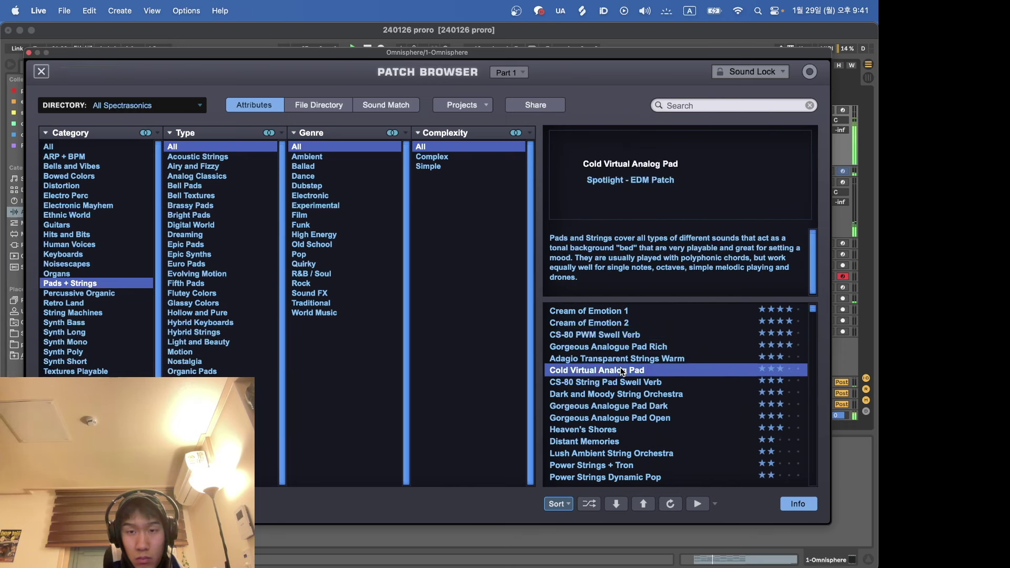
pyautogui.scroll(-1, 621, 371)
pyautogui.click(622, 371)
pyautogui.scroll(-1, 623, 371)
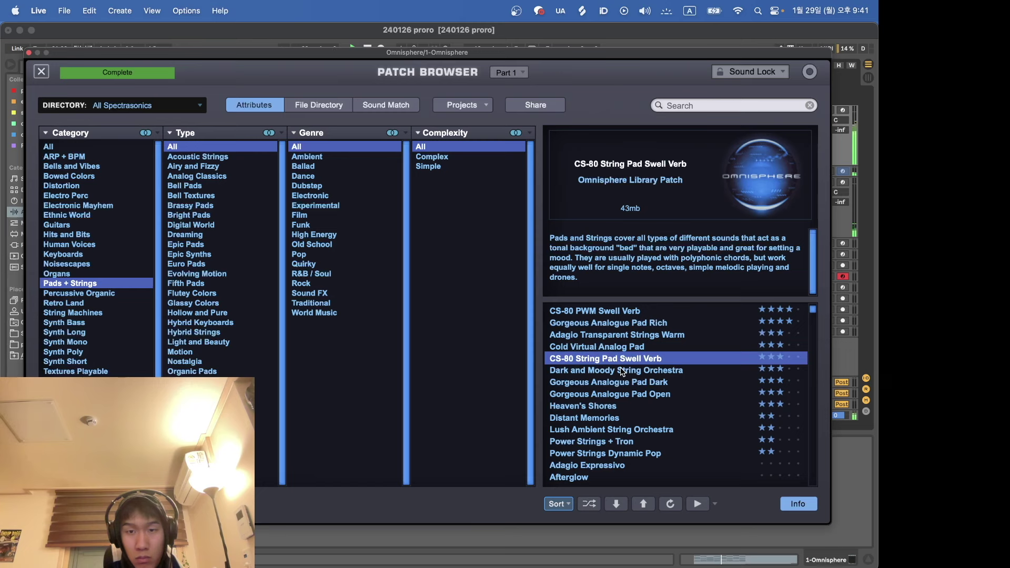
pyautogui.click(623, 371)
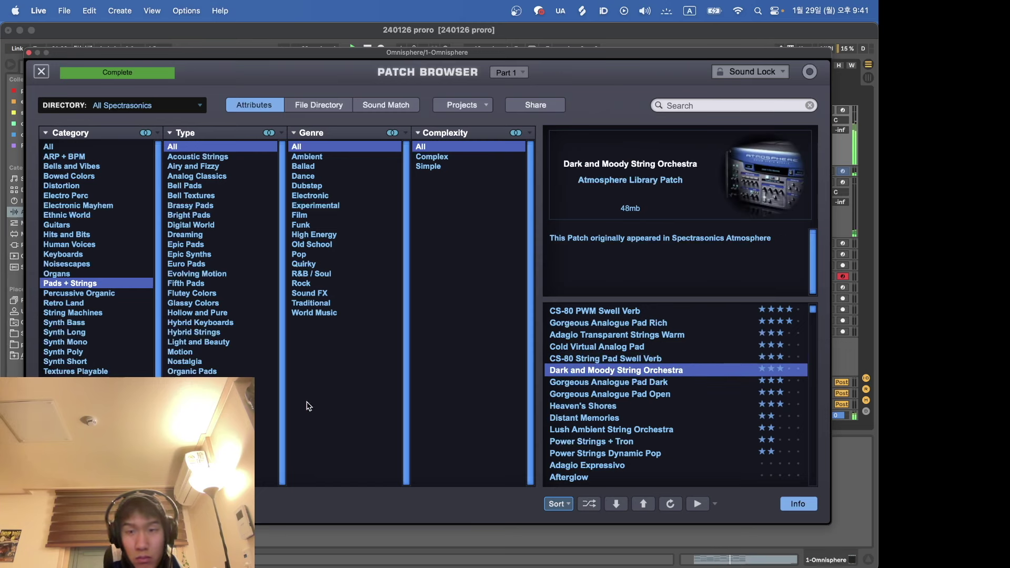
pyautogui.press('Down')
# Step: Browse the String Machines category and audition its patches, from VP03 - Faux Omni to ARP Solina Strings
pyautogui.click(94, 304)
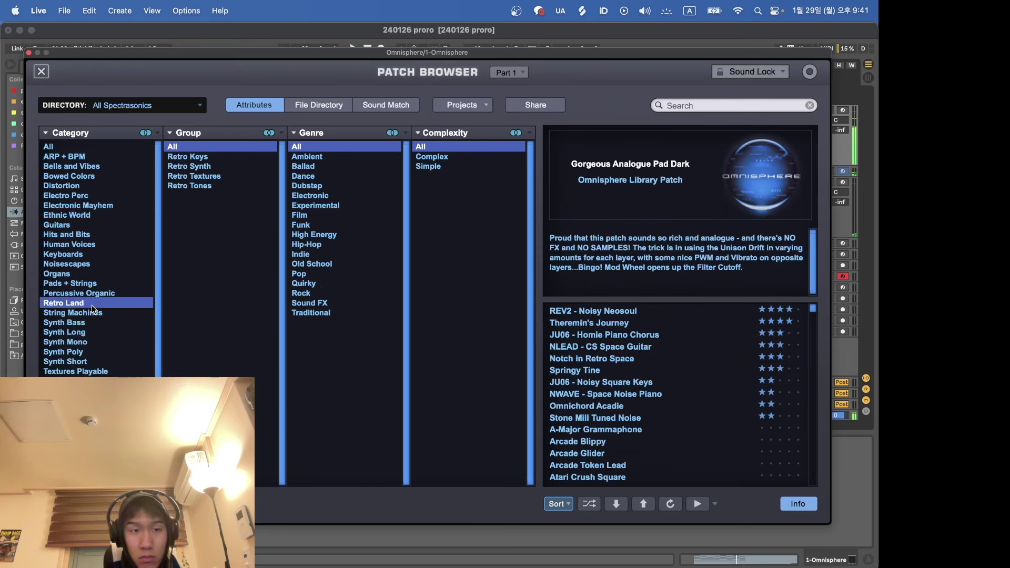
pyautogui.click(101, 313)
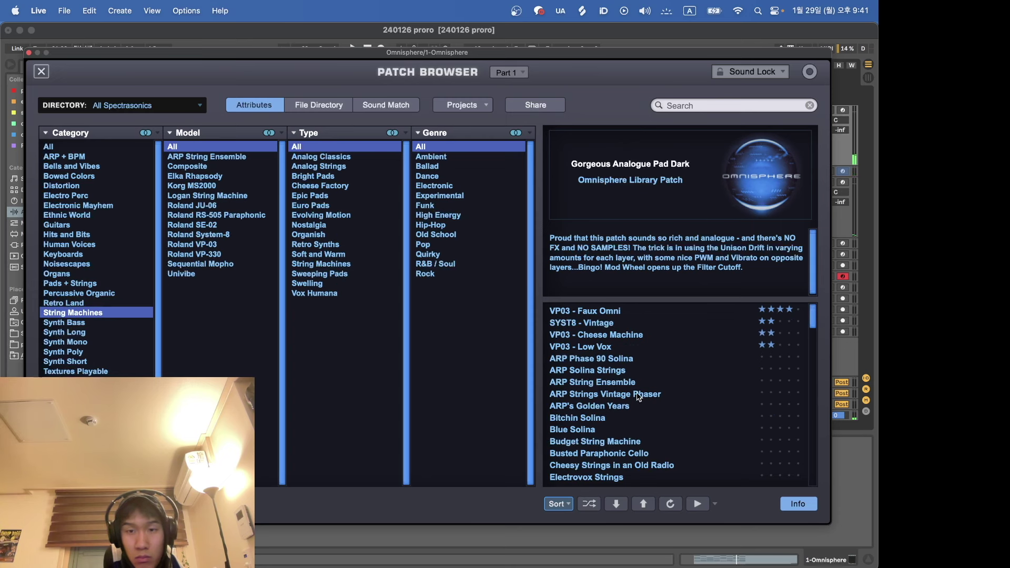
pyautogui.click(650, 358)
pyautogui.press('Up')
pyautogui.press('Up')
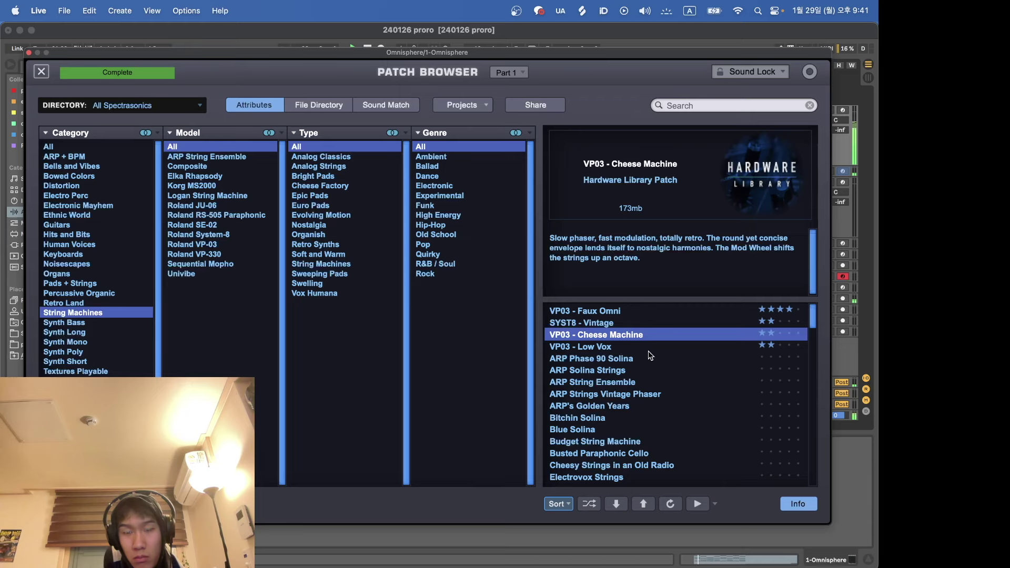
pyautogui.press('Up')
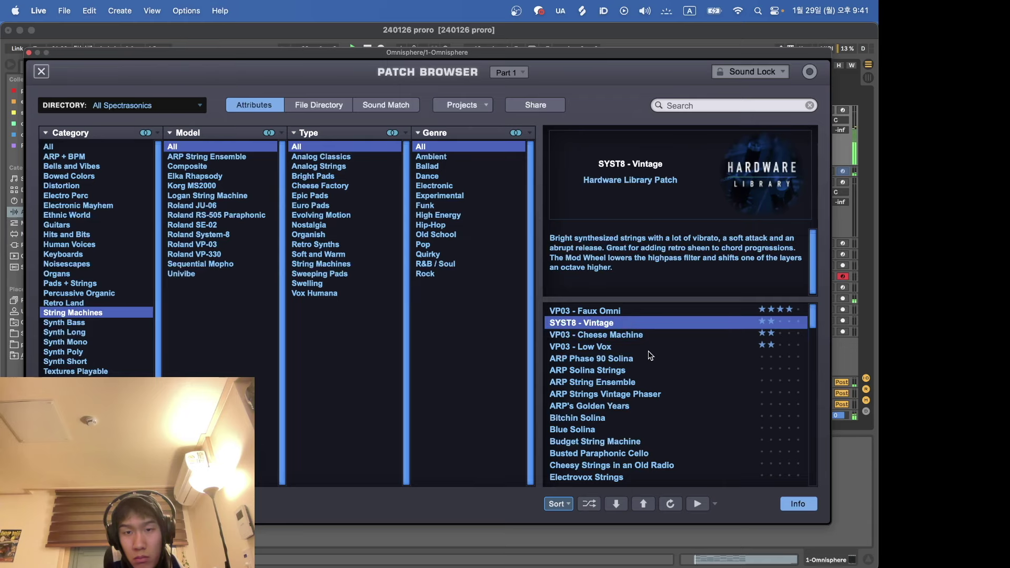
pyautogui.press('Up')
pyautogui.press('Down')
pyautogui.press('Down')
pyautogui.press('Down')
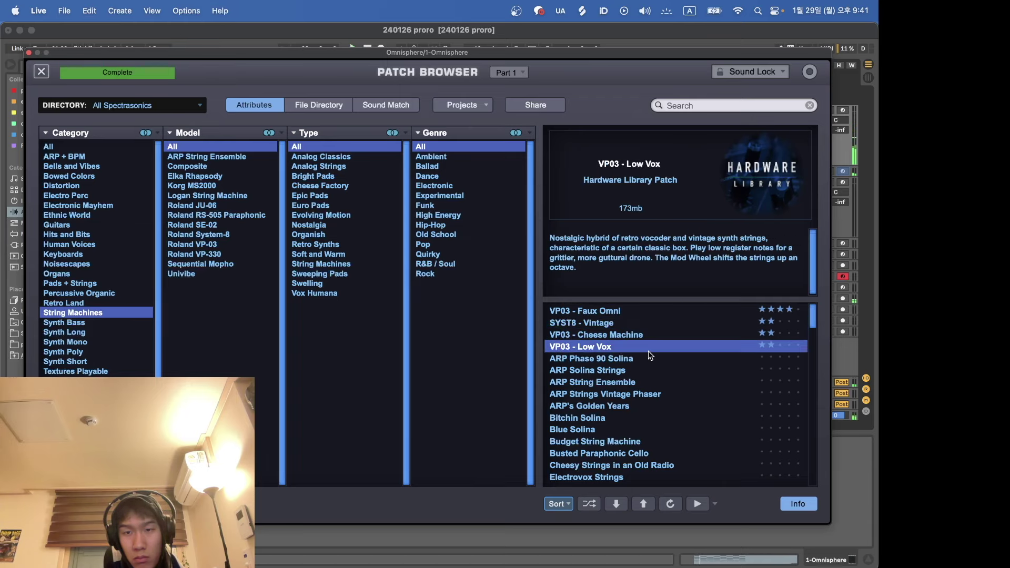
pyautogui.press('Down')
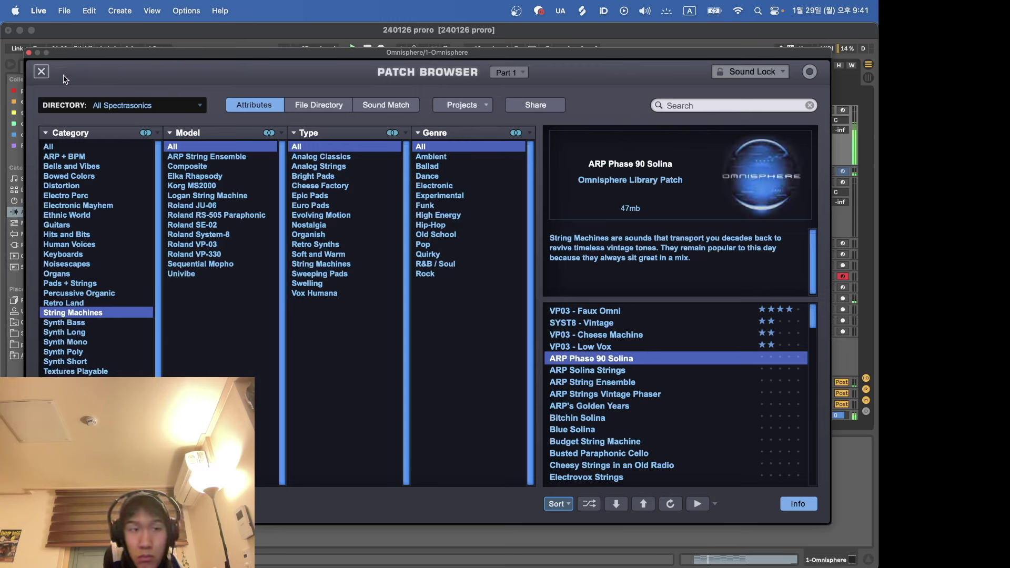
pyautogui.press('Down')
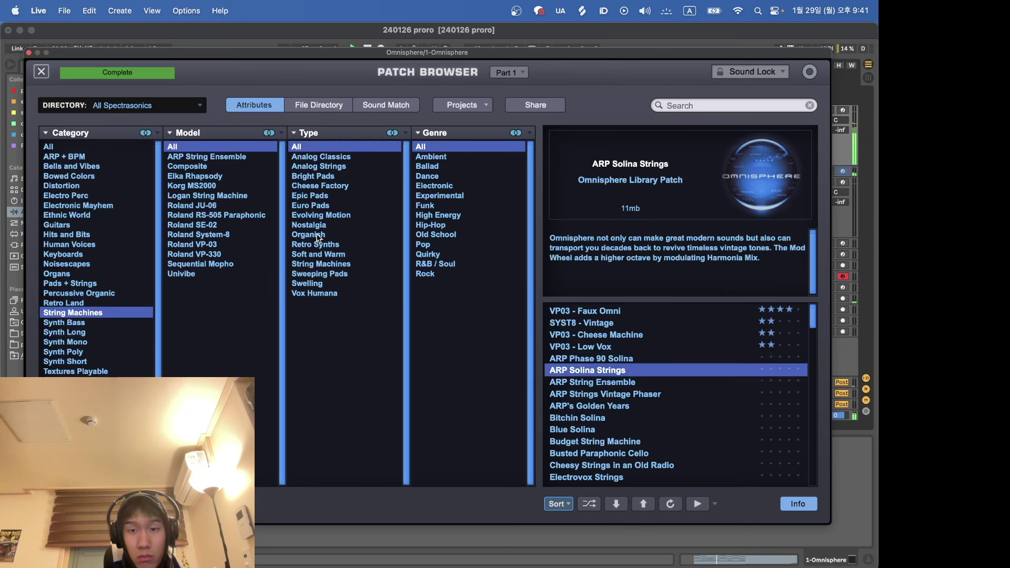
# Step: Rate ARP Solina Strings and ARP Phase 90 Solina two stars, and load ARP Strings Vintage Phaser for the 1 Omnisphere track
pyautogui.click(778, 369)
pyautogui.click(772, 358)
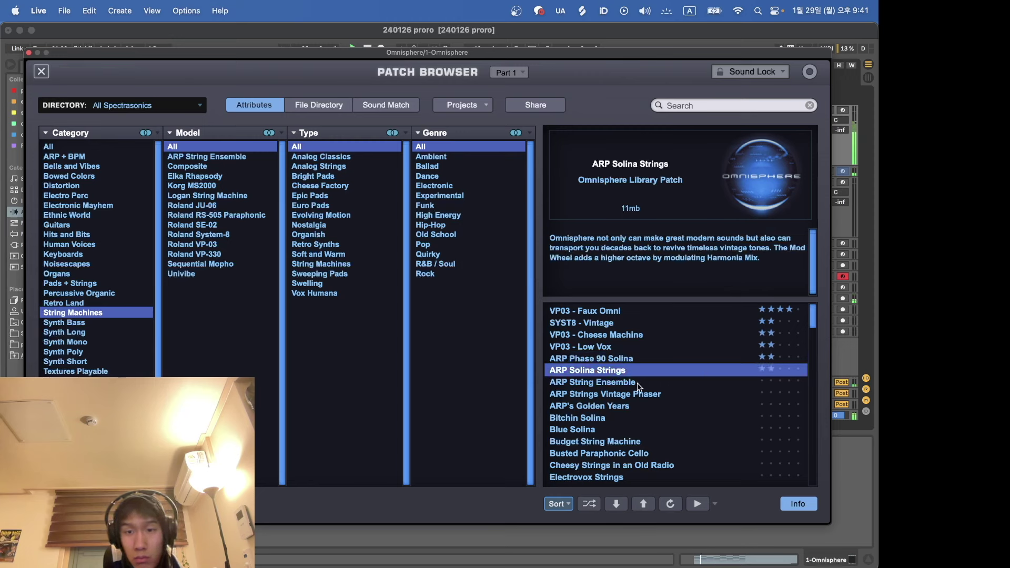
pyautogui.press('Down')
pyautogui.press('Down')
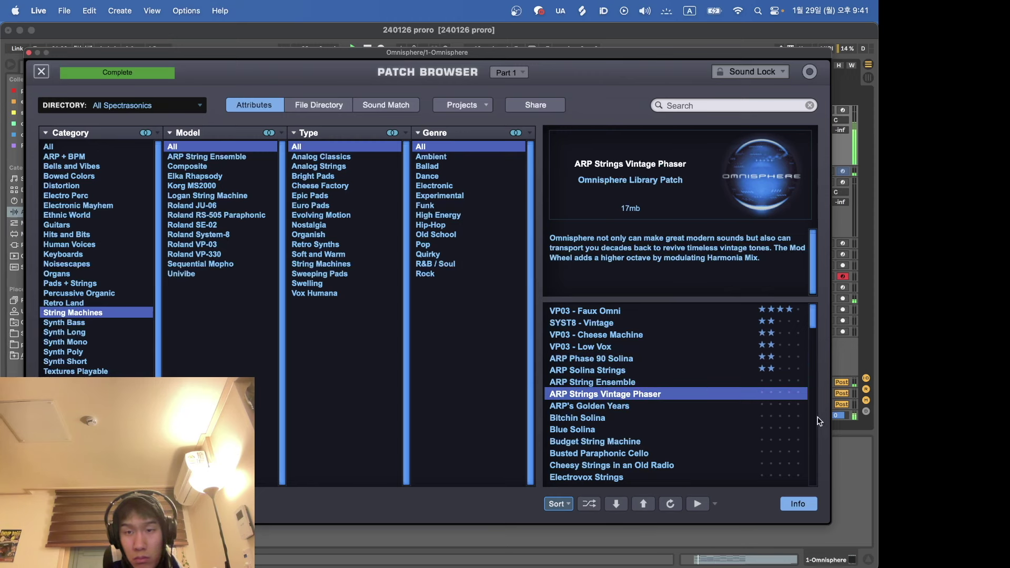
pyautogui.click(29, 53)
pyautogui.click(698, 110)
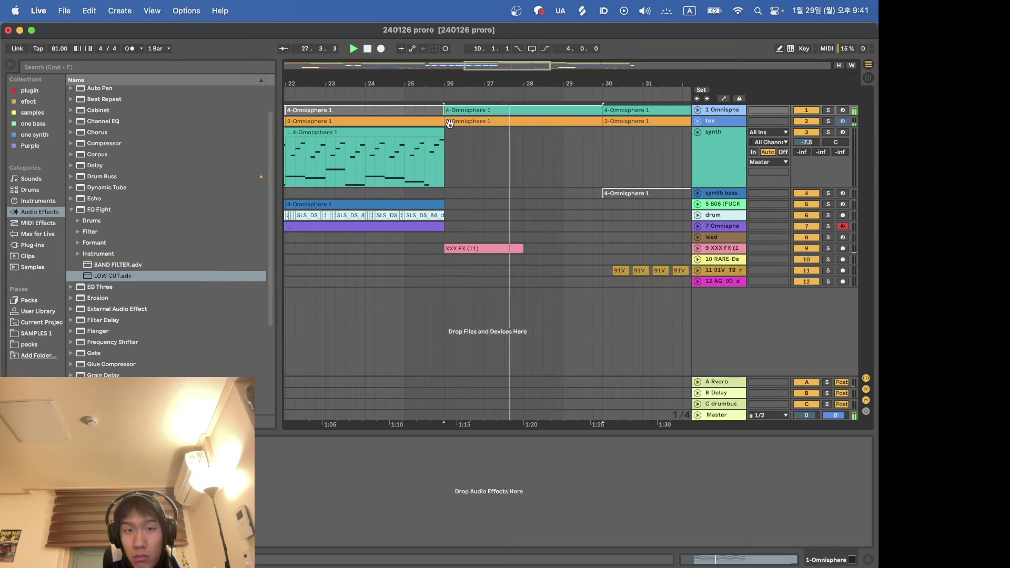
# Step: Place the arpeggio clip on the synth track across bars 26 to 34 and deactivate its low bass notes
pyautogui.click(489, 133)
pyautogui.doubleClick(490, 133)
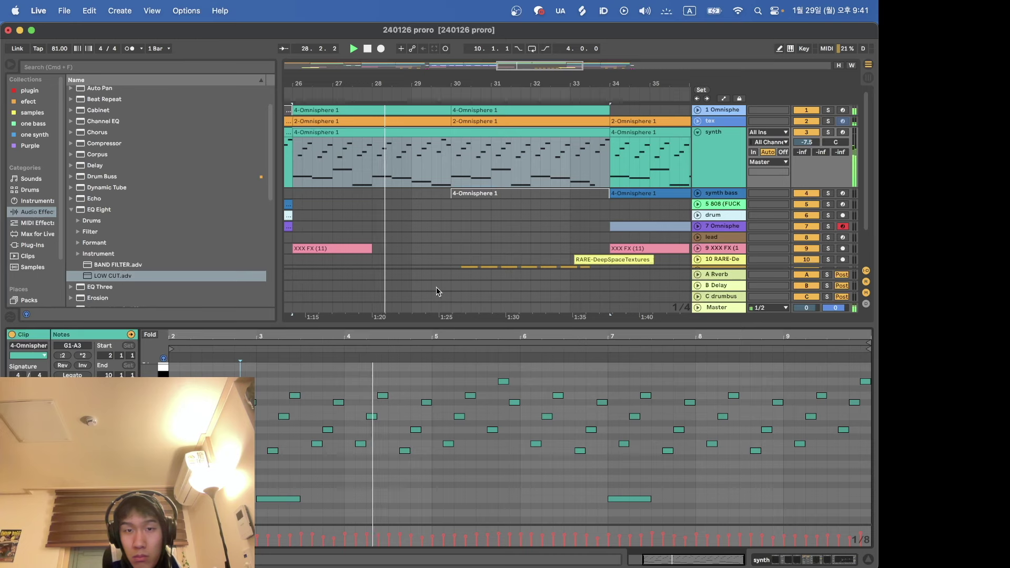
pyautogui.moveTo(273, 451); pyautogui.dragTo(871, 525)
pyautogui.scroll(-2, 721, 413)
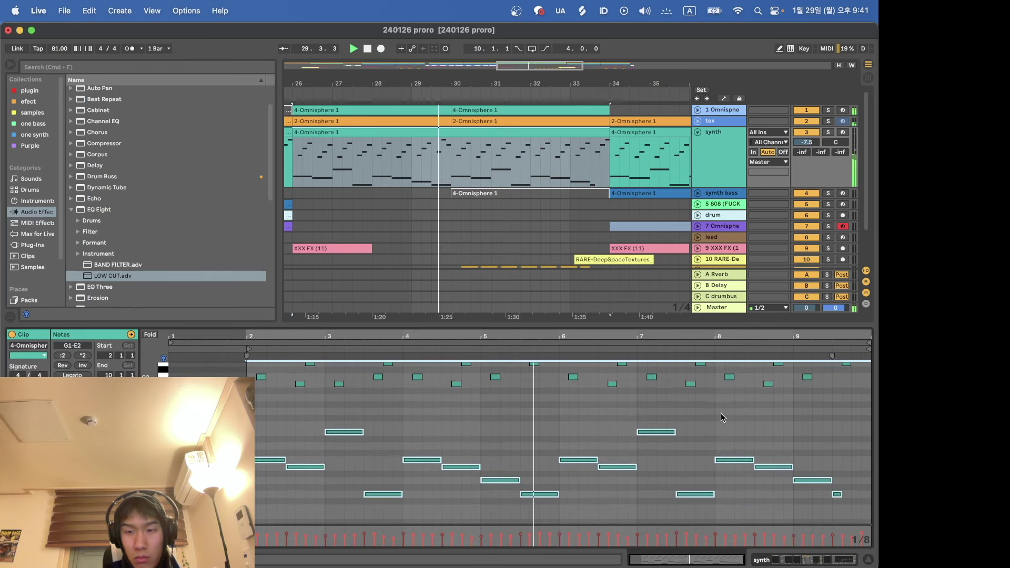
pyautogui.press('0')
pyautogui.hotkey('shift', 'Tab')
# Step: Copy the synth track's clip from bar 10 onto bar 18
pyautogui.scroll(-5, 570, 289)
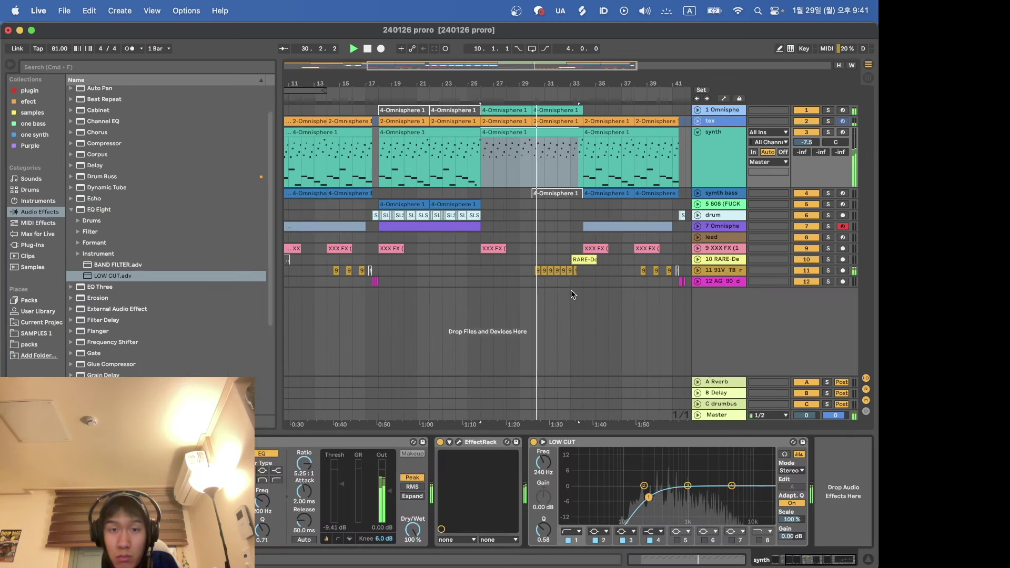
pyautogui.scroll(5, 368, 147)
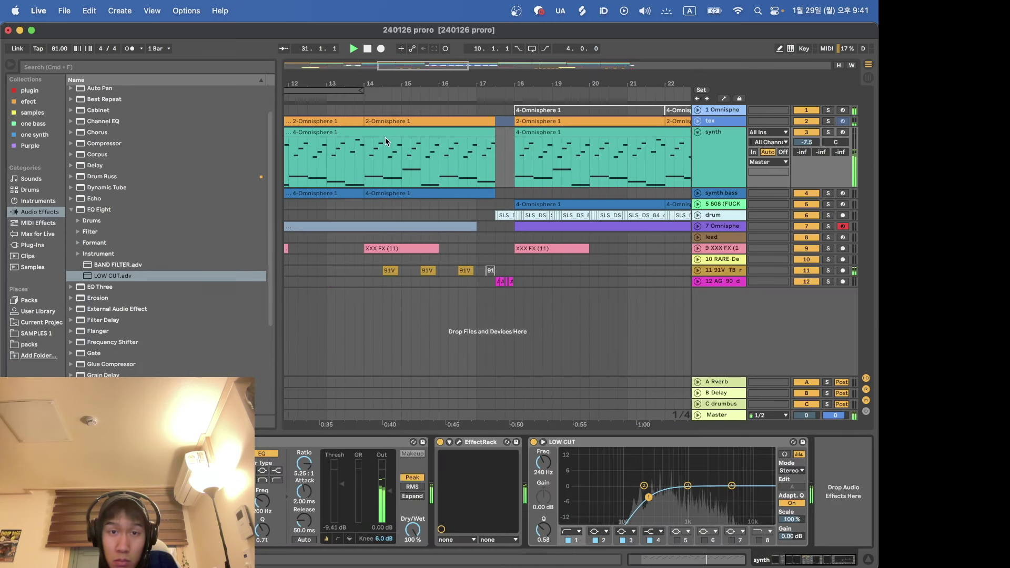
pyautogui.click(400, 133)
pyautogui.scroll(-3, 412, 130)
pyautogui.click(477, 133)
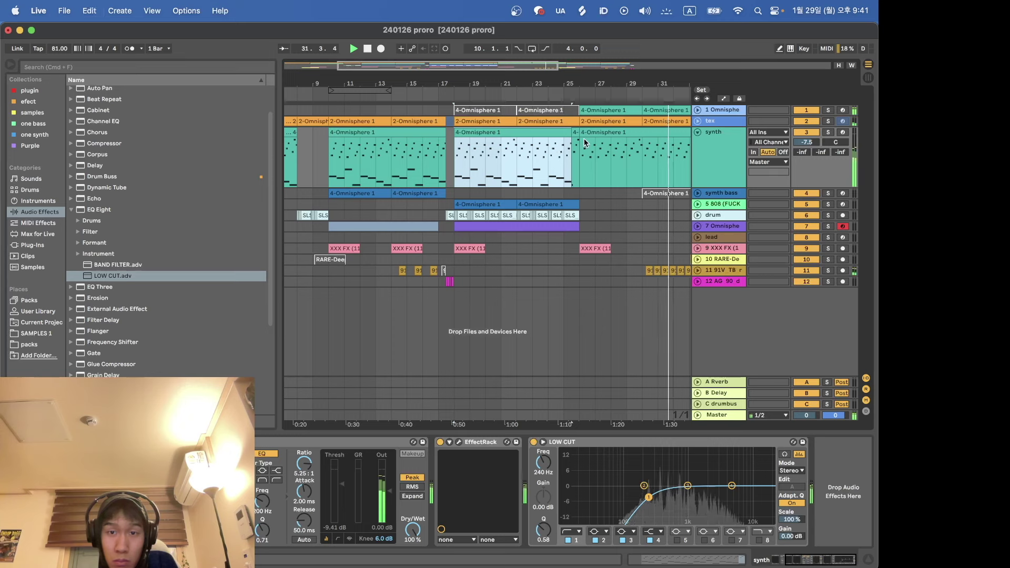
pyautogui.press('-')
pyautogui.press('-')
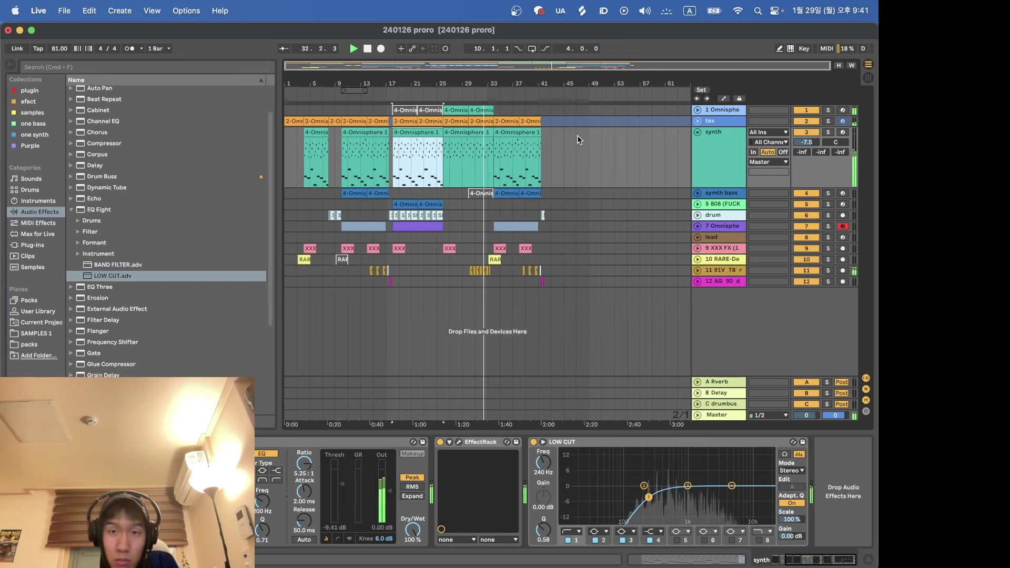
# Step: Duplicate the synth track's clip from bar 18 onto bar 26 and audition the transition from bar 25
pyautogui.click(512, 137)
pyautogui.press('+')
pyautogui.press('+')
pyautogui.click(464, 132)
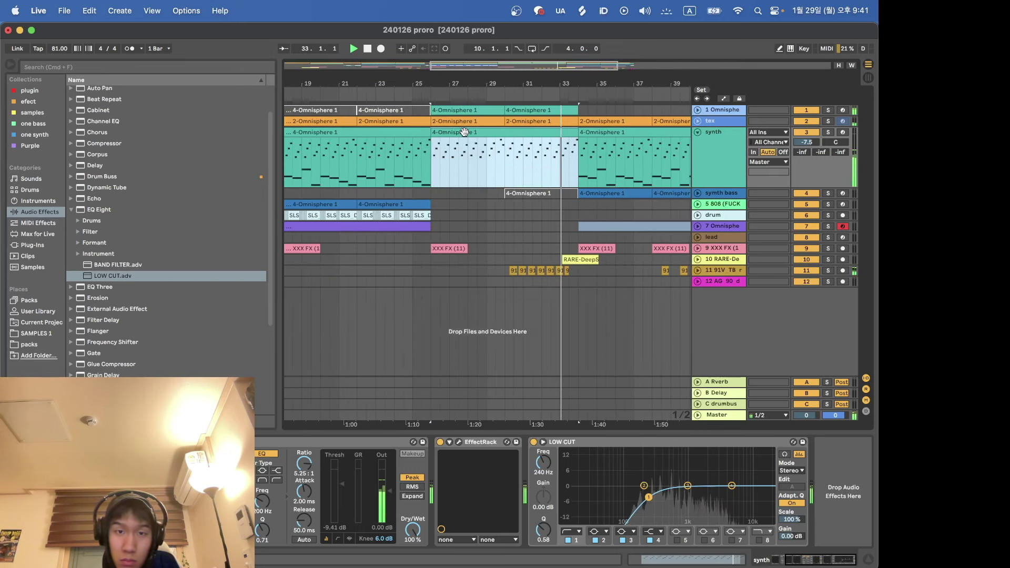
pyautogui.click(420, 133)
pyautogui.press('super+d')
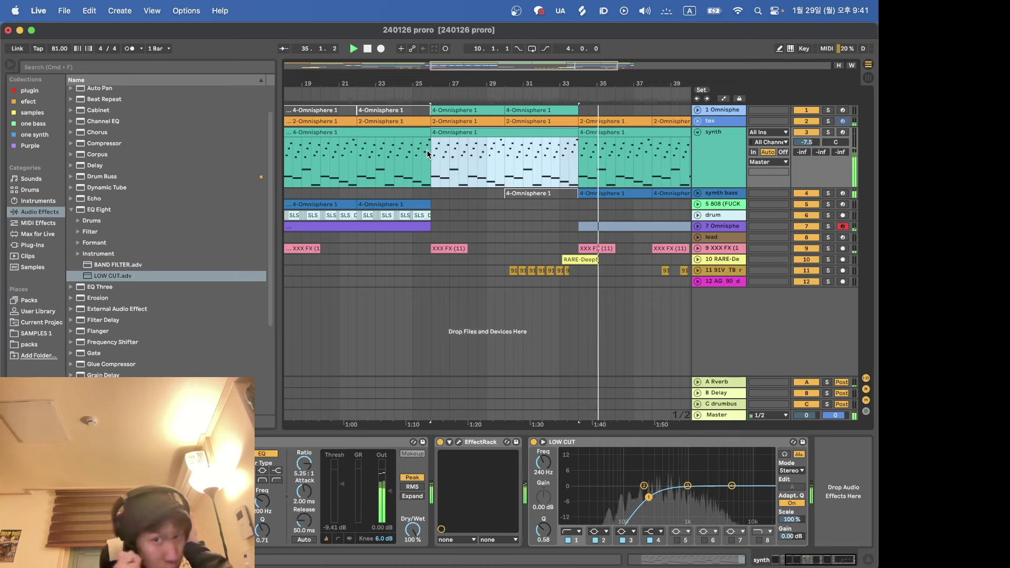
pyautogui.click(427, 150)
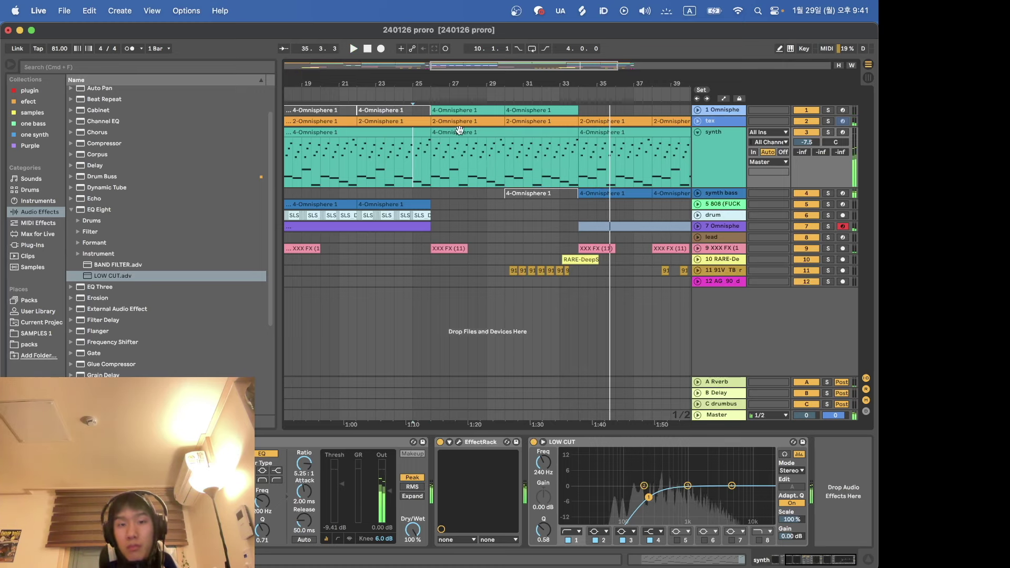
pyautogui.press('space')
pyautogui.press('space')
# Step: Duplicate the 1 Omnisphere clip at bar 30 twice, filling bars 34 to 42, and unfold its track
pyautogui.click(517, 109)
pyautogui.press('super+d')
pyautogui.press('super+d')
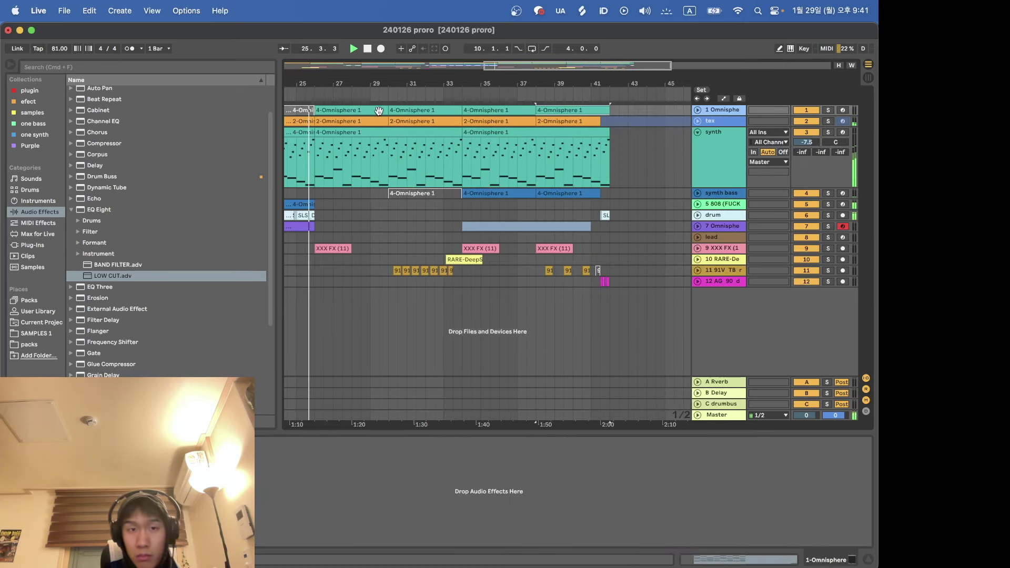
pyautogui.click(698, 110)
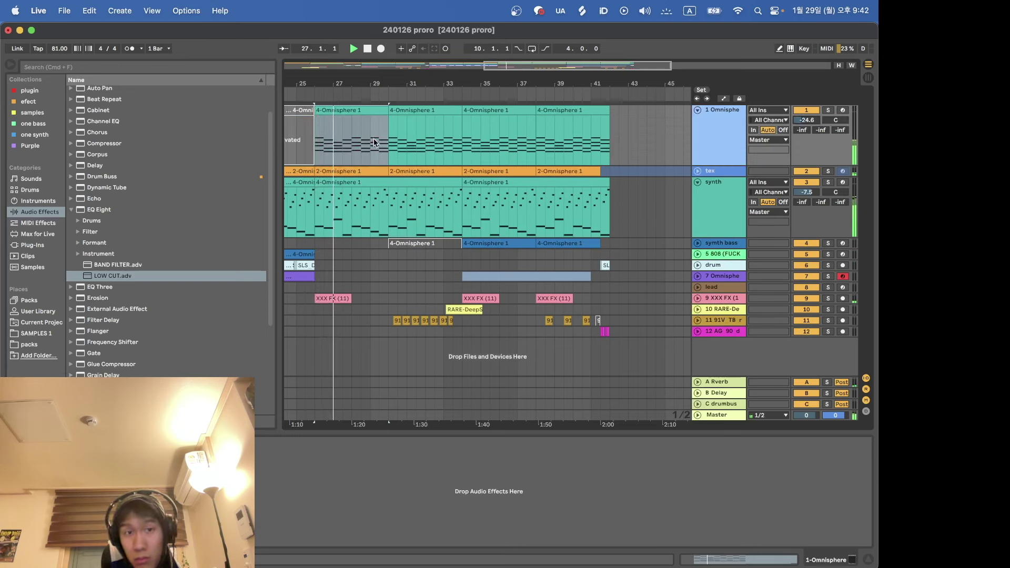
# Step: Add the LOW CUT EQ preset to the 1 Omnisphere track, enable band 8's high cut and lower the band around 1 kHz
pyautogui.click(354, 132)
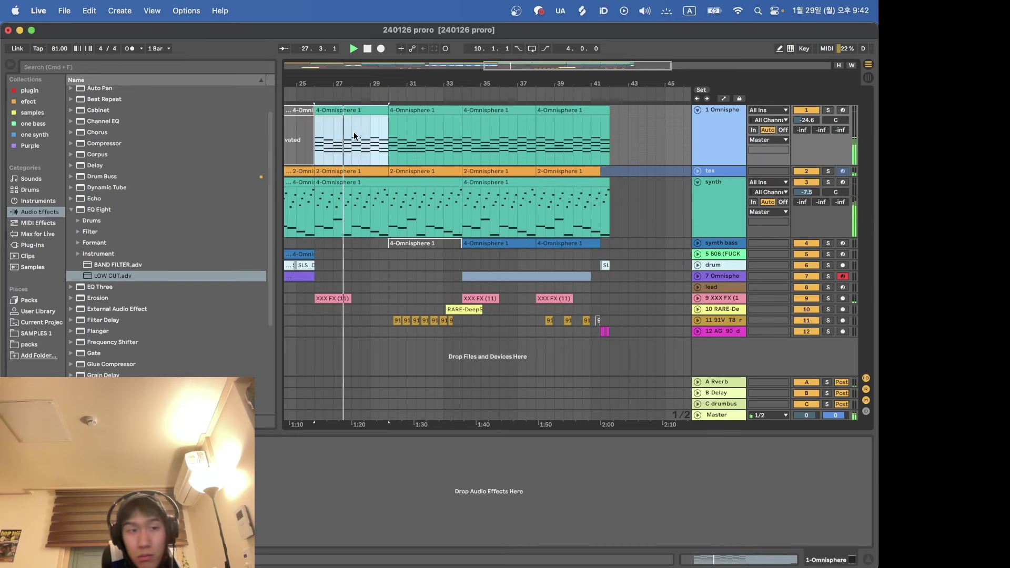
pyautogui.doubleClick(112, 277)
pyautogui.click(336, 538)
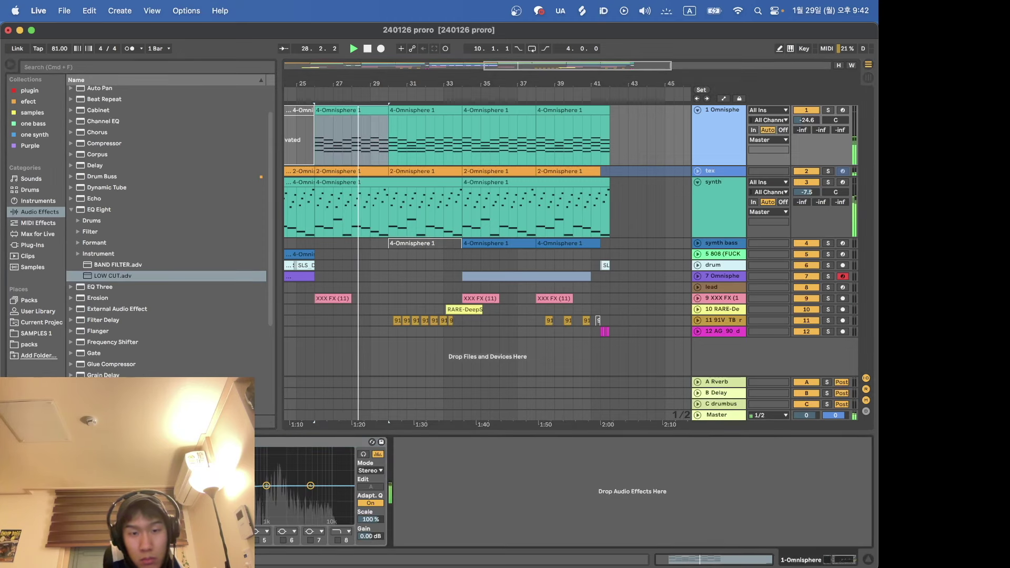
pyautogui.click(337, 541)
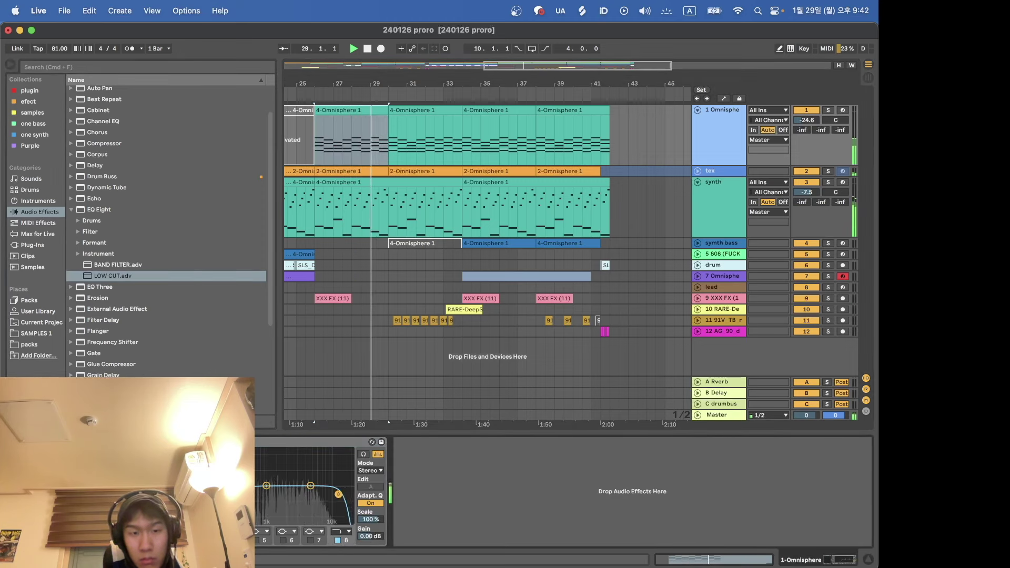
pyautogui.moveTo(266, 485); pyautogui.dragTo(248, 502)
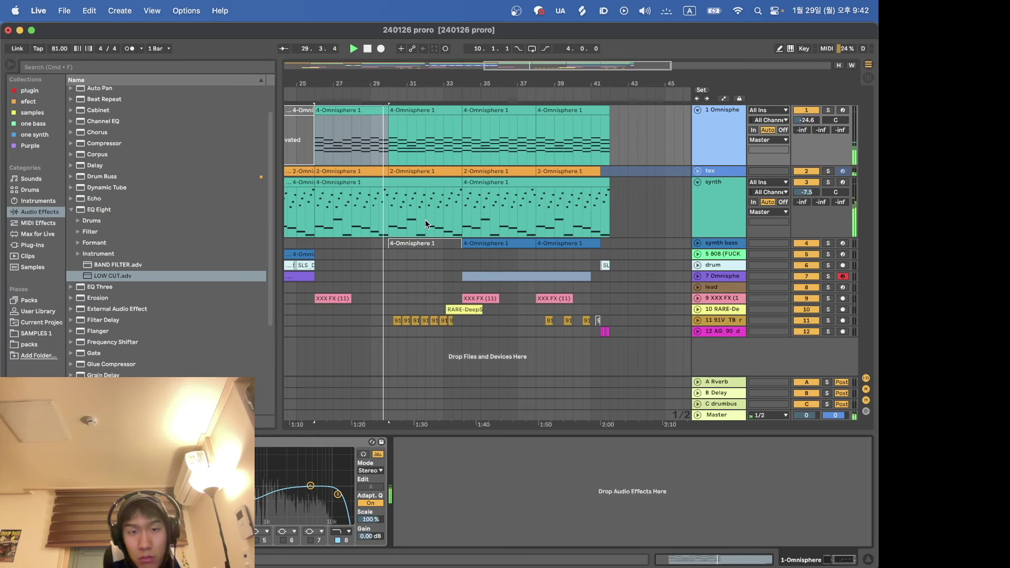
# Step: Add ShaperBox 3 to the 1 Omnisphere track with a Width shaper set flat at 200%
pyautogui.click(714, 132)
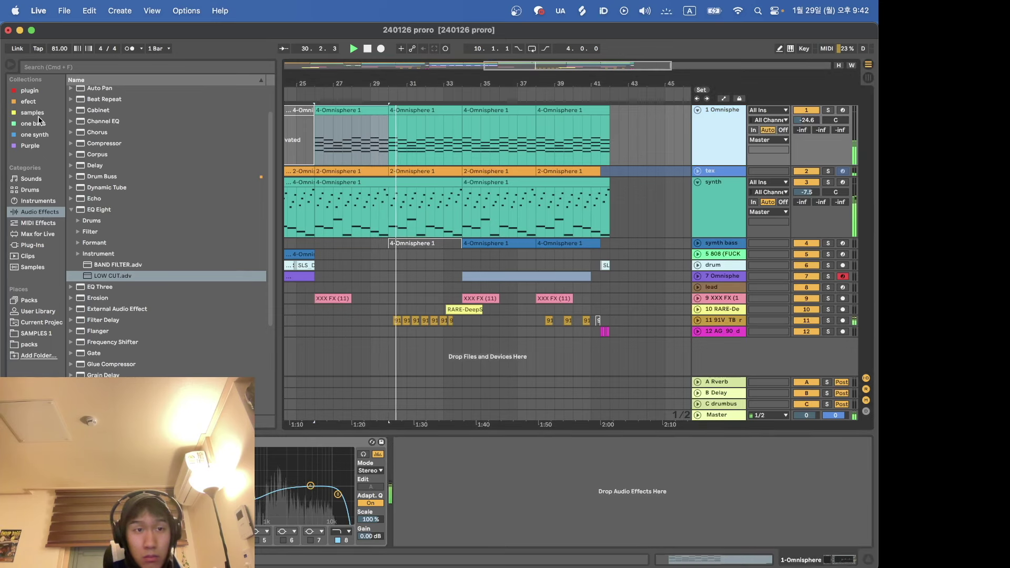
pyautogui.click(38, 102)
pyautogui.doubleClick(110, 198)
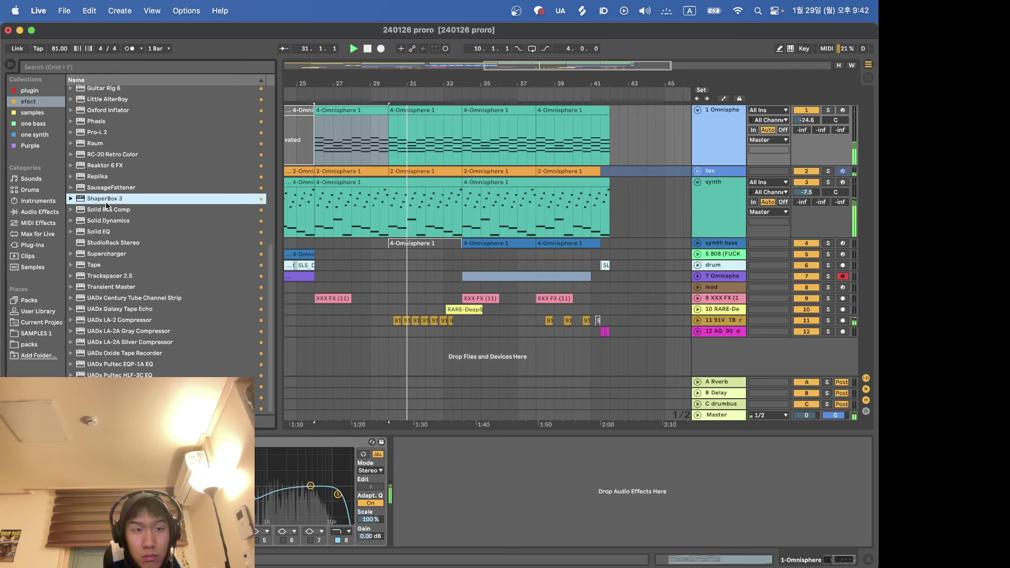
pyautogui.click(371, 336)
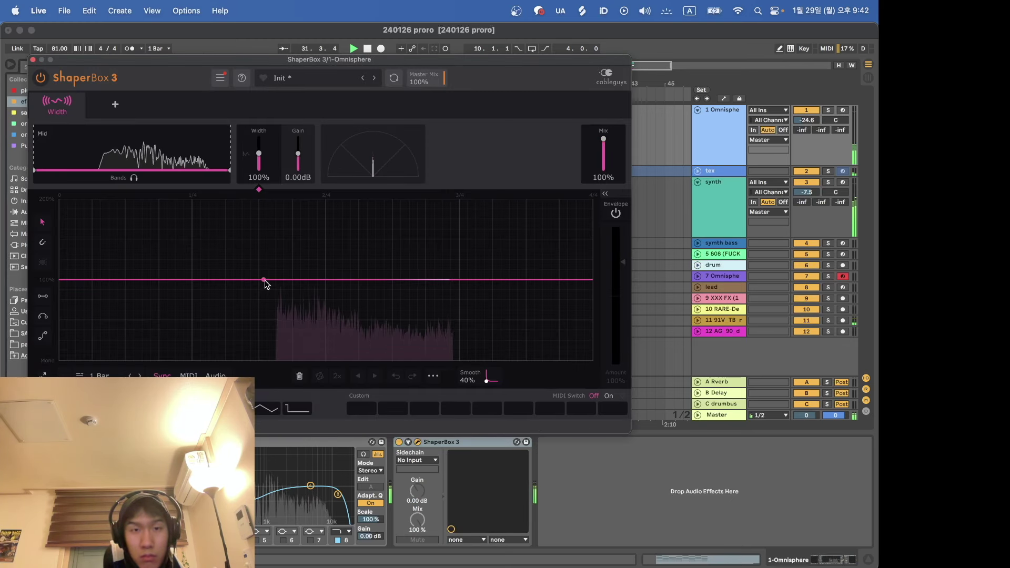
pyautogui.moveTo(264, 279); pyautogui.dragTo(264, 198)
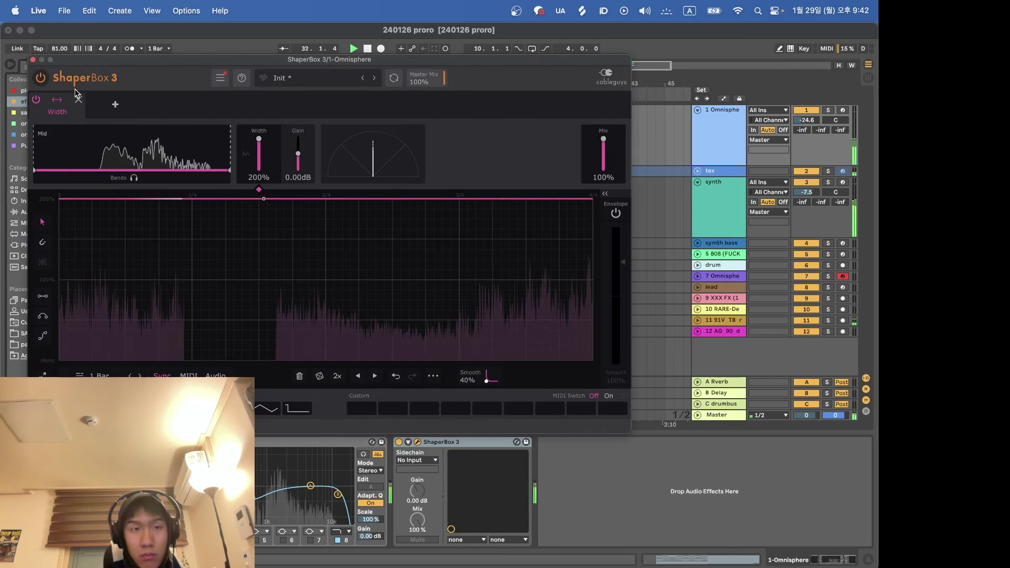
pyautogui.click(32, 59)
# Step: Loop playback over the 1 Omnisphere clip at bar 30 and solo its track
pyautogui.click(421, 114)
pyautogui.press('super+l')
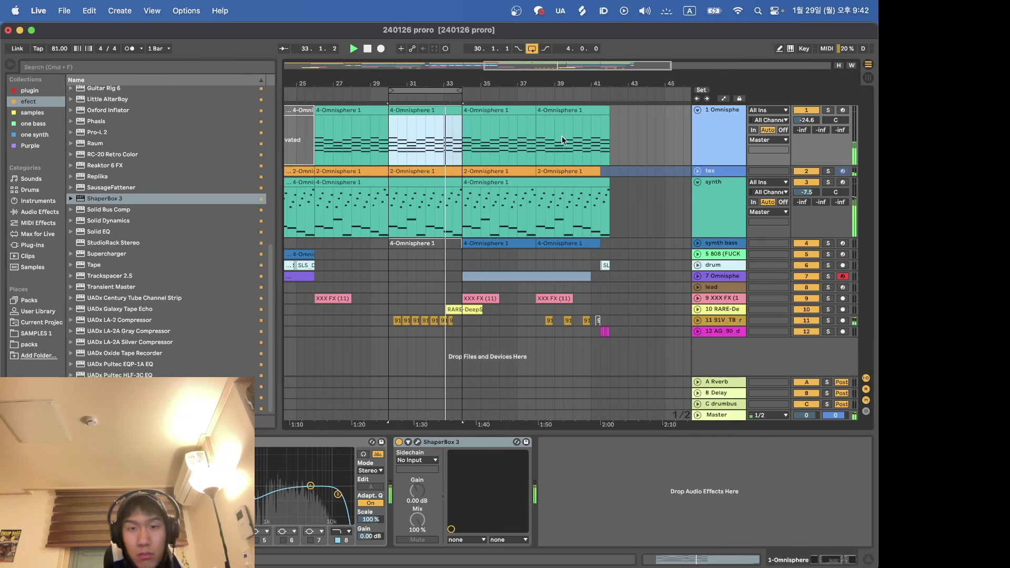
pyautogui.click(718, 152)
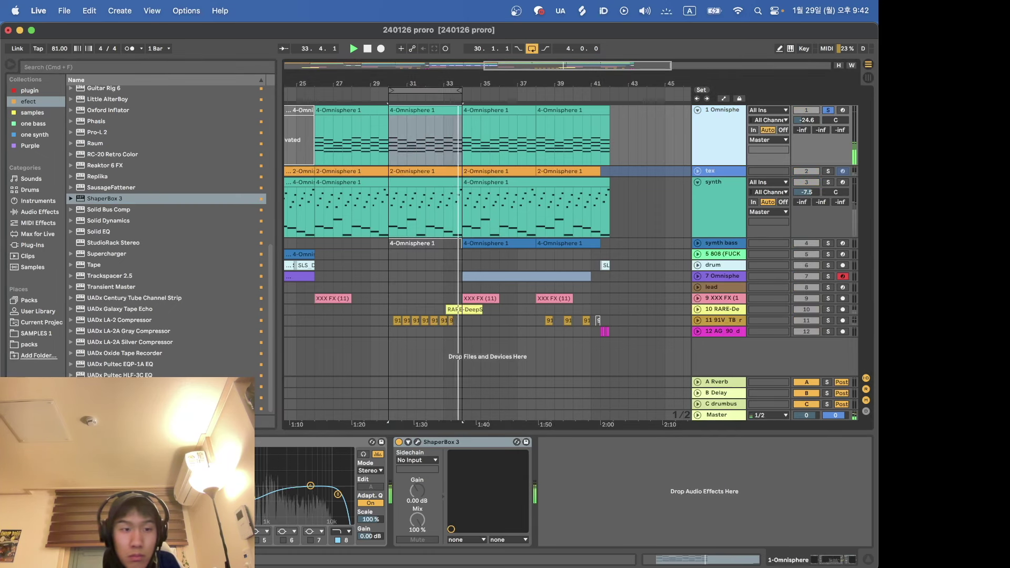
# Step: Enable Unison on layer A of the ARP Strings Vintage Phaser patch and set its depth to 0.357
pyautogui.press('super+alt+p')
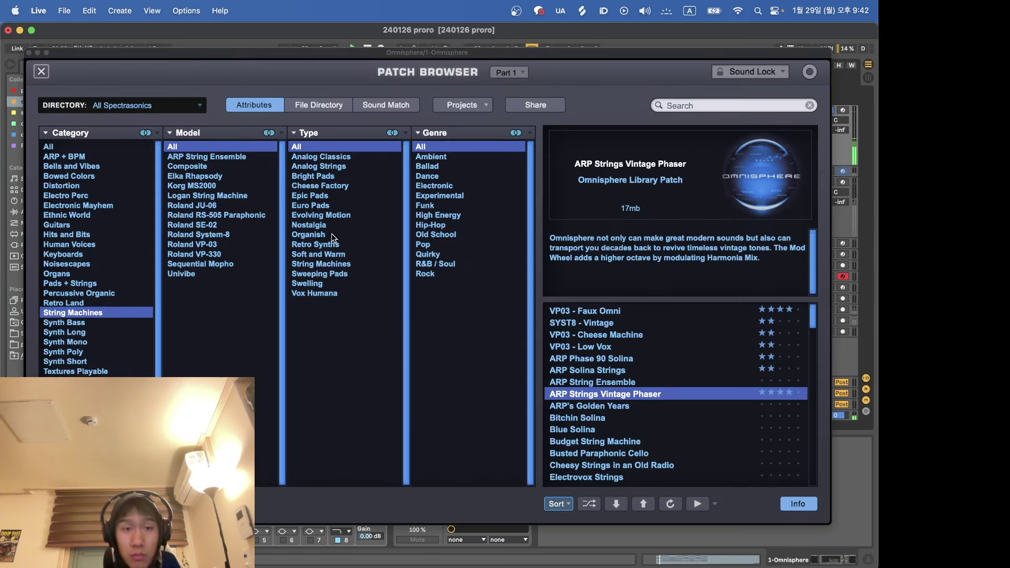
pyautogui.click(40, 76)
pyautogui.click(451, 208)
pyautogui.click(569, 247)
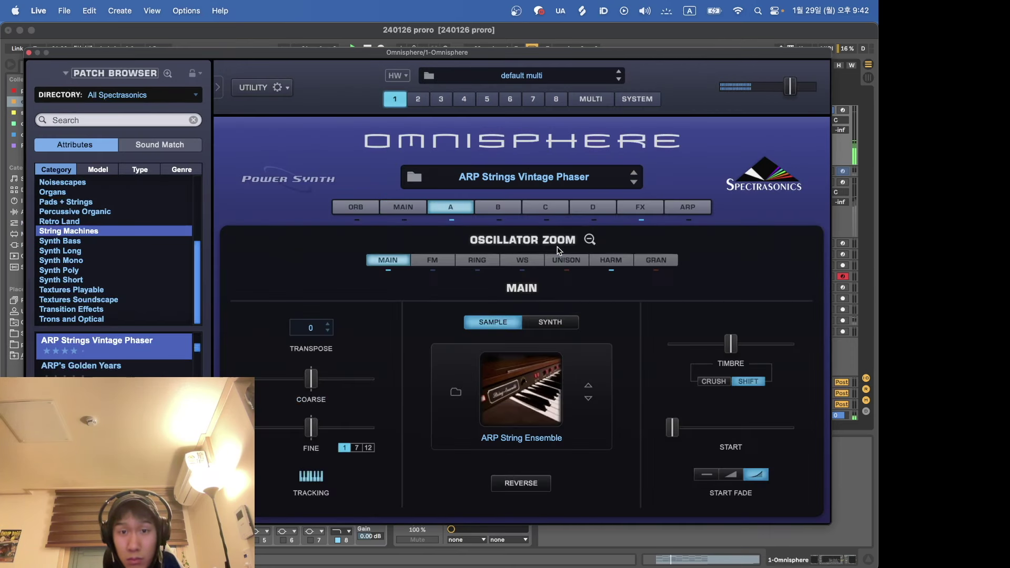
pyautogui.click(619, 262)
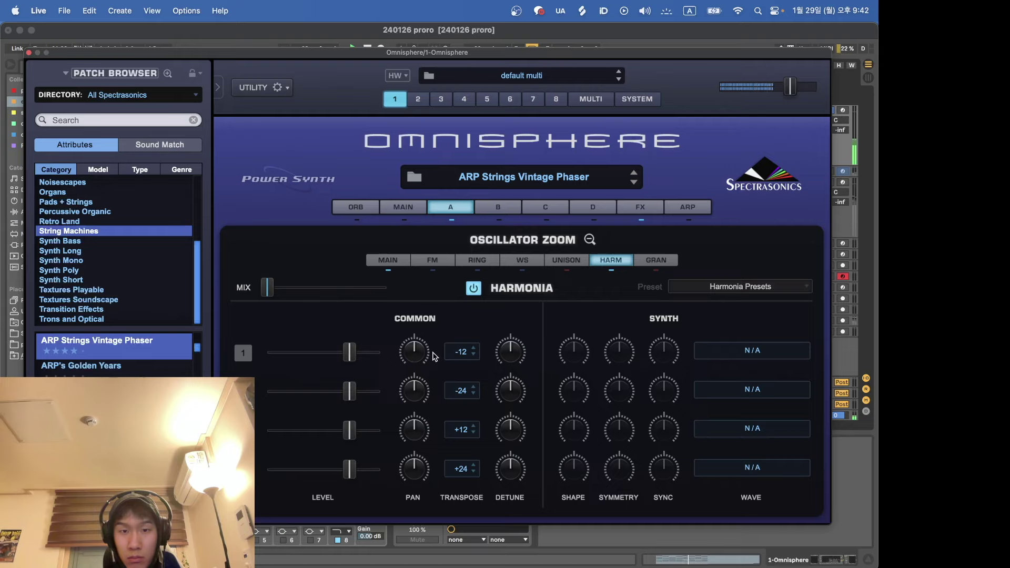
pyautogui.click(571, 273)
pyautogui.click(560, 261)
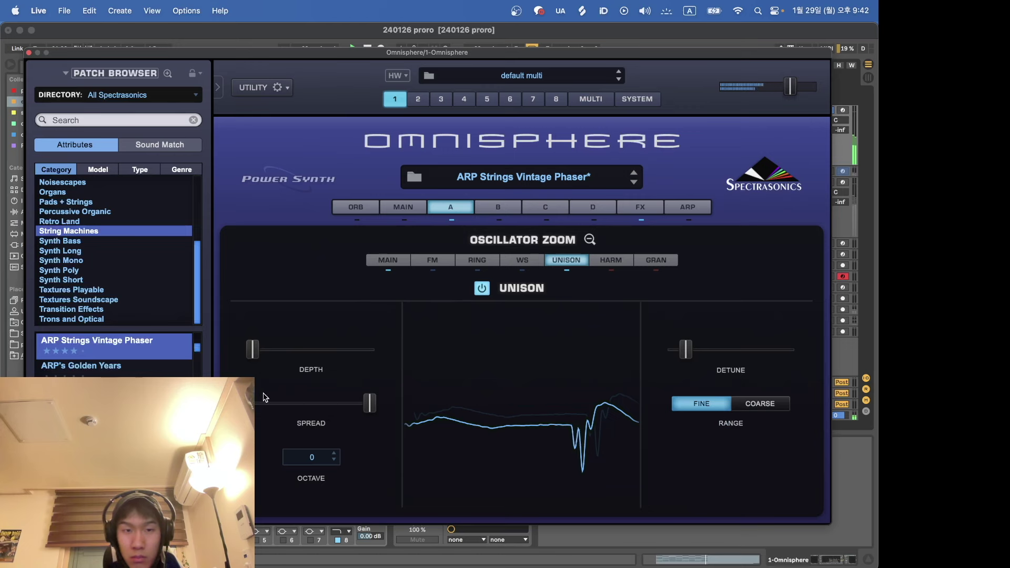
pyautogui.moveTo(254, 349); pyautogui.dragTo(298, 353)
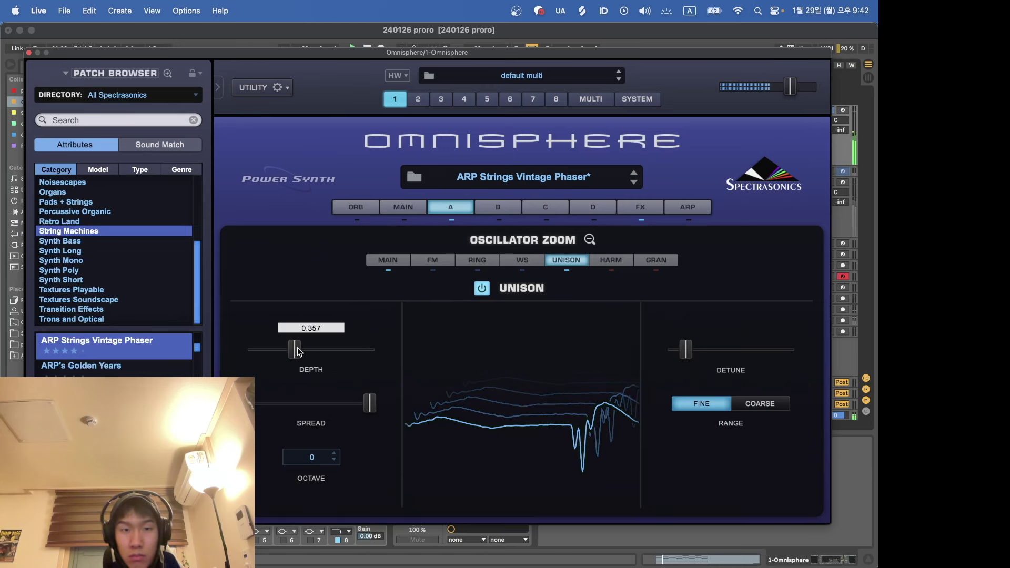
pyautogui.click(590, 240)
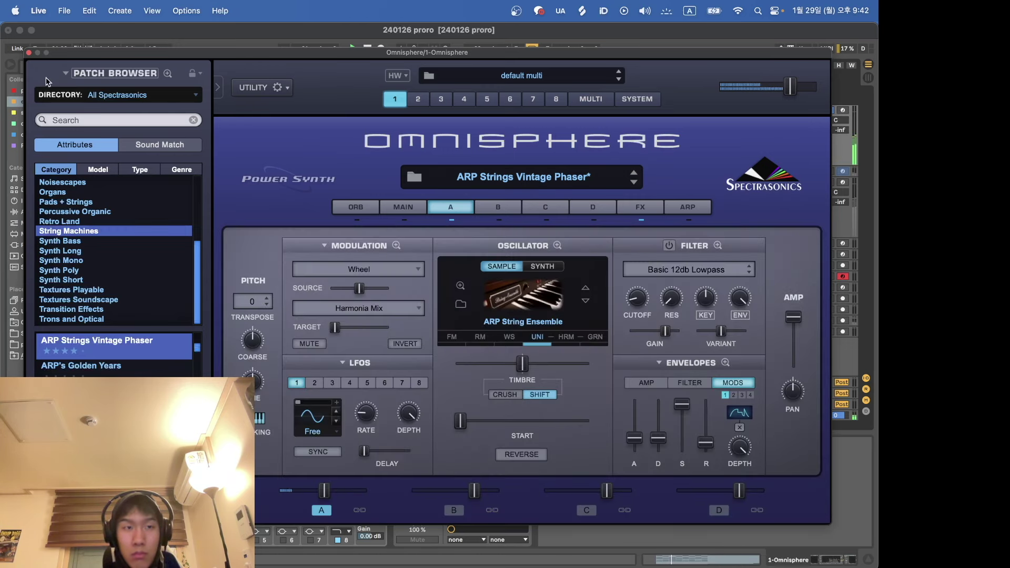
pyautogui.click(28, 53)
# Step: Set the ShaperBox 3 width curve on the 1 Omnisphere track to 150% and turn off loop playback
pyautogui.click(418, 442)
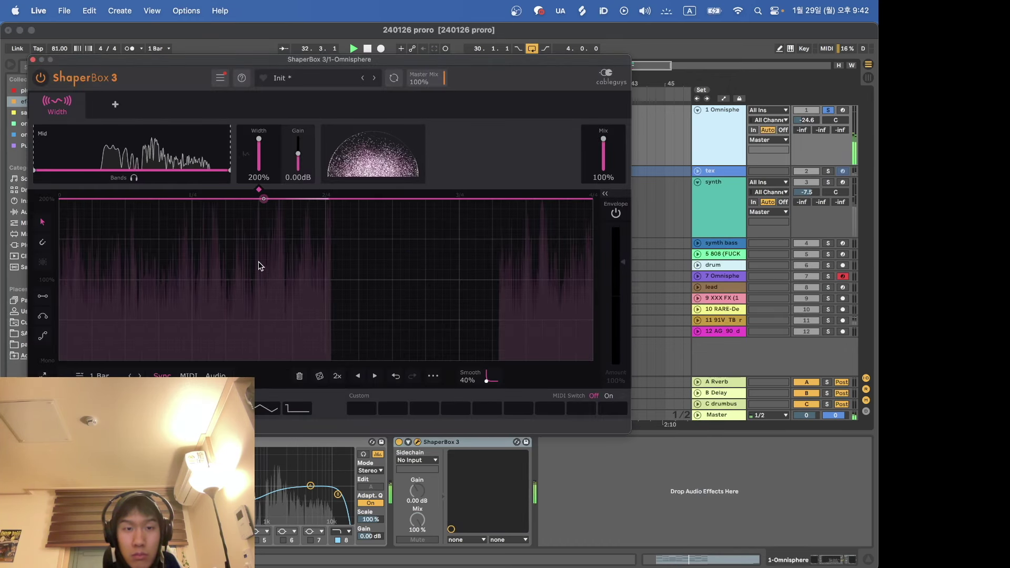
pyautogui.moveTo(263, 200); pyautogui.dragTo(263, 240)
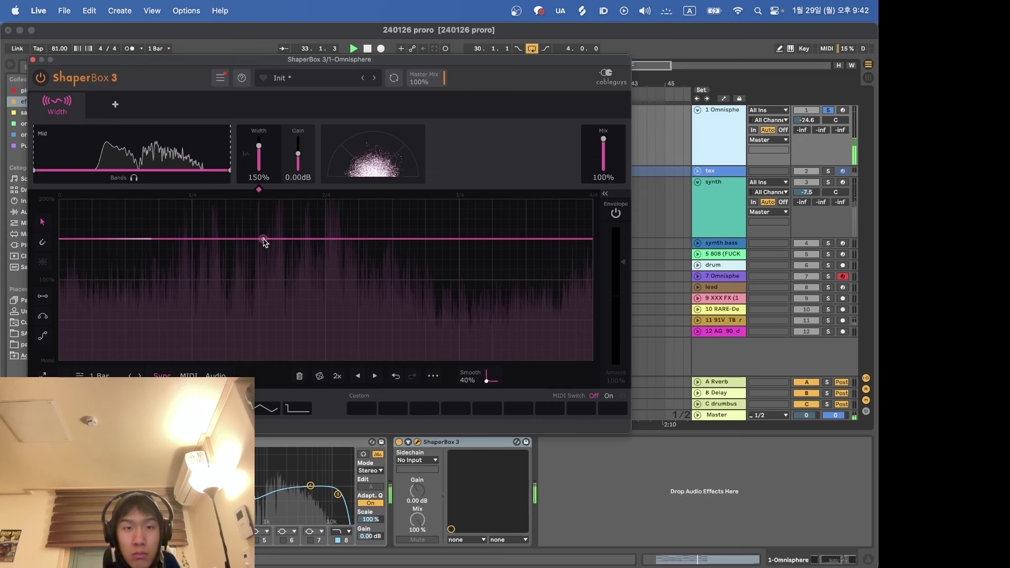
pyautogui.click(32, 59)
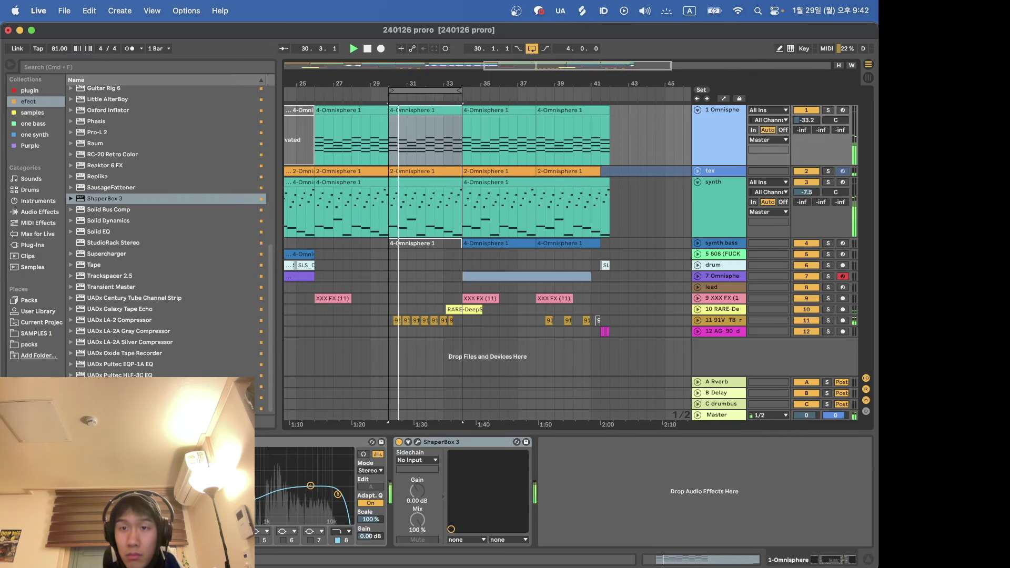
pyautogui.click(532, 49)
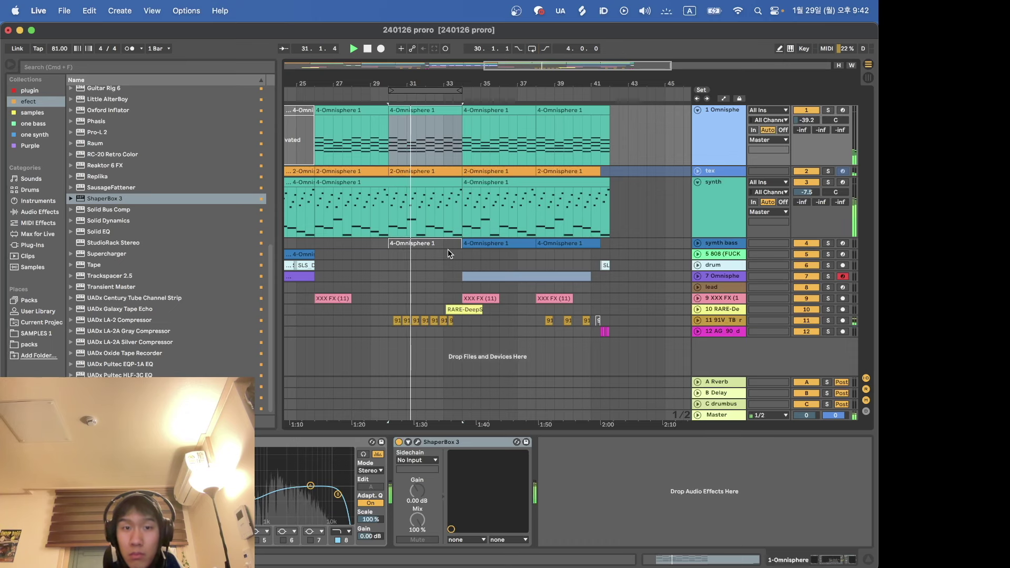
# Step: Try deactivating the 1 Omnisphere clip at bar 26 and audition the arrangement from bar 24
pyautogui.press('-')
pyautogui.press('-')
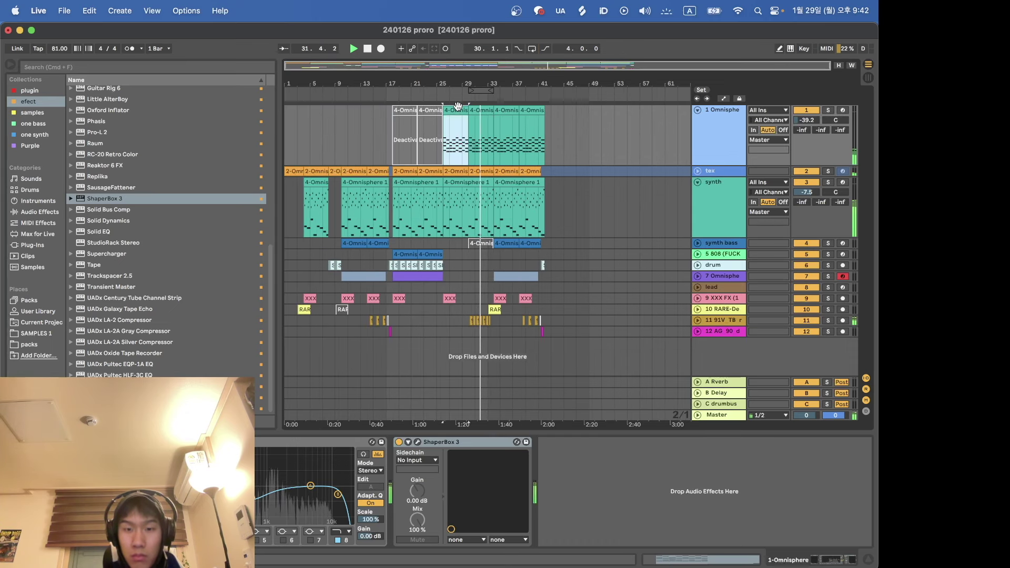
pyautogui.click(442, 227)
pyautogui.scroll(3, 443, 228)
pyautogui.scroll(-1, 443, 224)
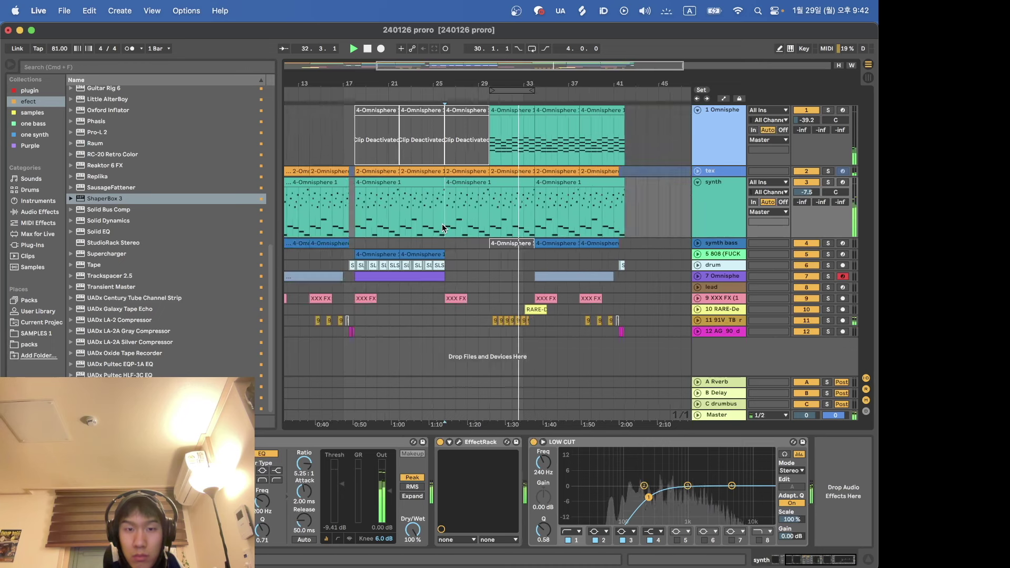
pyautogui.click(425, 216)
pyautogui.press('space')
pyautogui.press('space')
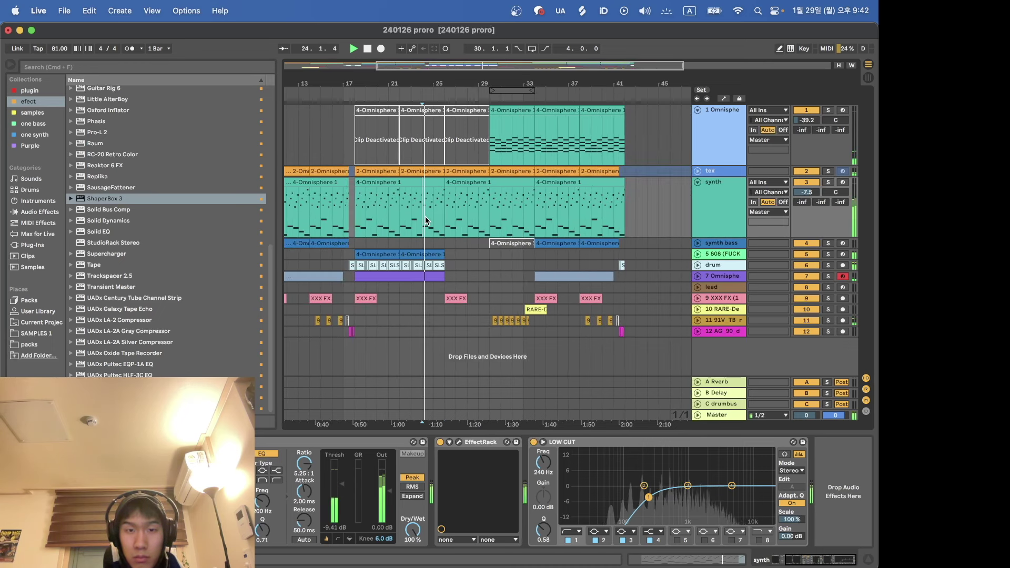
pyautogui.scroll(-3, 425, 216)
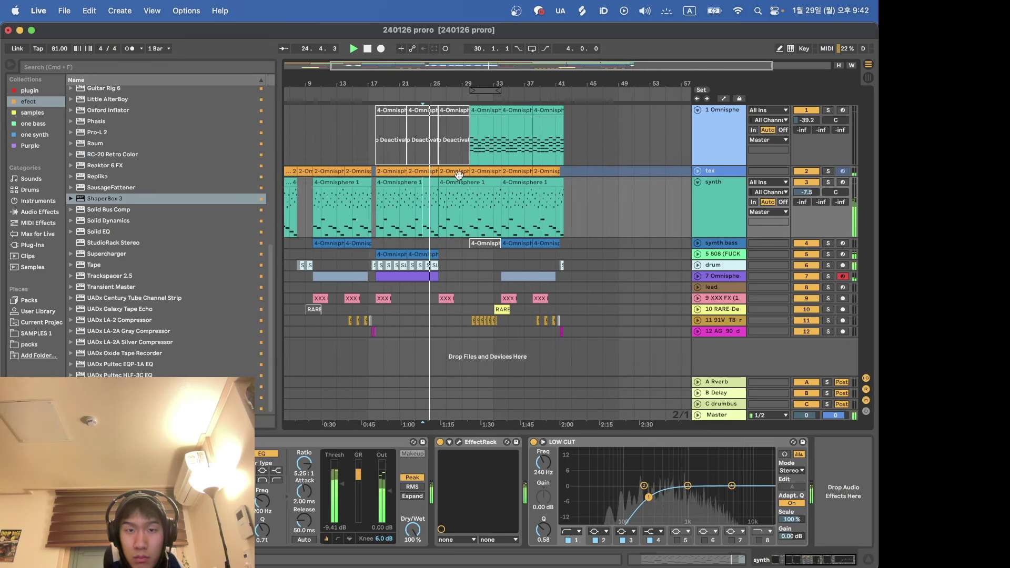
# Step: Reactivate the 1 Omnisphere clip at bar 26 and deactivate the synth track's clip at the same bar
pyautogui.click(456, 112)
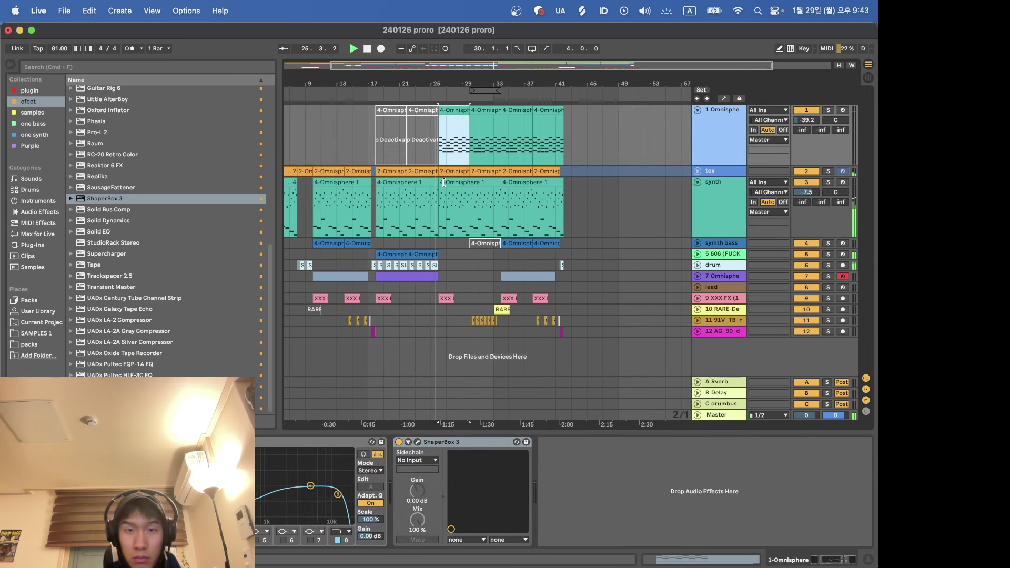
pyautogui.click(445, 181)
pyautogui.press('0')
# Step: Duplicate the drum track's clips from bars 18 to 26 onto bars 26 to 34
pyautogui.moveTo(403, 265); pyautogui.dragTo(377, 264)
pyautogui.press('super+d')
pyautogui.scroll(5, 442, 266)
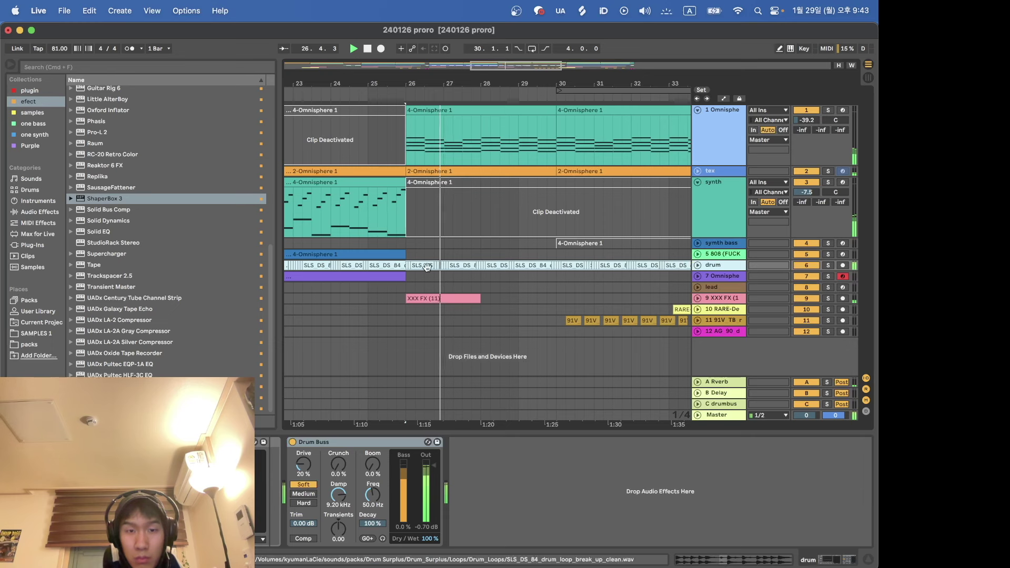
pyautogui.scroll(-4, 430, 195)
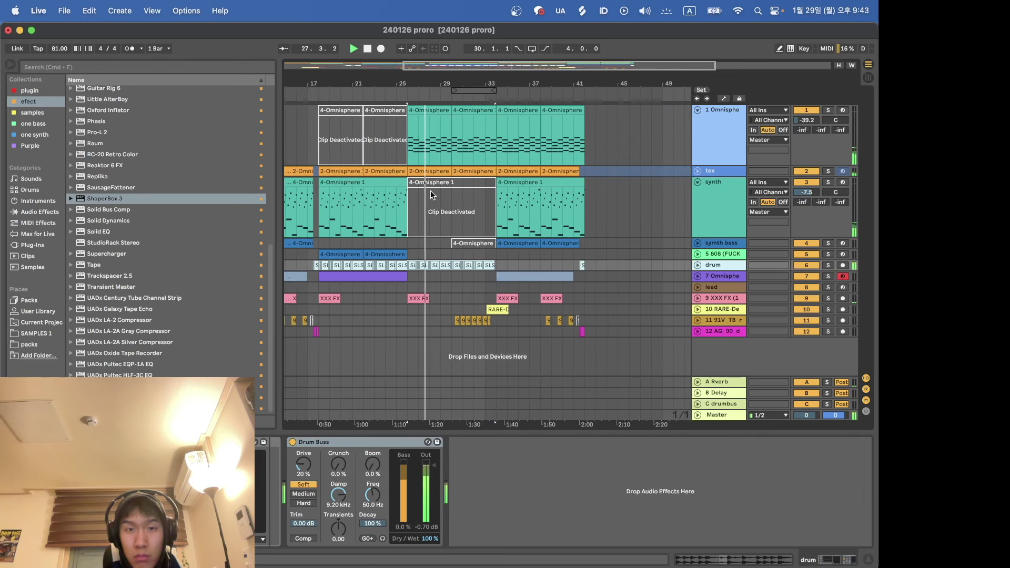
# Step: Duplicate the 808 track's clip at bar 22 twice, onto bars 26 and 30
pyautogui.click(384, 277)
pyautogui.click(388, 252)
pyautogui.press('super+d')
pyautogui.press('super+d')
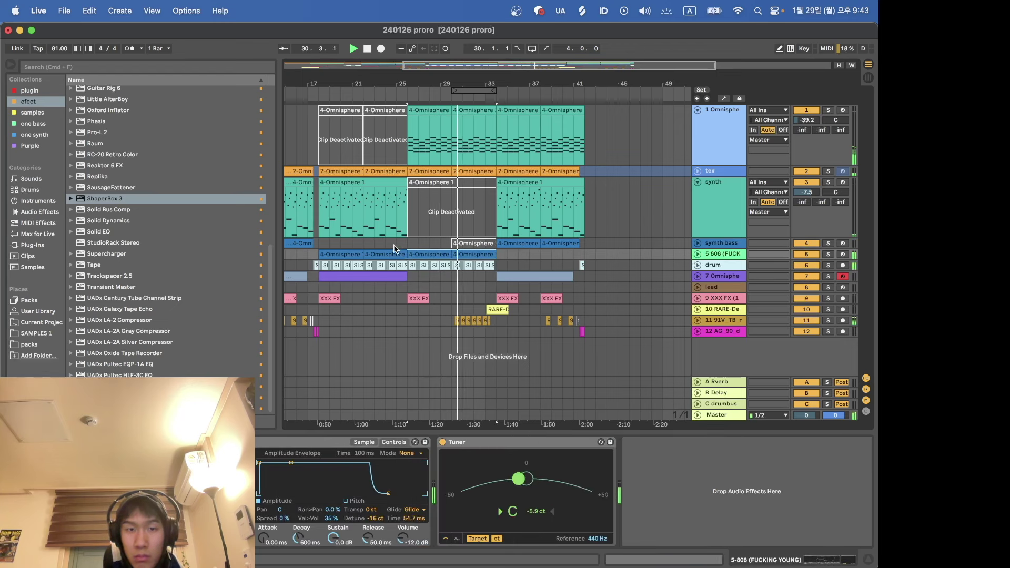
# Step: Audition the 808 part from bar 25 and deactivate its clips at bars 26 and 30
pyautogui.click(396, 247)
pyautogui.click(424, 253)
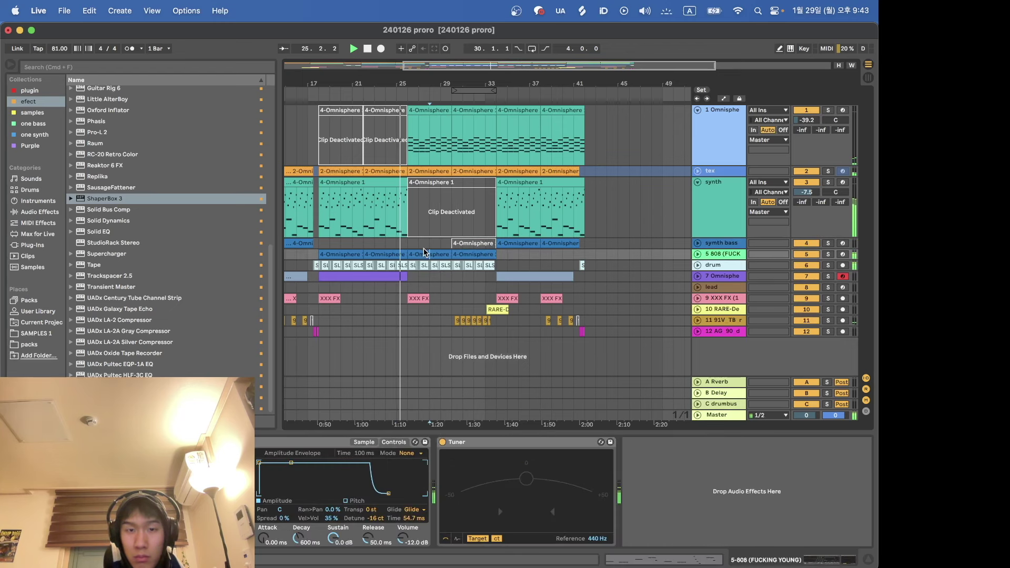
pyautogui.keyDown('shift'); pyautogui.click(467, 252); pyautogui.keyUp('shift')
# Step: Move the synth bass clip from bar 30 to bar 26 as an active clip, and delete the drum clips from bar 26 onward
pyautogui.moveTo(468, 240); pyautogui.dragTo(425, 240)
pyautogui.press('space')
pyautogui.moveTo(507, 266); pyautogui.dragTo(409, 262)
pyautogui.press('Delete')
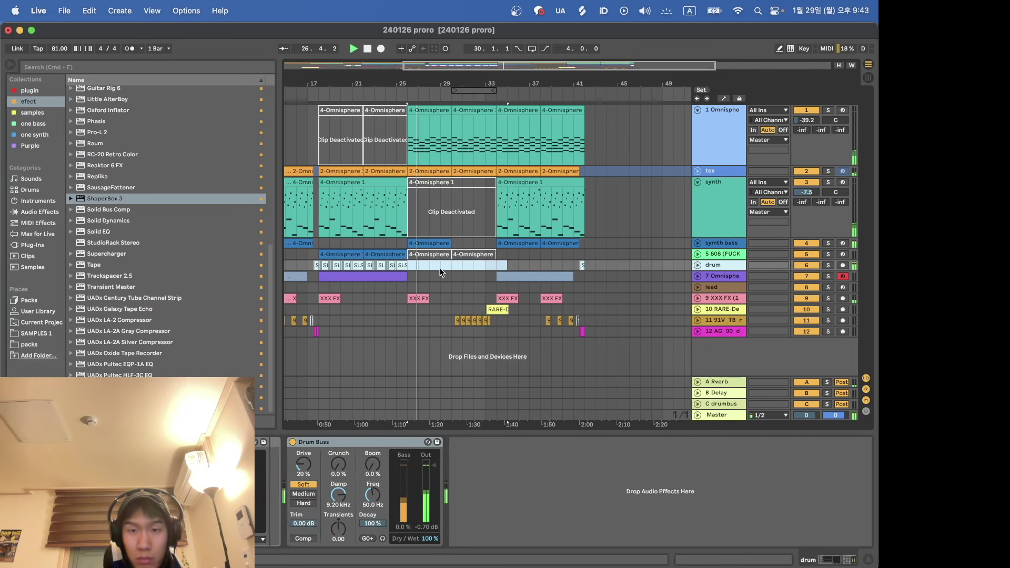
# Step: Duplicate the drum track's clips from bars 18 to 26 onto bars 26 to 34 and play back from bar 26
pyautogui.scroll(5, 390, 273)
pyautogui.moveTo(390, 274); pyautogui.dragTo(422, 266)
pyautogui.scroll(-3, 421, 266)
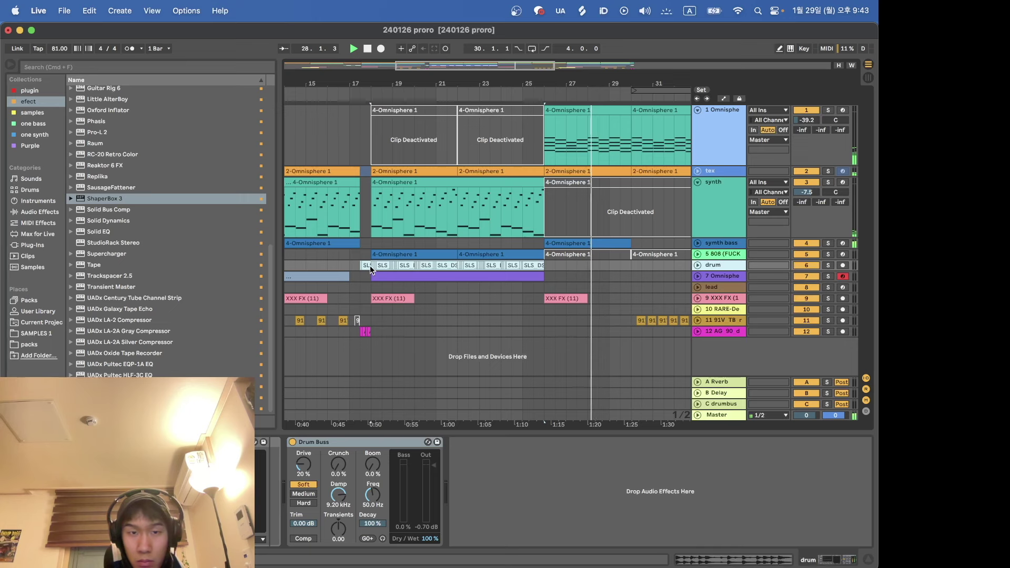
pyautogui.press('super+d')
pyautogui.press('space')
pyautogui.press('space')
pyautogui.click(462, 287)
# Step: Duplicate the synth bass clip at bar 26 onto bar 30 and collapse the synth track
pyautogui.click(486, 243)
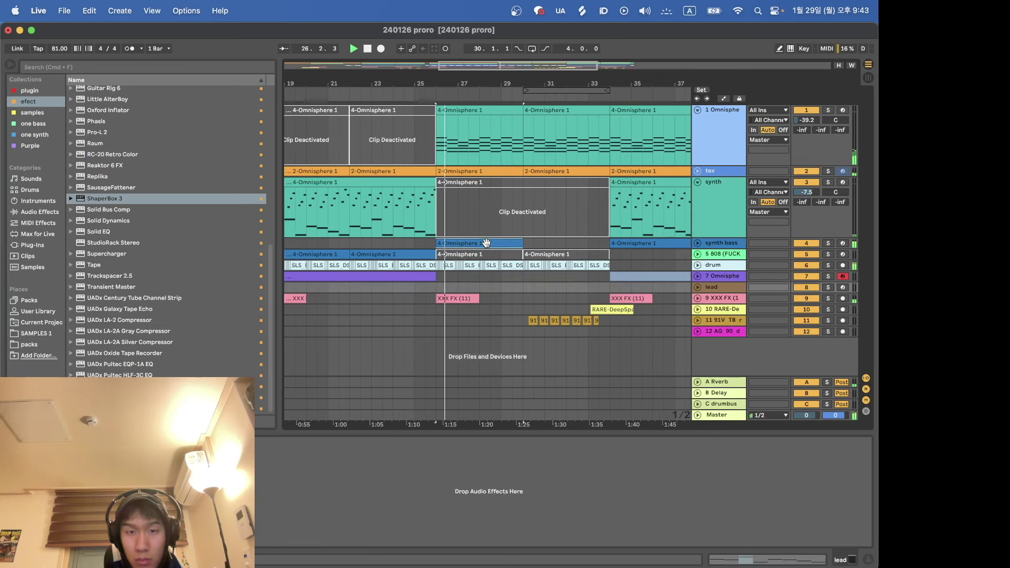
pyautogui.click(486, 243)
pyautogui.scroll(-3, 538, 219)
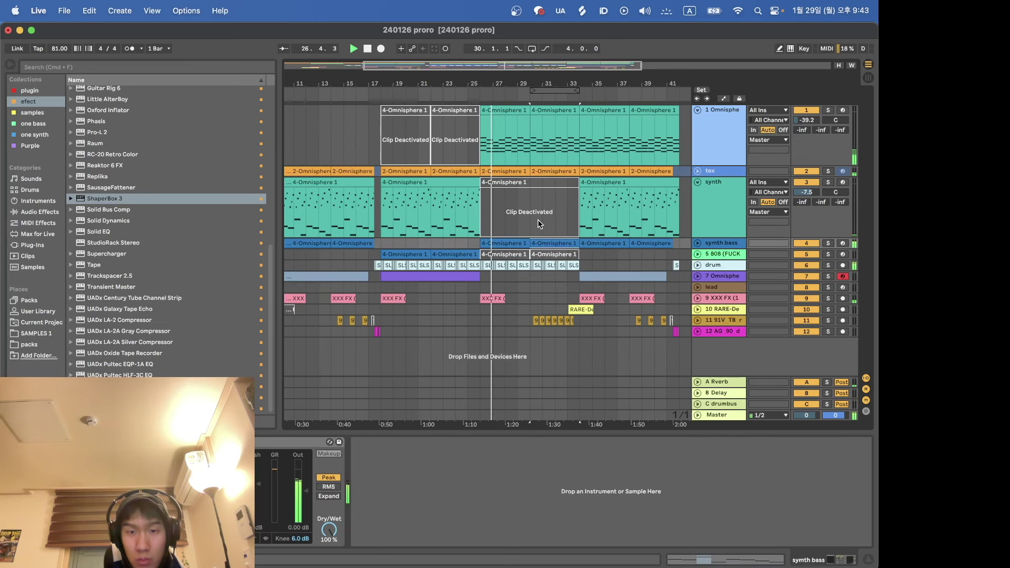
pyautogui.click(702, 181)
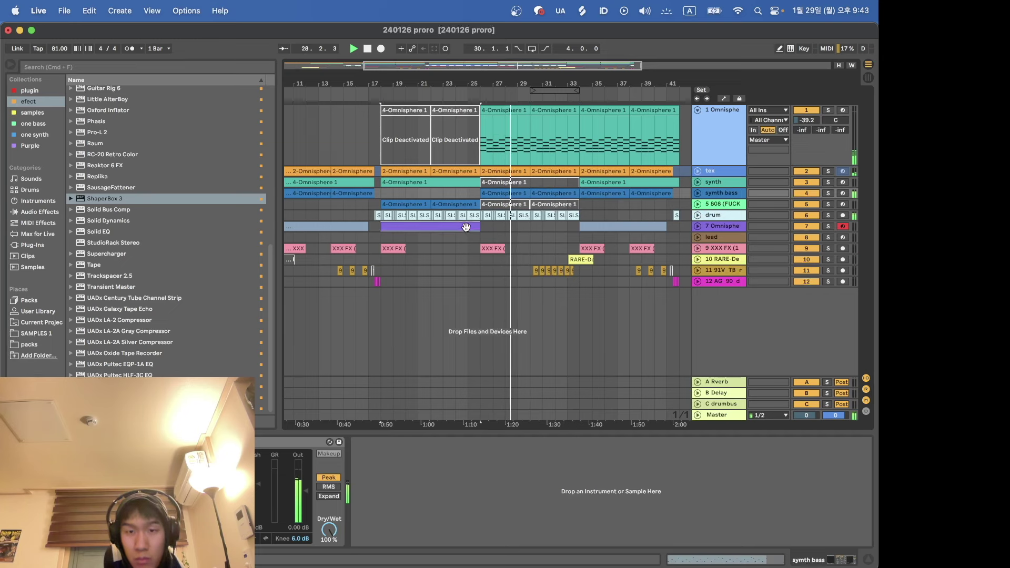
# Step: Copy the 7 Omnisphere track's section from bar 38 onto bar 30 and extend the copy to bar 34
pyautogui.click(699, 226)
pyautogui.click(699, 227)
pyautogui.moveTo(627, 247); pyautogui.dragTo(666, 246)
pyautogui.press('super+c')
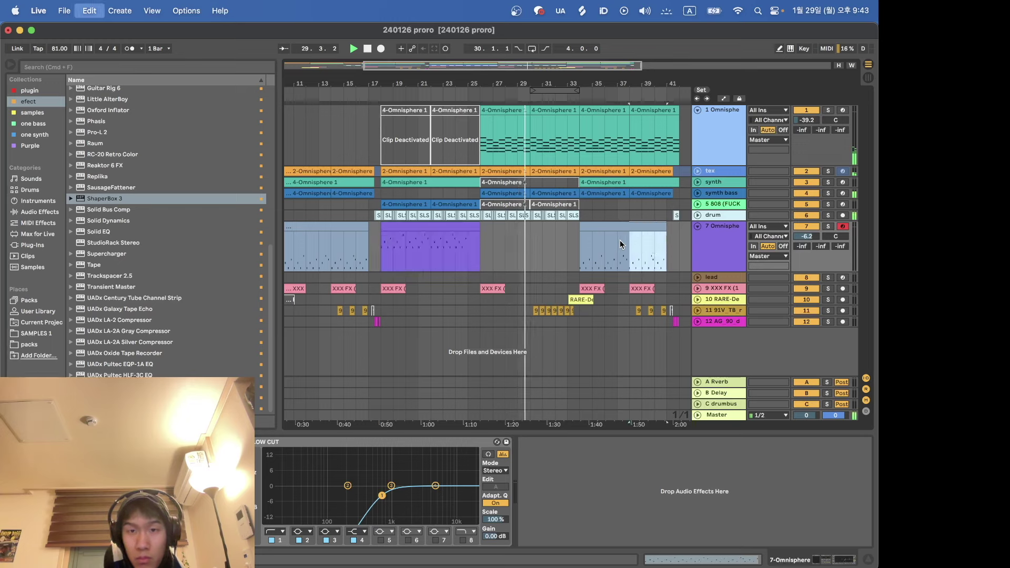
pyautogui.click(531, 241)
pyautogui.press('super+v')
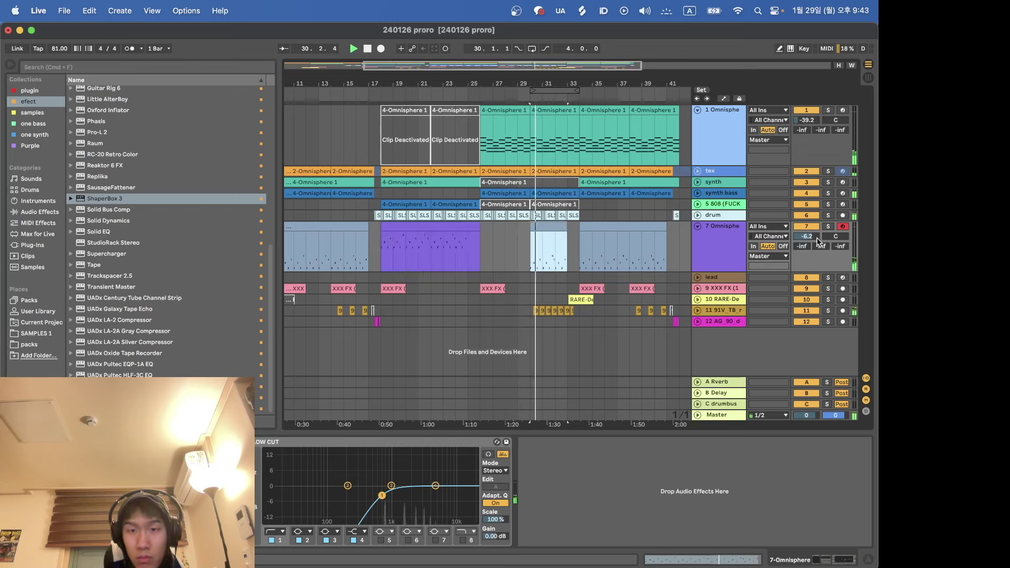
pyautogui.moveTo(567, 230); pyautogui.dragTo(580, 229)
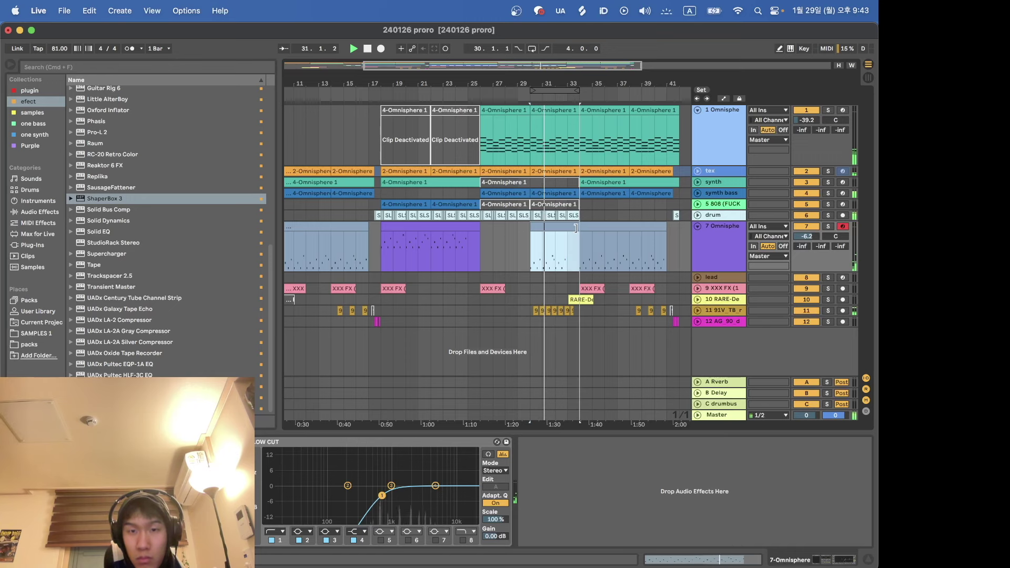
# Step: Deactivate the drum track's section in bar 33, just before bar 34
pyautogui.scroll(5, 568, 202)
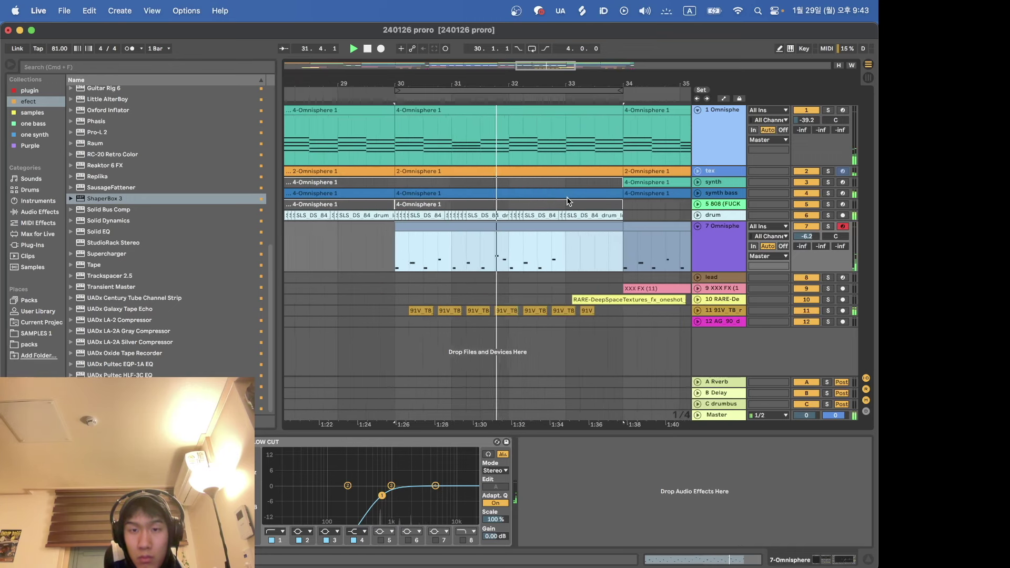
pyautogui.click(620, 195)
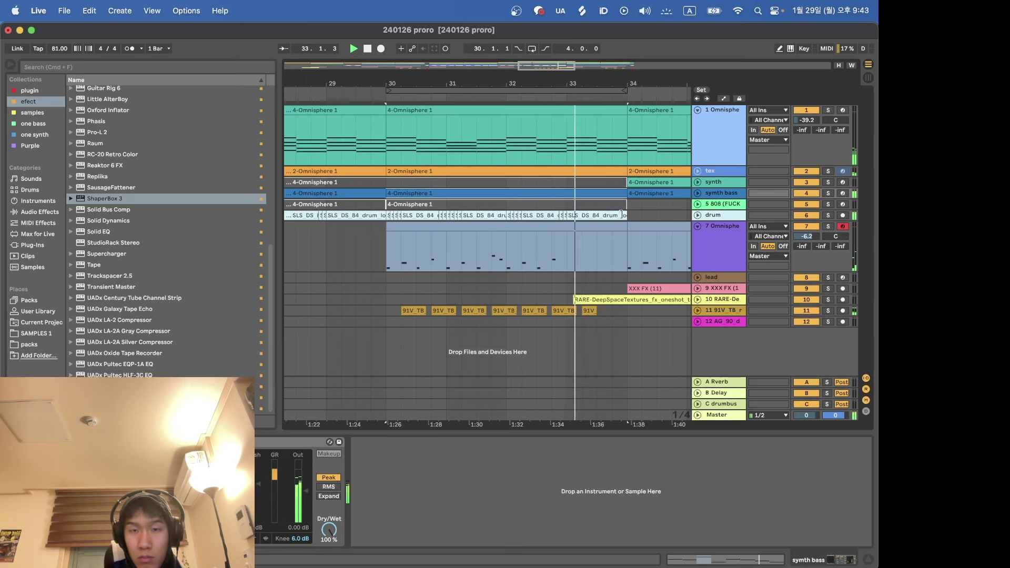
pyautogui.click(621, 215)
pyautogui.press('0')
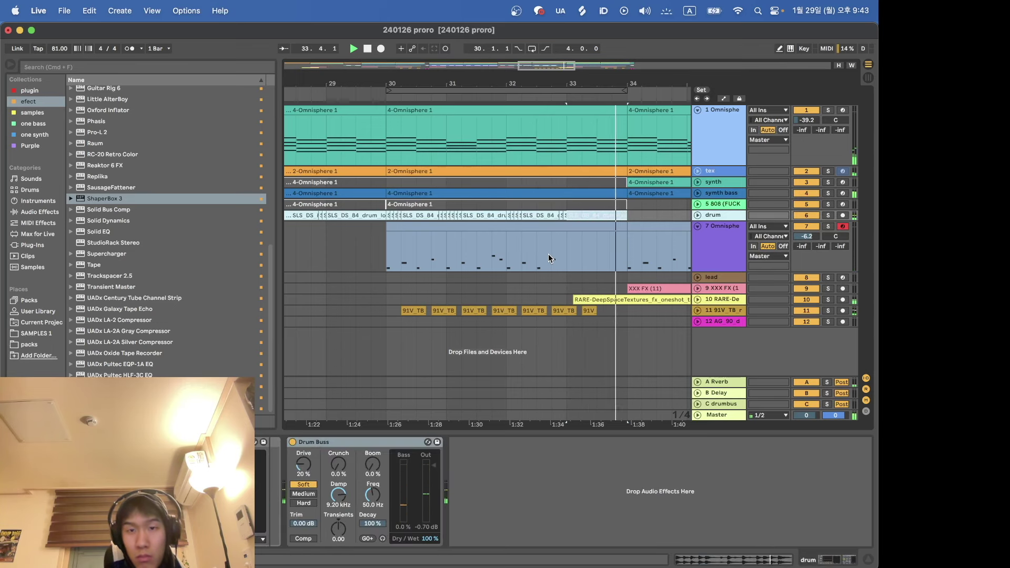
# Step: Collapse the two expanded Omnisphere tracks and replay the arrangement from bar 26
pyautogui.click(697, 226)
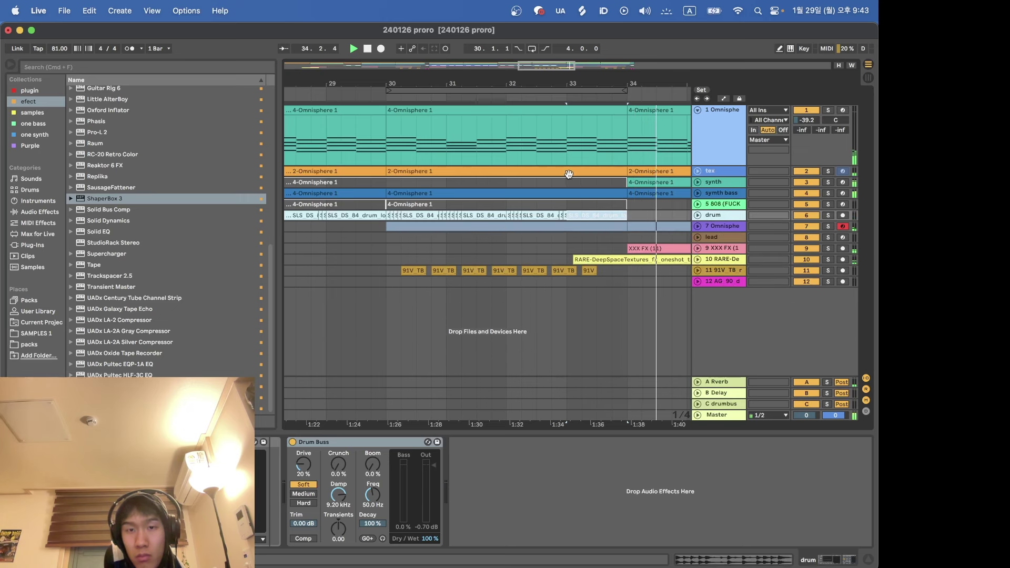
pyautogui.click(532, 261)
pyautogui.press('-')
pyautogui.press('-')
pyautogui.press('-')
pyautogui.press('-')
pyautogui.press('-')
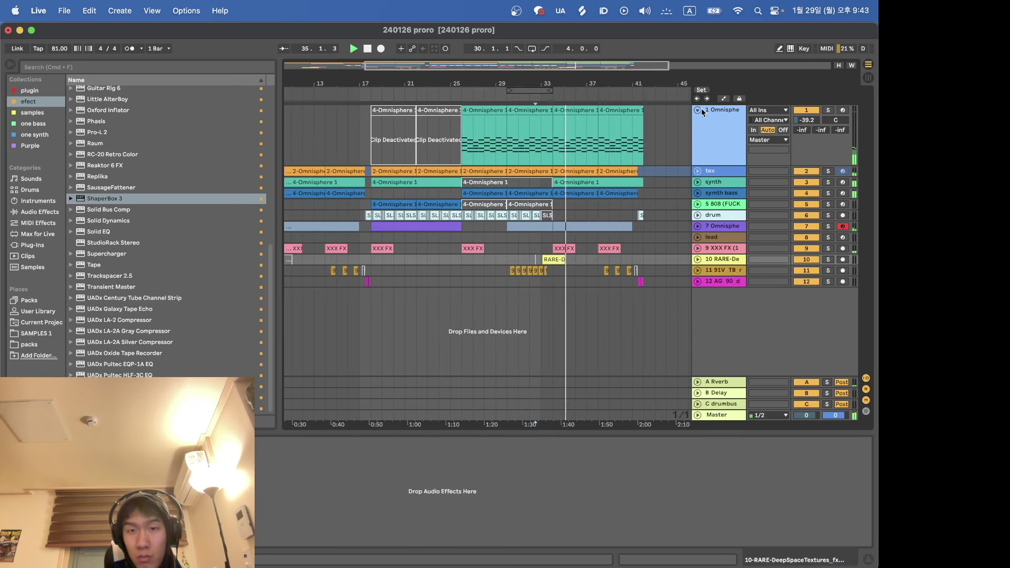
pyautogui.click(699, 110)
pyautogui.press('-')
pyautogui.press('-')
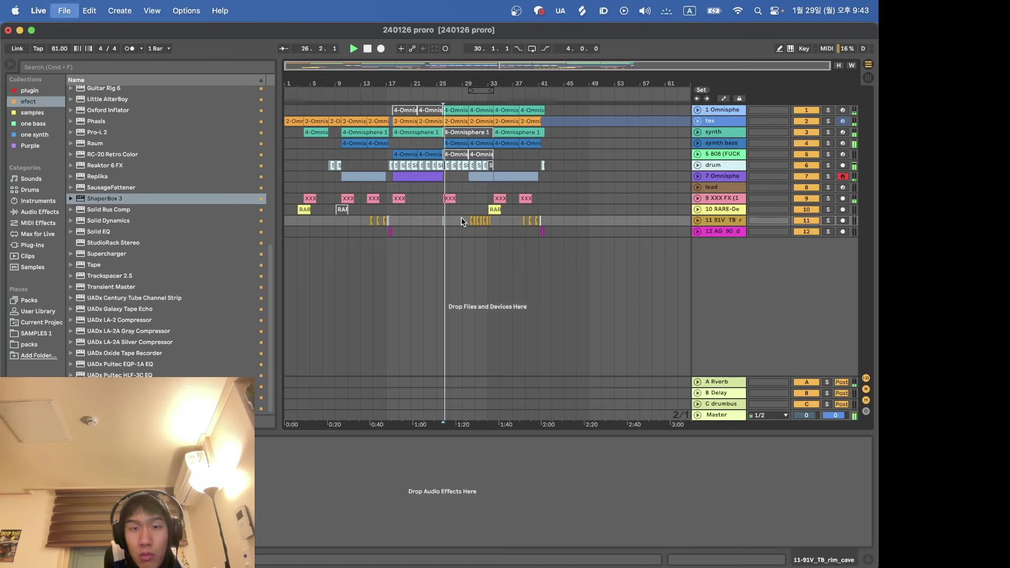
# Step: Try muting two short sections of the synth bass clip within bar 26 while playing it back
pyautogui.click(697, 144)
pyautogui.scroll(5, 427, 172)
pyautogui.click(510, 171)
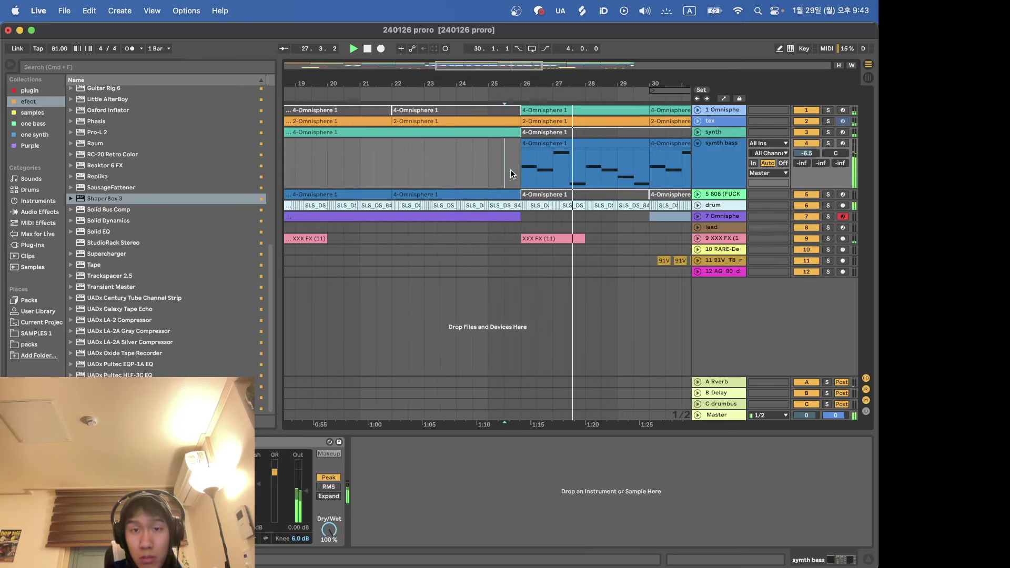
pyautogui.press('space')
pyautogui.press('space')
pyautogui.scroll(3, 535, 171)
pyautogui.moveTo(535, 172); pyautogui.dragTo(574, 173)
pyautogui.press('0')
pyautogui.press('Delete')
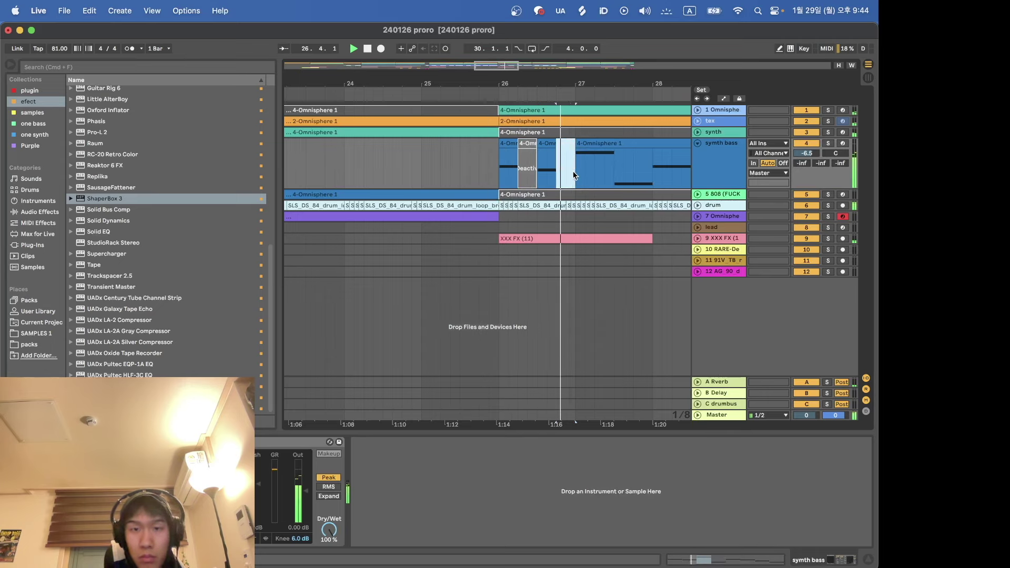
# Step: Copy the 808 track's clip at bar 22 onto the synth bass track at bar 26 and play it
pyautogui.click(698, 195)
pyautogui.click(469, 195)
pyautogui.scroll(-1, 469, 195)
pyautogui.press('super+c')
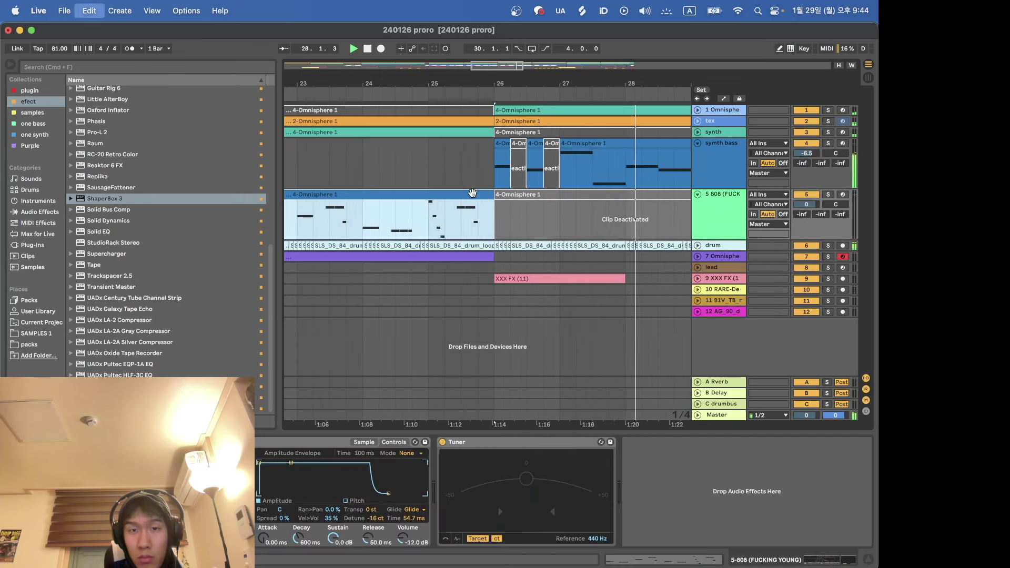
pyautogui.click(492, 176)
pyautogui.press('super+v')
pyautogui.press('space')
pyautogui.press('space')
# Step: Transpose all notes of the synth bass clip at bar 26 down one octave
pyautogui.doubleClick(522, 143)
pyautogui.press('super+a')
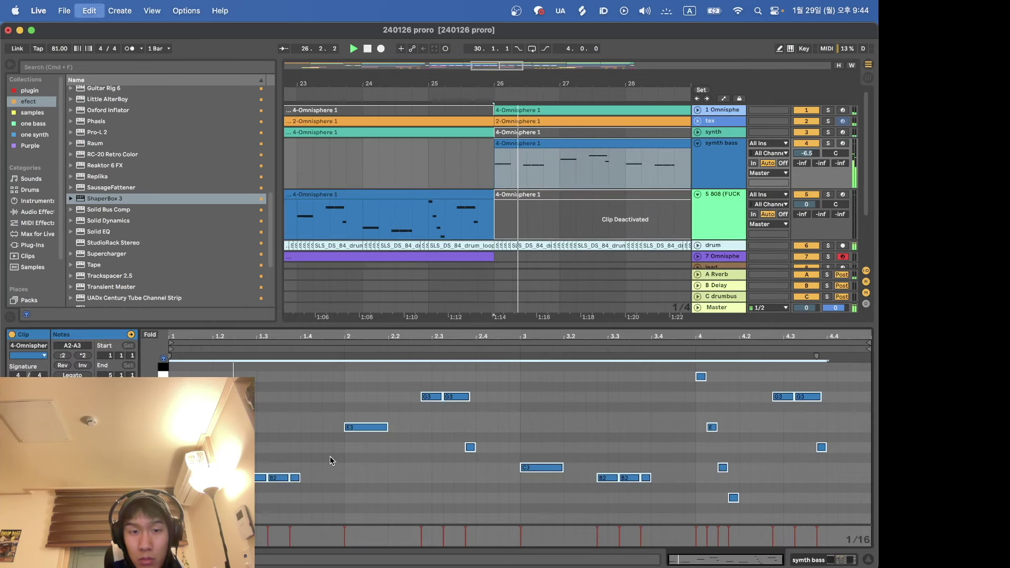
pyautogui.click(261, 498)
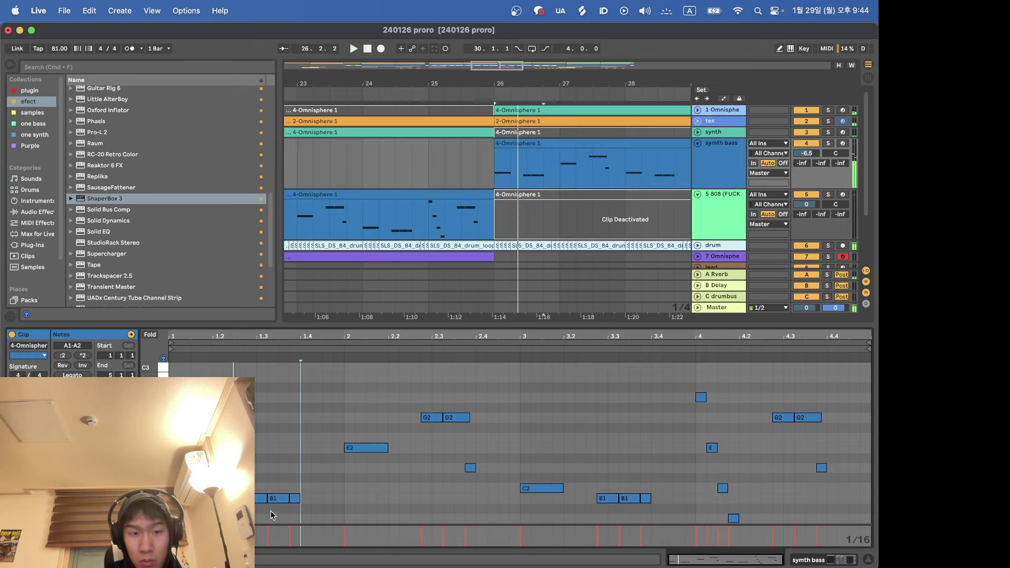
# Step: Merge the repeated B1 and G2 notes in the clip's first three bars into single longer notes
pyautogui.moveTo(263, 498); pyautogui.dragTo(300, 498)
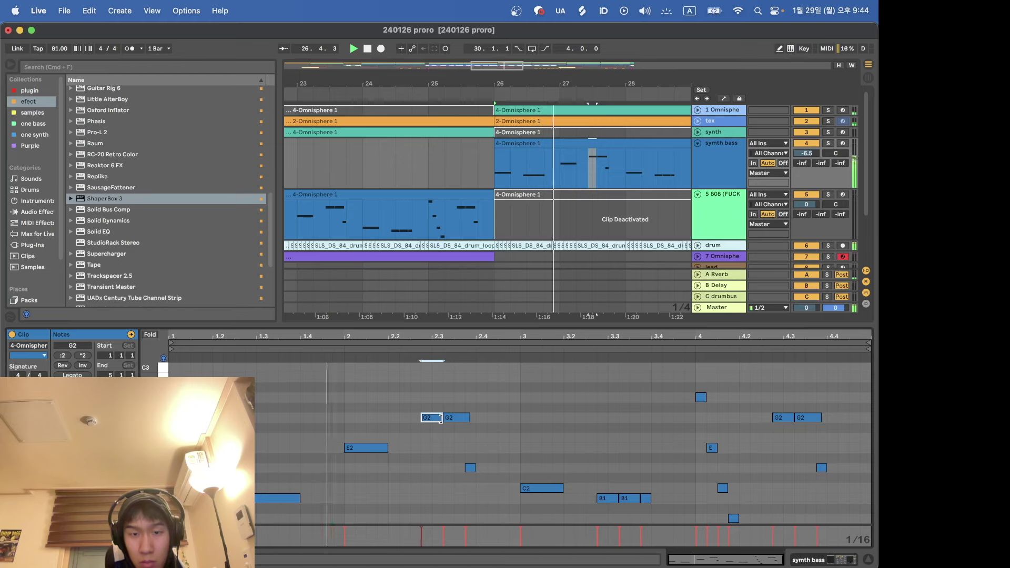
pyautogui.moveTo(441, 418); pyautogui.dragTo(475, 417)
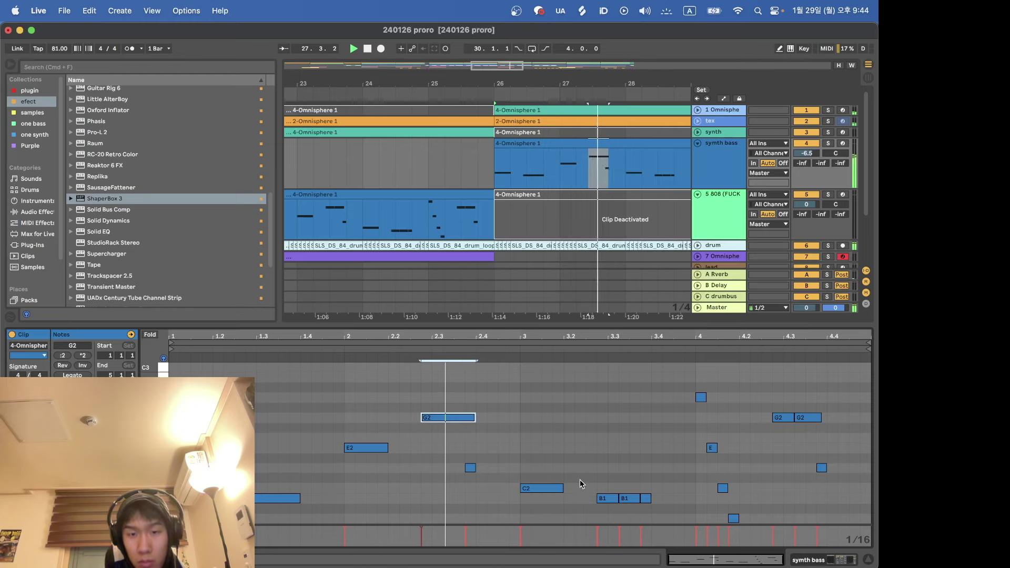
pyautogui.moveTo(616, 499); pyautogui.dragTo(651, 499)
pyautogui.scroll(-1, 716, 444)
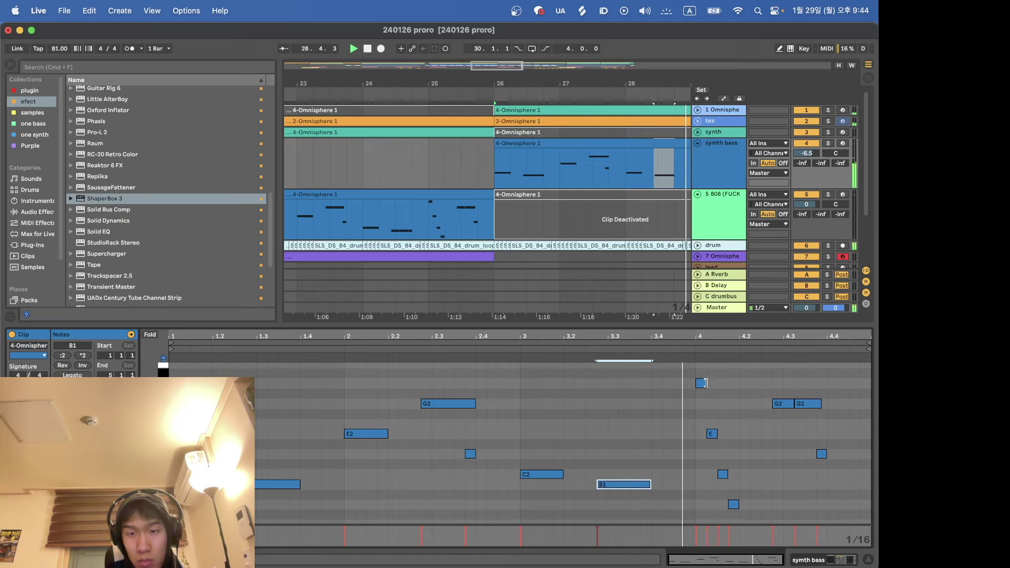
# Step: Delete the short notes following the first note of the clip's bar 4 and lower that first note an octave to A1
pyautogui.moveTo(730, 378); pyautogui.dragTo(697, 482)
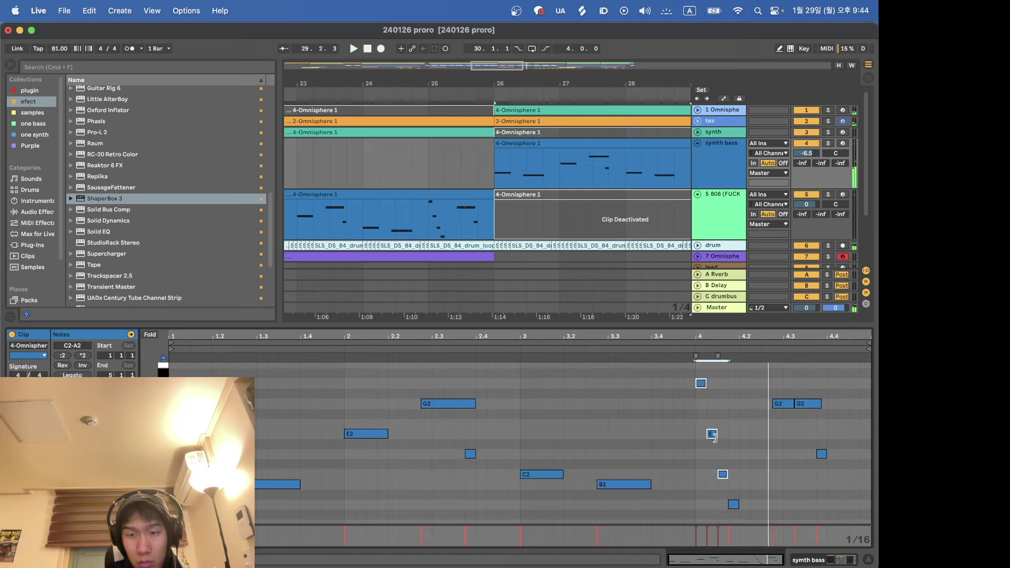
pyautogui.moveTo(751, 422); pyautogui.dragTo(710, 490)
pyautogui.press('Delete')
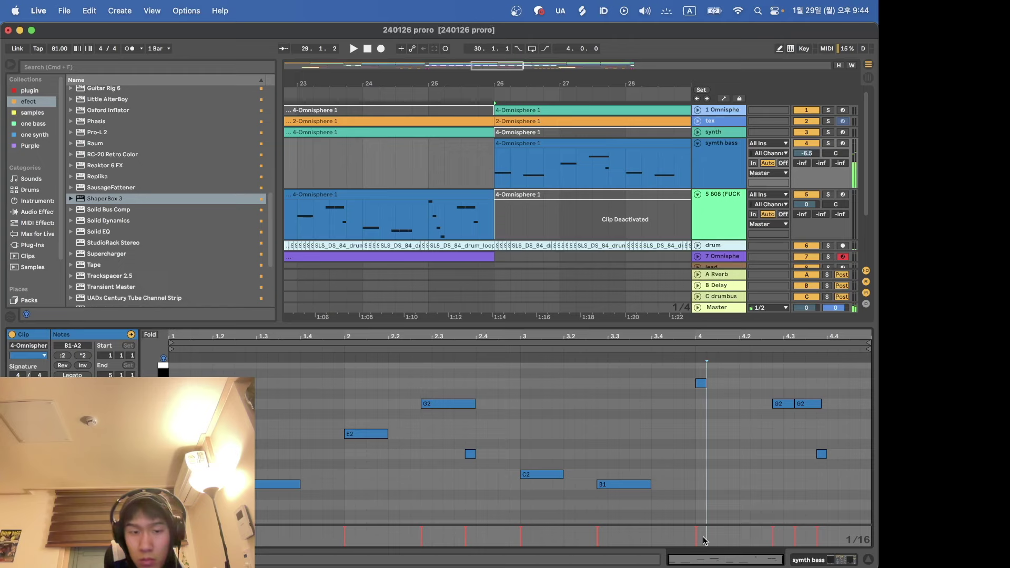
pyautogui.moveTo(716, 399); pyautogui.dragTo(687, 371)
pyautogui.hotkey('shift', 'Down')
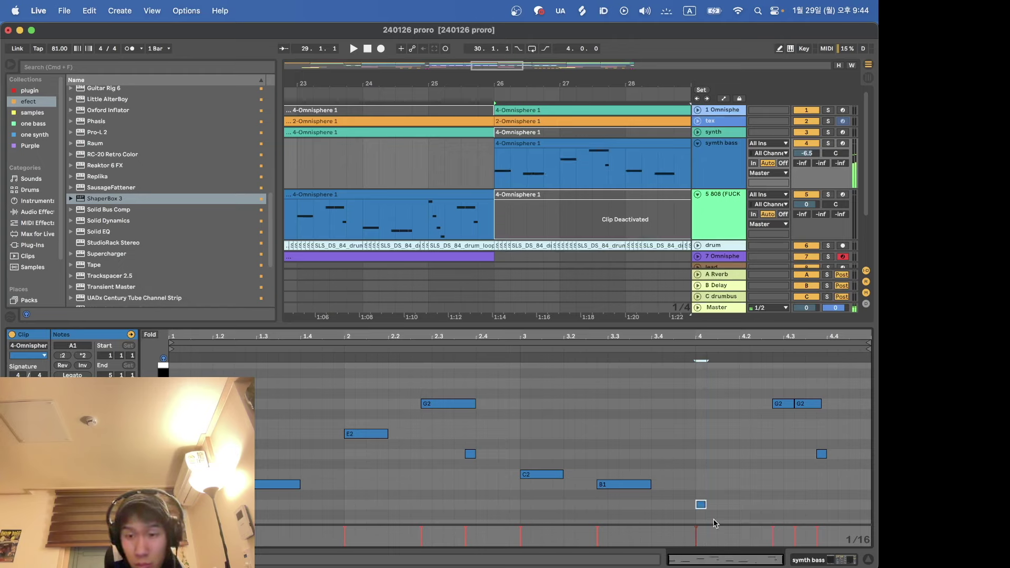
# Step: Lengthen the A1 note in bar 4 to about one beat and merge the bar's two G2 notes into one
pyautogui.click(680, 456)
pyautogui.press('space')
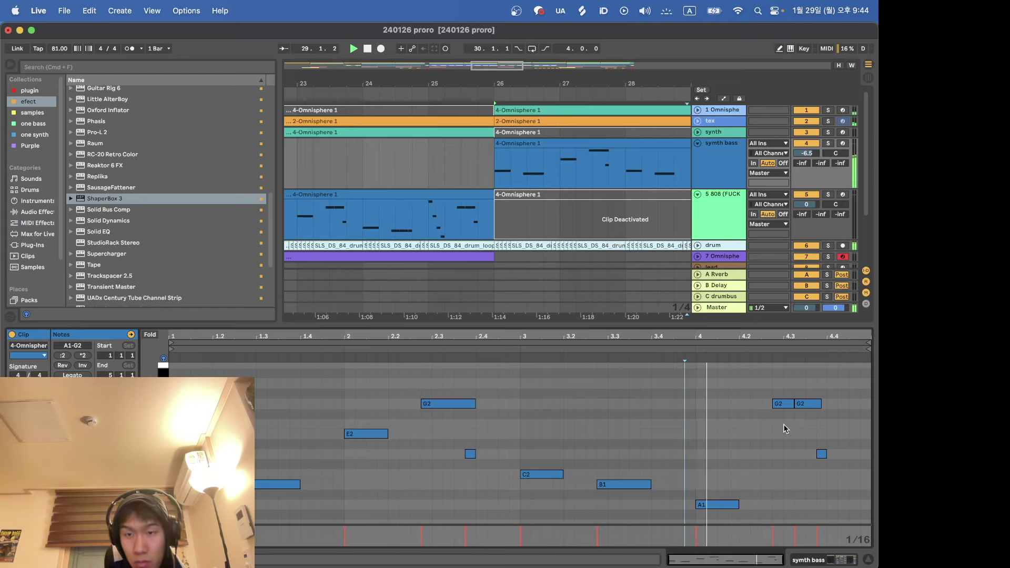
pyautogui.moveTo(794, 404); pyautogui.dragTo(818, 405)
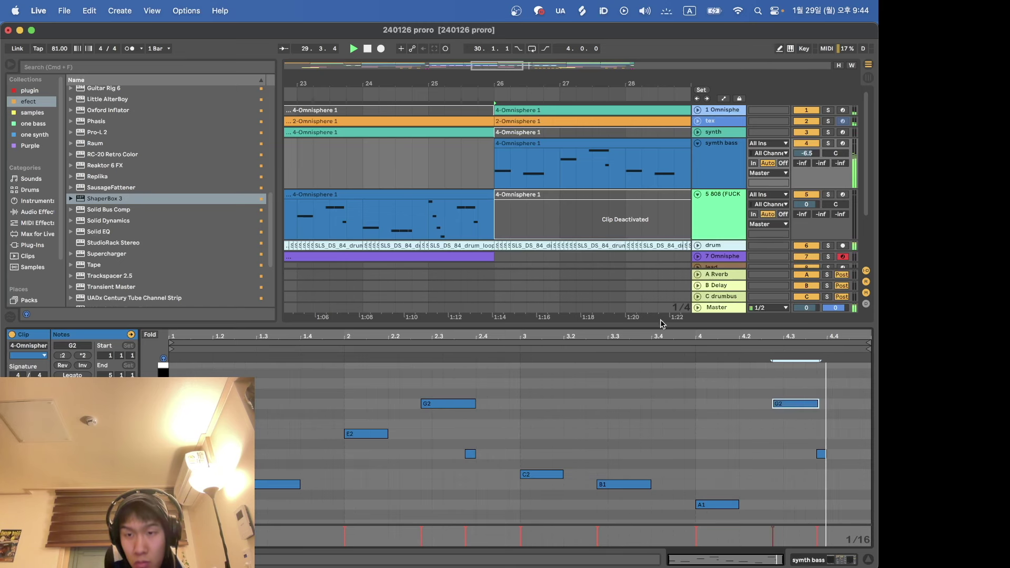
# Step: Duplicate the edited synth bass clip at bar 26 onto bar 30
pyautogui.hotkey('shift', 'Tab')
pyautogui.scroll(-5, 570, 225)
pyautogui.click(595, 144)
pyautogui.press('super+d')
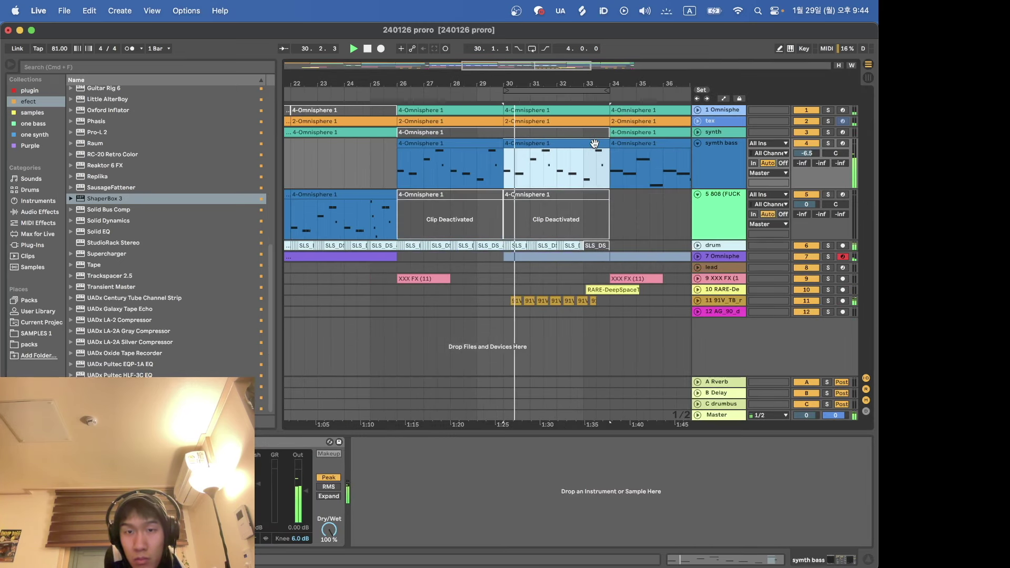
pyautogui.scroll(-3, 528, 174)
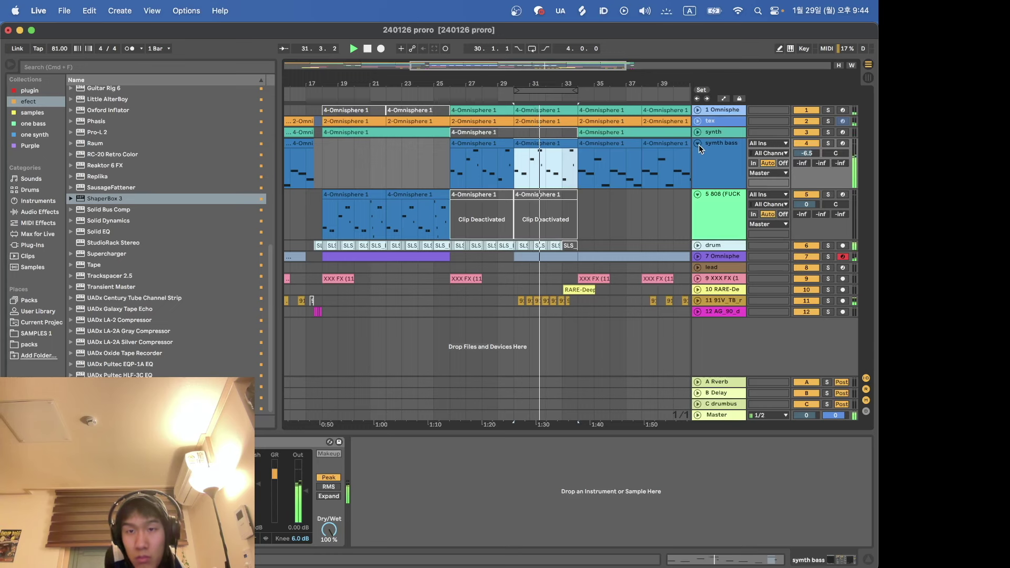
# Step: Try lowering the G2 note in bar 2 of the synth bass clip at bar 30 by an octave
pyautogui.doubleClick(554, 142)
pyautogui.press('space')
pyautogui.moveTo(475, 420); pyautogui.dragTo(454, 378)
pyautogui.hotkey('shift', 'Down')
pyautogui.click(413, 394)
pyautogui.press('space')
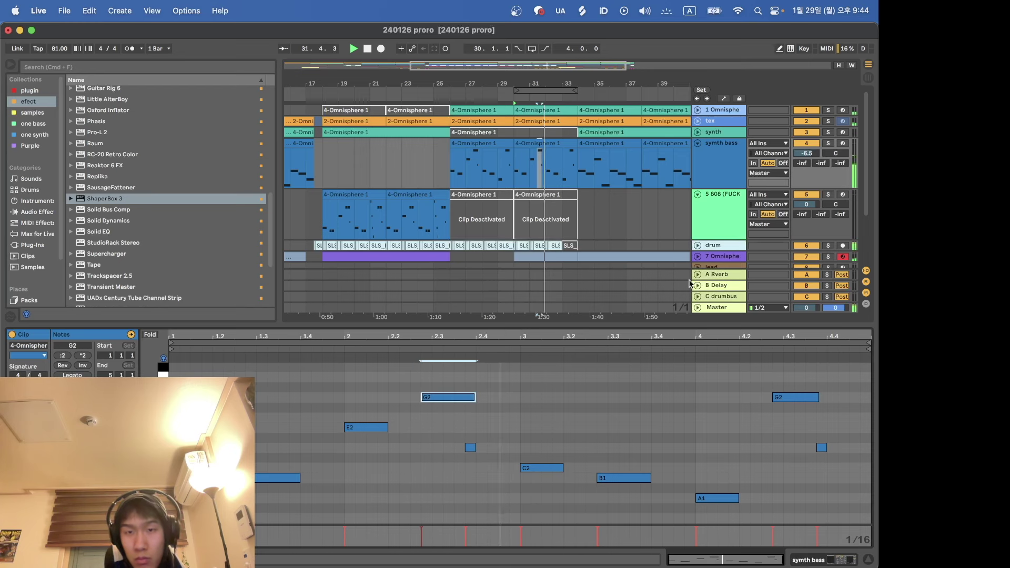
pyautogui.hotkey('shift', 'Tab')
# Step: Recolor the synth bass clips at bars 26 and 30 light purple
pyautogui.click(548, 145)
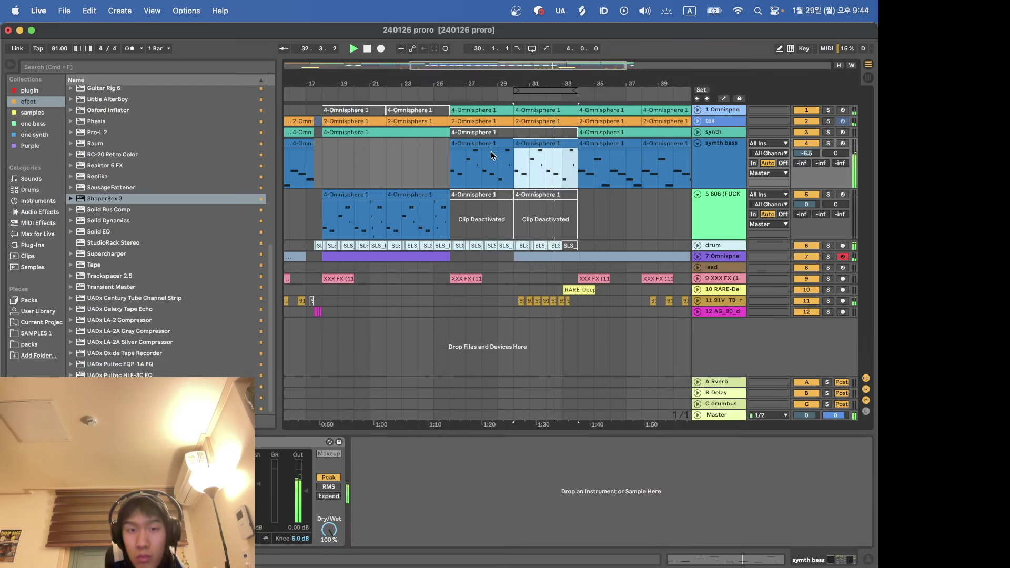
pyautogui.keyDown('shift'); pyautogui.click(488, 144); pyautogui.keyUp('shift')
pyautogui.rightClick(489, 145)
pyautogui.click(587, 329)
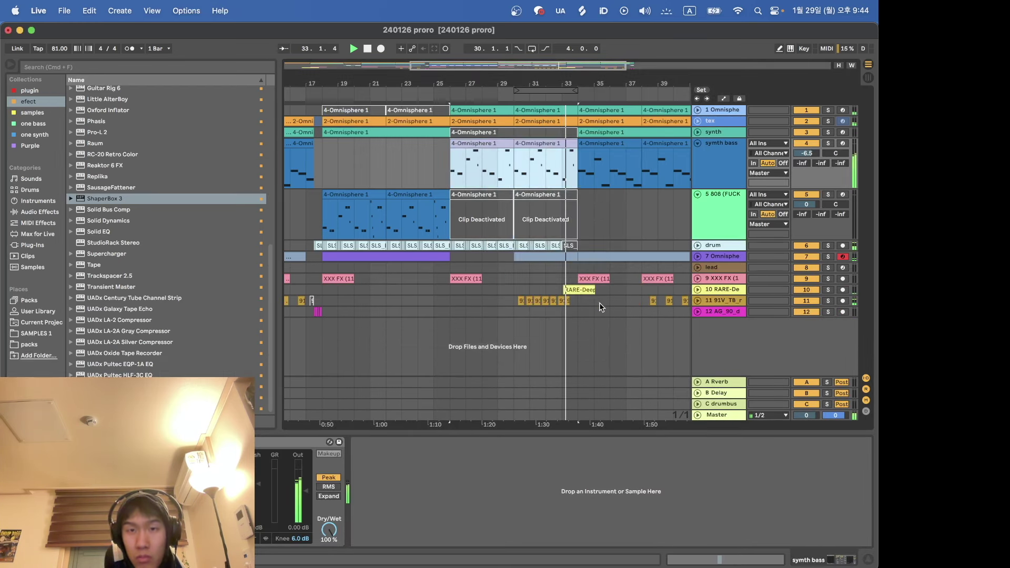
pyautogui.scroll(4, 574, 161)
pyautogui.scroll(-3, 566, 162)
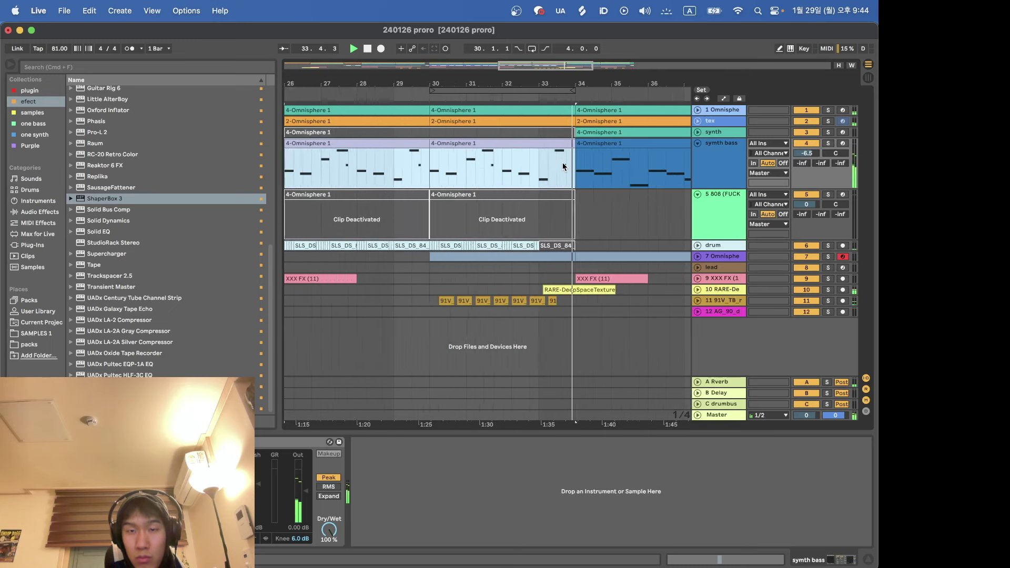
# Step: Copy bar 37 of the synth bass track onto bar 33 and play the transition from just before it
pyautogui.hscroll(3, 621, 173)
pyautogui.moveTo(601, 175); pyautogui.dragTo(577, 175)
pyautogui.press('super+c')
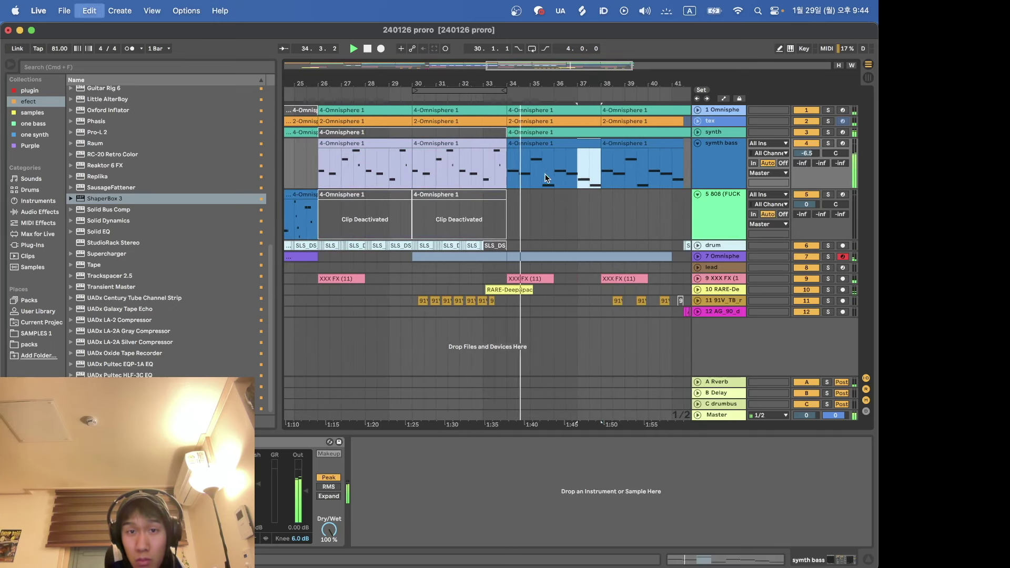
pyautogui.click(485, 174)
pyautogui.press('super+v')
pyautogui.click(474, 173)
pyautogui.press('space')
pyautogui.press('space')
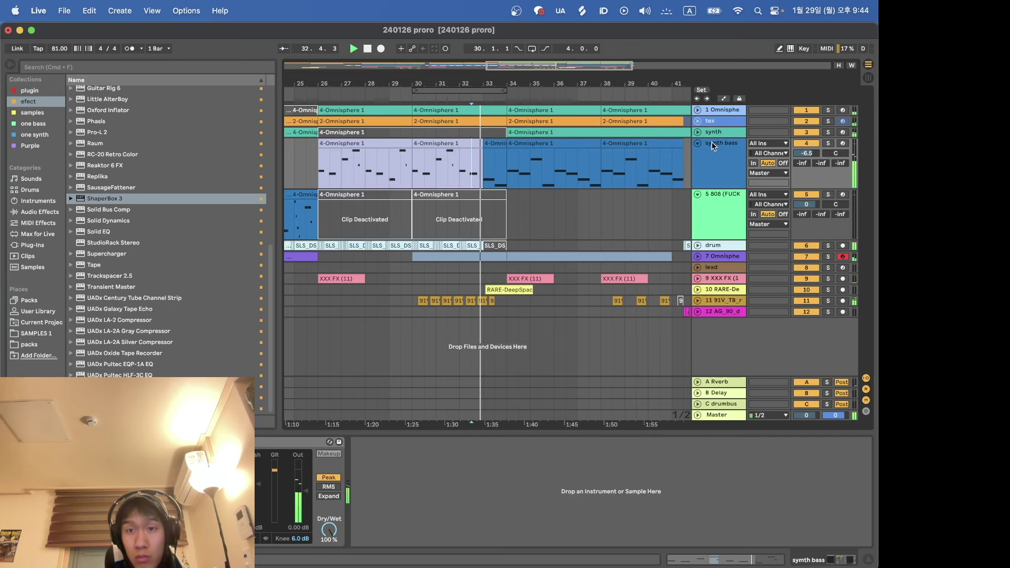
# Step: Collapse the synth bass and 808 tracks and delete the last short 91V clip in bar 33
pyautogui.click(697, 143)
pyautogui.click(698, 154)
pyautogui.scroll(3, 513, 181)
pyautogui.moveTo(500, 228); pyautogui.dragTo(483, 219)
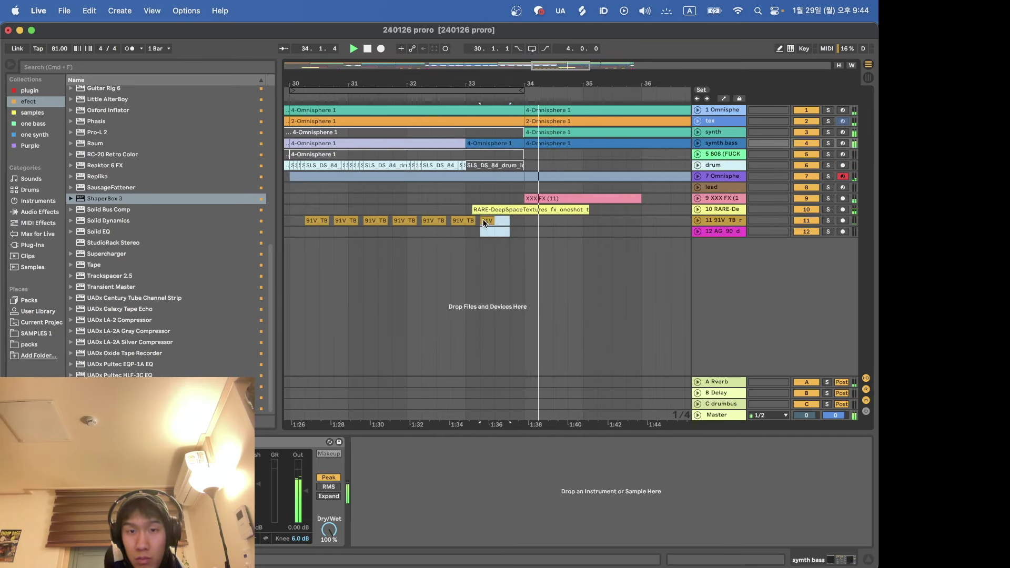
pyautogui.click(457, 188)
pyautogui.click(697, 177)
pyautogui.click(697, 176)
pyautogui.scroll(-3, 513, 208)
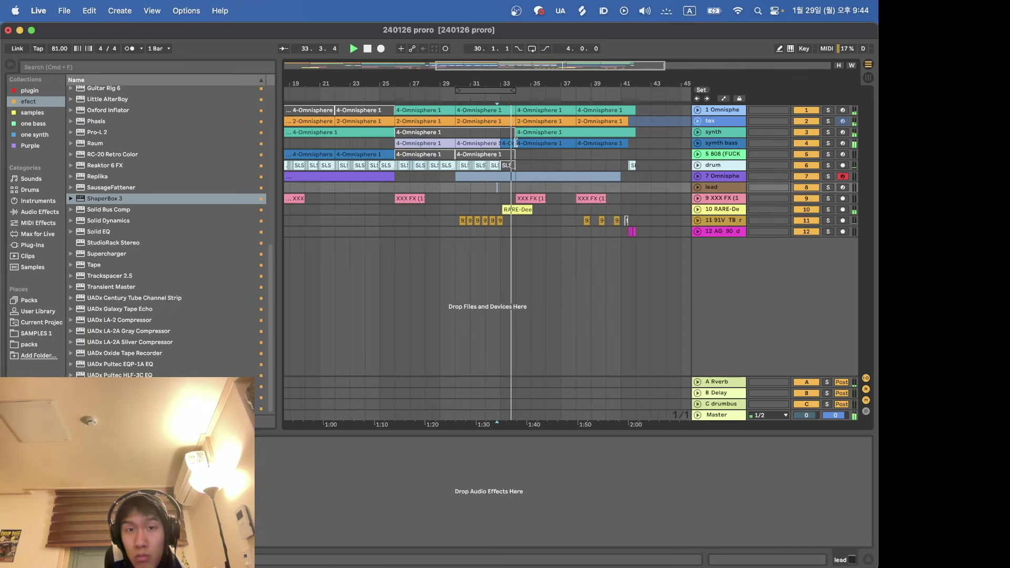
# Step: Remove bar 33 from the Omnisphere clip on track 1, play the transition from bar 32, and save the project
pyautogui.scroll(3, 512, 128)
pyautogui.moveTo(513, 108); pyautogui.dragTo(450, 105)
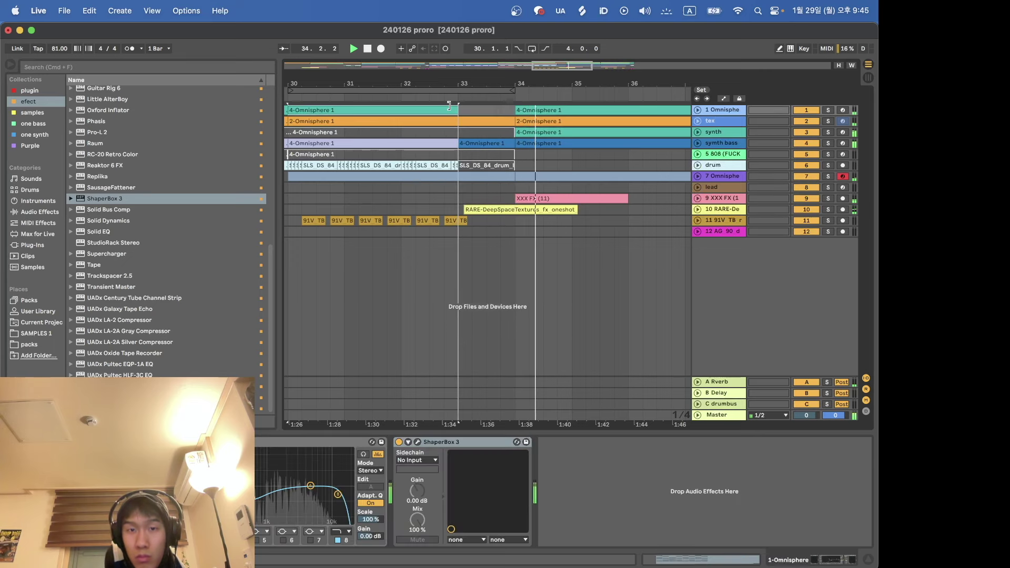
pyautogui.click(431, 213)
pyautogui.press('space')
pyautogui.press('space')
pyautogui.scroll(-1, 433, 215)
pyautogui.press('super+s')
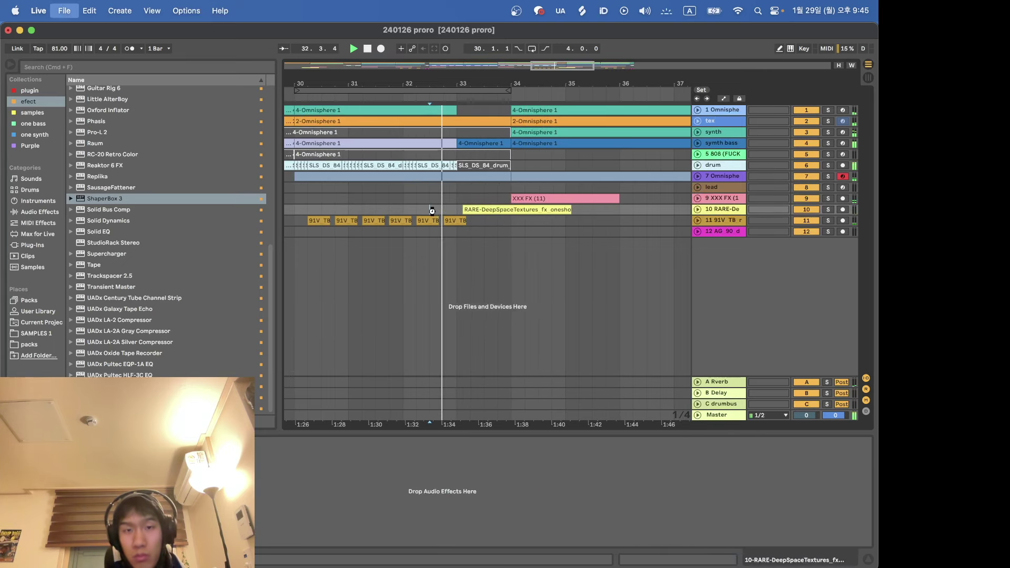
# Step: Copy the four-bar track 1 Omnisphere clip at bar 26 to bars 10 and 14
pyautogui.scroll(-6, 433, 215)
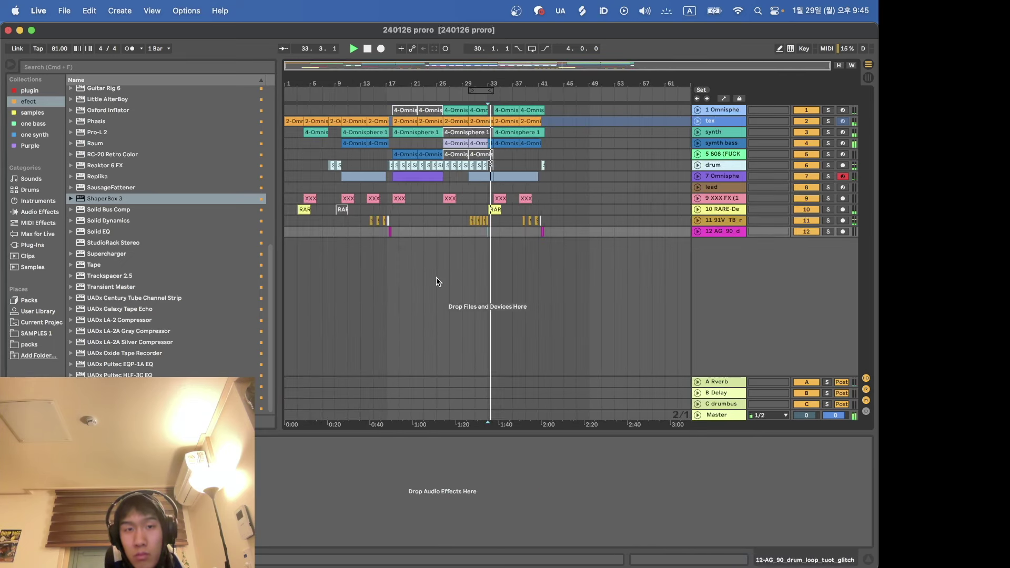
pyautogui.click(484, 110)
pyautogui.hscroll(-3, 482, 110)
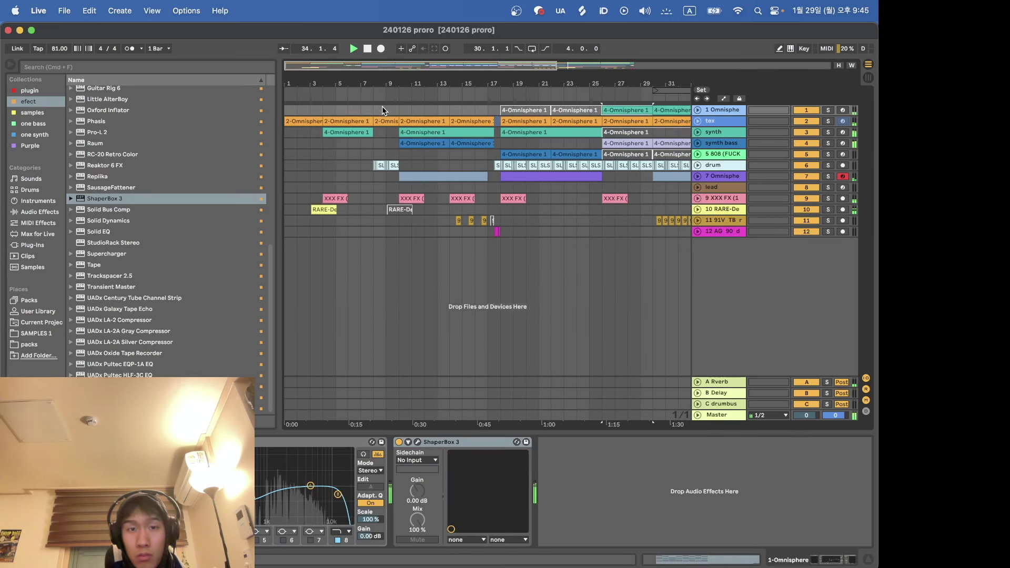
pyautogui.click(400, 109)
pyautogui.press('super+v')
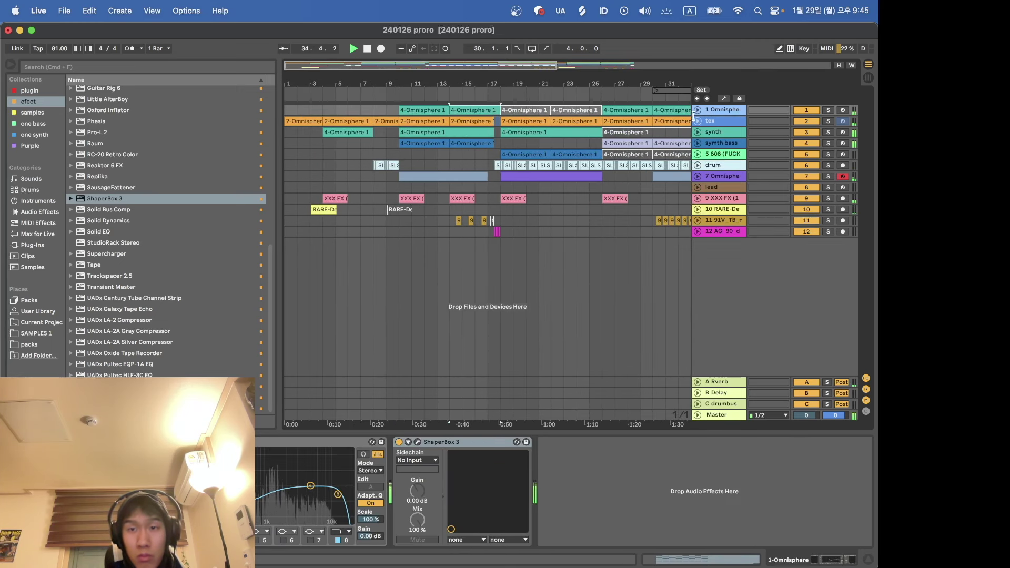
# Step: Transpose all notes of the track 1 Omnisphere clip at bar 10 up one octave, auditioning it in solo
pyautogui.click(698, 110)
pyautogui.doubleClick(422, 109)
pyautogui.press('space')
pyautogui.press('space')
pyautogui.click(827, 110)
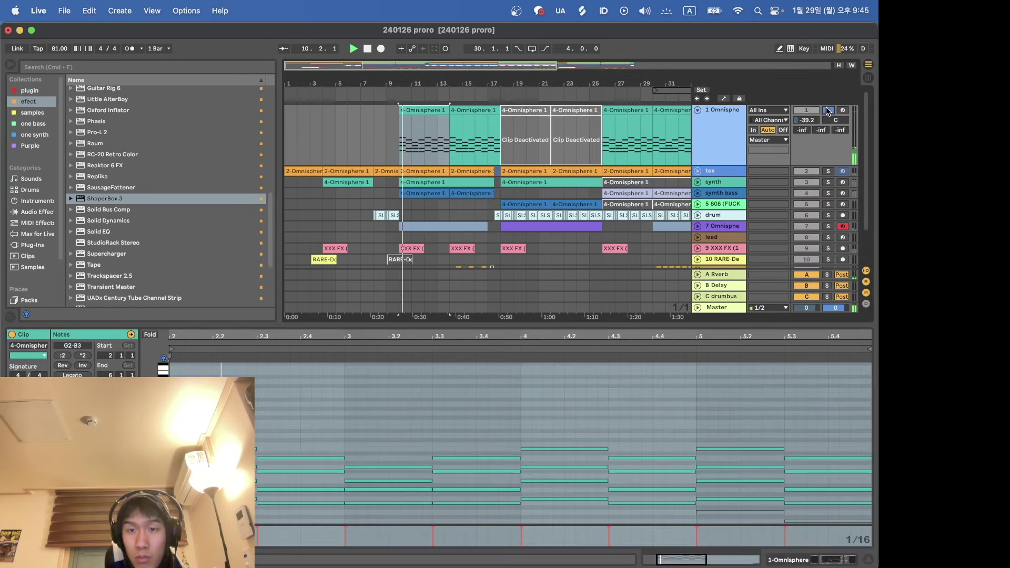
pyautogui.click(510, 377)
pyautogui.press('super+a')
pyautogui.hotkey('shift', 'Up')
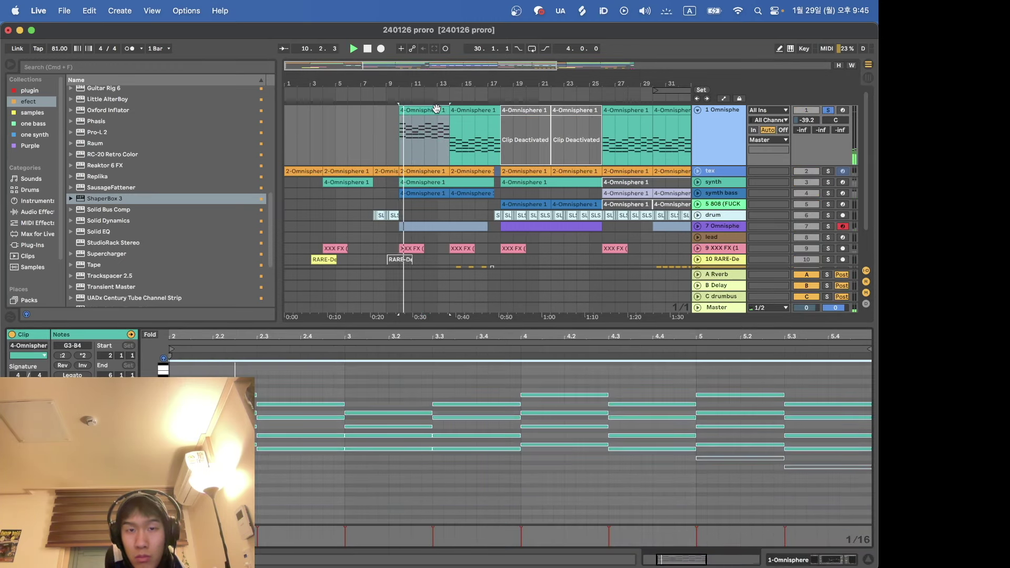
pyautogui.click(828, 110)
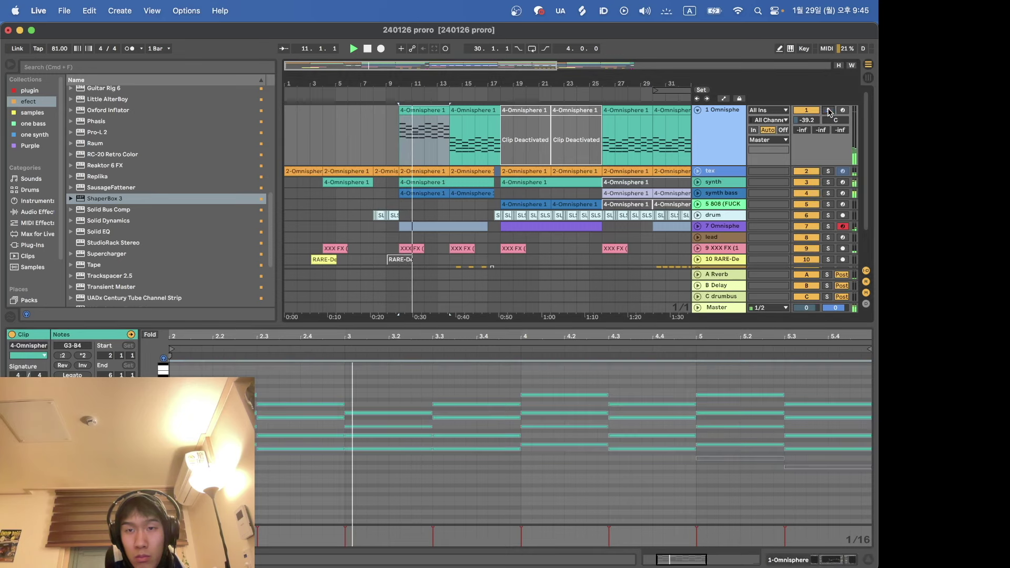
# Step: Duplicate the transposed bar 10 clip onto bar 14 and set the track 1 volume to -35.3 dB
pyautogui.click(438, 112)
pyautogui.press('super+d')
pyautogui.press('-')
pyautogui.hotkey('shift', 'Tab')
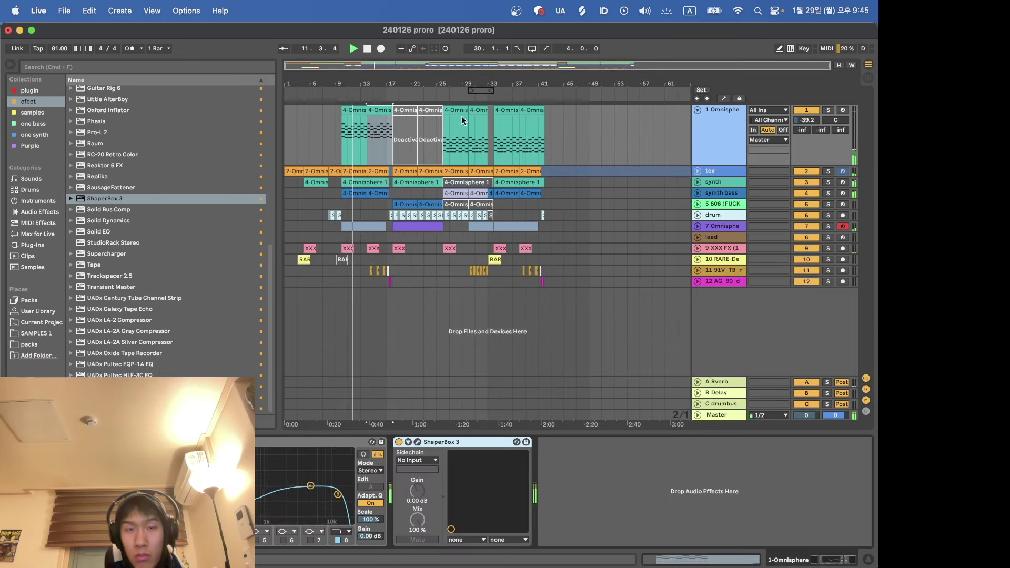
pyautogui.click(457, 110)
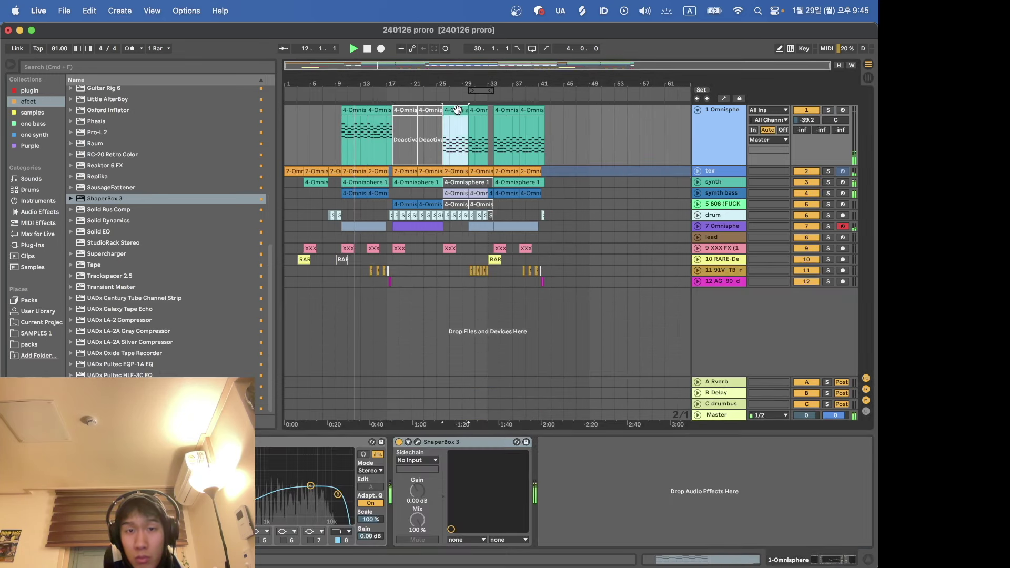
pyautogui.click(875, 93)
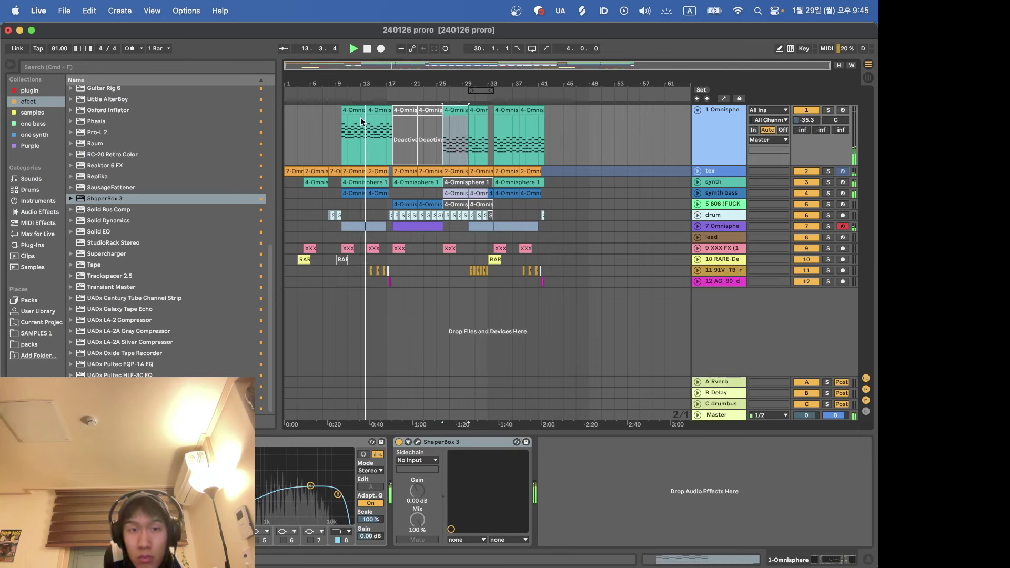
# Step: Collapse track 1 and recolor its Omnisphere clips at bars 26 and 30 light green
pyautogui.click(508, 108)
pyautogui.scroll(1, 509, 106)
pyautogui.scroll(2, 506, 126)
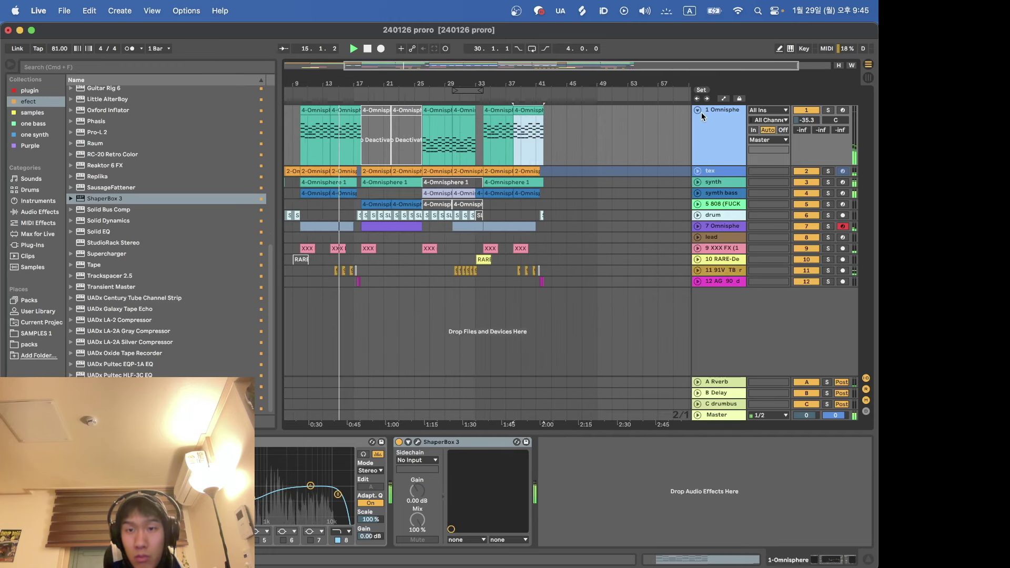
pyautogui.click(698, 110)
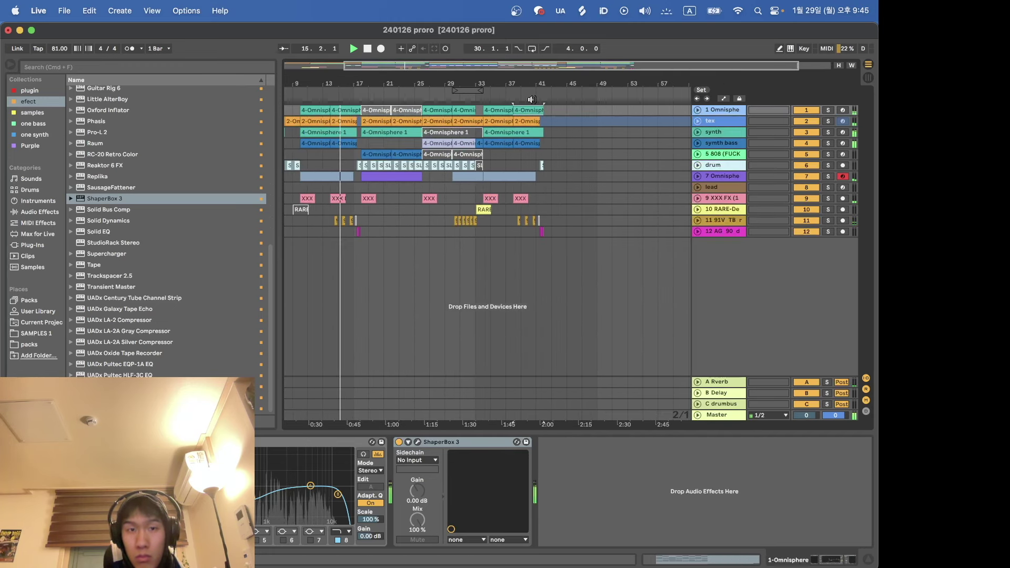
pyautogui.rightClick(450, 109)
pyautogui.click(513, 297)
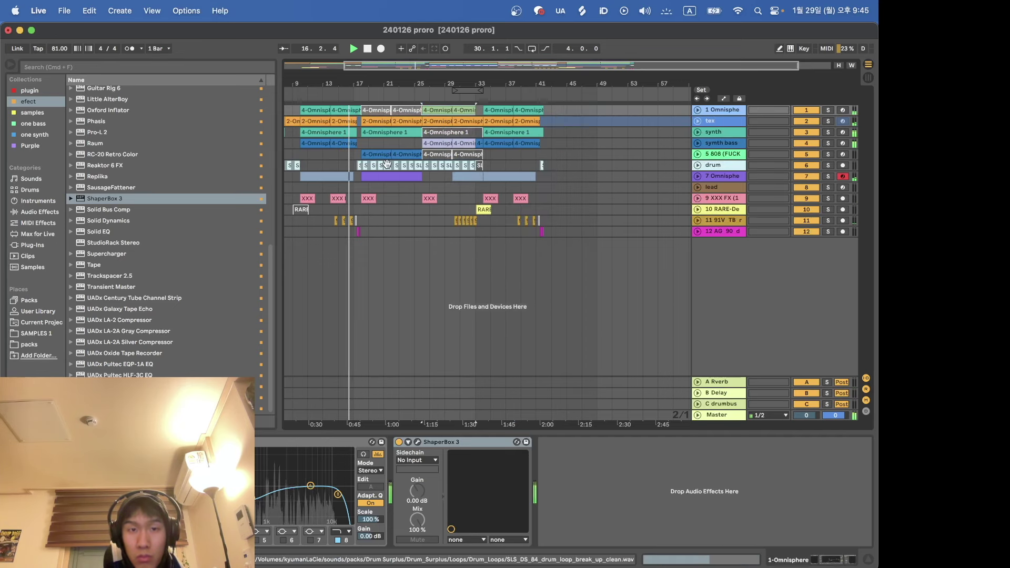
# Step: Unfold the lead track and arm it for recording
pyautogui.scroll(5, 388, 164)
pyautogui.scroll(-4, 470, 214)
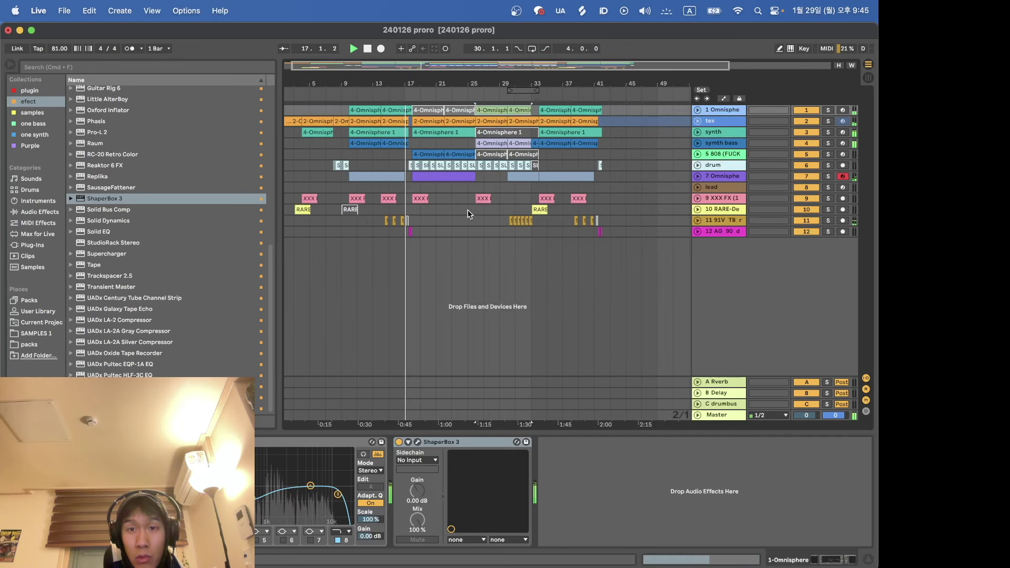
pyautogui.click(699, 186)
pyautogui.click(719, 194)
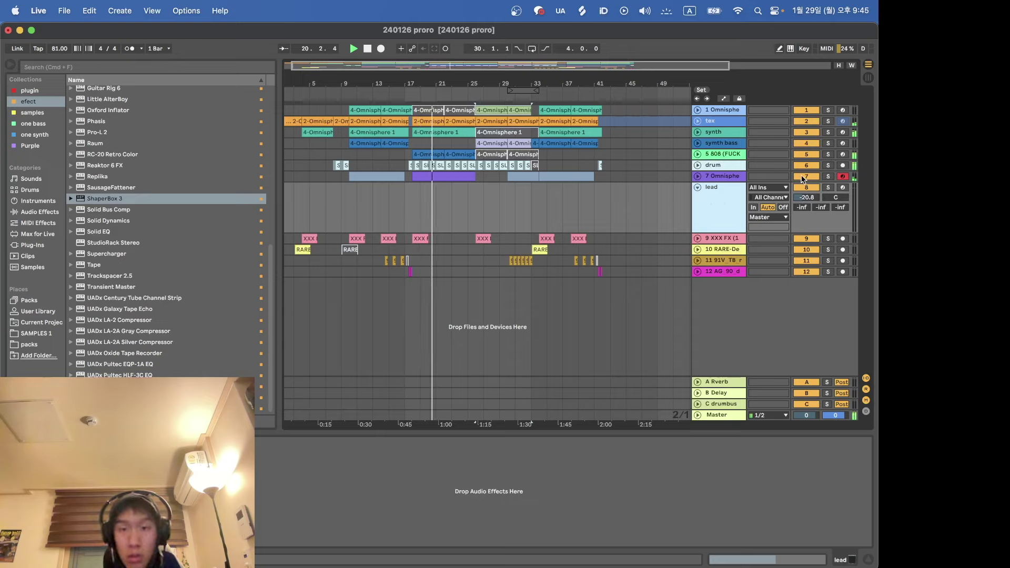
pyautogui.click(843, 187)
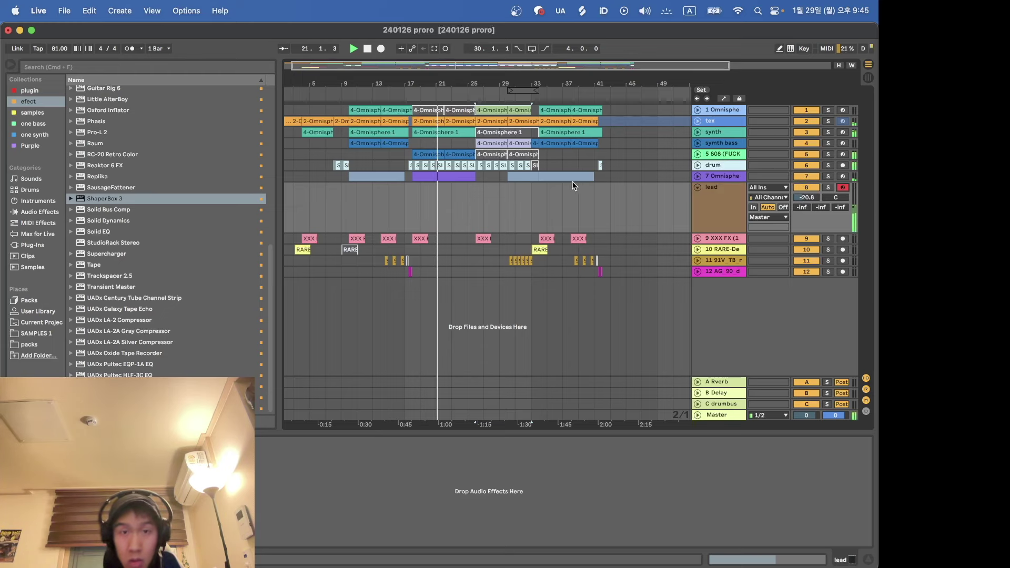
# Step: Copy bars 18 to 26 of all tracks and paste them at bar 42
pyautogui.scroll(3, 450, 197)
pyautogui.moveTo(520, 271); pyautogui.dragTo(339, 103)
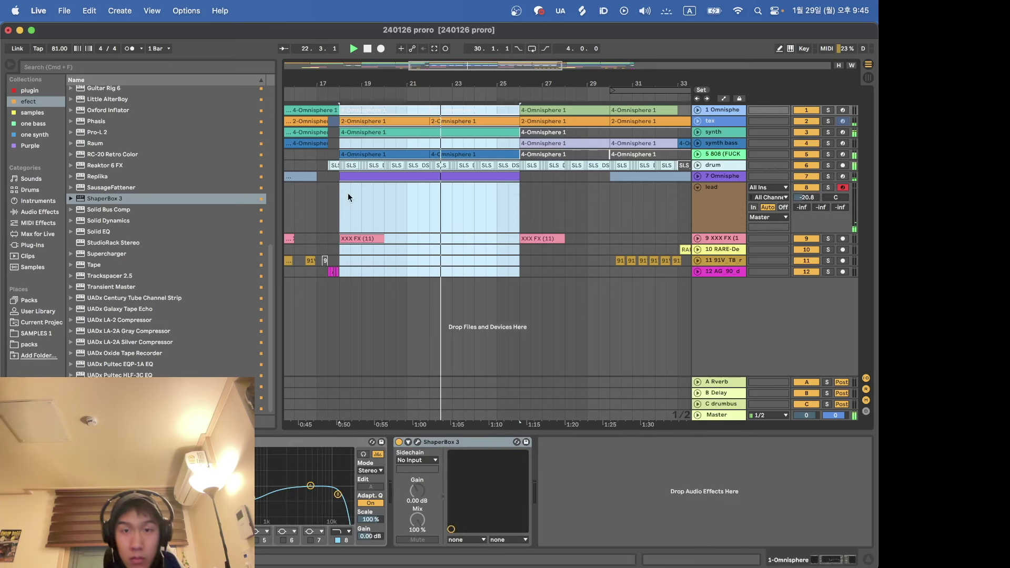
pyautogui.scroll(-3, 348, 193)
pyautogui.press('super+c')
pyautogui.scroll(2, 532, 180)
pyautogui.click(589, 107)
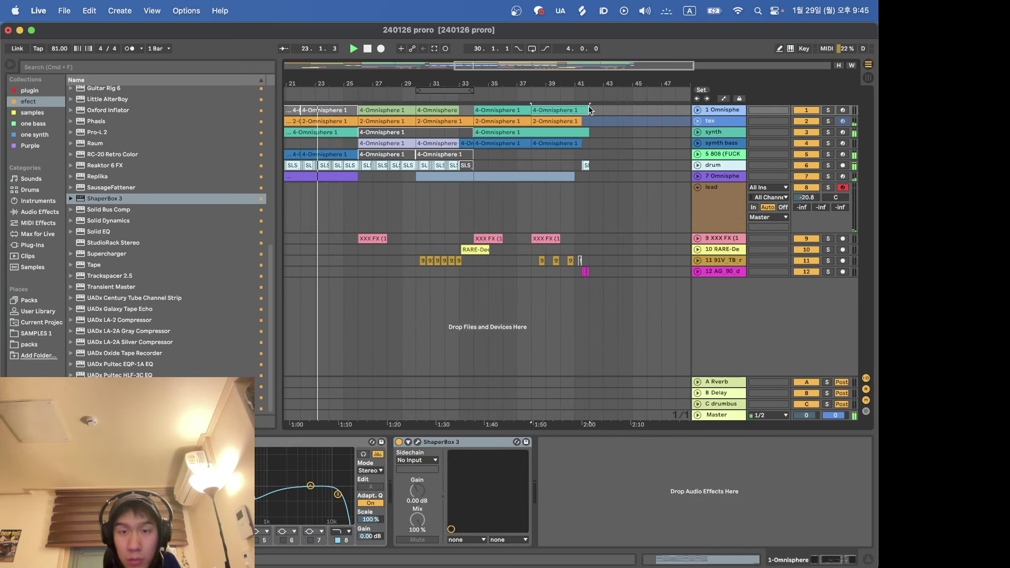
pyautogui.press('super+v')
# Step: Play the transition from bar 41 and cut the track 1 and synth clips back to bar 41.3
pyautogui.click(573, 216)
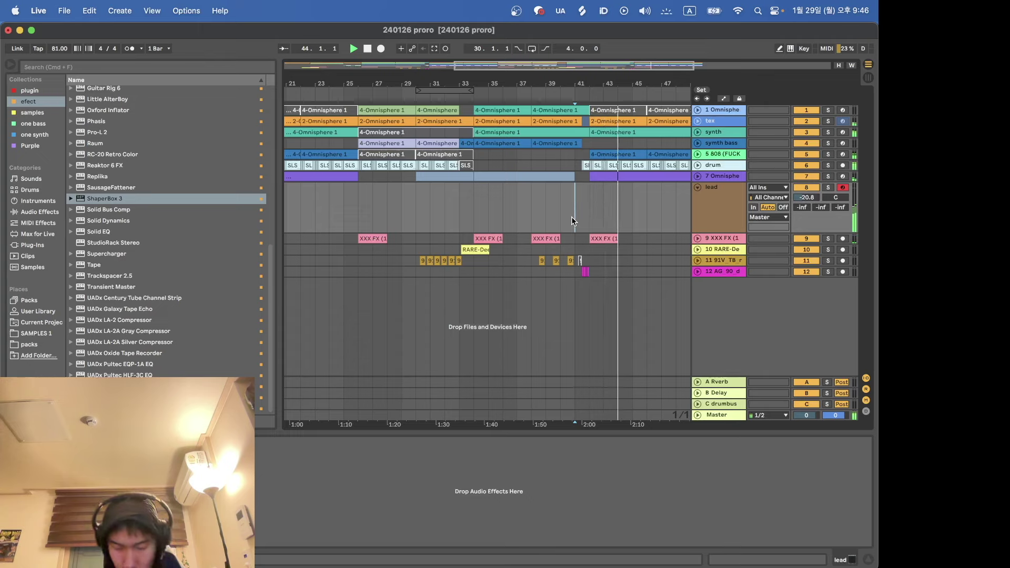
pyautogui.press('space')
pyautogui.press('space')
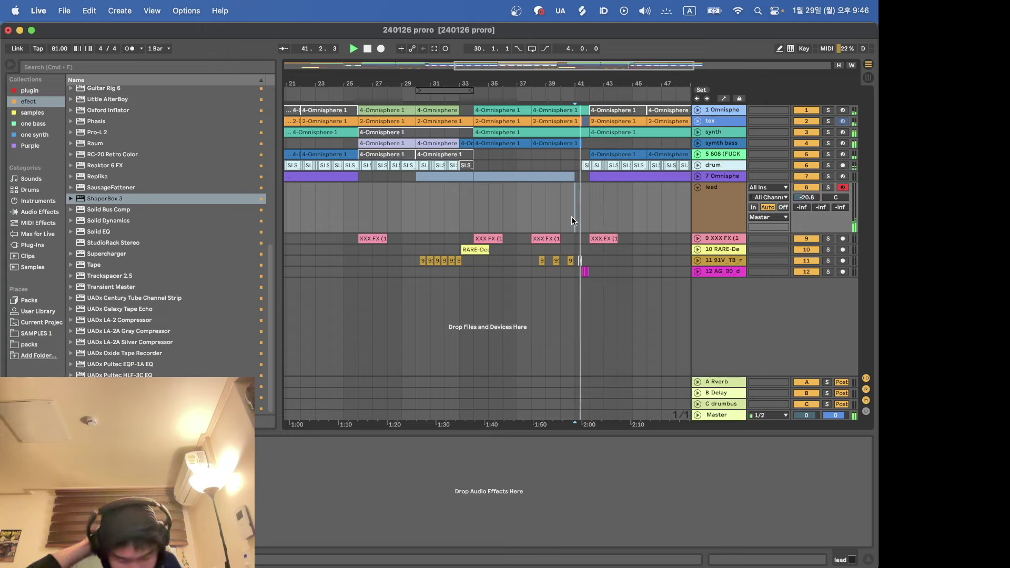
pyautogui.press('space')
pyautogui.press('space')
pyautogui.scroll(3, 583, 176)
pyautogui.click(579, 133)
pyautogui.press('space')
pyautogui.press('space')
pyautogui.moveTo(580, 121)
pyautogui.mouseDown()
pyautogui.moveTo(598, 121)
pyautogui.moveTo(598, 111)
pyautogui.moveTo(583, 112)
pyautogui.mouseUp()
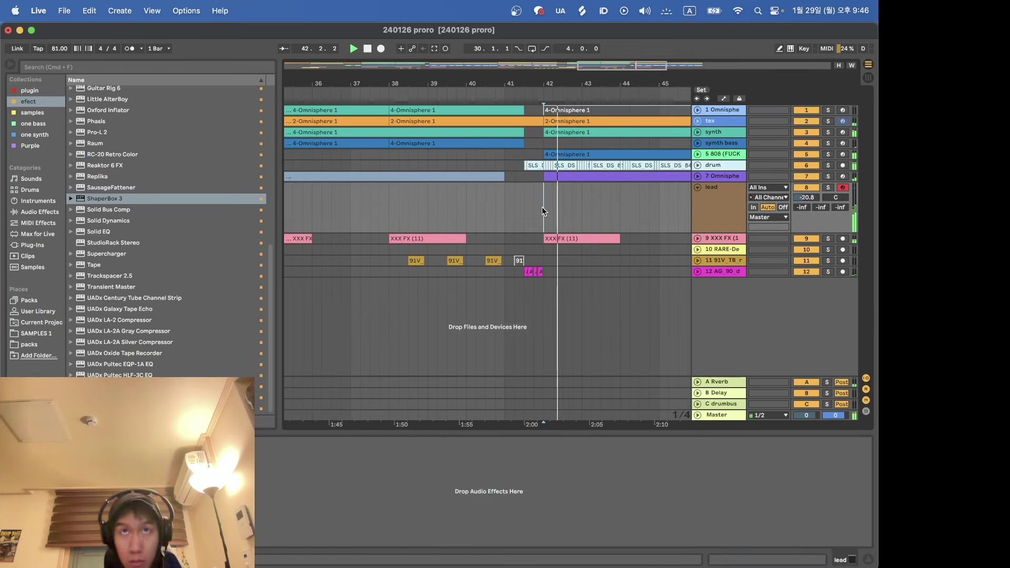
# Step: Play the arrangement from bar 42 and record a lead melody as a MIDI clip on the lead track
pyautogui.press('space')
pyautogui.press('space')
pyautogui.press('space')
pyautogui.press('space')
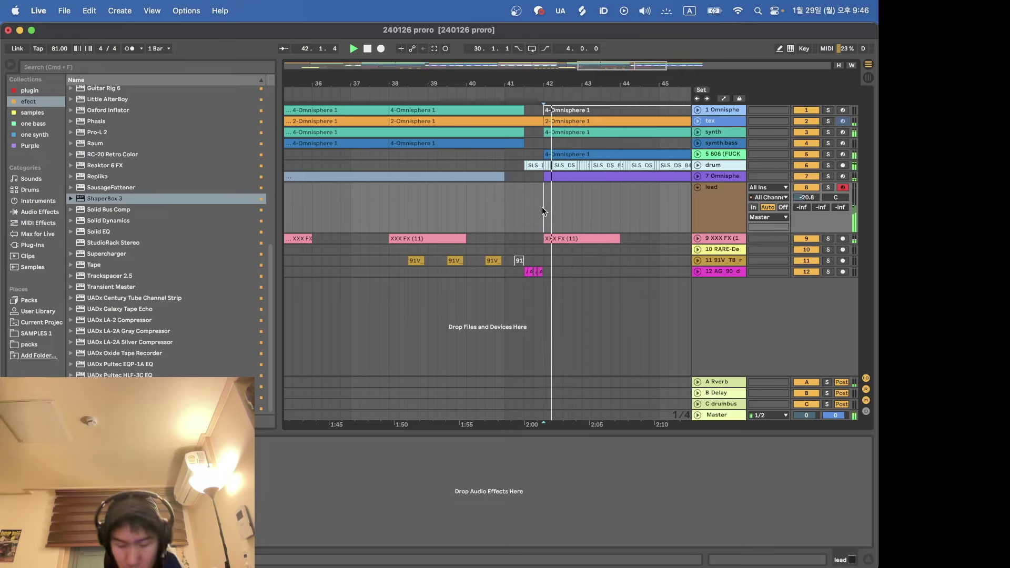
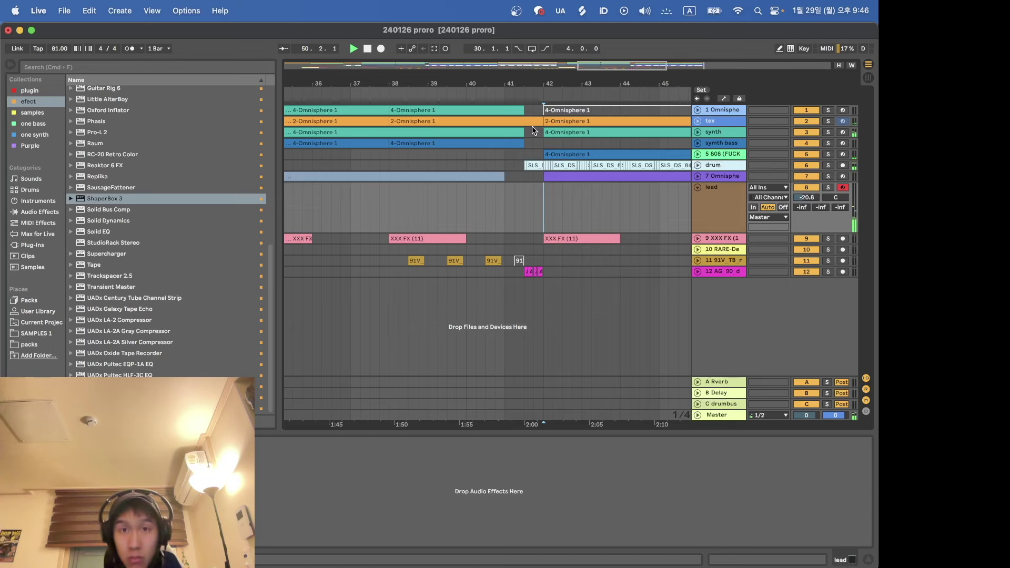
pyautogui.scroll(-5, 596, 219)
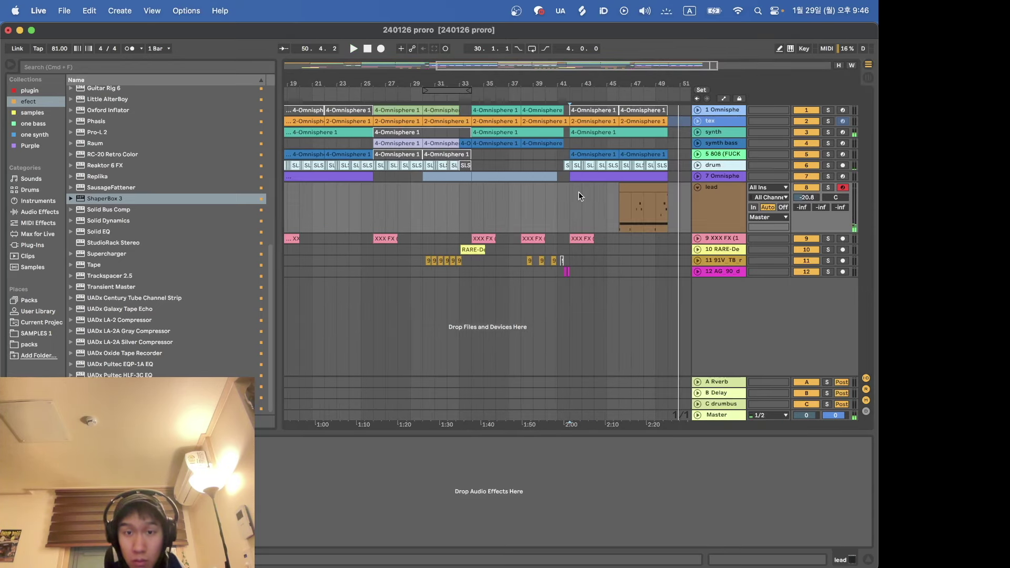
# Step: Extend the start of the recorded lead clip back to bar 42, play it, and open its notes for editing
pyautogui.moveTo(618, 189); pyautogui.dragTo(570, 187)
pyautogui.press('space')
pyautogui.doubleClick(586, 188)
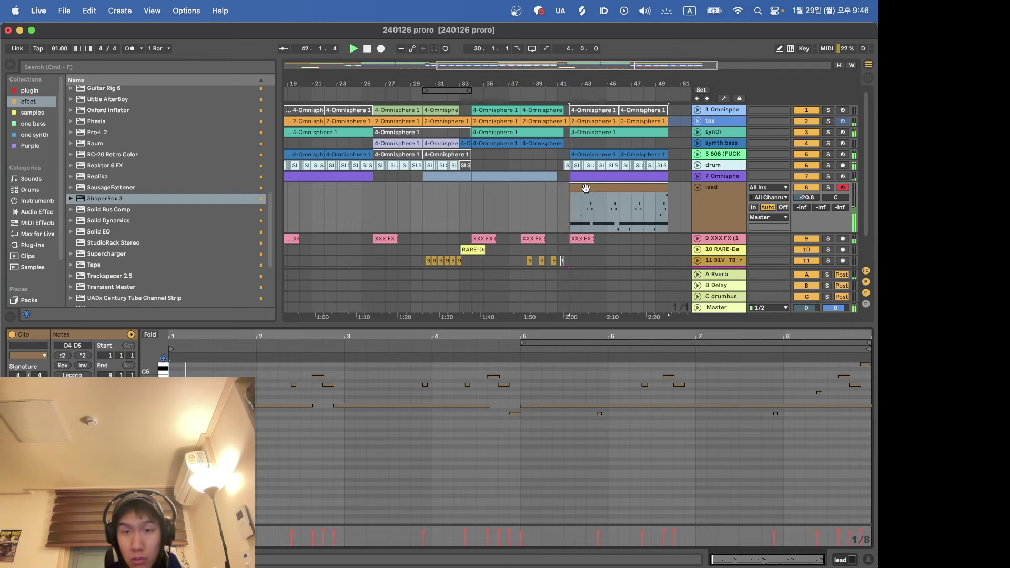
# Step: Check the low notes of the lead clip during playback and raise the one at the end of bar 7 to F#4
pyautogui.click(337, 446)
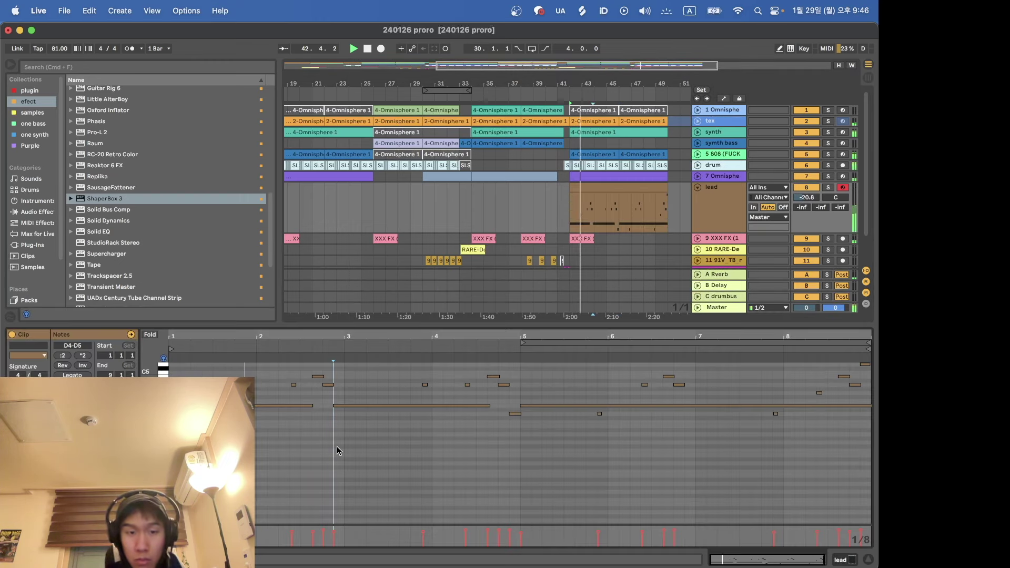
pyautogui.moveTo(280, 421); pyautogui.dragTo(802, 408)
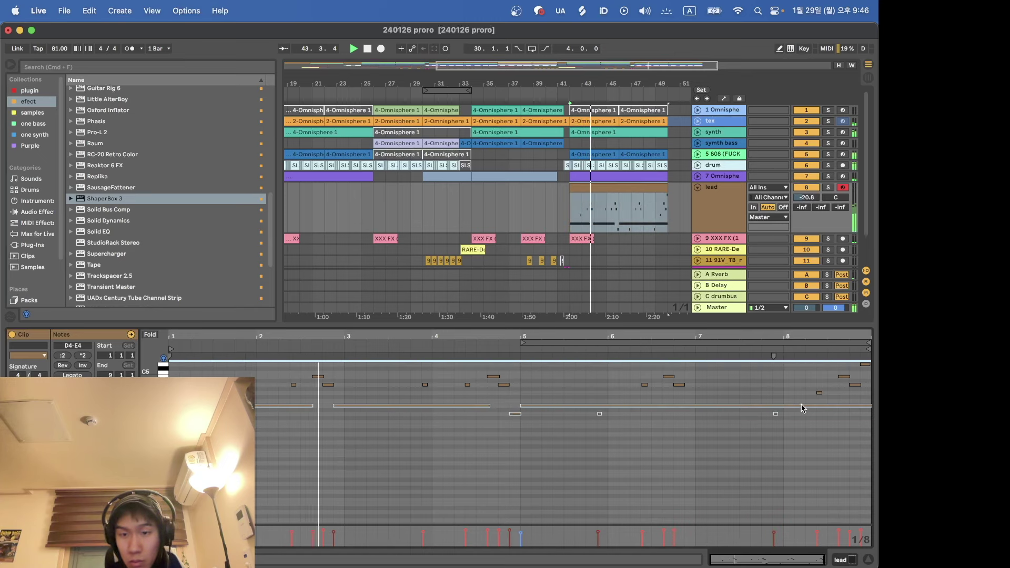
pyautogui.scroll(2, 333, 450)
pyautogui.click(333, 448)
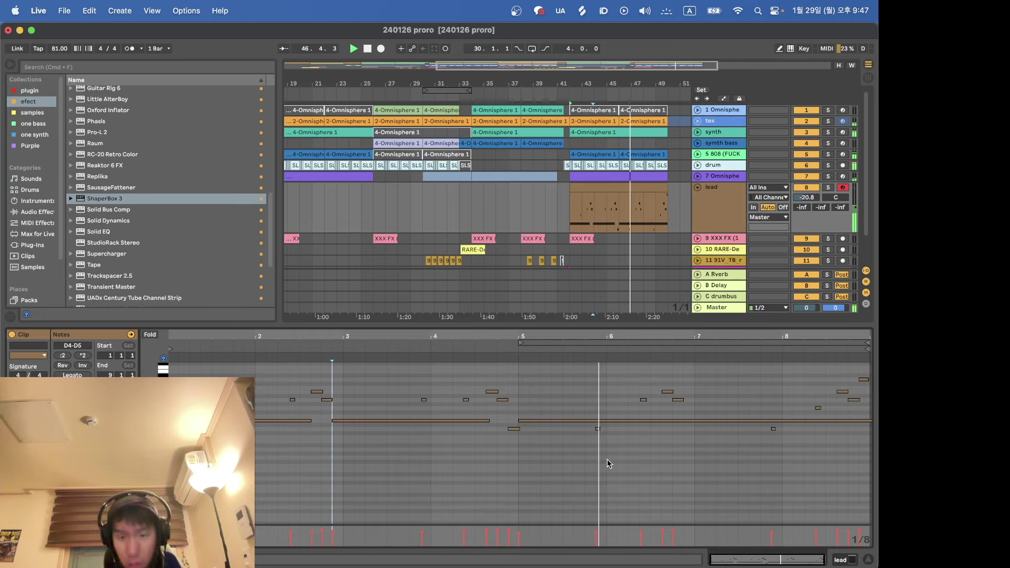
pyautogui.scroll(5, 585, 421)
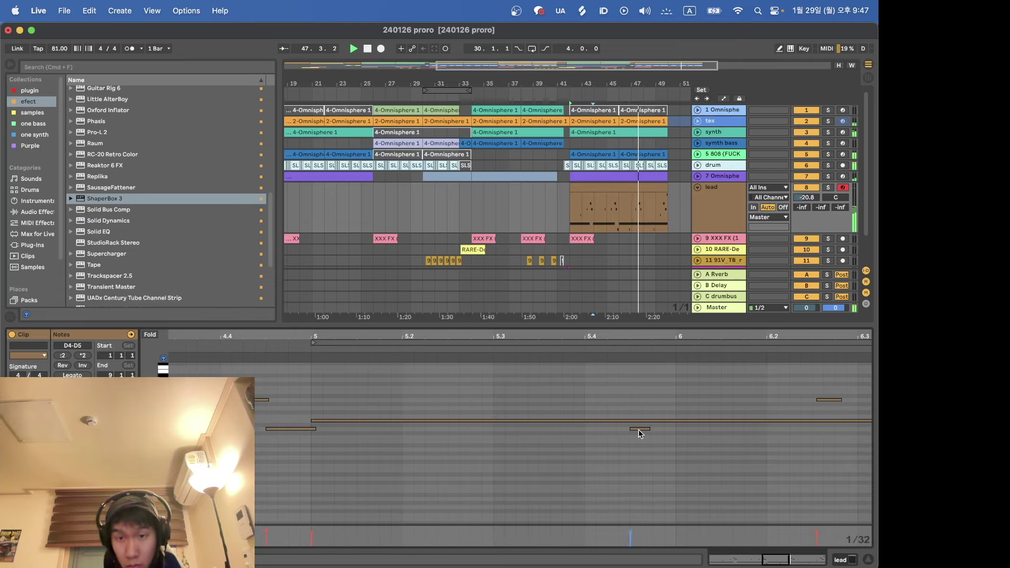
pyautogui.scroll(-5, 644, 430)
pyautogui.click(586, 457)
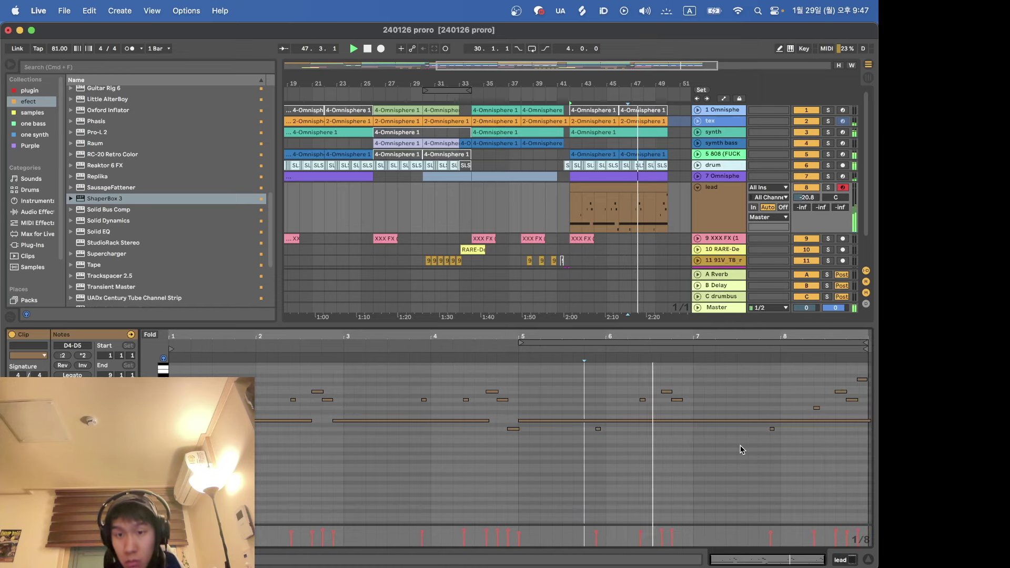
pyautogui.scroll(2, 742, 450)
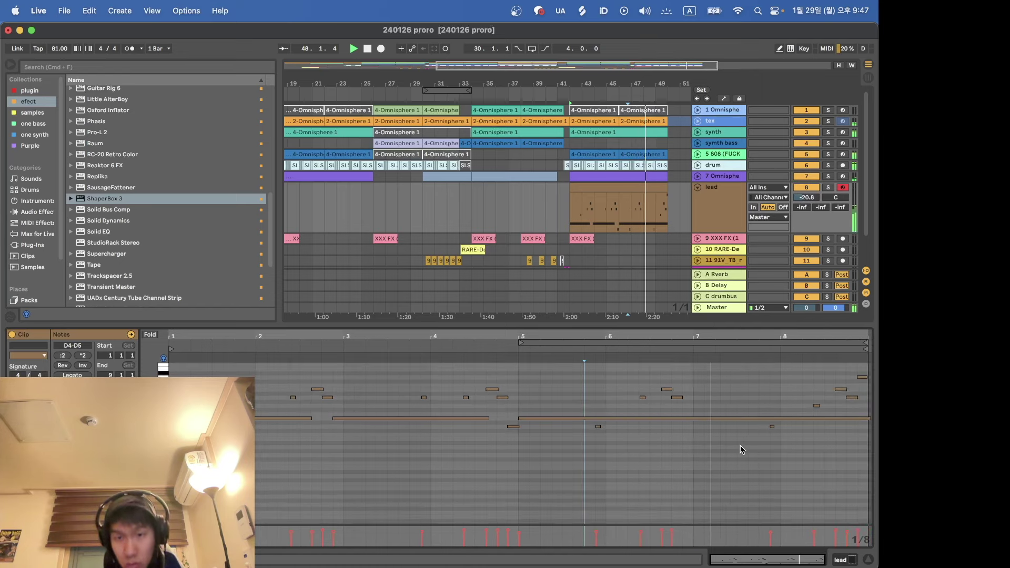
pyautogui.click(773, 440)
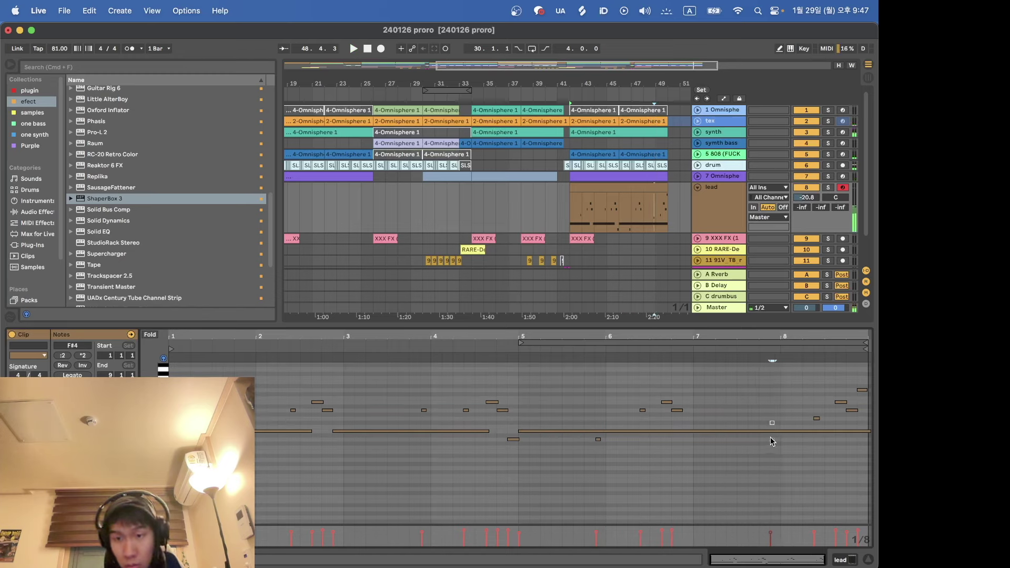
# Step: Raise the lead clip's notes at the end of bar 7 and early in bar 8, and nudge the bar 7 note slightly later
pyautogui.click(751, 394)
pyautogui.press('space')
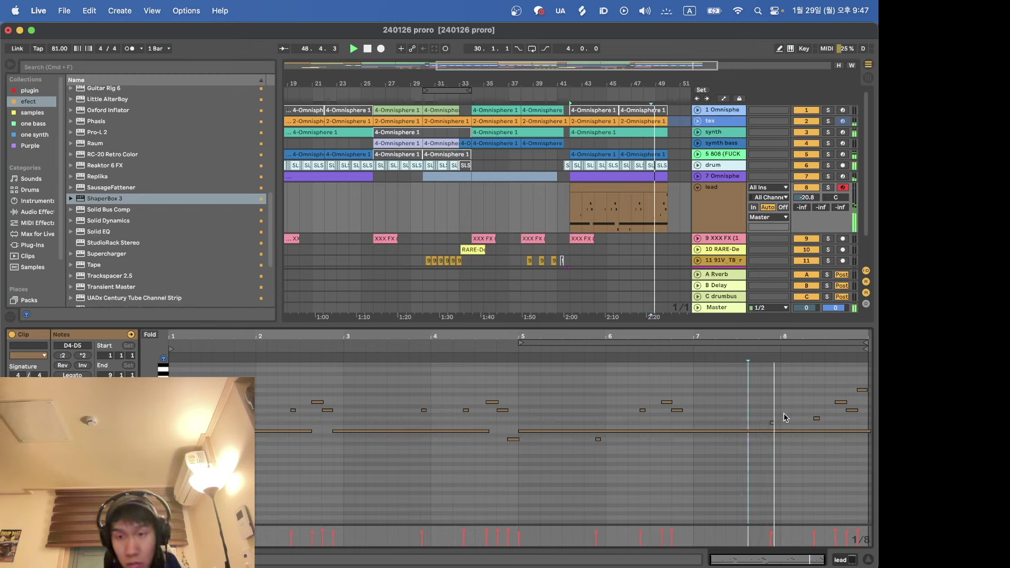
pyautogui.moveTo(785, 415); pyautogui.dragTo(773, 422)
pyautogui.press('space')
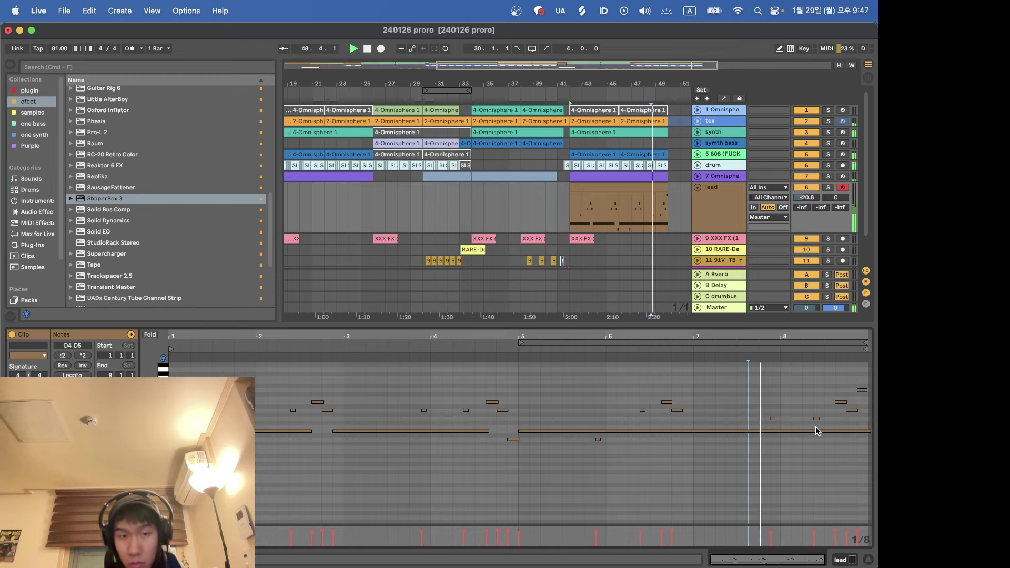
pyautogui.click(816, 421)
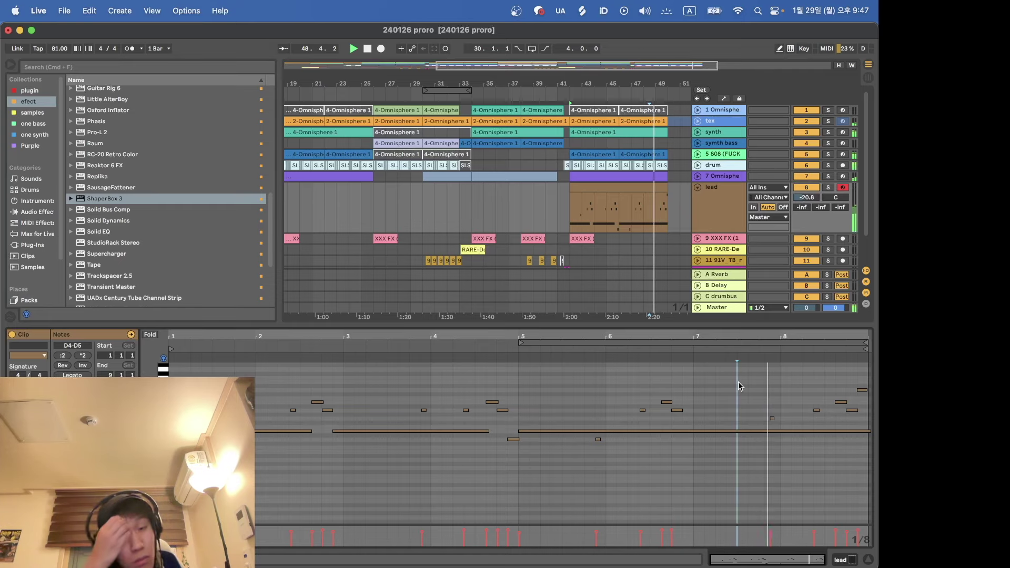
pyautogui.scroll(3, 771, 418)
pyautogui.moveTo(771, 419); pyautogui.dragTo(774, 419)
pyautogui.scroll(-3, 772, 419)
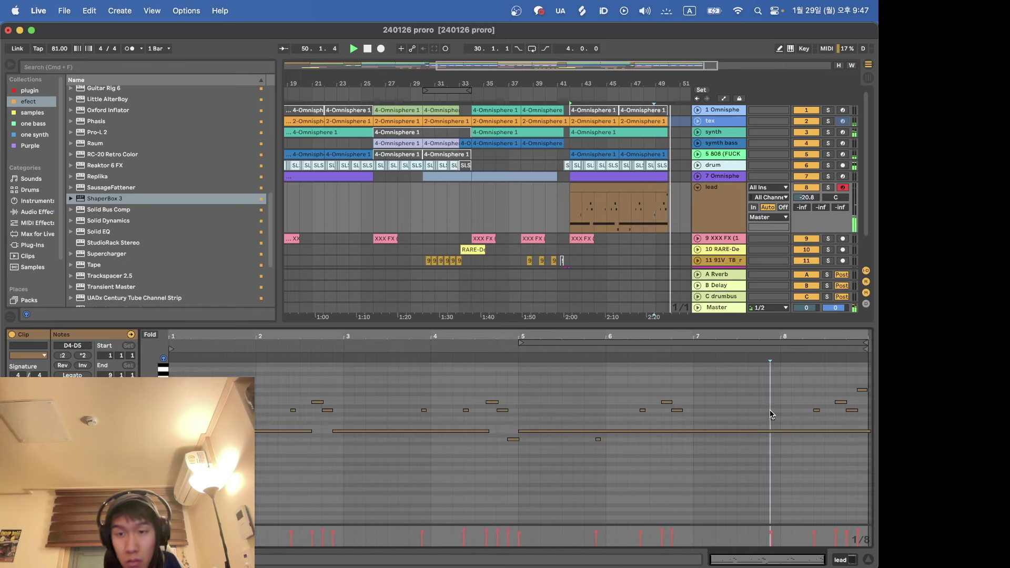
# Step: Fold the lead track and duplicate the clips of bars 42 to 50 on the tex through 7 Omnisphere tracks to bar 50
pyautogui.click(698, 188)
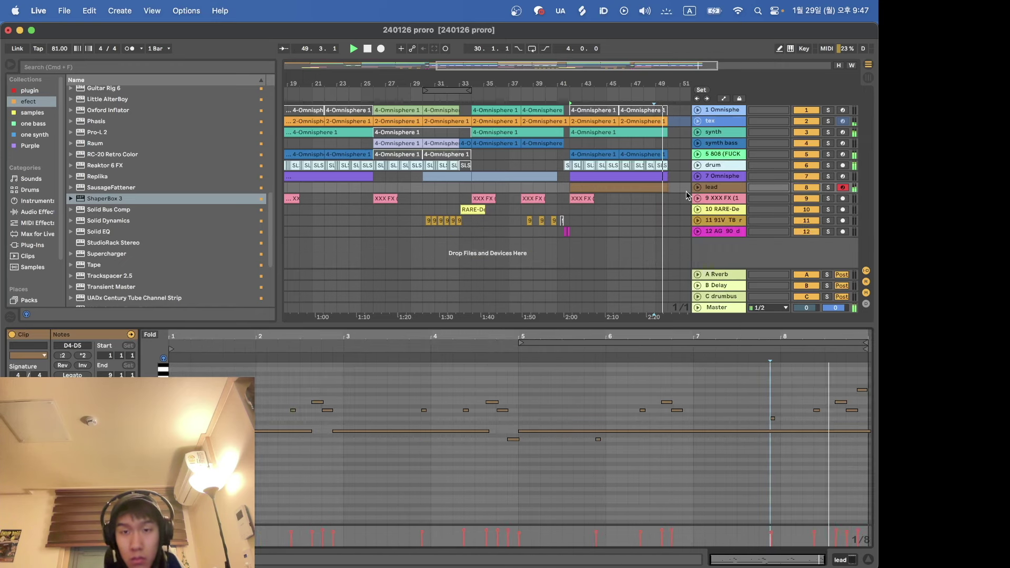
pyautogui.click(661, 176)
pyautogui.keyDown('shift'); pyautogui.click(575, 120); pyautogui.keyUp('shift')
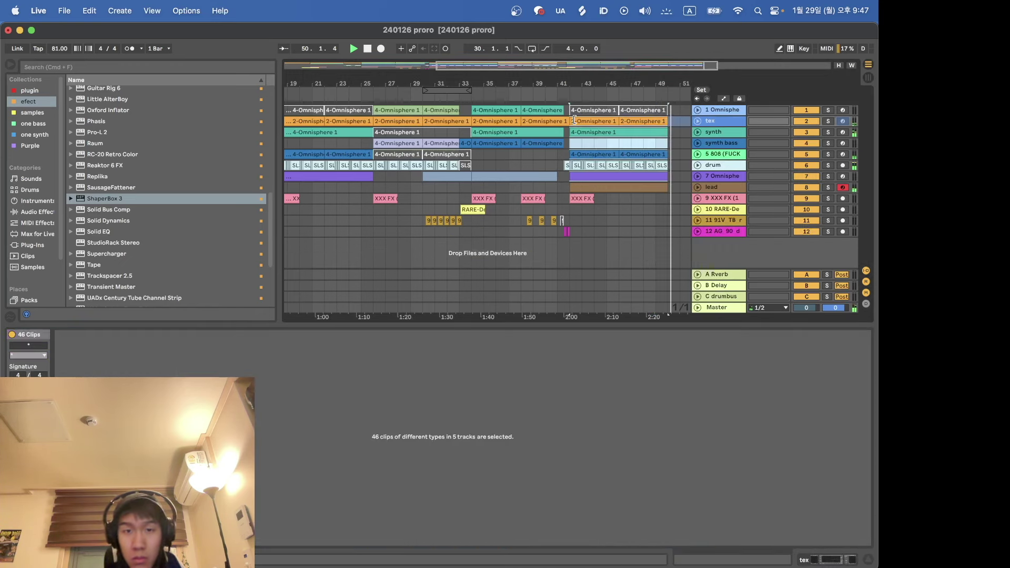
pyautogui.press('super+d')
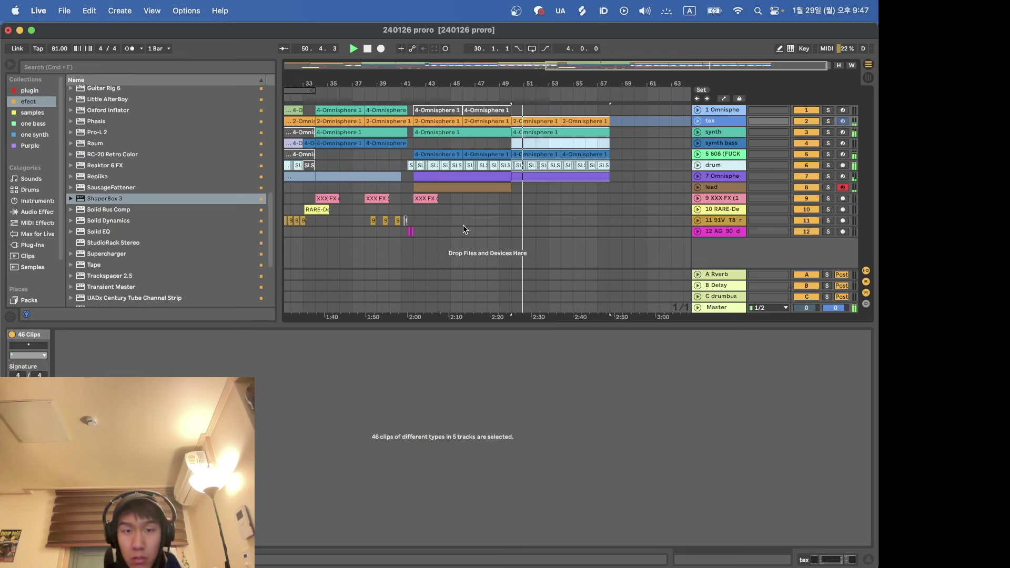
# Step: Copy the XXX FX clip from bar 42 to bar 50 and save the set
pyautogui.click(415, 207)
pyautogui.click(425, 199)
pyautogui.click(513, 200)
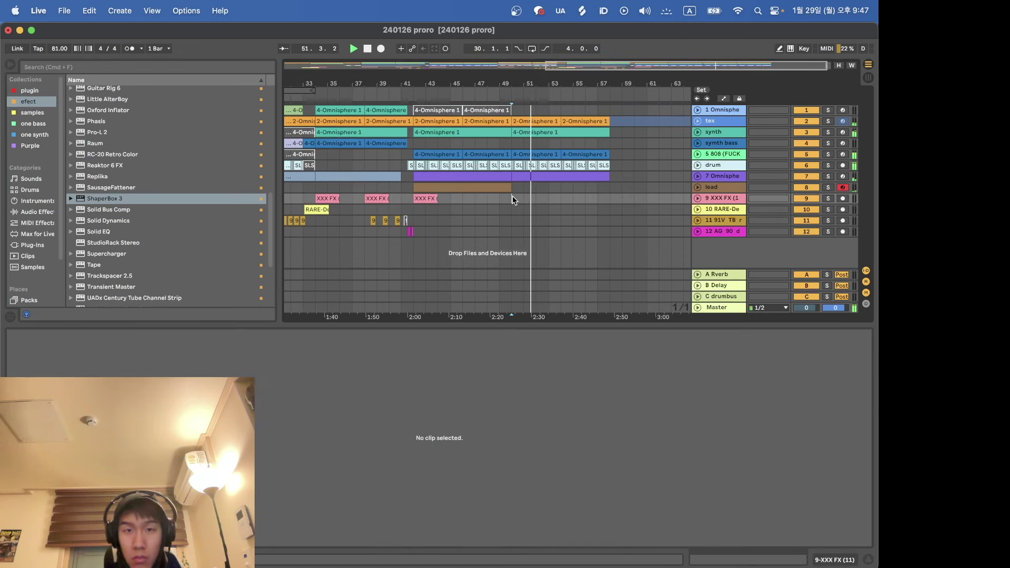
pyautogui.press('super+v')
pyautogui.click(475, 222)
pyautogui.scroll(-3, 475, 222)
pyautogui.hotkey('shift', 'Tab')
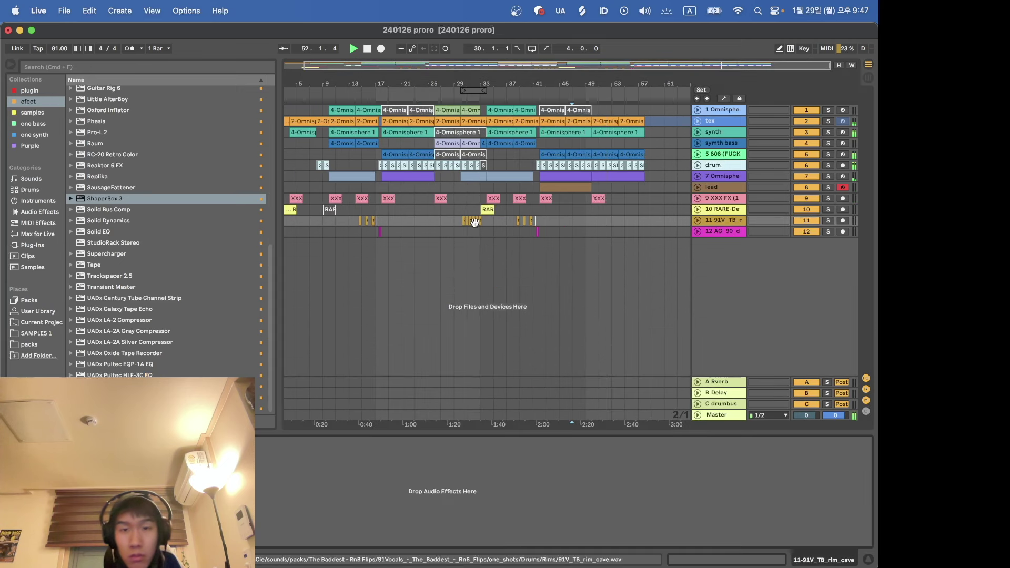
pyautogui.press('super+s')
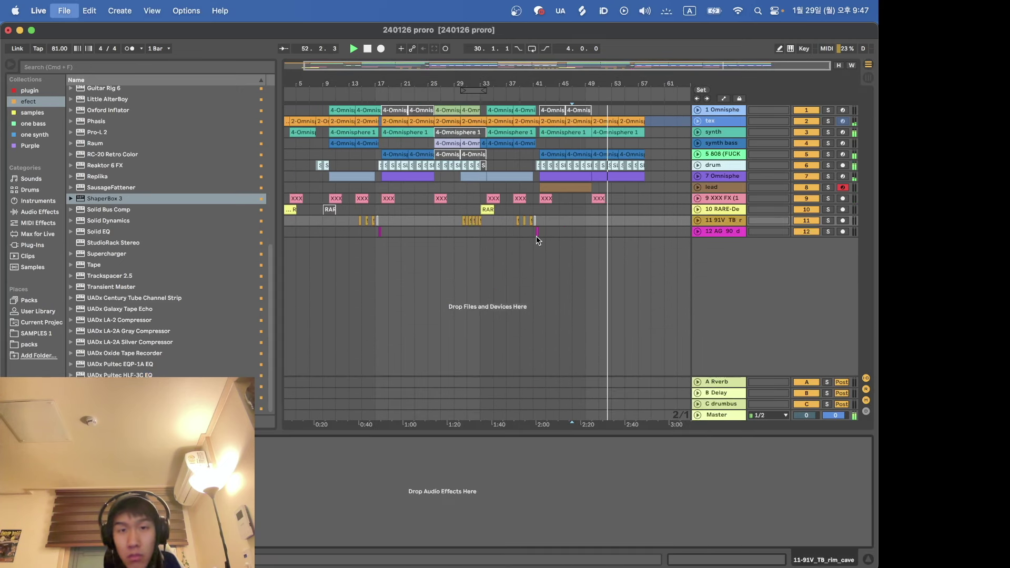
pyautogui.click(561, 189)
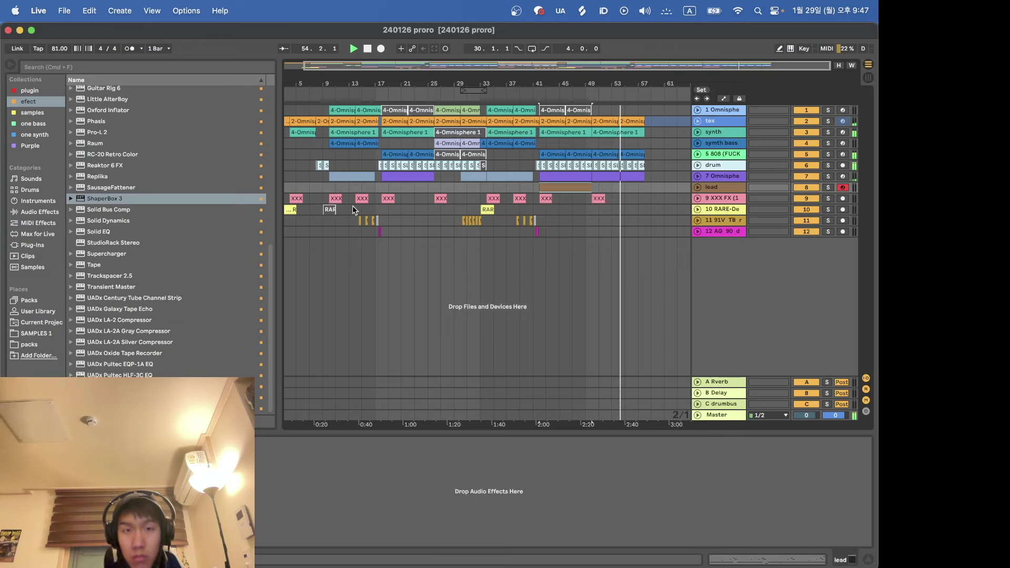
pyautogui.scroll(-1, 352, 207)
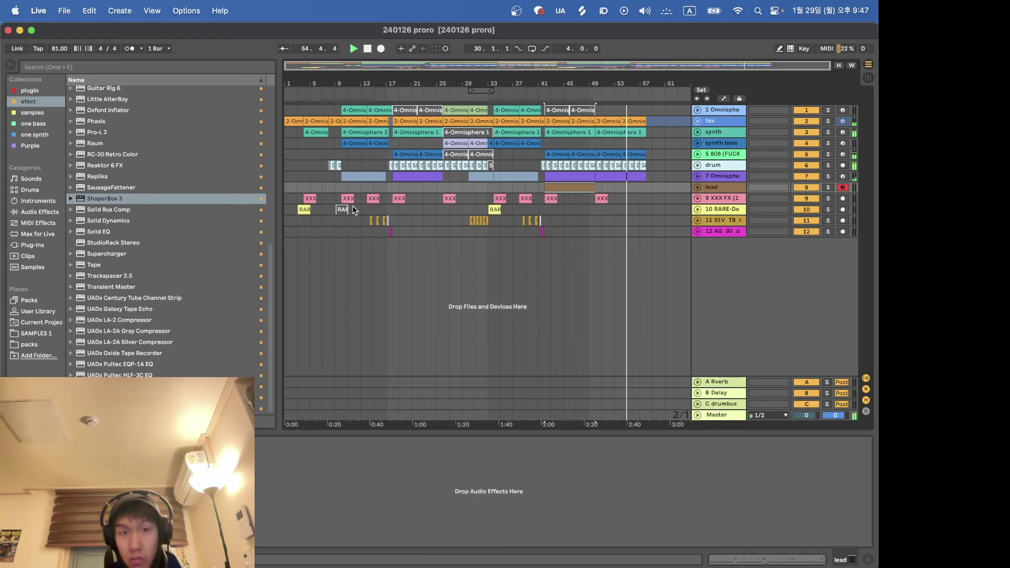
pyautogui.scroll(1, 352, 206)
pyautogui.click(352, 207)
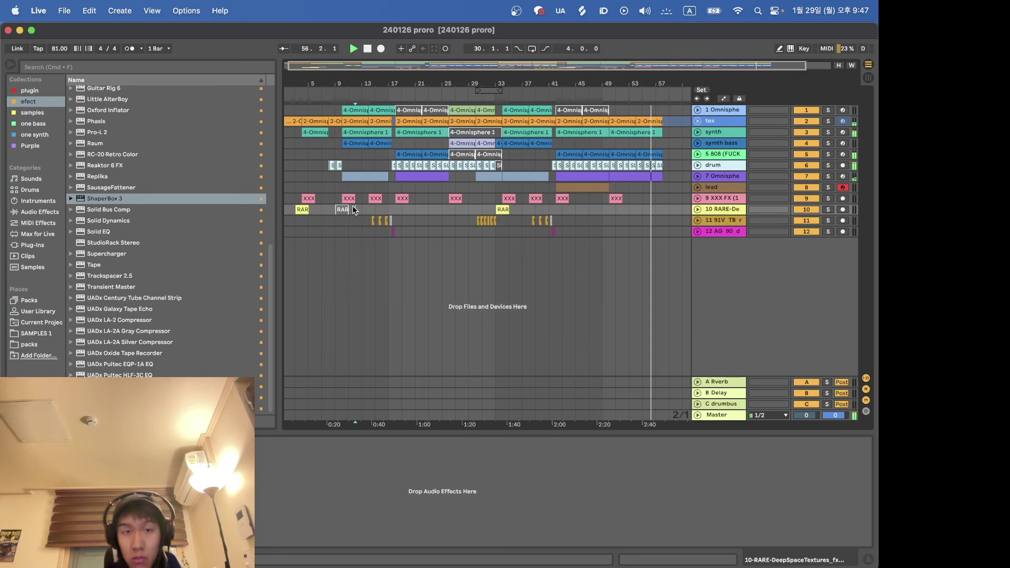
# Step: Move the drum track below the lead track and play the 8-bar section starting at bar 18 as a loop
pyautogui.click(701, 167)
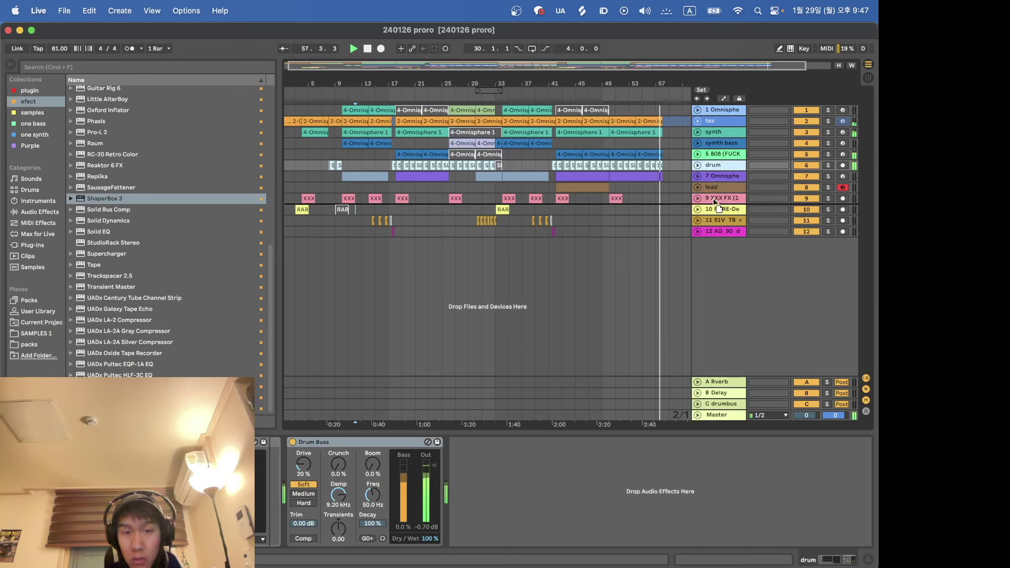
pyautogui.moveTo(713, 196); pyautogui.dragTo(714, 194)
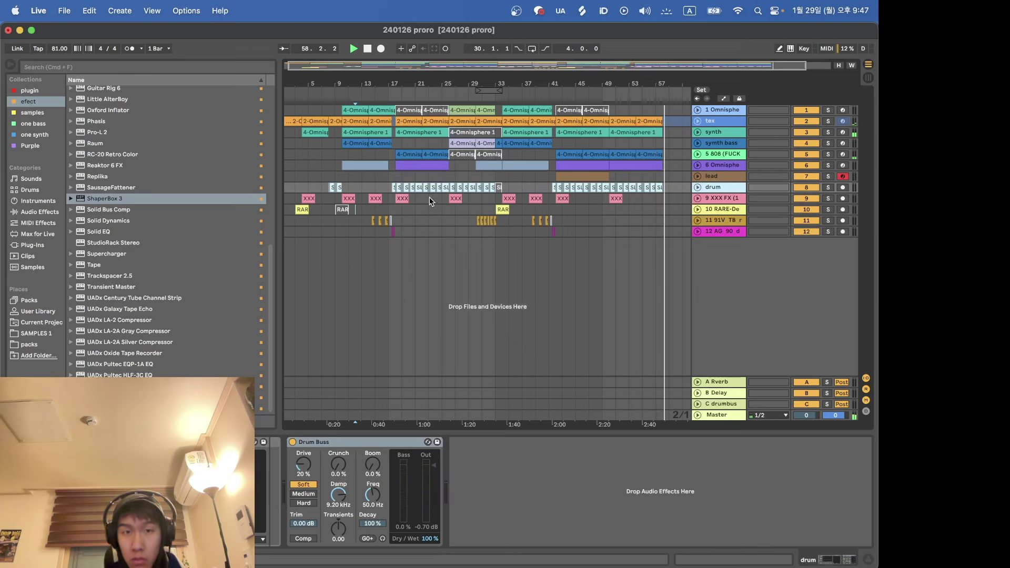
pyautogui.click(404, 166)
pyautogui.press('cmd+l')
pyautogui.press('space')
pyautogui.press('space')
pyautogui.scroll(8, 404, 166)
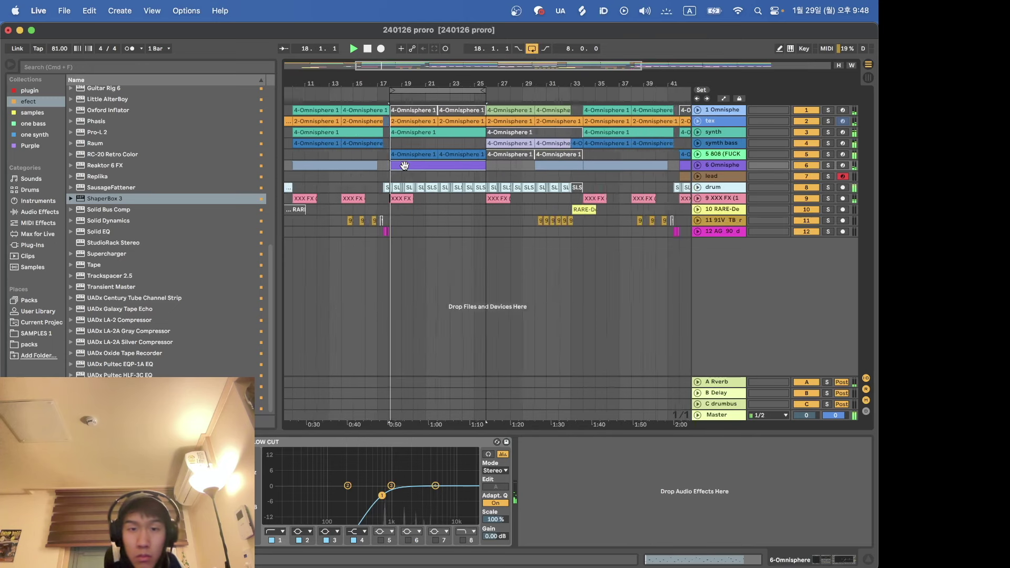
pyautogui.click(698, 198)
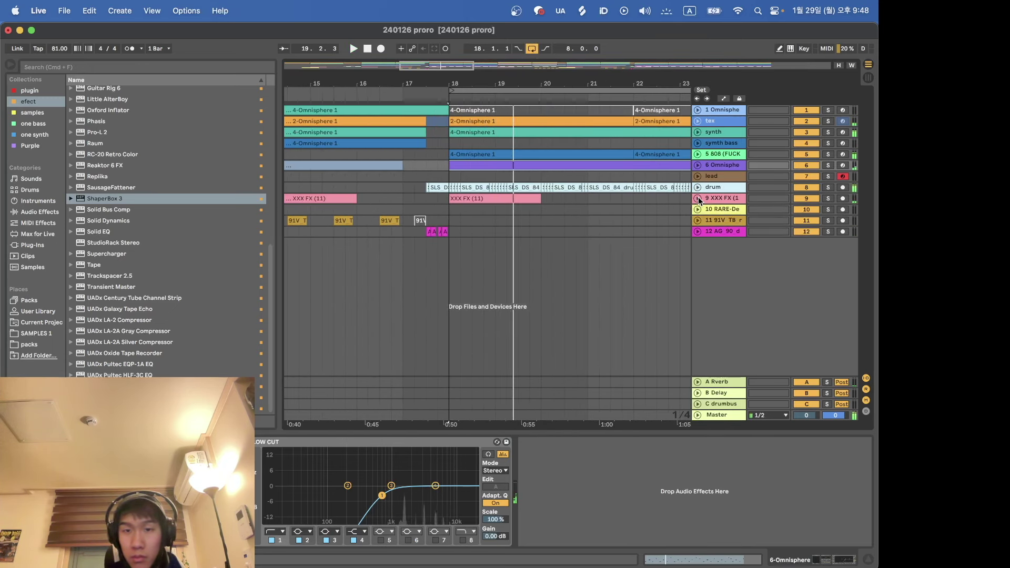
# Step: Switch to Splice, search the samples for "crash", and audition the results down to OLIVER_crash_cymbal_one_shot_real_clean_07.wav
pyautogui.click(441, 551)
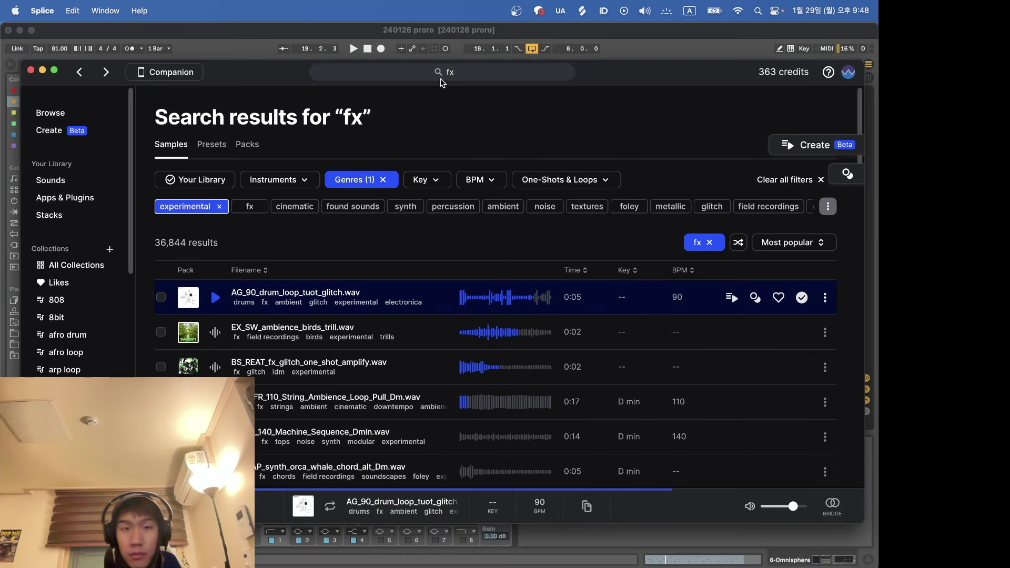
pyautogui.click(399, 72)
pyautogui.write('crash')
pyautogui.press('Return')
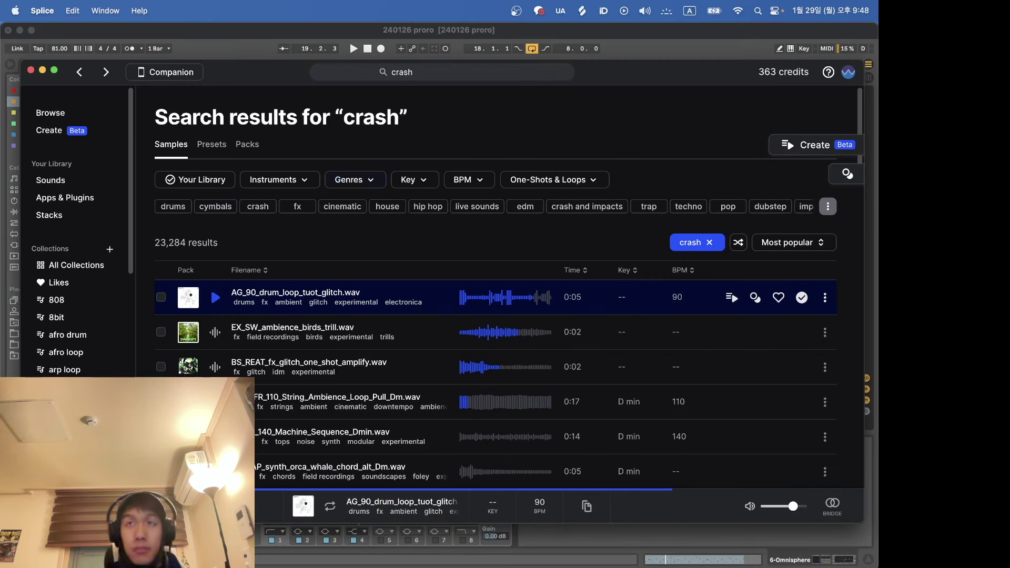
pyautogui.press('Down')
pyautogui.press('Down')
pyautogui.press('Down')
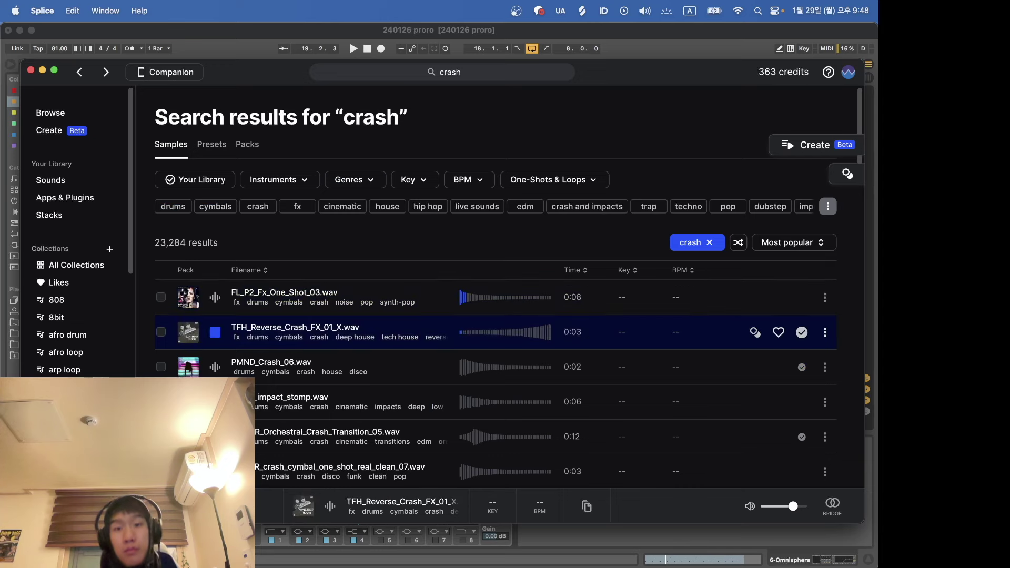
pyautogui.press('Down')
pyautogui.press('Down')
pyautogui.press('Down')
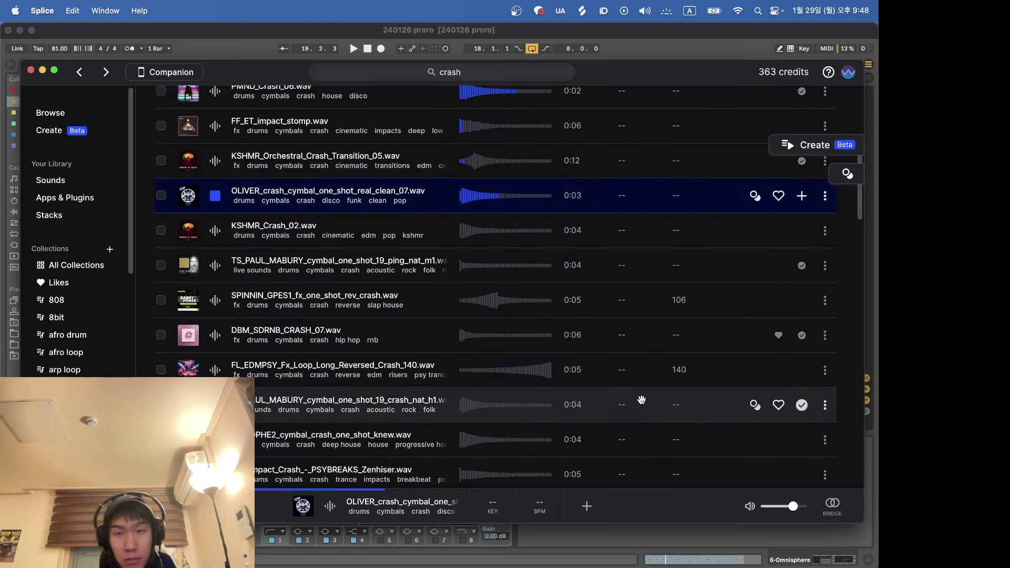
# Step: Add OLIVER_crash_cymbal_one_shot_real_clean_07.wav to the Splice library and try to bring a crash sample into the Live arrangement
pyautogui.click(802, 195)
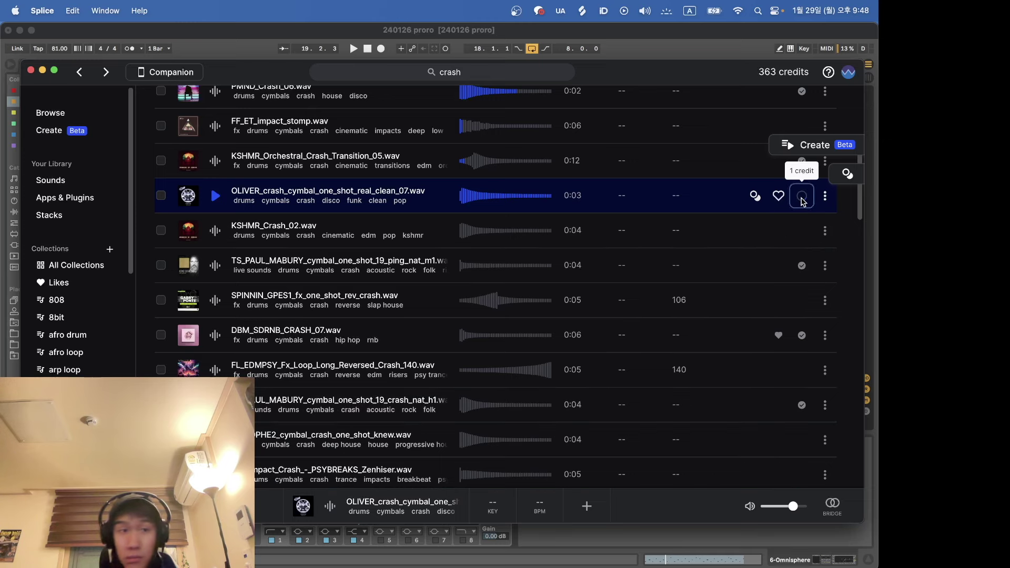
pyautogui.press('Down')
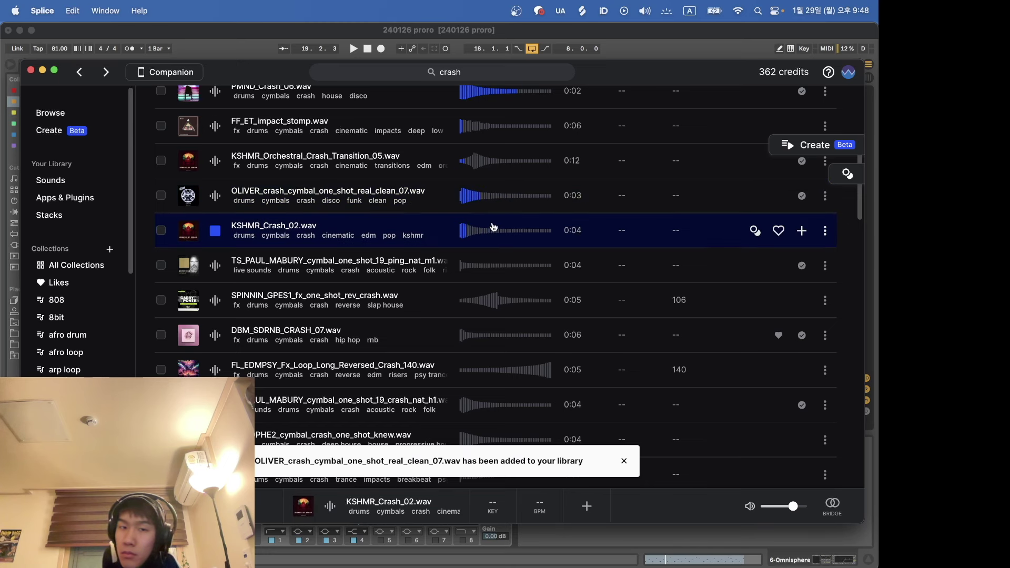
pyautogui.press('super+Tab')
pyautogui.moveTo(500, 201); pyautogui.dragTo(476, 198)
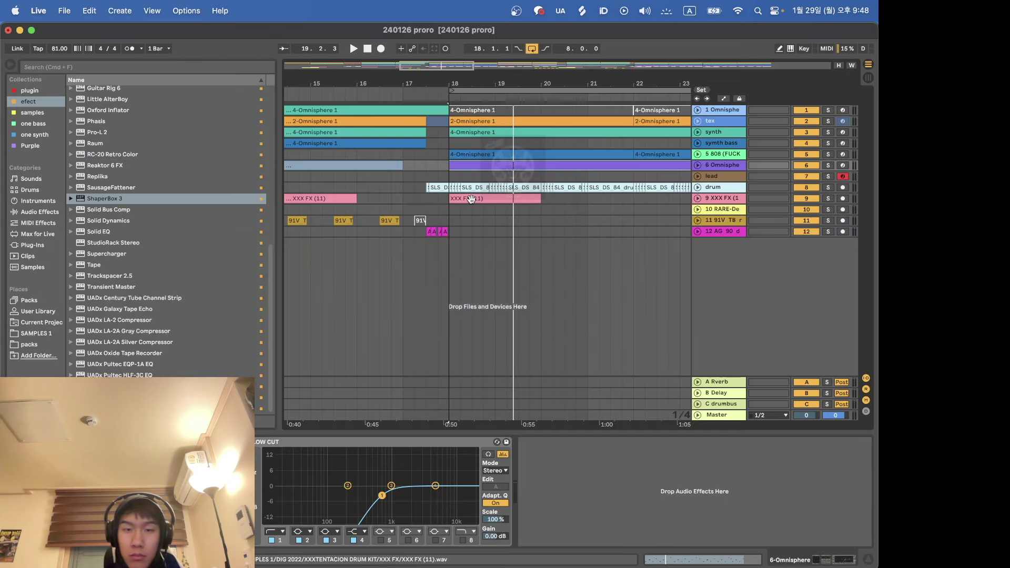
pyautogui.moveTo(286, 564)
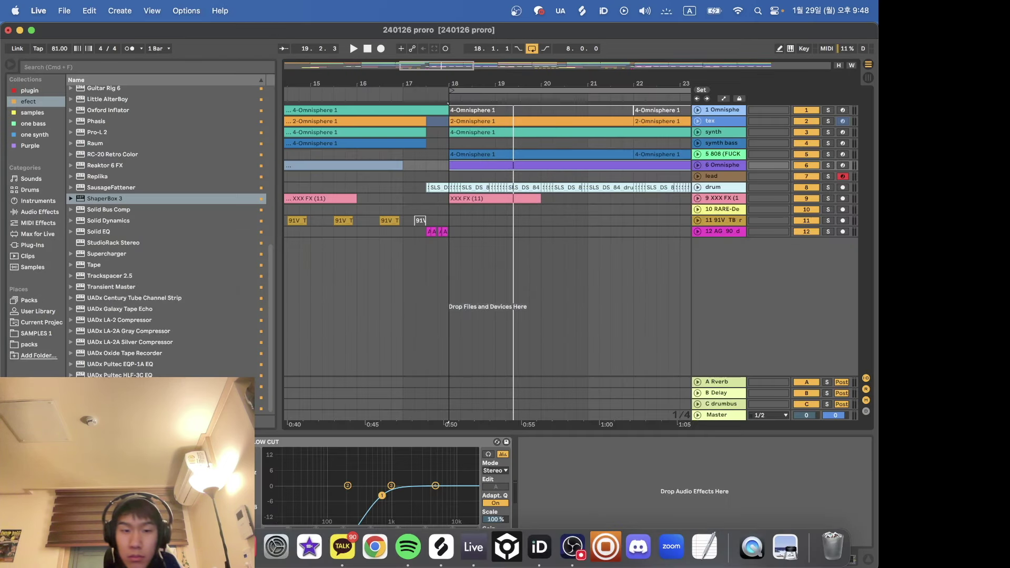
# Step: Add KSHMR_Crash_02.wav to the Splice library, place it on a new audio track at bar 18 in Live, and play from bar 17.2
pyautogui.click(441, 547)
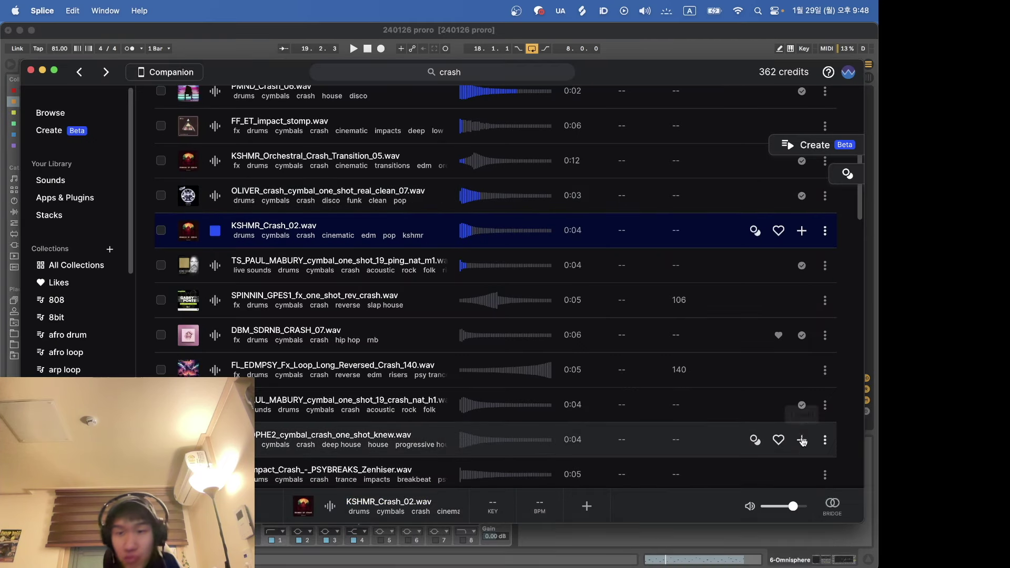
pyautogui.click(801, 231)
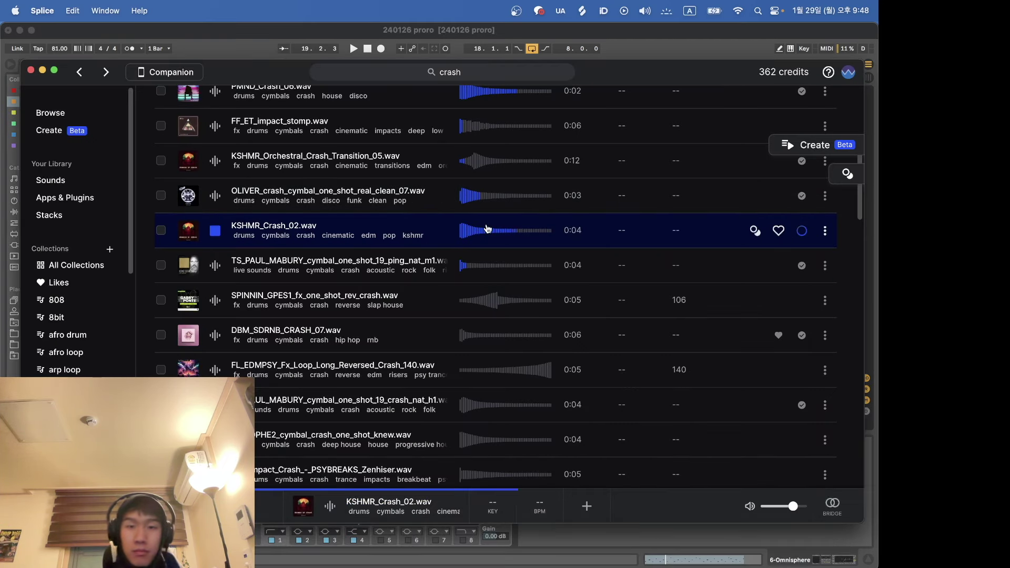
pyautogui.moveTo(480, 217)
pyautogui.mouseDown()
pyautogui.moveTo(453, 182)
pyautogui.moveTo(471, 214)
pyautogui.moveTo(210, 298)
pyautogui.moveTo(435, 300)
pyautogui.moveTo(447, 291)
pyautogui.mouseUp()
pyautogui.press('super+Tab')
pyautogui.click(415, 263)
pyautogui.press('space')
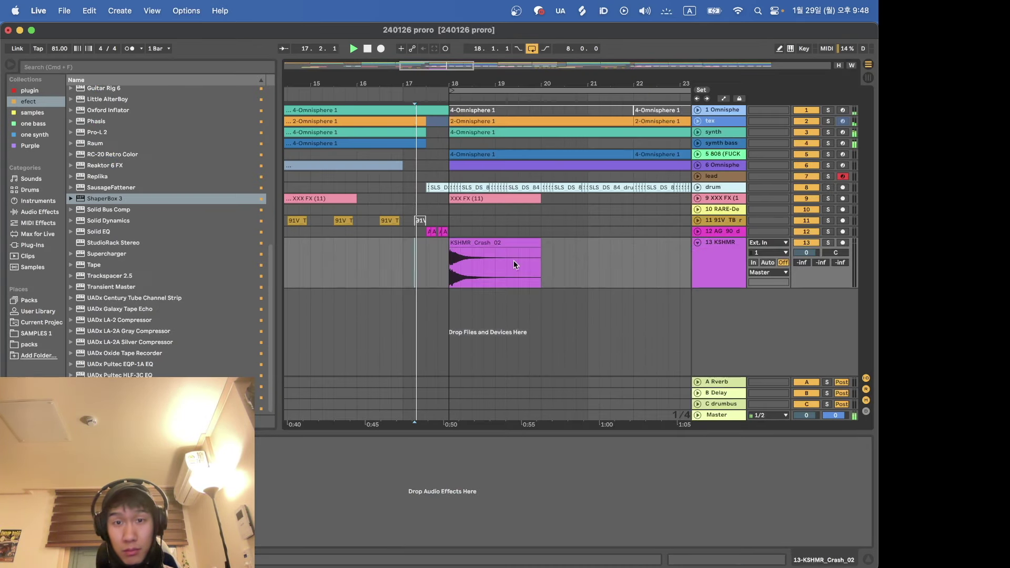
# Step: Lower the KSHMR crash track's volume to -15.7 dB and move the track directly below the drum track
pyautogui.moveTo(807, 253); pyautogui.dragTo(807, 266)
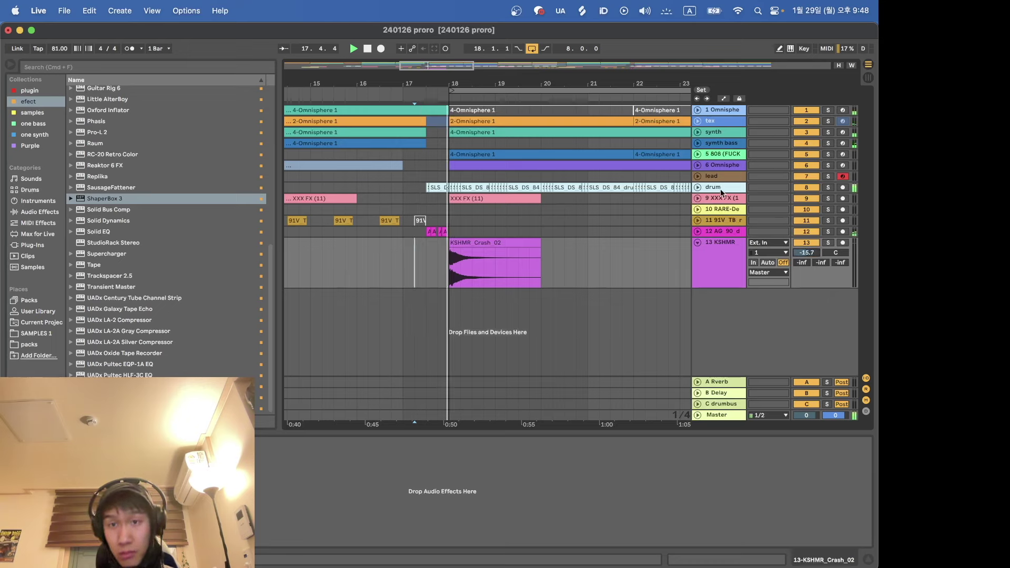
pyautogui.moveTo(718, 248); pyautogui.dragTo(702, 193)
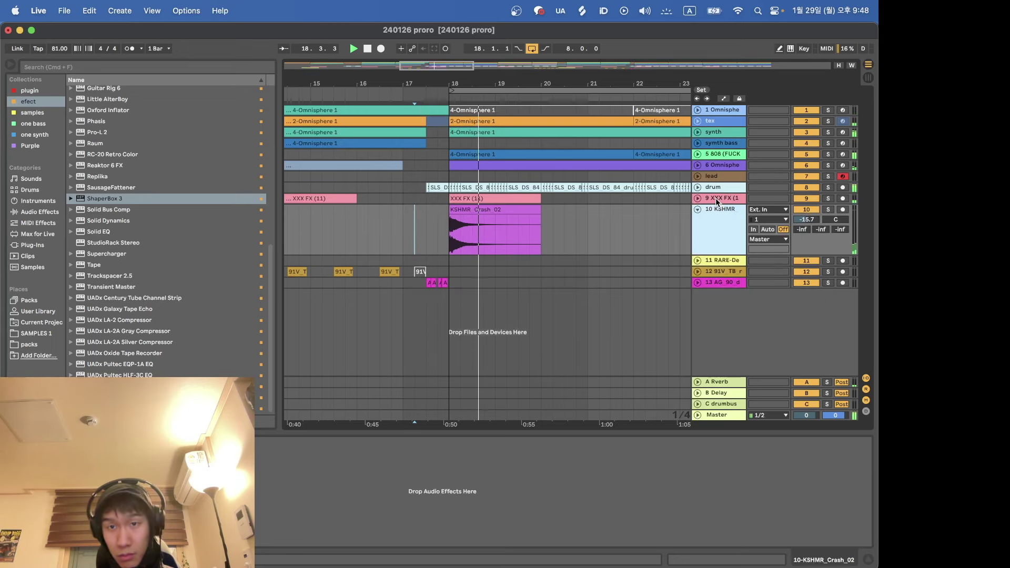
pyautogui.click(698, 188)
# Step: Play the crash with the drums from bar 18 and examine its waveform and alignment
pyautogui.doubleClick(521, 263)
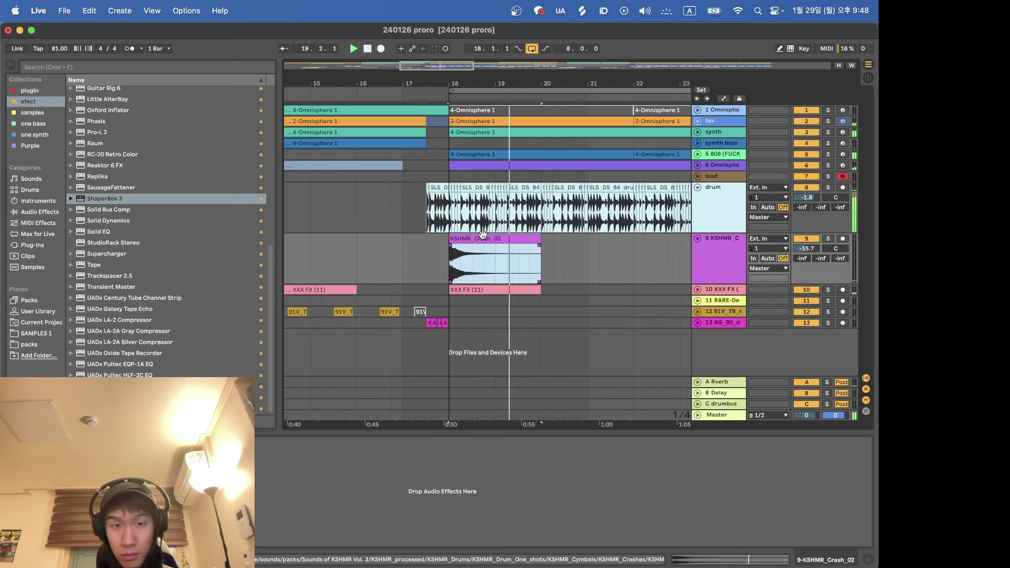
pyautogui.press('space')
pyautogui.press('space')
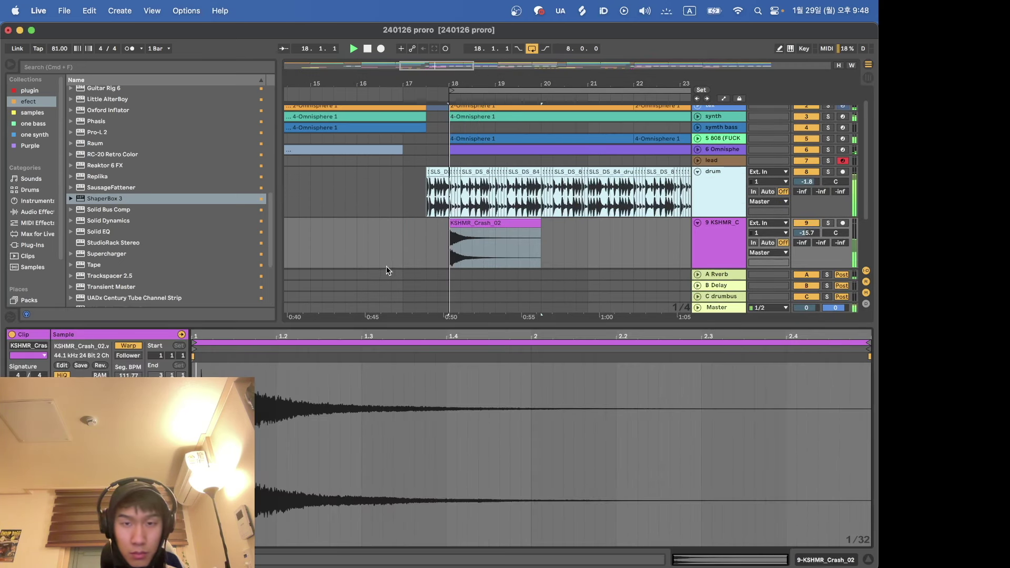
pyautogui.hotkey('shift', 'Tab')
pyautogui.scroll(5, 415, 248)
pyautogui.click(602, 254)
pyautogui.hscroll(4, 603, 254)
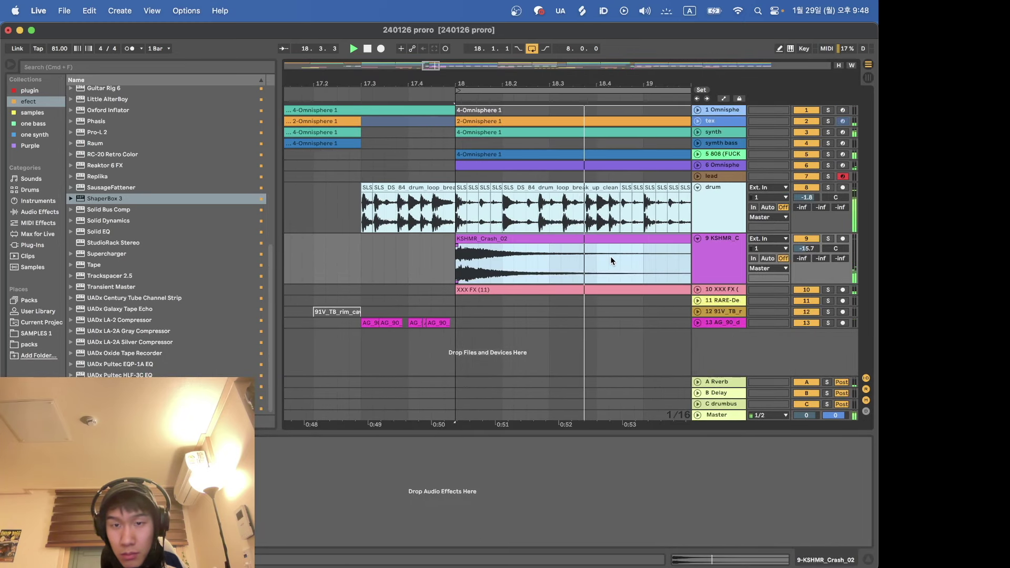
pyautogui.scroll(-5, 611, 257)
pyautogui.hscroll(1, 611, 257)
pyautogui.press('space')
pyautogui.press('space')
# Step: Shorten the KSHMR_Crash_02 clip to one bar so it ends at bar 19, and play it from bar 18
pyautogui.doubleClick(626, 244)
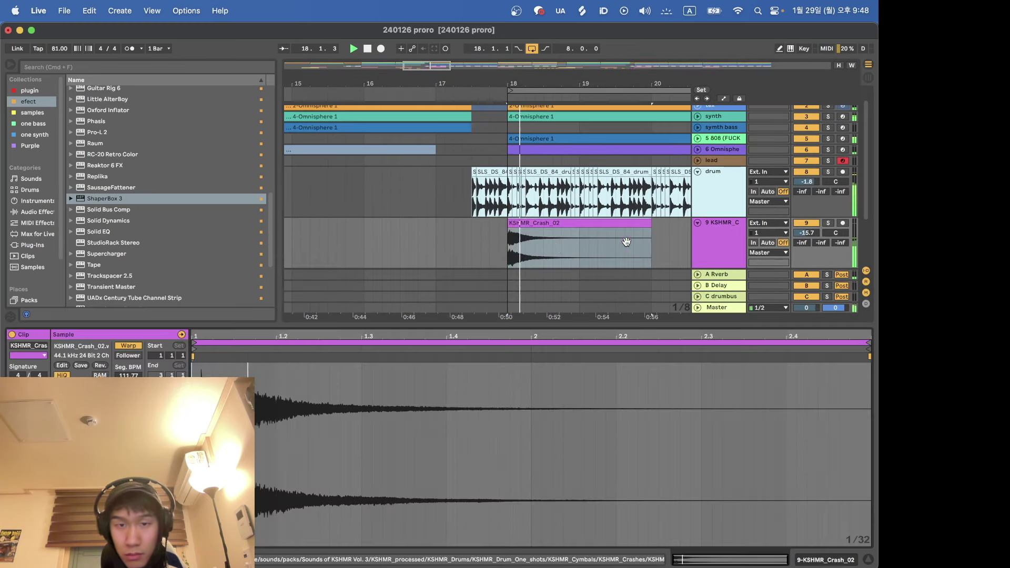
pyautogui.moveTo(651, 224); pyautogui.dragTo(575, 223)
pyautogui.press('space')
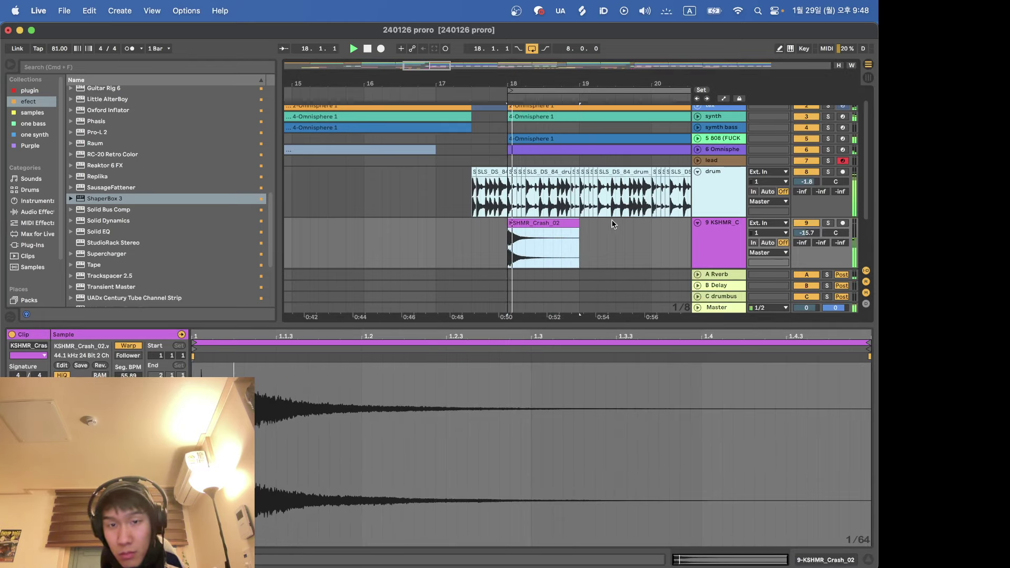
# Step: Try a longer KSHMR_Crash_02 clip, trim it back to end at bar 19, and play it from bar 18
pyautogui.moveTo(580, 223); pyautogui.dragTo(598, 222)
pyautogui.press('space')
pyautogui.press('space')
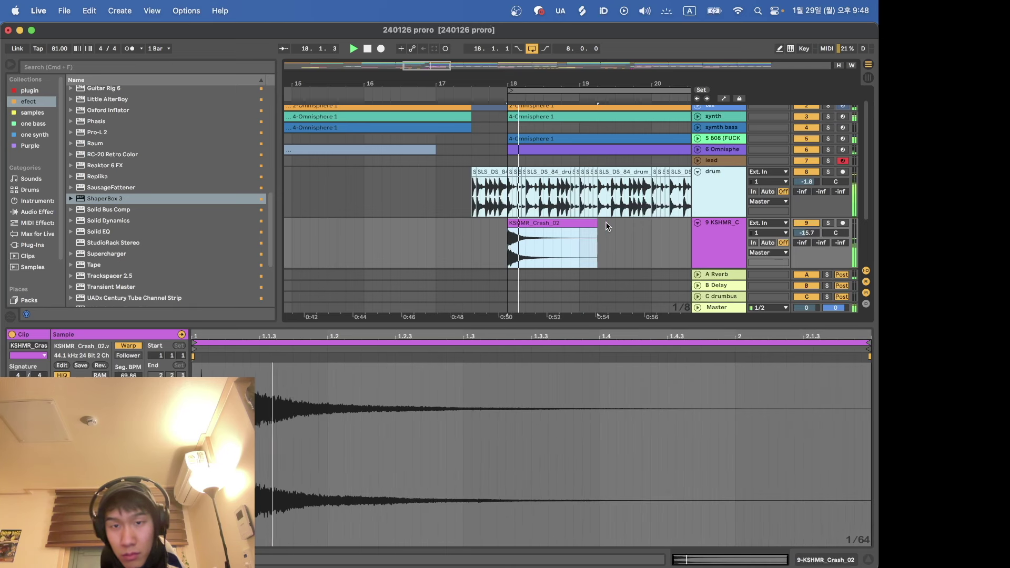
pyautogui.hotkey('shift', 'Tab')
pyautogui.scroll(-3, 596, 246)
pyautogui.hscroll(2, 672, 248)
pyautogui.press('space')
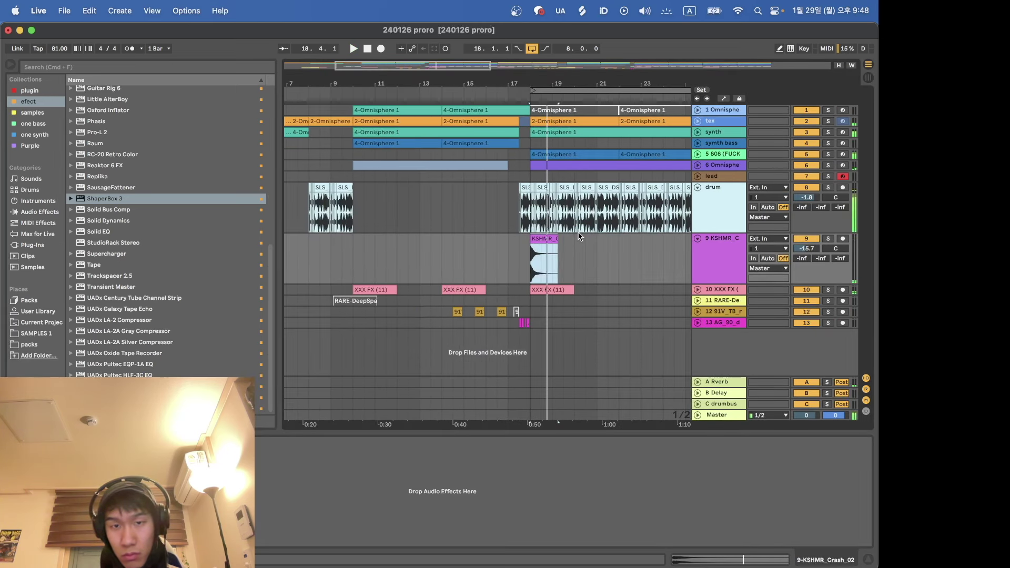
pyautogui.moveTo(558, 234); pyautogui.dragTo(552, 235)
pyautogui.press('space')
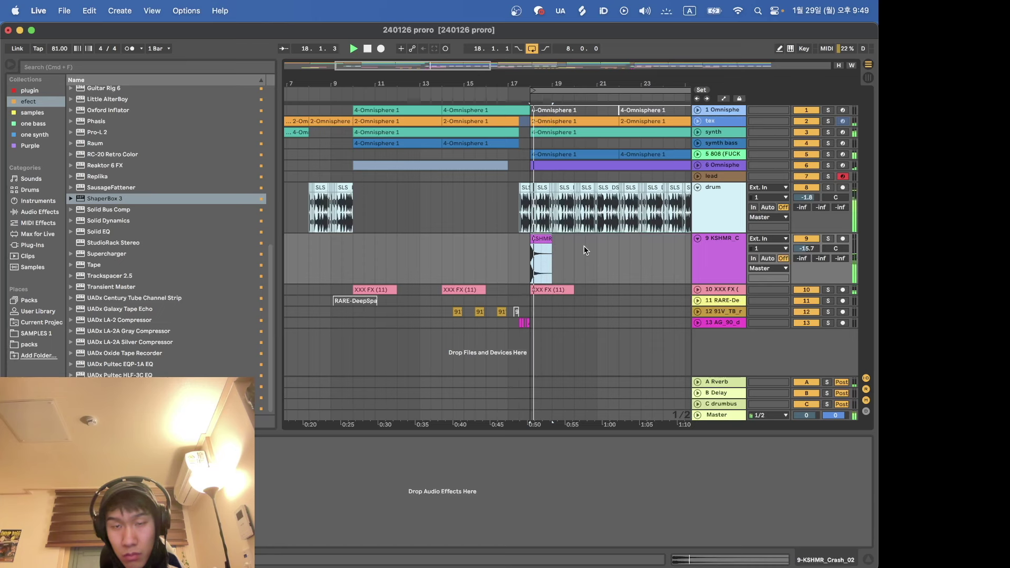
# Step: Repeat the KSHMR crash clip every four bars at bars 22, 26 and 30, and play from bar 30
pyautogui.scroll(-3, 585, 246)
pyautogui.keyDown('shift'); pyautogui.click(576, 251); pyautogui.keyUp('shift')
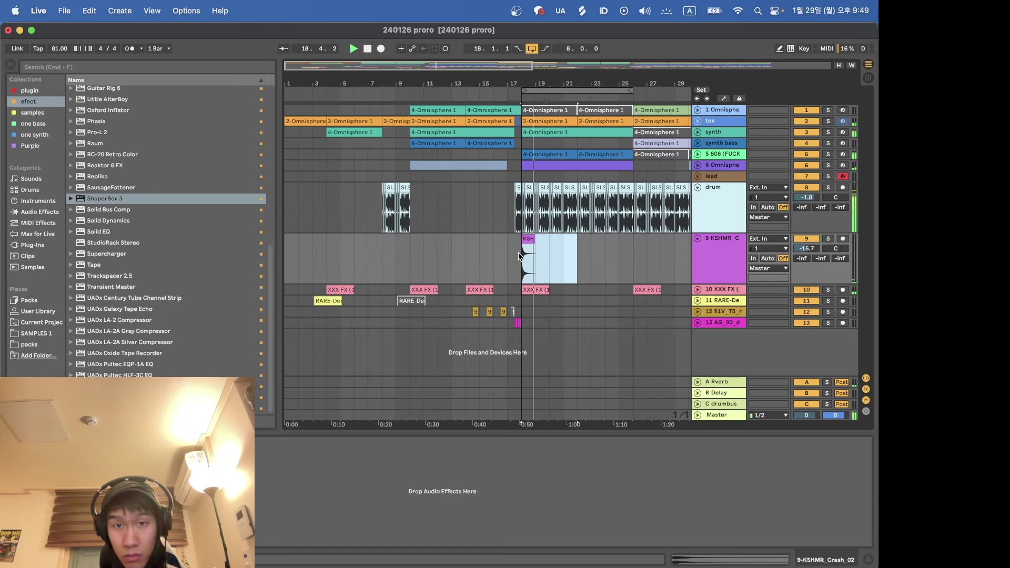
pyautogui.press('super+d')
pyautogui.hscroll(5, 566, 242)
pyautogui.press('super+d')
pyautogui.press('super+d')
pyautogui.click(598, 256)
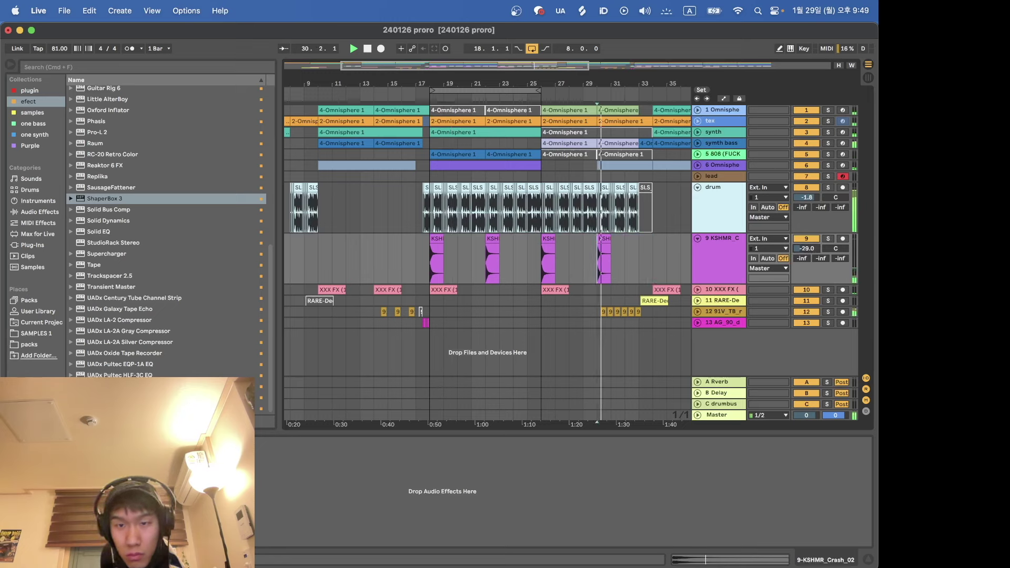
pyautogui.click(697, 239)
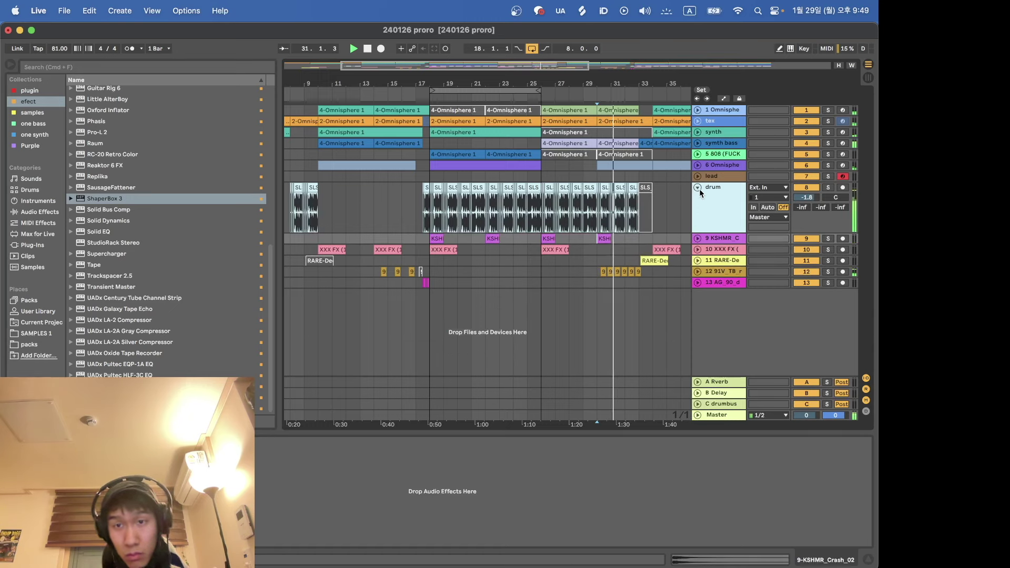
# Step: Switch to Splice and place OLIVER_crash_cymbal_one_shot_real_clean_07.wav over the crash clip at bar 18 in Live, and play it
pyautogui.click(438, 238)
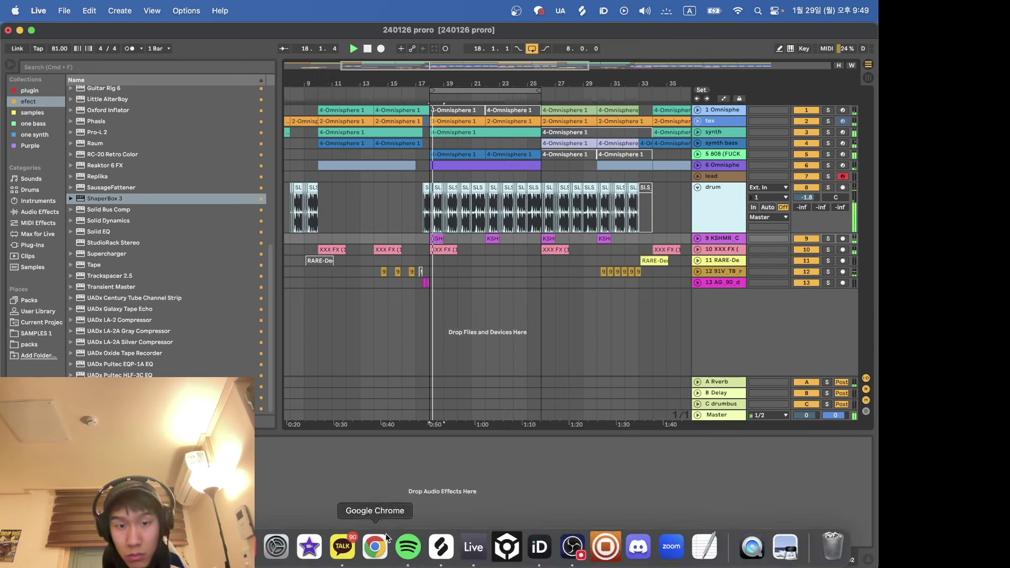
pyautogui.click(440, 547)
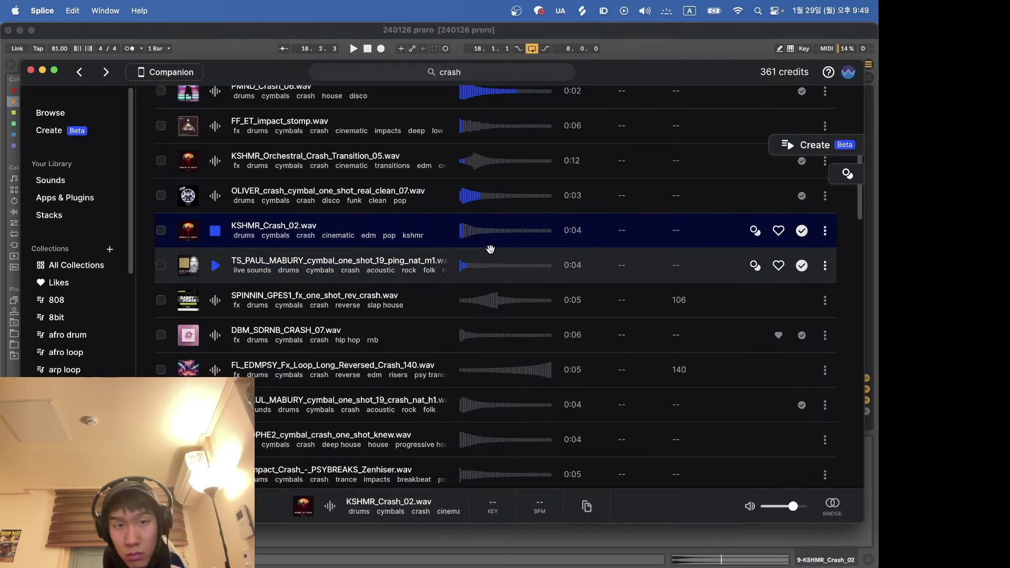
pyautogui.press('Up')
pyautogui.moveTo(482, 206); pyautogui.dragTo(433, 238)
pyautogui.press('super+Tab')
pyautogui.press('space')
pyautogui.scroll(5, 431, 239)
pyautogui.click(698, 239)
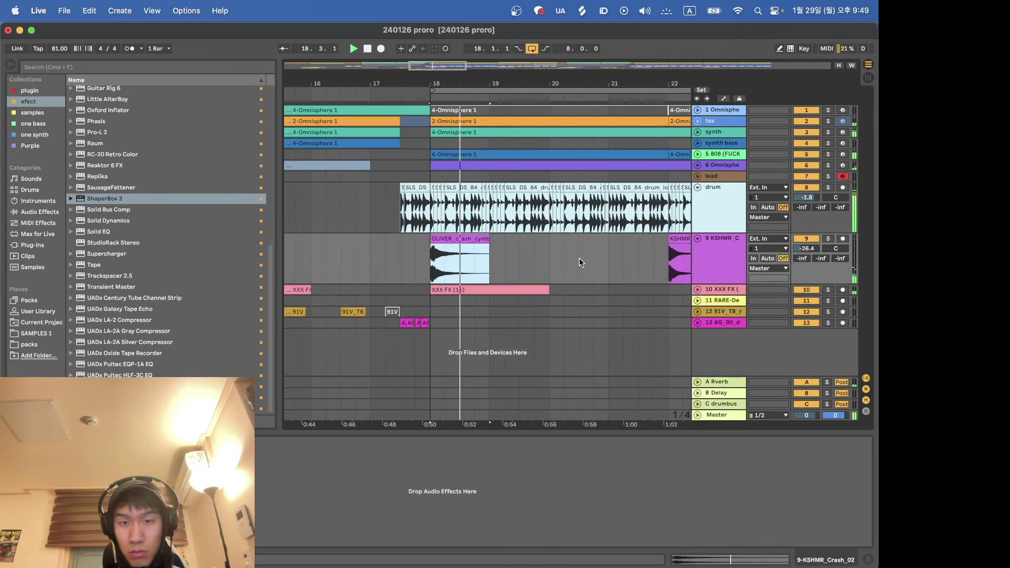
# Step: Audition the OLIVER crash at bar 18 both soloed and within the full mix
pyautogui.scroll(-2, 578, 256)
pyautogui.click(827, 238)
pyautogui.press('space')
pyautogui.press('space')
pyautogui.click(828, 239)
pyautogui.press('space')
pyautogui.press('space')
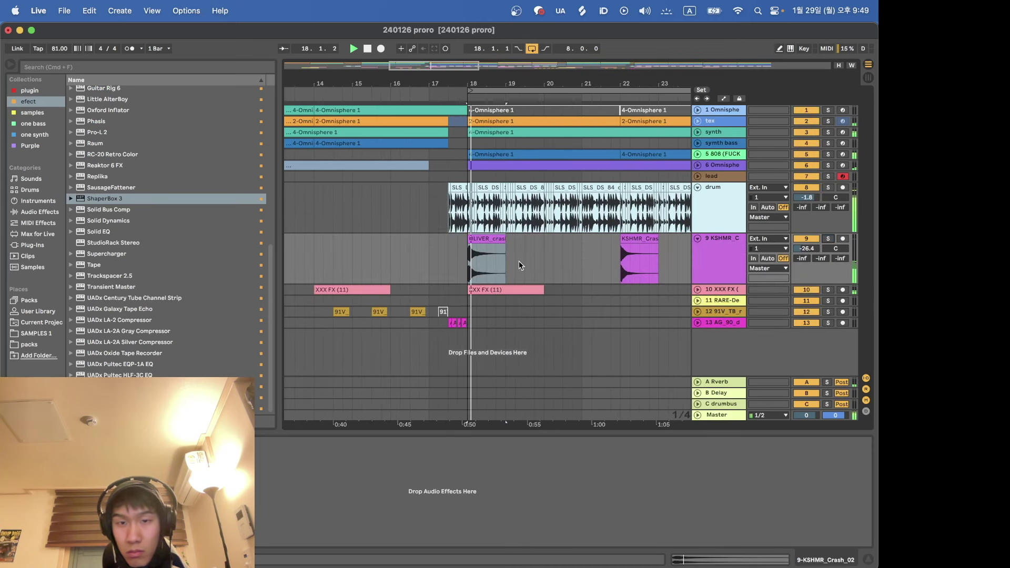
# Step: Repeat the one-bar OLIVER crash every four bars at bars 22, 26 and 30, replacing the KSHMR crashes
pyautogui.scroll(-3, 519, 261)
pyautogui.click(559, 258)
pyautogui.moveTo(563, 259)
pyautogui.mouseDown()
pyautogui.moveTo(491, 260)
pyautogui.moveTo(565, 259)
pyautogui.mouseUp()
pyautogui.click(491, 257)
pyautogui.scroll(-3, 565, 259)
pyautogui.press('super+d')
pyautogui.press('super+d')
pyautogui.press('super+d')
pyautogui.scroll(3, 544, 247)
# Step: Paste the OLIVER crash at bar 42 and repeat it every four bars through bar 54
pyautogui.click(543, 250)
pyautogui.press('super+v')
pyautogui.scroll(-2, 546, 251)
pyautogui.press('super+d')
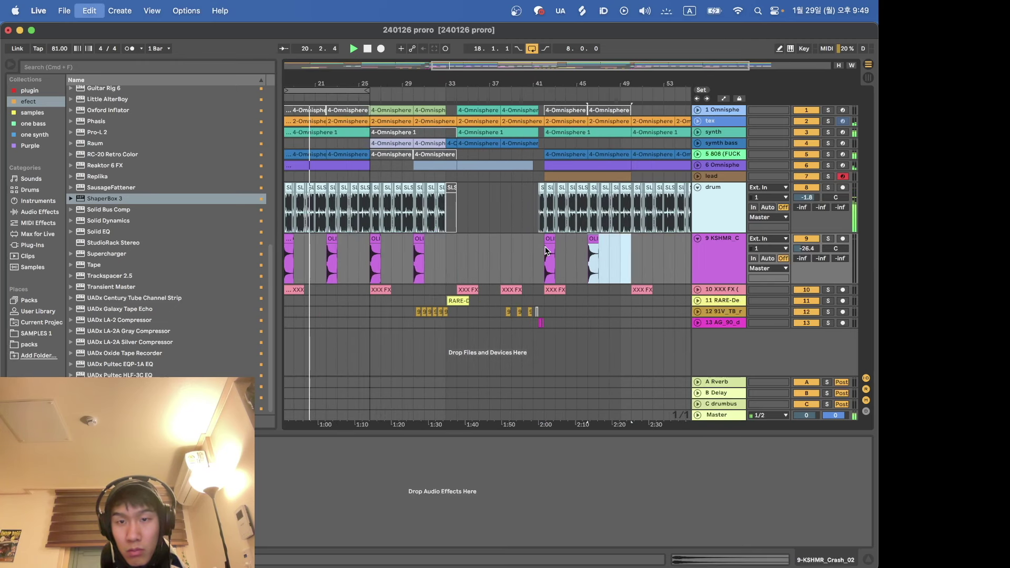
# Step: Fold the drum and crash tracks, fit the whole arrangement in view, and save the project
pyautogui.click(728, 206)
pyautogui.keyDown('shift'); pyautogui.click(717, 238); pyautogui.keyUp('shift')
pyautogui.click(698, 238)
pyautogui.press('w')
pyautogui.press('super+s')
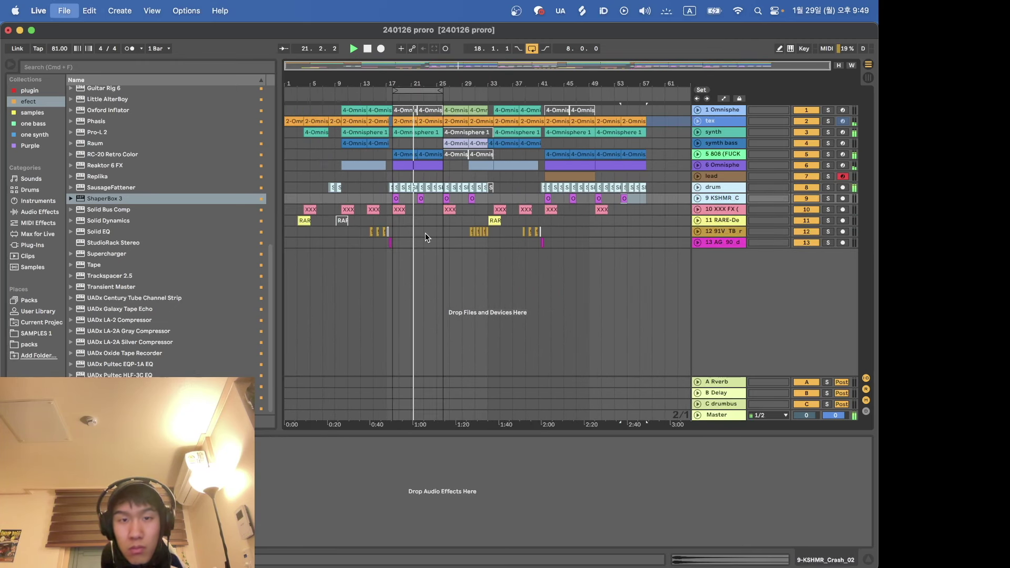
# Step: Unfold the synth track, play it from bar 18, and freeze the track
pyautogui.scroll(5, 386, 216)
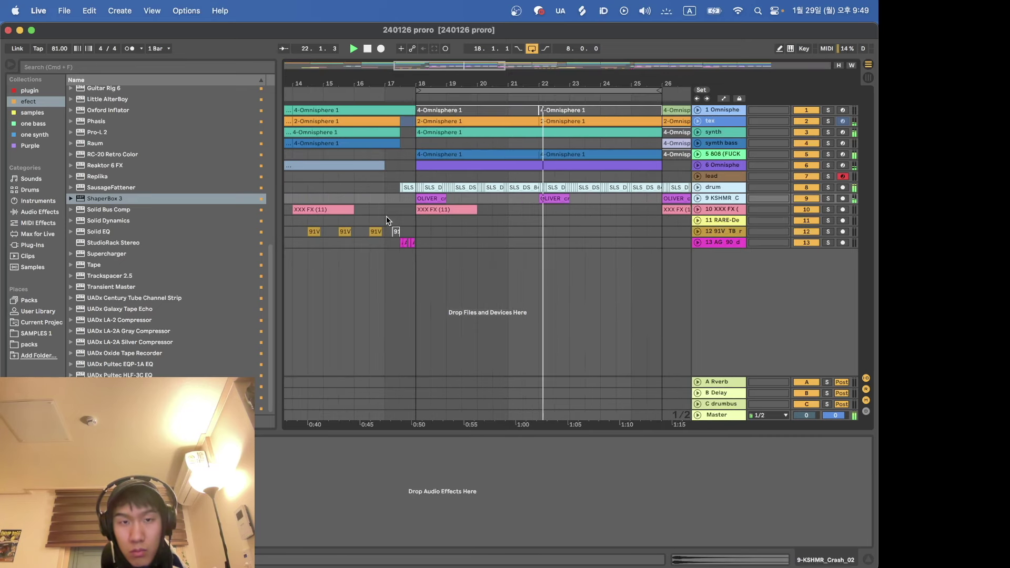
pyautogui.click(414, 228)
pyautogui.scroll(-2, 418, 226)
pyautogui.scroll(-1, 419, 230)
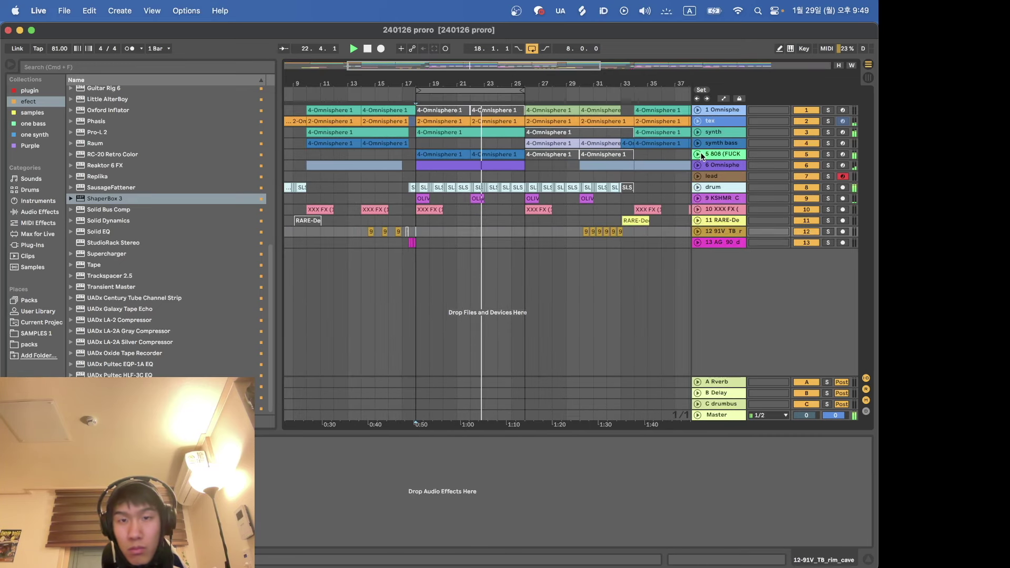
pyautogui.click(699, 131)
pyautogui.press('space')
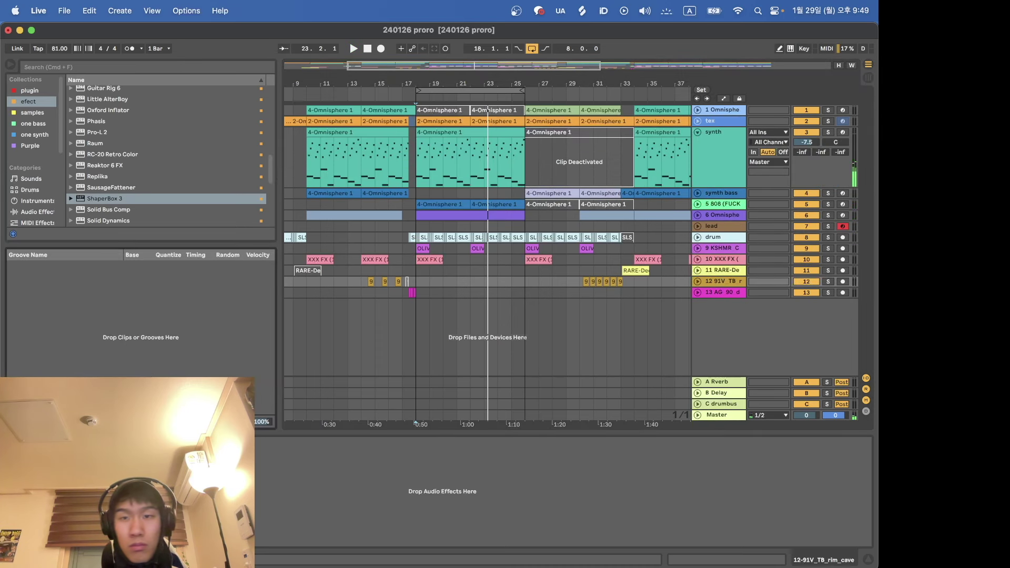
pyautogui.click(716, 160)
pyautogui.press('space')
pyautogui.rightClick(717, 160)
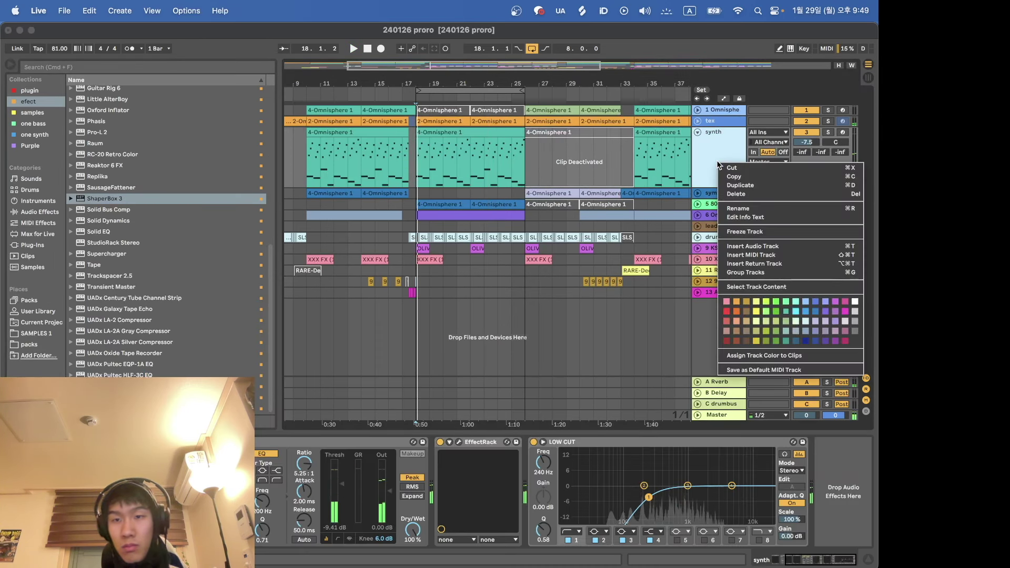
pyautogui.click(747, 230)
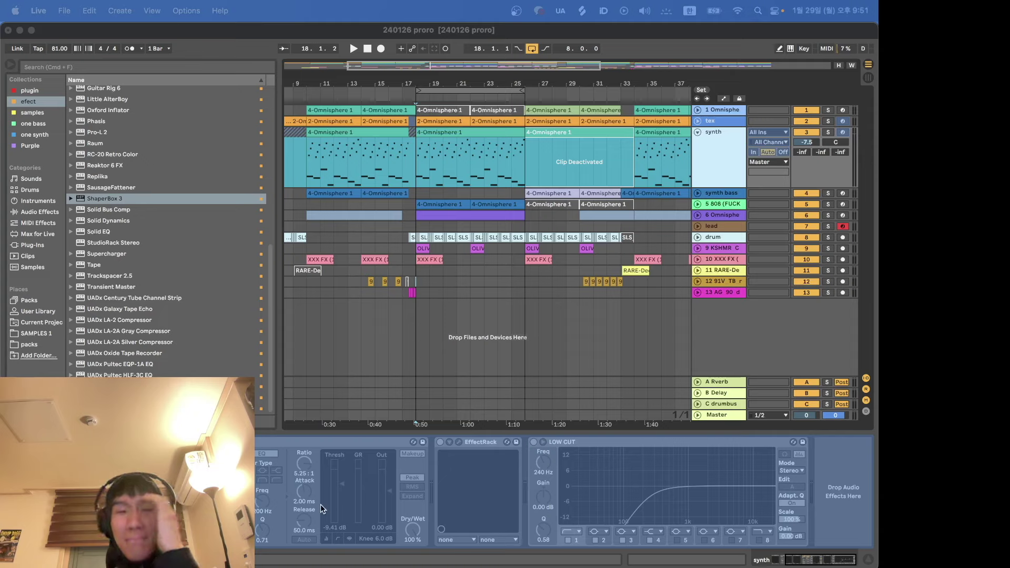
# Step: Play the arrangement with the frozen synth from bar 18, and unfold and select the first Omnisphere track
pyautogui.click(412, 336)
pyautogui.press('space')
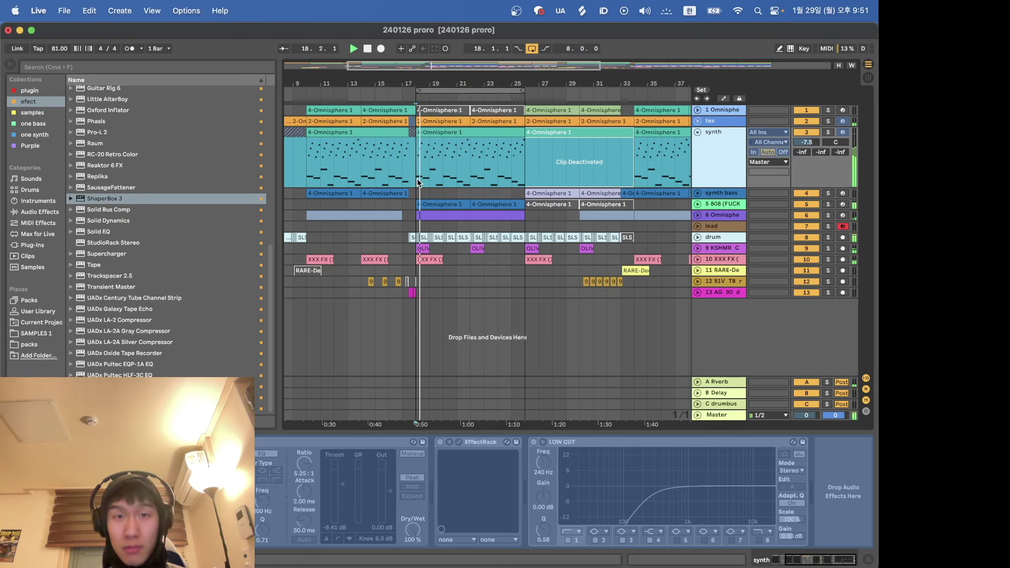
pyautogui.click(698, 110)
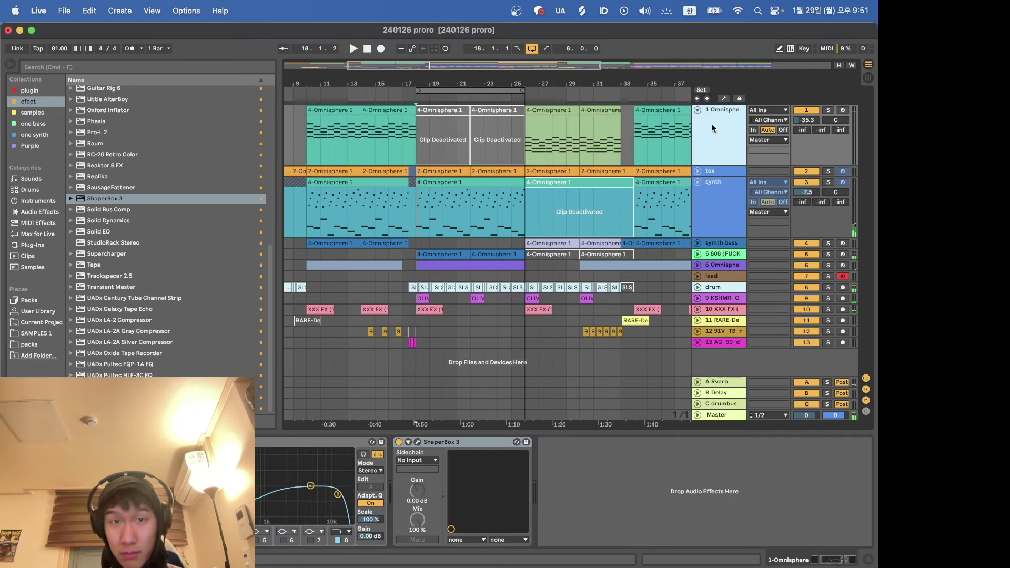
pyautogui.click(714, 128)
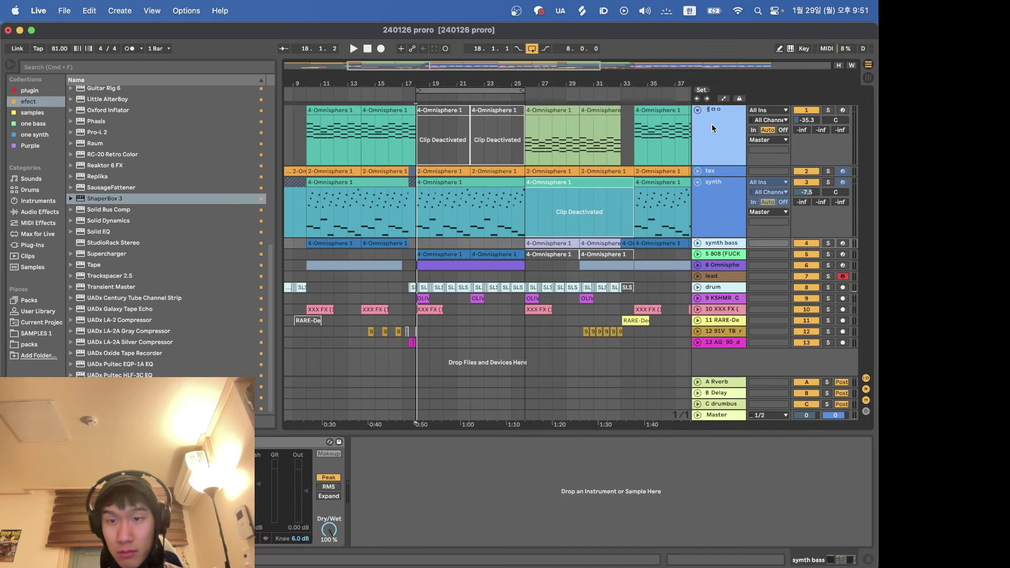
# Step: Rename the 808 bass track to 808
pyautogui.press('Down')
pyautogui.press('super+r')
pyautogui.write('808')
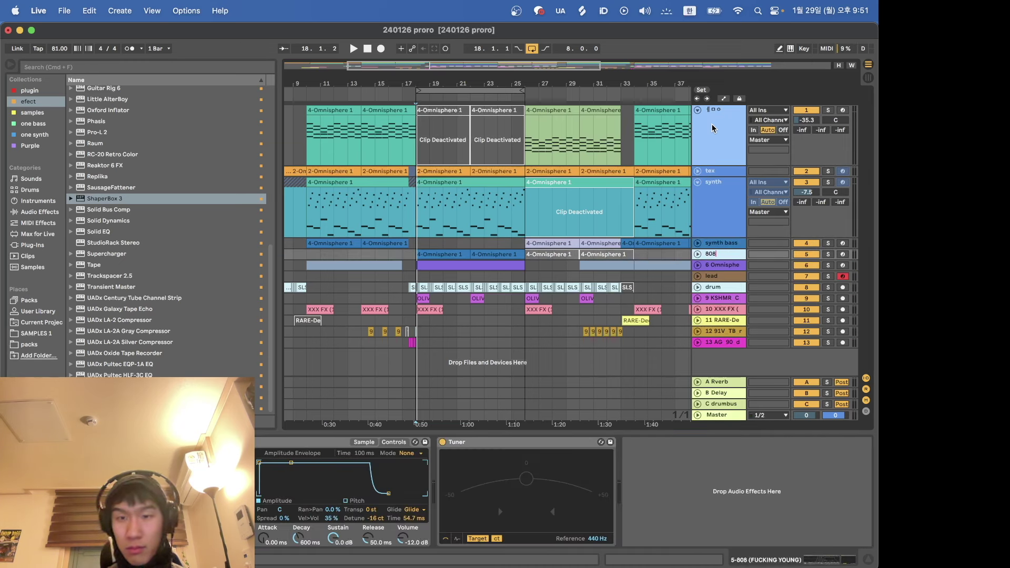
pyautogui.press('Return')
pyautogui.press('Down')
# Step: Move the Omnisphere track below the 808 to directly above it and rename it string
pyautogui.click(698, 265)
pyautogui.moveTo(719, 280); pyautogui.dragTo(719, 256)
pyautogui.press('super+r')
pyautogui.write('ㄴ')
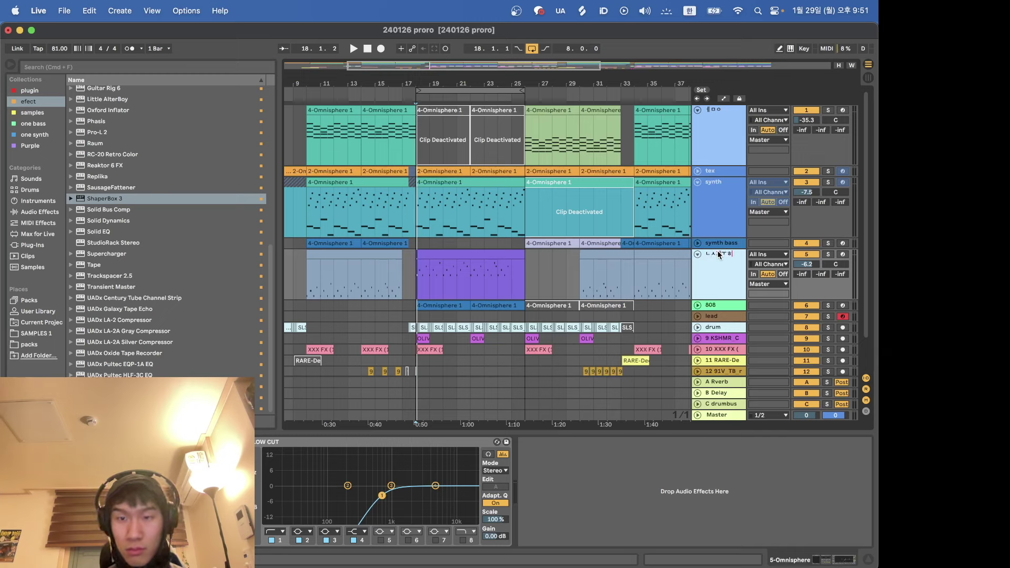
pyautogui.hotkey('ctrl', 'space')
pyautogui.write('strin')
pyautogui.press('Return')
# Step: Rename the KSHMR crash track to crash
pyautogui.press('Down')
pyautogui.press('Down')
pyautogui.press('Down')
pyautogui.press('Down')
pyautogui.press('super+r')
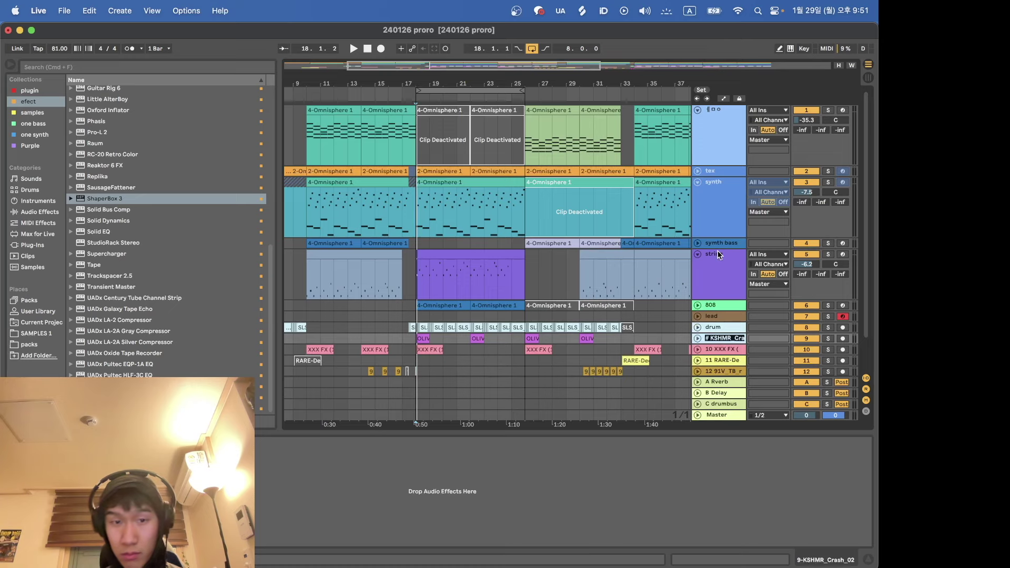
pyautogui.write('cr')
pyautogui.press('Return')
# Step: Rename the XXX FX track to fx and the RARE-DeepSpaceTextures track to fx1
pyautogui.press('Down')
pyautogui.press('super+r')
pyautogui.write('fx')
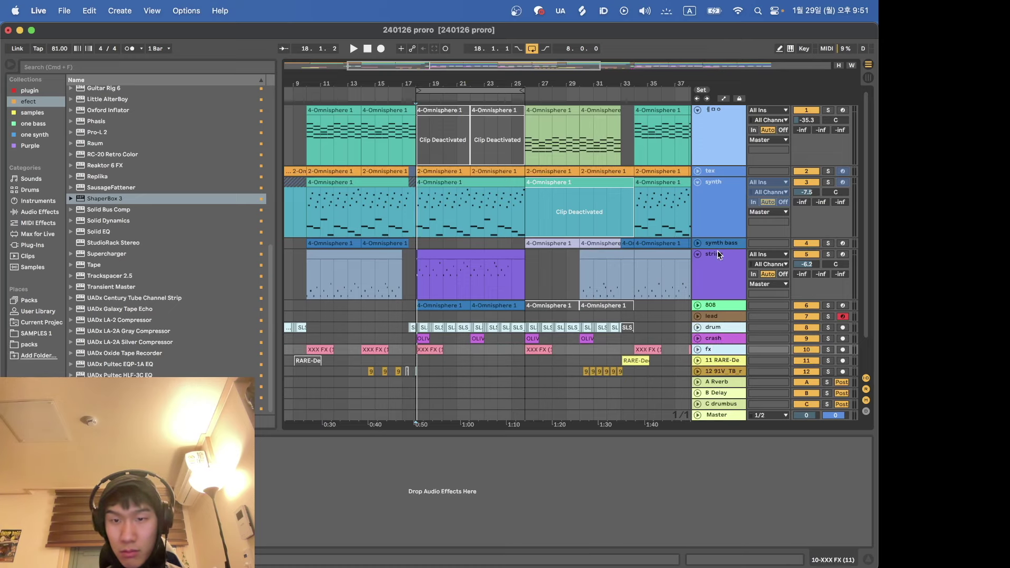
pyautogui.press('Return')
pyautogui.press('Up')
pyautogui.press('Down')
pyautogui.press('Down')
pyautogui.write('fx1')
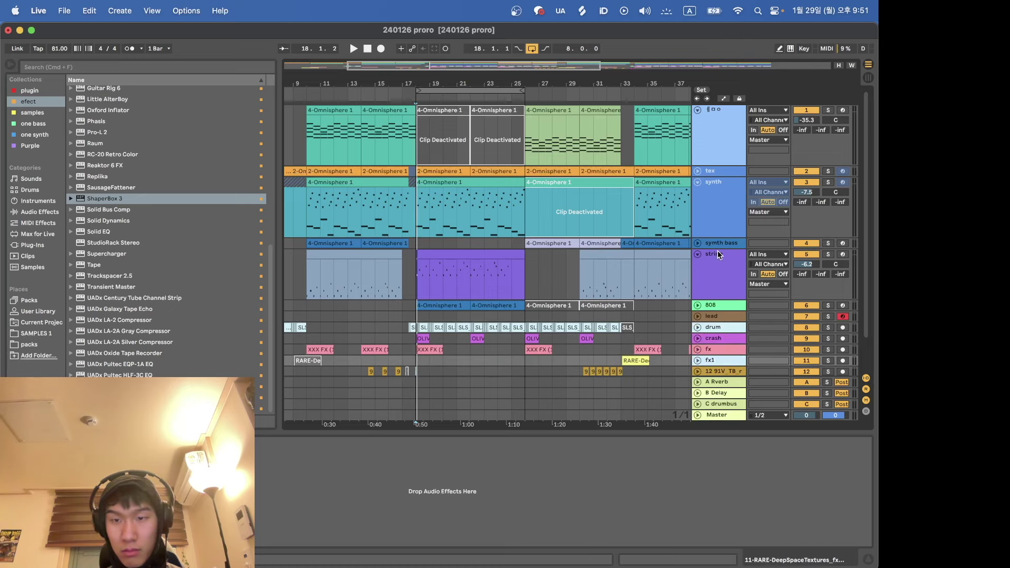
pyautogui.press('Tab')
# Step: Rename the 91V_TB_rim_cave track to rim and the AG_90 track to fx 3
pyautogui.write('r')
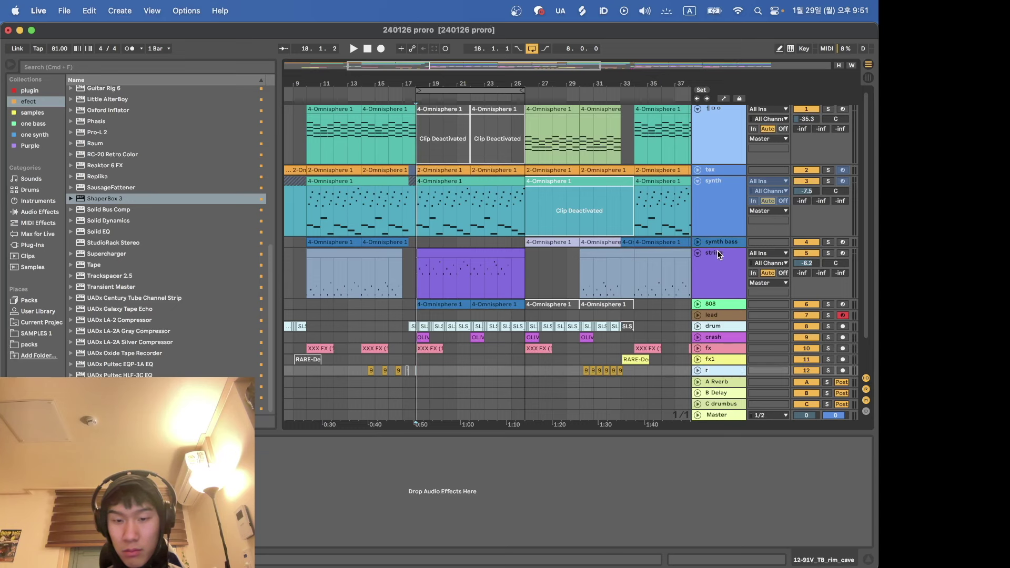
pyautogui.press('Return')
pyautogui.scroll(-3, 656, 252)
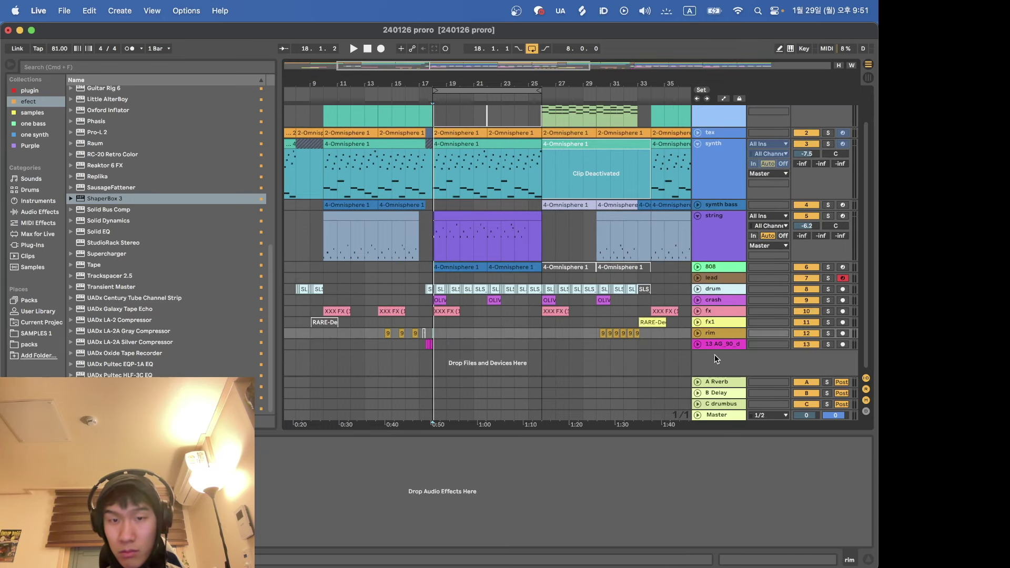
pyautogui.click(728, 347)
pyautogui.press('super+r')
pyautogui.write('fx 3')
# Step: Move the rim track directly below the crash track and play the transition from bar 16
pyautogui.moveTo(719, 334); pyautogui.dragTo(719, 307)
pyautogui.press('+')
pyautogui.click(431, 308)
pyautogui.click(391, 292)
pyautogui.press('space')
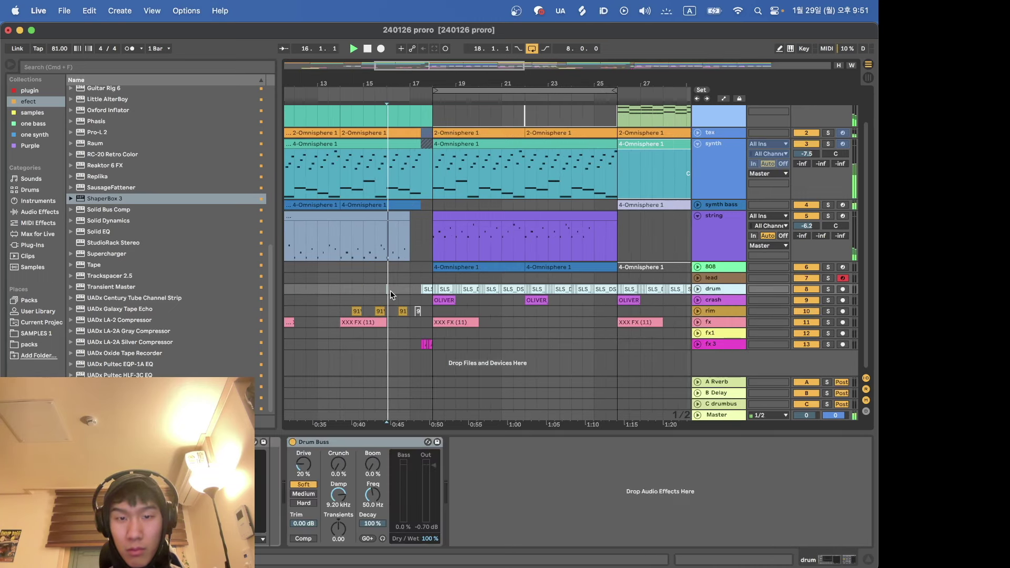
pyautogui.click(698, 311)
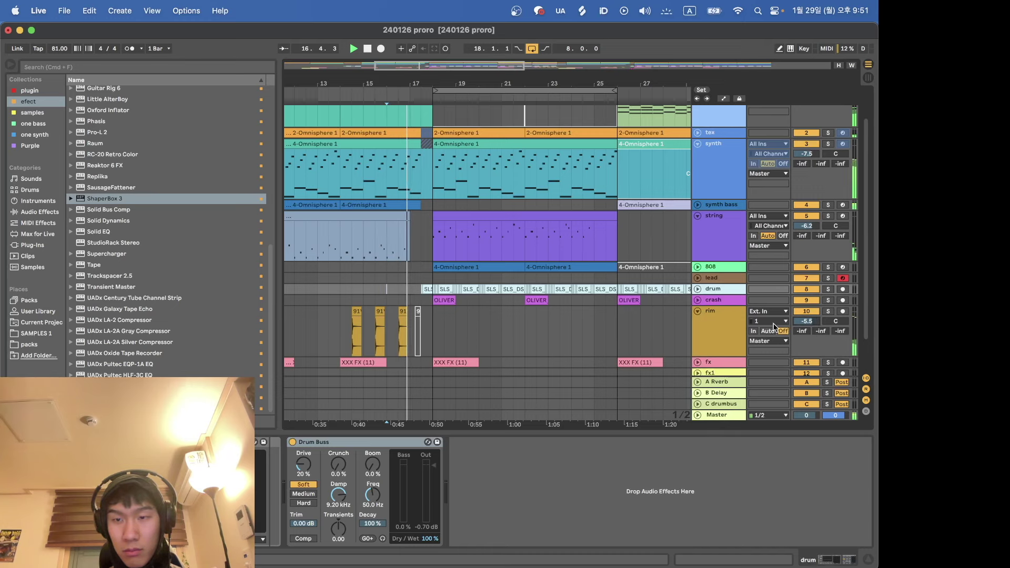
pyautogui.click(698, 310)
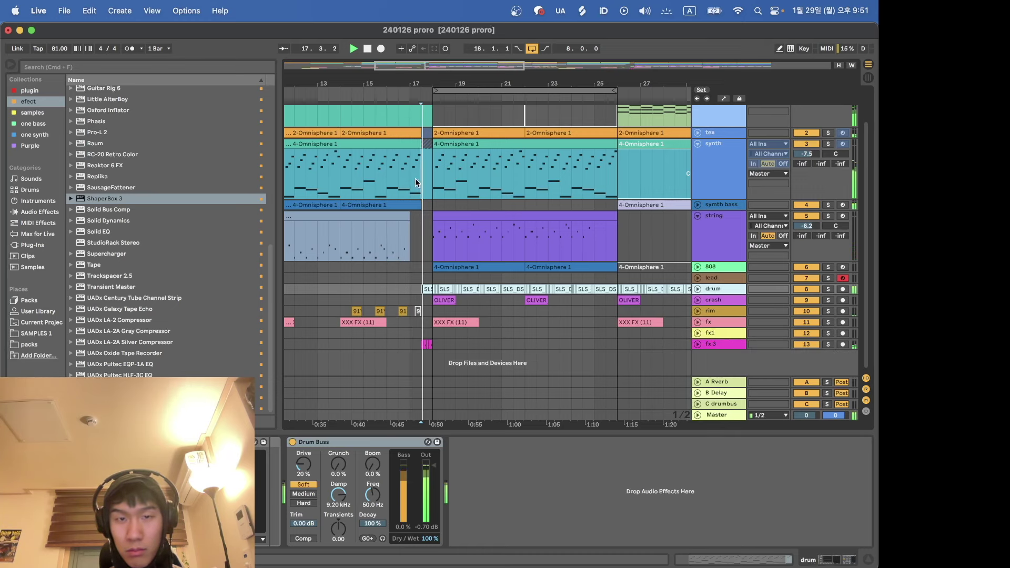
# Step: Delete the frozen synth track's hatched tails just before bar 18 and between bars 8 and 10
pyautogui.click(431, 176)
pyautogui.press('Delete')
pyautogui.scroll(3, 432, 176)
pyautogui.scroll(-3, 431, 176)
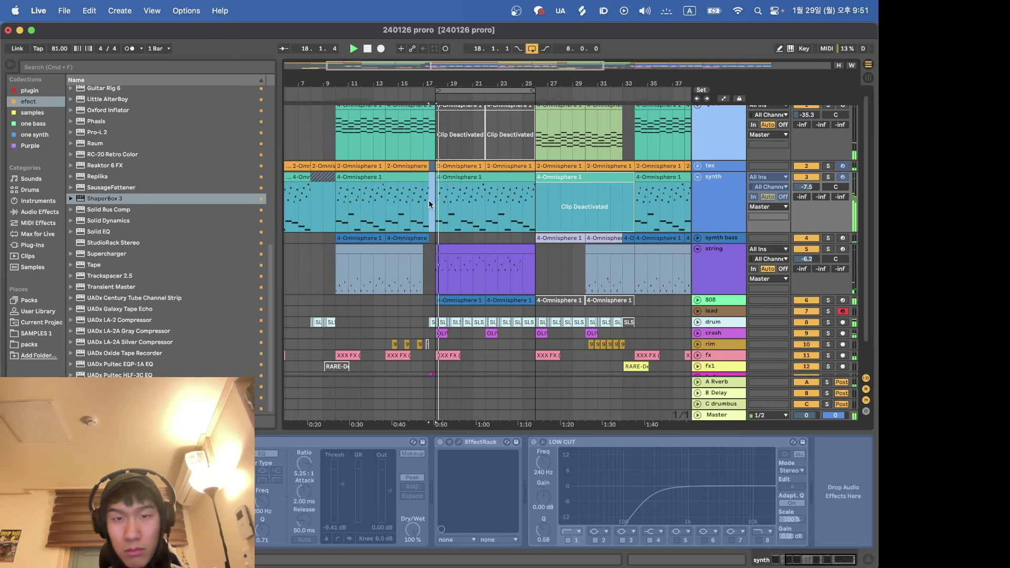
pyautogui.hotkey('shift', 'Tab')
pyautogui.moveTo(336, 197); pyautogui.dragTo(311, 198)
pyautogui.press('Delete')
# Step: Fold the synth and string tracks and rename the first track to pad
pyautogui.doubleClick(704, 204)
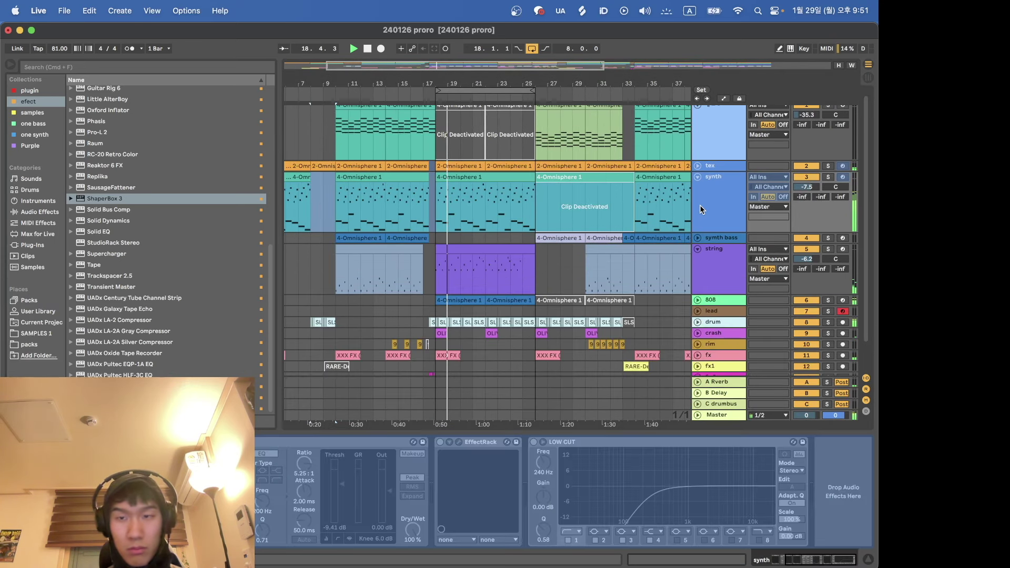
pyautogui.click(697, 176)
pyautogui.click(698, 203)
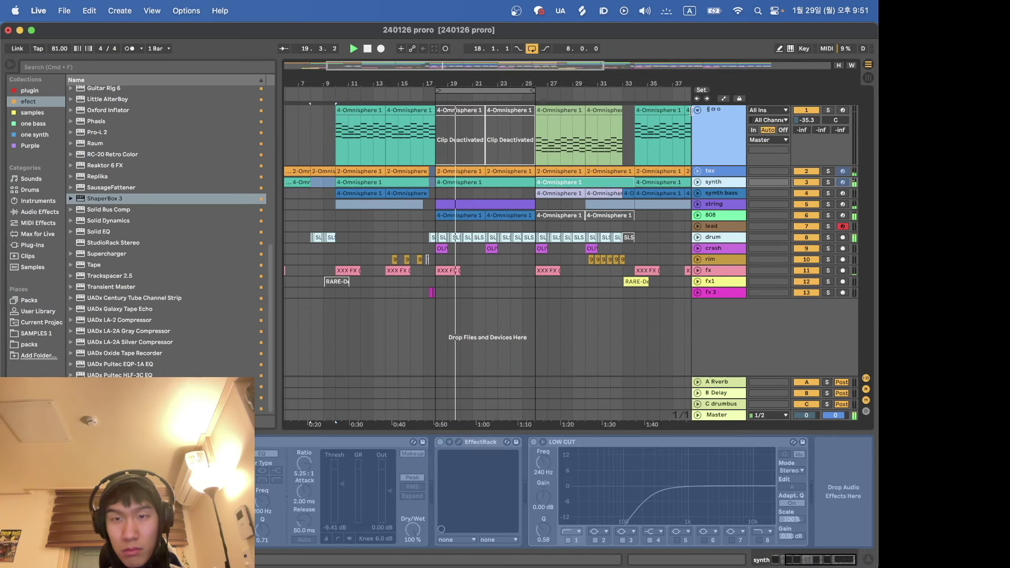
pyautogui.click(718, 132)
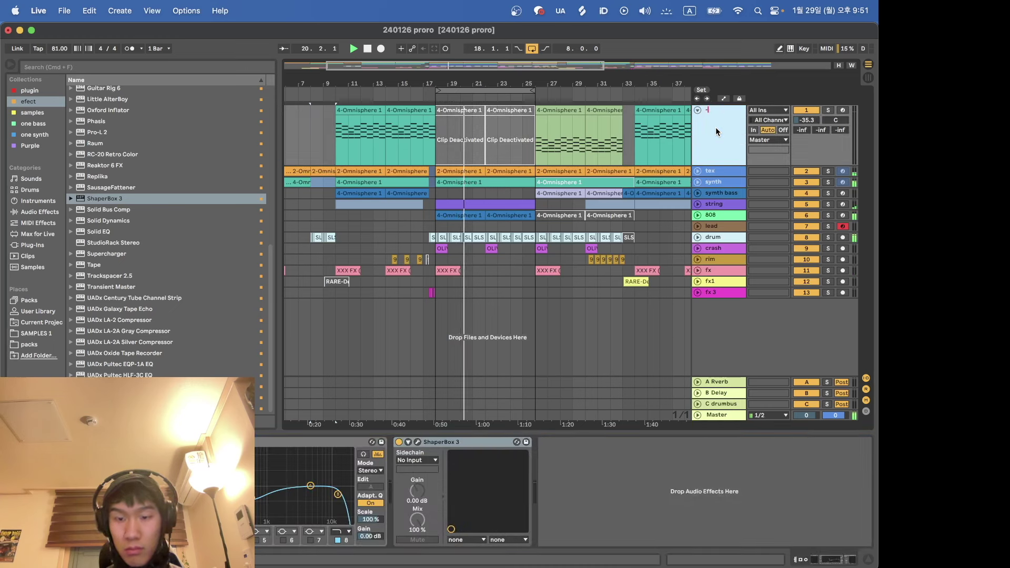
pyautogui.write('pad')
pyautogui.press('Return')
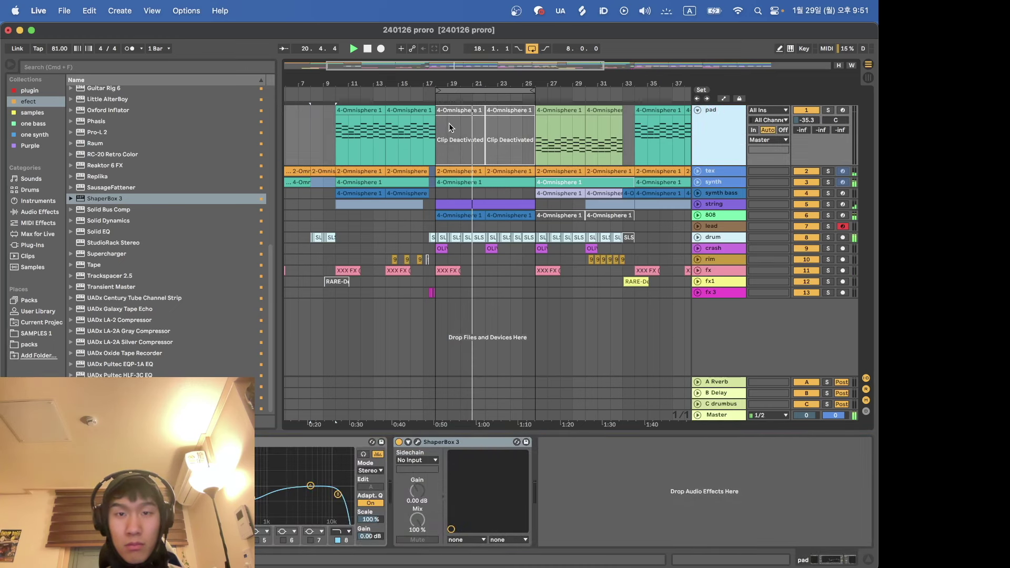
# Step: Fold the pad track, unfold the string track and solo it
pyautogui.click(698, 110)
pyautogui.click(698, 155)
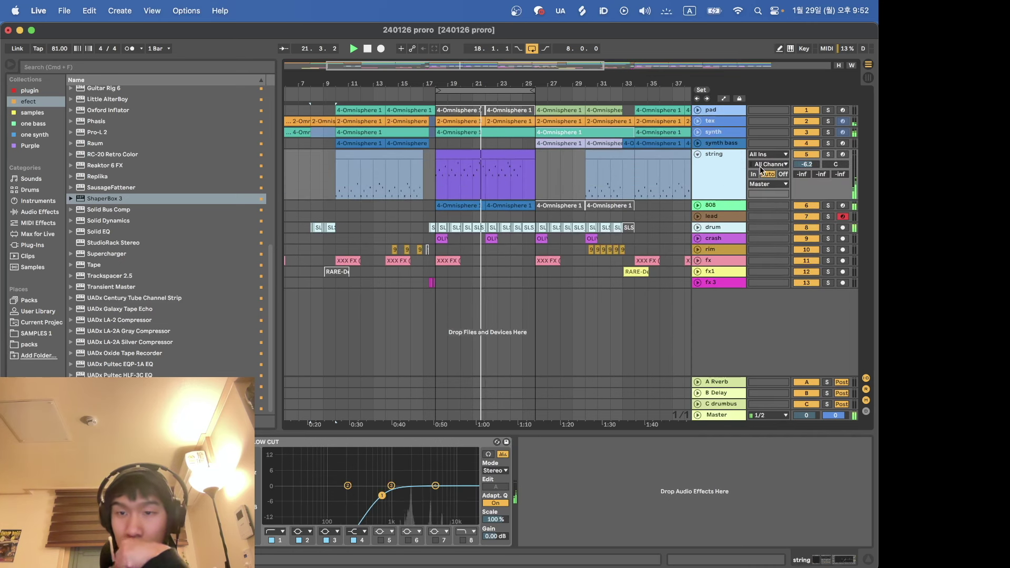
pyautogui.click(828, 155)
pyautogui.scroll(10, 156, 294)
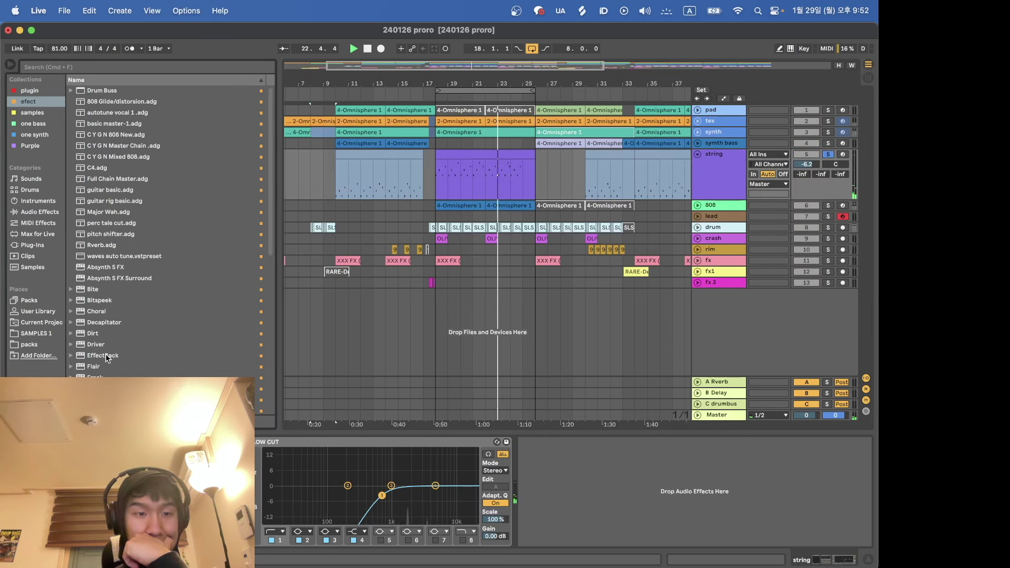
# Step: Shorten the overlong G note near beat 5.2 in the string clips at bars 18 and 10
pyautogui.doubleClick(477, 174)
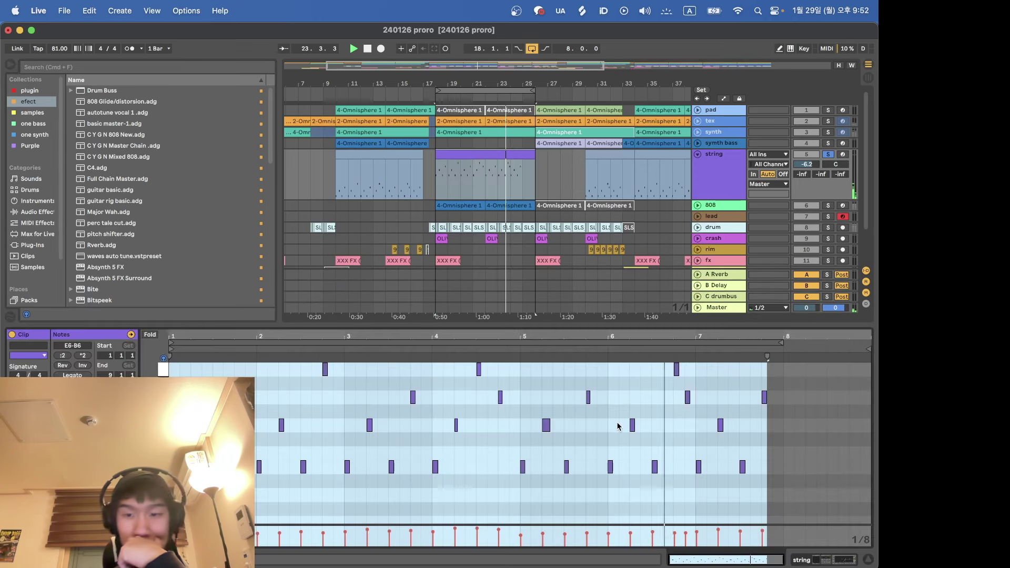
pyautogui.click(546, 426)
pyautogui.click(521, 440)
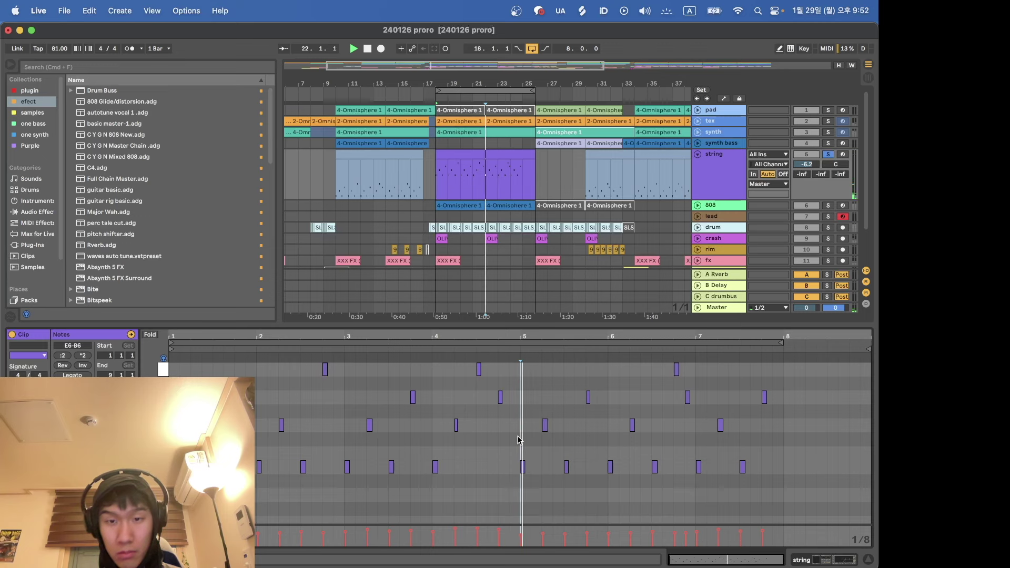
pyautogui.click(338, 173)
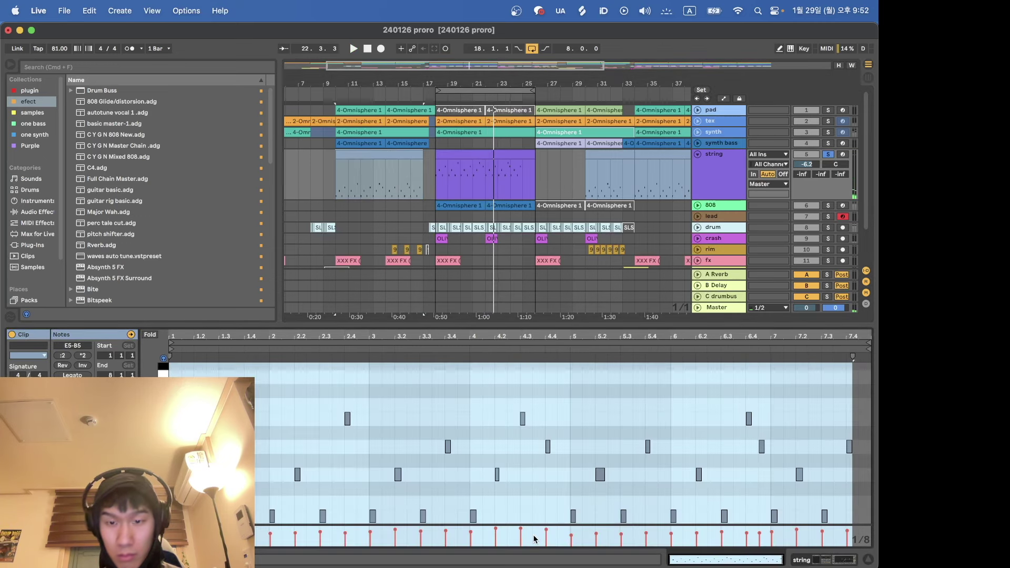
pyautogui.moveTo(605, 474); pyautogui.dragTo(601, 475)
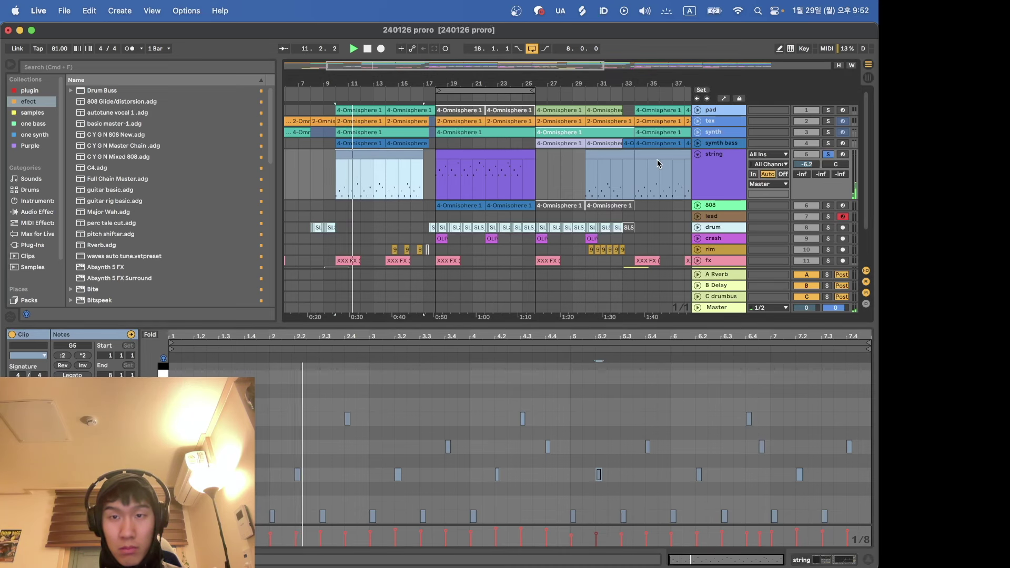
# Step: Copy the string pattern from bars 38 to 41 over the string clip starting at bar 30
pyautogui.click(658, 155)
pyautogui.hscroll(5, 523, 176)
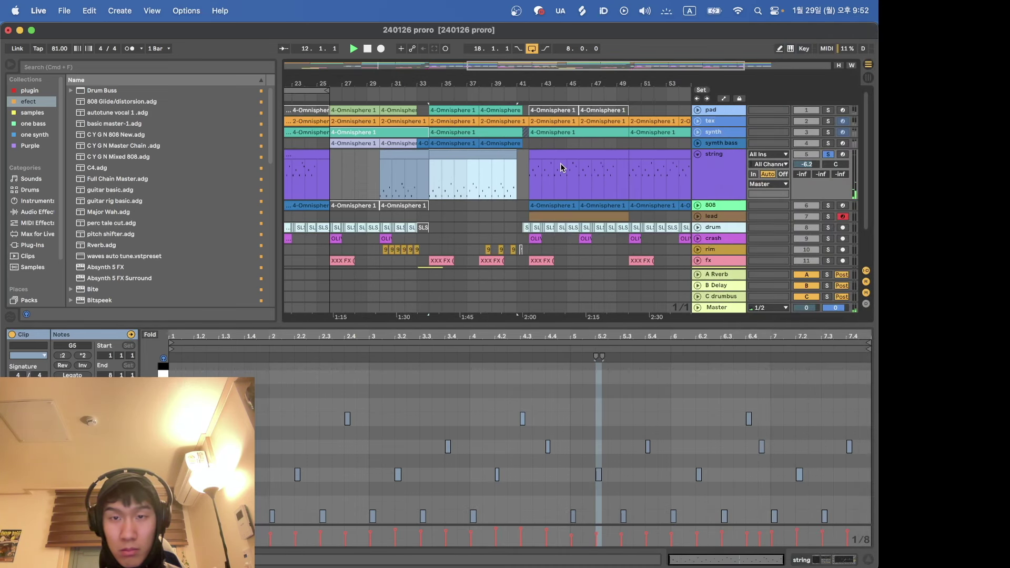
pyautogui.moveTo(520, 170); pyautogui.dragTo(481, 170)
pyautogui.press('super+c')
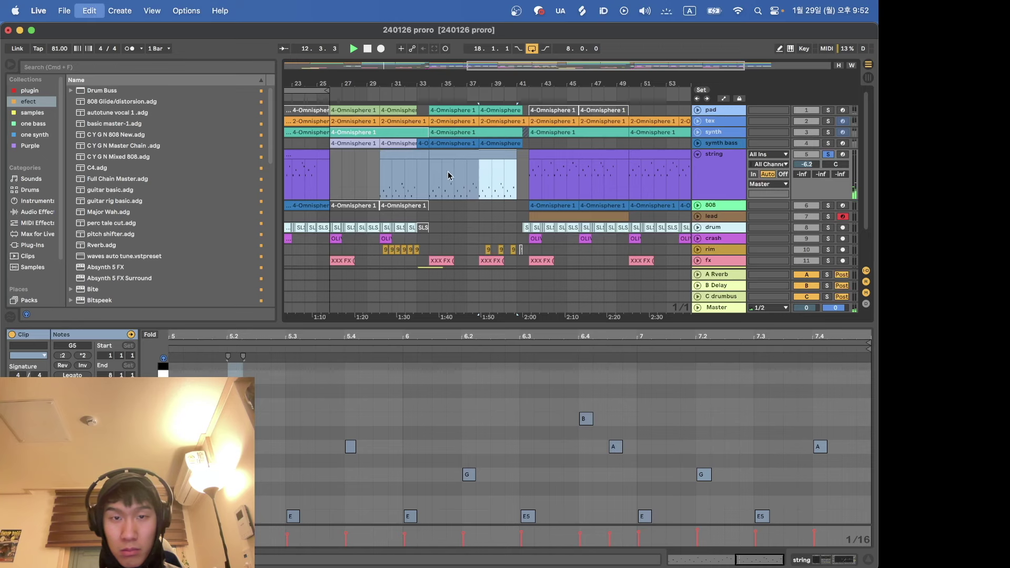
pyautogui.click(379, 190)
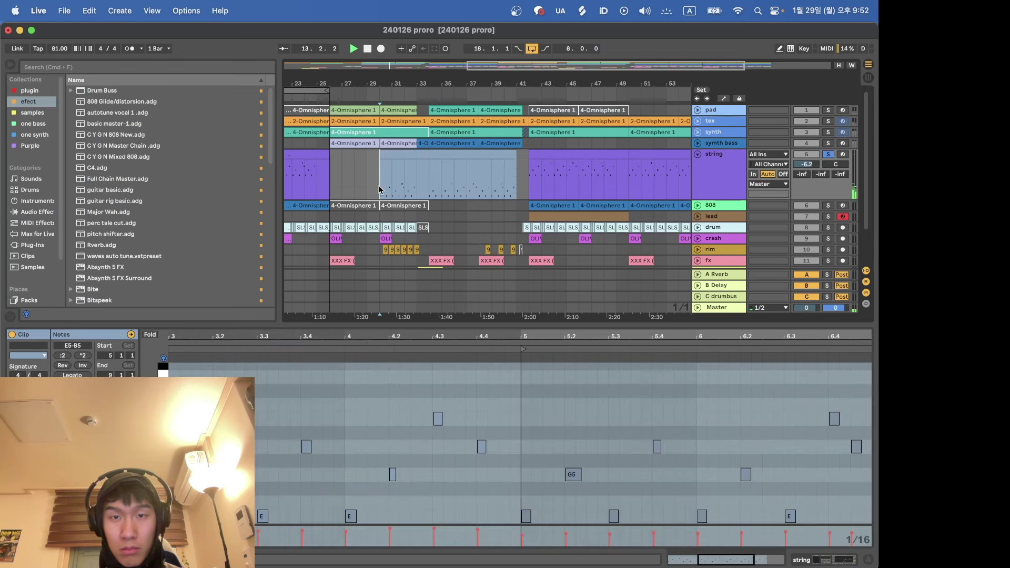
pyautogui.click(424, 157)
pyautogui.hotkey('shift', 'Tab')
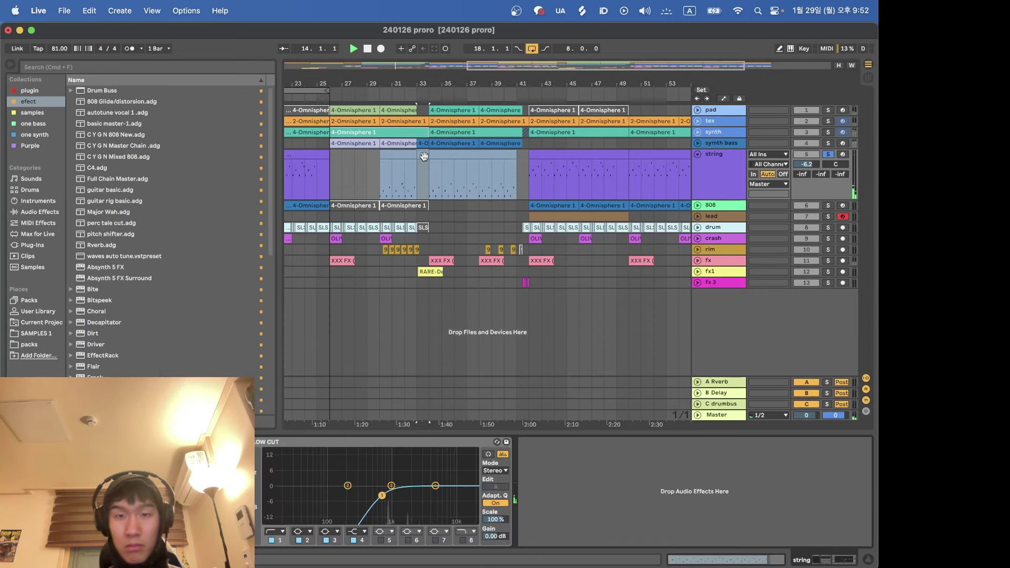
# Step: Copy the bar 18 string clip over the clips at bars 42 and 50, and play from bar 18
pyautogui.click(321, 155)
pyautogui.press('super+c')
pyautogui.click(605, 157)
pyautogui.press('super+v')
pyautogui.press('super+d')
pyautogui.hscroll(-8, 605, 157)
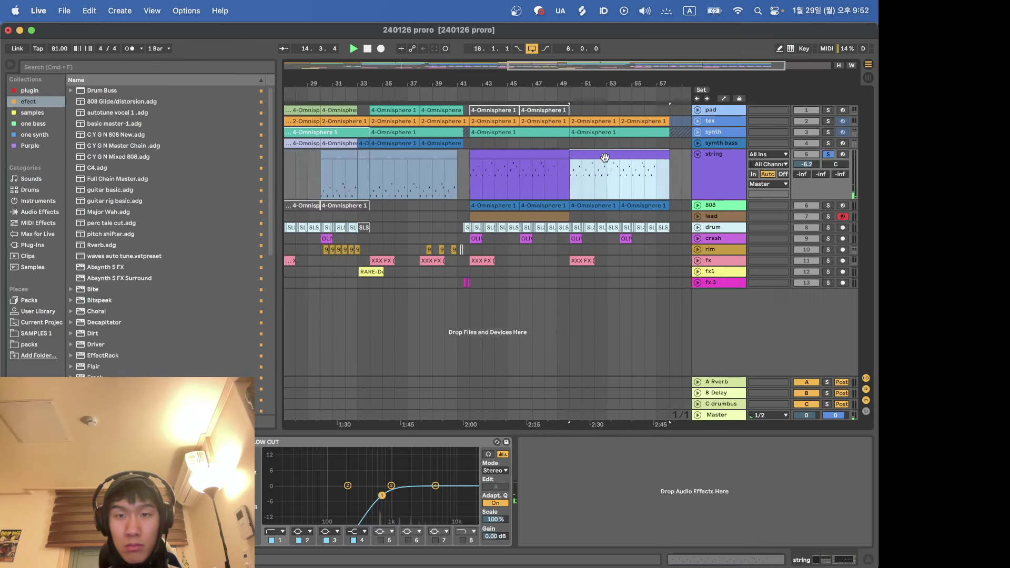
pyautogui.click(541, 156)
pyautogui.press('space')
pyautogui.press('space')
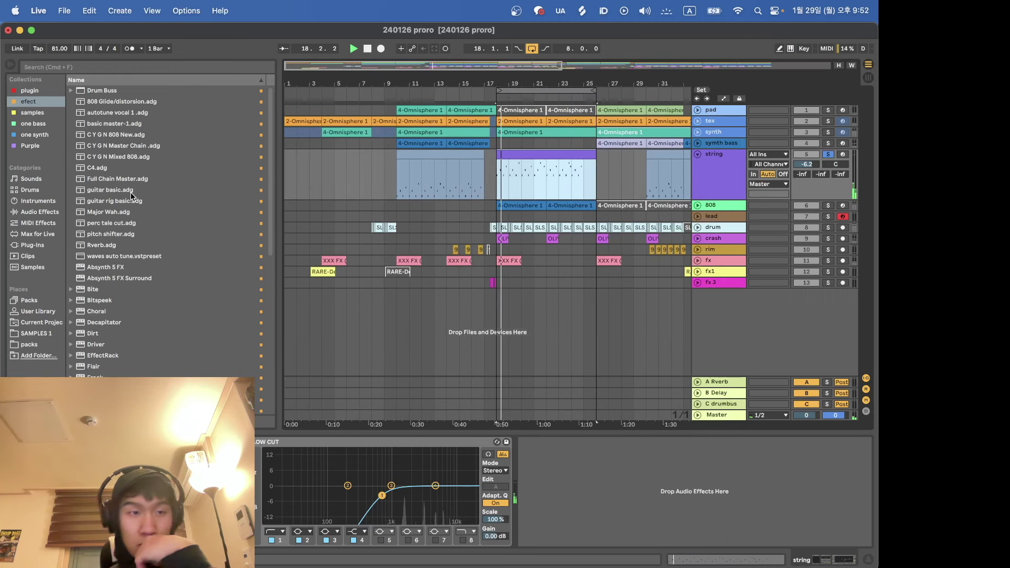
# Step: Load EffectRack onto the string track after its low-cut EQ
pyautogui.scroll(-3, 112, 320)
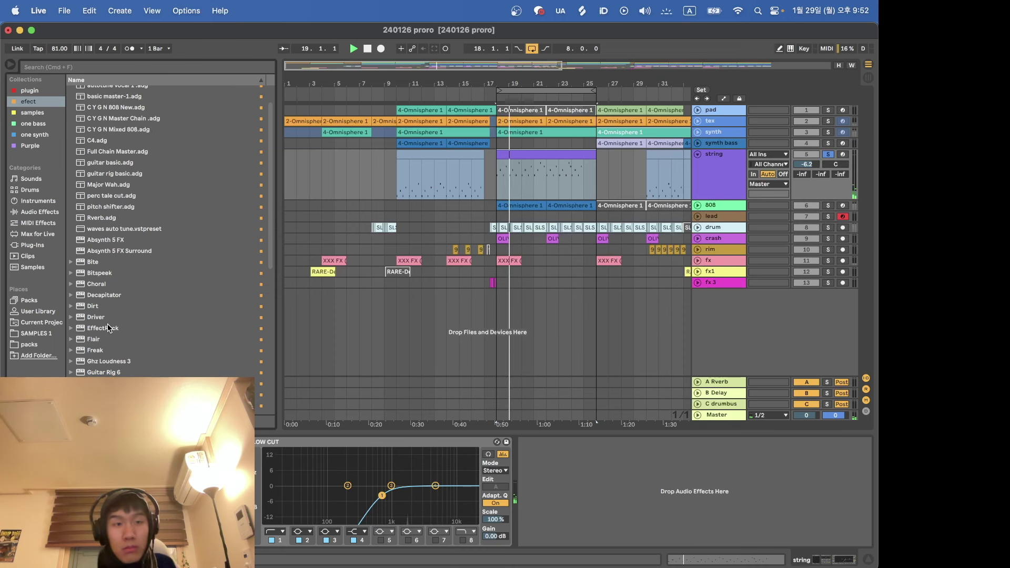
pyautogui.click(108, 327)
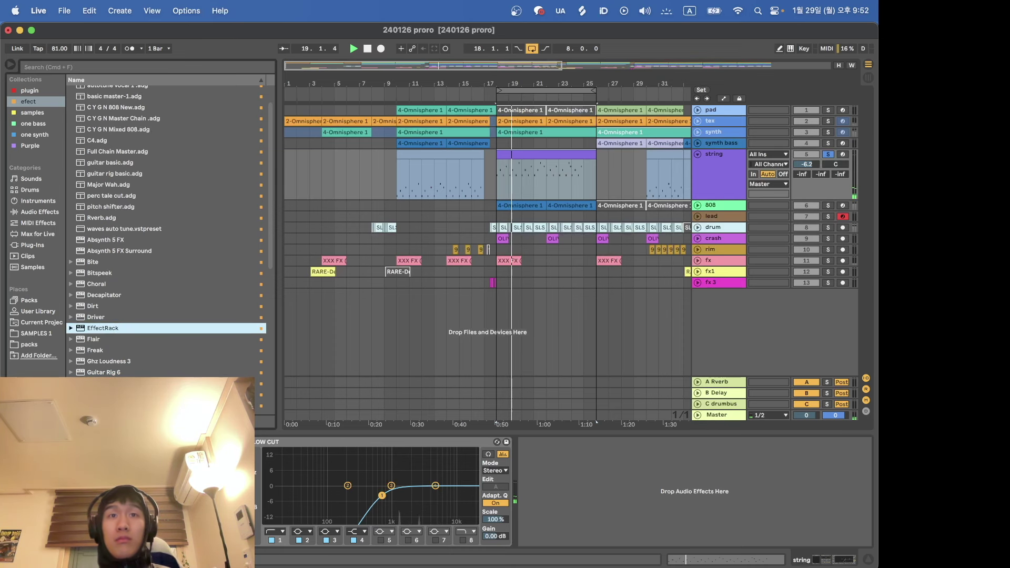
pyautogui.press('Return')
pyautogui.press('super+Tab')
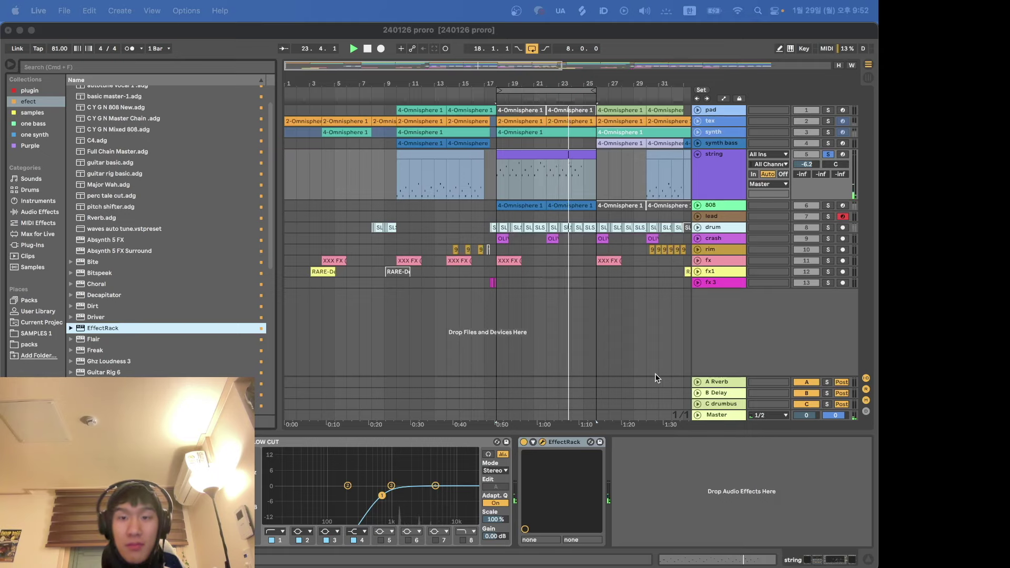
pyautogui.click(687, 443)
# Step: Add MicroShift to the string track's effect rack and set its style to III
pyautogui.scroll(-10, 634, 329)
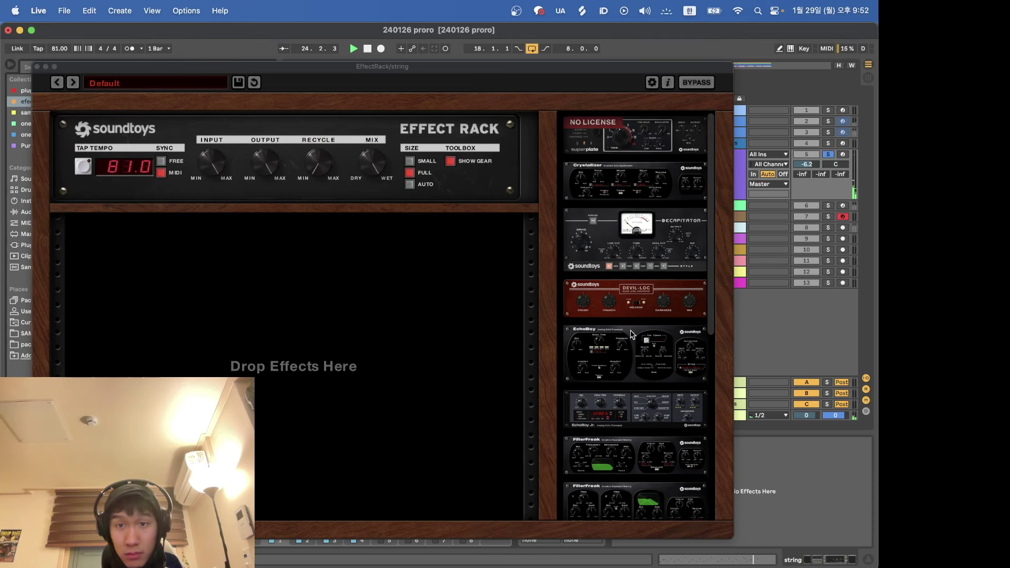
pyautogui.moveTo(632, 334); pyautogui.dragTo(354, 350)
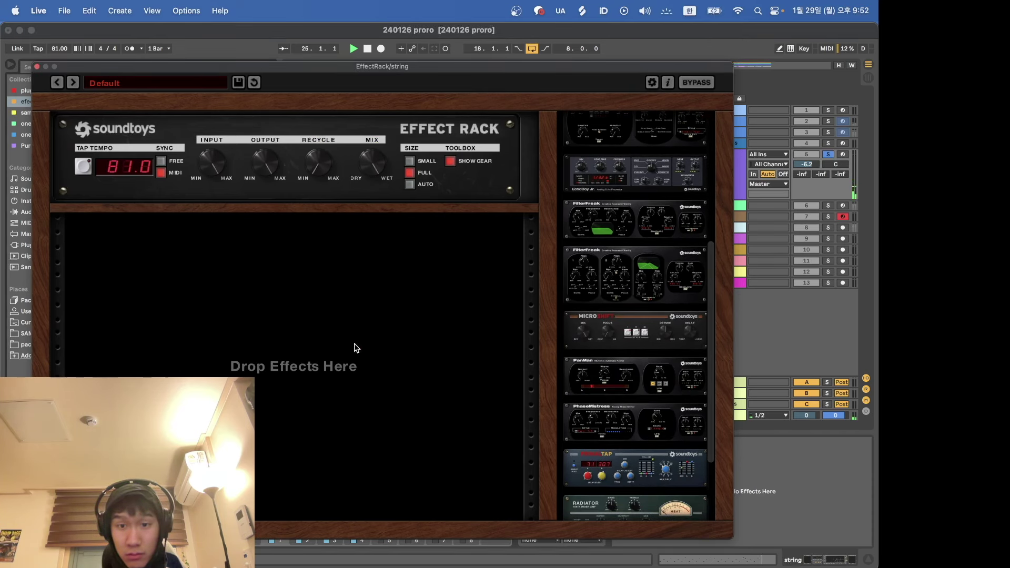
pyautogui.press('space')
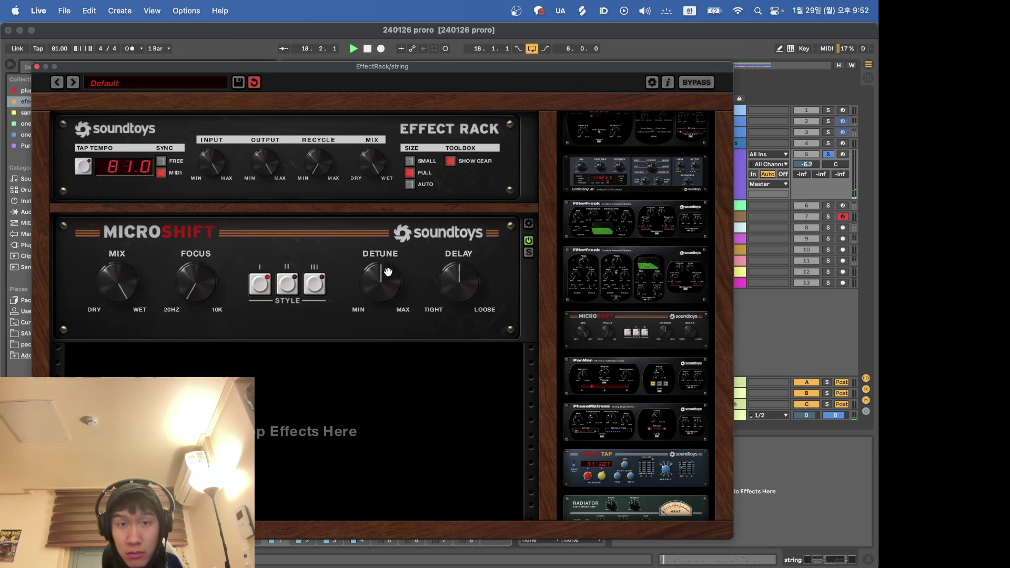
pyautogui.click(315, 282)
pyautogui.moveTo(386, 74); pyautogui.dragTo(371, 356)
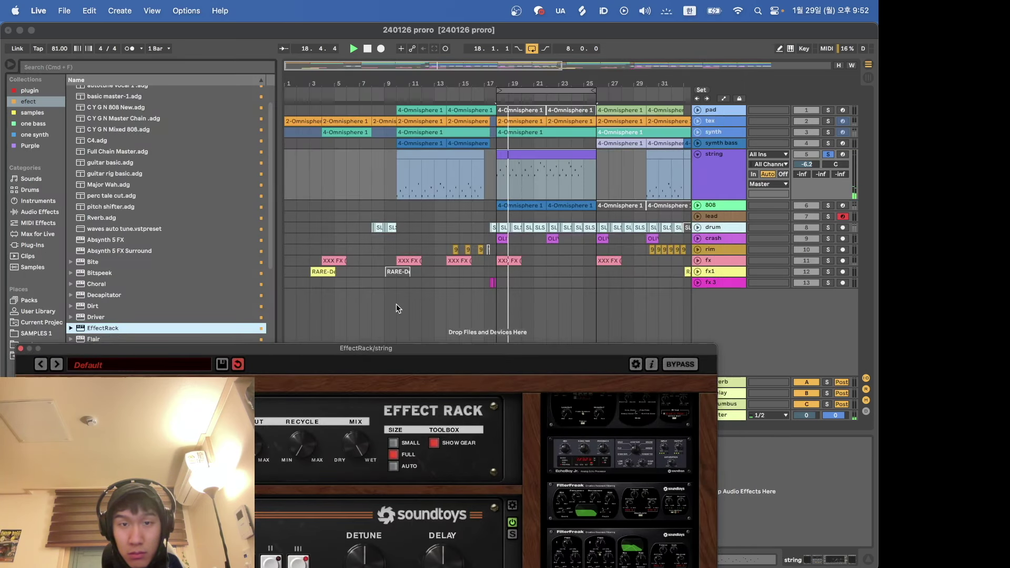
pyautogui.moveTo(457, 355); pyautogui.dragTo(484, 109)
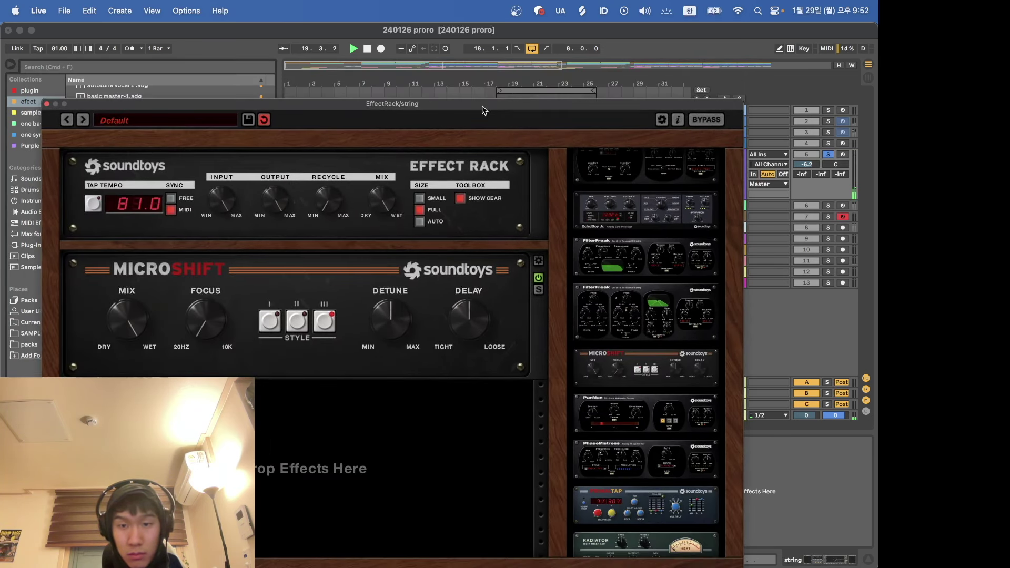
# Step: Add Tremolator below MicroShift in the effect rack and close the plug-in window
pyautogui.scroll(-5, 620, 438)
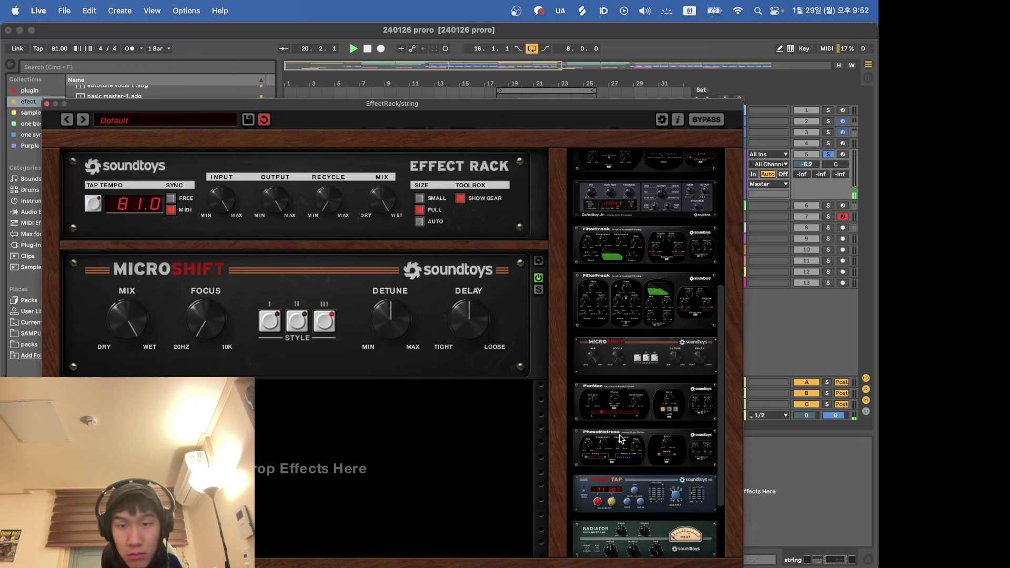
pyautogui.scroll(-1, 620, 438)
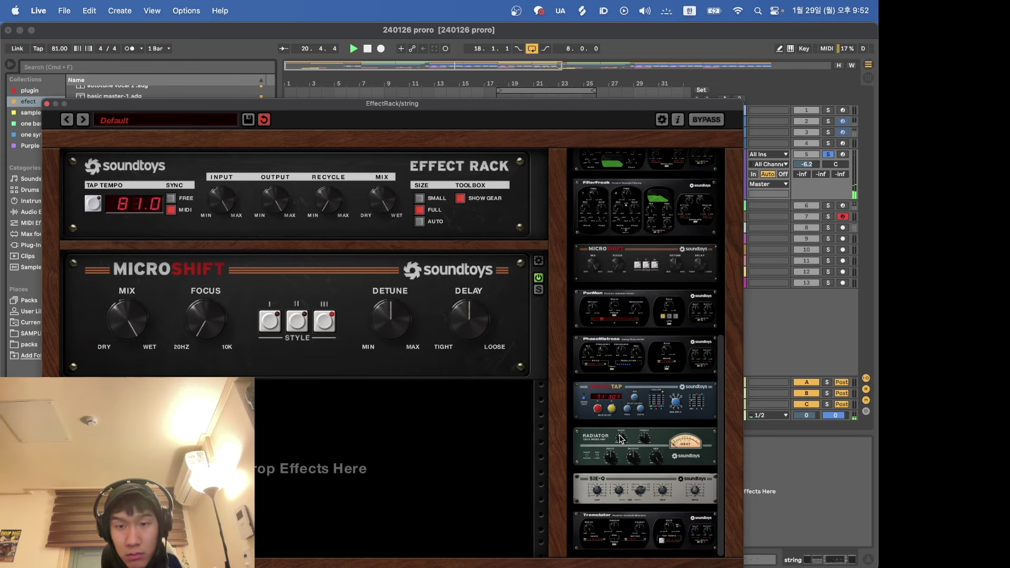
pyautogui.scroll(15, 597, 319)
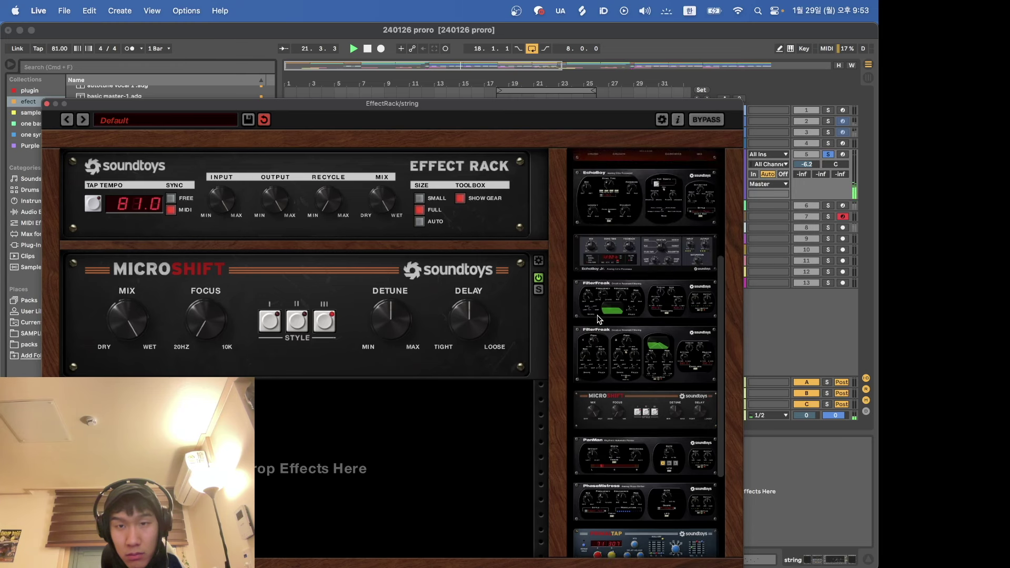
pyautogui.scroll(-15, 598, 320)
pyautogui.moveTo(630, 543); pyautogui.dragTo(395, 445)
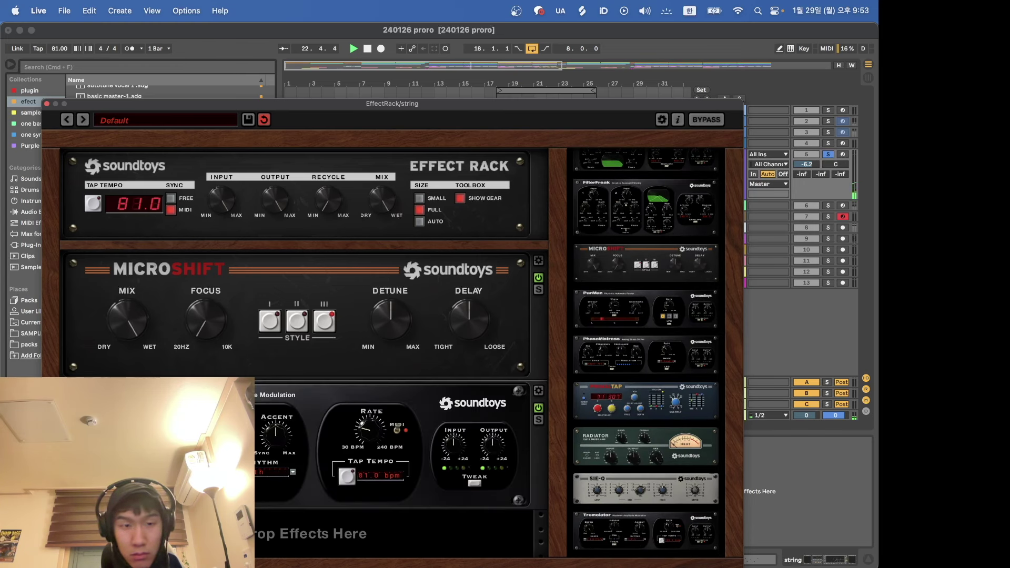
pyautogui.click(539, 392)
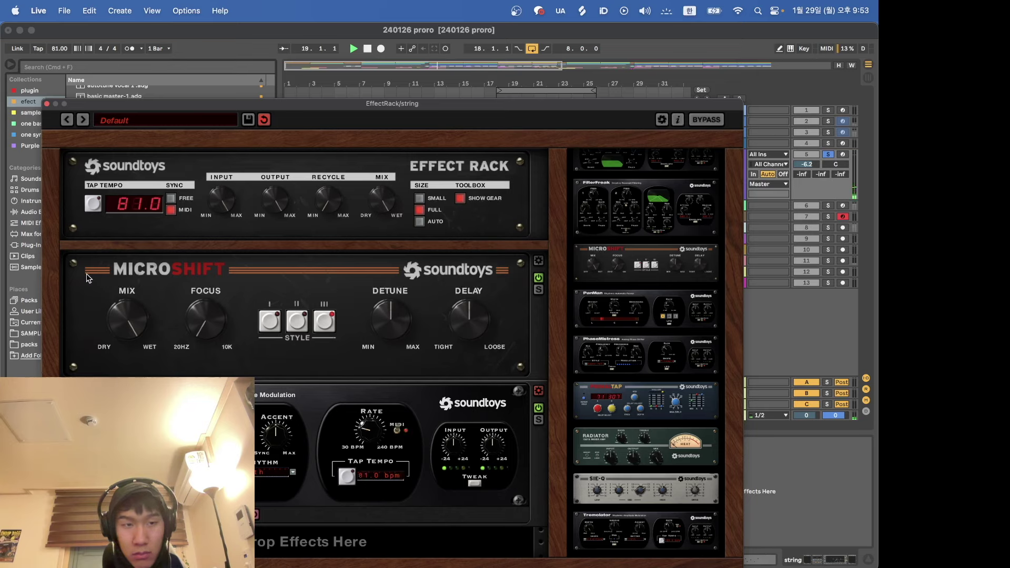
pyautogui.click(47, 103)
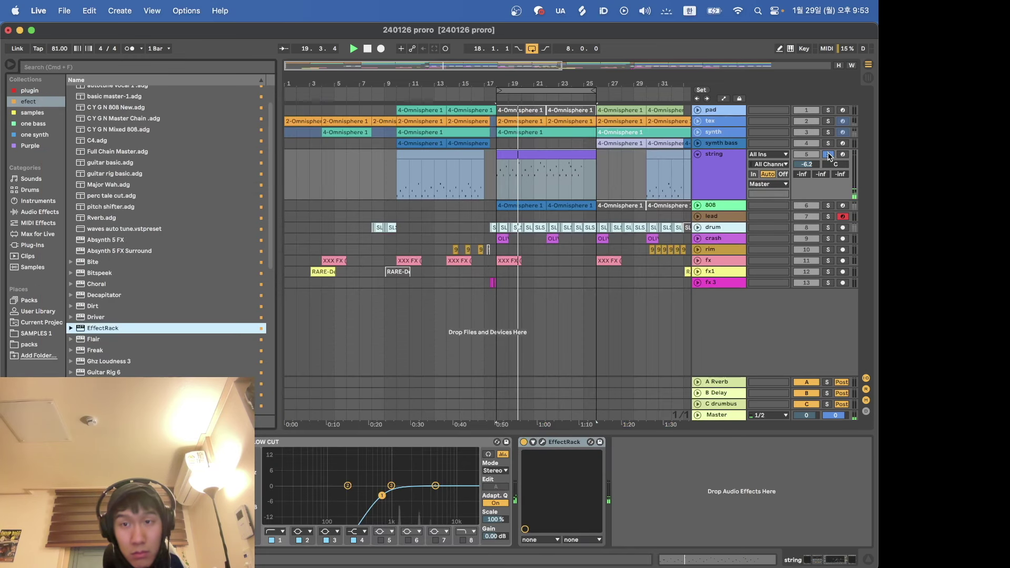
# Step: Unsolo and fold the string track, turn off looping, and compare the mix with the strings muted and unmuted
pyautogui.click(698, 154)
pyautogui.click(532, 49)
pyautogui.click(808, 154)
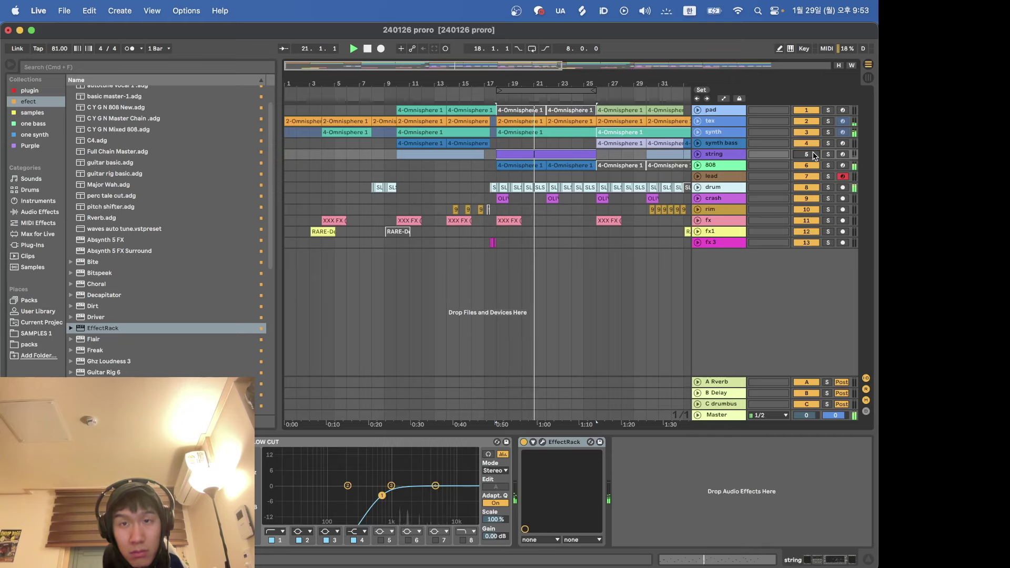
pyautogui.click(813, 155)
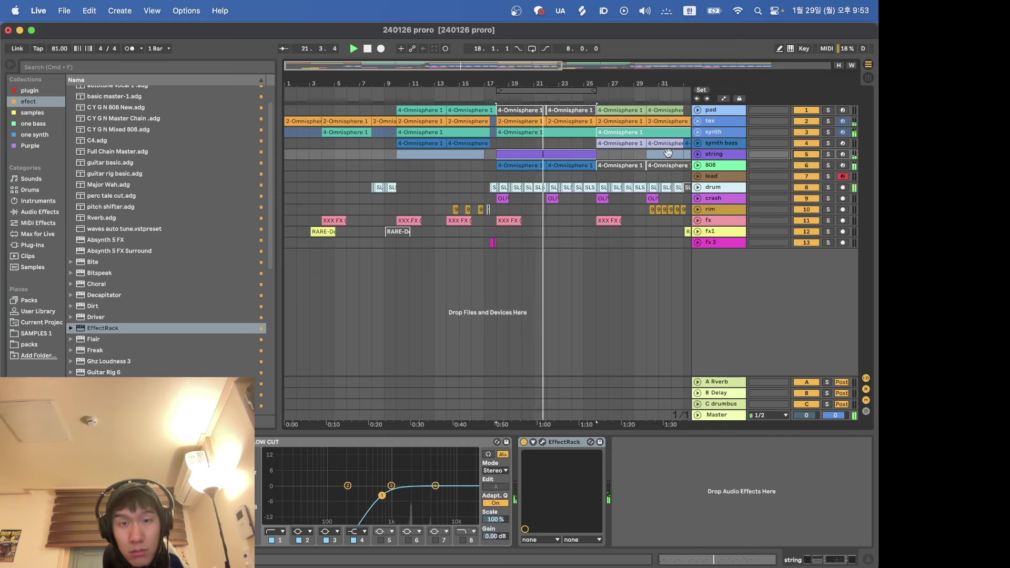
# Step: Deactivate the string clip spanning bars 18 to 26, play from near bar 25 and save the project
pyautogui.click(569, 155)
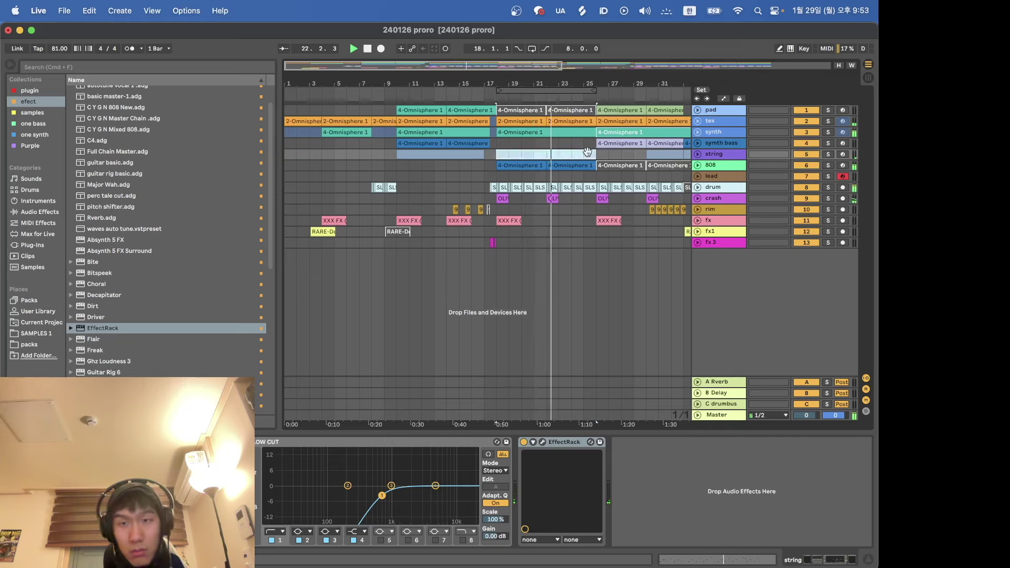
pyautogui.click(585, 144)
pyautogui.press('space')
pyautogui.press('space')
pyautogui.hscroll(3, 584, 157)
pyautogui.press('super+s')
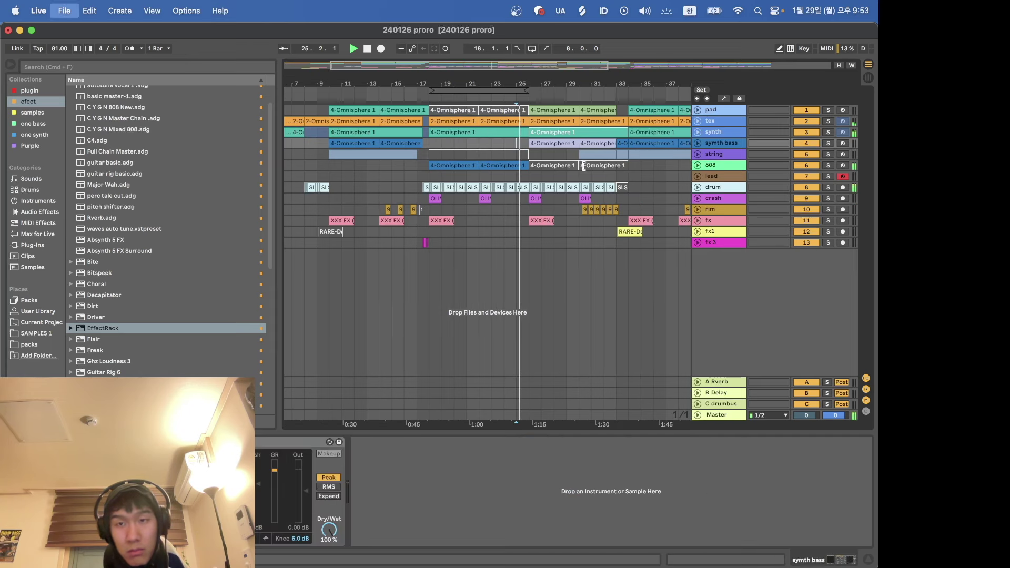
# Step: Deactivate the leftover string piece between bars 33 and 34
pyautogui.click(584, 154)
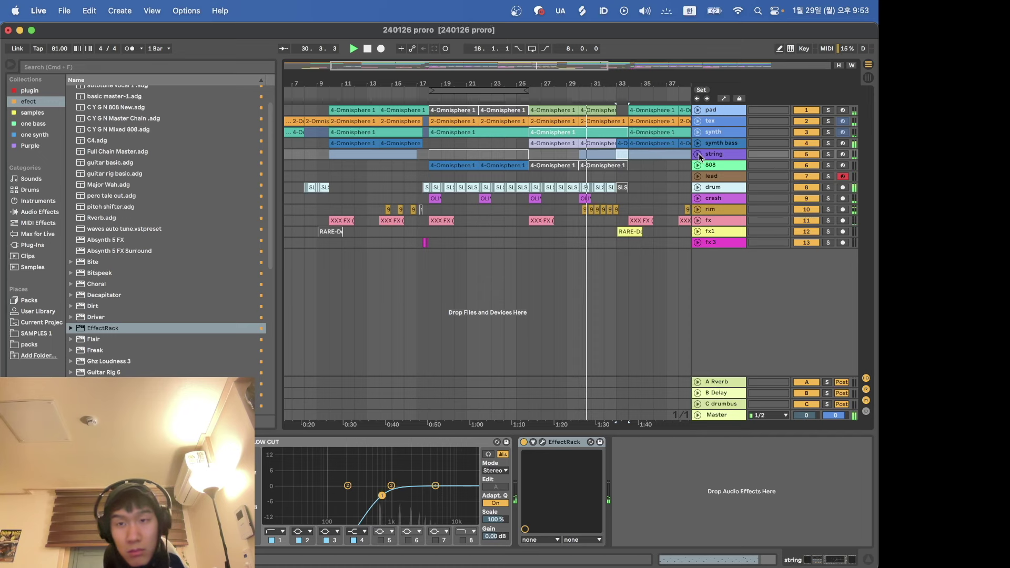
pyautogui.click(580, 202)
pyautogui.scroll(-3, 582, 204)
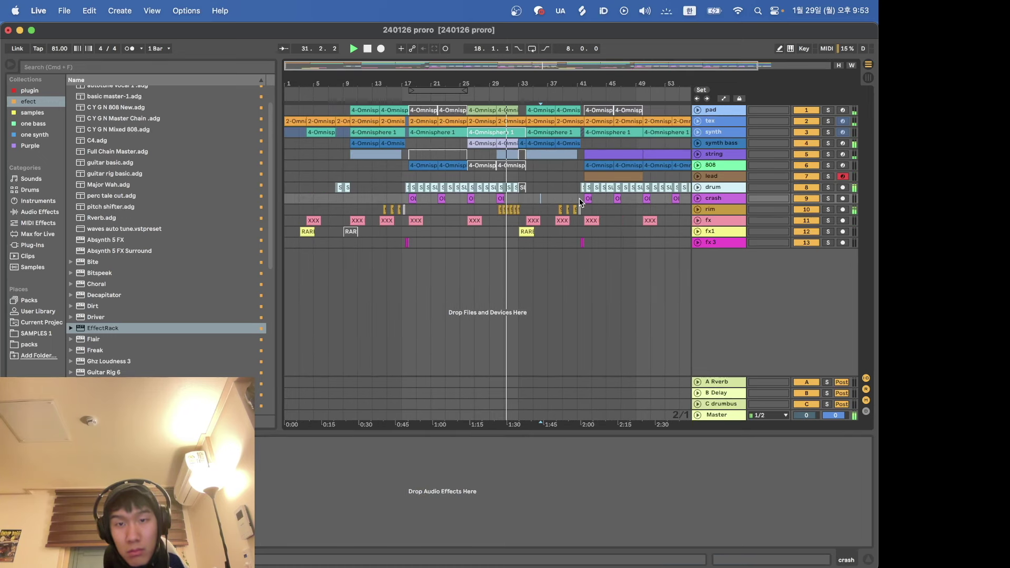
# Step: Play from bar 42, deactivate the string clip spanning bars 42 to 50 and save the project
pyautogui.click(609, 156)
pyautogui.press('space')
pyautogui.press('space')
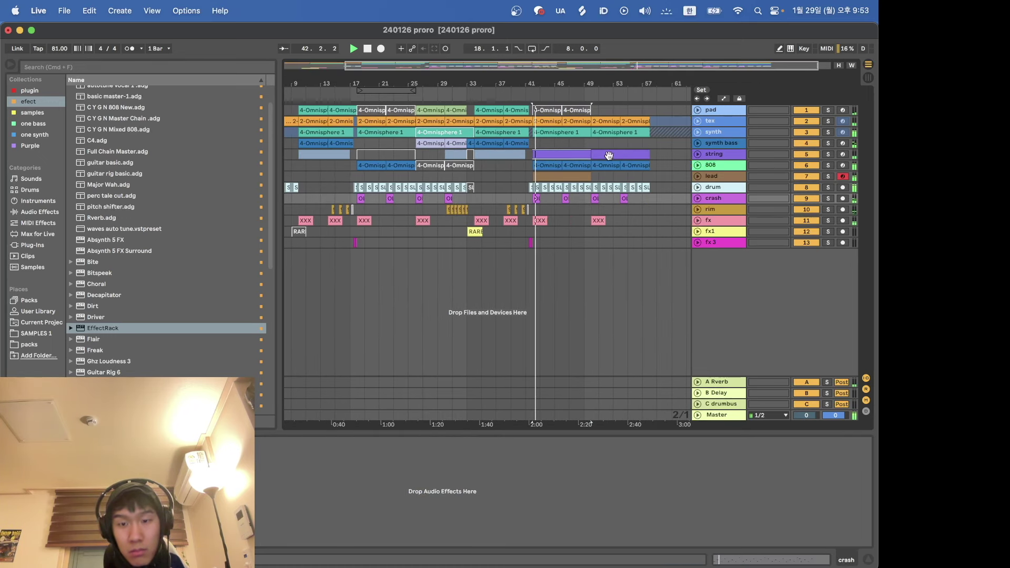
pyautogui.click(609, 155)
pyautogui.click(568, 143)
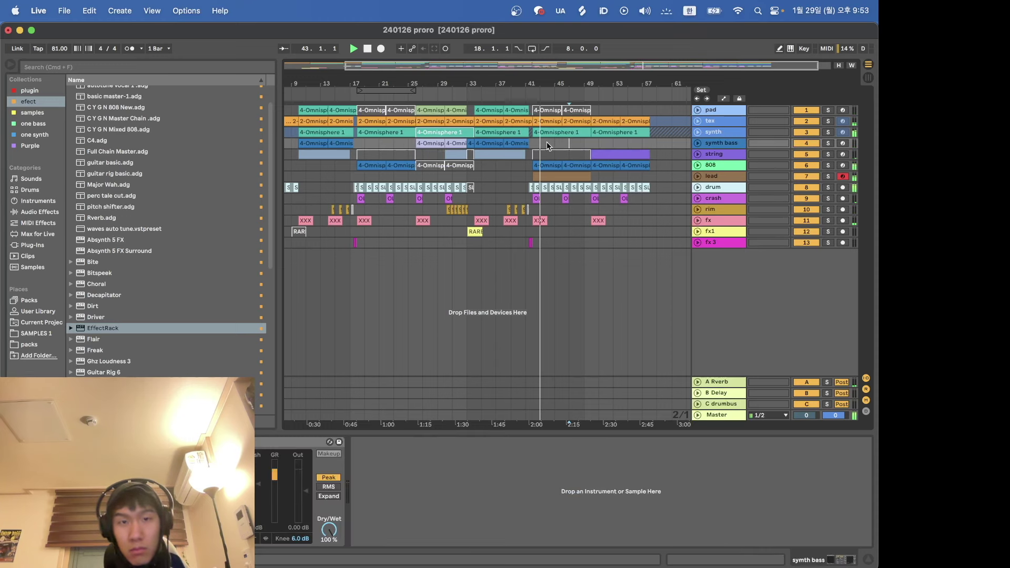
pyautogui.press('super+s')
pyautogui.click(698, 177)
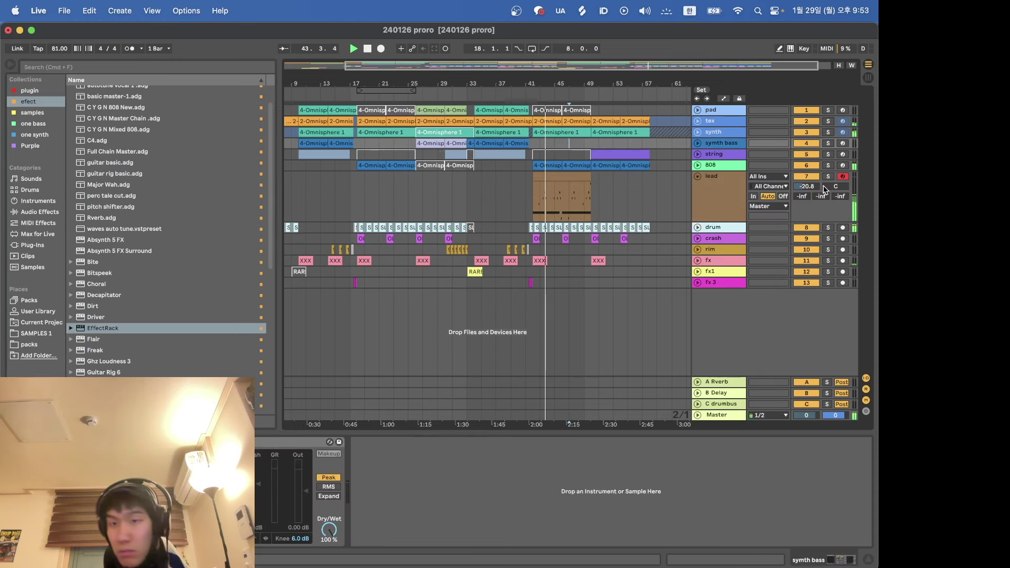
pyautogui.click(698, 176)
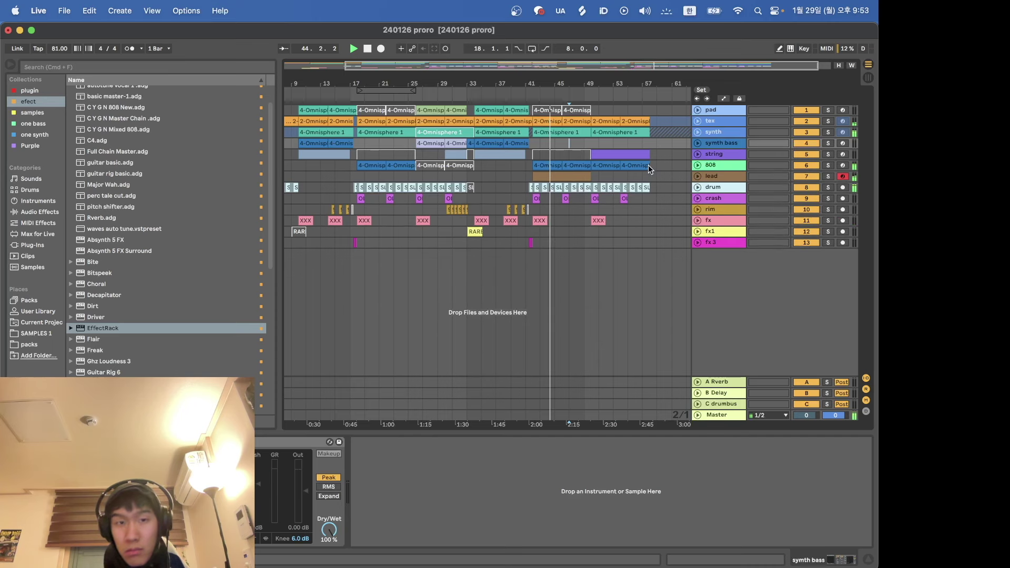
# Step: Select the loop range from bar 18 to bar 26 and hide the browser and the device view
pyautogui.click(388, 90)
pyautogui.press('z')
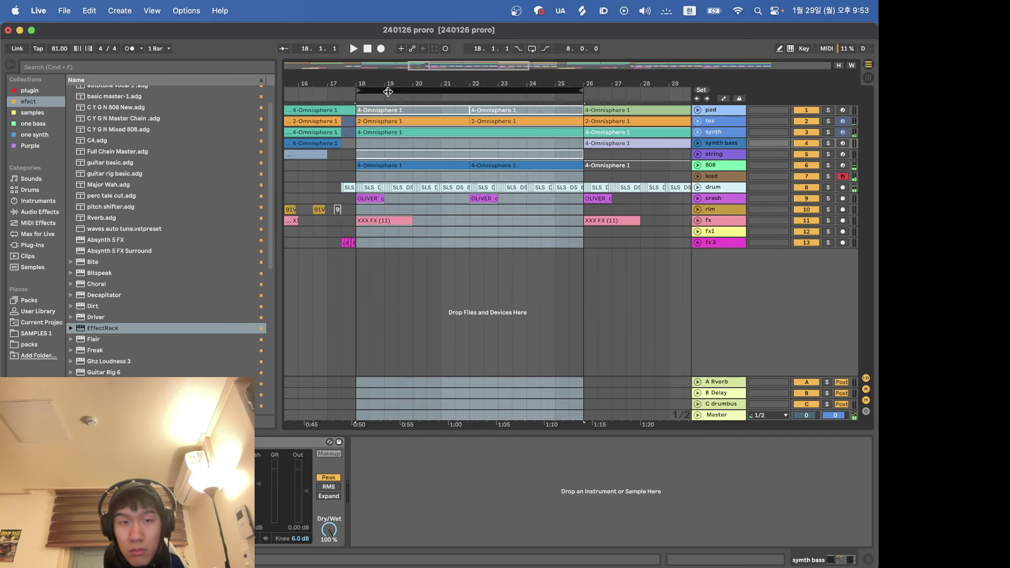
pyautogui.click(10, 66)
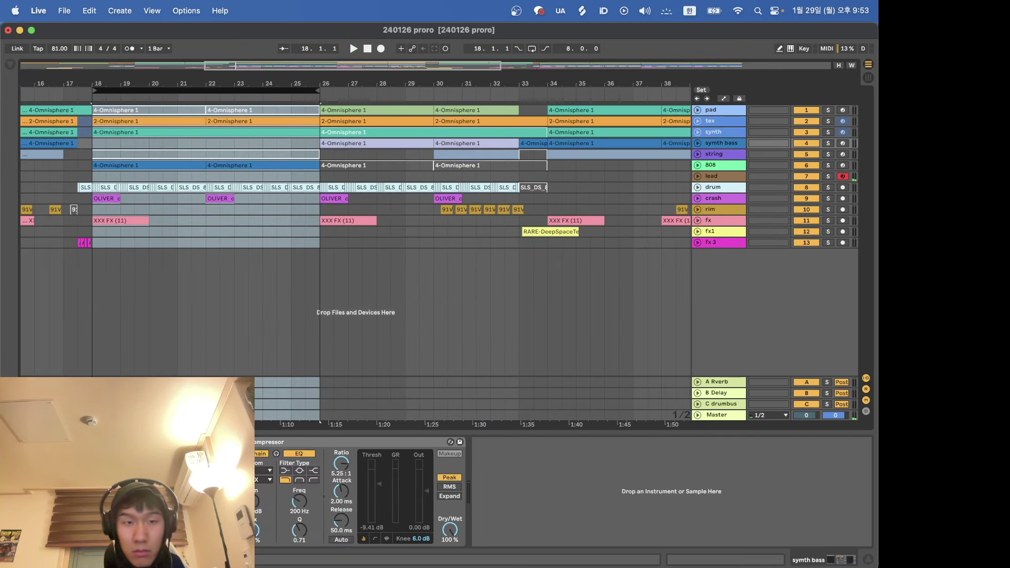
pyautogui.hotkey('shift', '/')
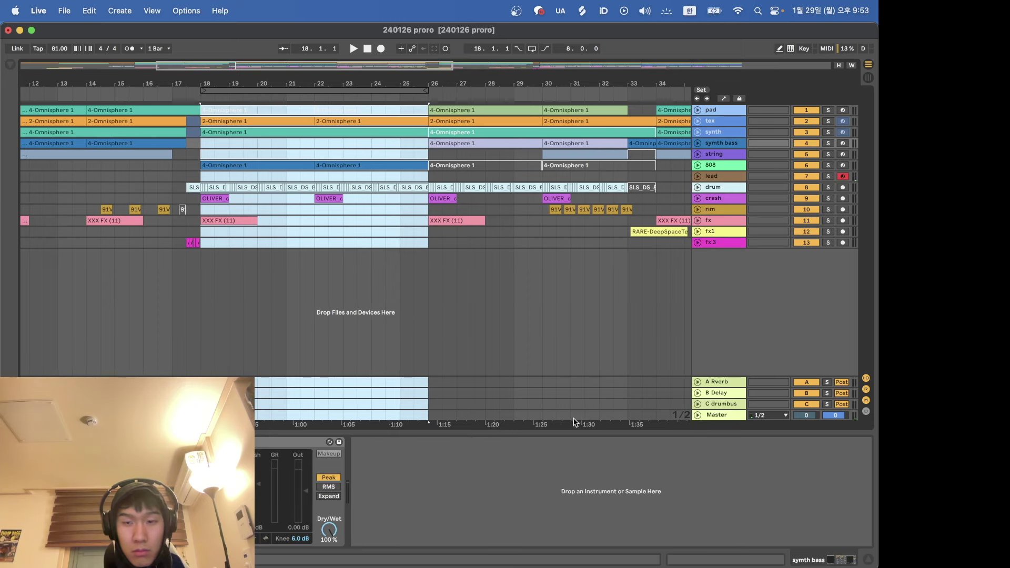
pyautogui.click(869, 559)
pyautogui.hscroll(-3, 544, 380)
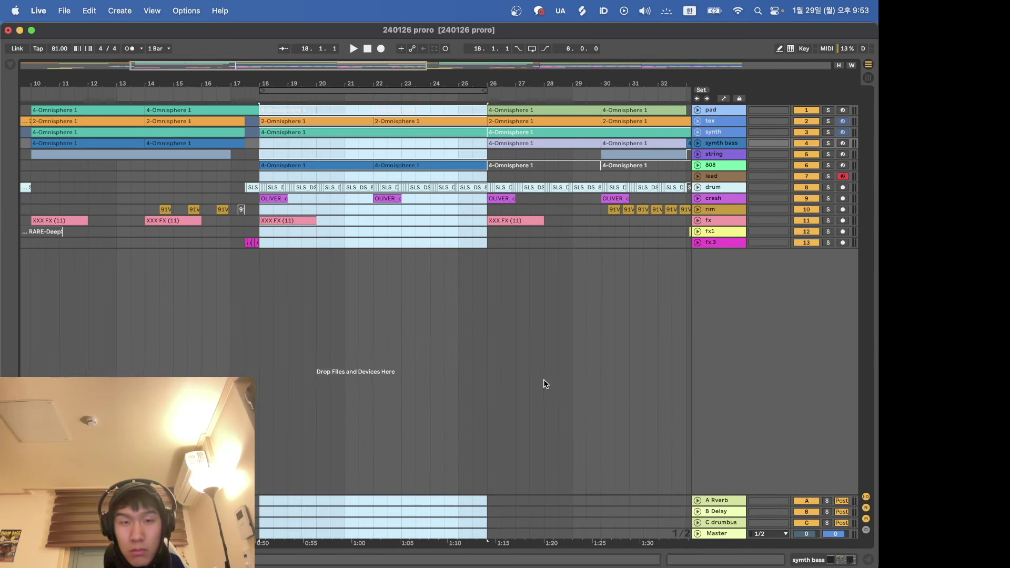